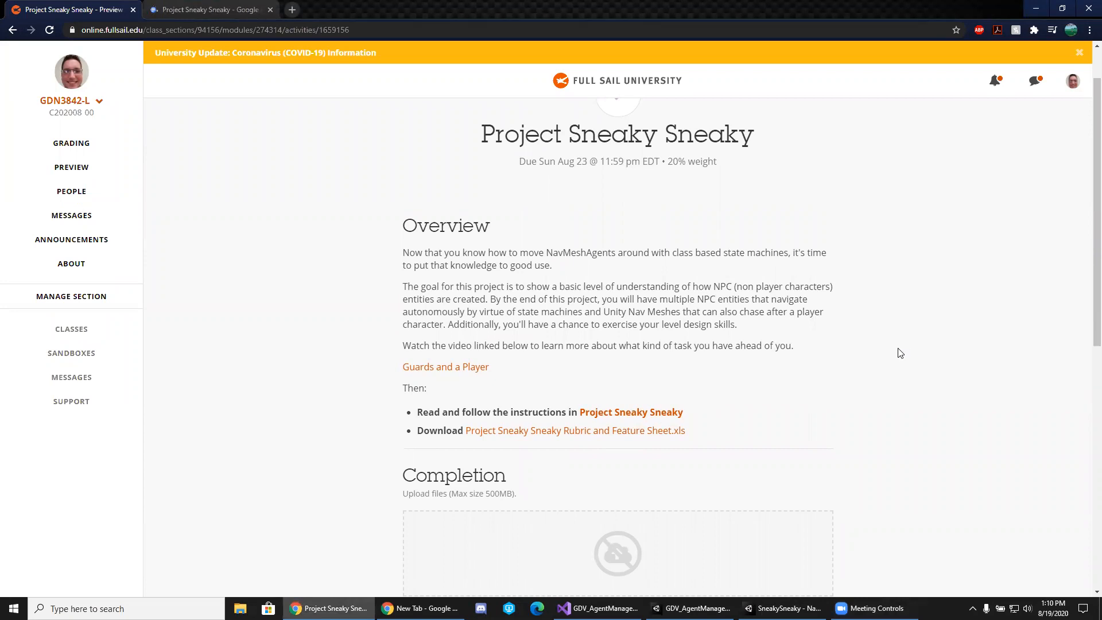
Open the Project Sneaky Sneaky Rubric and Feature Sheet link in a new tab, and bring up the project instructions document.
middle_click(669, 435)
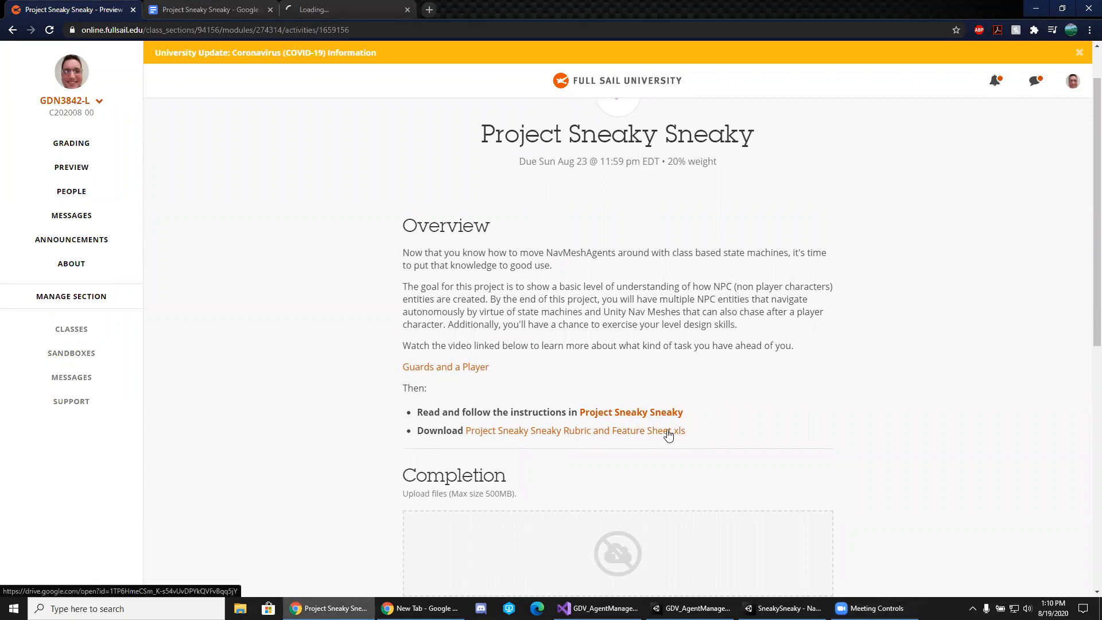
left_click(235, 13)
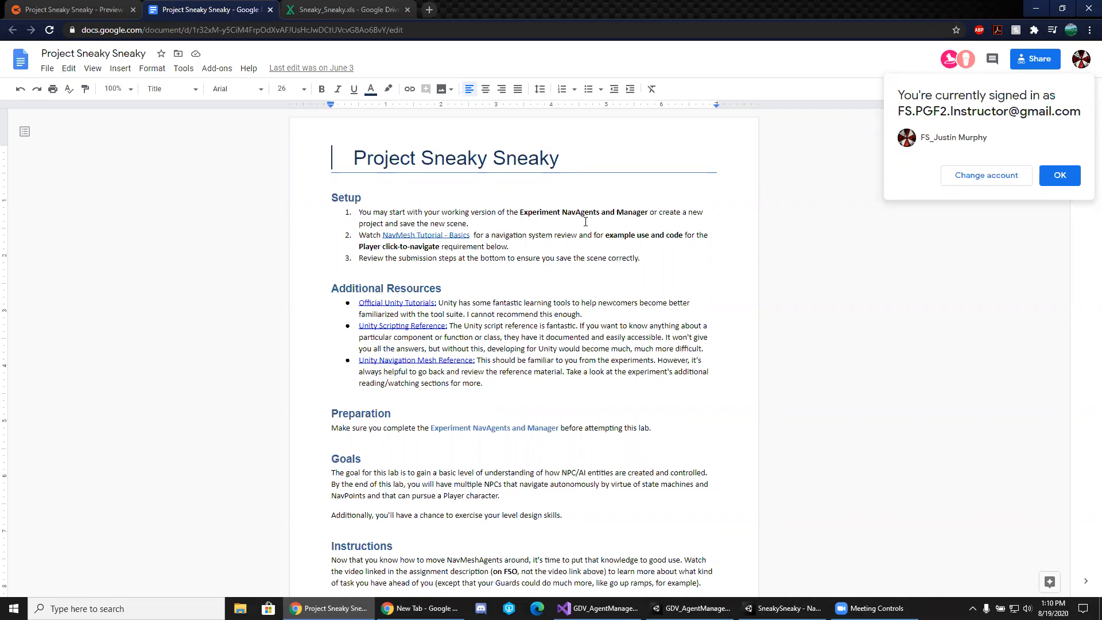
scroll(581, 229, "down", 2)
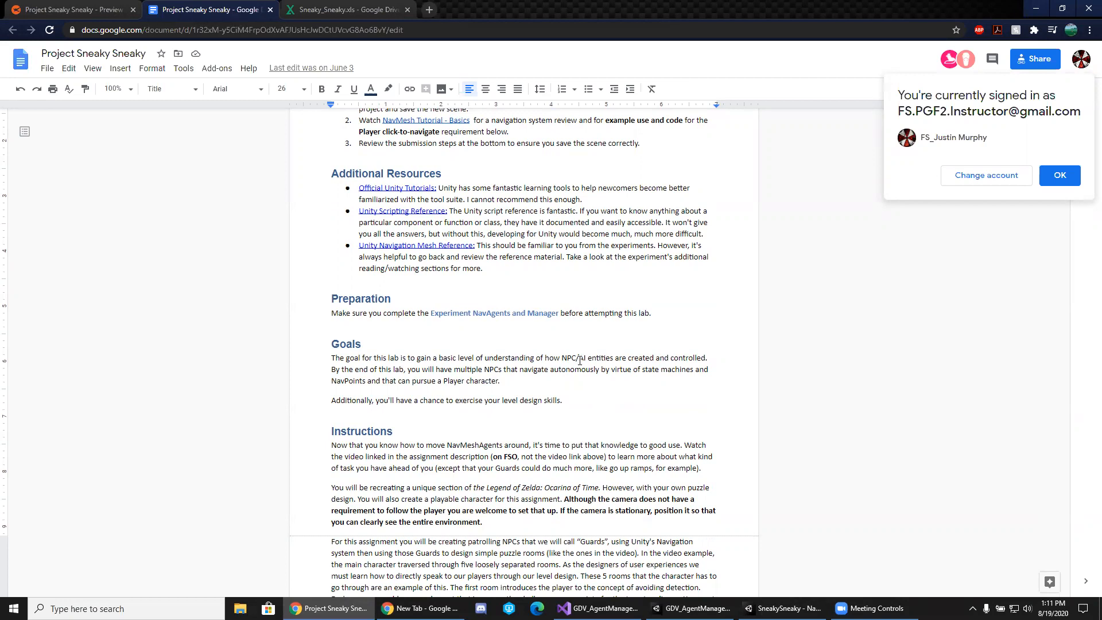
scroll(580, 360, "up", 2)
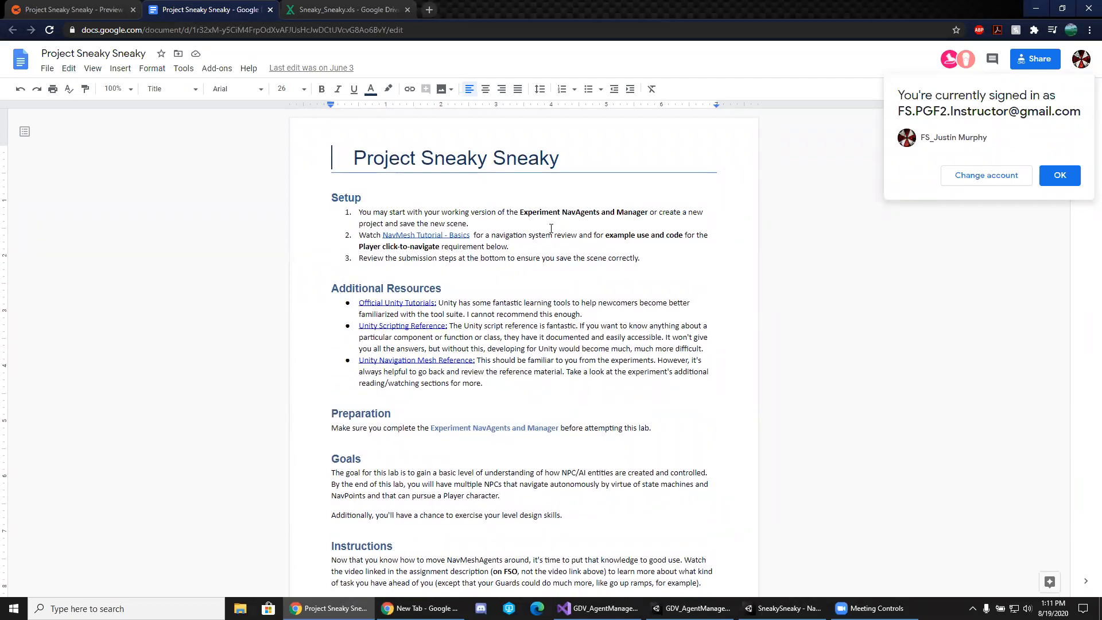
Review the Setup section of the instructions, highlighting the item about the starting project and new scene.
left_click(360, 212)
left_click_drag(360, 212, 504, 225)
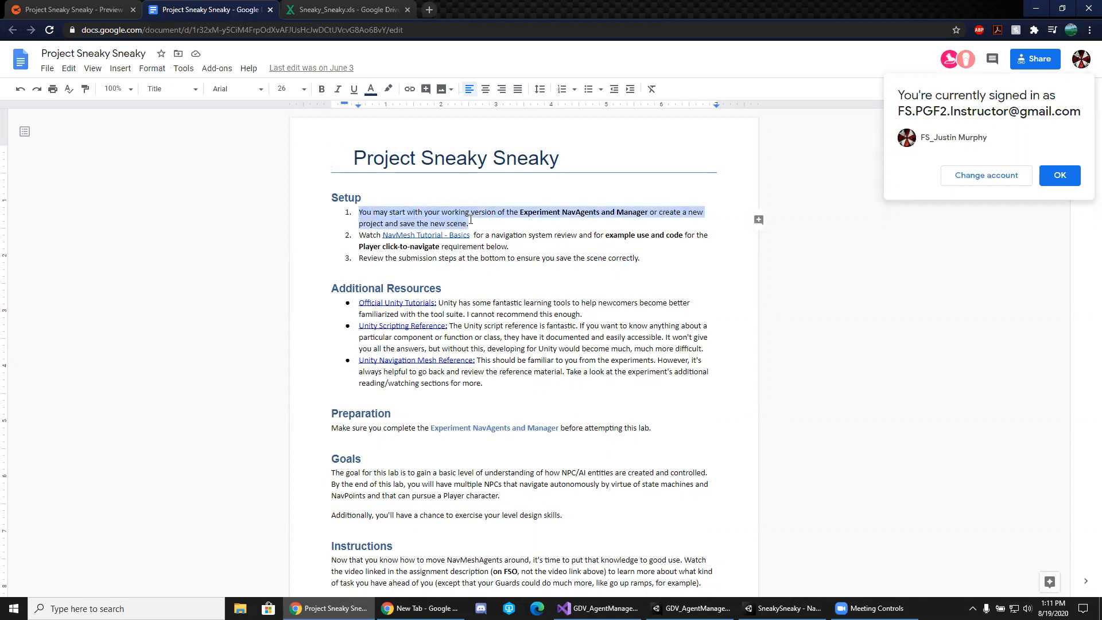
left_click(504, 226)
left_click_drag(394, 209, 722, 207)
left_click(504, 221)
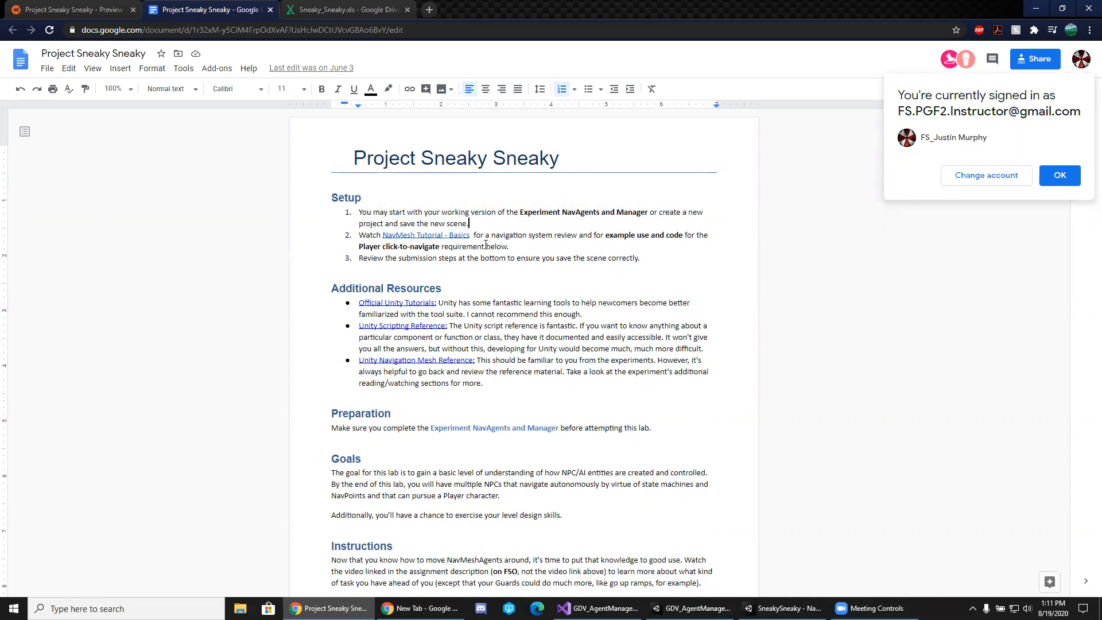
scroll(486, 245, "down", 2)
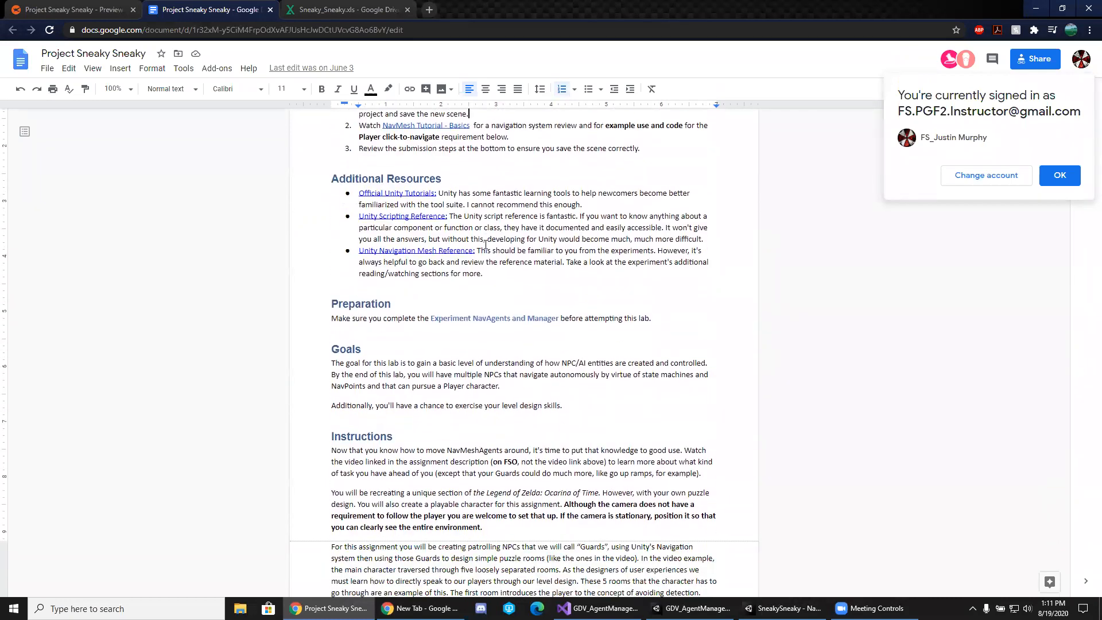
scroll(427, 178, "up", 1)
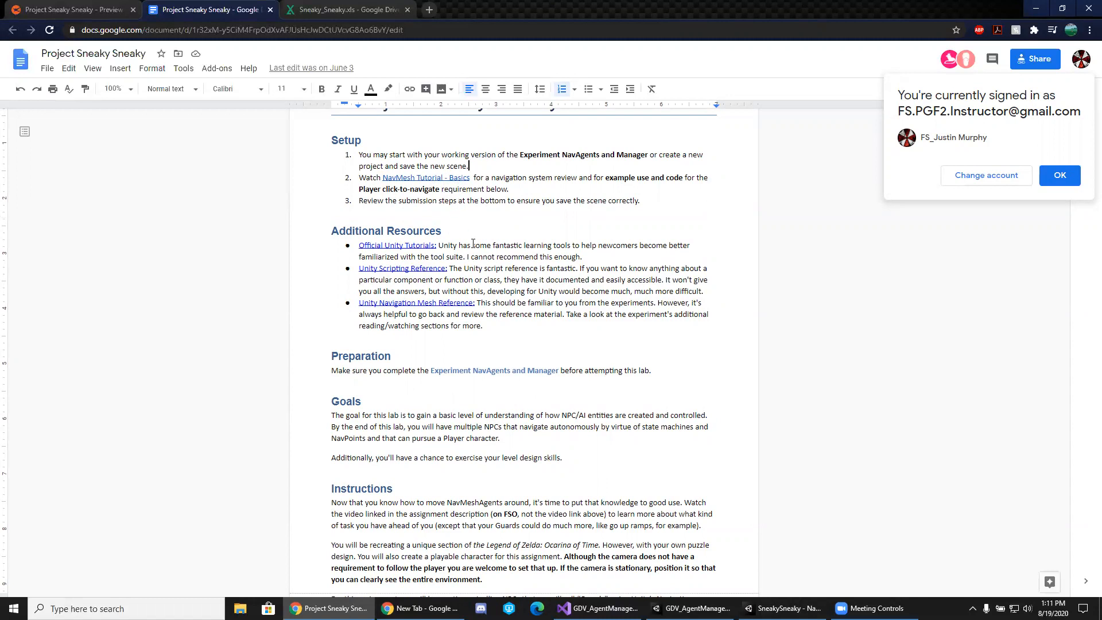
Read through the document's Additional Resources, Instructions and Deliverables sections, including the room design rules and grading factors.
scroll(473, 244, "down", 2)
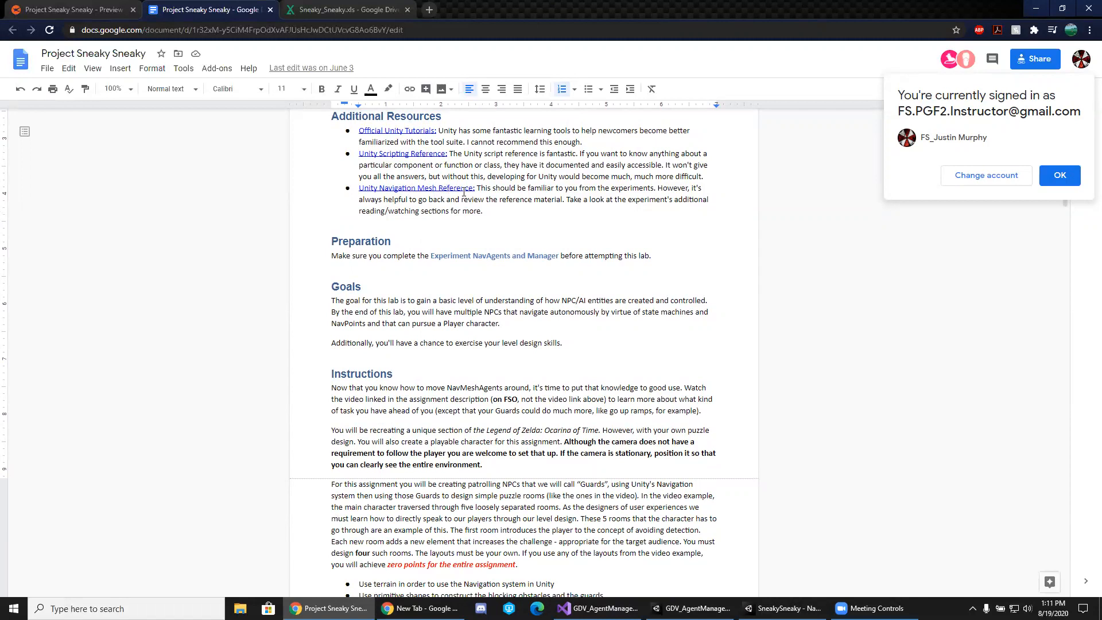
scroll(454, 224, "down", 4)
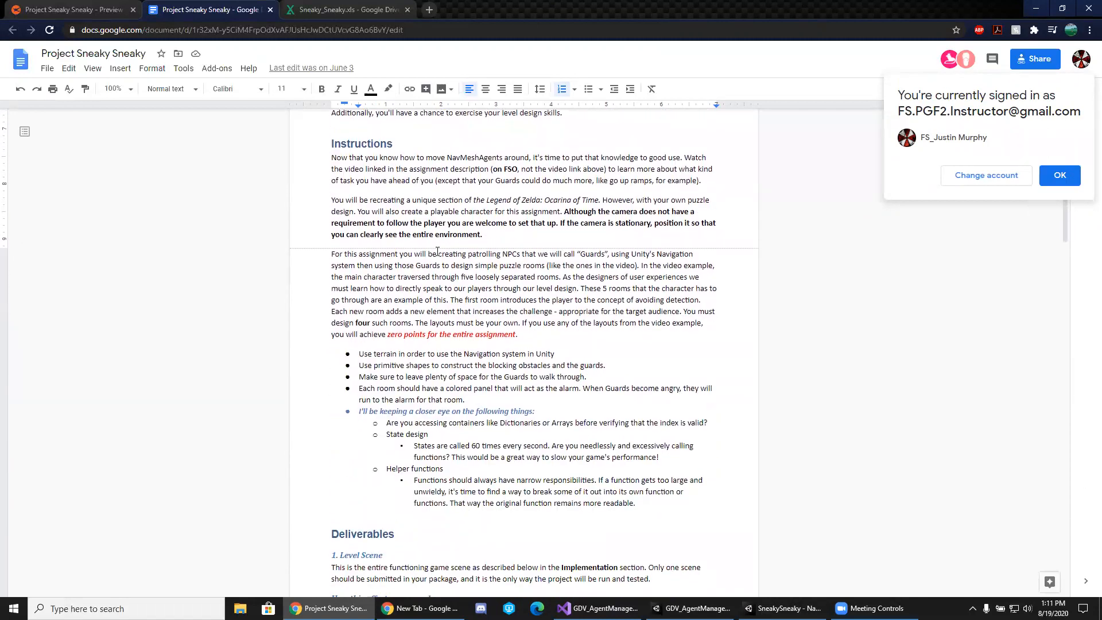
scroll(555, 256, "down", 2)
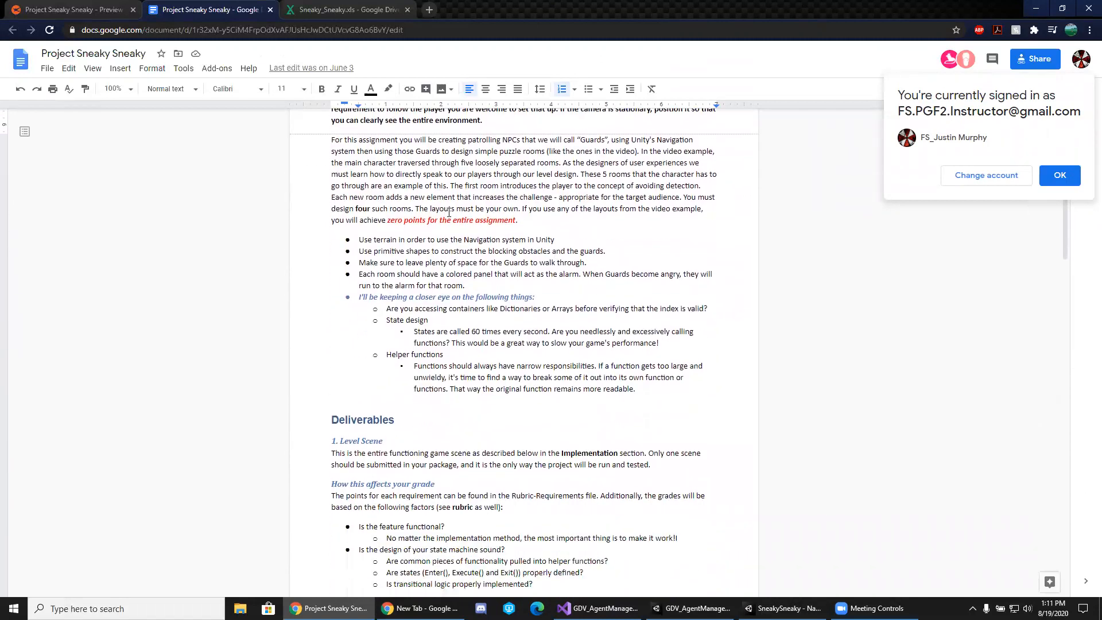
scroll(454, 221, "down", 1)
scroll(457, 228, "down", 3)
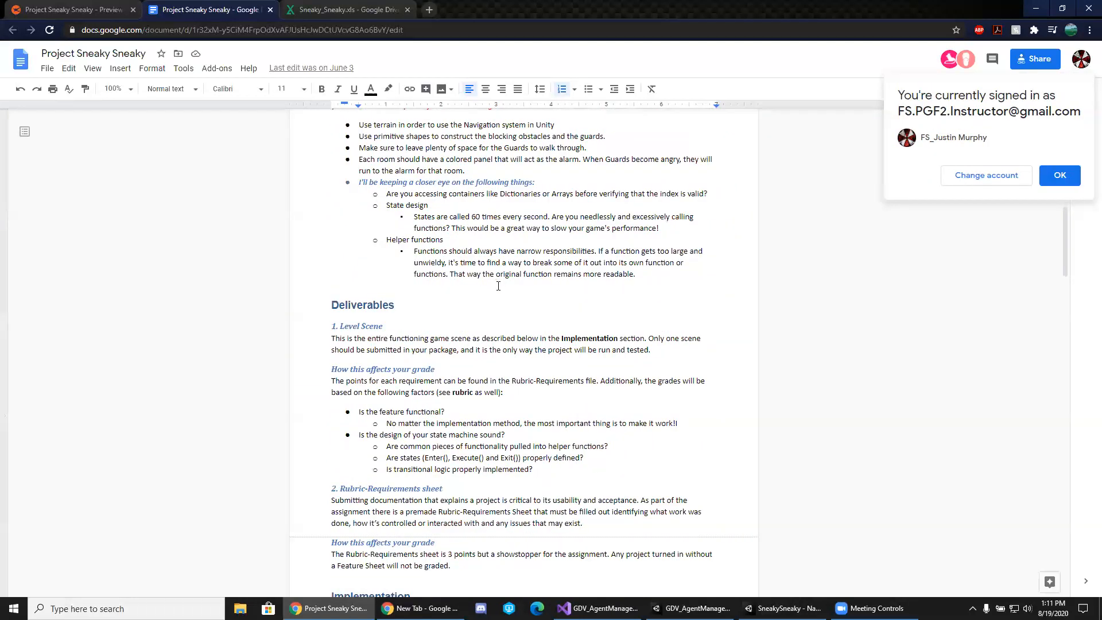
scroll(499, 285, "down", 2)
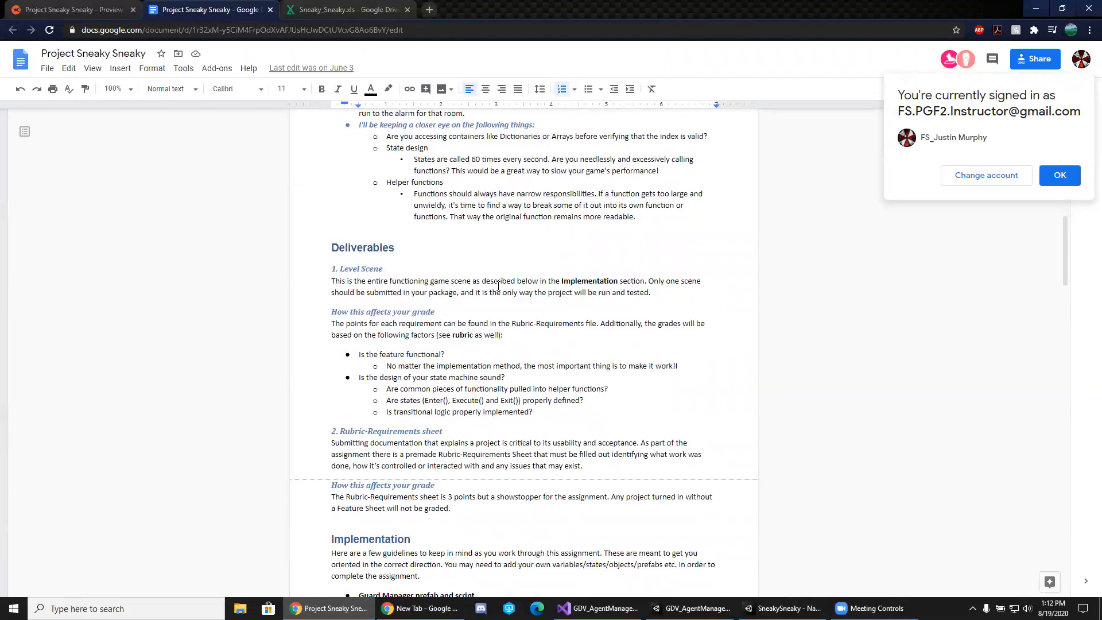
scroll(498, 286, "down", 4)
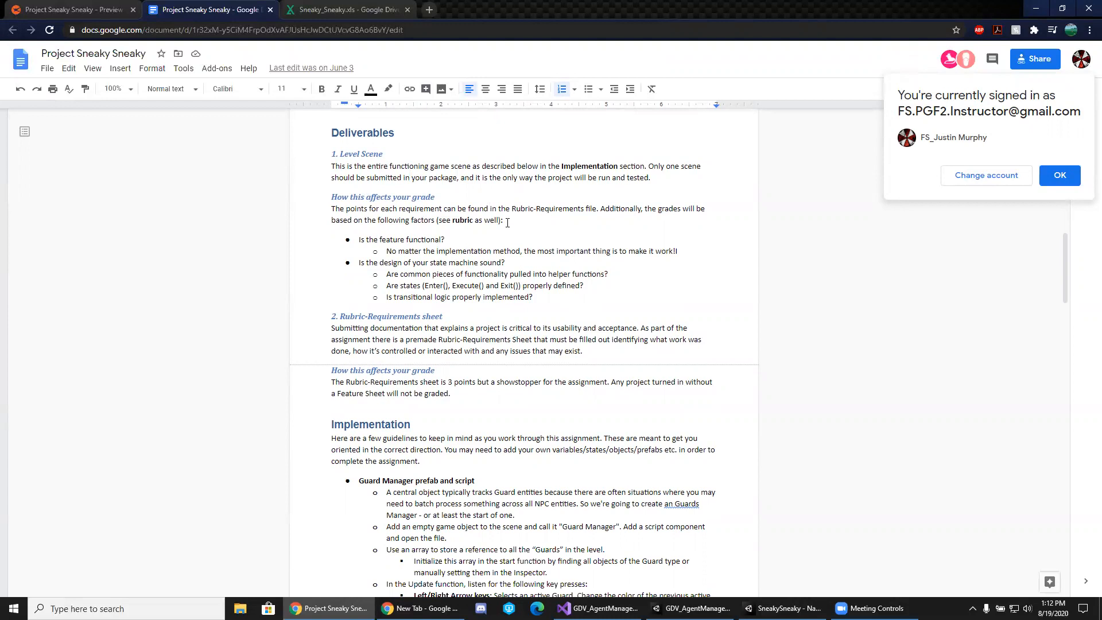
scroll(508, 223, "down", 4)
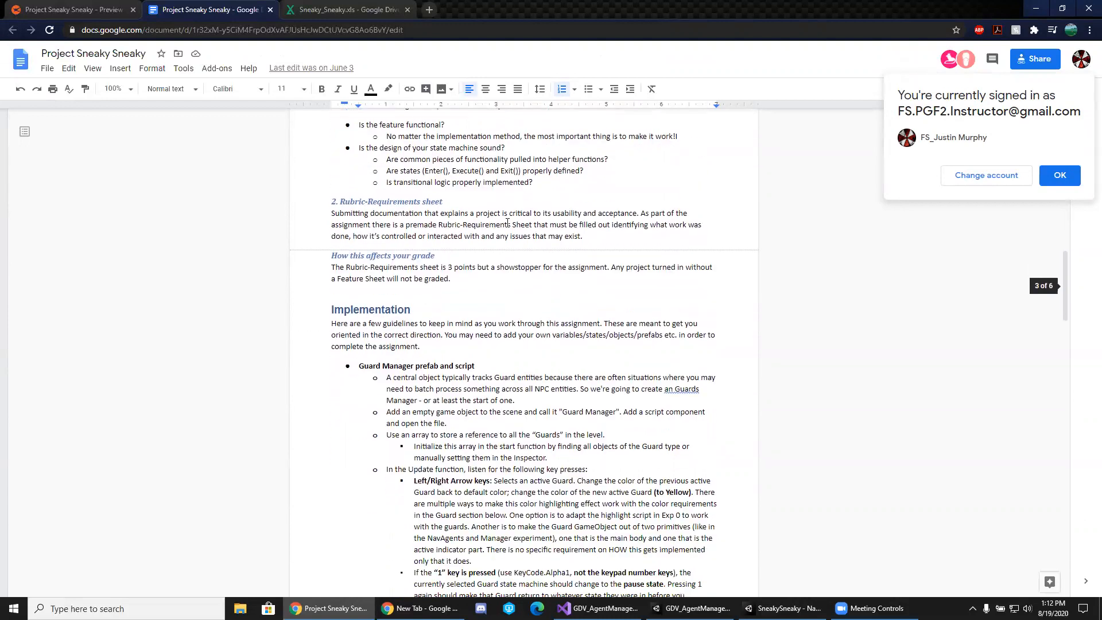
Examine the Implementation guidelines for the Guard Manager prefab and script, including its key press requirements.
scroll(507, 223, "down", 1)
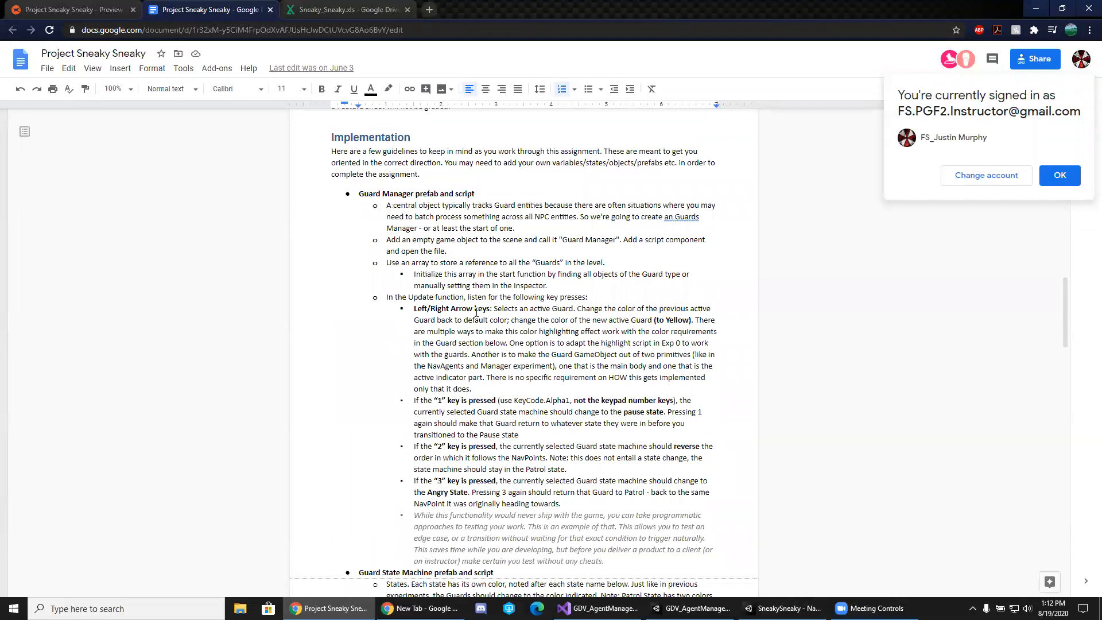
scroll(546, 331, "down", 1)
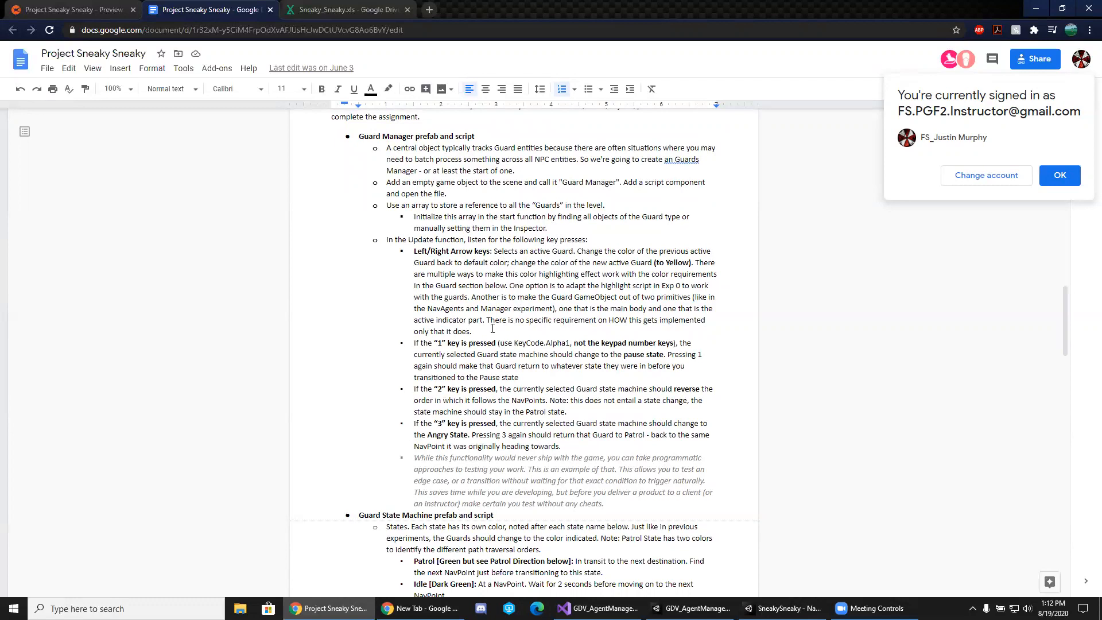
scroll(492, 328, "down", 1)
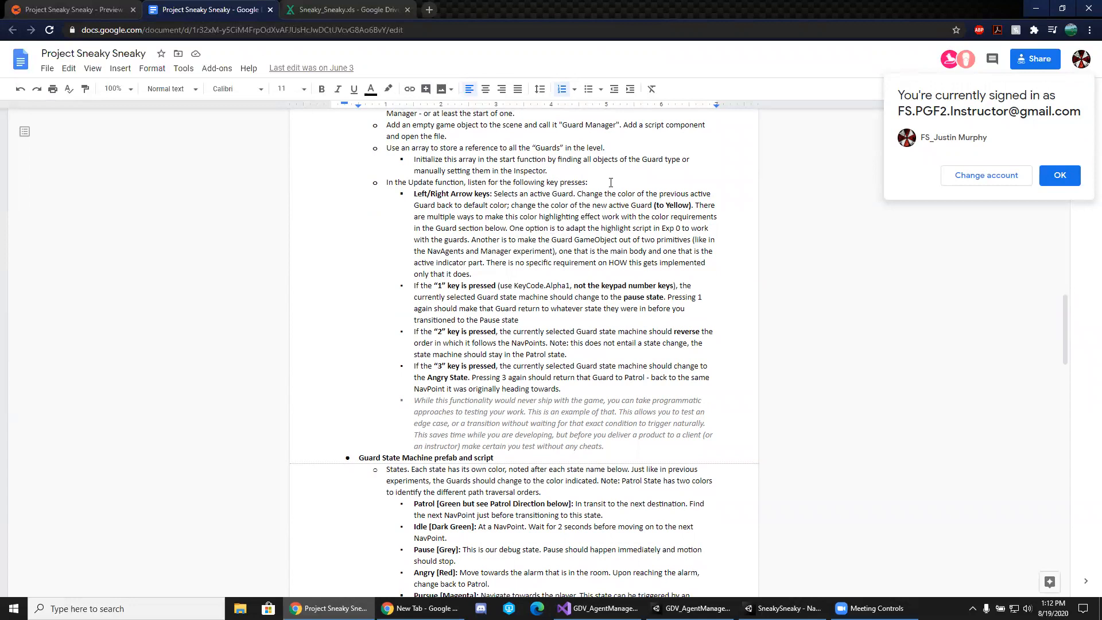
scroll(517, 268, "down", 1)
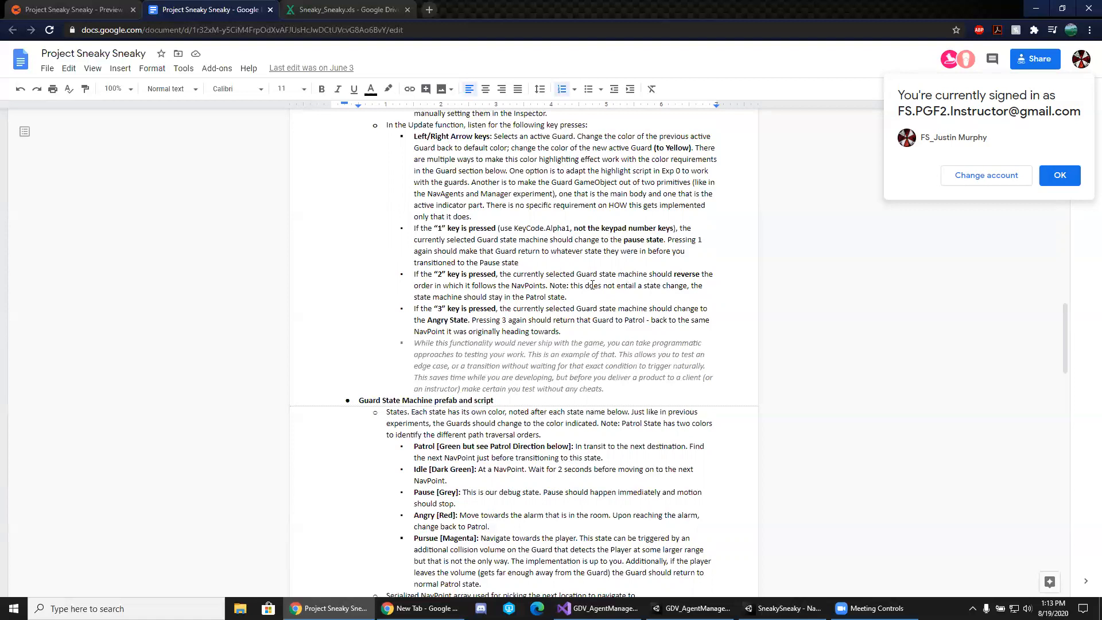
scroll(582, 287, "down", 1)
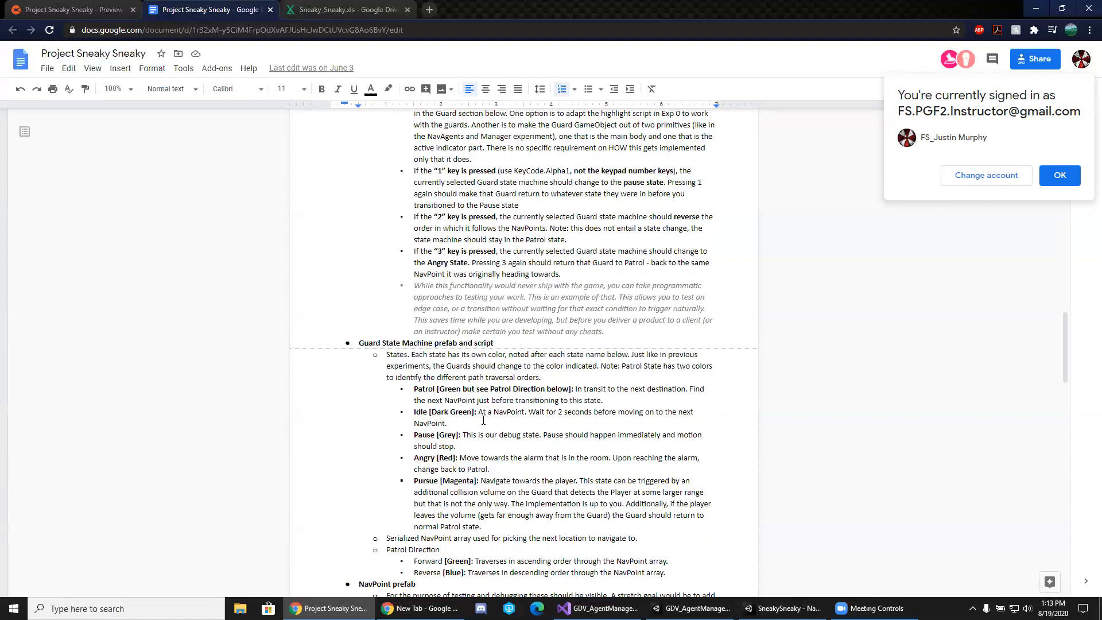
scroll(552, 408, "up", 1)
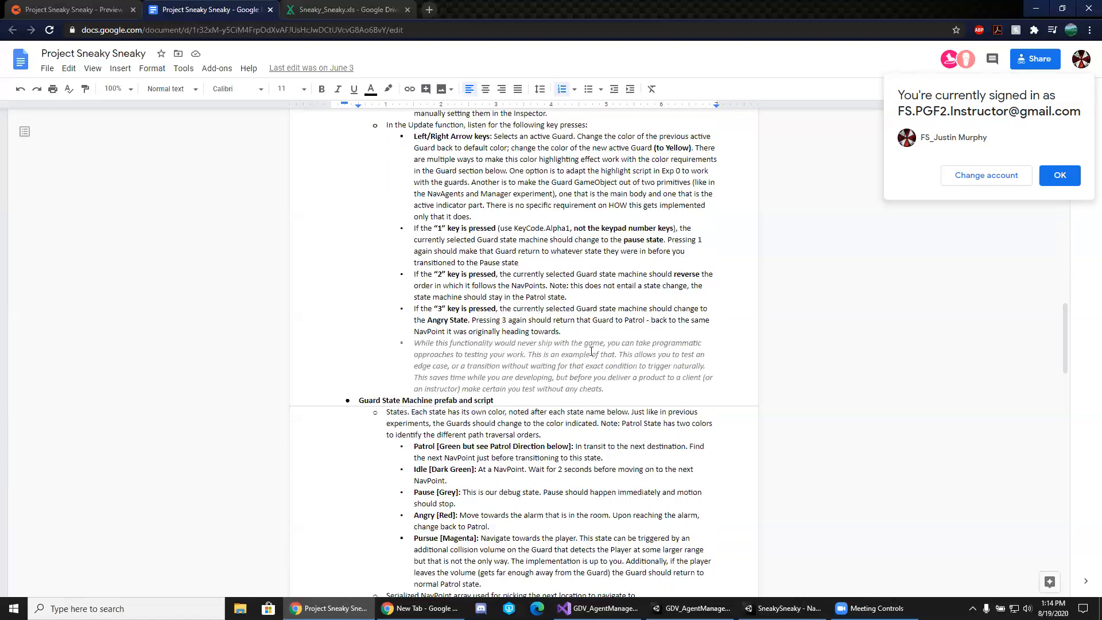
Review the Guard State Machine, NavPoint, Alarm Node and Player Script requirements, plus the Special notes and Common Lab Requirements.
scroll(591, 350, "down", 3)
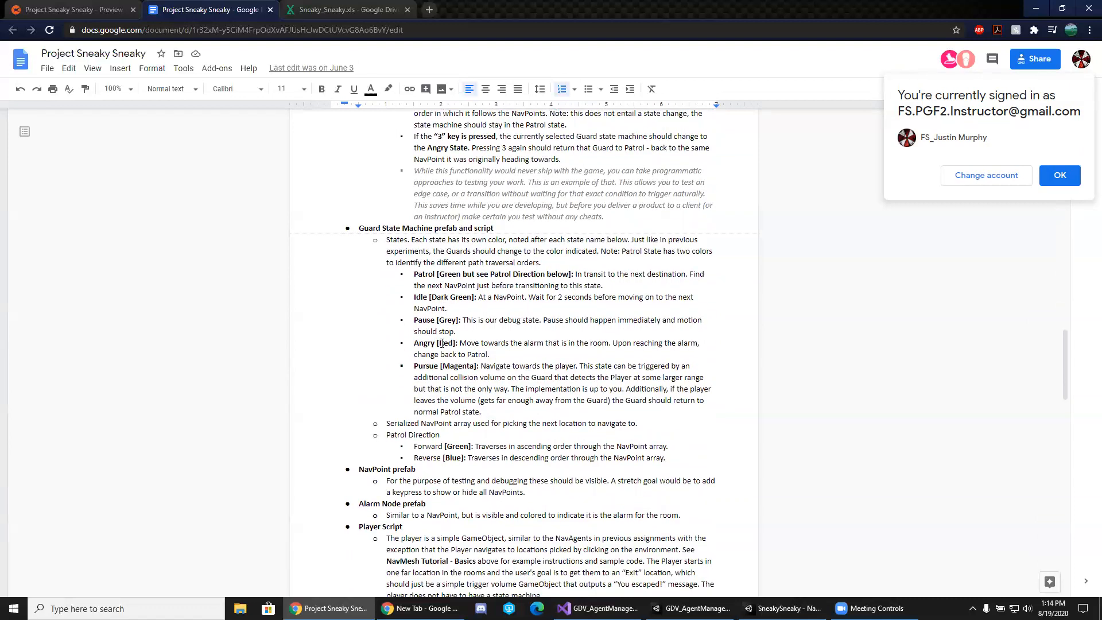
scroll(430, 431, "down", 2)
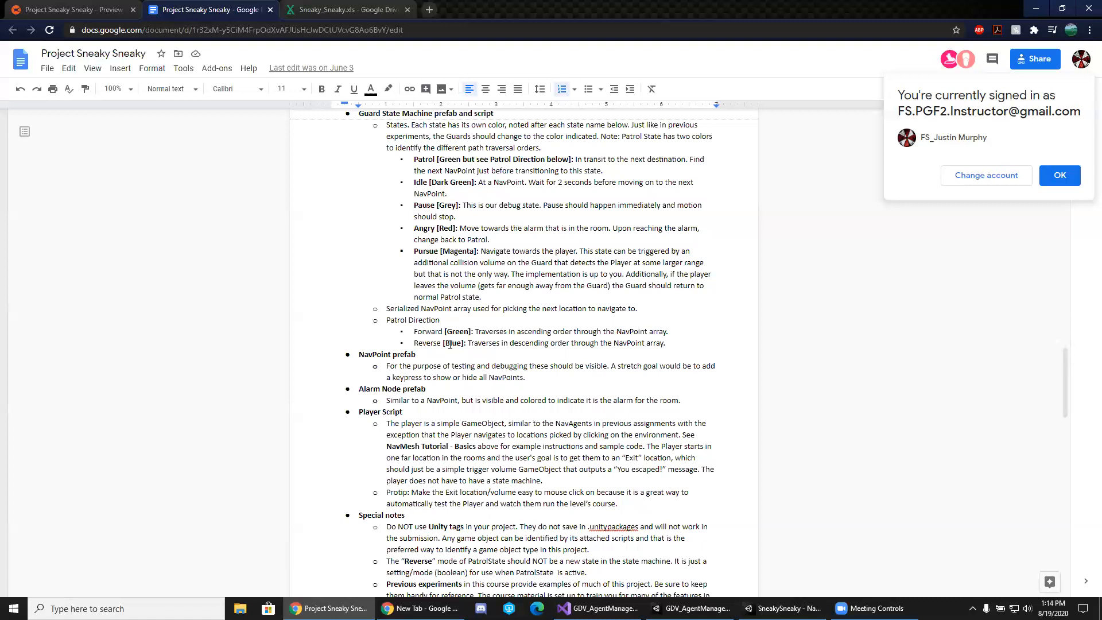
scroll(508, 343, "down", 2)
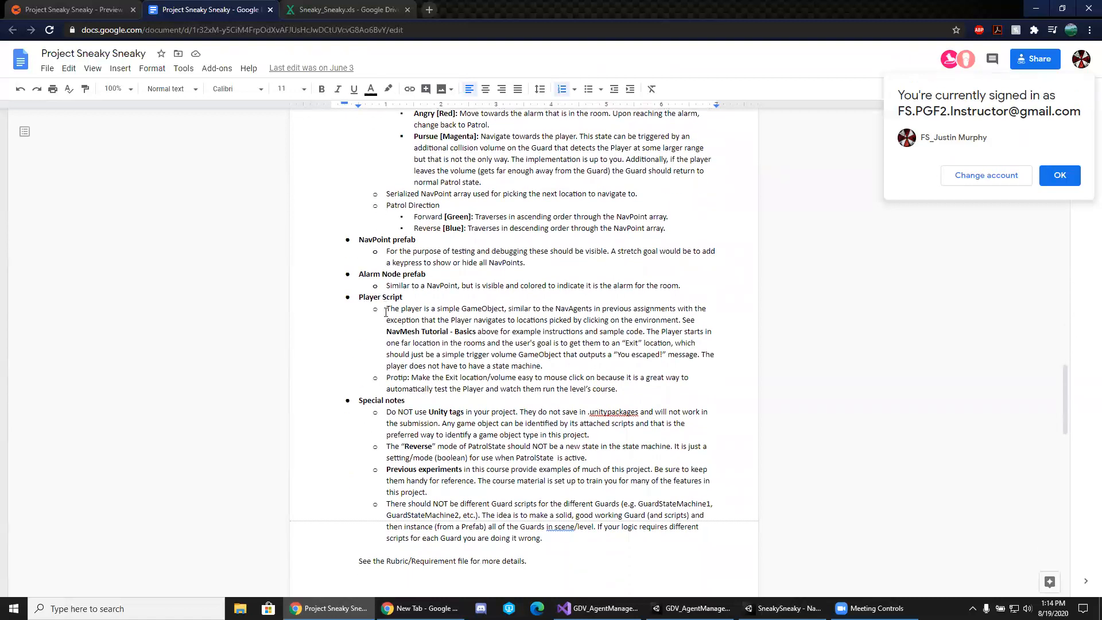
scroll(377, 305, "down", 1)
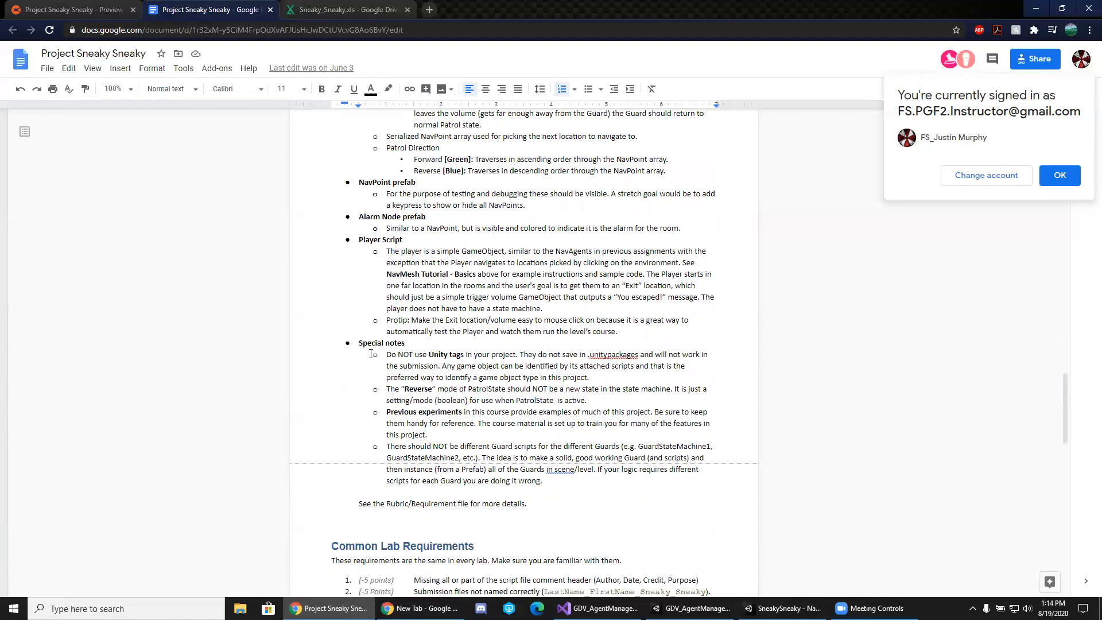
left_click_drag(546, 480, 398, 376)
left_click(633, 489)
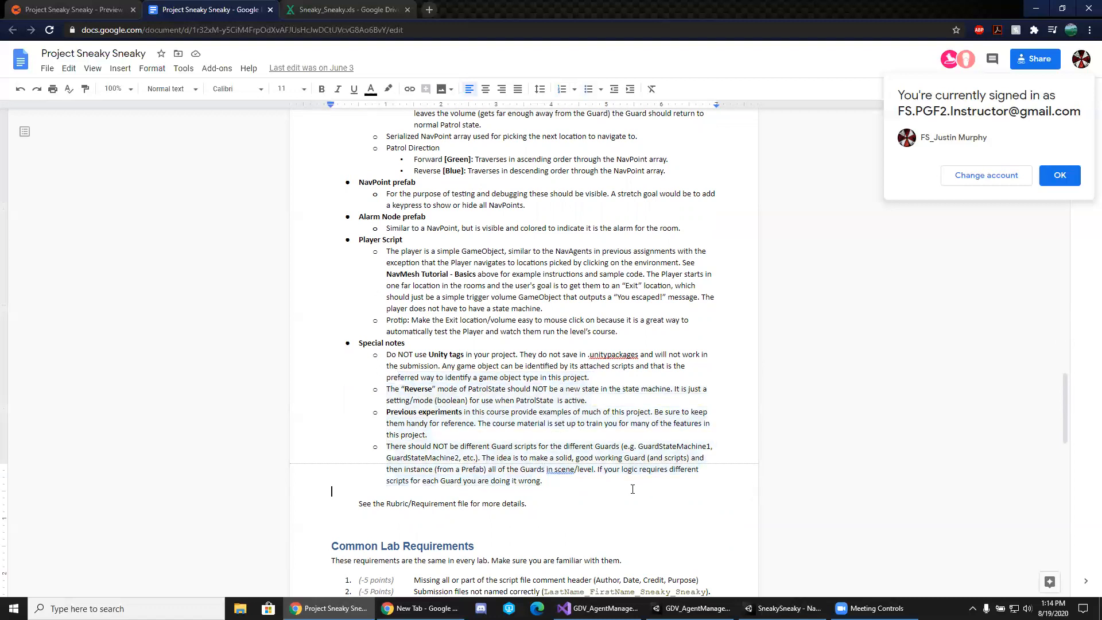
scroll(569, 334, "down", 2)
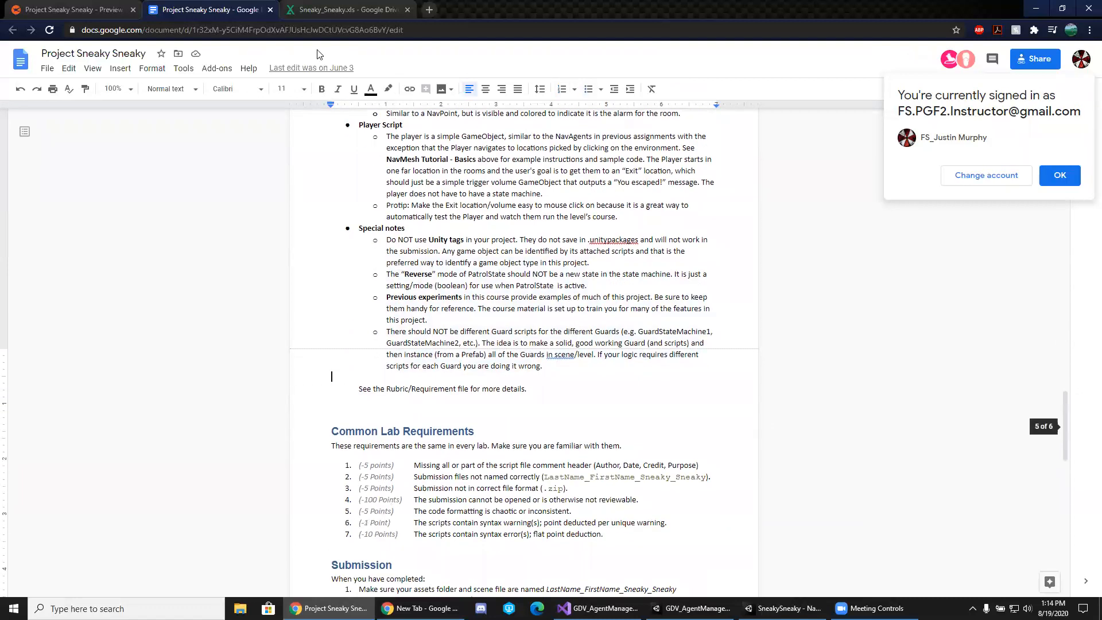
Download Sneaky_Sneaky.xls from Google Drive, open it in Excel and enable editing.
left_click(320, 10)
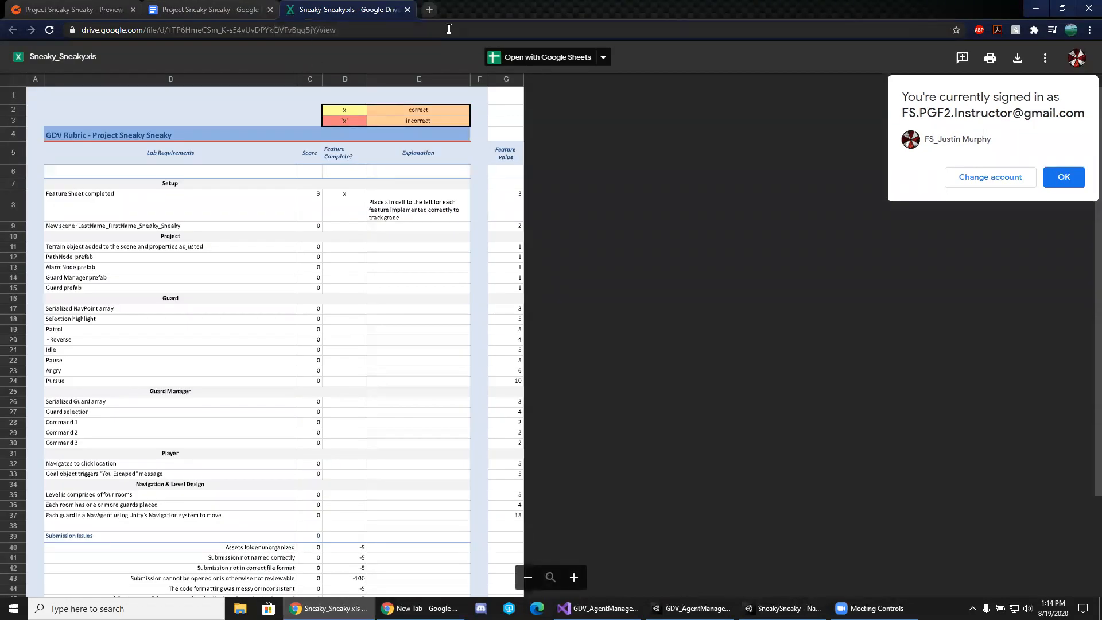
left_click(1017, 58)
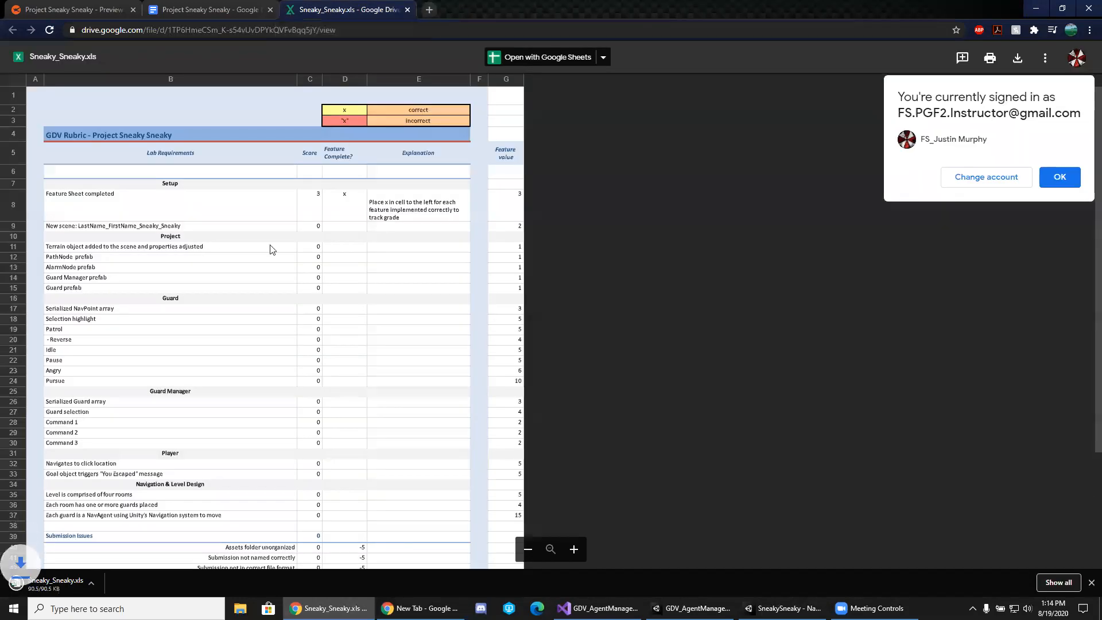
left_click(60, 582)
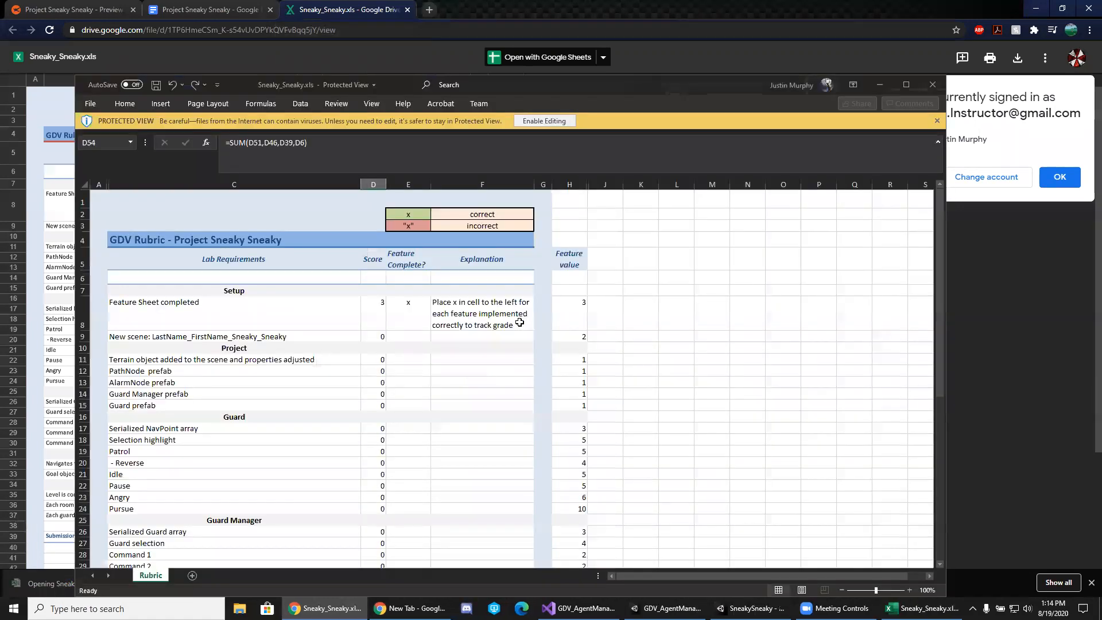
left_click(542, 121)
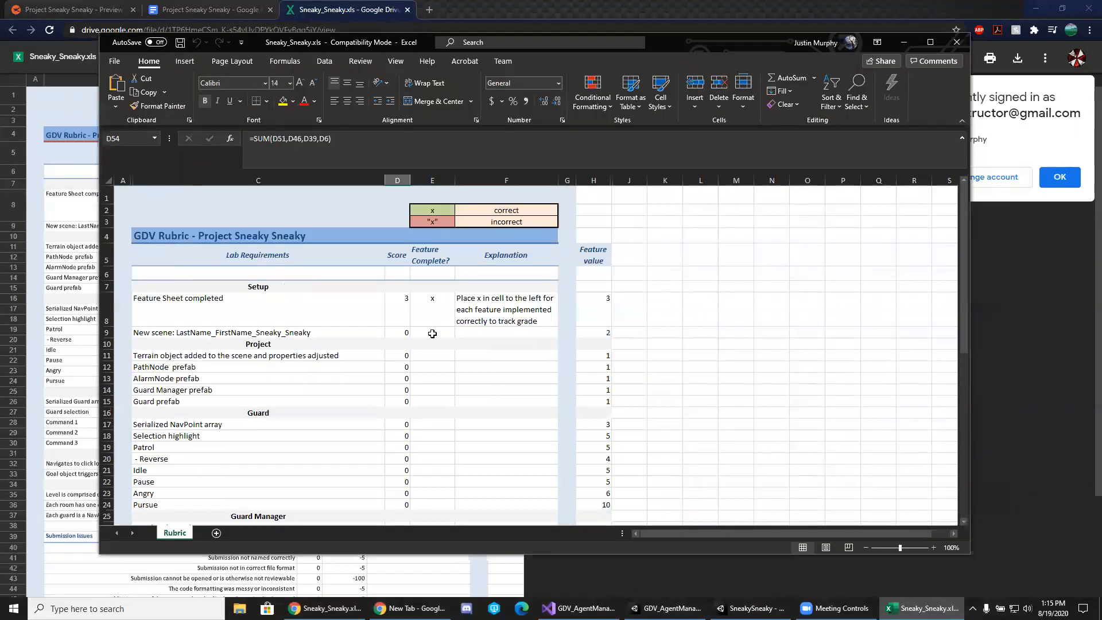
Mark the New scene requirement as complete with an x in cell E9.
left_click(432, 334)
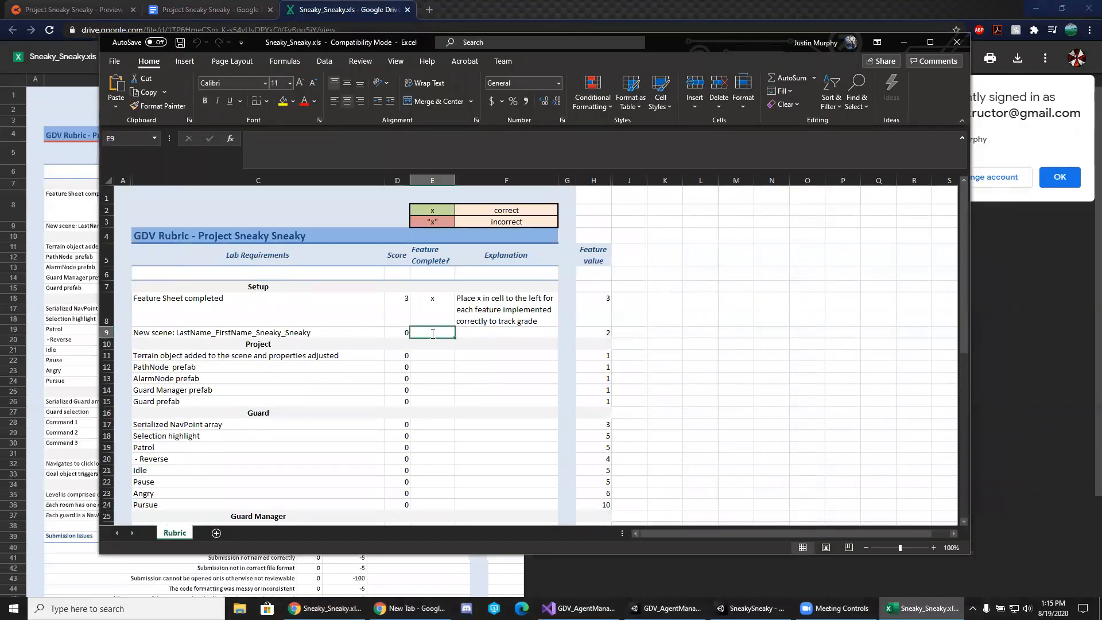
type("x")
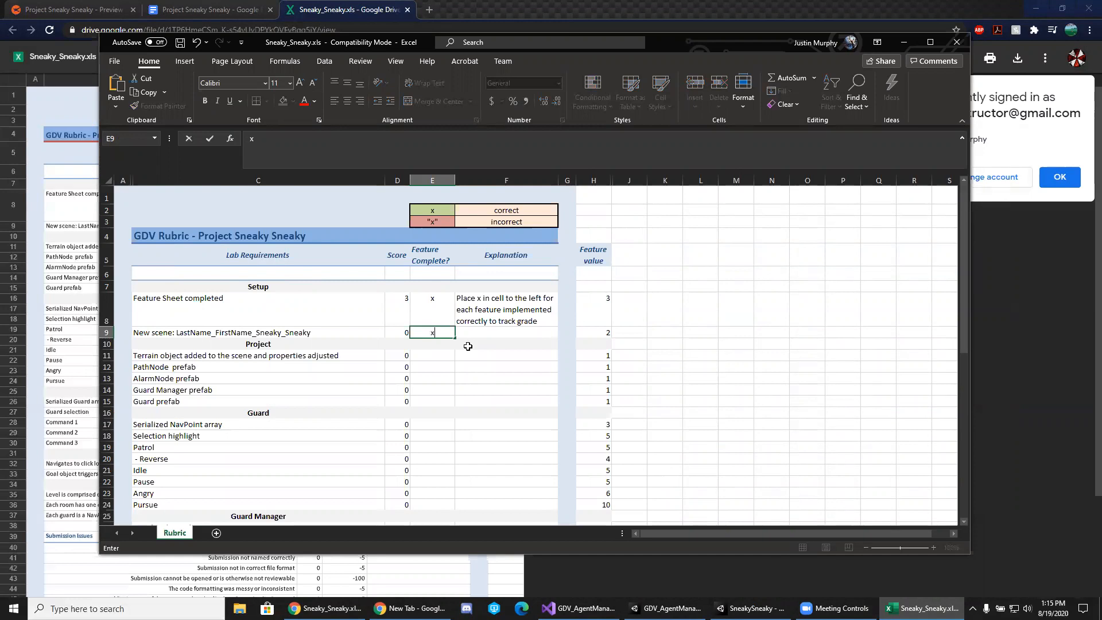
key("Return")
Mark all five Project requirements, from the Terrain object to the Guard prefab, as complete with an x in E11 through E15.
left_click(444, 355)
type("x")
key("Return")
type("x")
key("Return")
type("x")
key("Return")
type("x")
key("Return")
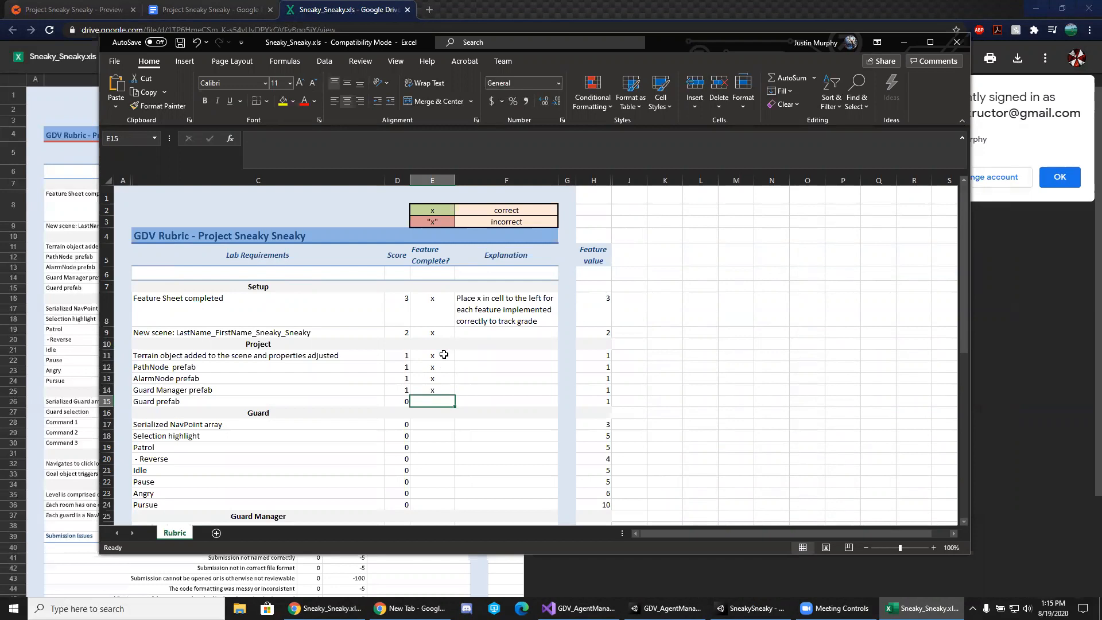
type("x")
key("Return")
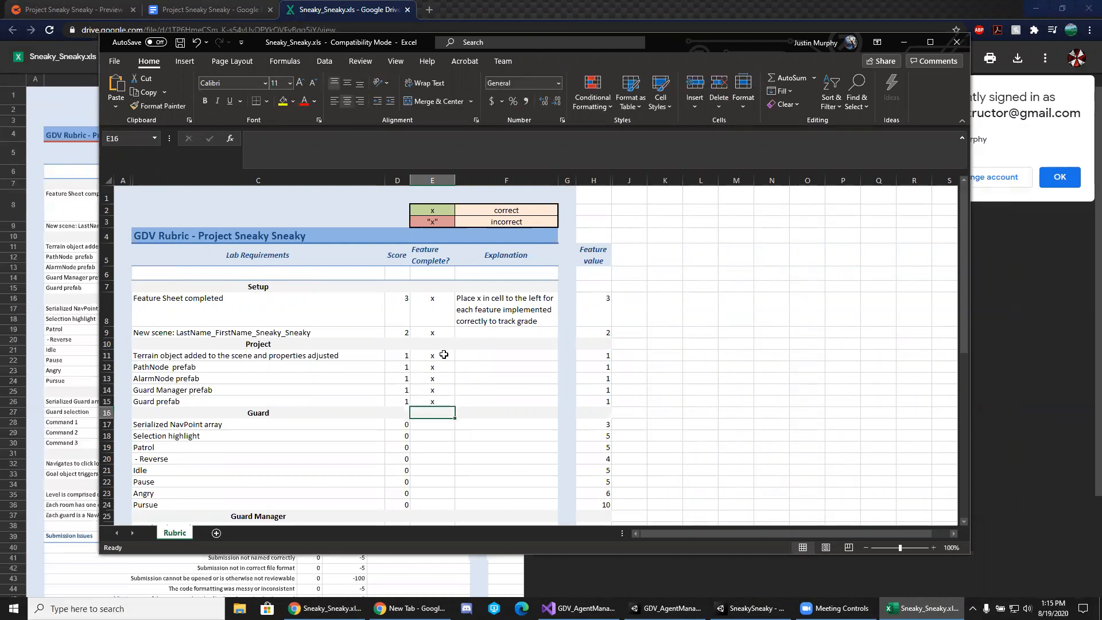
Mark the Guard section's Reverse requirement as complete with an x in cell E20.
left_click(500, 401)
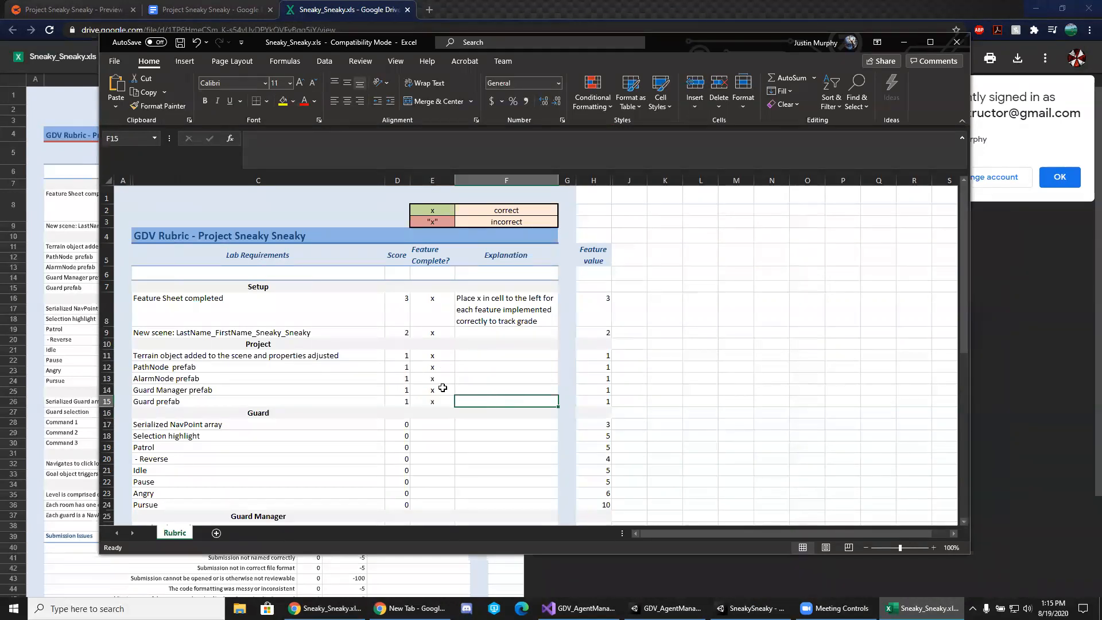
scroll(431, 411, "down", 2)
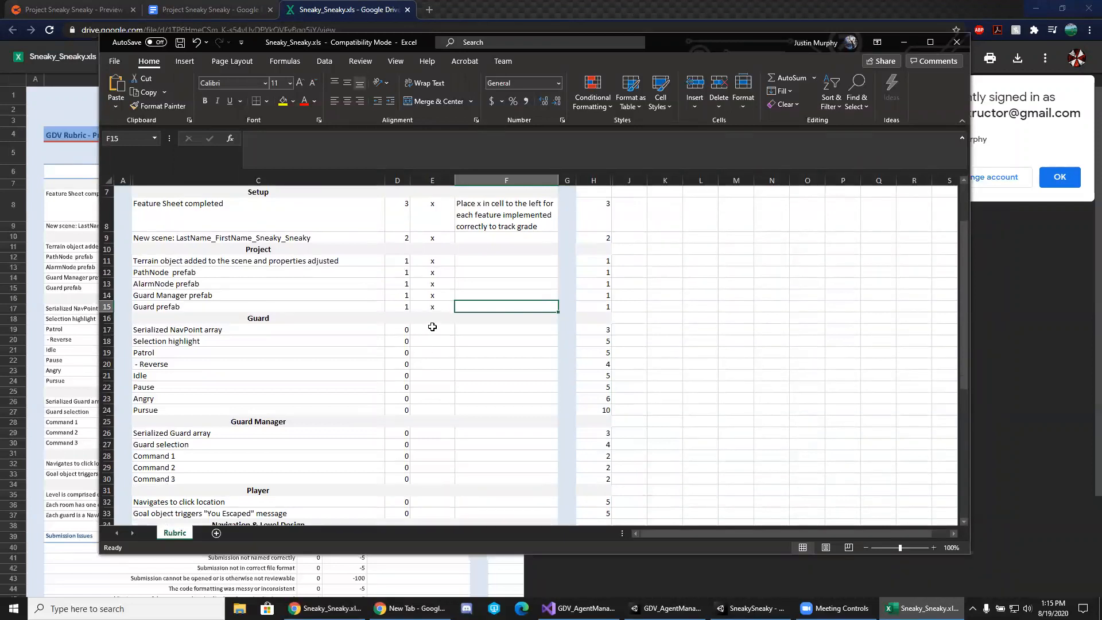
left_click(432, 327)
left_click(441, 339)
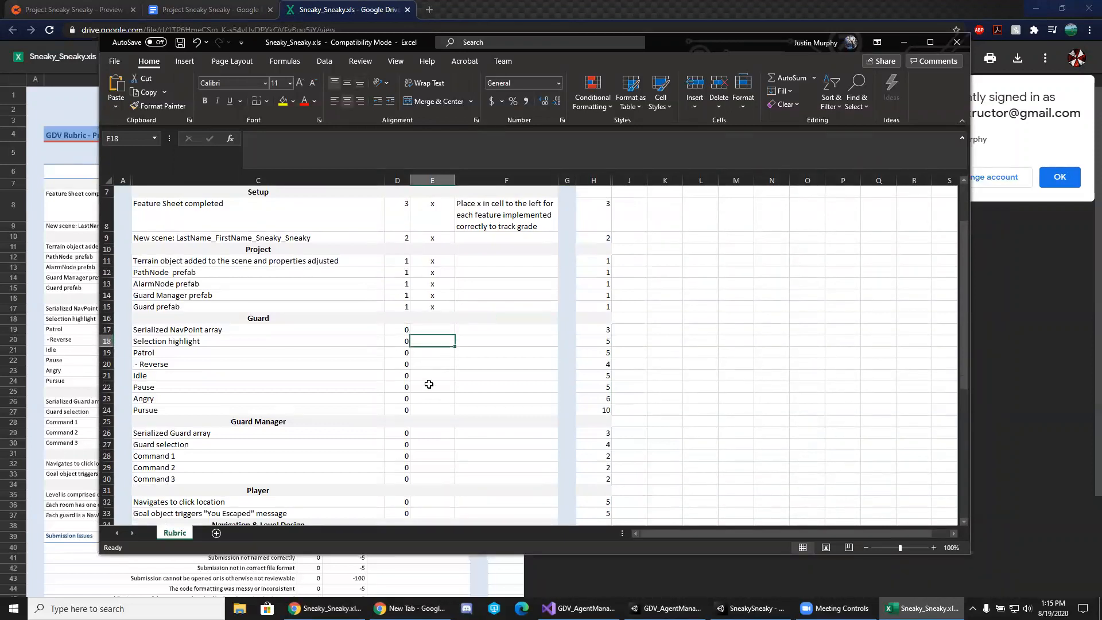
left_click(433, 361)
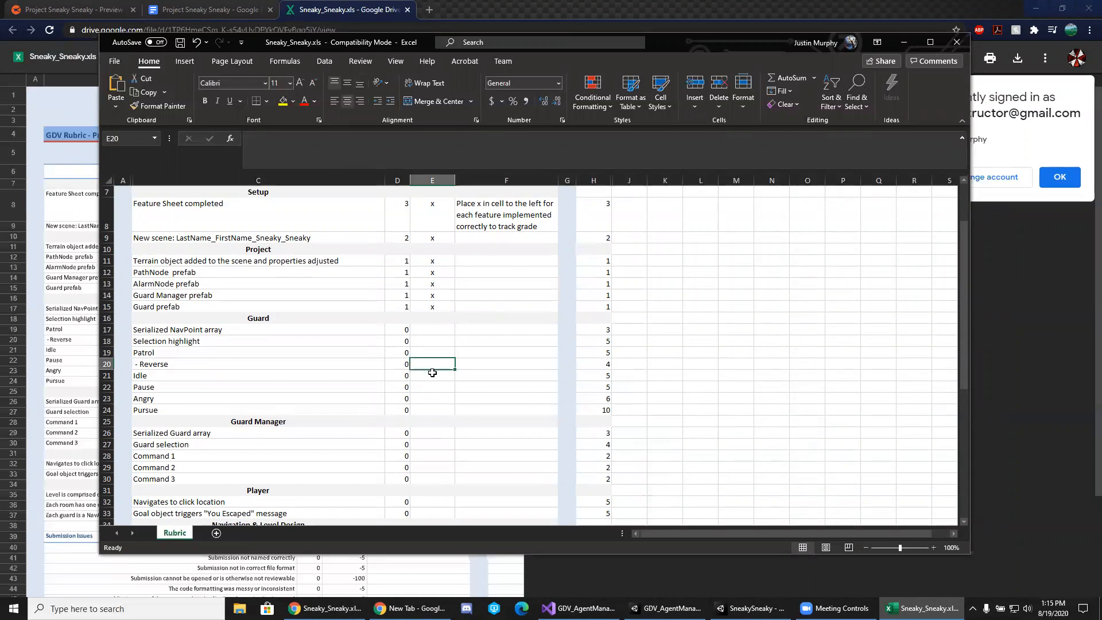
type("x")
Enter the explanation "only reverses once doesn't keep going in reverse" in F20 and widen column F to fit it.
left_click(500, 361)
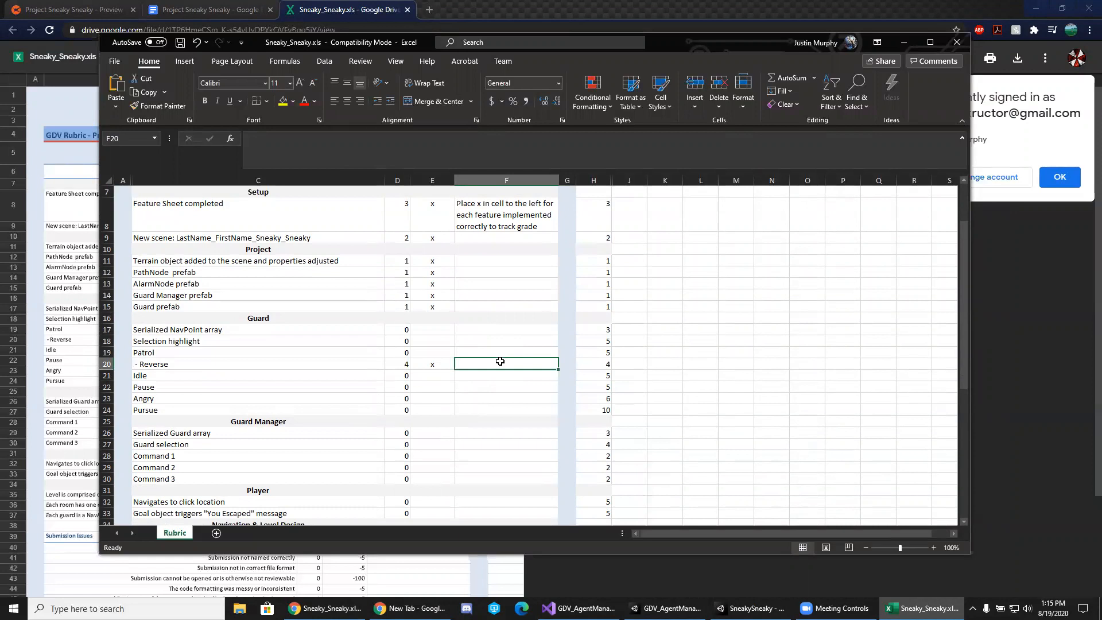
type("only reverses once doesn't kee")
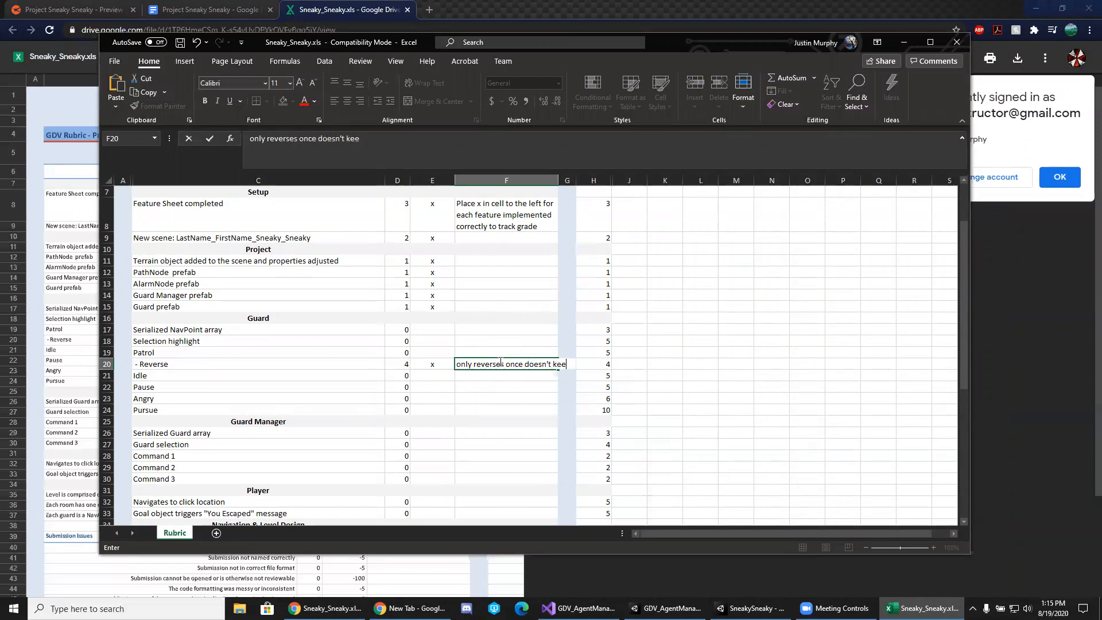
type("p going in reverse")
left_click(707, 374)
left_click_drag(558, 180, 675, 179)
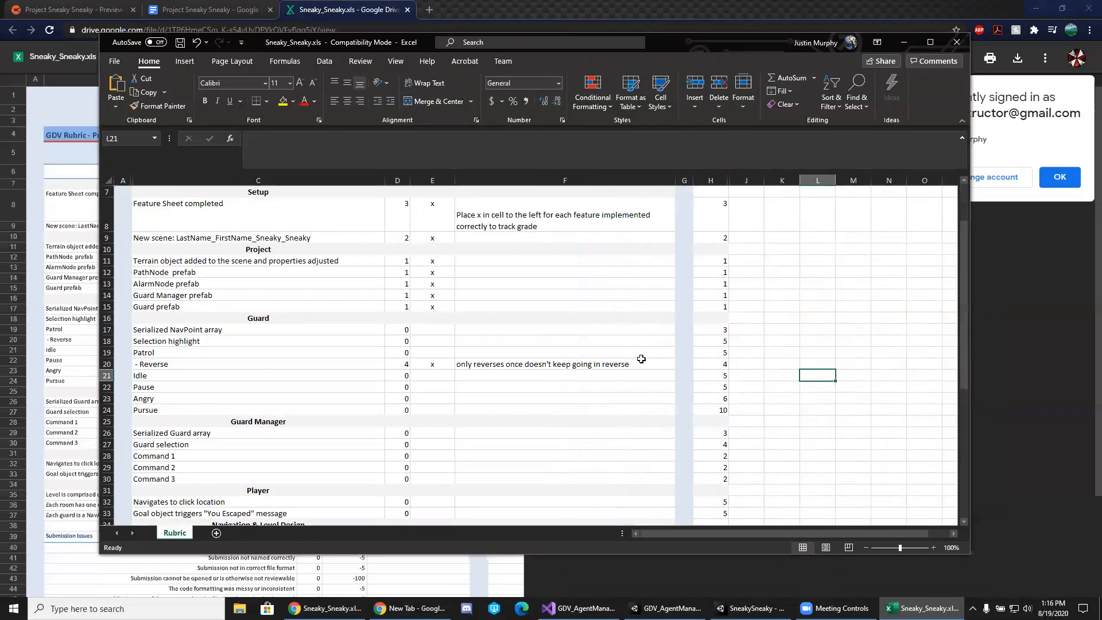
Review the remaining rubric rows: Guard, Guard Manager, Player, Navigation & Level Design and Submission Issues.
left_click(603, 360)
left_click(571, 352)
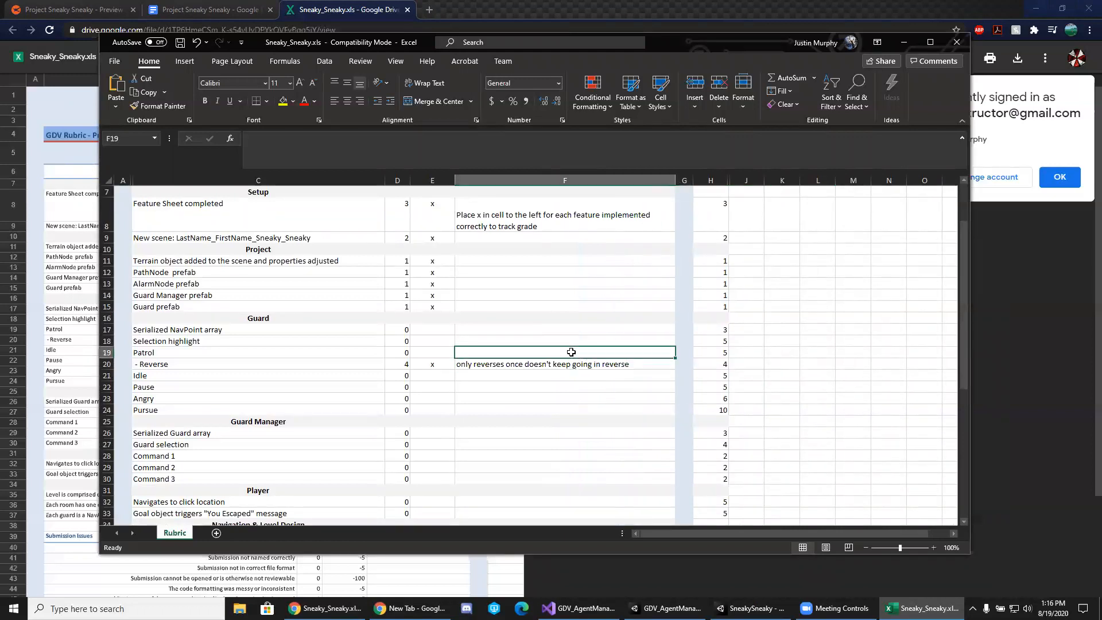
scroll(548, 362, "up", 2)
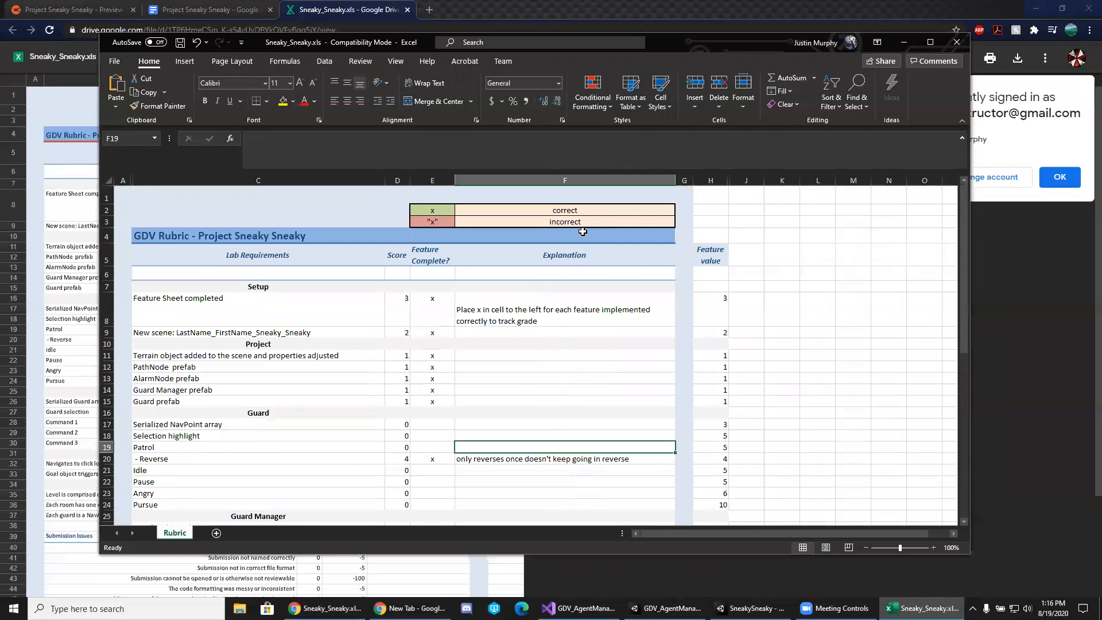
scroll(527, 454, "down", 4)
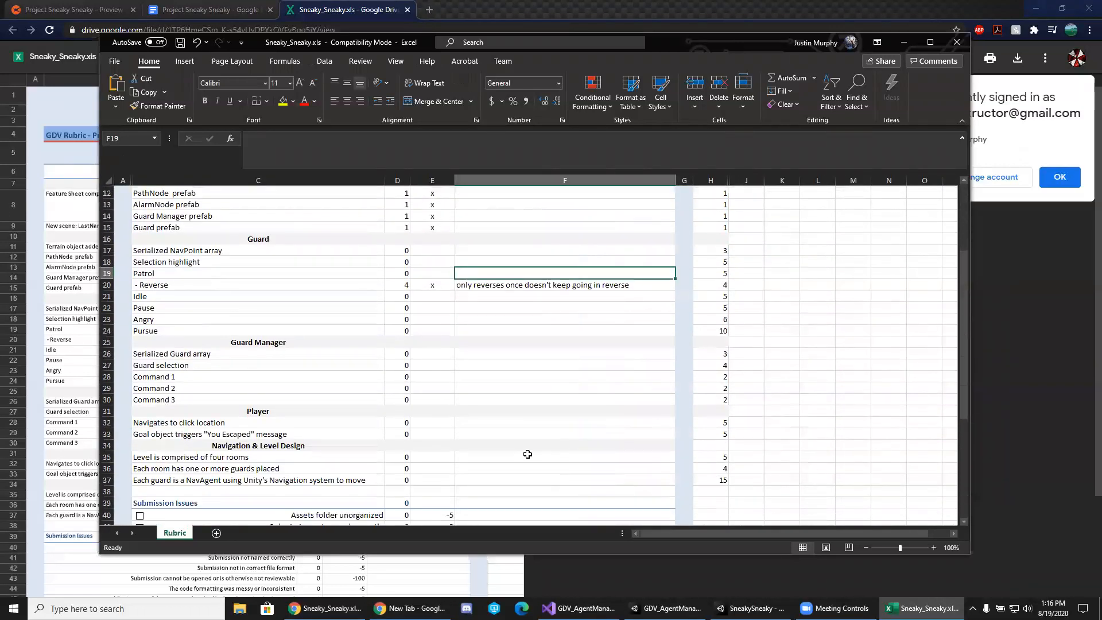
left_click(512, 352)
left_click(517, 385)
left_click(513, 372)
left_click(512, 364)
left_click(514, 354)
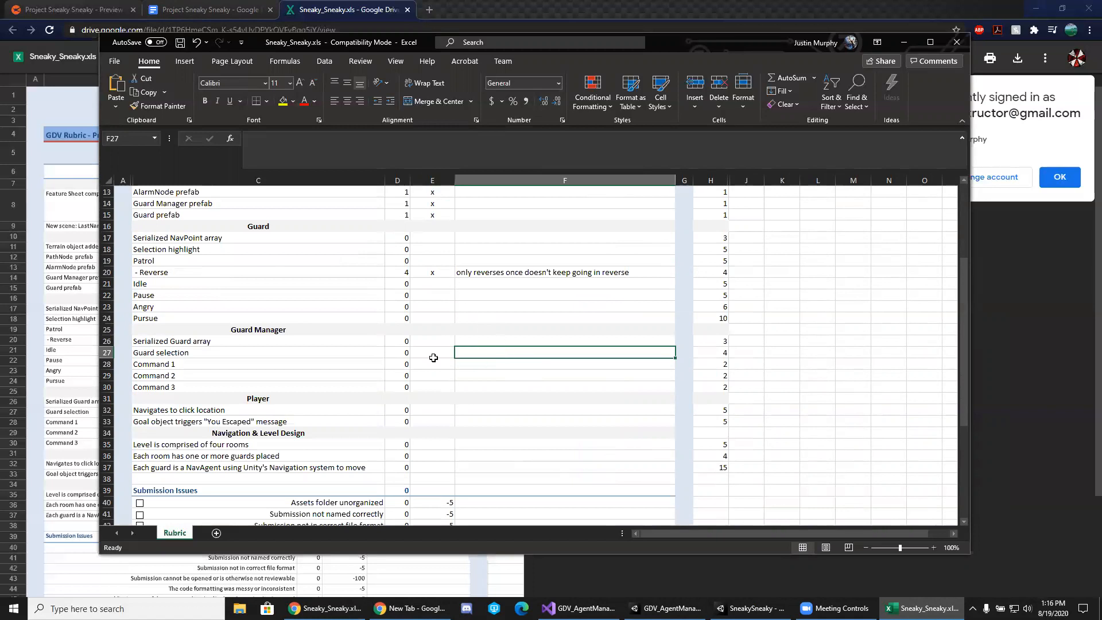
key("Down")
key("Down")
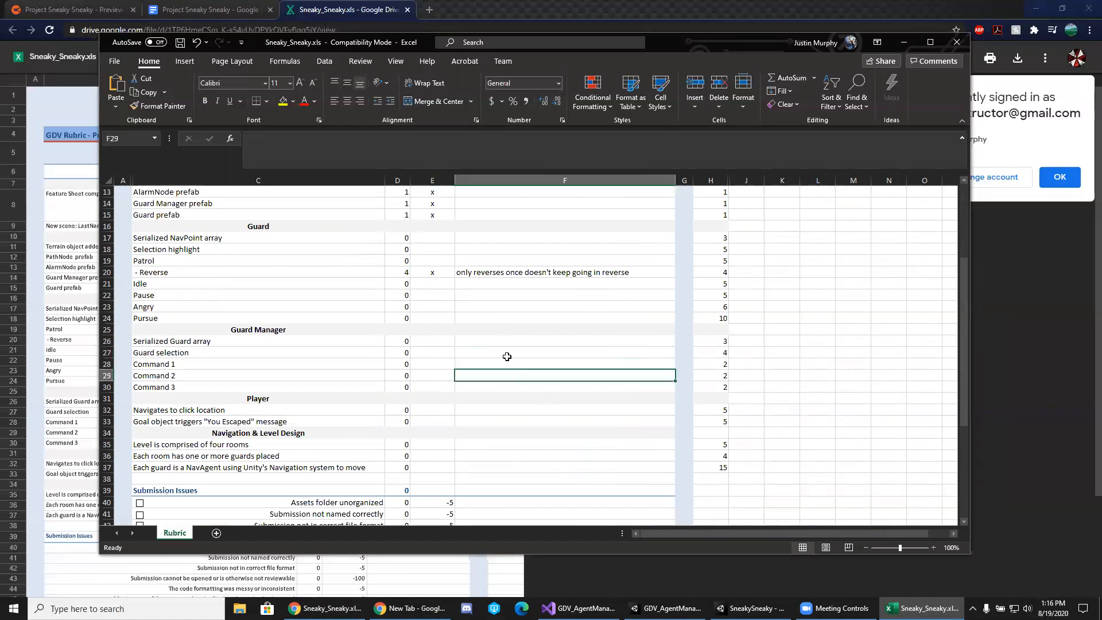
scroll(507, 357, "down", 2)
left_click(473, 339)
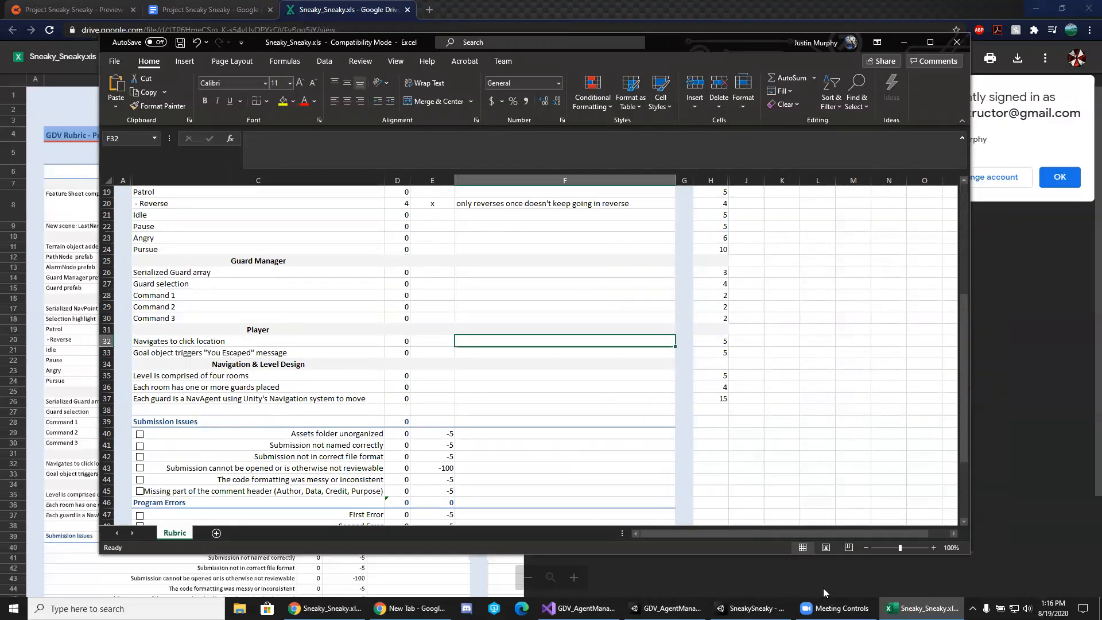
Switch to the SneakySneaky project in Unity, run the scene and move the player around the corner enclosed by the yellow walls.
mouse_move(749, 608)
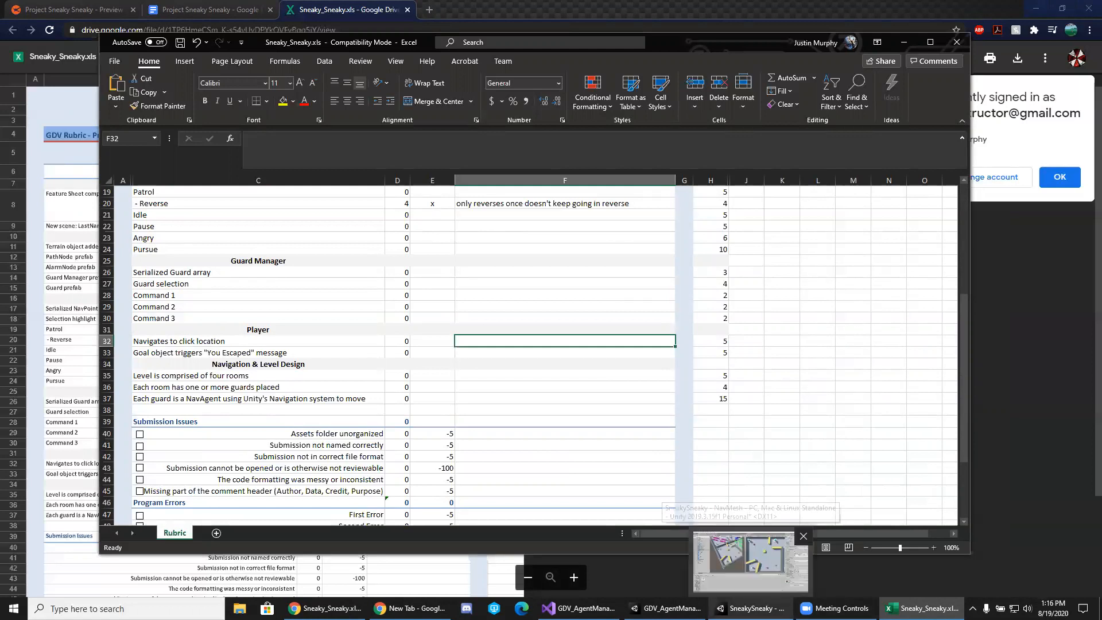
left_click(750, 560)
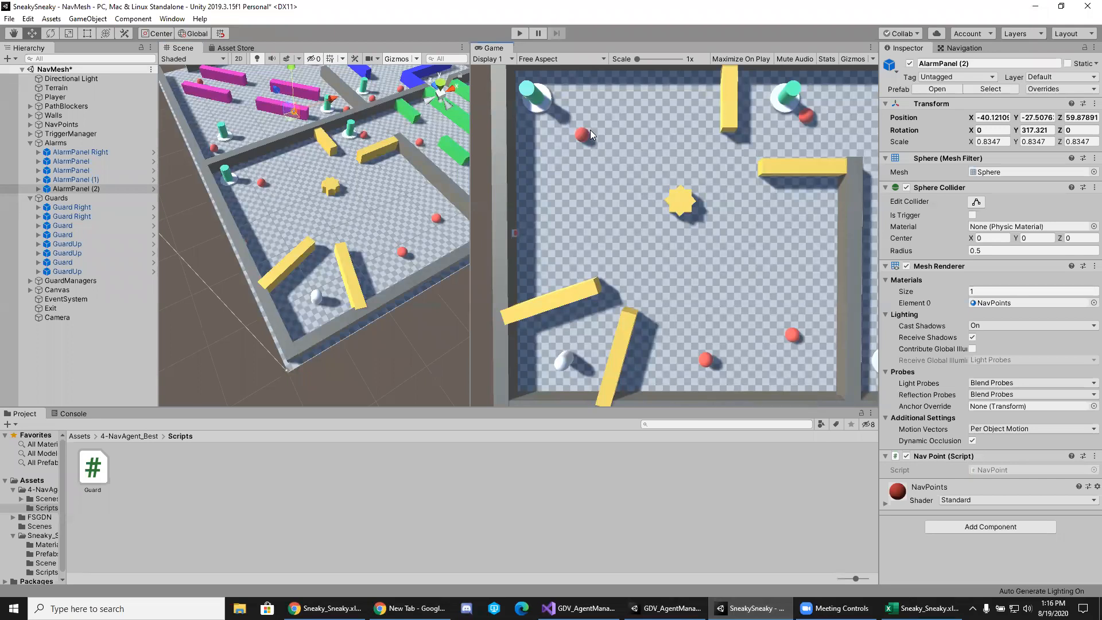
left_click(518, 34)
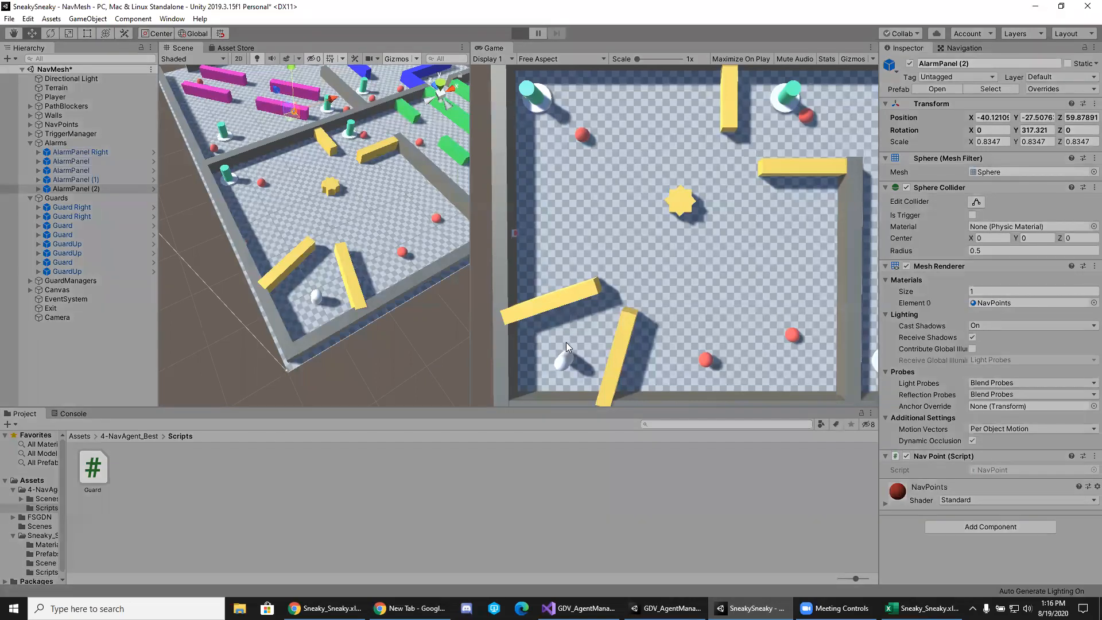
left_click(550, 342)
left_click(588, 365)
left_click(594, 330)
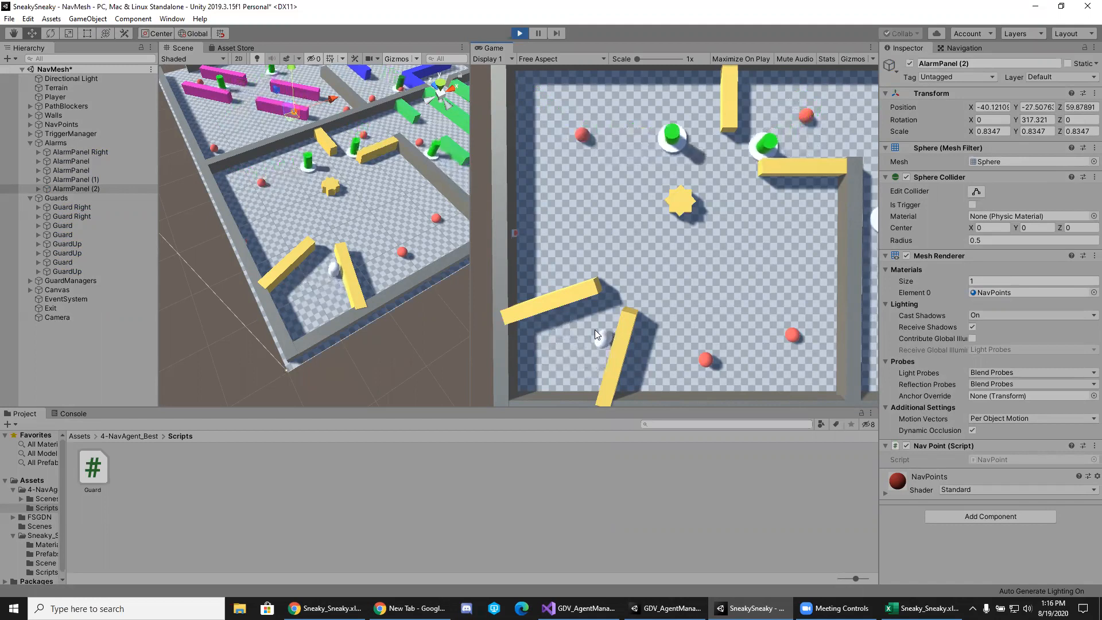
left_click(560, 356)
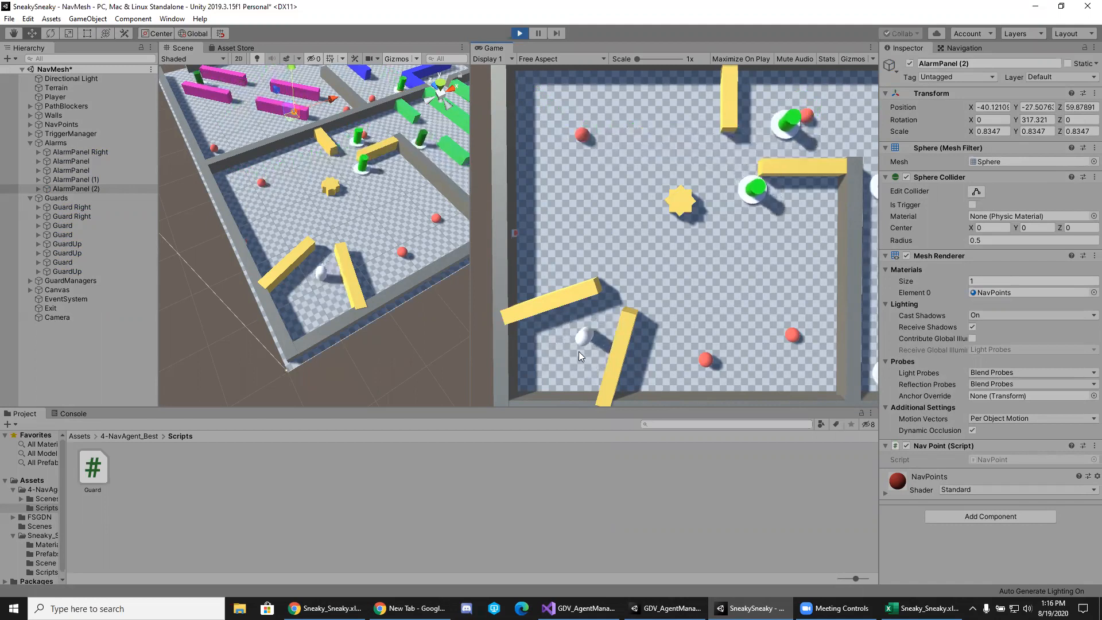
left_click(544, 358)
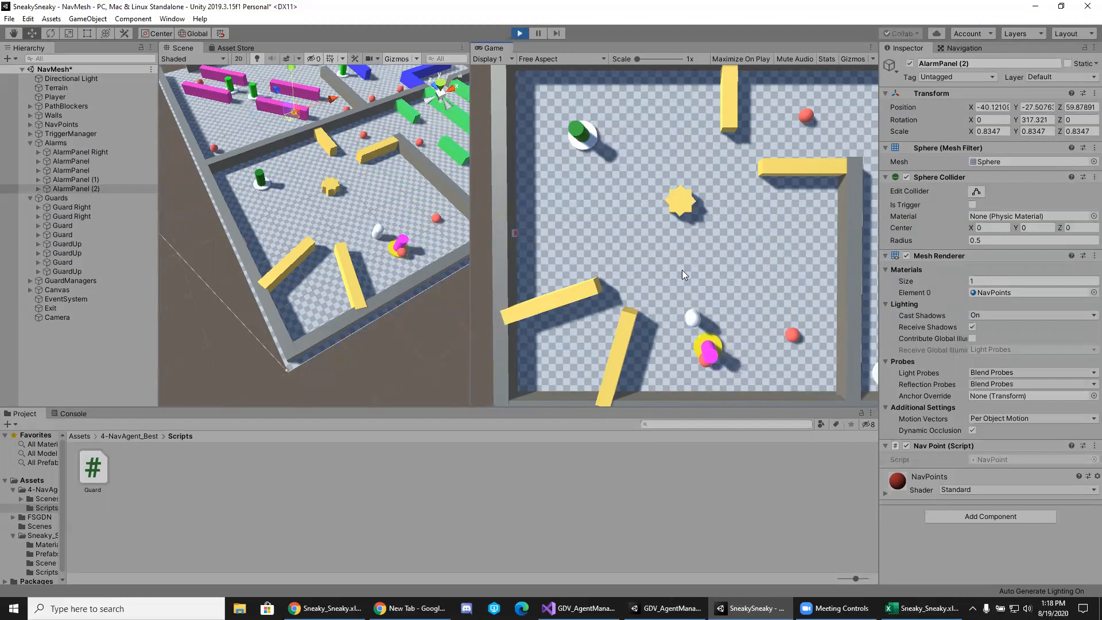
Lead the player around the open floor of the yellow-walled room to demonstrate the guard's pursuit and evading it.
left_click(669, 256)
left_click(755, 266)
left_click(728, 217)
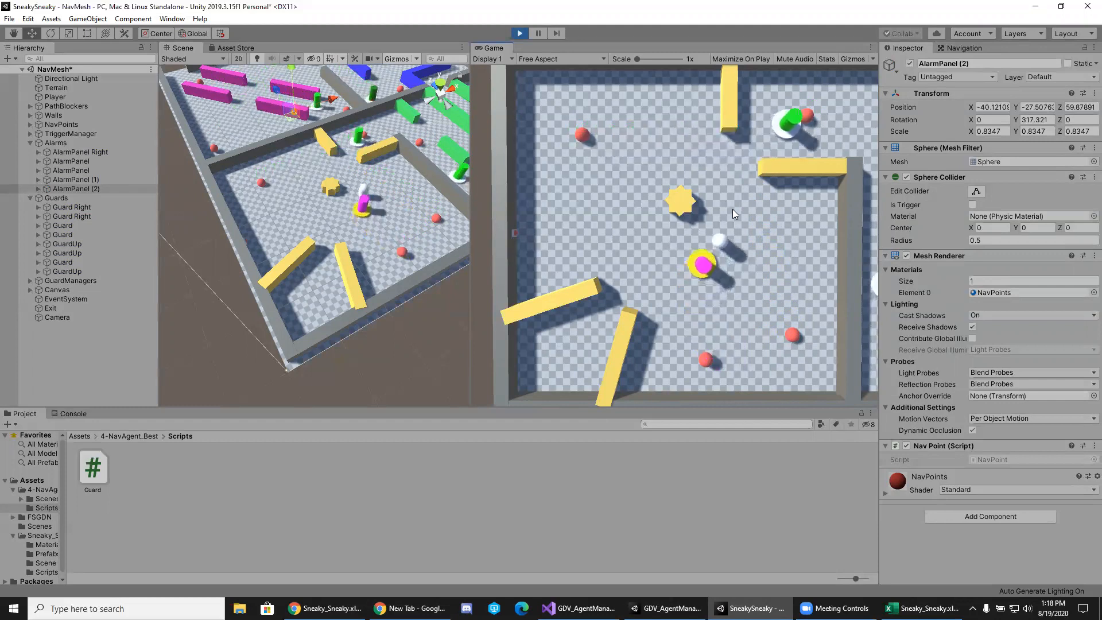
left_click(772, 247)
left_click(750, 272)
left_click(702, 297)
left_click(671, 282)
left_click(650, 259)
left_click(641, 245)
left_click(631, 228)
left_click(608, 204)
left_click(597, 188)
left_click(517, 231)
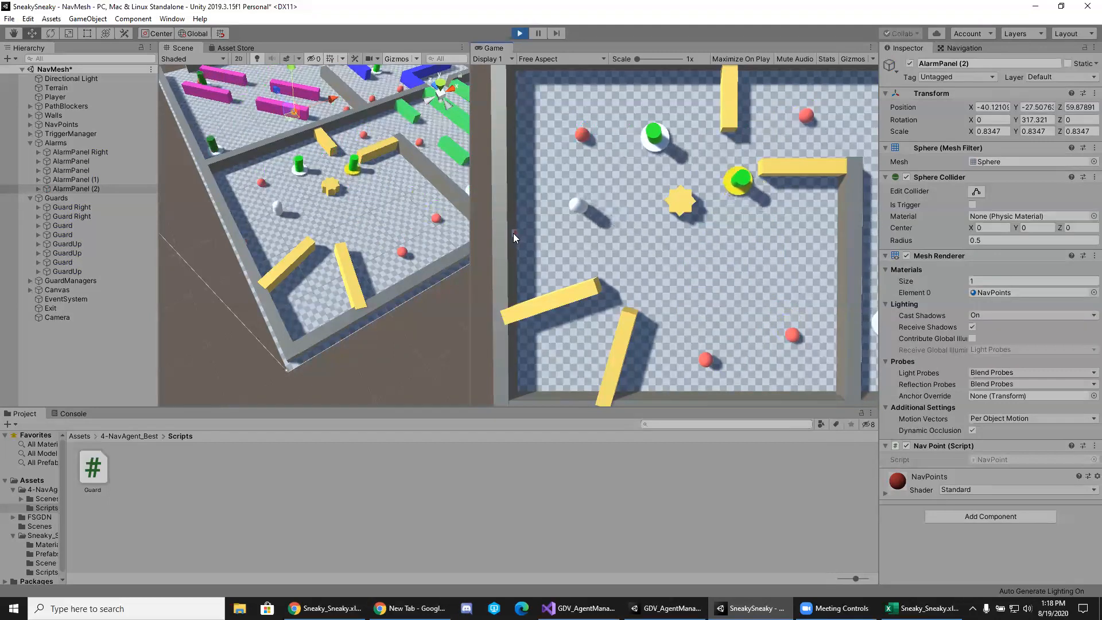
Steer the player across the yellow-walled room, avoiding the patrolling guards, and through the doorway into the green-walled room.
left_click(567, 270)
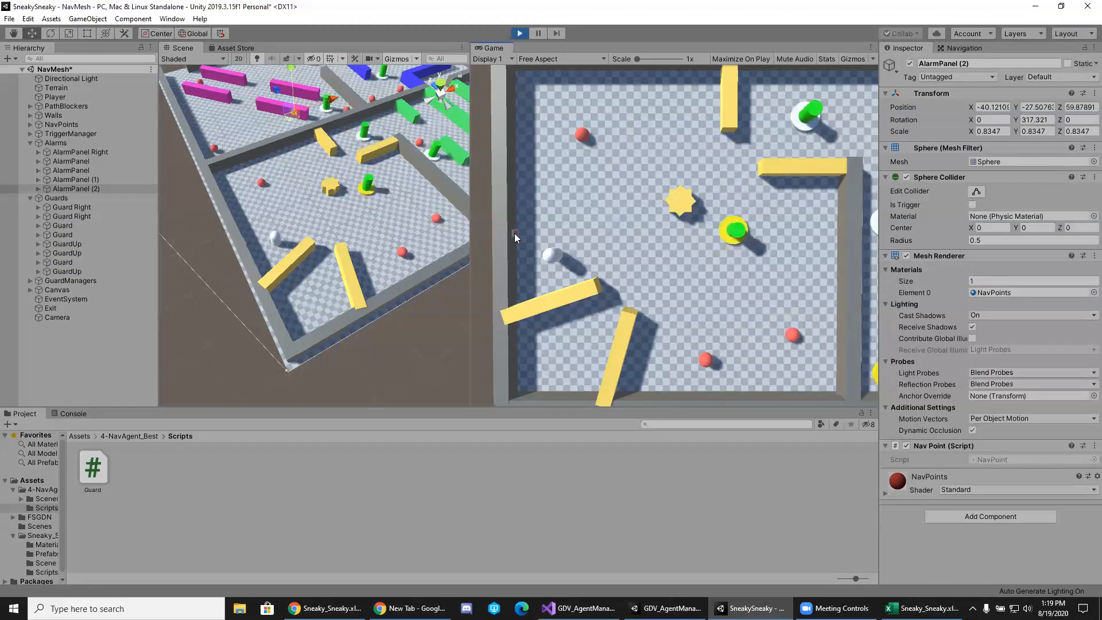
left_click(613, 231)
left_click(696, 238)
left_click(738, 209)
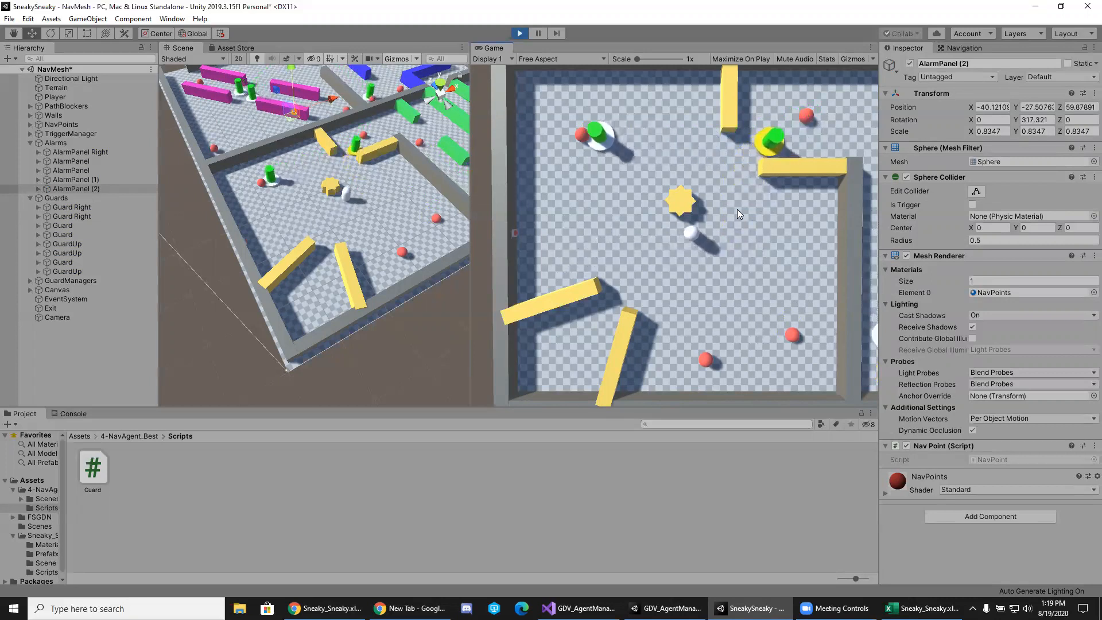
left_click(732, 191)
left_click(745, 154)
left_click(737, 231)
left_click(699, 260)
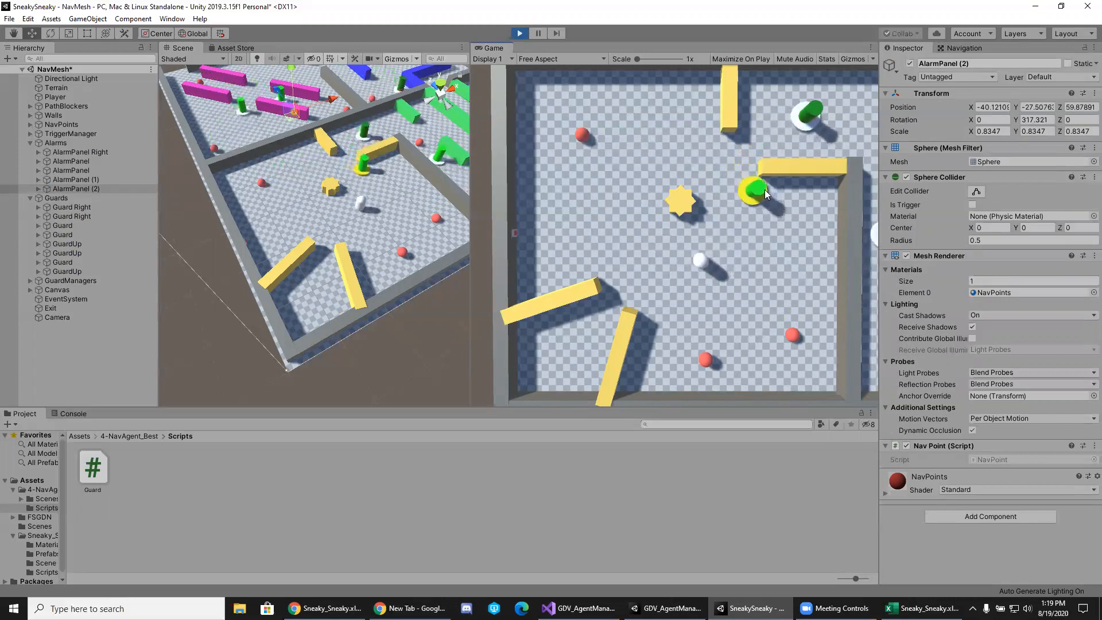
left_click(666, 264)
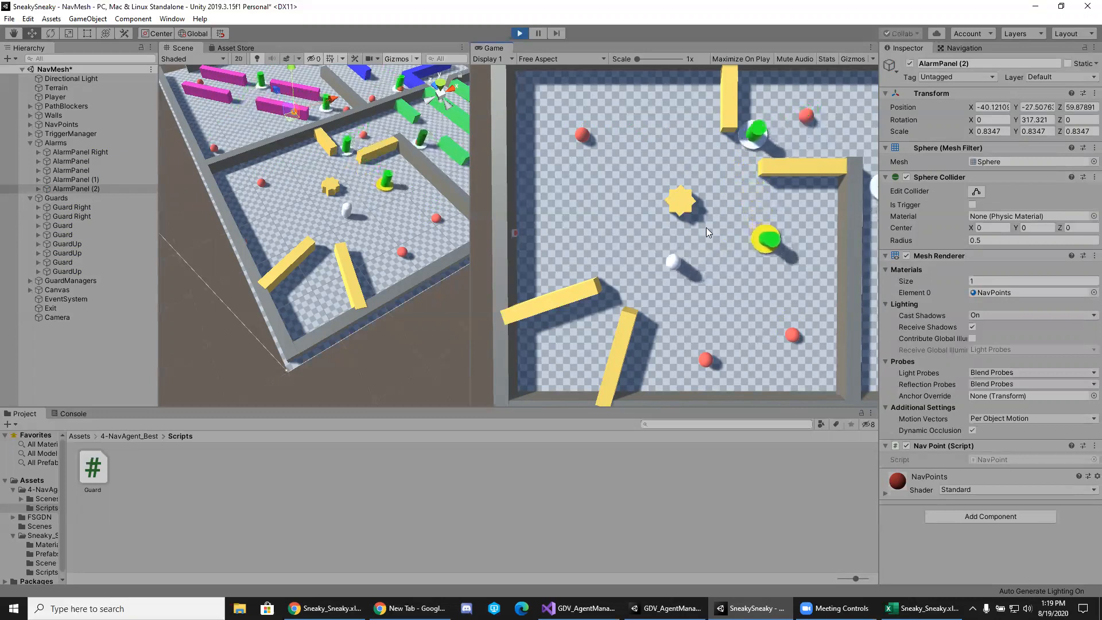
left_click(738, 199)
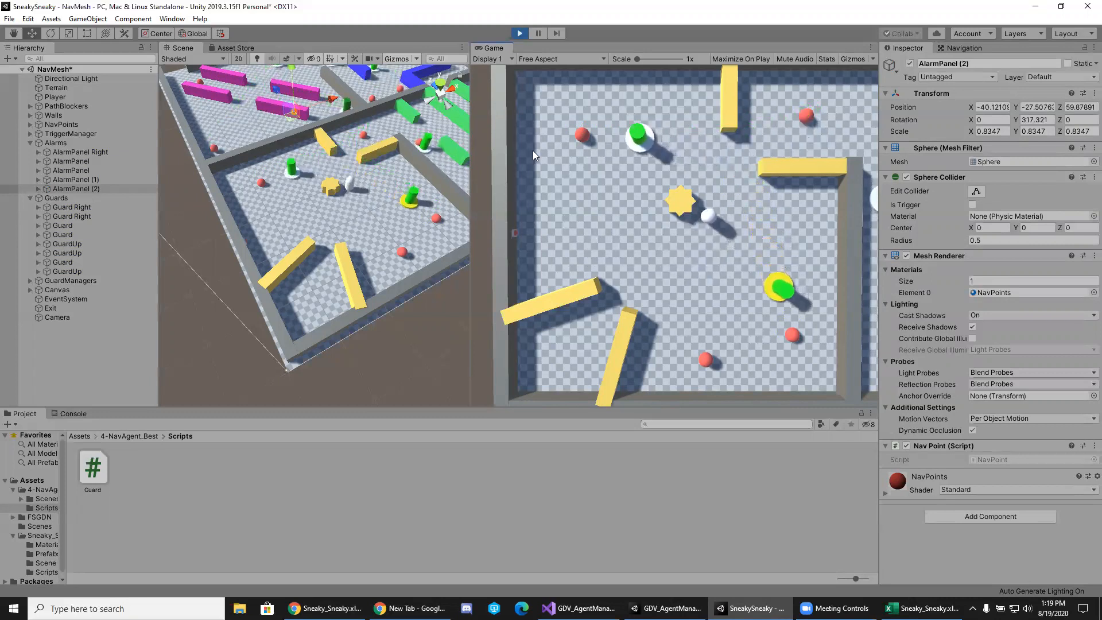
left_click(751, 142)
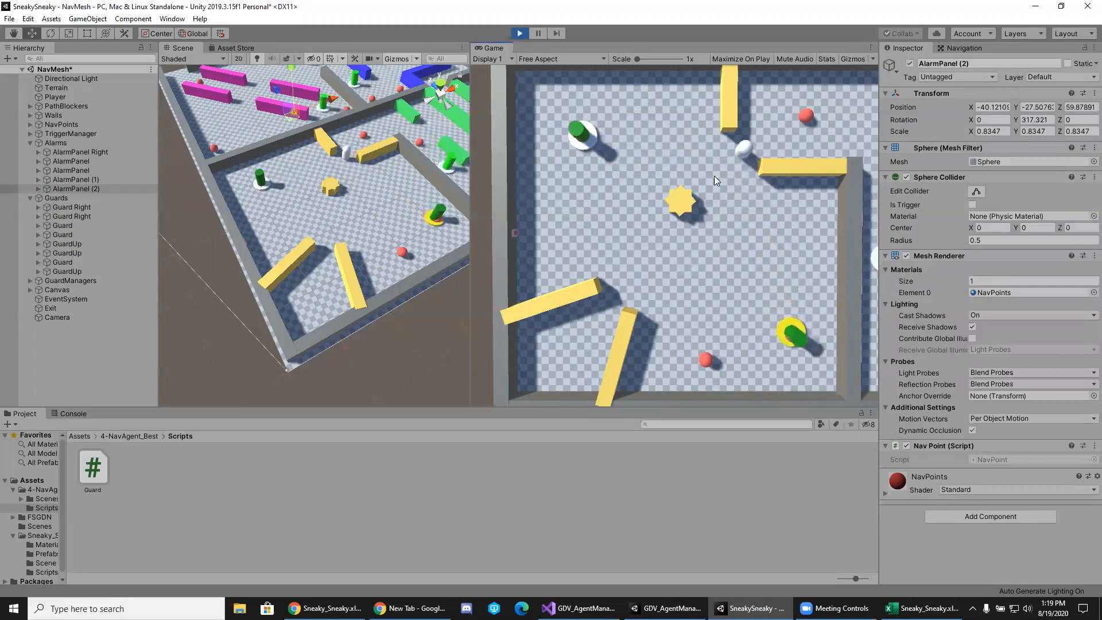
left_click(799, 150)
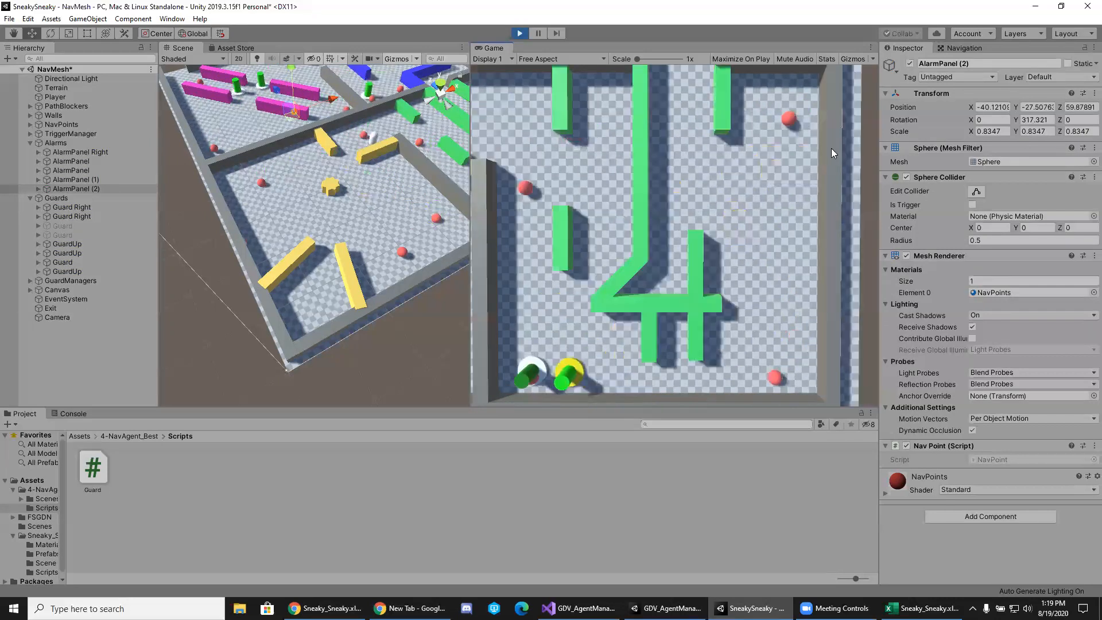
Guide the player through the green, blue and magenta rooms to the goal object and stop play mode.
left_click(609, 189)
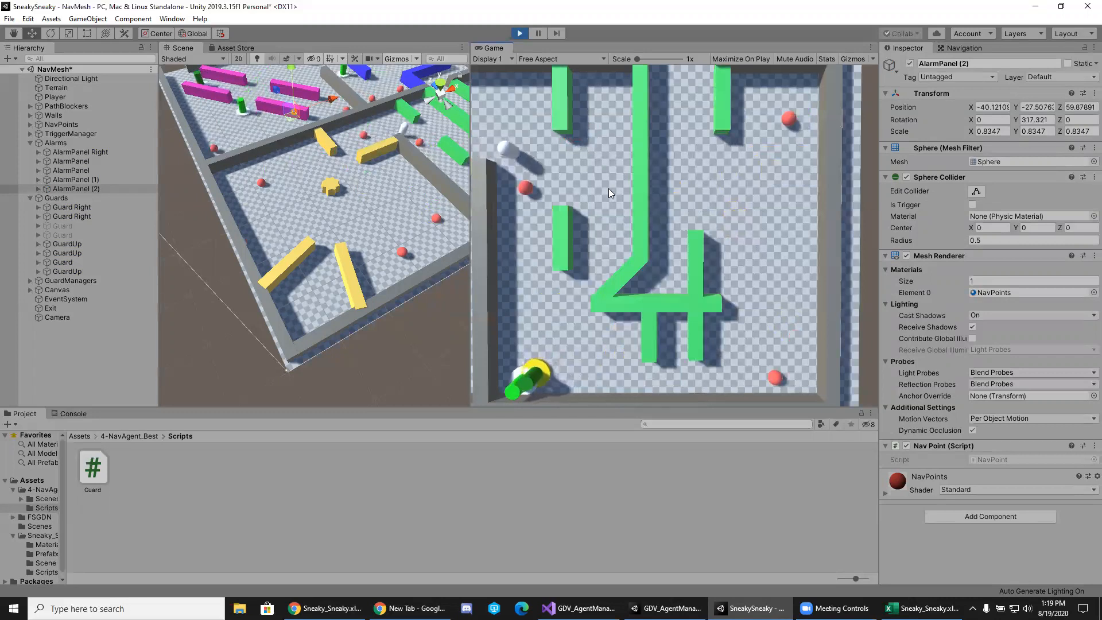
left_click(587, 280)
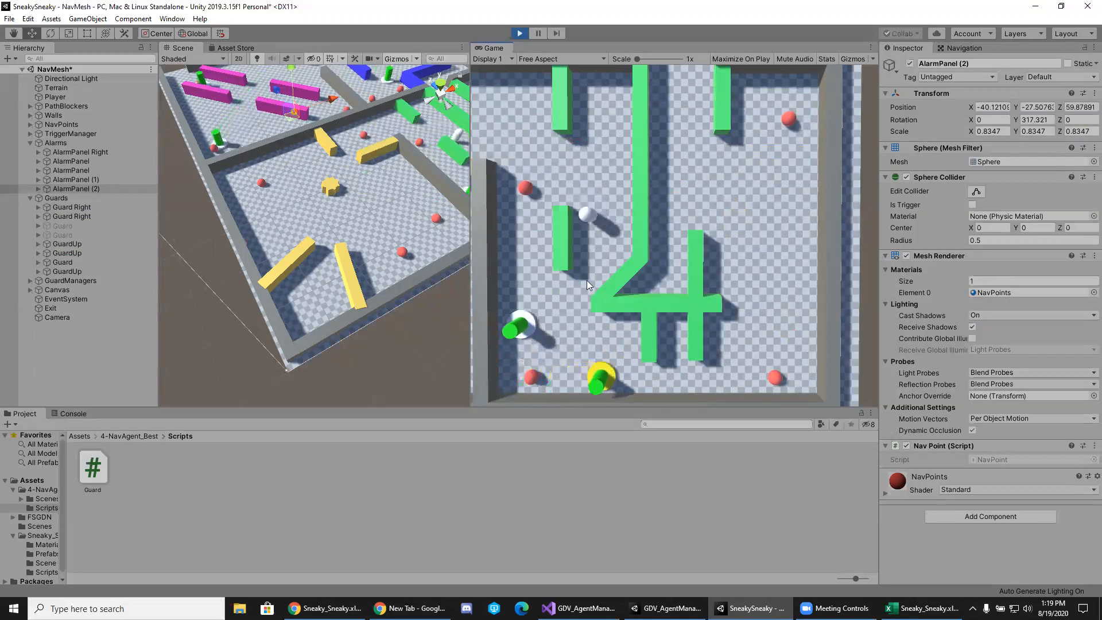
left_click(590, 358)
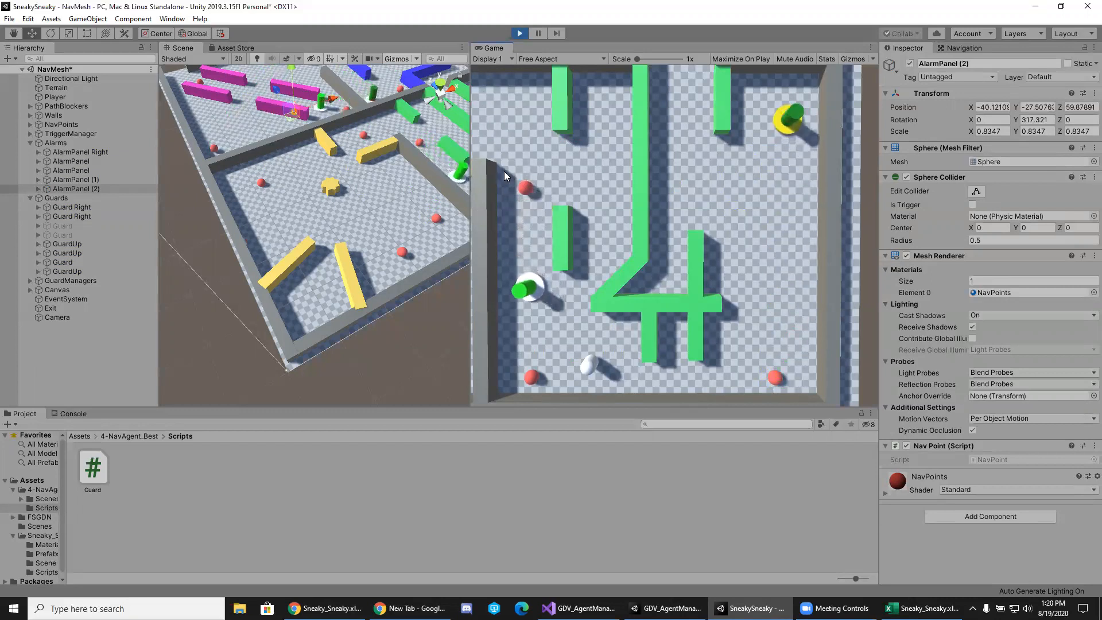
left_click(681, 171)
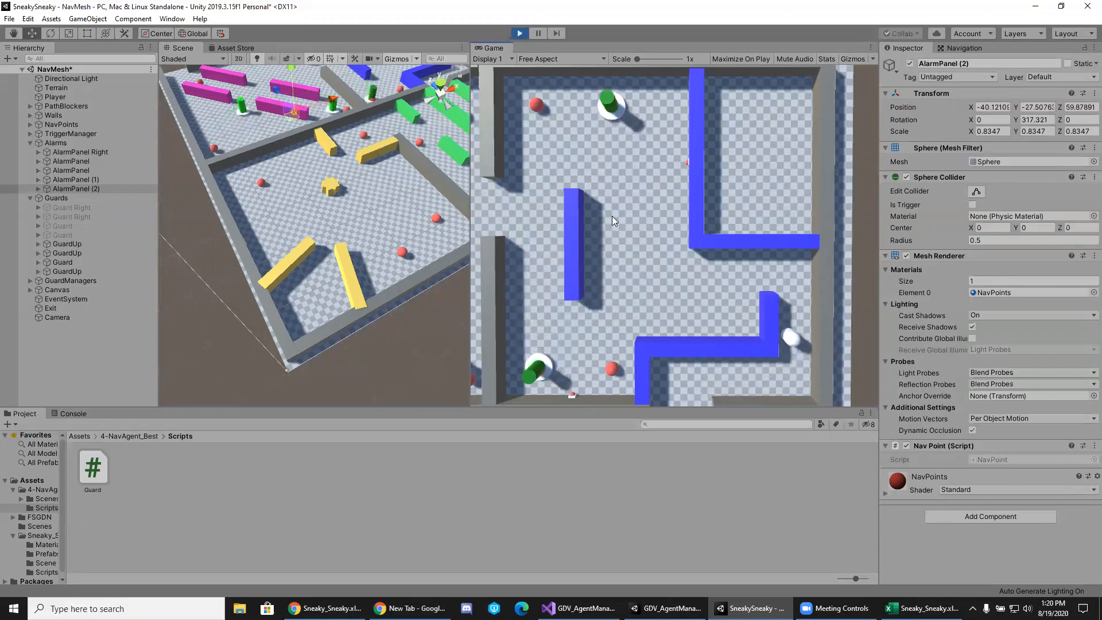
left_click(694, 262)
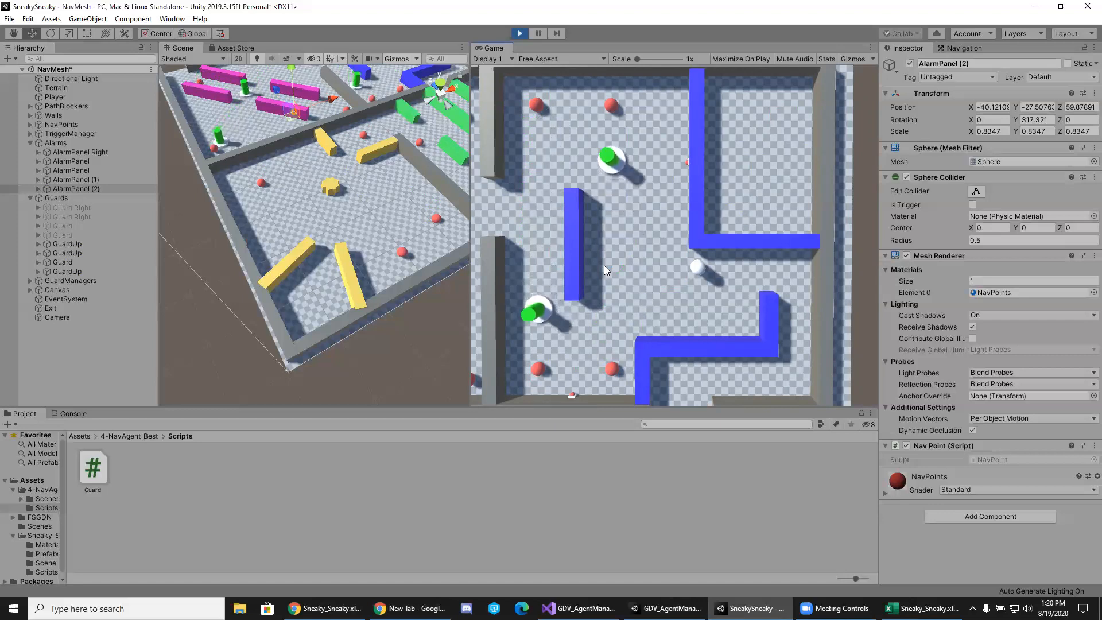
left_click(557, 212)
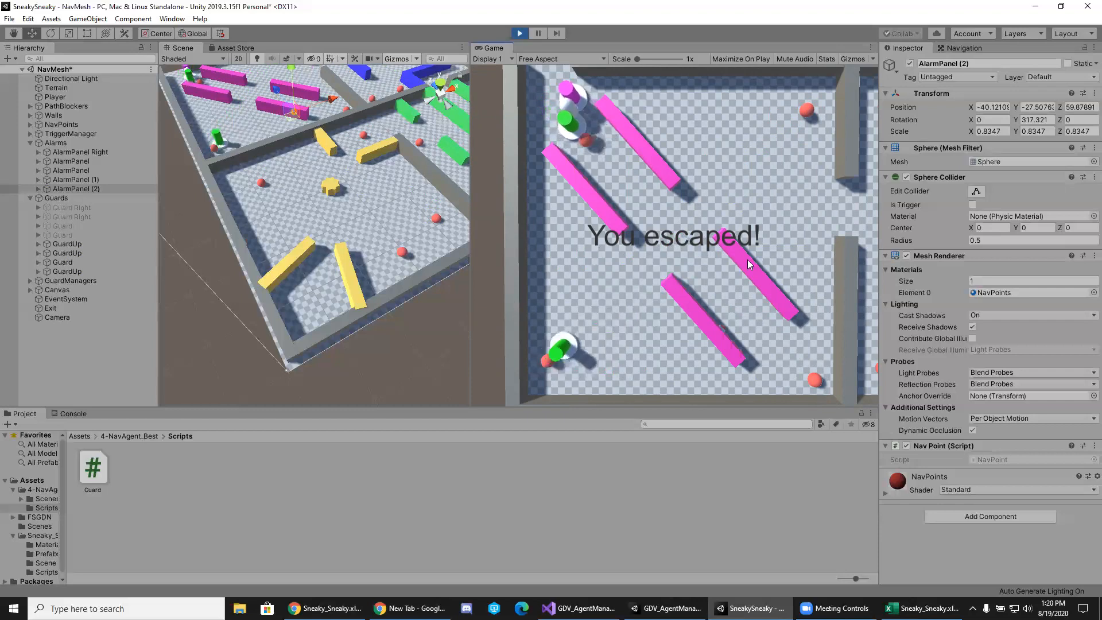
left_click(519, 33)
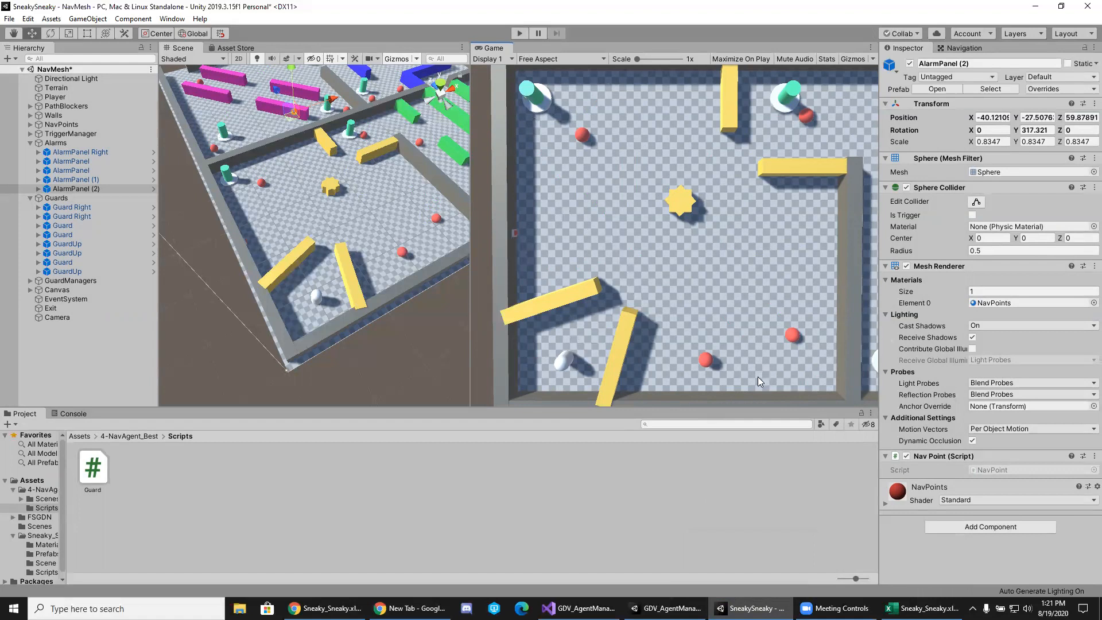
Expand the GuardManagers group and inspect the Guard lists of GuardManager Right and GuardManager.
left_click(836, 608)
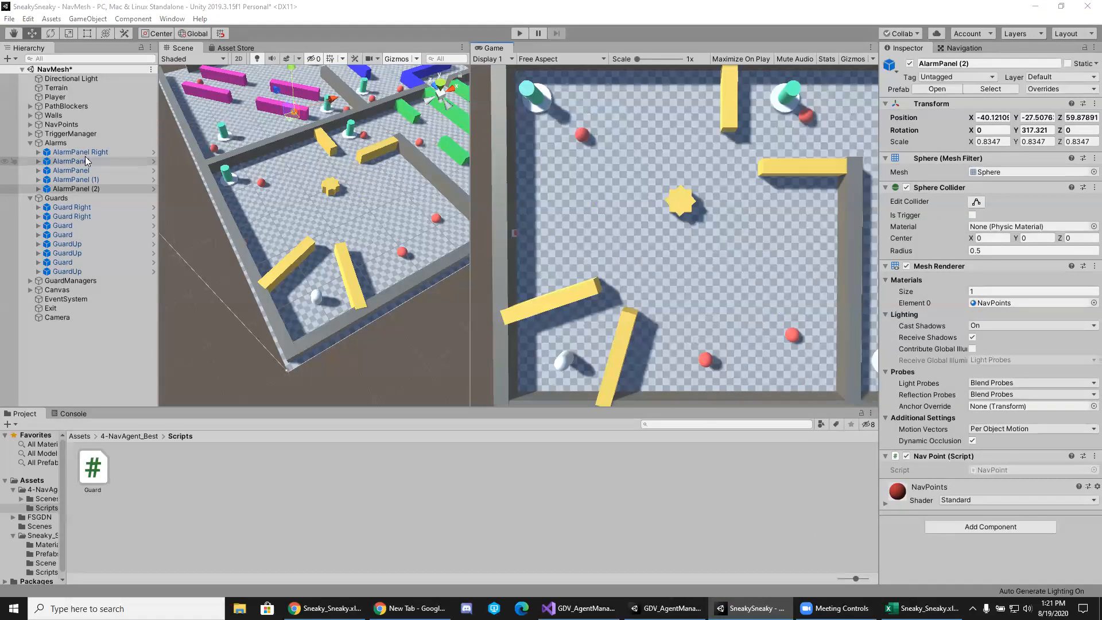
left_click(77, 209)
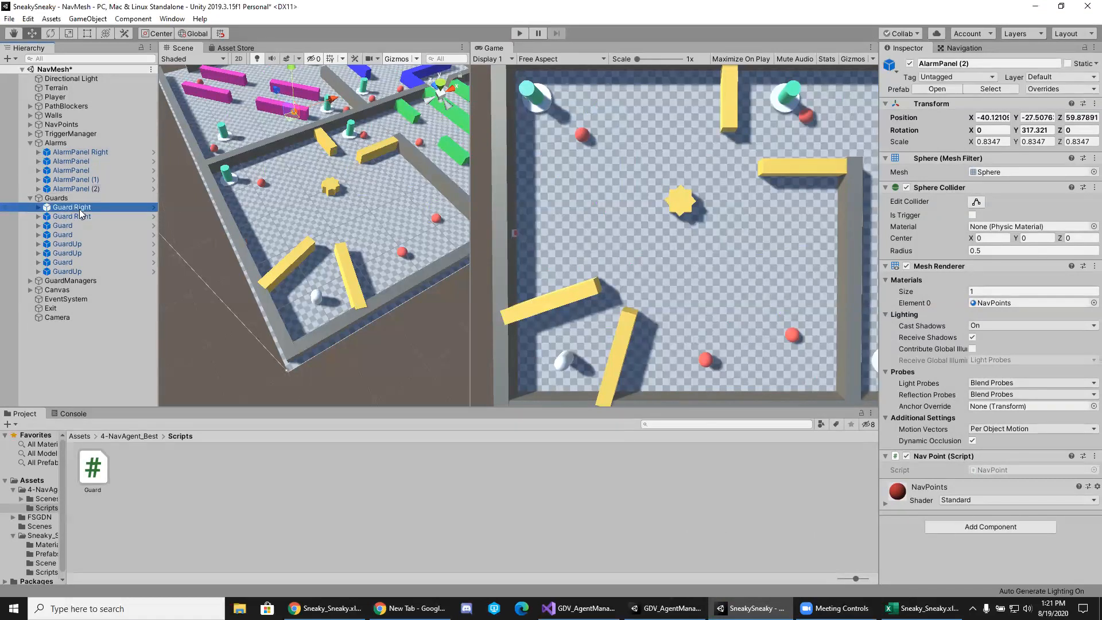
left_click(34, 280)
left_click(31, 280)
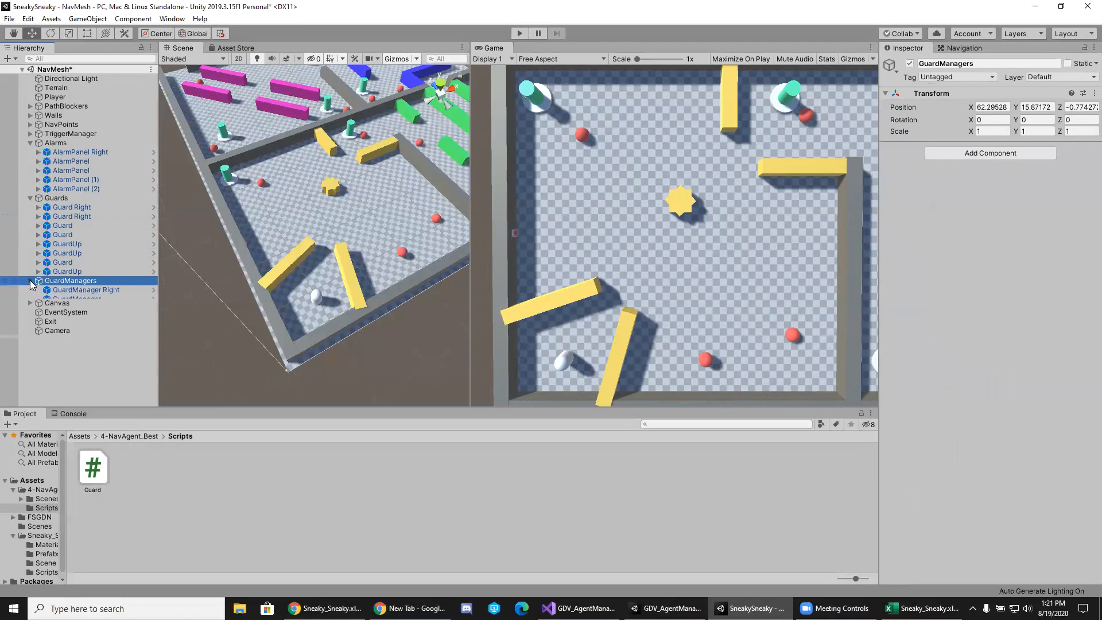
left_click(84, 292)
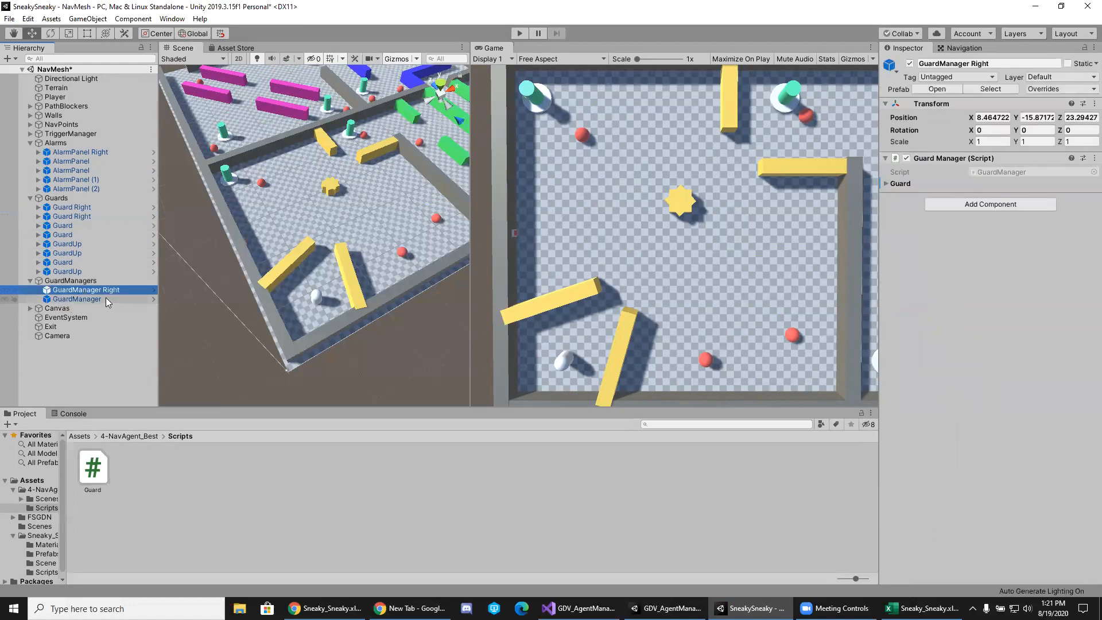
left_click(891, 185)
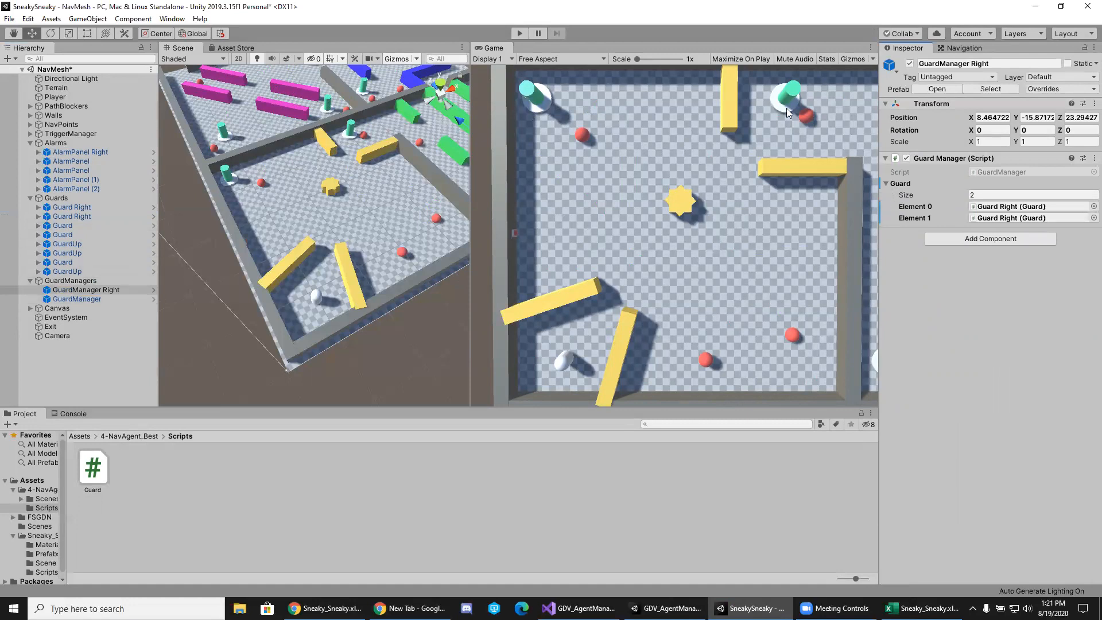
left_click(74, 299)
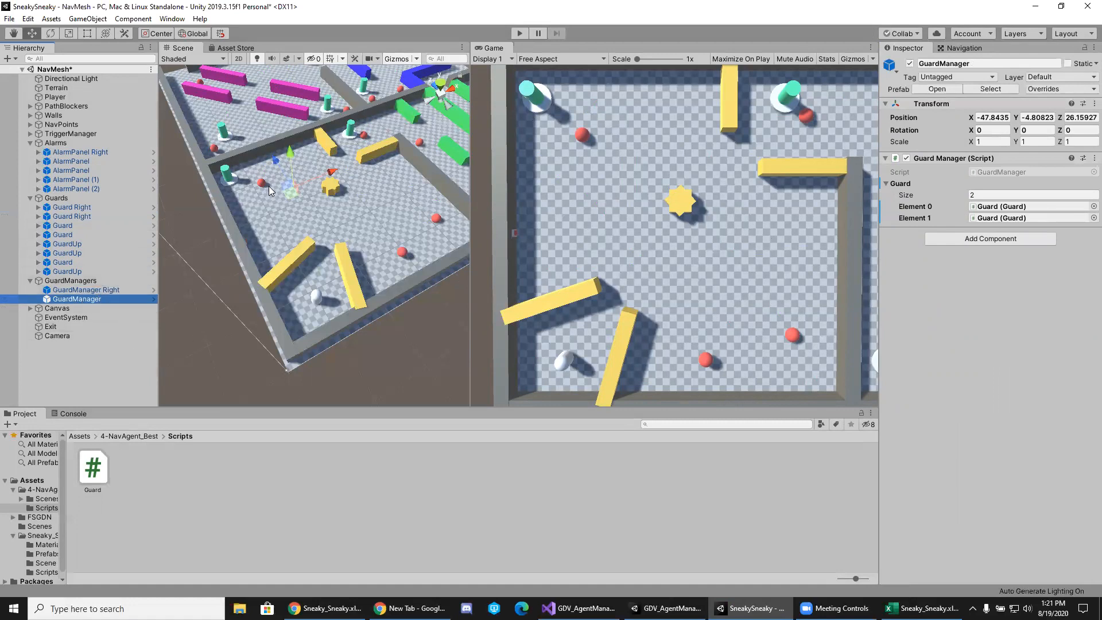
left_click(57, 290)
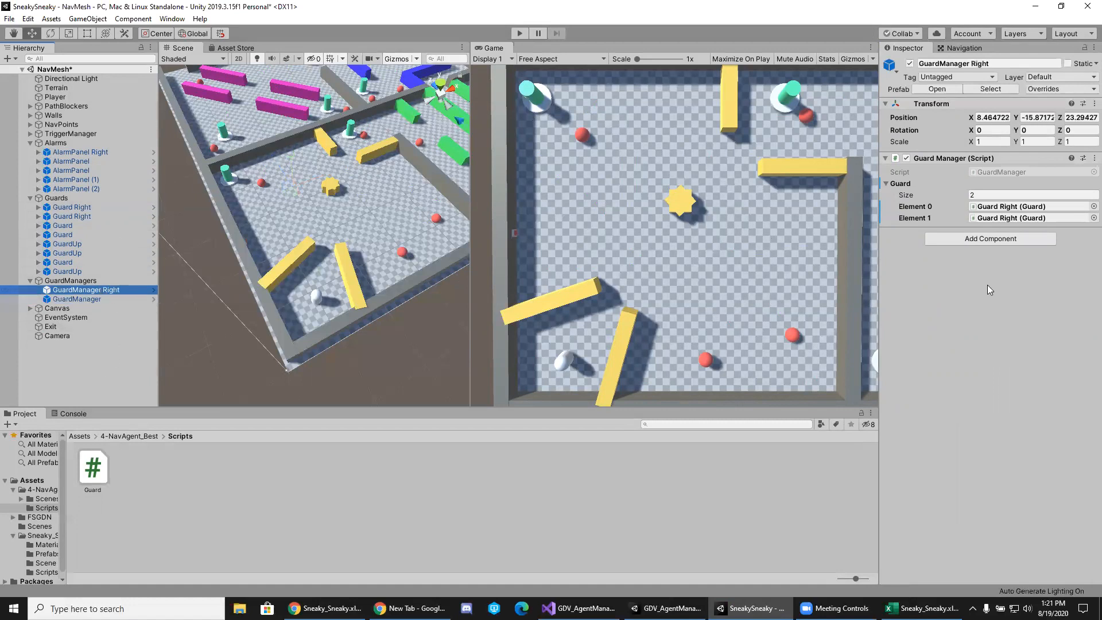
left_click(1055, 198)
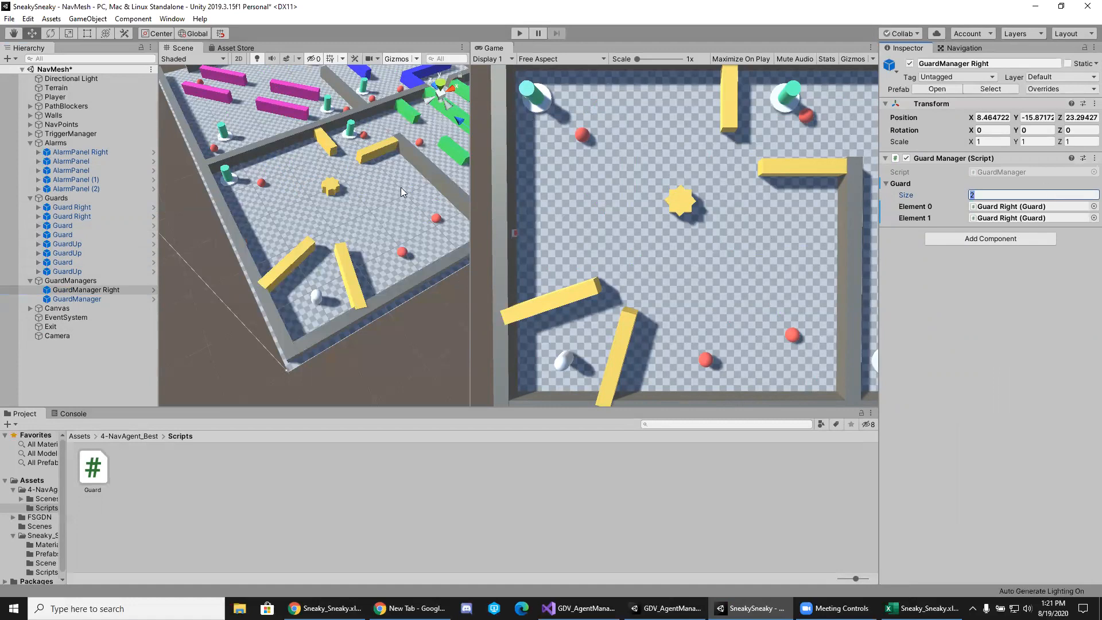
Select all the guards in the Guards group to review them, and delete the GuardManager Right object.
left_click(72, 207)
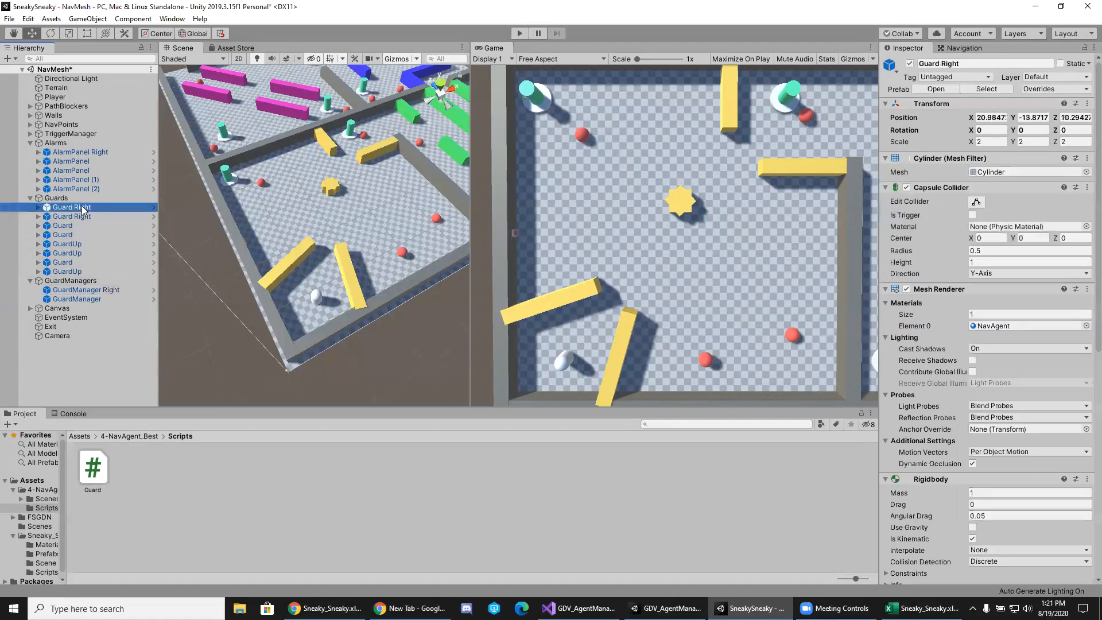
left_click(69, 272, "shift")
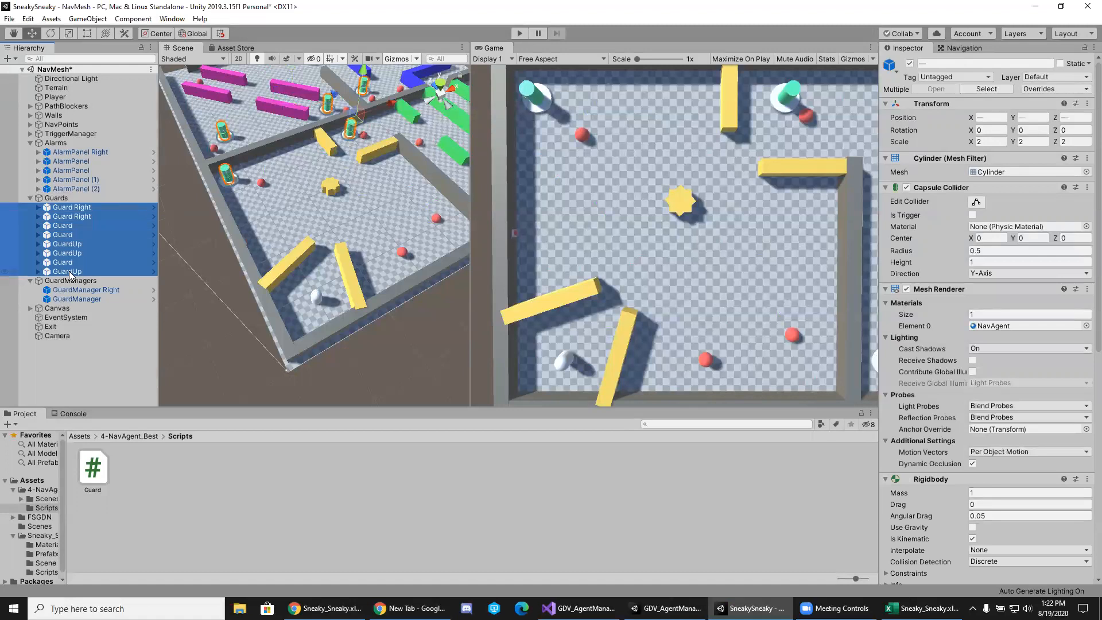
left_click(73, 291)
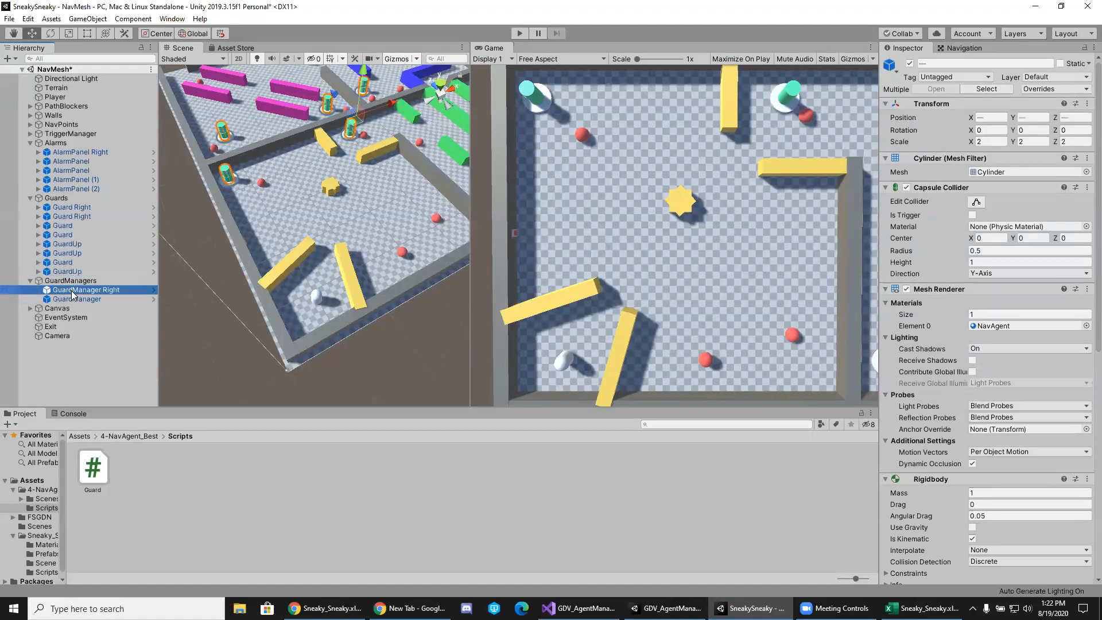
key("Delete")
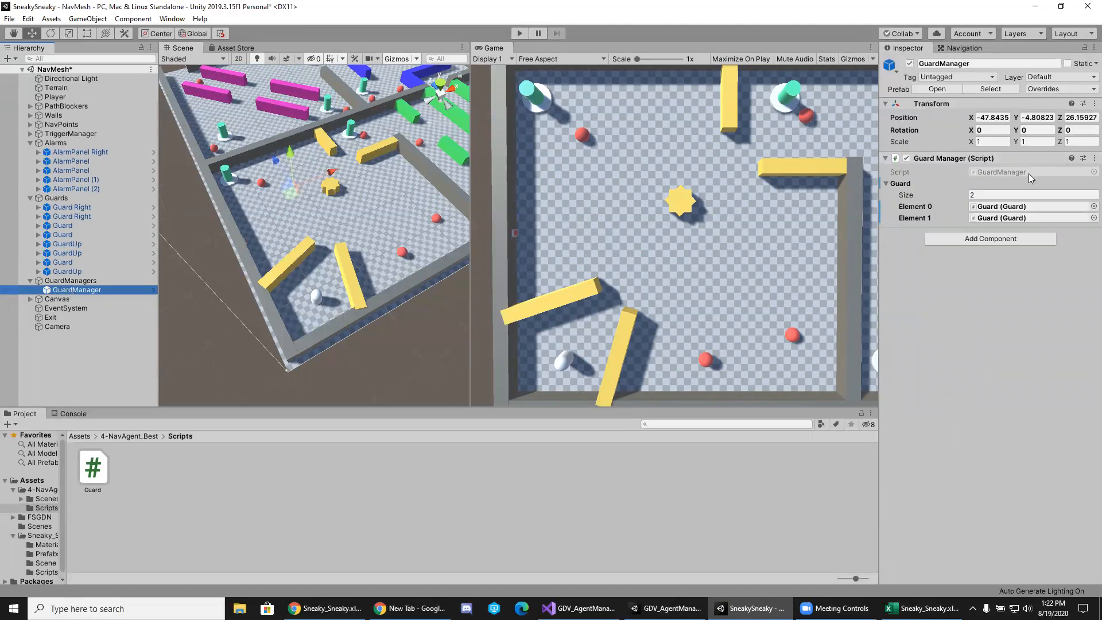
Set the size of the remaining GuardManager's Guard list to 8.
left_click(1022, 196)
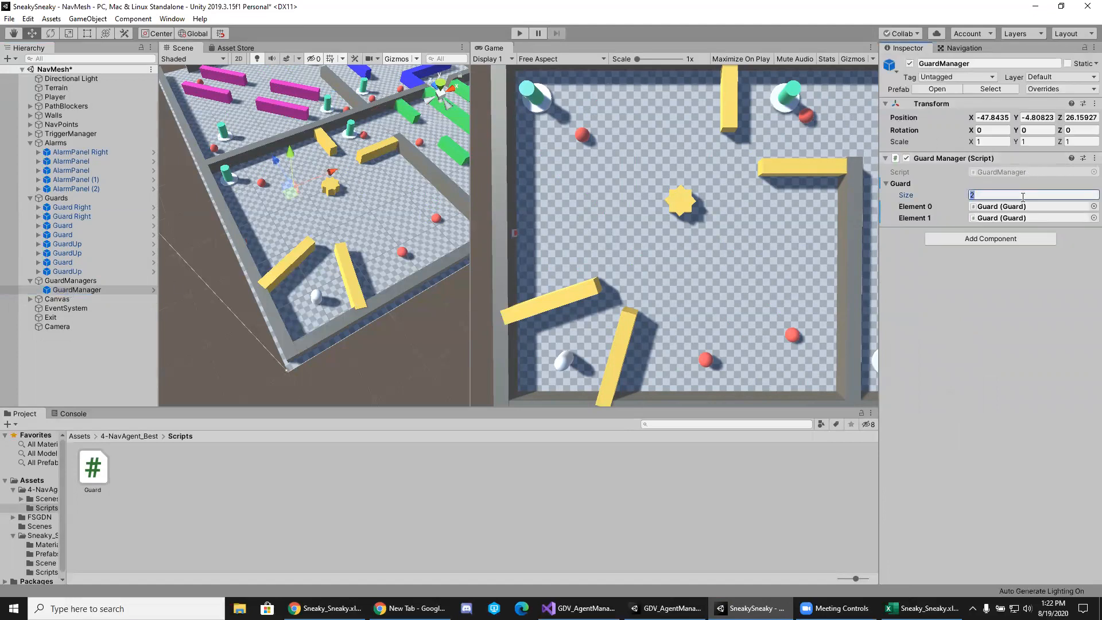
type("8")
key("Return")
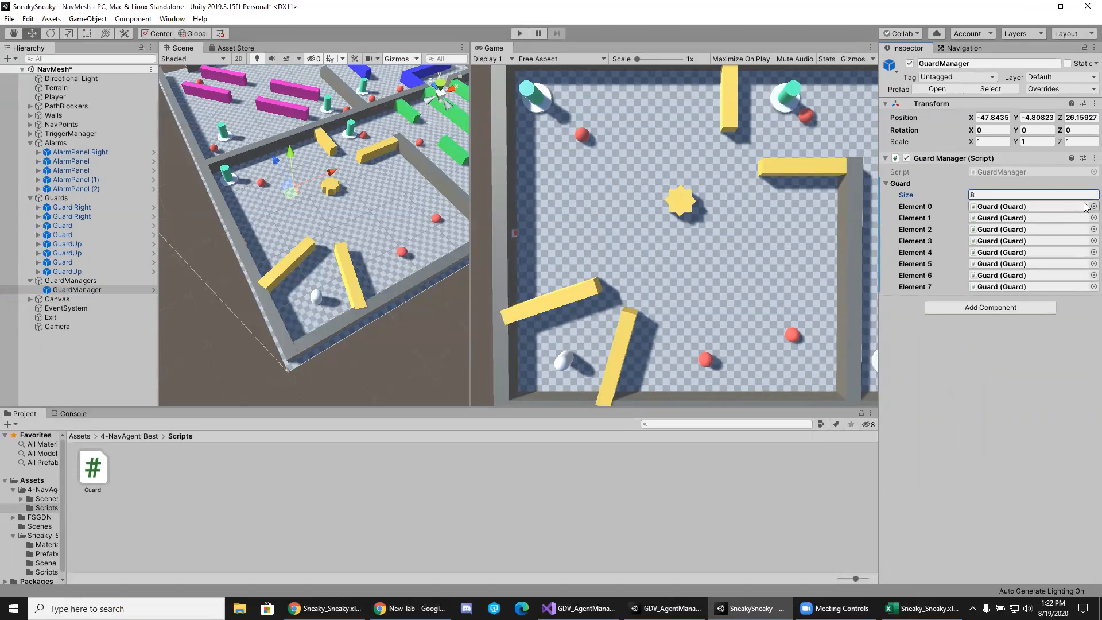
mouse_move(72, 207)
left_mouse_down()
mouse_move(80, 295)
mouse_move(77, 204)
left_mouse_up()
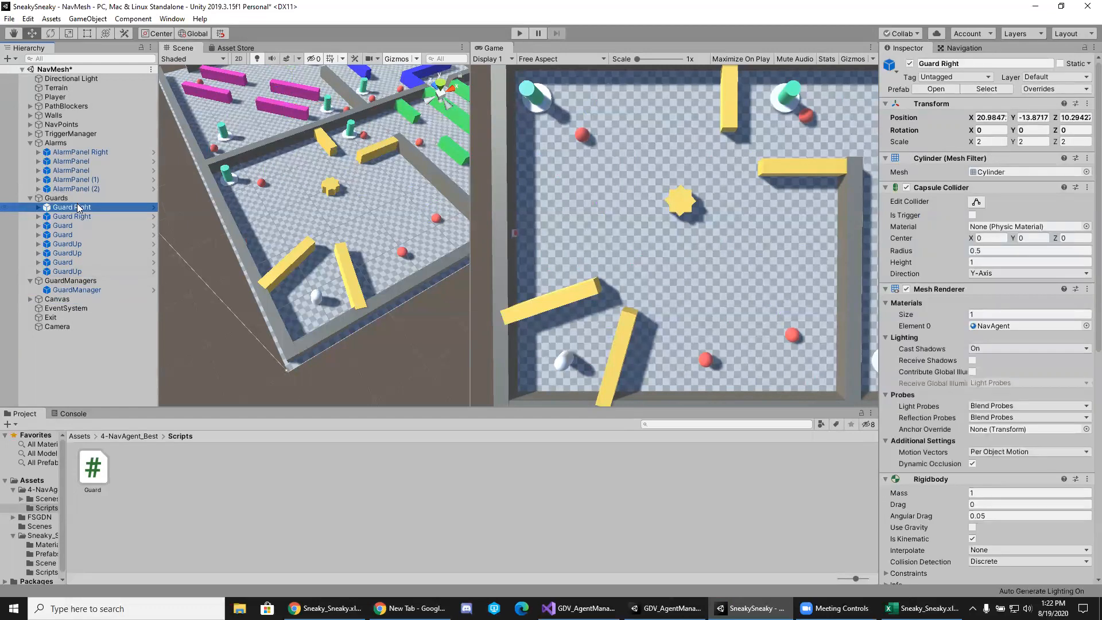
left_click(81, 271, "ctrl")
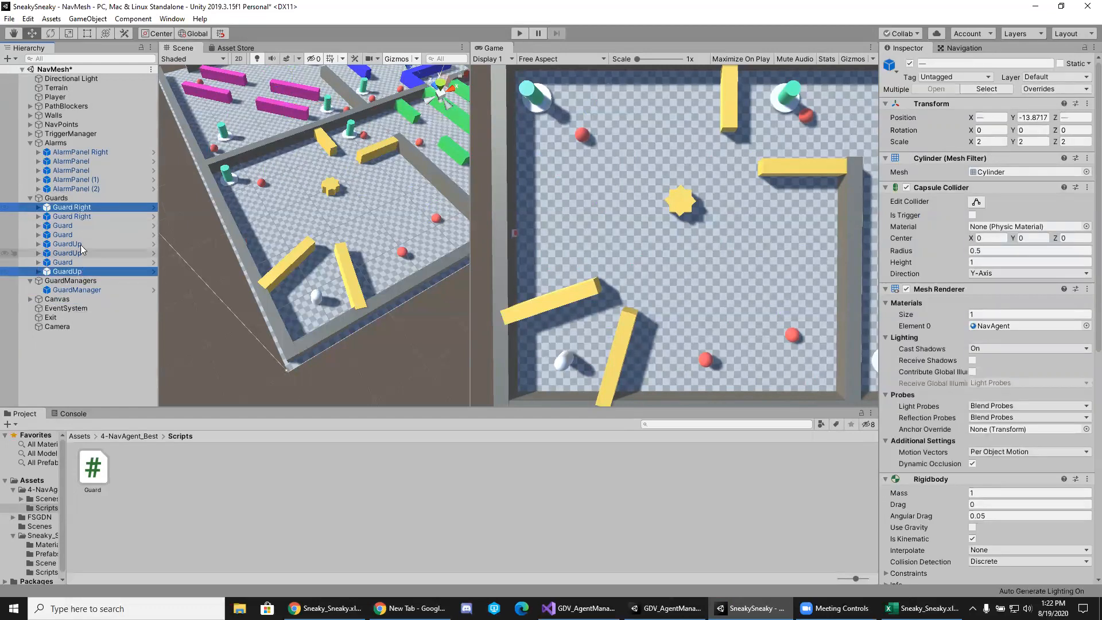
left_click(79, 225)
left_click(79, 207)
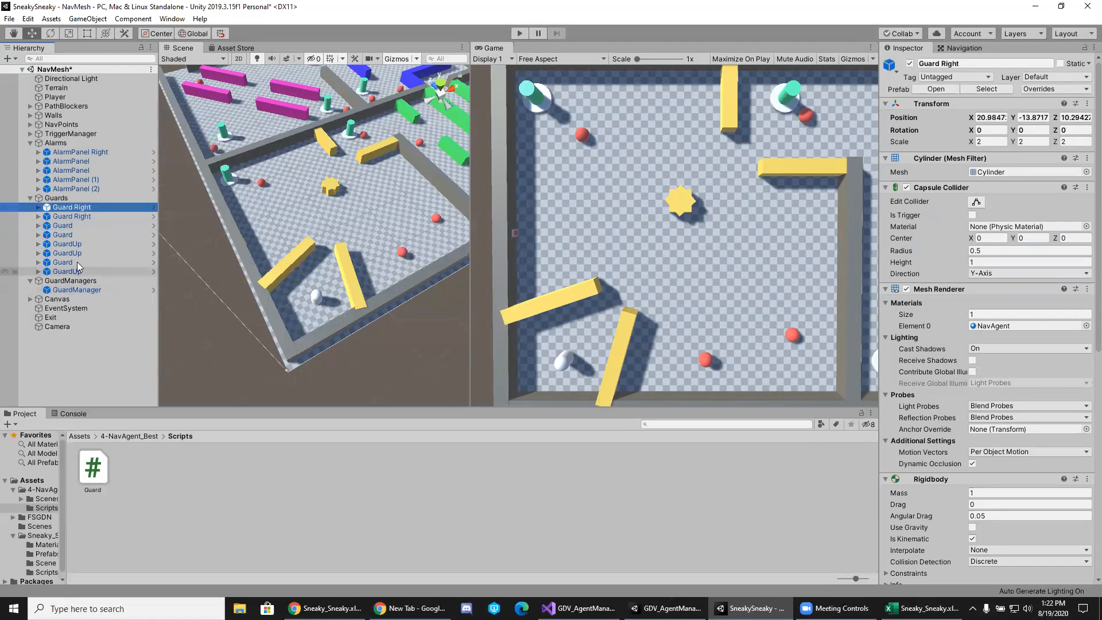
left_click(75, 271, "ctrl")
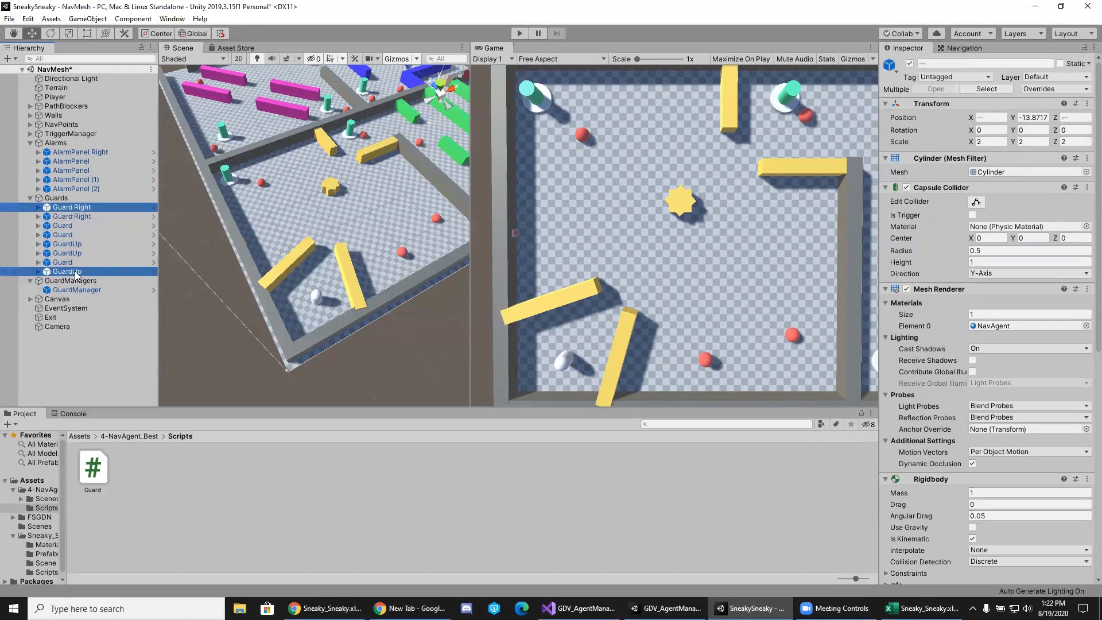
left_click(72, 208)
left_click(66, 272, "shift")
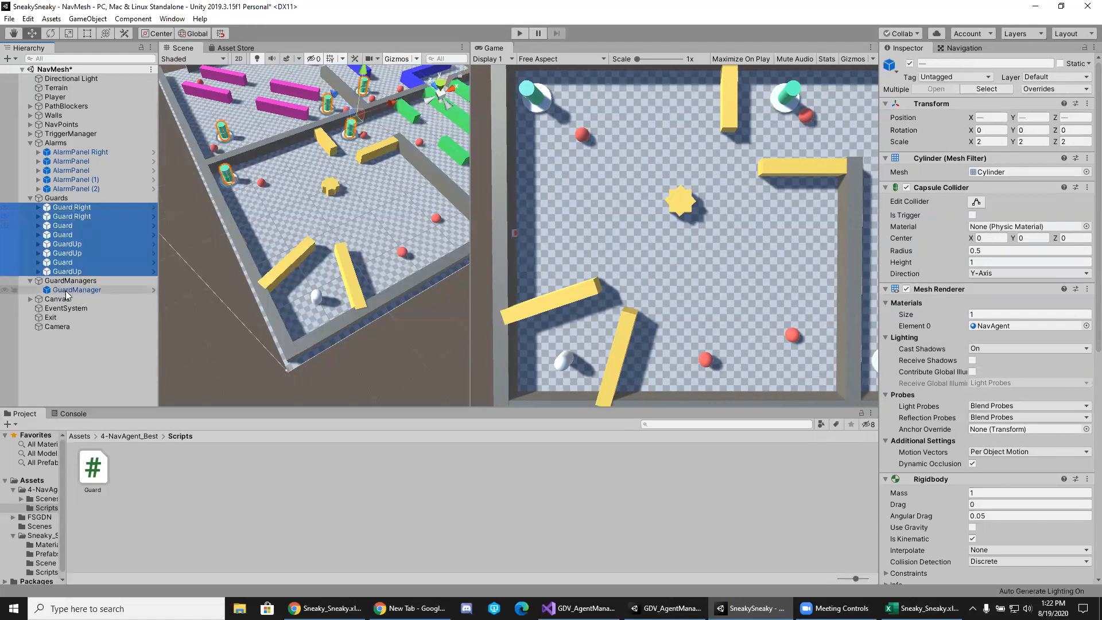
Lock the Inspector on GuardManager and assign the two Guard Right objects to Element 0 and Element 1 of its Guard list.
left_click(68, 290)
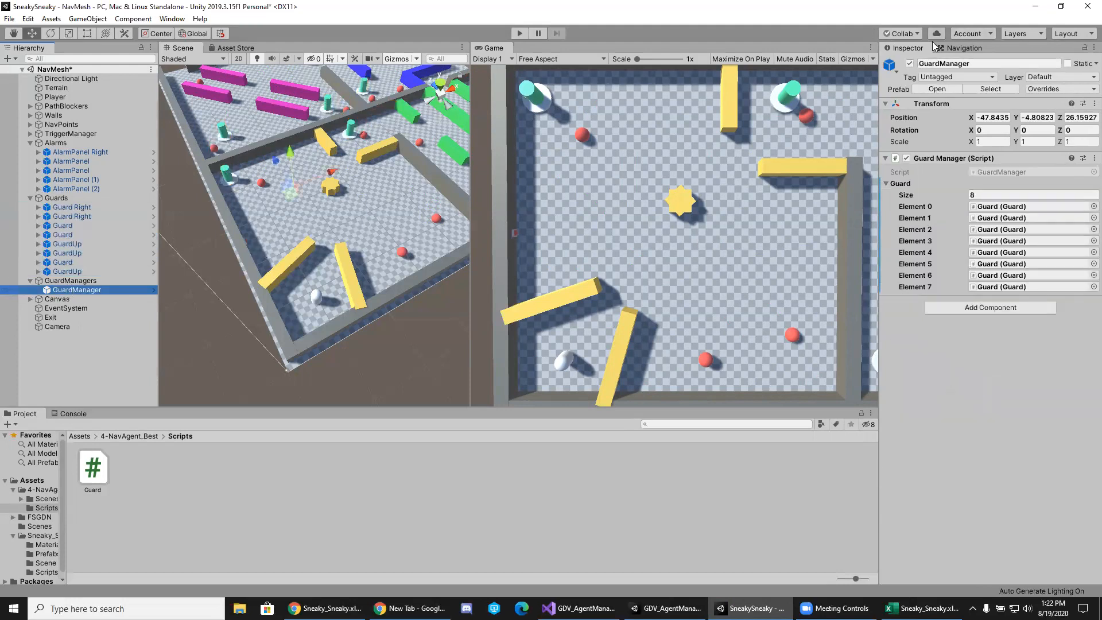
left_click(1085, 48)
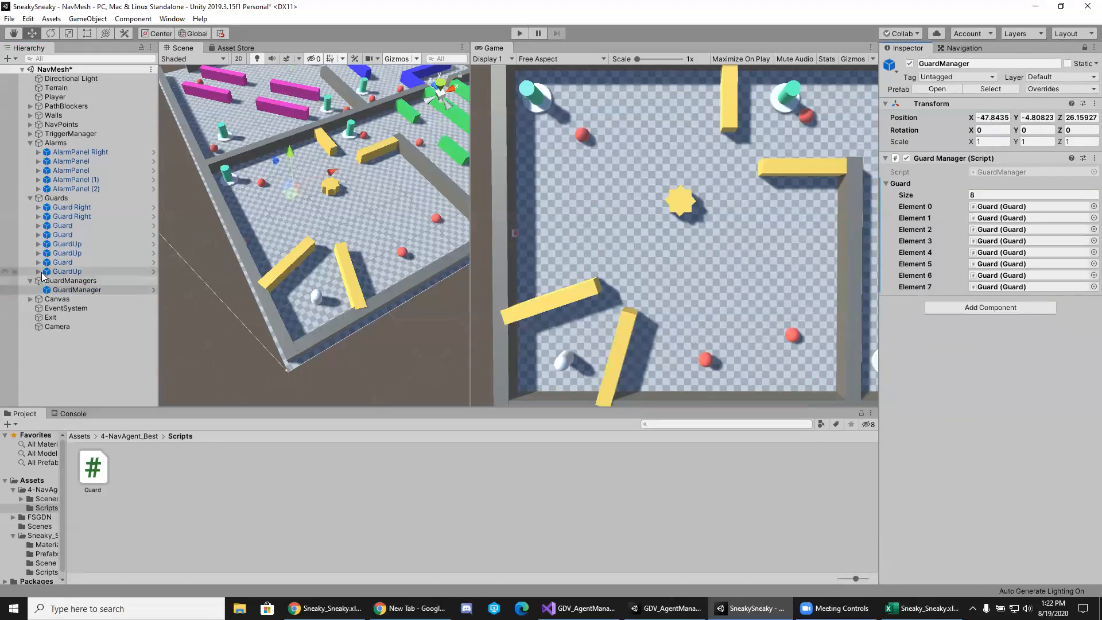
left_click(65, 272)
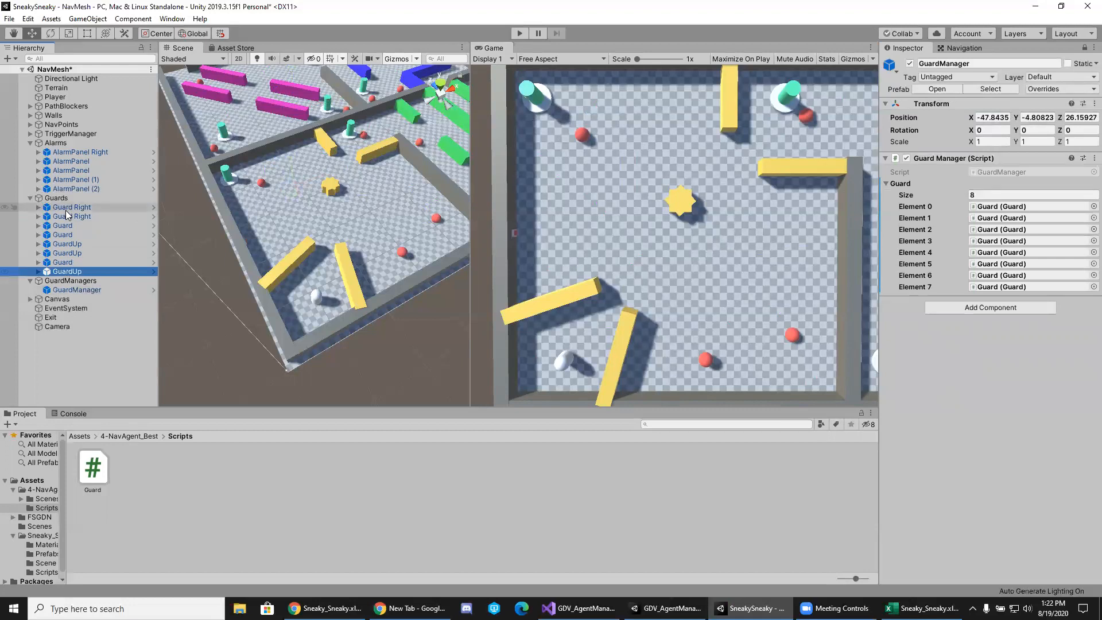
left_click(66, 210, "shift")
left_click_drag(65, 210, 1015, 207)
left_click(66, 217)
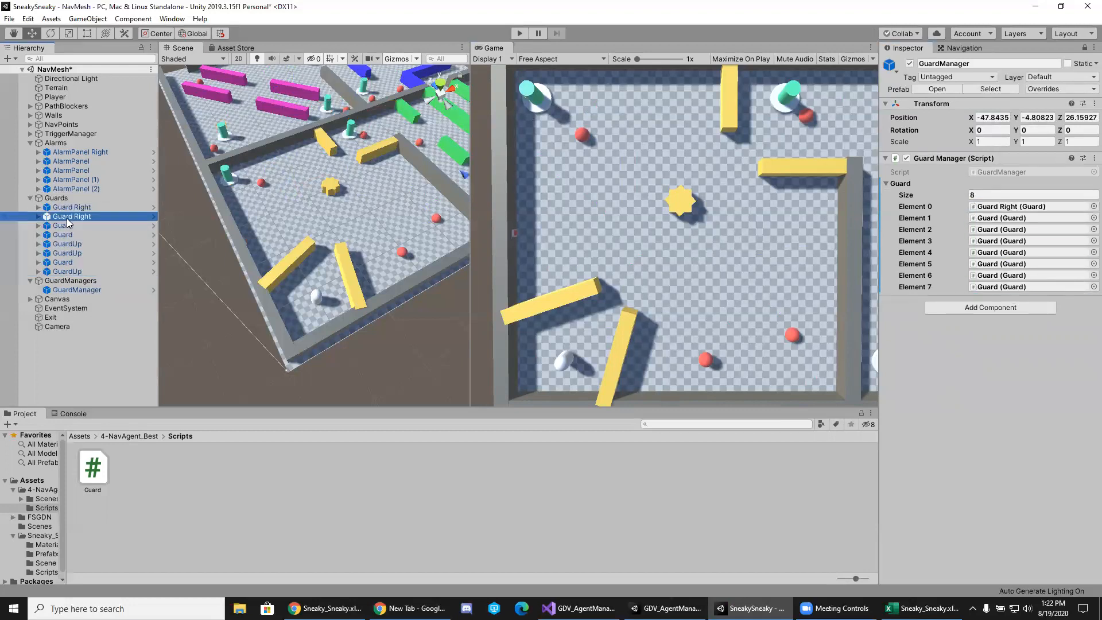
left_click(1013, 229)
left_click_drag(1013, 225, 1014, 218)
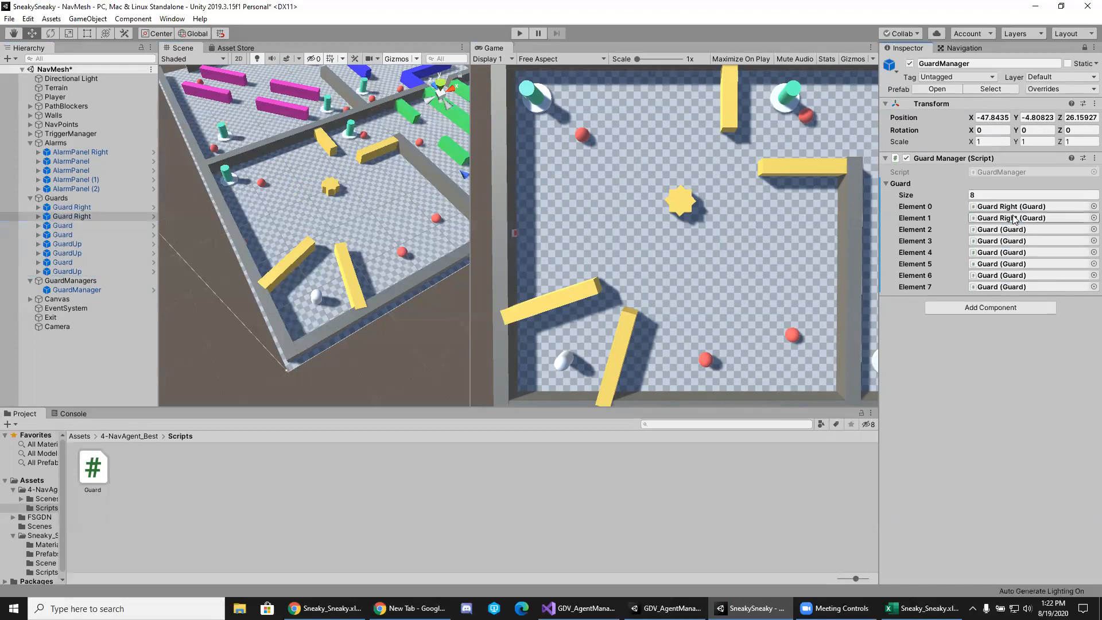
Assign the first Guard object to Element 2 and check which guards Elements 2 and 3 reference.
left_click_drag(85, 223, 1002, 230)
left_click_drag(98, 227, 1008, 229)
left_click_drag(77, 224, 1048, 237)
left_click(1094, 230)
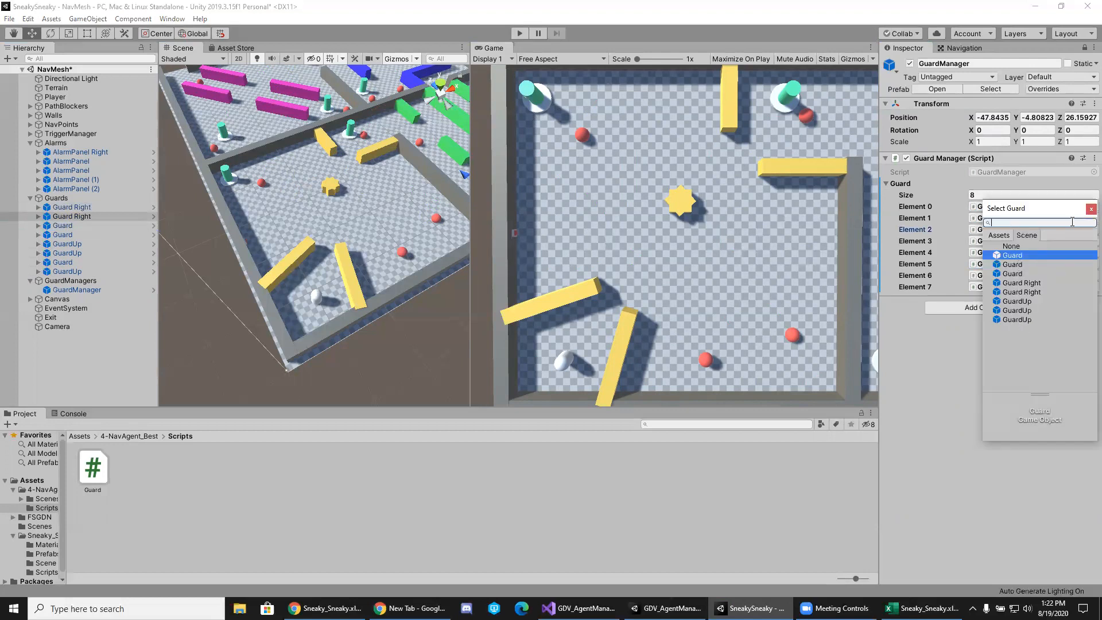
left_click(1091, 209)
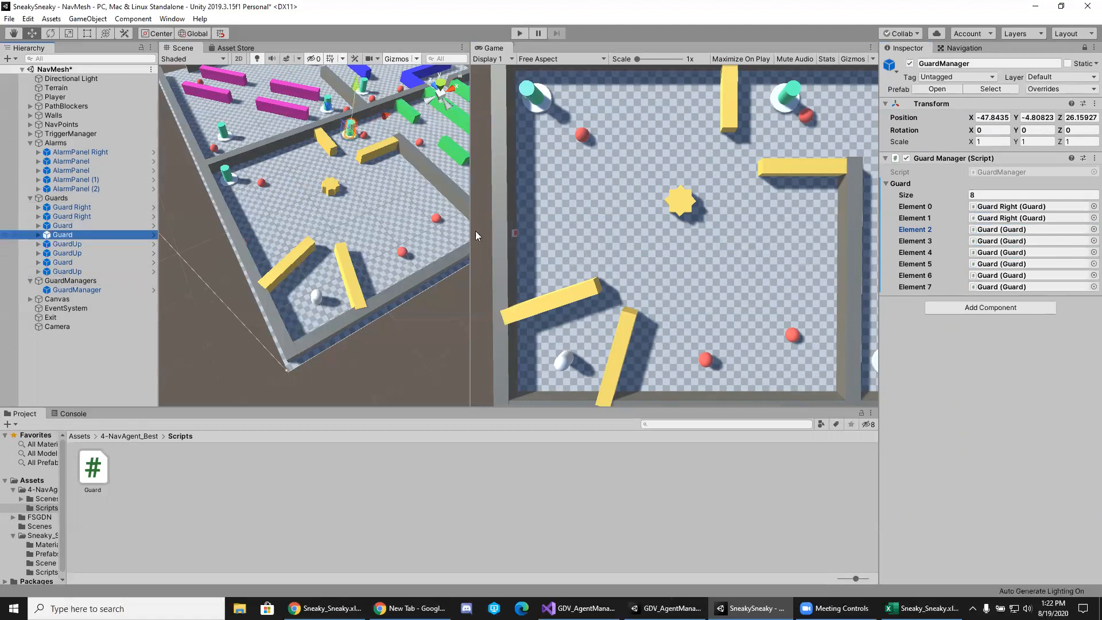
left_click(1006, 230)
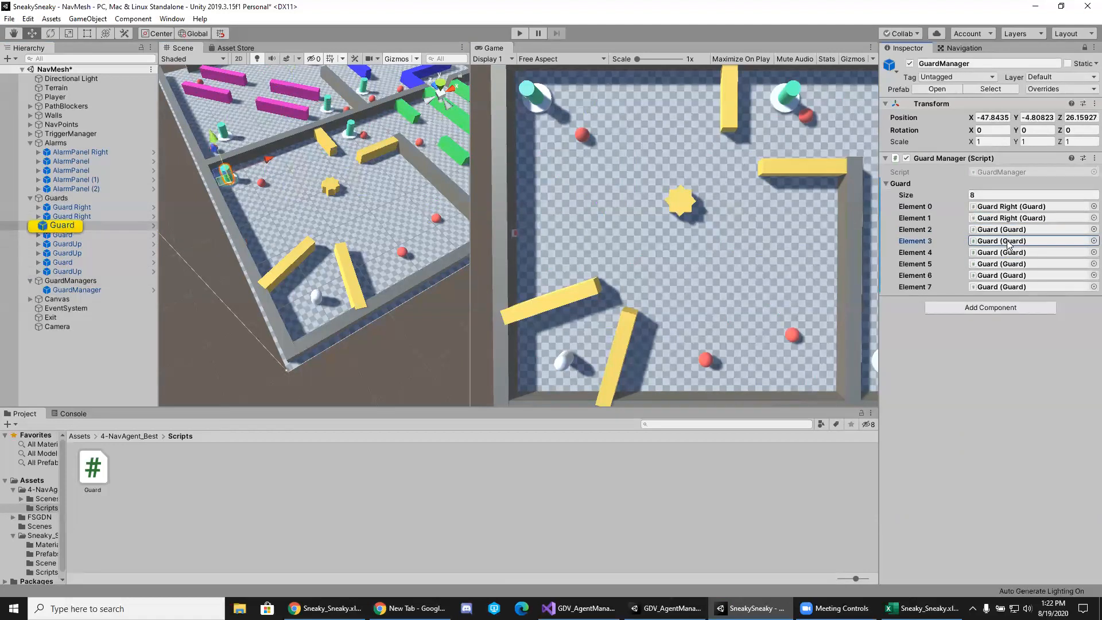
left_click(1008, 243)
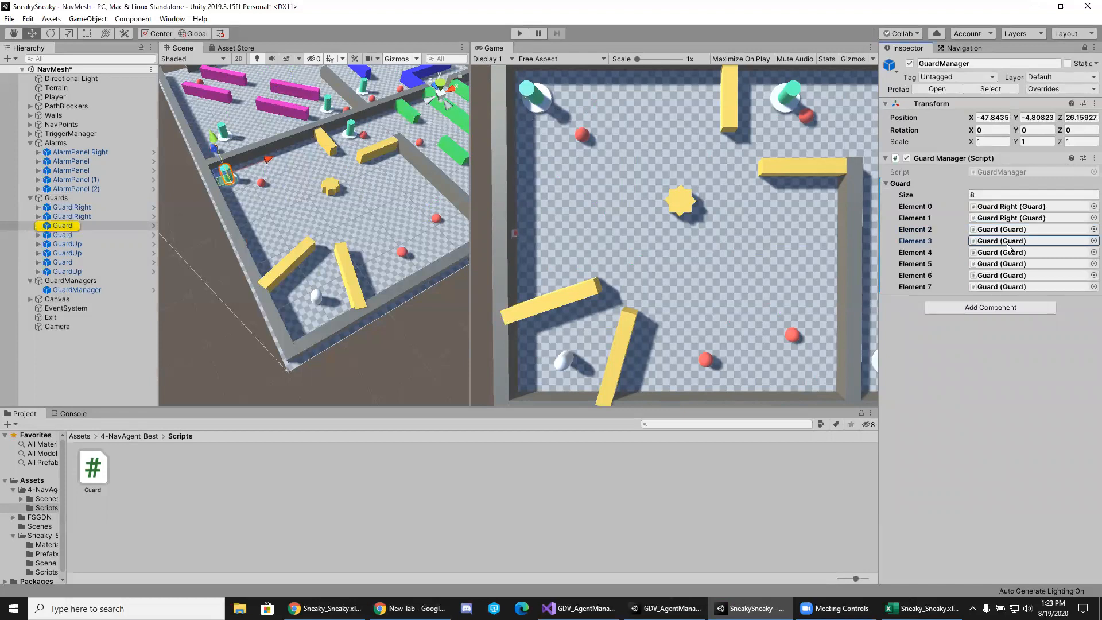
Fill Elements 3 to 7 with the second Guard, the first two GuardUp objects, the last Guard and the last GuardUp.
left_click(87, 235)
left_click_drag(80, 235, 994, 239)
left_click_drag(70, 244, 983, 257)
left_click_drag(69, 254, 1014, 264)
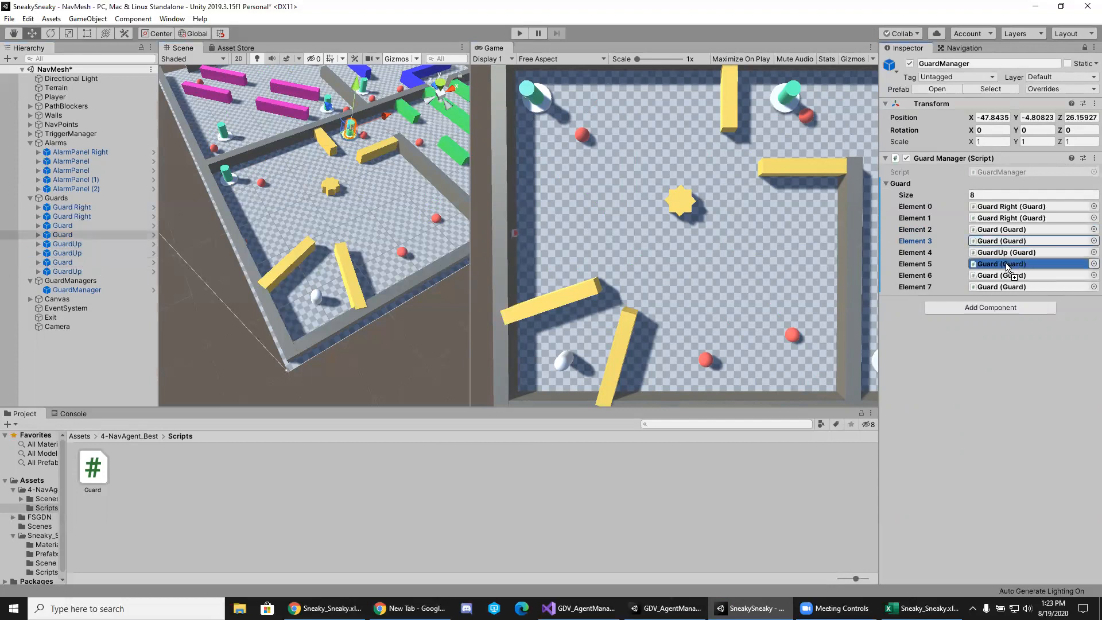
left_click(64, 263)
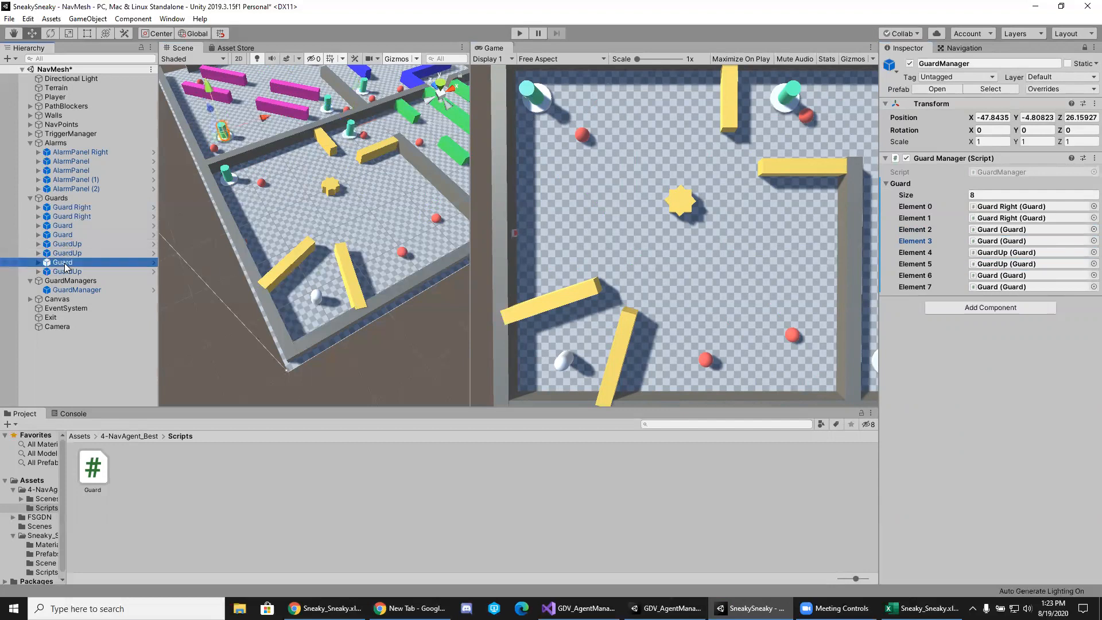
left_click_drag(64, 263, 1002, 275)
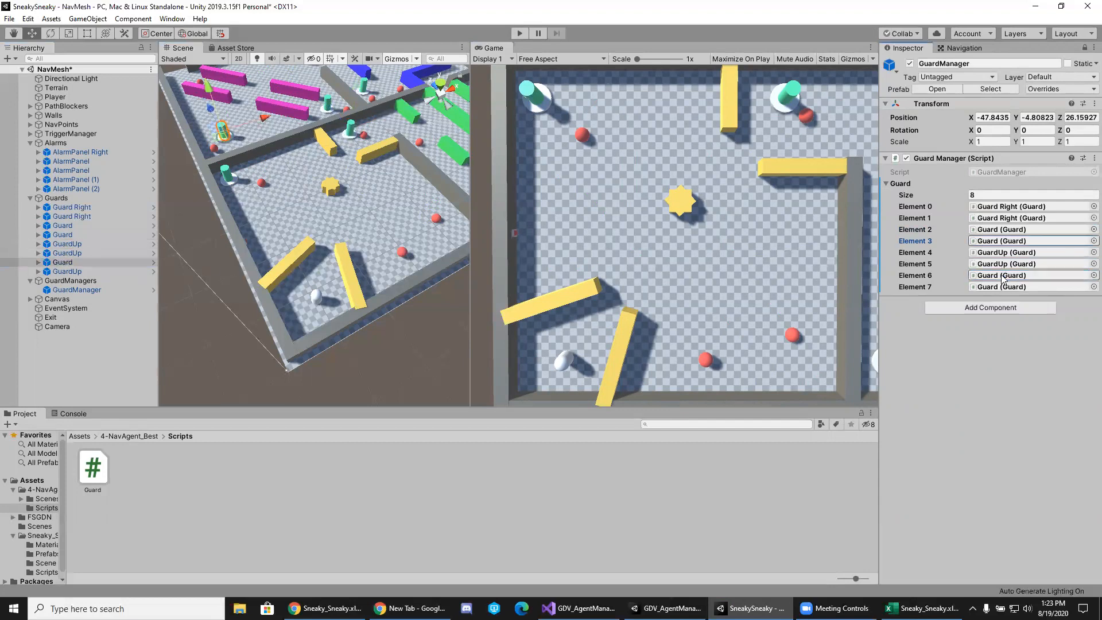
left_click_drag(75, 272, 1003, 294)
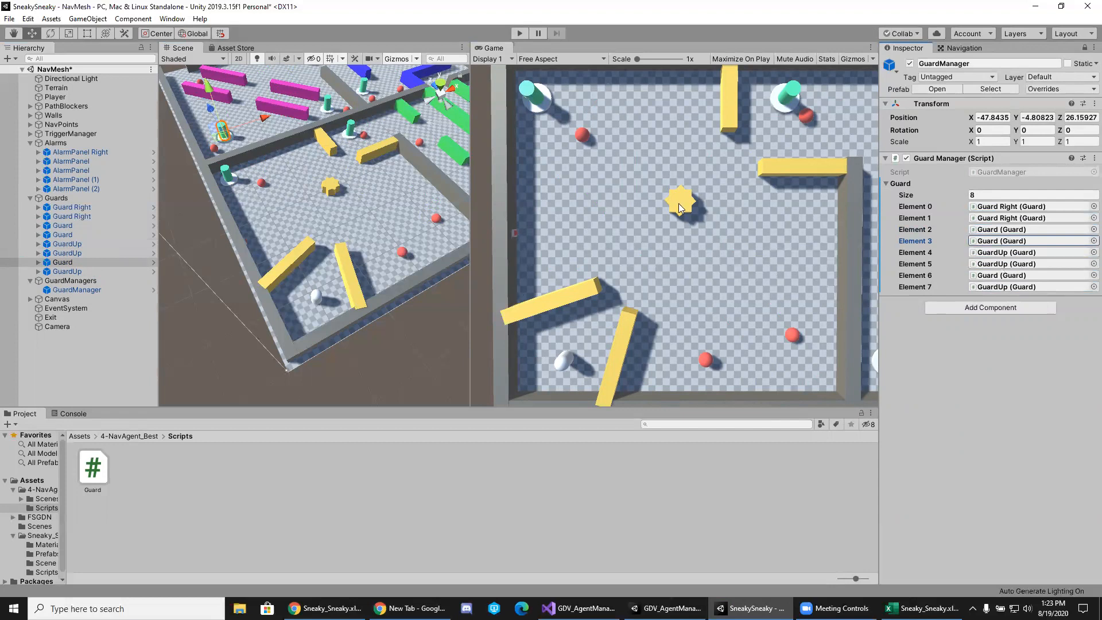
Run the scene, bring the player out of the yellow corner and watch the guards across all rooms in the Scene view.
left_click(520, 33)
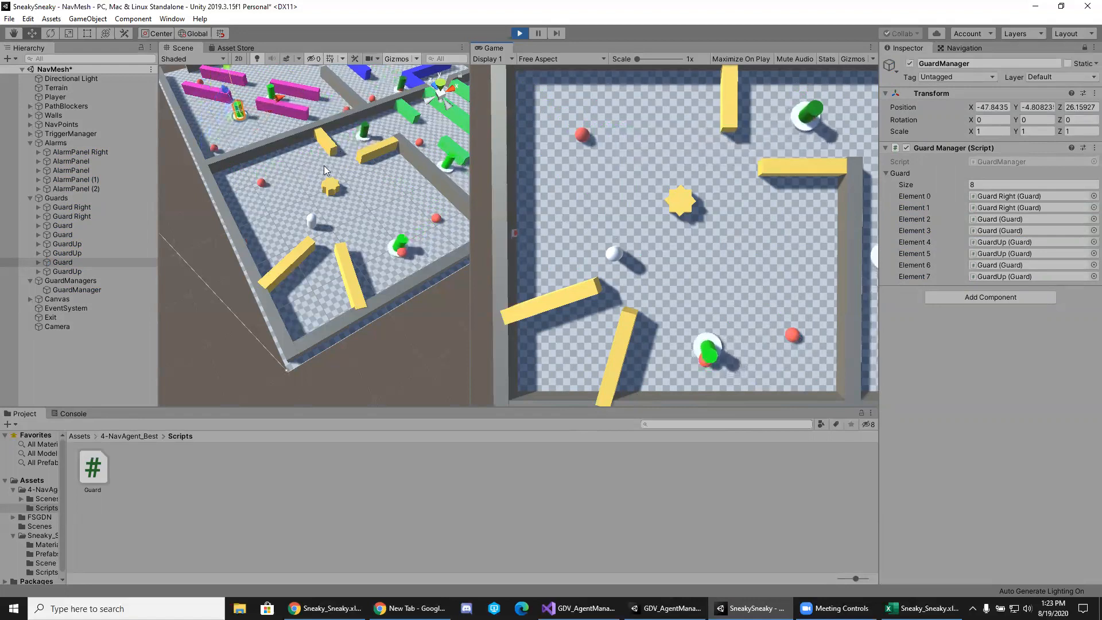
left_click_drag(373, 172, 403, 132, "alt")
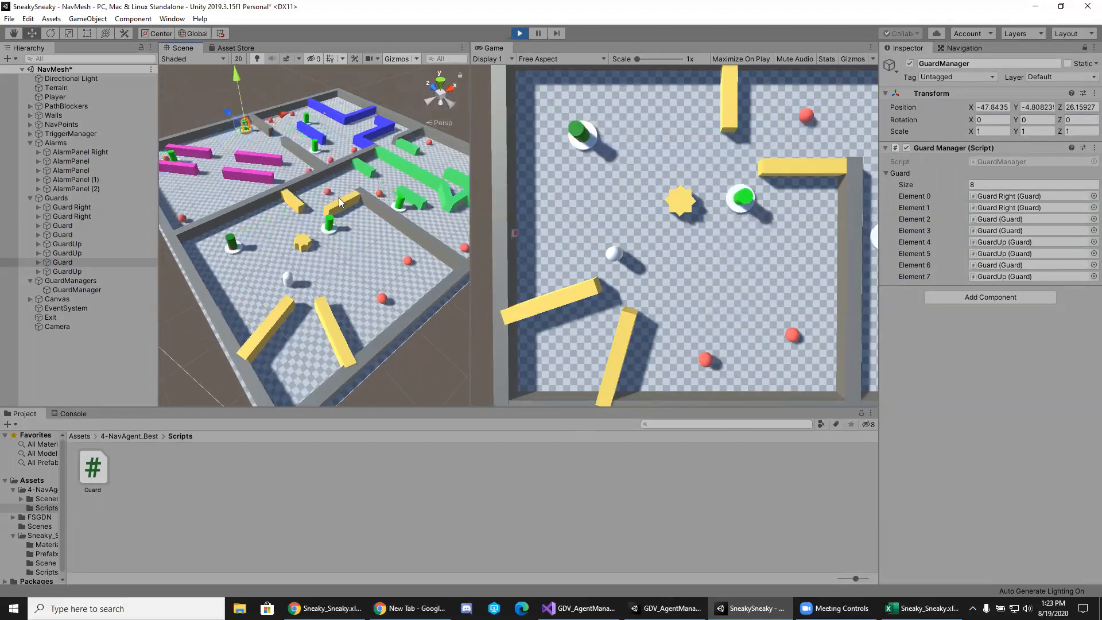
left_click_drag(356, 228, 327, 148, "alt")
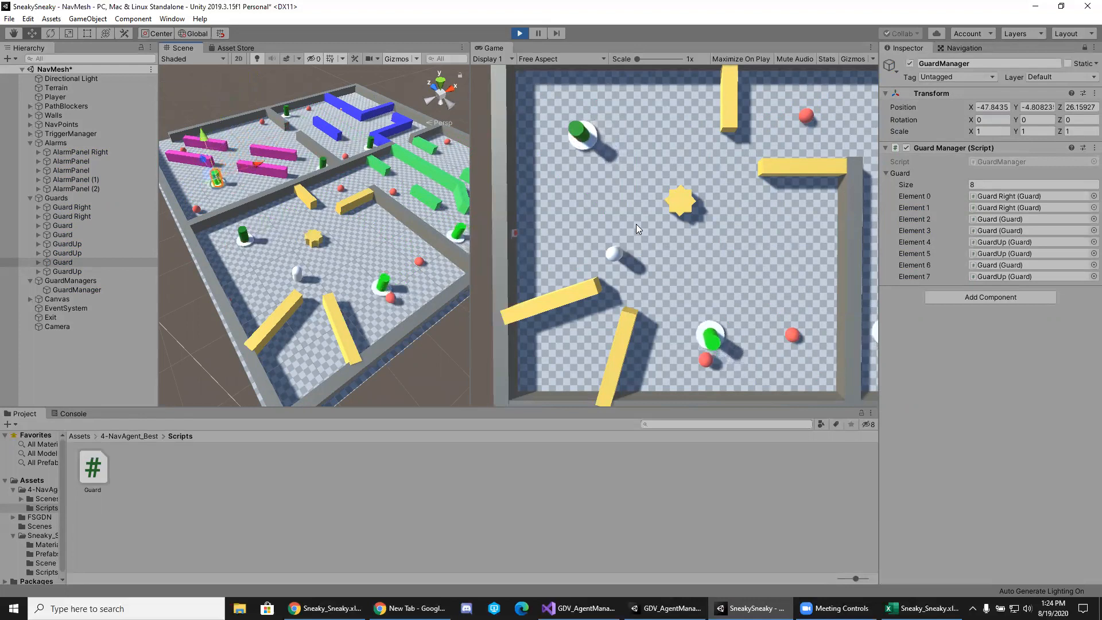
Move the player around the yellow room and past the star-shaped block while watching how the guards patrol and react.
left_click(642, 175)
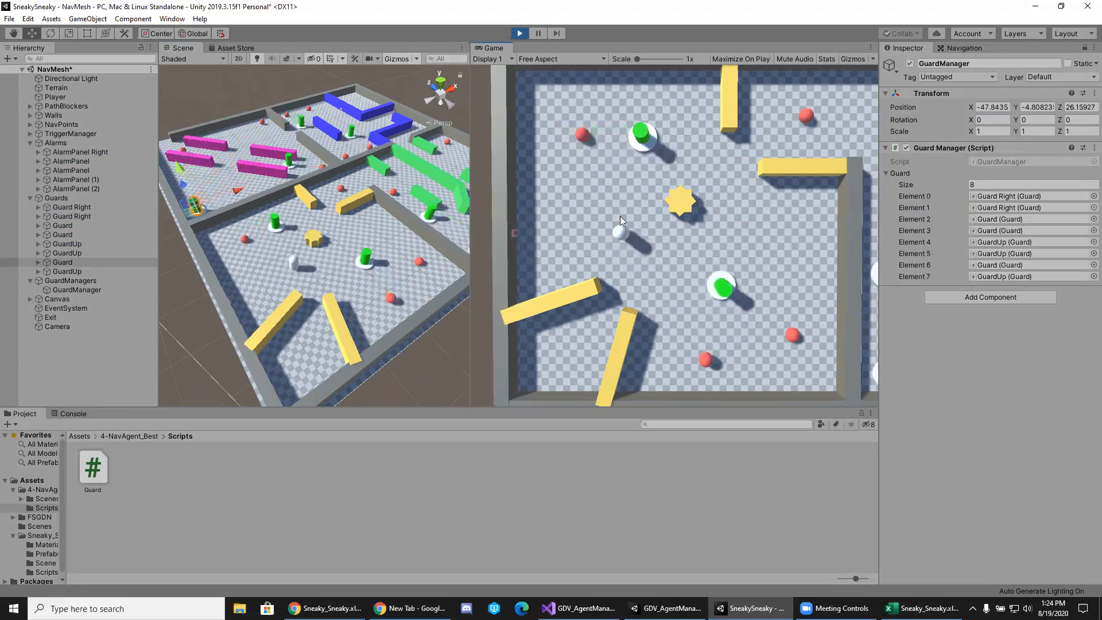
left_click(618, 249)
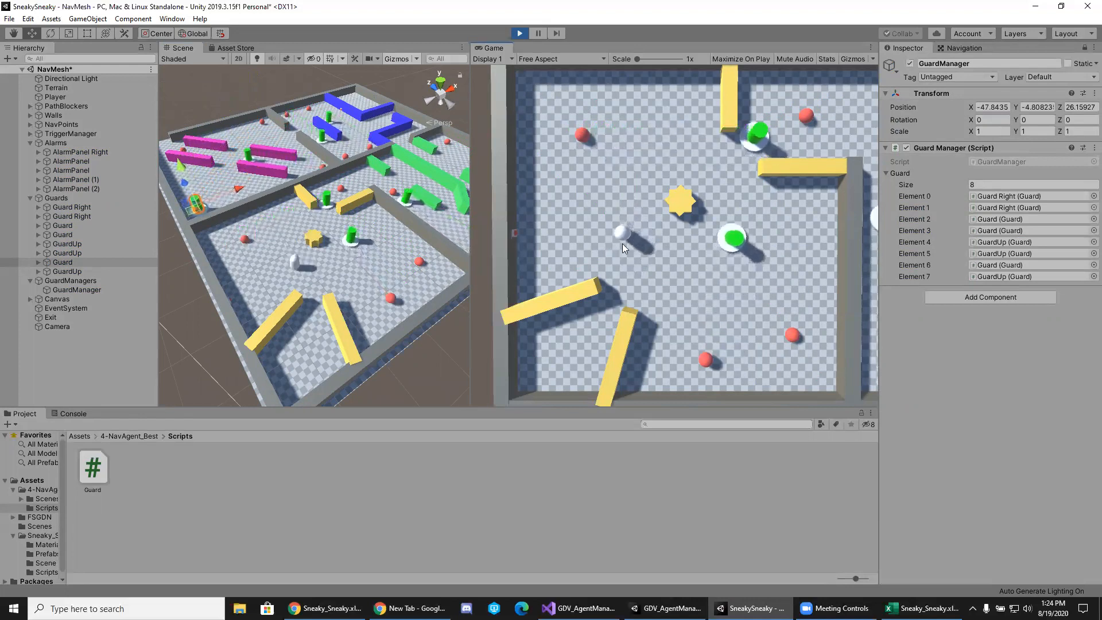
left_click(579, 278)
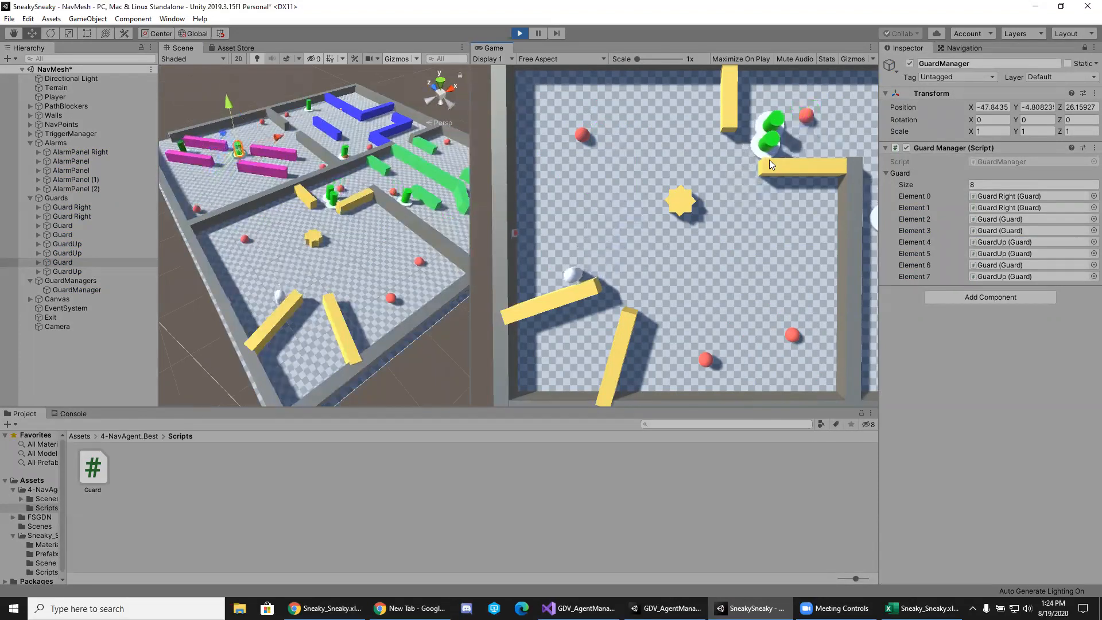
left_click(728, 148)
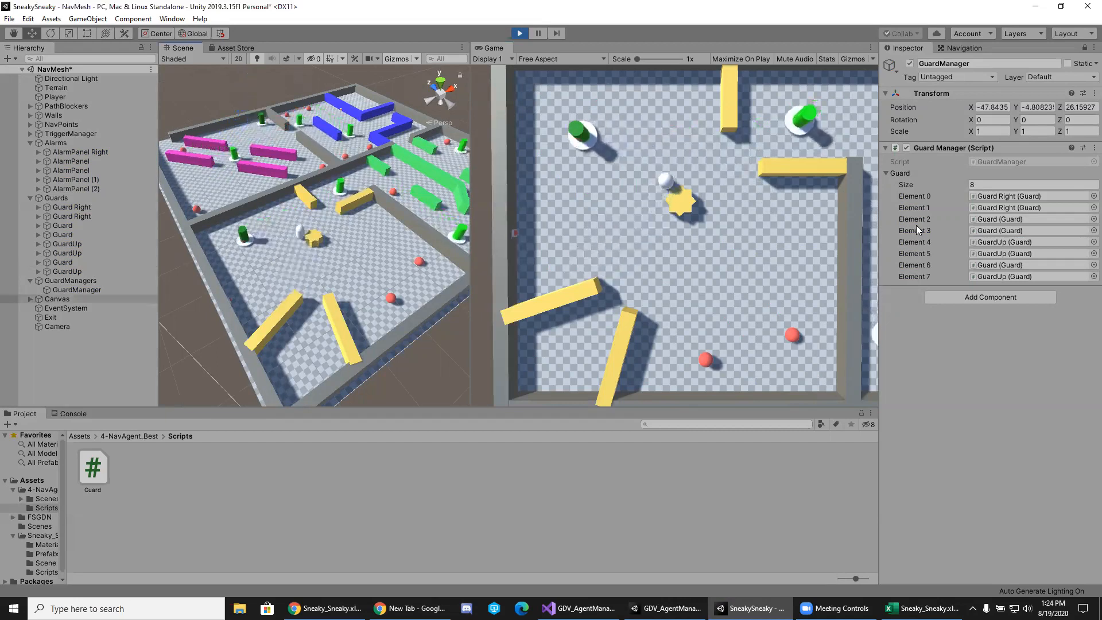
Unlock the Inspector, select the guard chasing the player and set its Nav Mesh Agent speed to 1.
left_click(1085, 48)
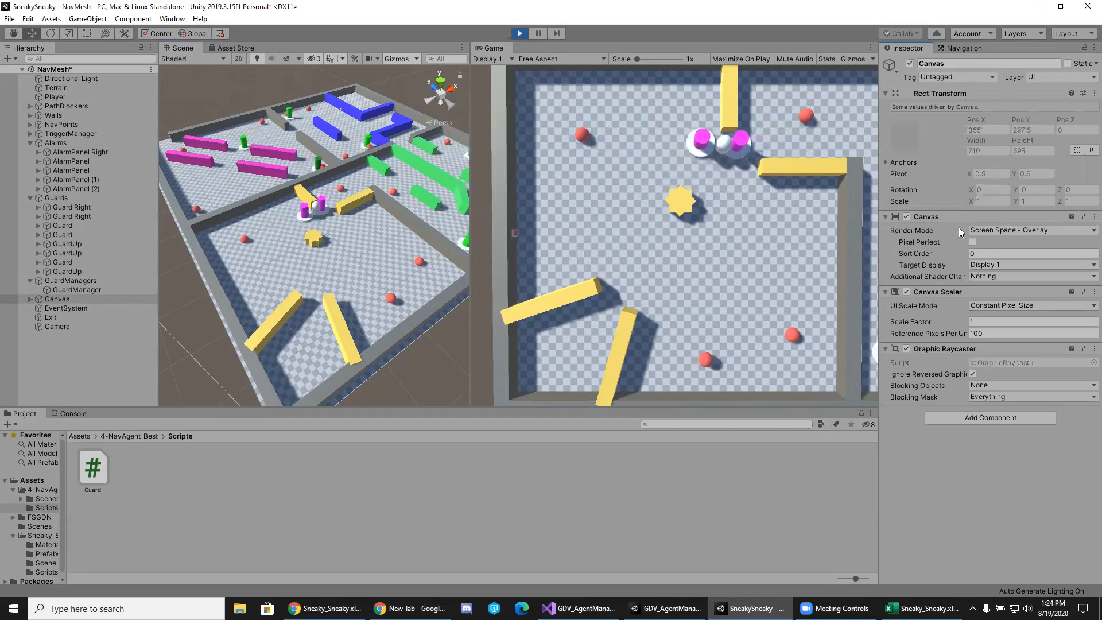
left_click(318, 208)
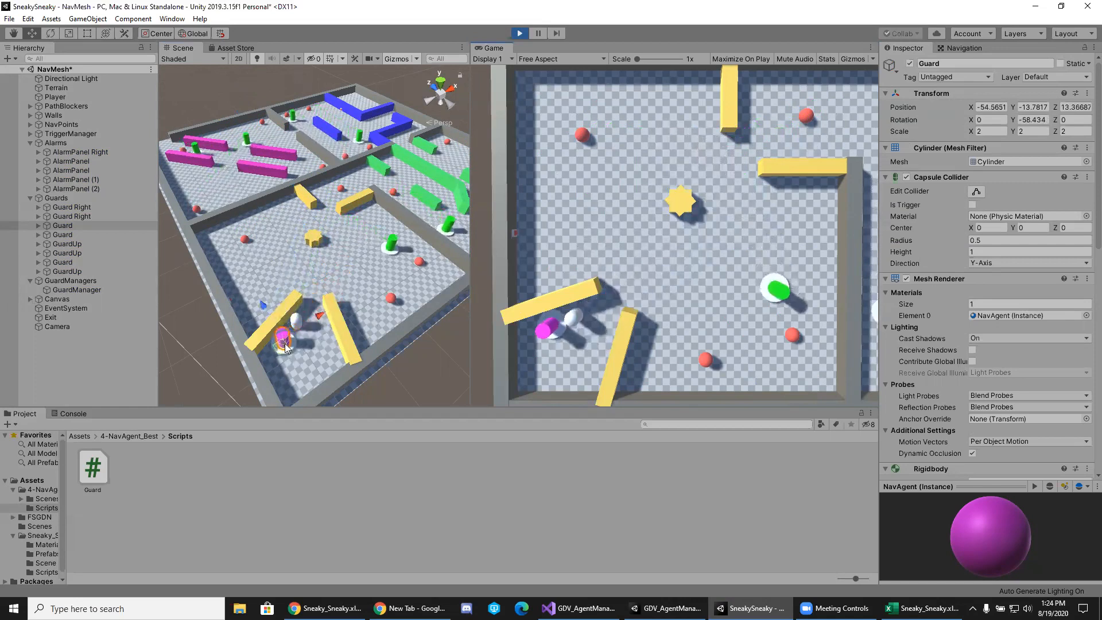
scroll(973, 338, "down", 6)
scroll(973, 338, "down", 6)
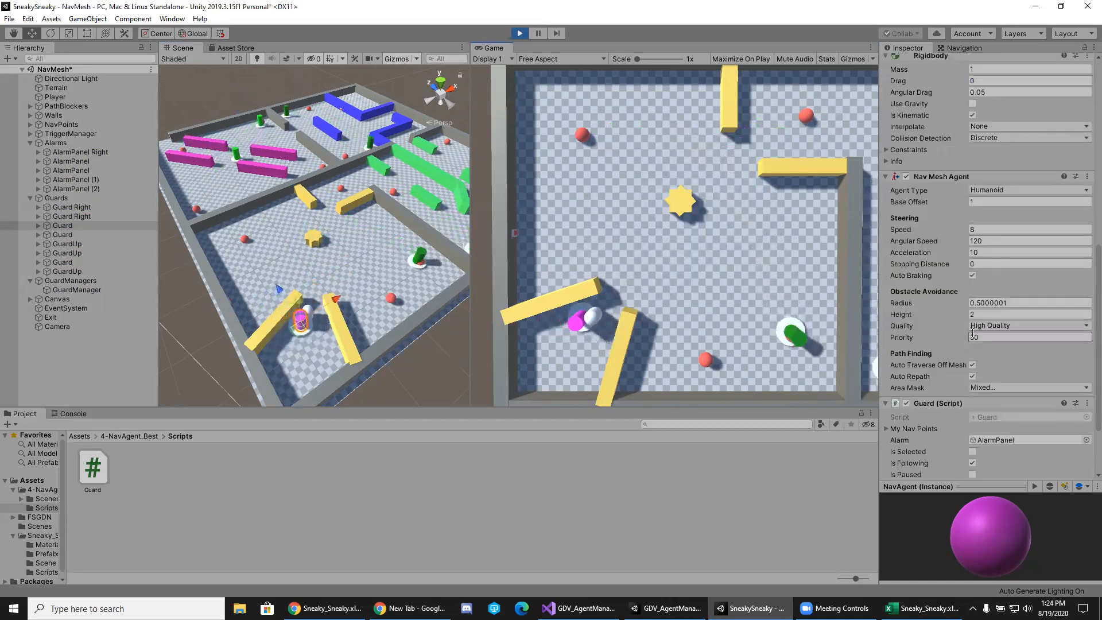
left_click(983, 230)
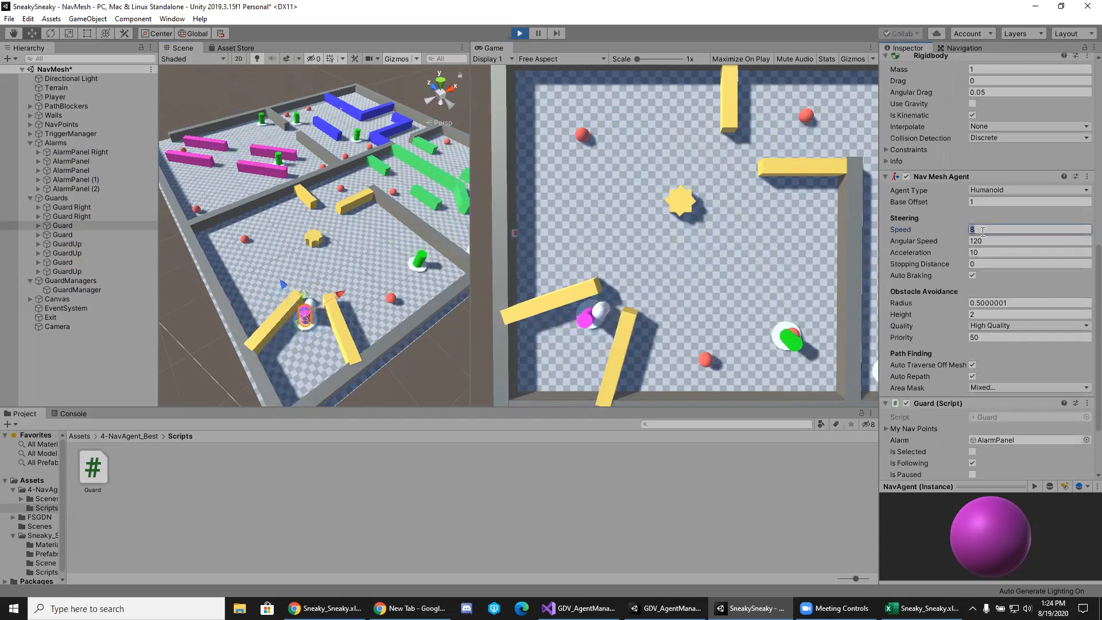
type("1")
key("Return")
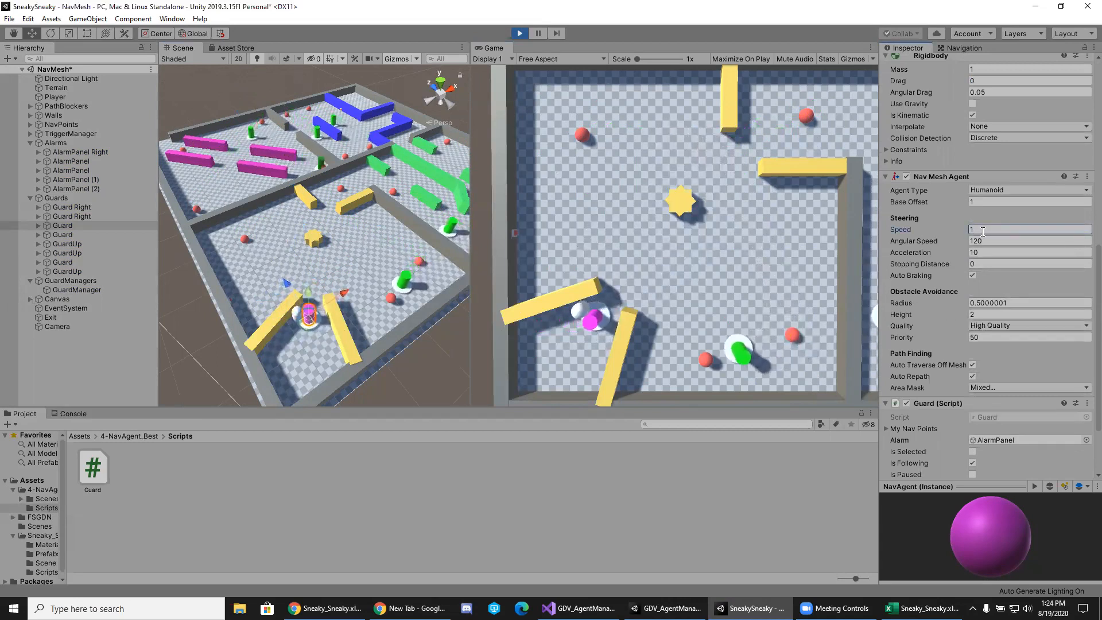
Deselect the slowed guard, stop the running scene and switch to the GDV_AgentManager project in Unity.
left_click(345, 257)
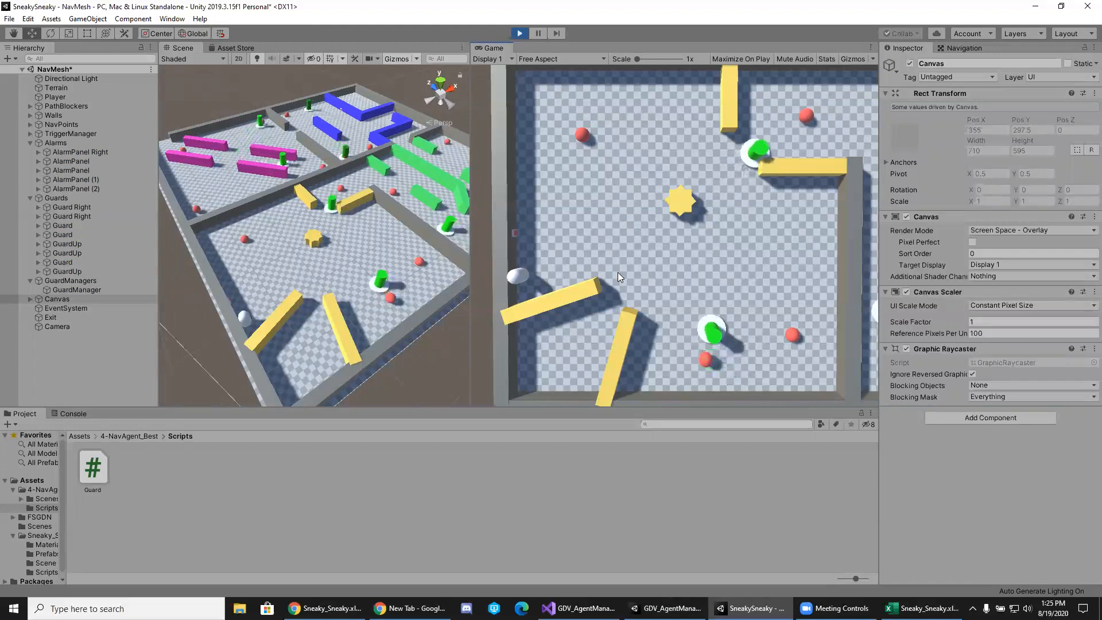
left_click(520, 36)
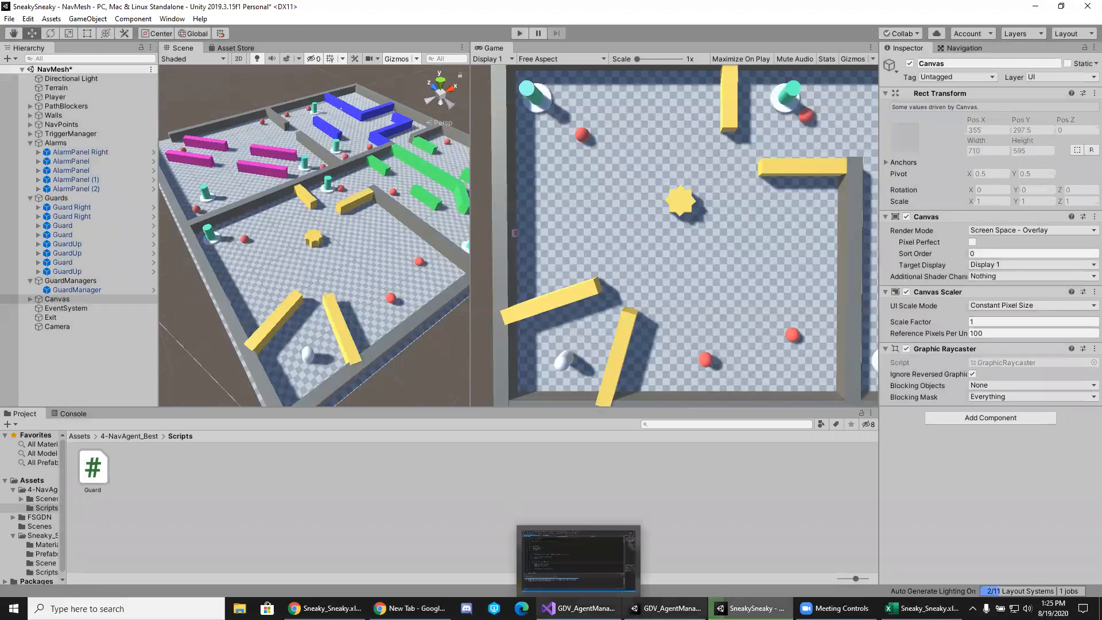
left_click(668, 608)
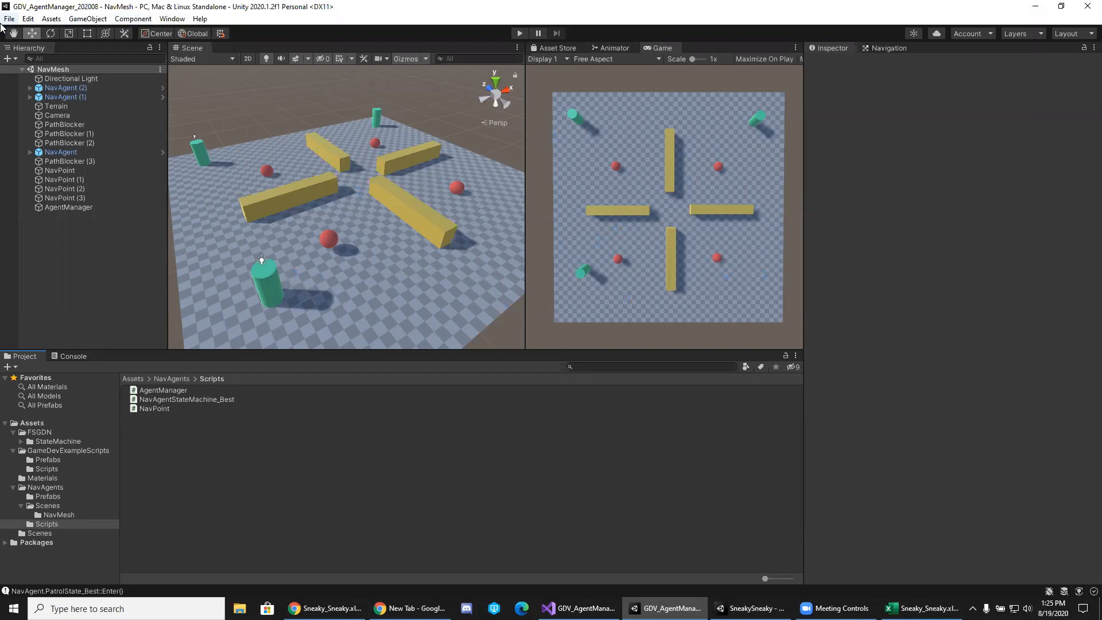
Open the editor's general Preferences, examine the Editor Theme choices and close the window.
left_click(26, 19)
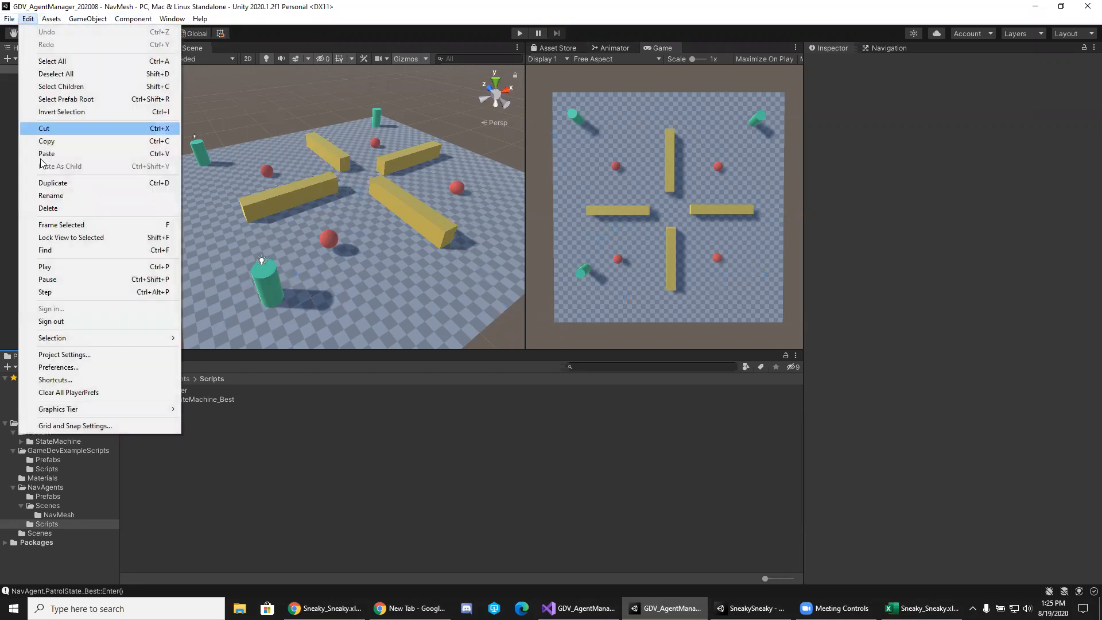
left_click(63, 368)
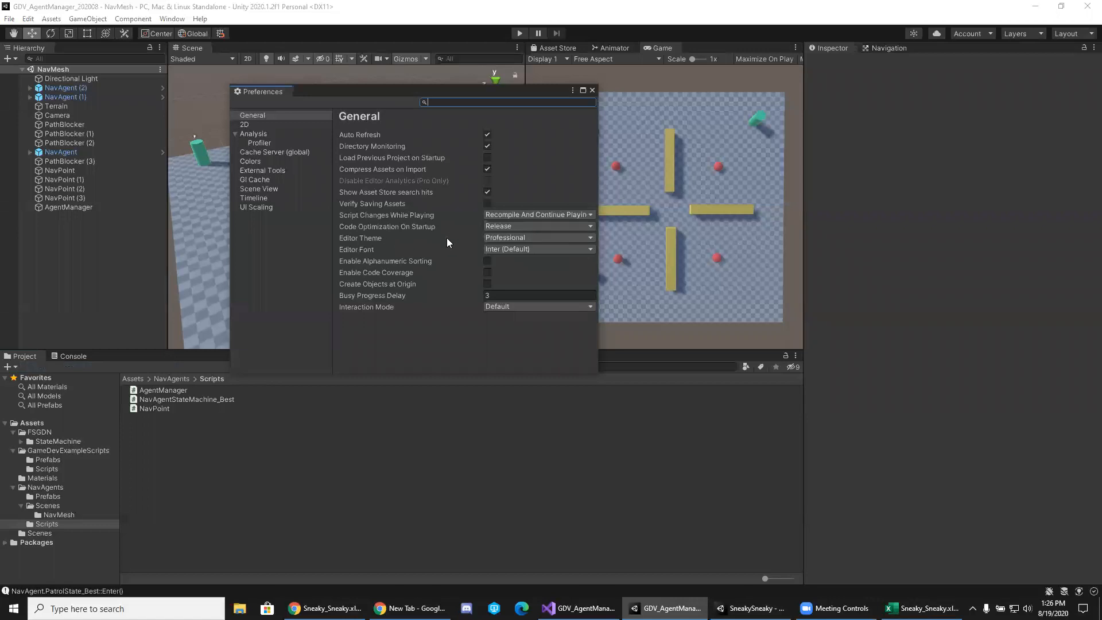
left_click(511, 265)
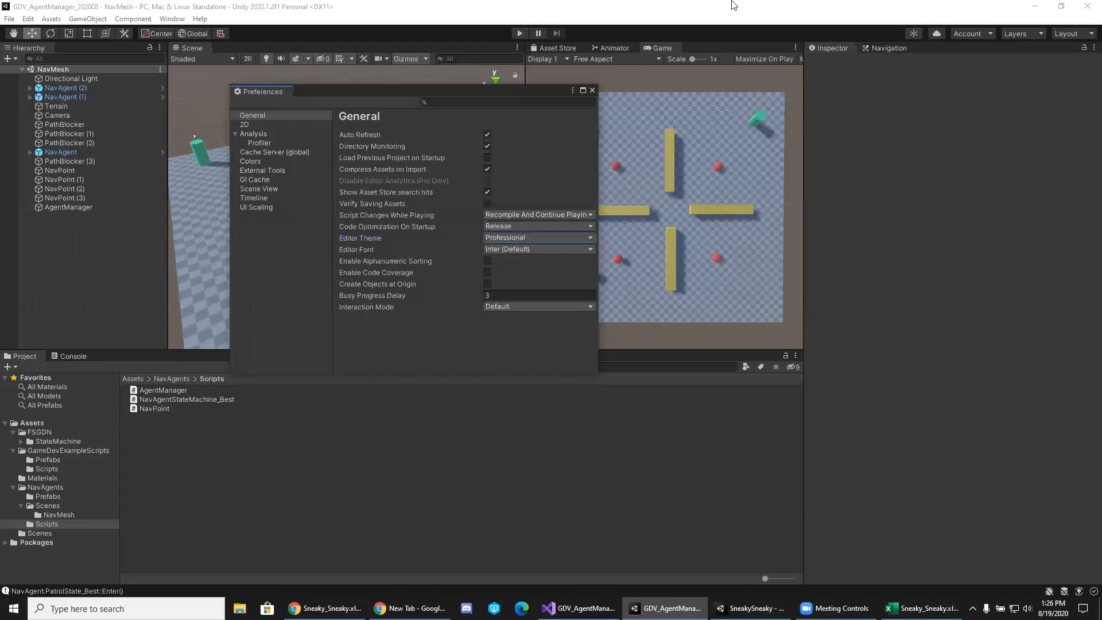
left_click(593, 90)
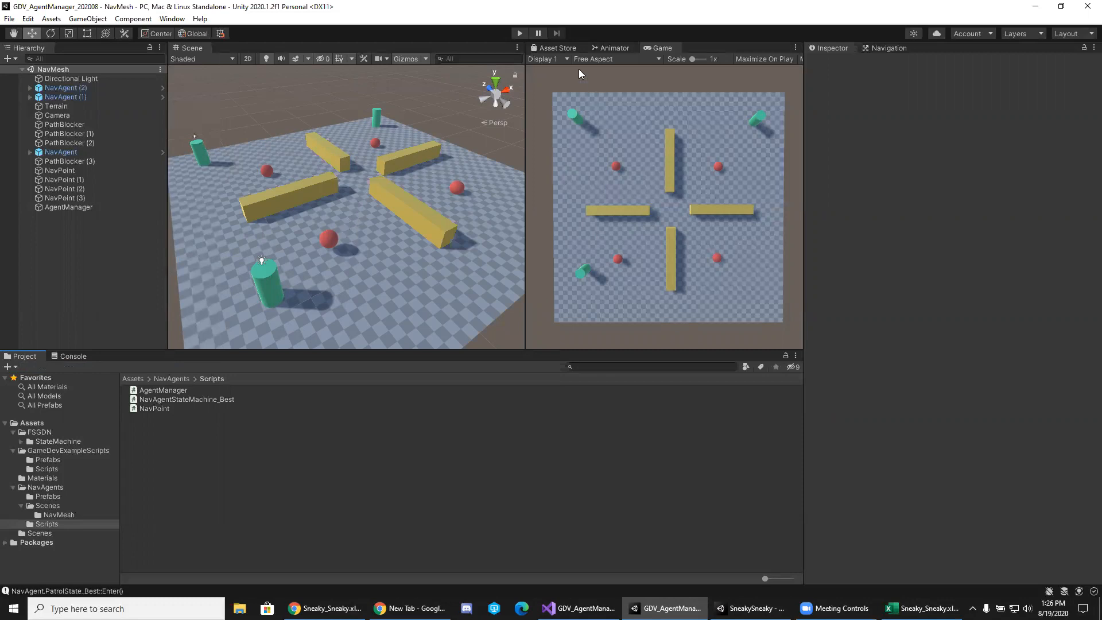
Run the NavMesh scene, watch how the agents move around the four path blockers, and stop it.
left_click(520, 33)
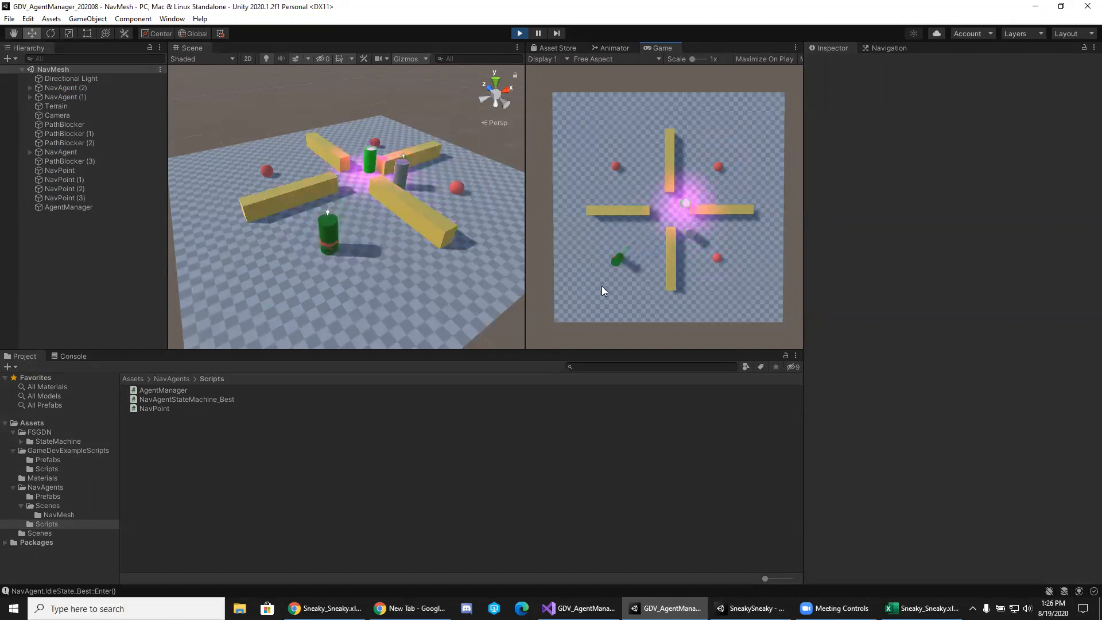
left_click(520, 34)
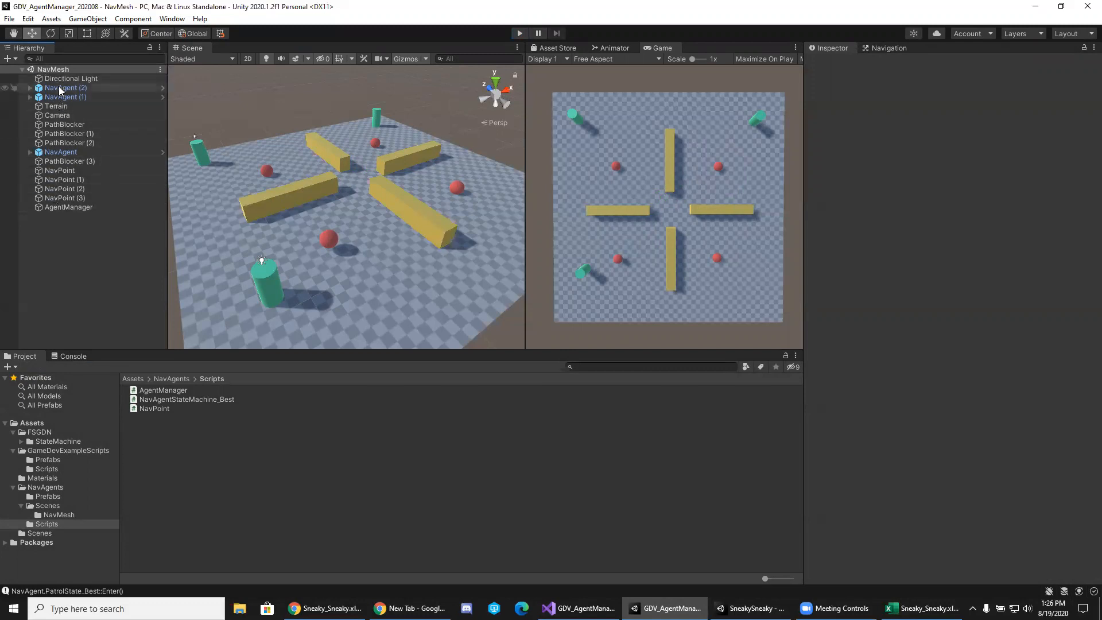
Create an empty object at the root of the NavMesh scene and name it Room1.
right_click(66, 244)
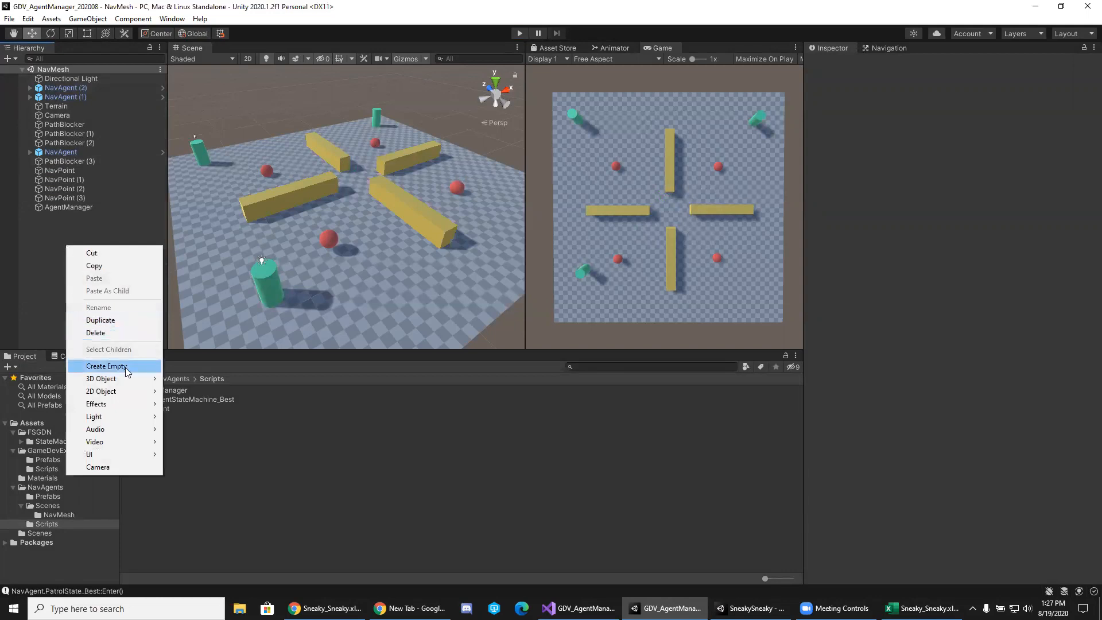
left_click(107, 367)
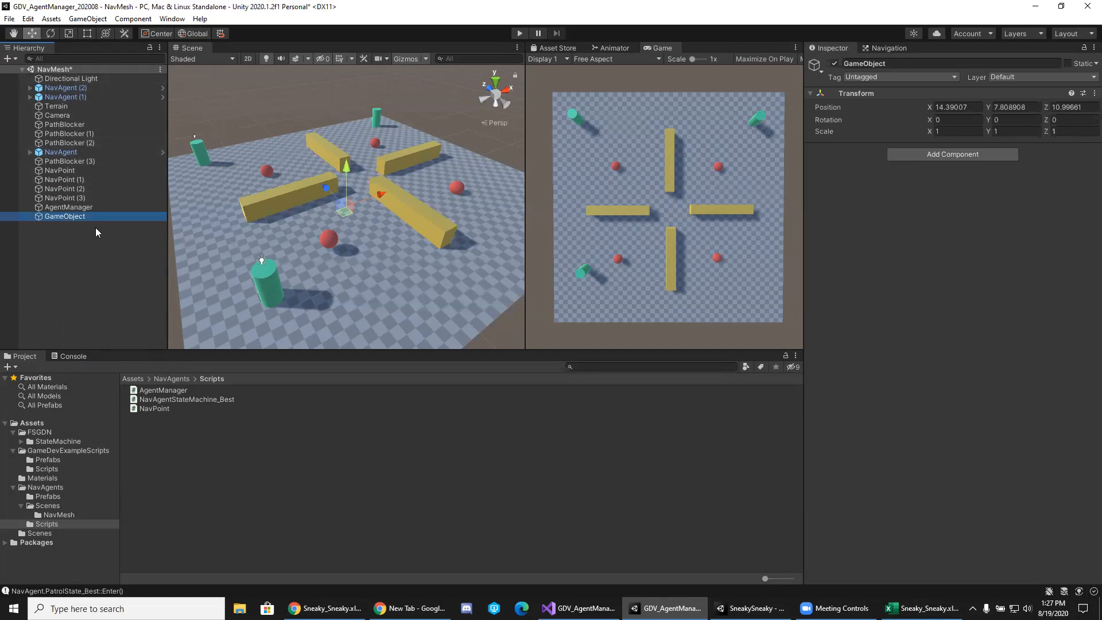
left_click(77, 218)
Make the three NavAgents, the Terrain, the four PathBlockers and the four NavPoints children of Room1.
left_click(66, 89)
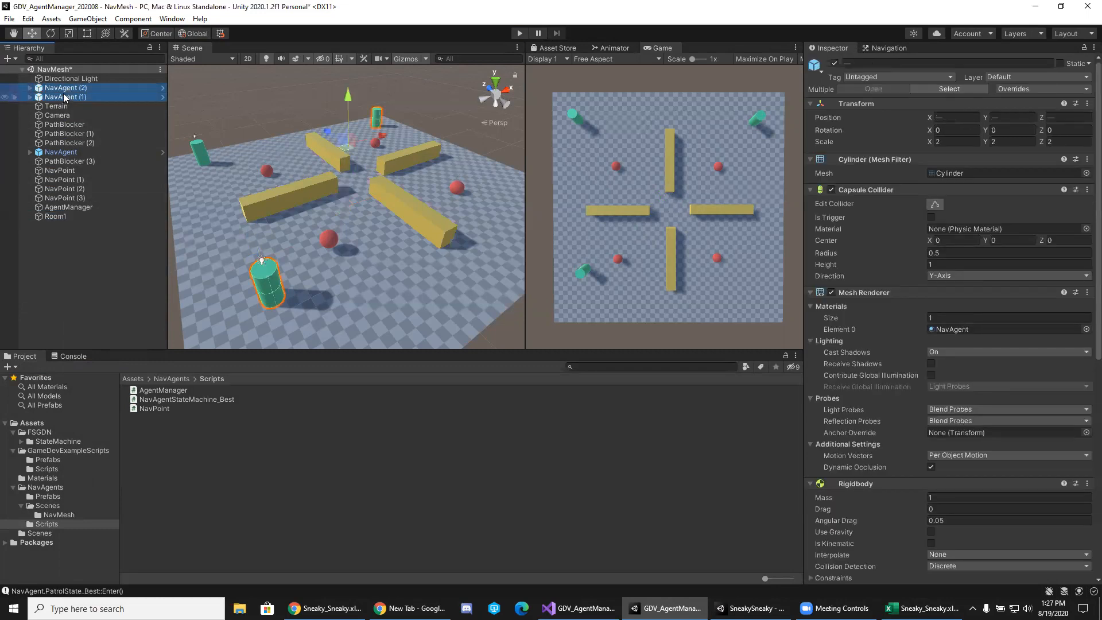
left_click(57, 107, "ctrl")
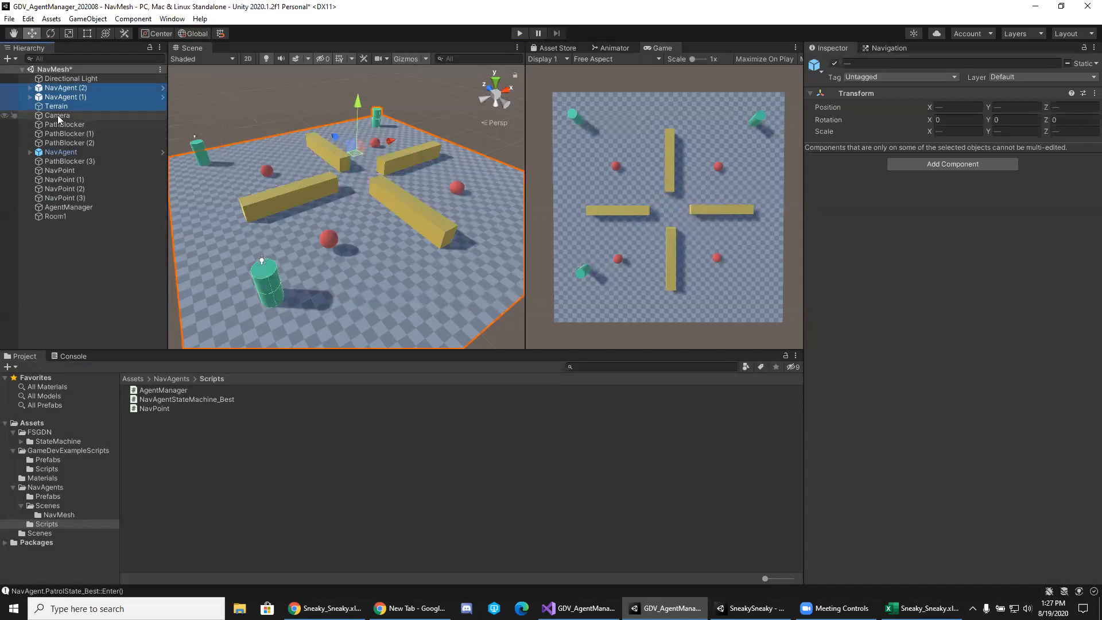
left_click(54, 125, "ctrl")
left_click(54, 134, "ctrl")
left_click(55, 143, "ctrl")
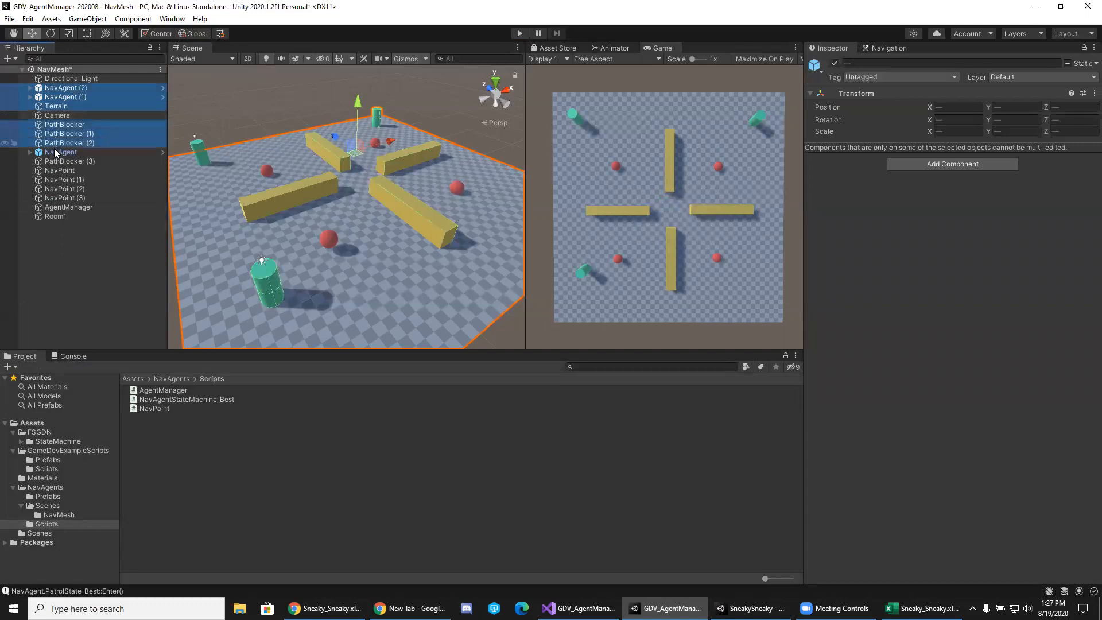
left_click(55, 162, "ctrl")
left_click(56, 152, "ctrl")
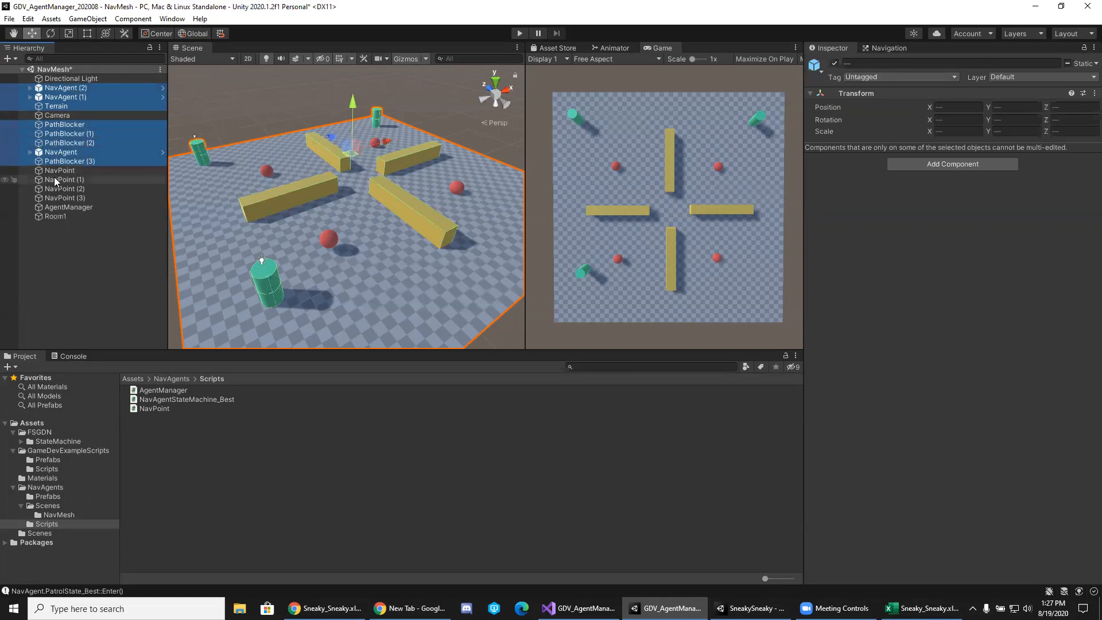
left_click(55, 171, "ctrl")
left_click(55, 179, "ctrl")
left_click(55, 189, "ctrl")
left_click(54, 198, "ctrl")
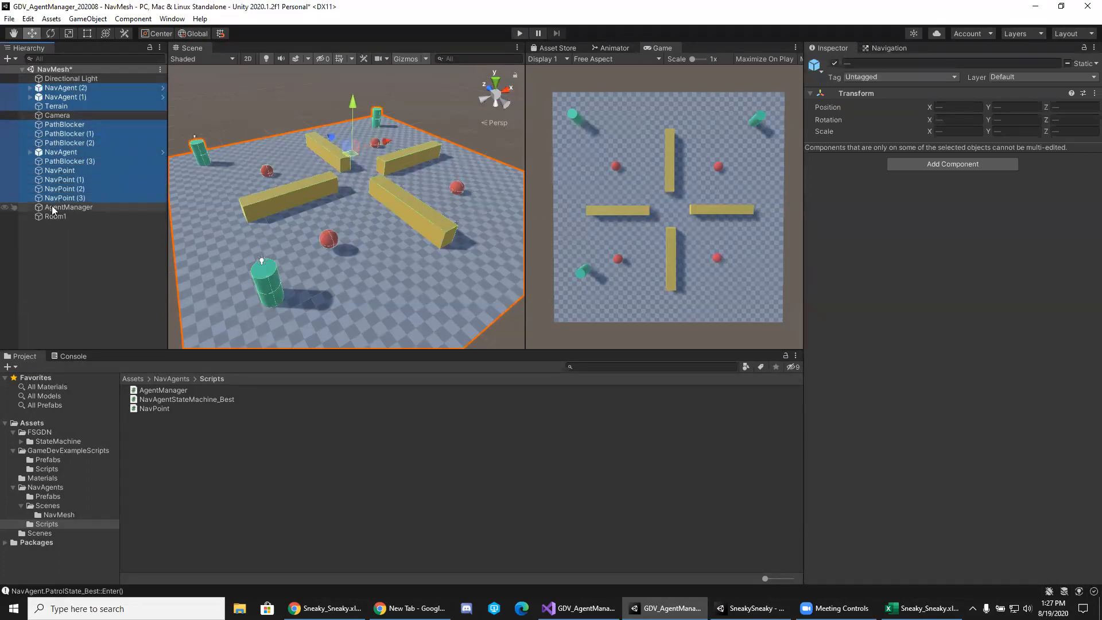
left_click_drag(59, 153, 57, 220)
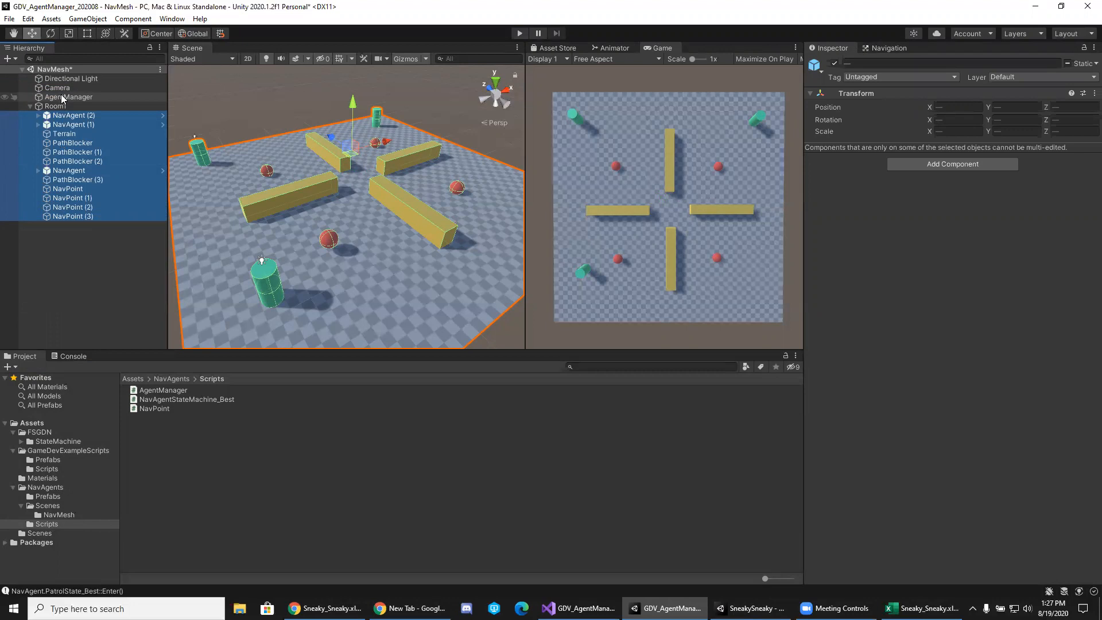
Check the object grouping in the SneakySneaky project, return to GDV_AgentManager and view the AgentManager's Agents list.
left_click(749, 608)
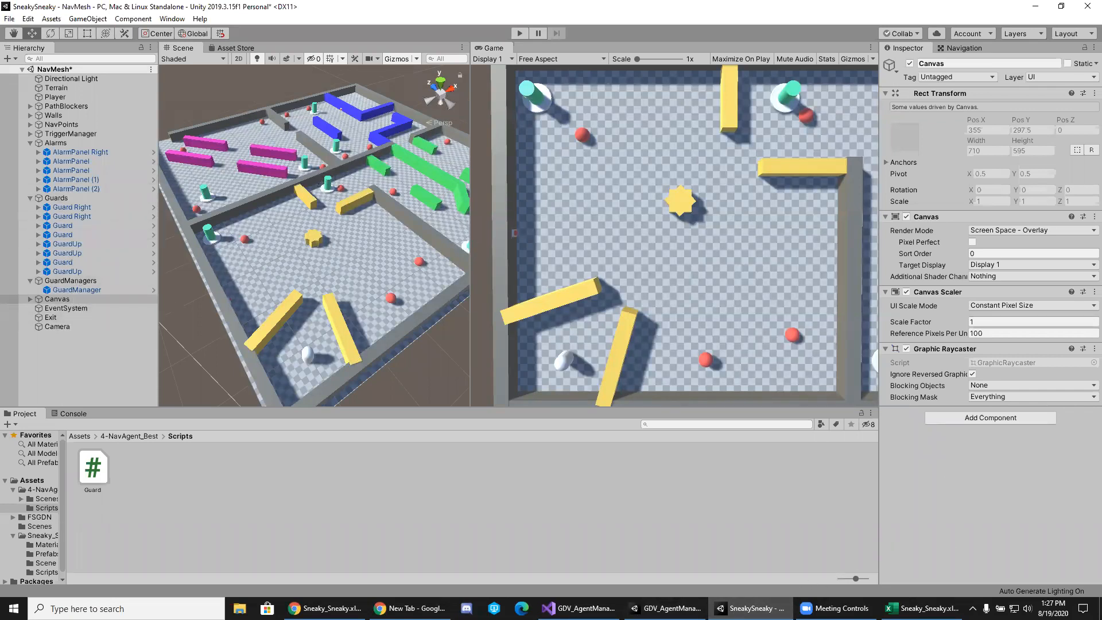
mouse_move(752, 608)
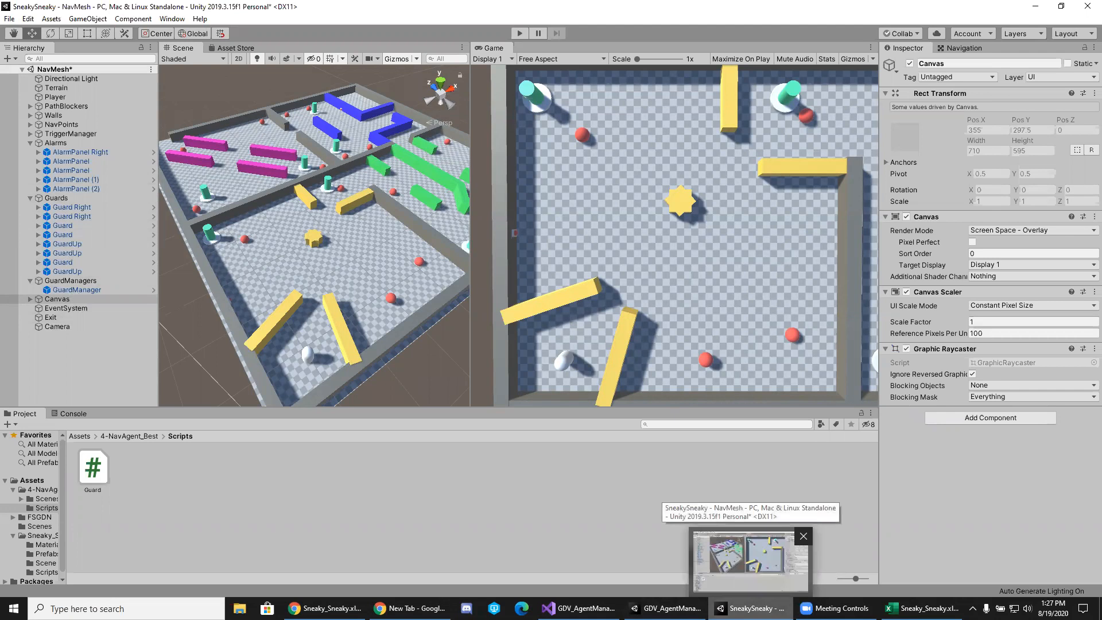
left_click(667, 608)
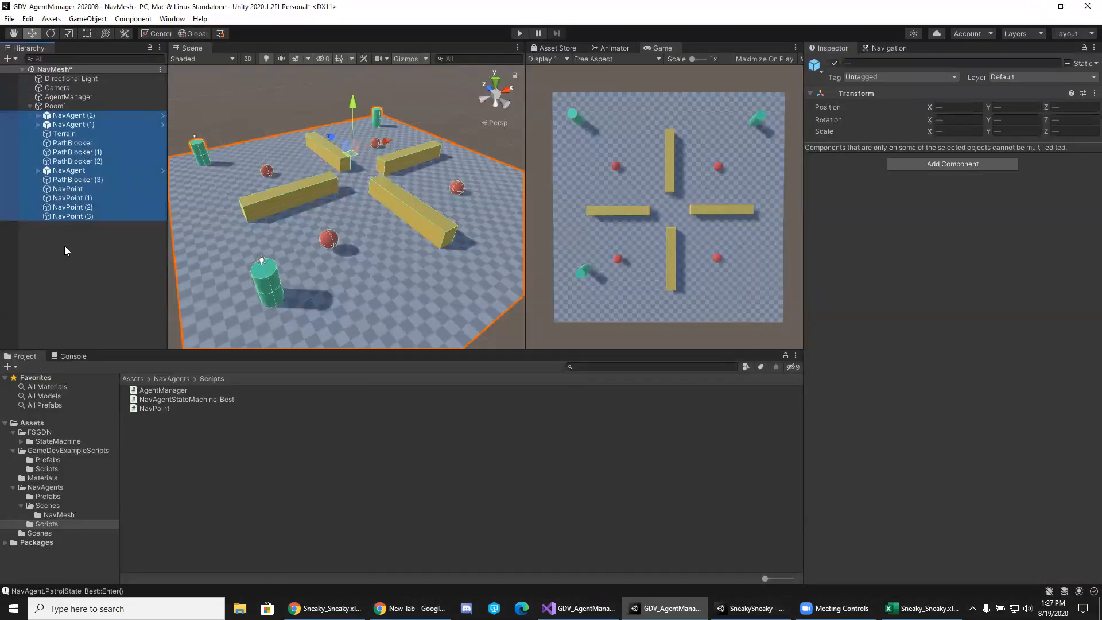
left_click(68, 97)
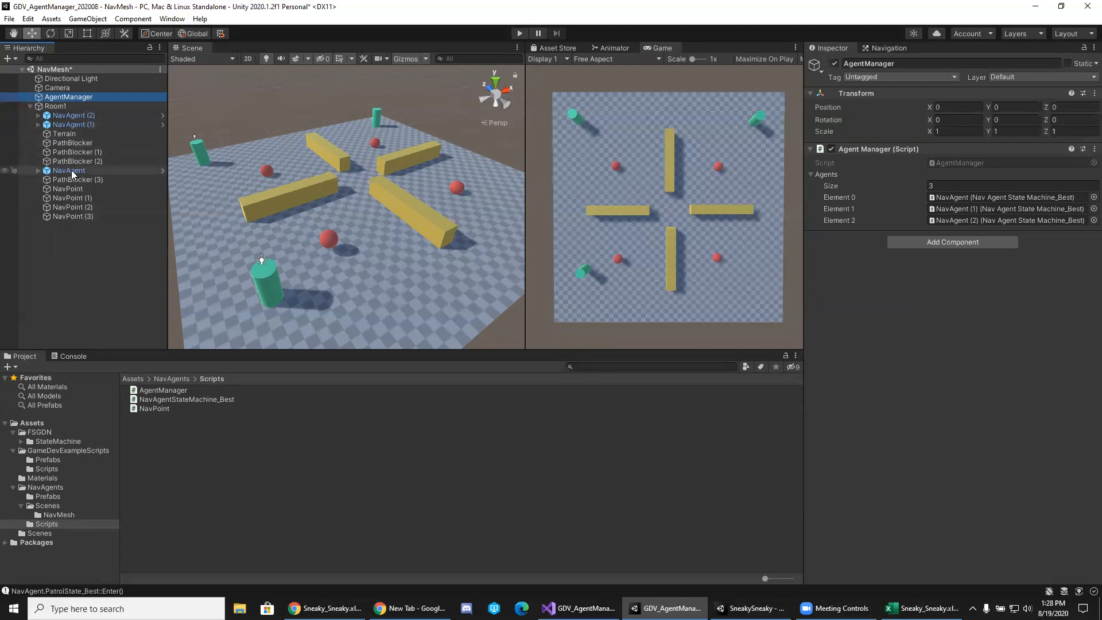
Create an empty child object inside Room1 and name it Agents.
left_click(76, 107)
right_click(76, 114)
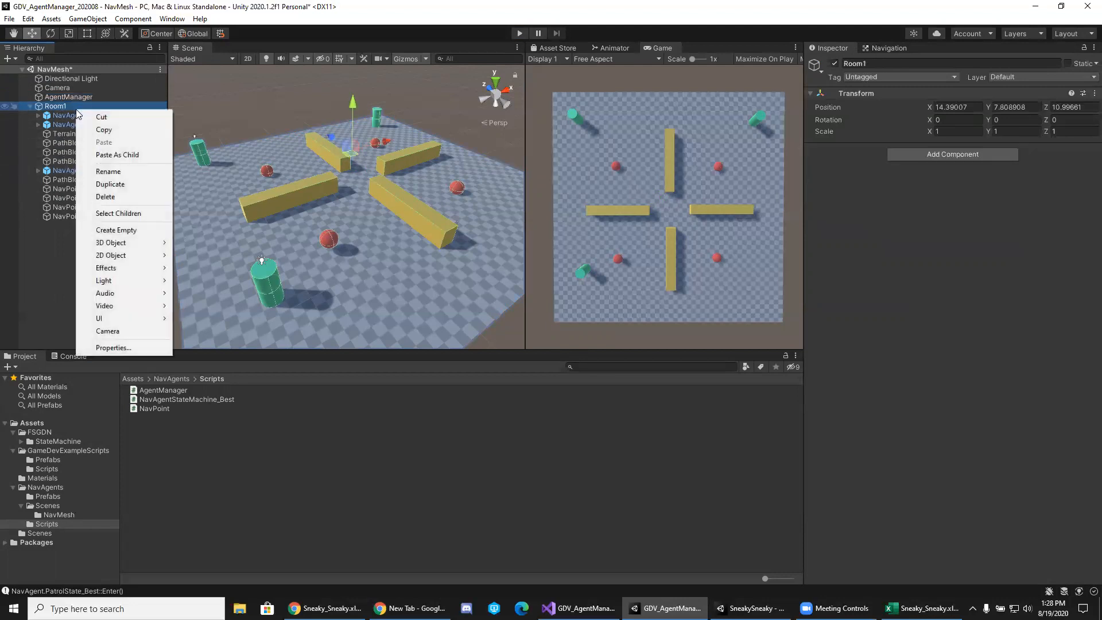
left_click(132, 231)
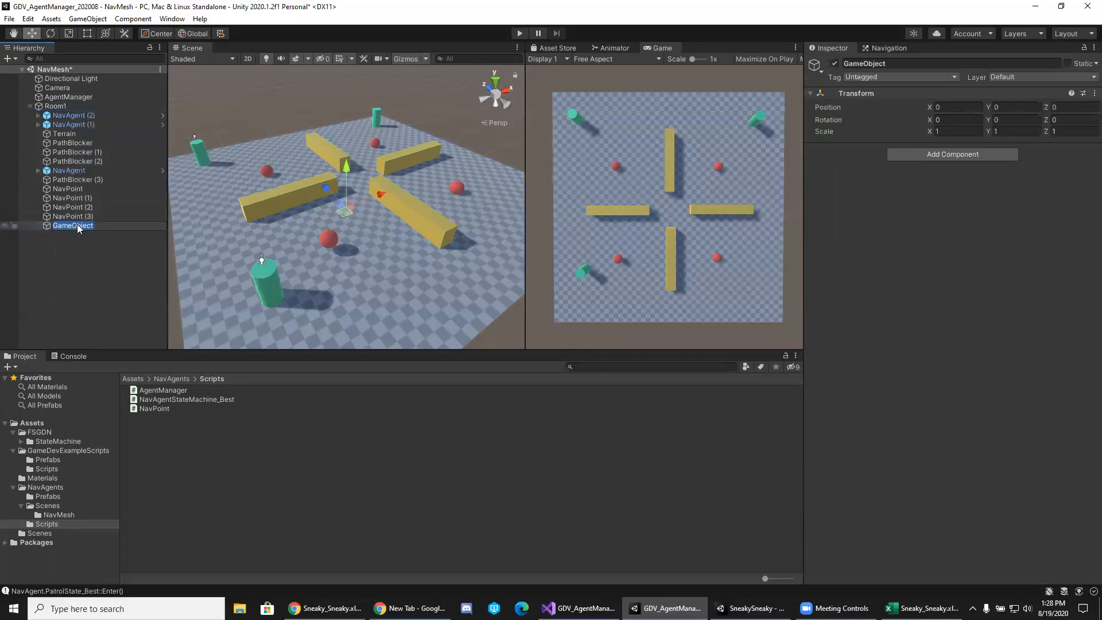
type("Agents")
key("Return")
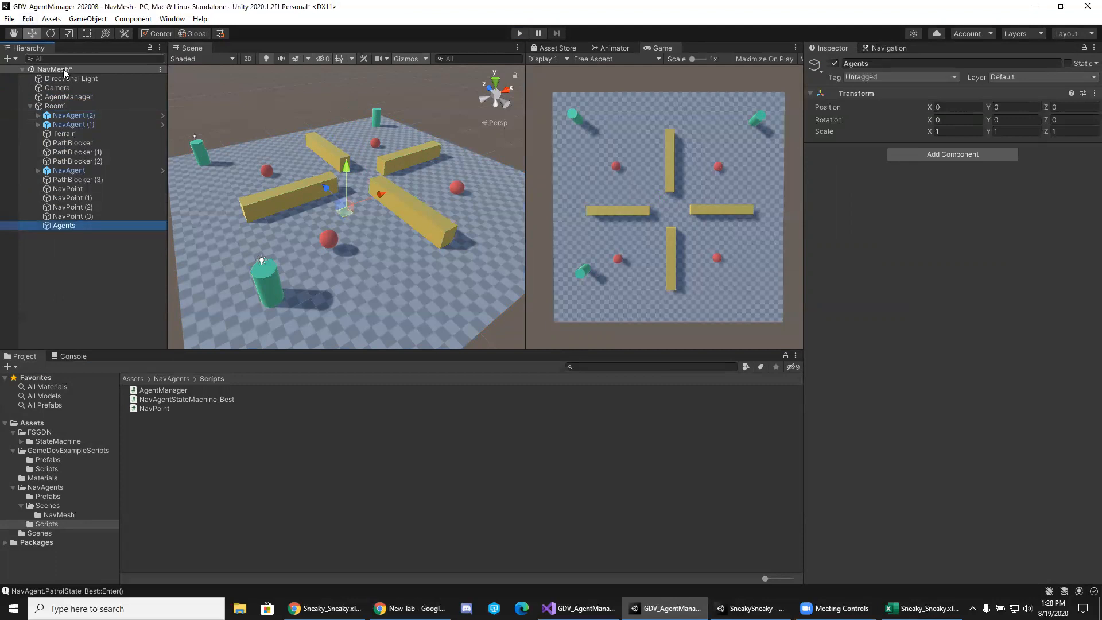
Move NavAgent, NavAgent (1) and NavAgent (2) into the Agents object under Room1.
left_click(73, 116)
left_click(74, 125, "ctrl")
left_click(68, 170, "ctrl")
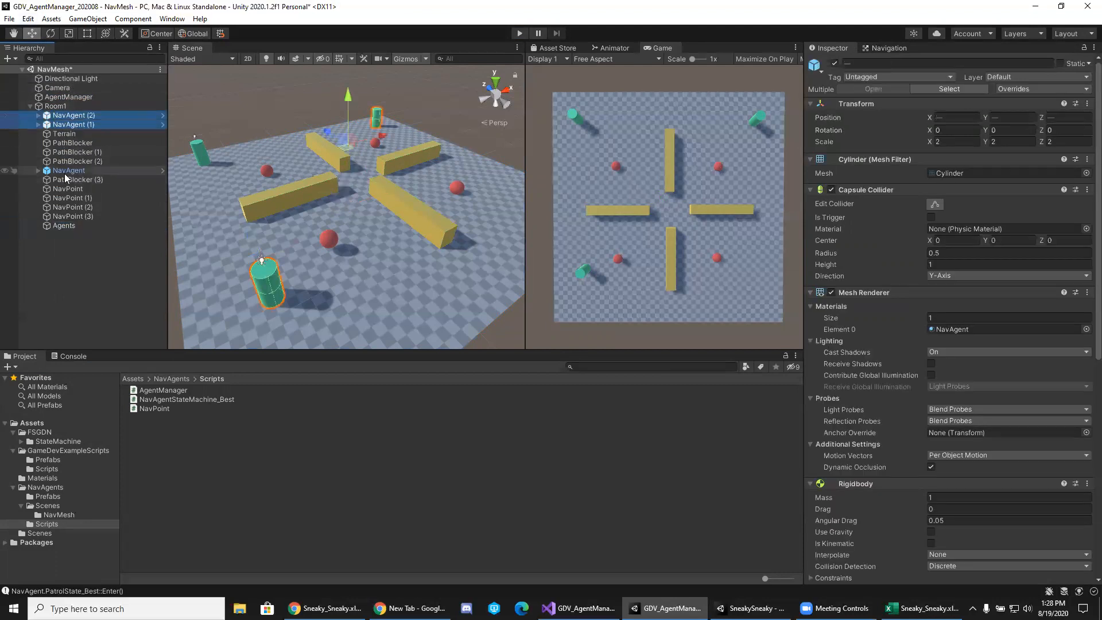
left_click_drag(66, 173, 68, 226)
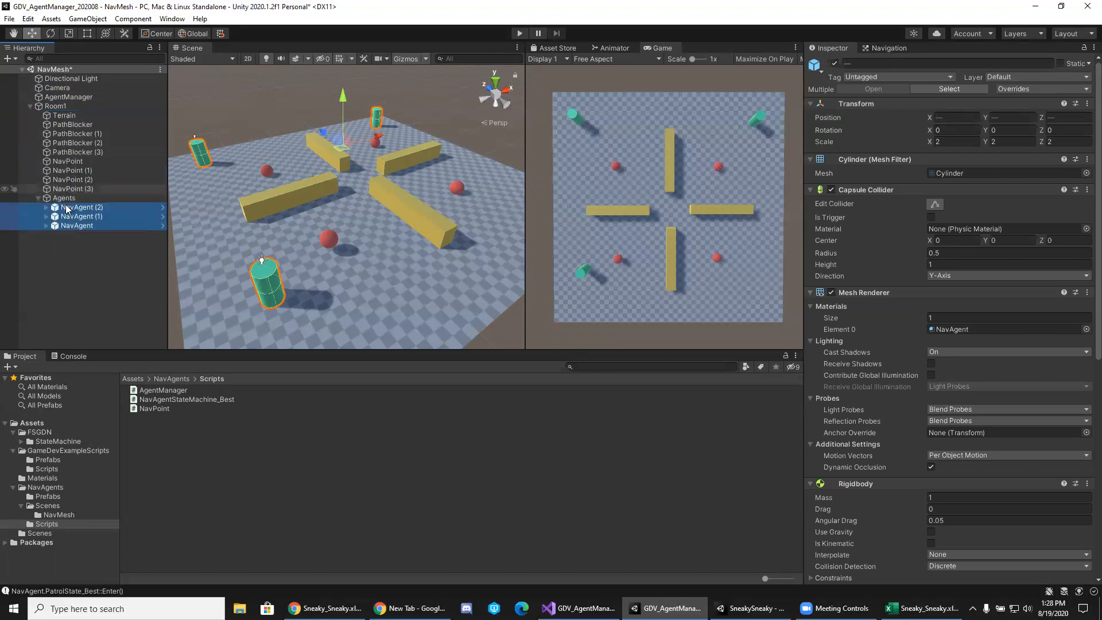
Create an empty object at the root of the scene and name it NavPoints.
right_click(62, 256)
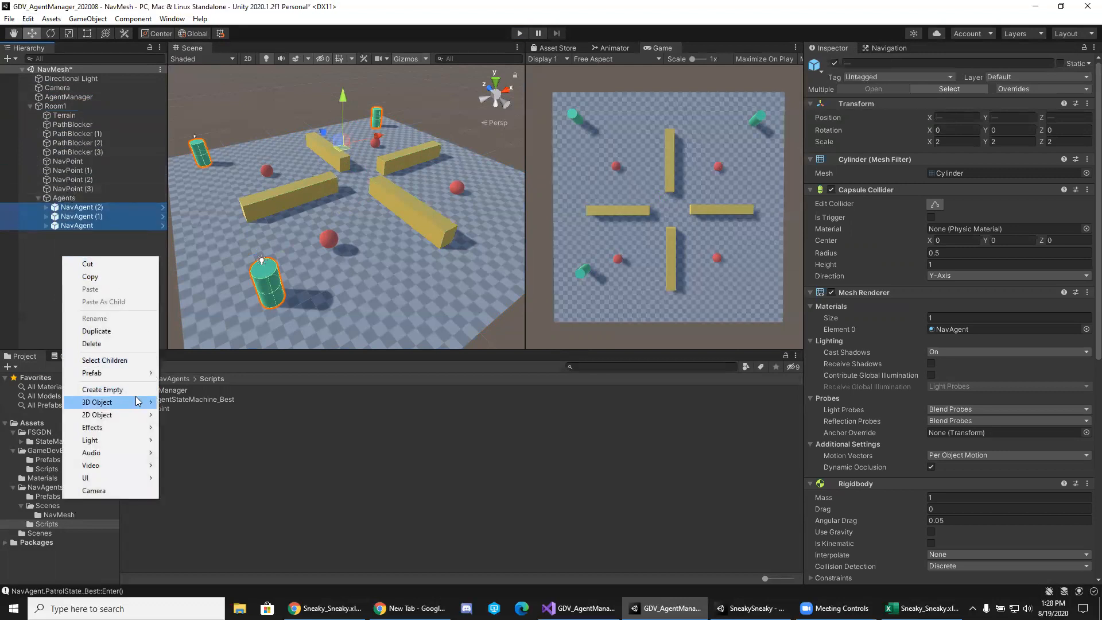
left_click(100, 390)
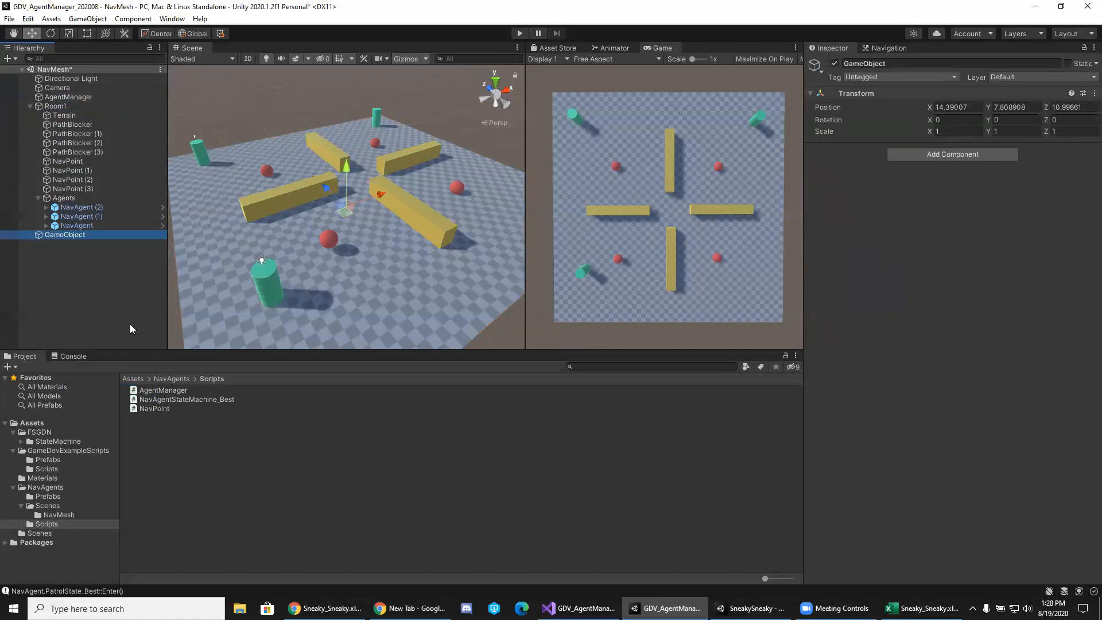
left_click(85, 235)
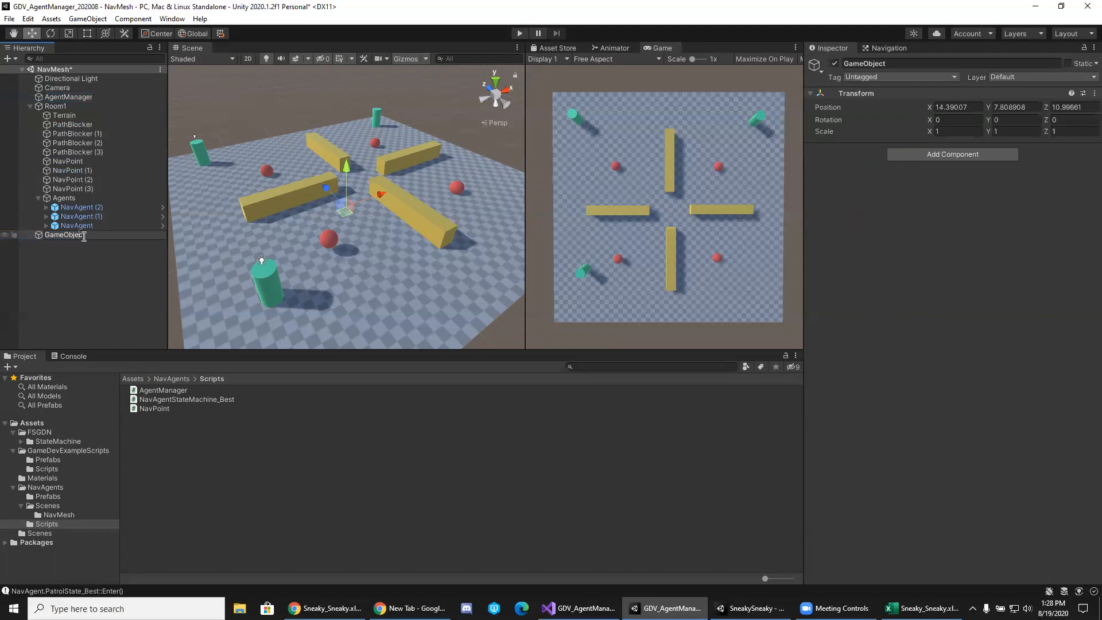
type("NavPoints")
key("Return")
Move NavPoint, NavPoint (1), NavPoint (2) and NavPoint (3) out of Room1 into the NavPoints object.
left_click(67, 161)
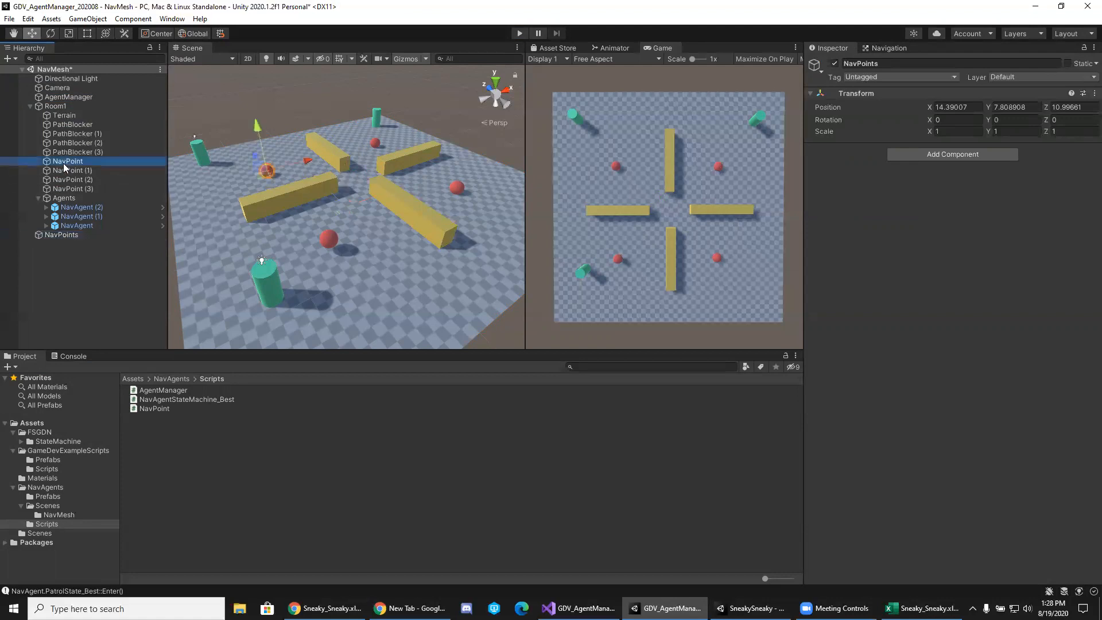
left_click(72, 189, "shift")
left_click_drag(67, 179, 72, 237)
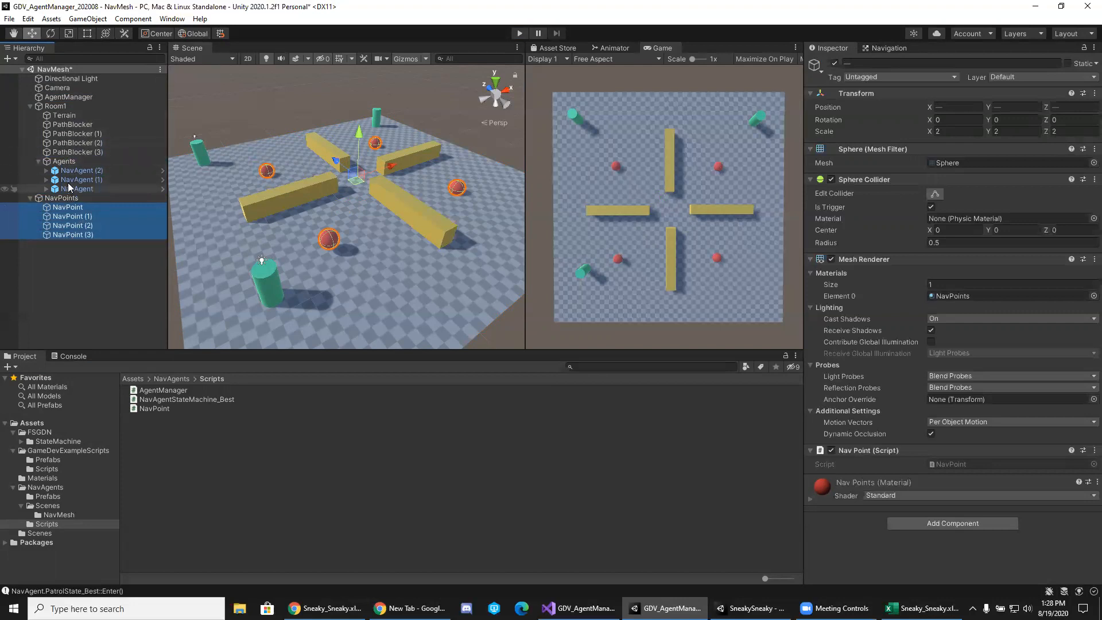
Examine the Terrain and the four PathBlocker objects that are still ungrouped in Room1.
left_click(70, 124)
left_click(67, 134)
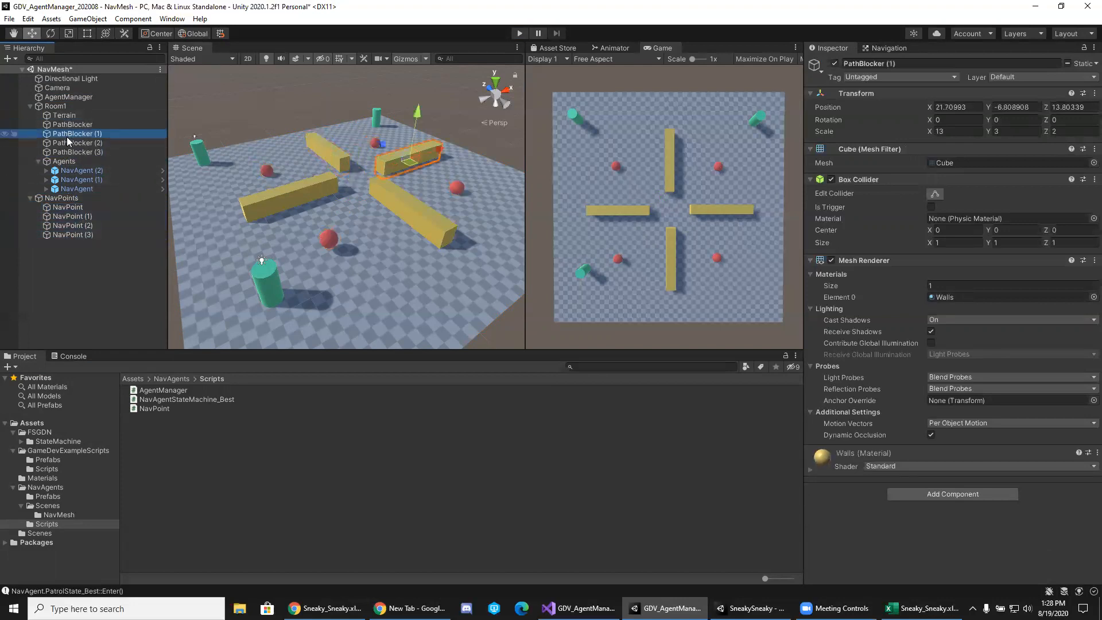
left_click(68, 153)
left_click(63, 118)
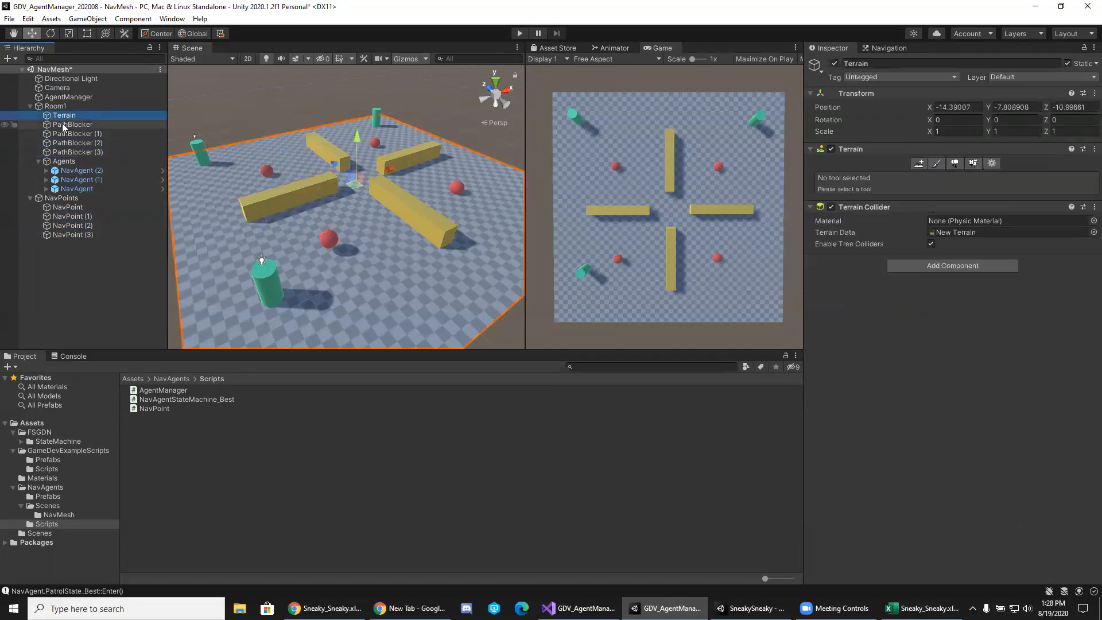
left_click(64, 125)
left_click(67, 134)
left_click(66, 143)
left_click(66, 153)
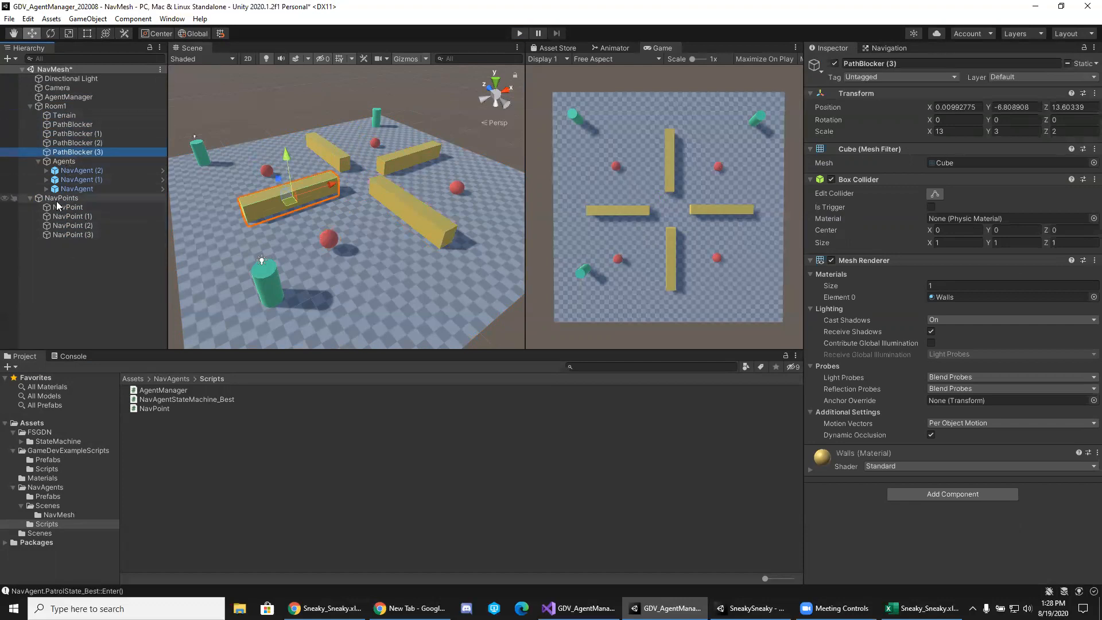
Make the NavPoints group a child of Room1.
left_click(47, 107)
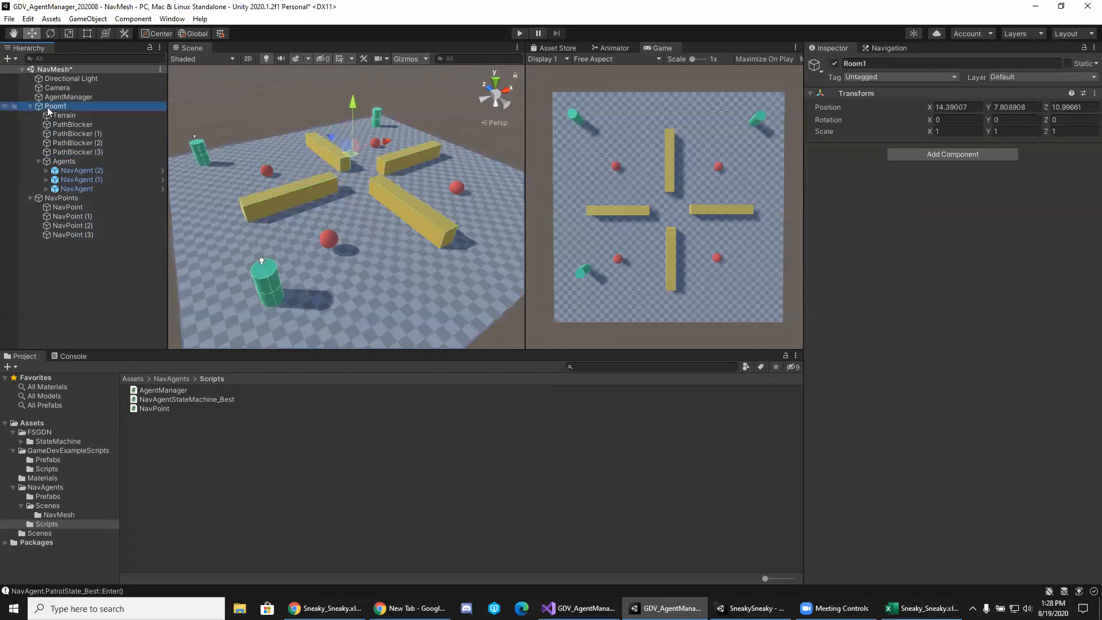
left_click(30, 106)
left_click_drag(53, 107, 55, 108)
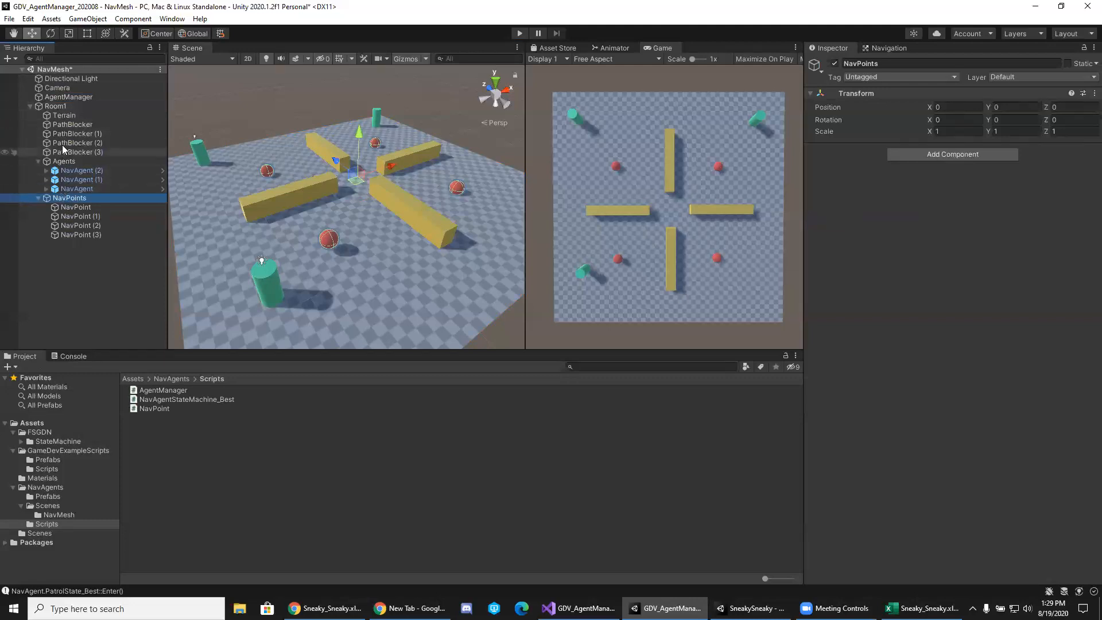
Create an empty child object inside Room1 and name it LevelGeo.
left_click(65, 108)
right_click(66, 109)
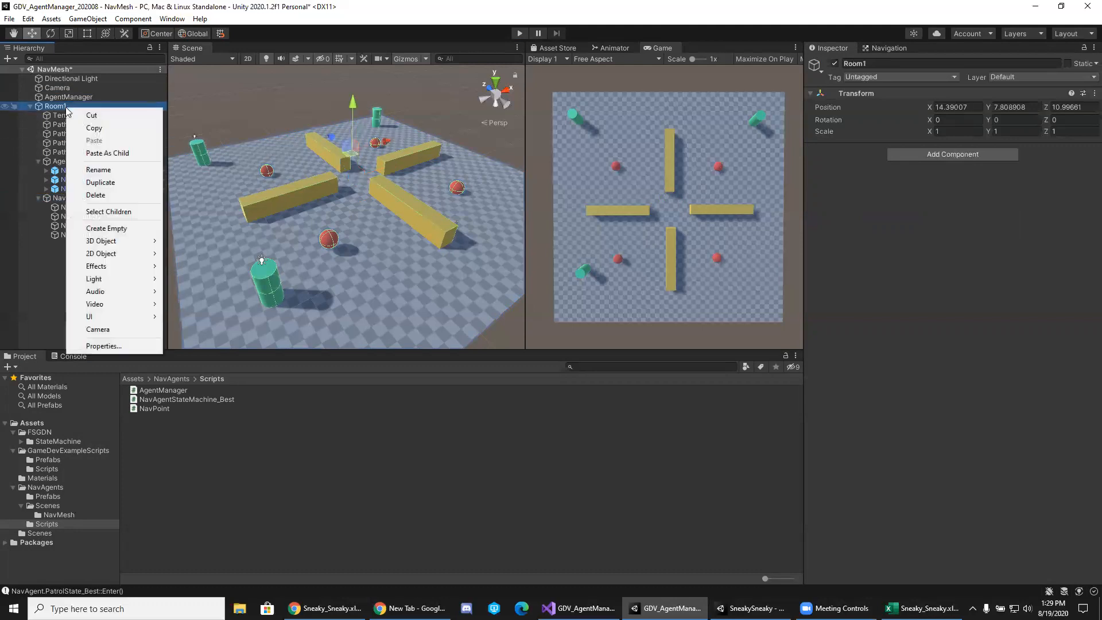
left_click(131, 229)
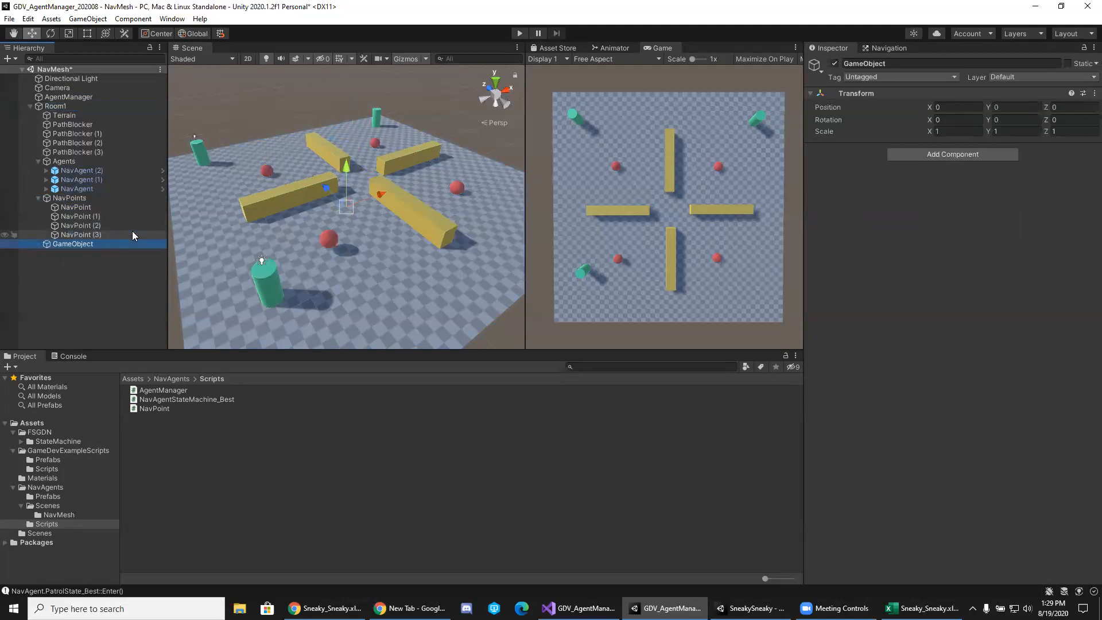
key("e")
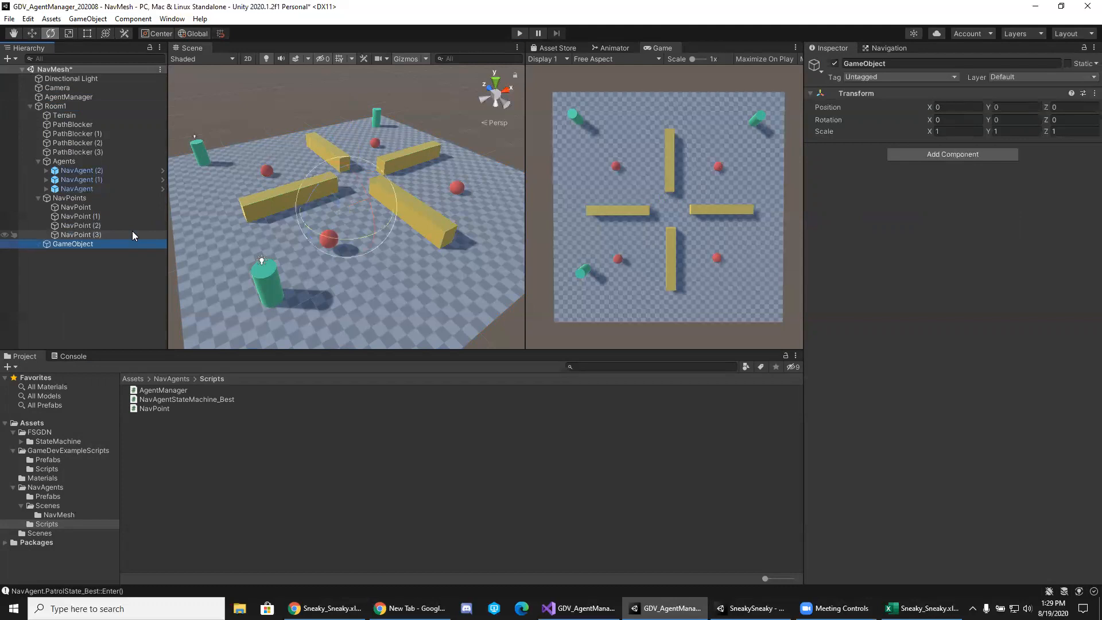
left_click(64, 245)
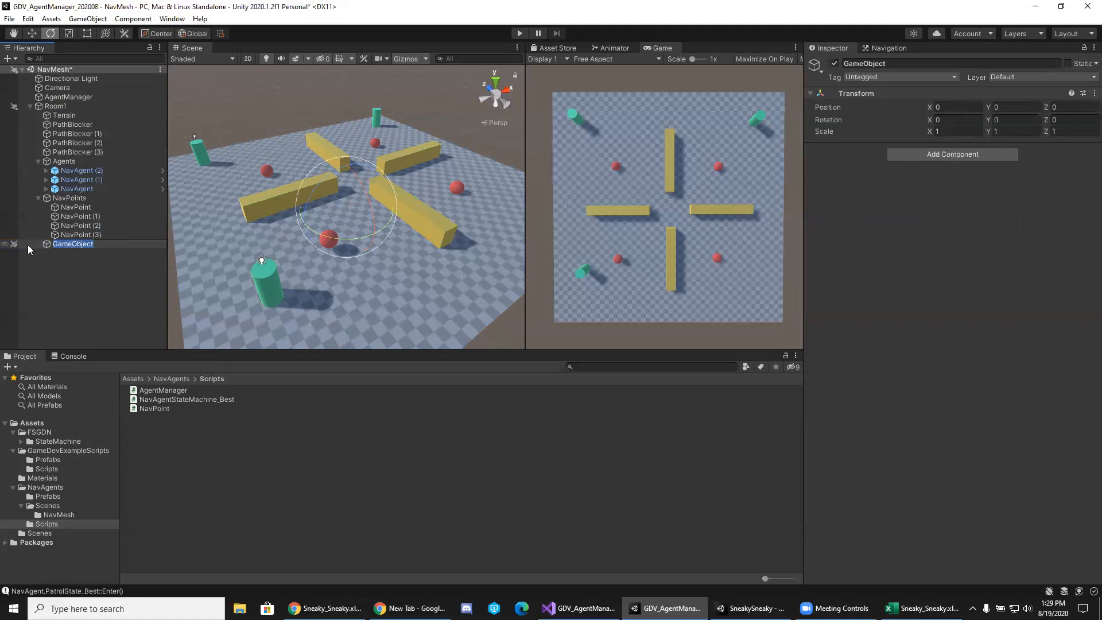
type("LevelGeo")
key("Return")
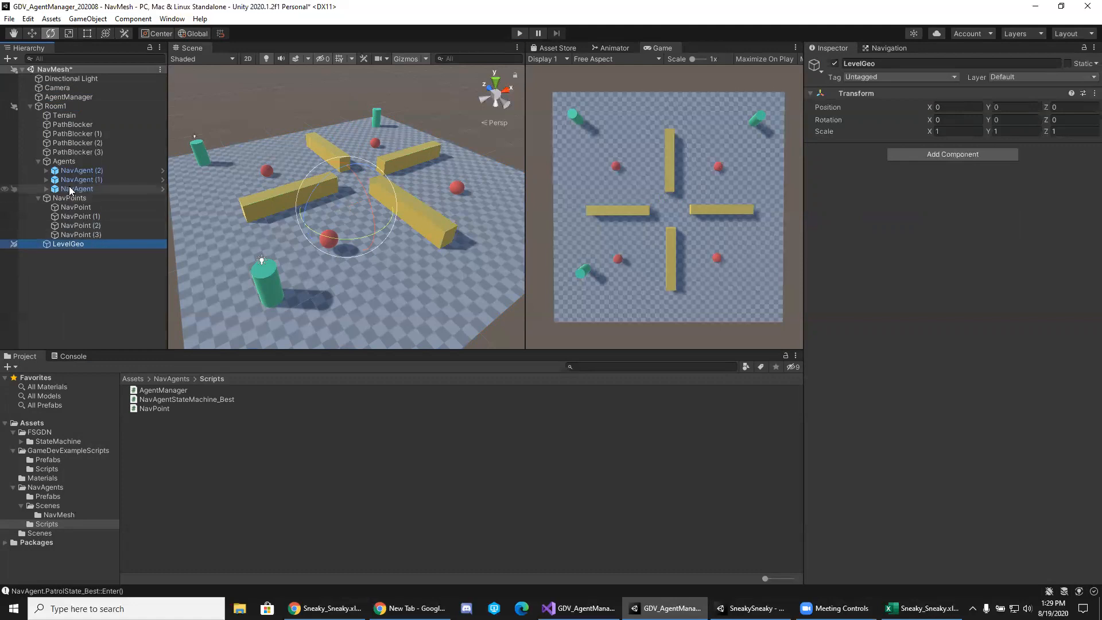
Move the Terrain and all four PathBlocker objects into the LevelGeo object under Room1.
key("r")
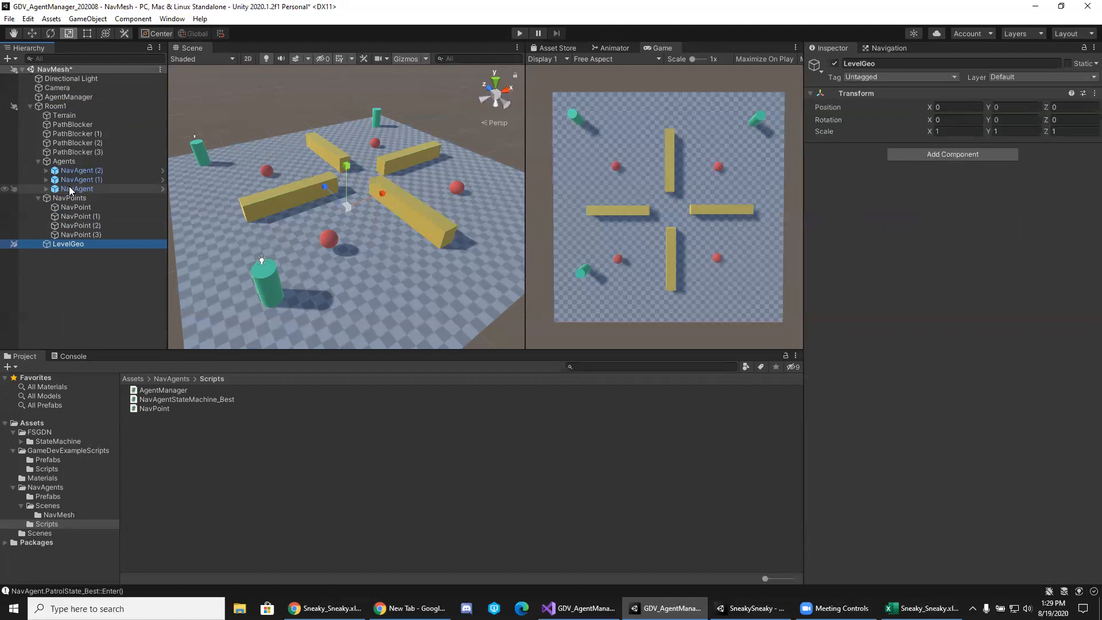
left_click(74, 143)
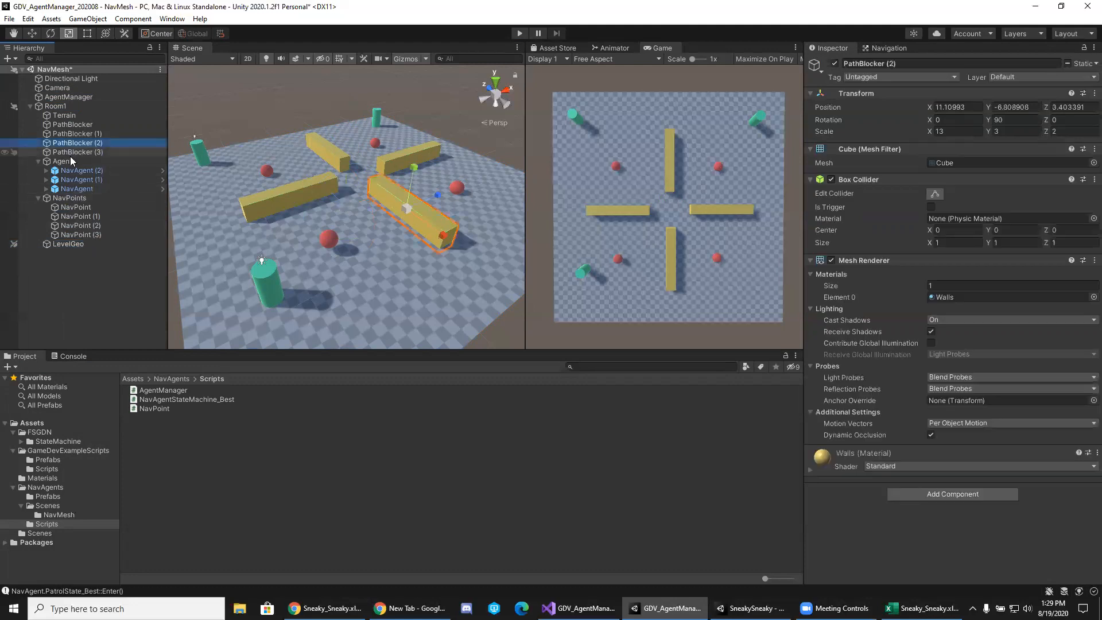
left_click(75, 116, "shift")
left_click_drag(75, 119, 73, 249)
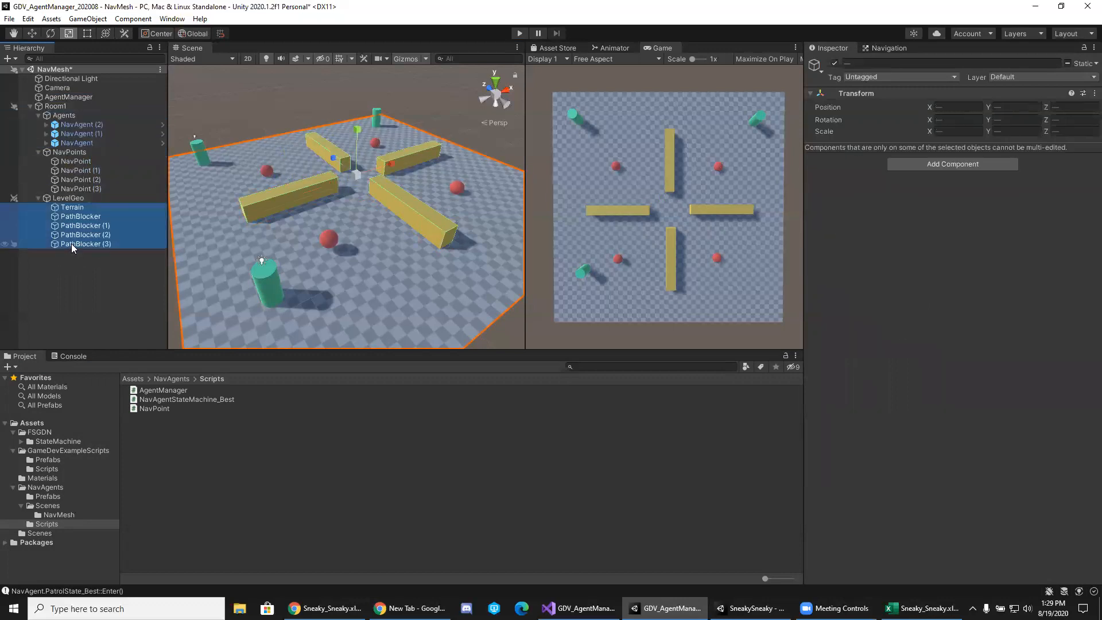
Review the contents of the Agents, NavPoints and LevelGeo groups, and collapse Room1 in the hierarchy.
left_click(52, 118)
key("Down")
key("Down")
key("Down")
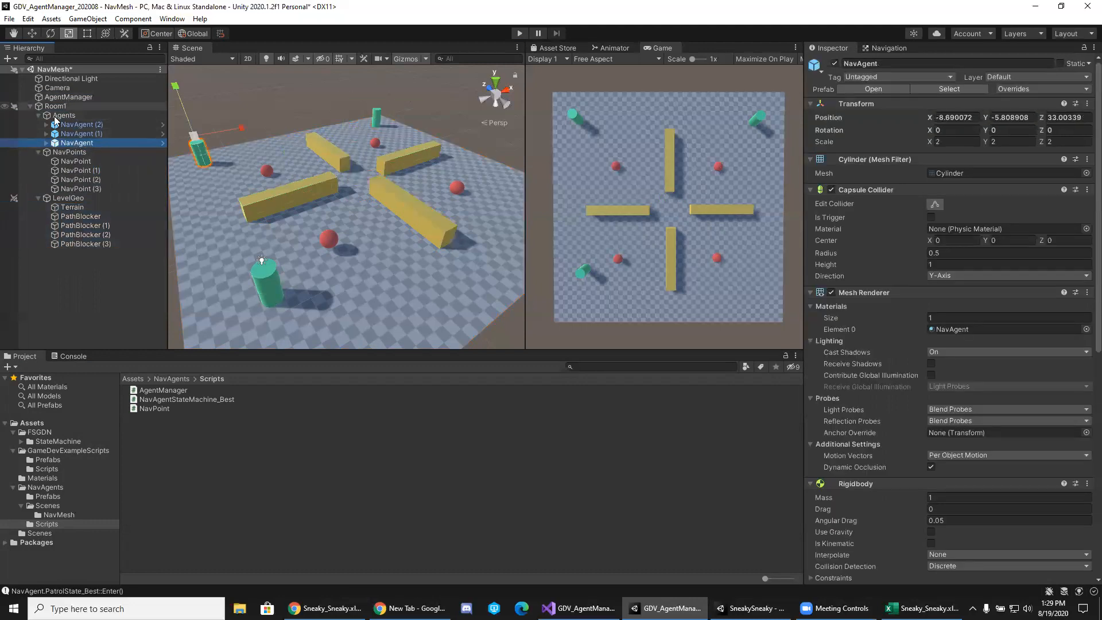
left_click(68, 181)
left_click(80, 243)
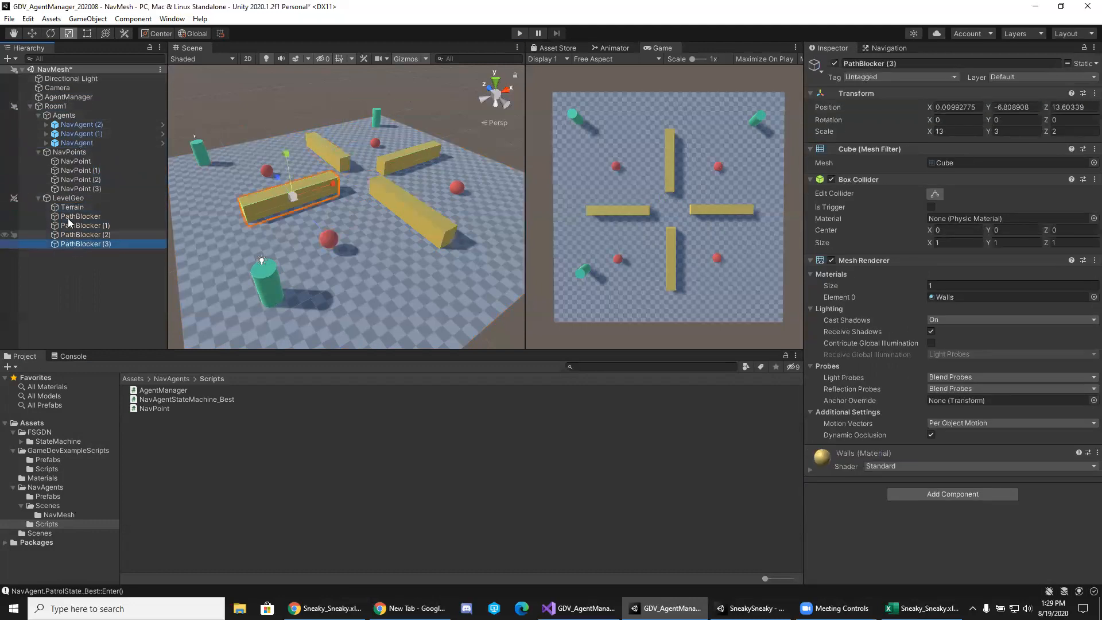
left_click(72, 179)
left_click(68, 152)
left_click(75, 125)
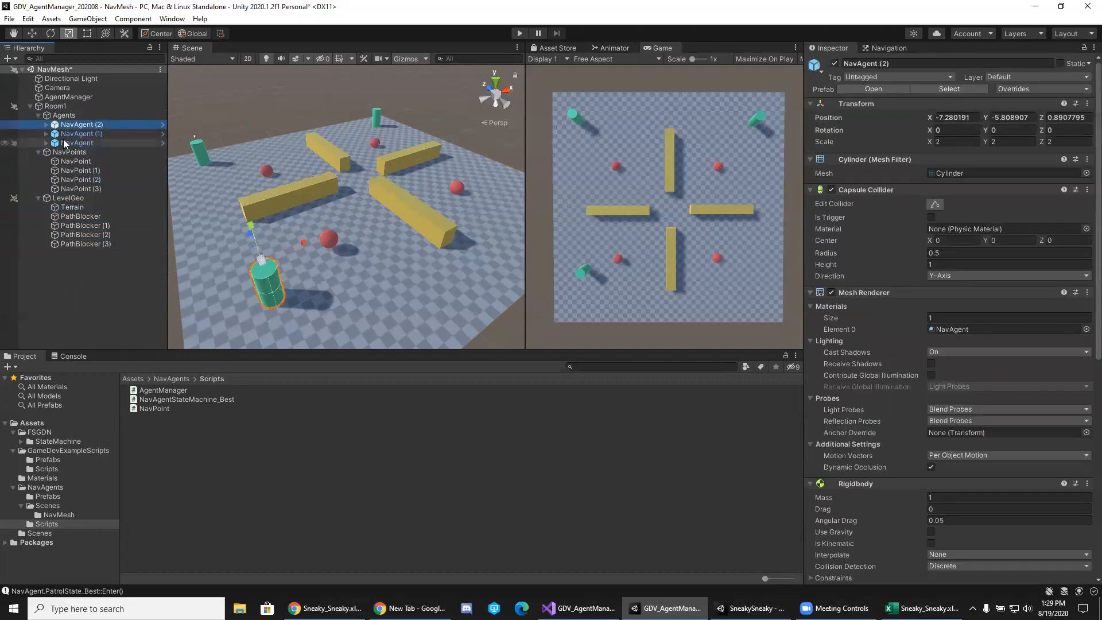
left_click(67, 197)
left_click(74, 217)
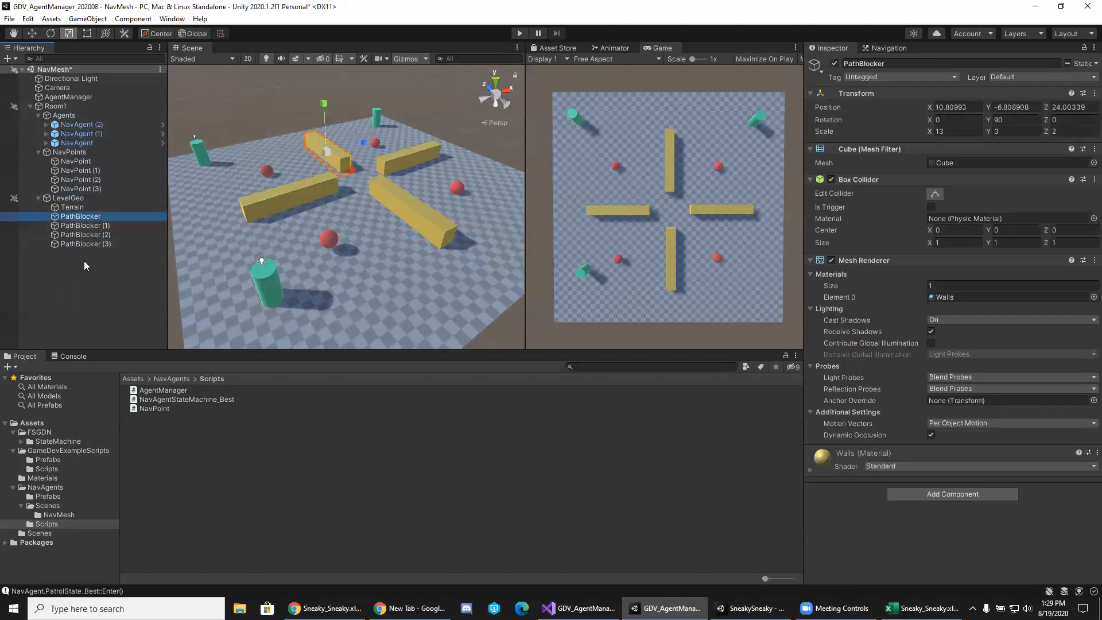
left_click(80, 225)
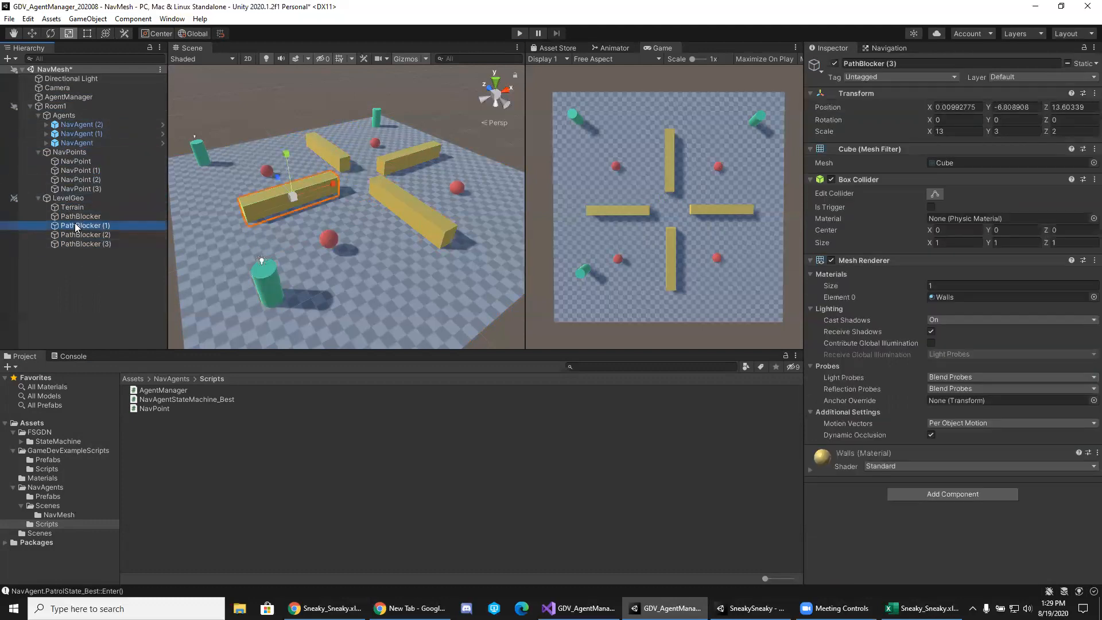
left_click(29, 105)
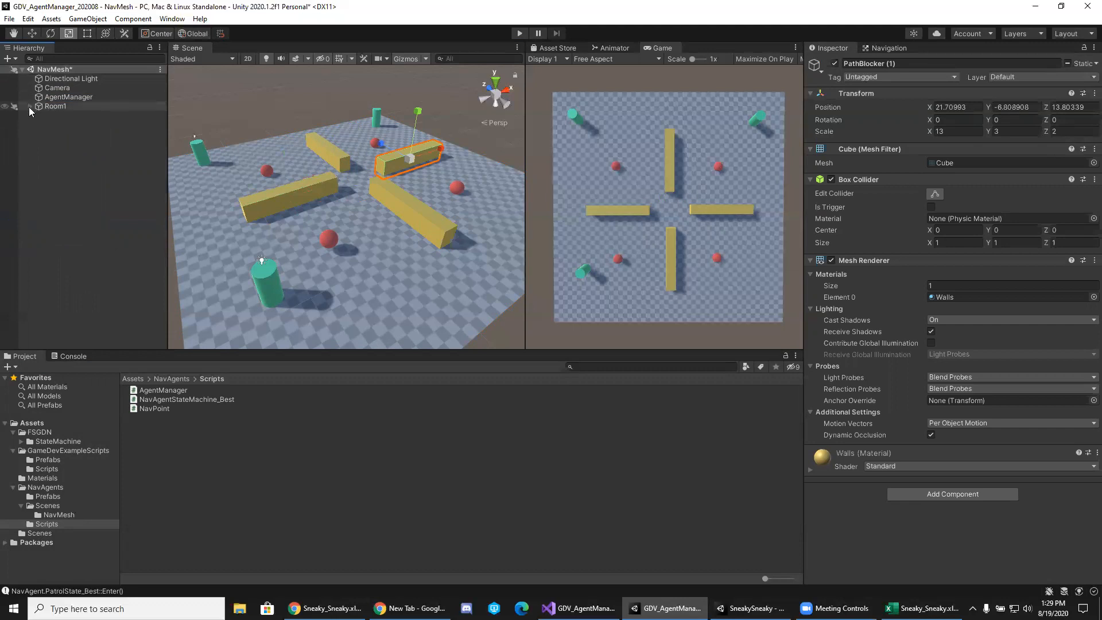
left_click(72, 159)
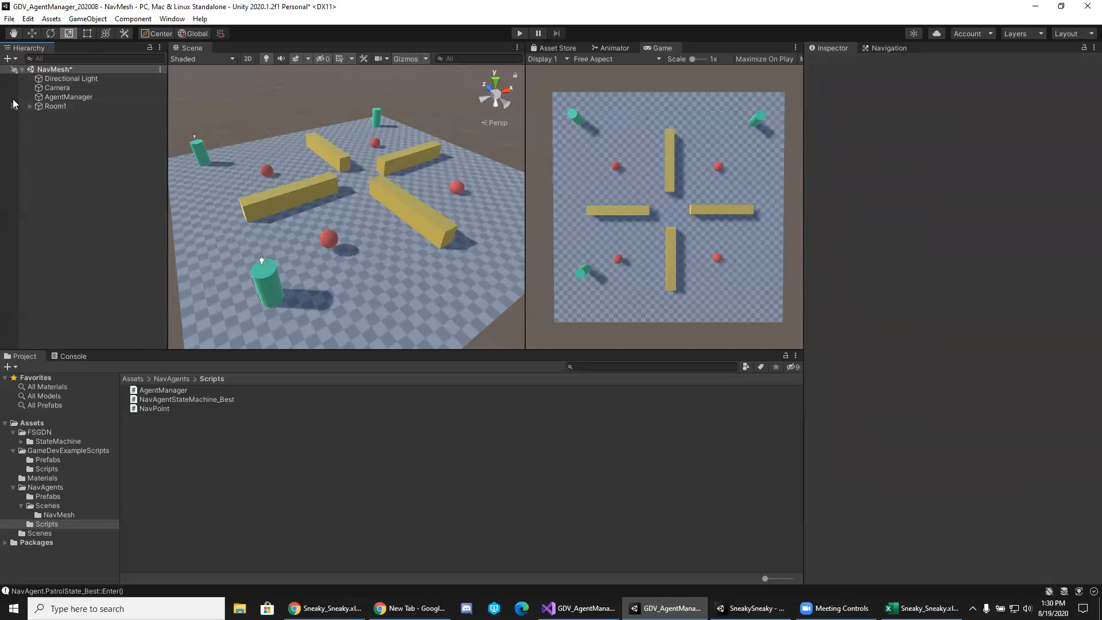
Create an empty object at the root of the scene and name it Player.
left_click(40, 109)
left_click(52, 135)
right_click(44, 140)
left_click(95, 260)
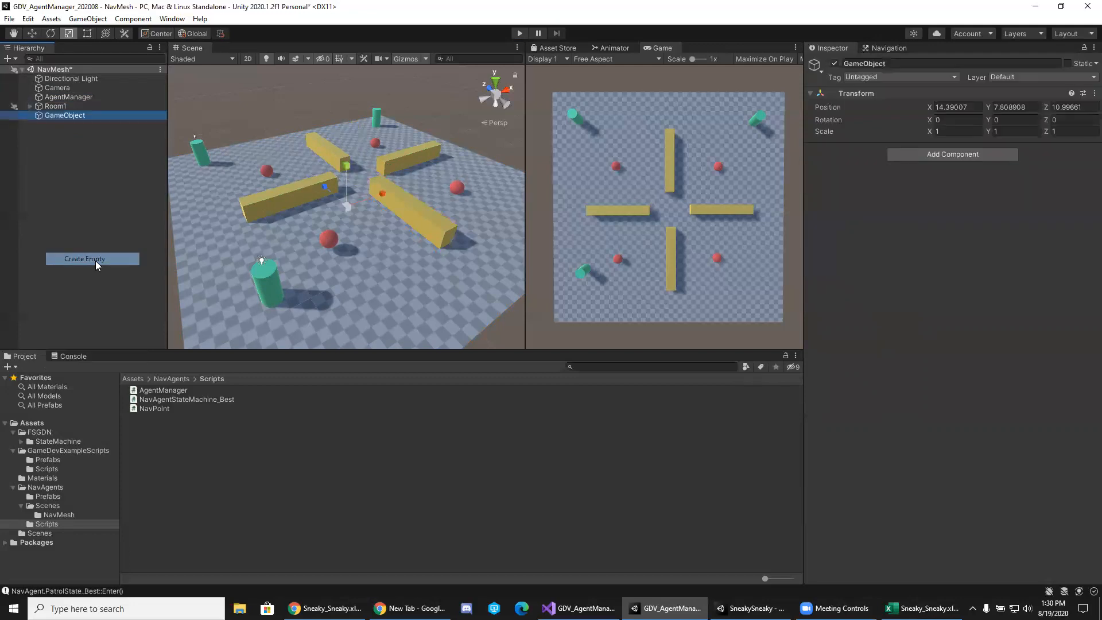
left_click(873, 64)
left_click_drag(878, 68, 843, 64)
key("BackSpace")
type("Player")
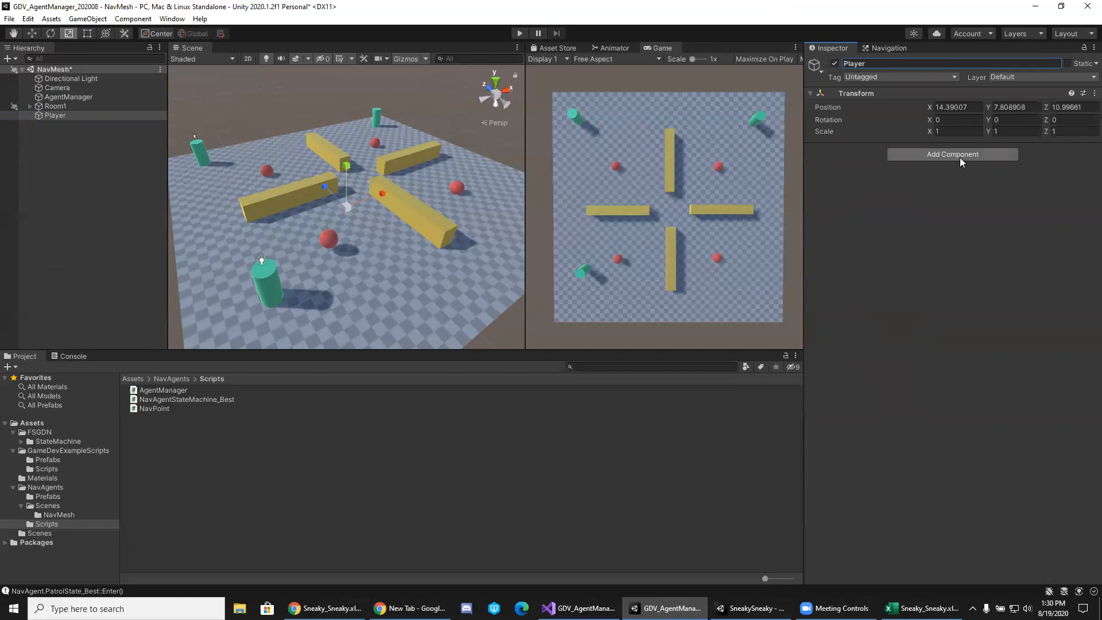
Delete the empty Player object and create a 3D Capsule at the root of the scene instead.
left_click(58, 116)
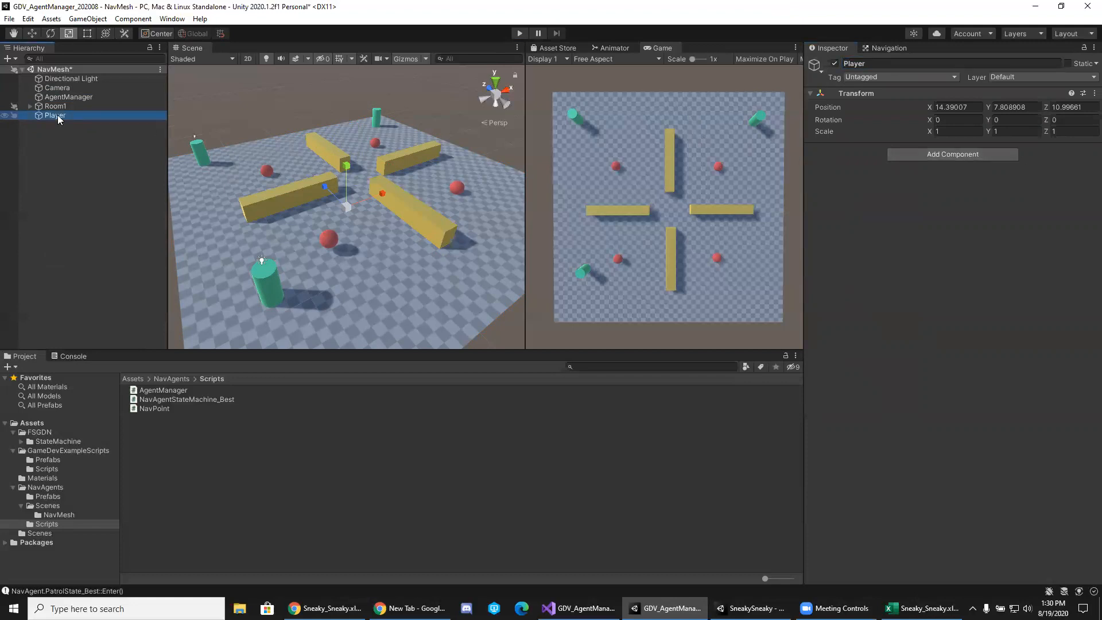
right_click(57, 115)
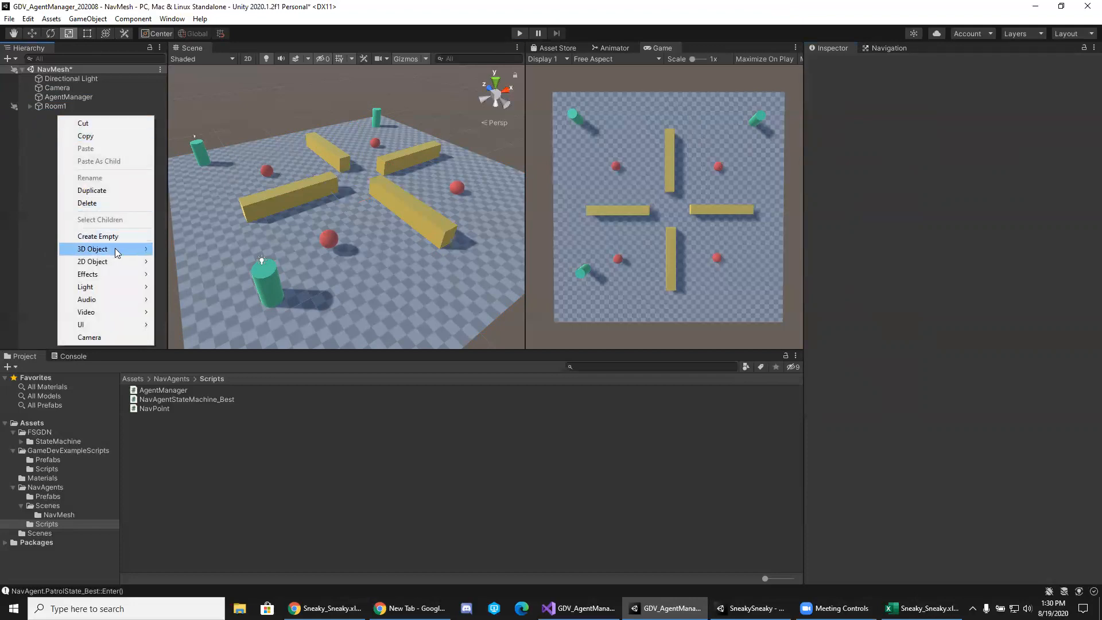
mouse_move(117, 252)
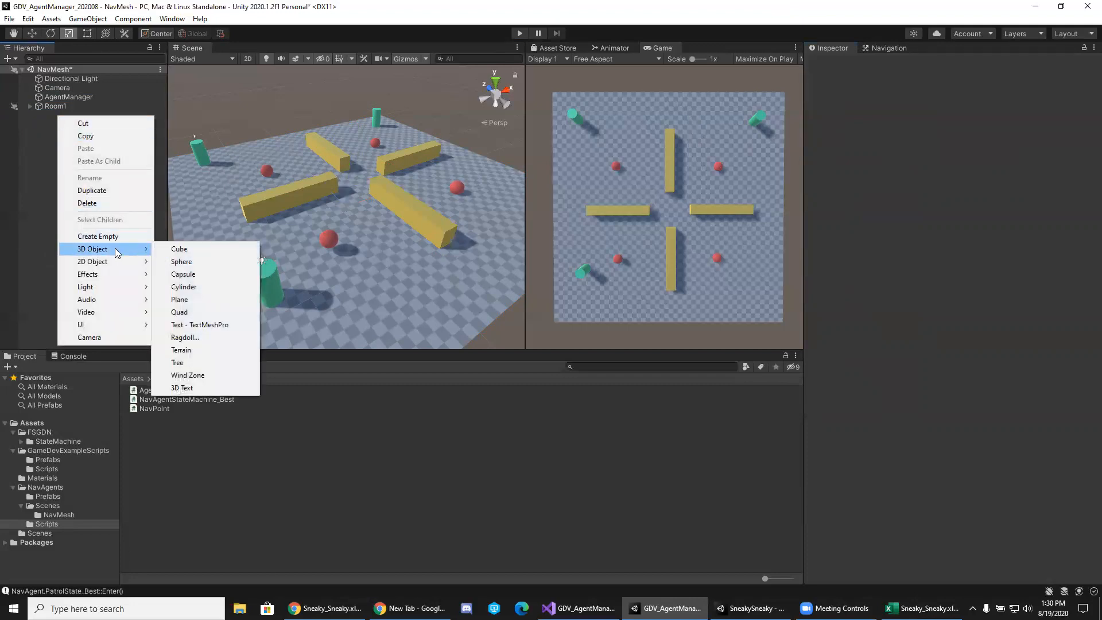
left_click(213, 278)
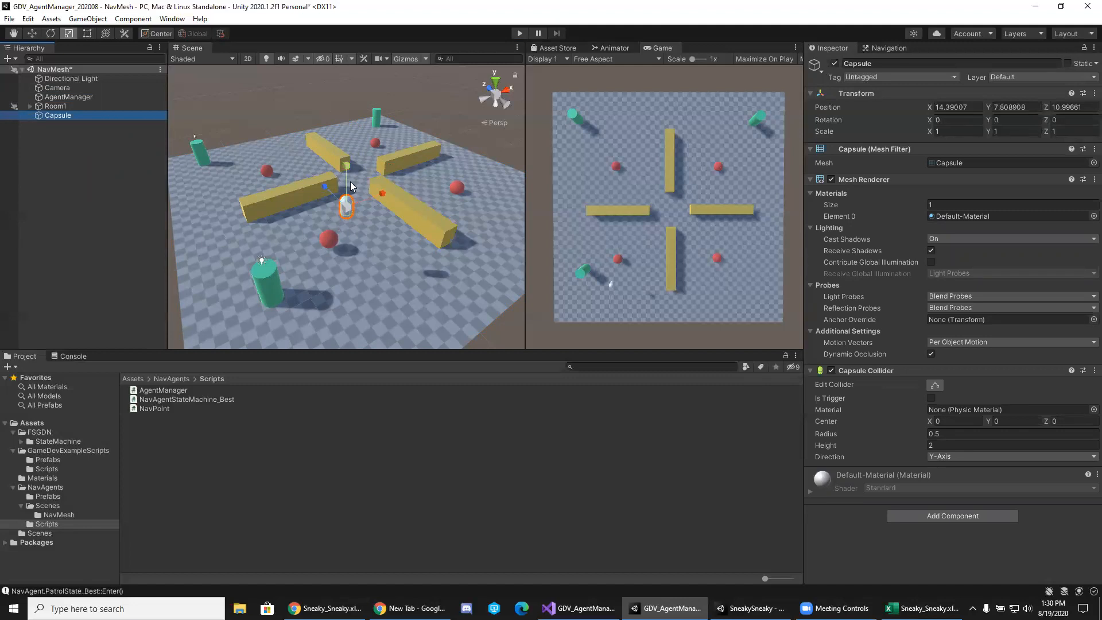
Set the capsule's scale to 2 on the X, Y and Z axes.
key("e")
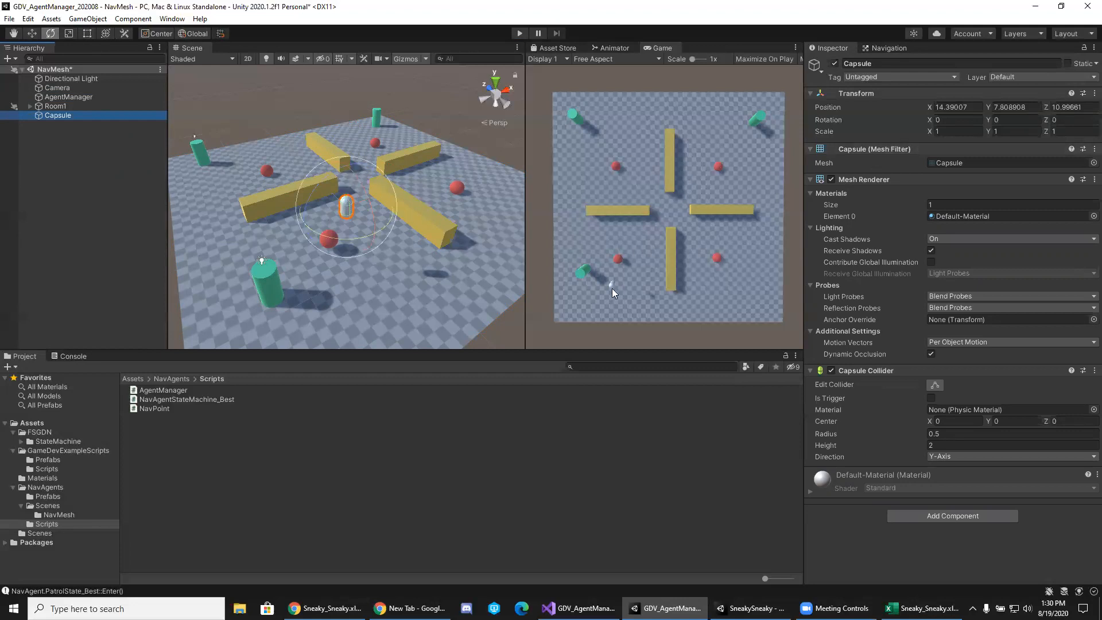
left_click(951, 130)
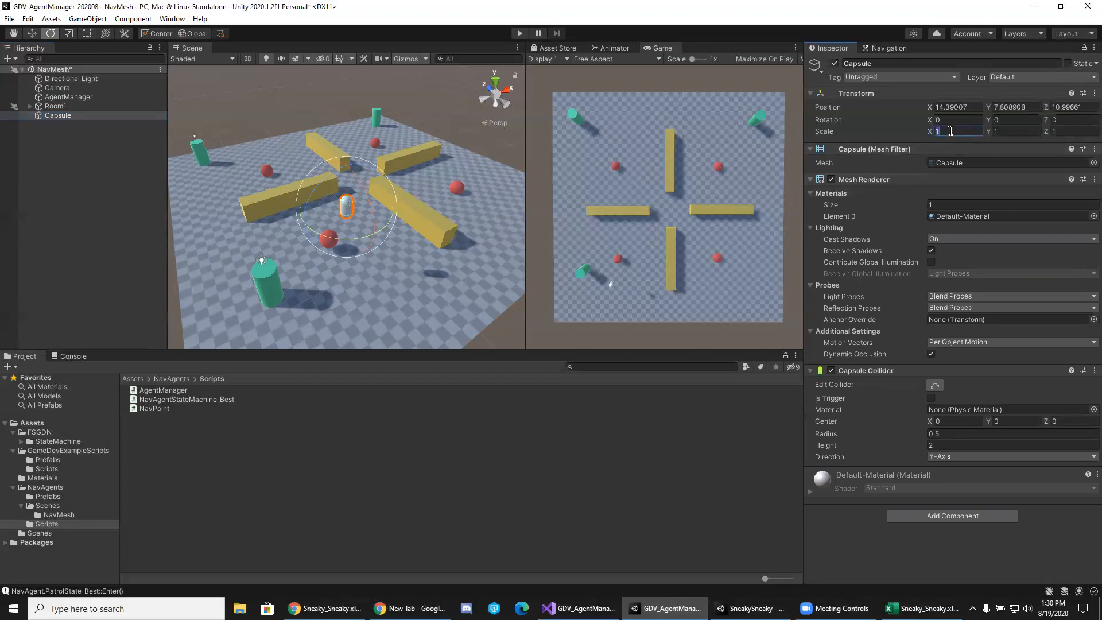
type("2")
left_click(1002, 132)
type("25")
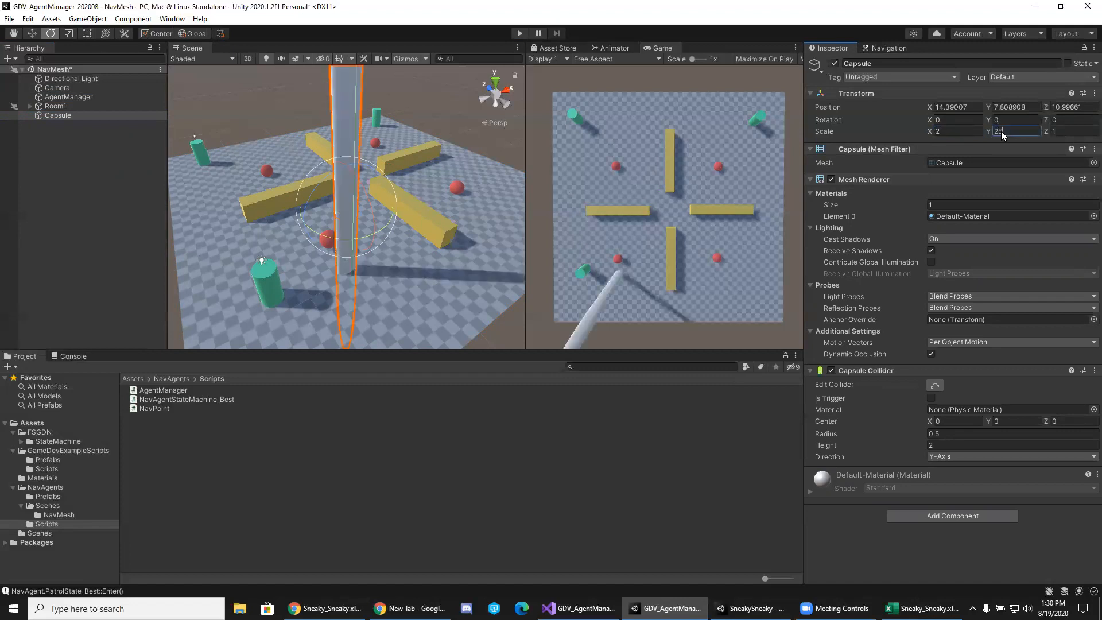
key("BackSpace")
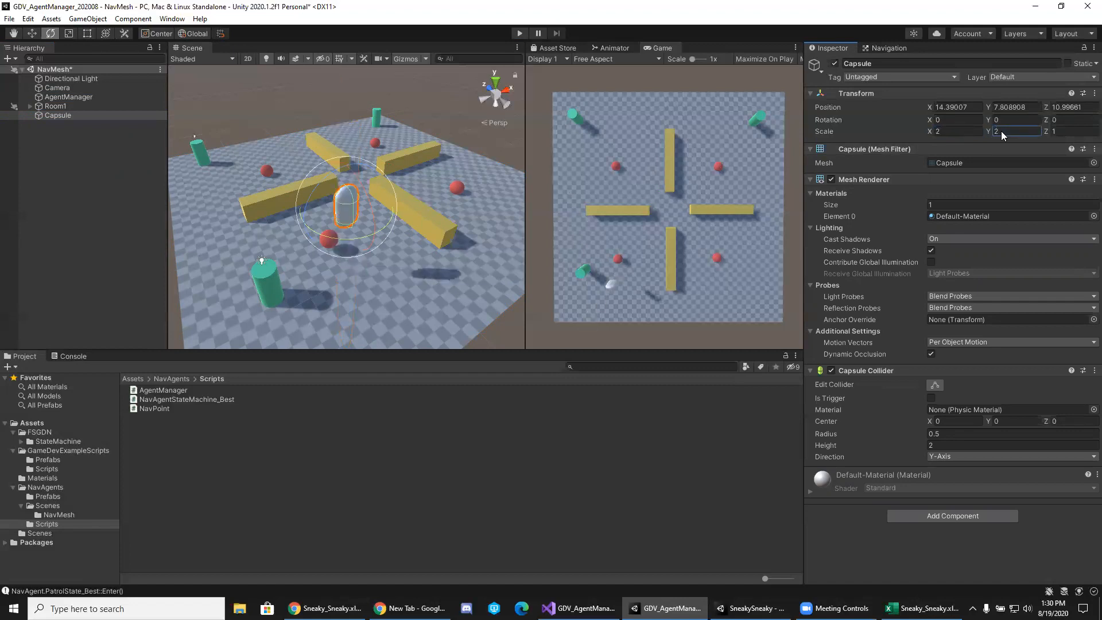
left_click(1059, 132)
type("2")
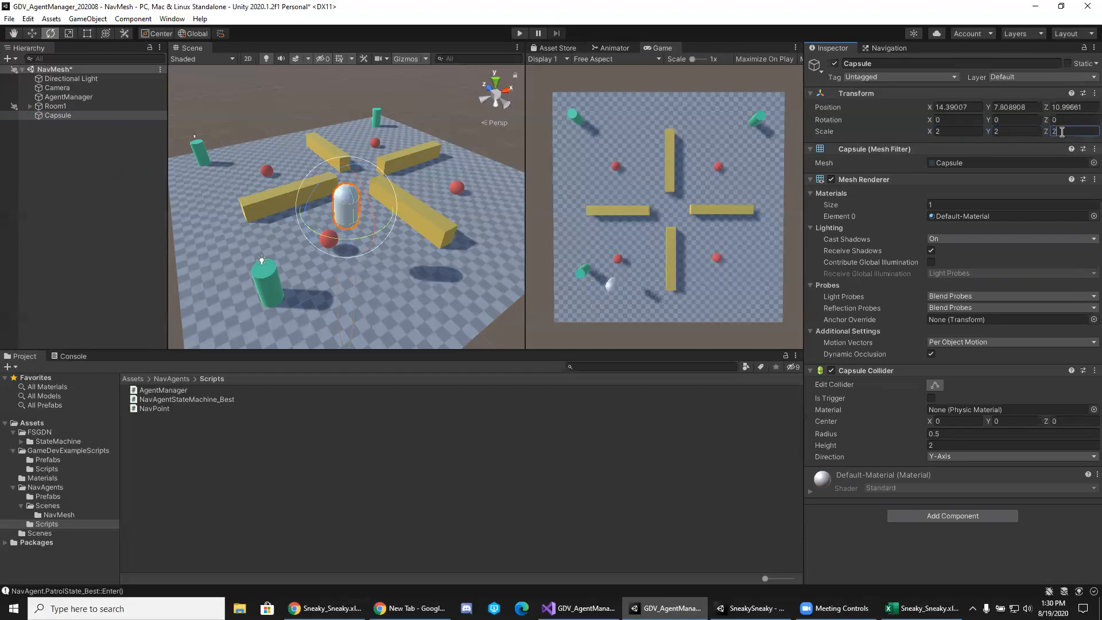
Raise the capsule so it rests on the floor by setting its Y position to 2.
left_click(1016, 106)
type("1")
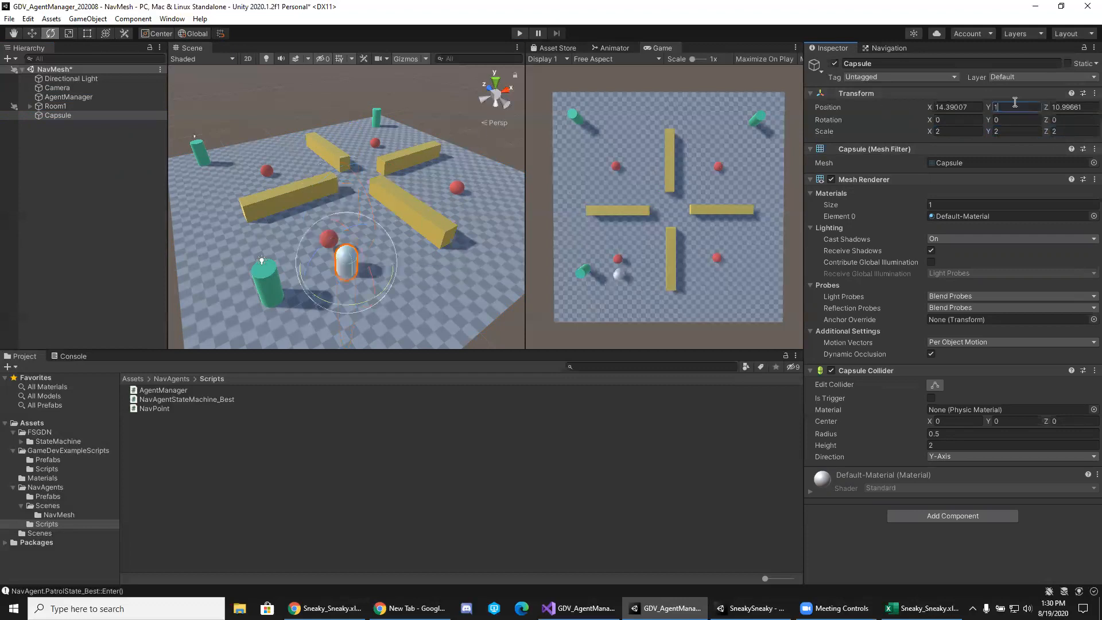
right_click_drag(406, 227, 474, 210)
key("w")
left_click(1013, 107)
type("2")
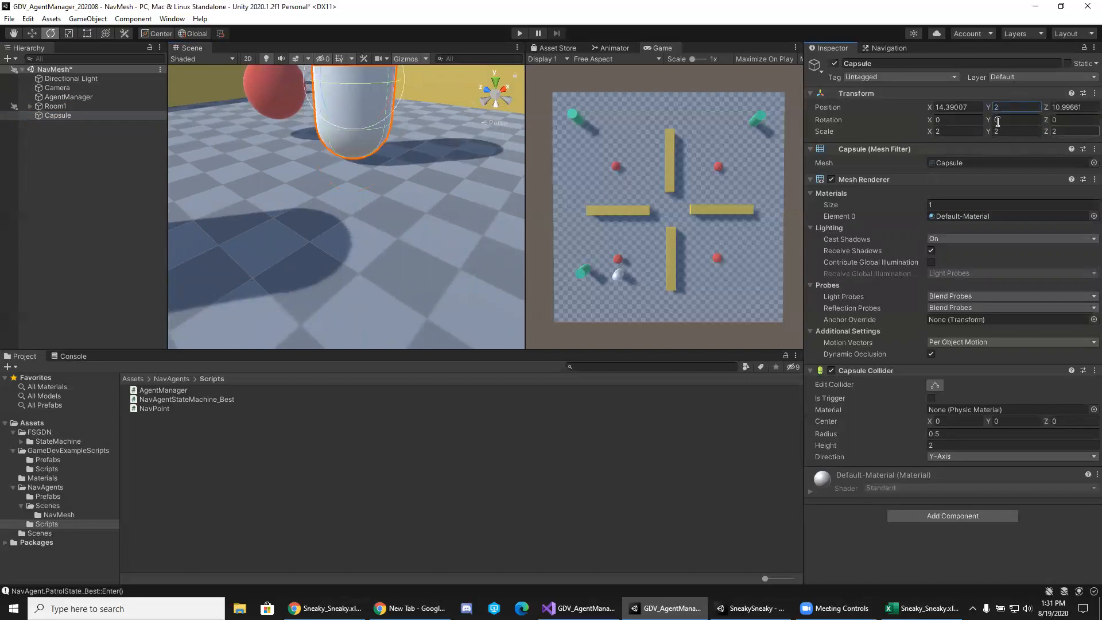
Move the capsule to the empty corner of the floor, at about X 43.1 and Z 5.91.
right_click_drag(468, 168, 358, 222)
key("s")
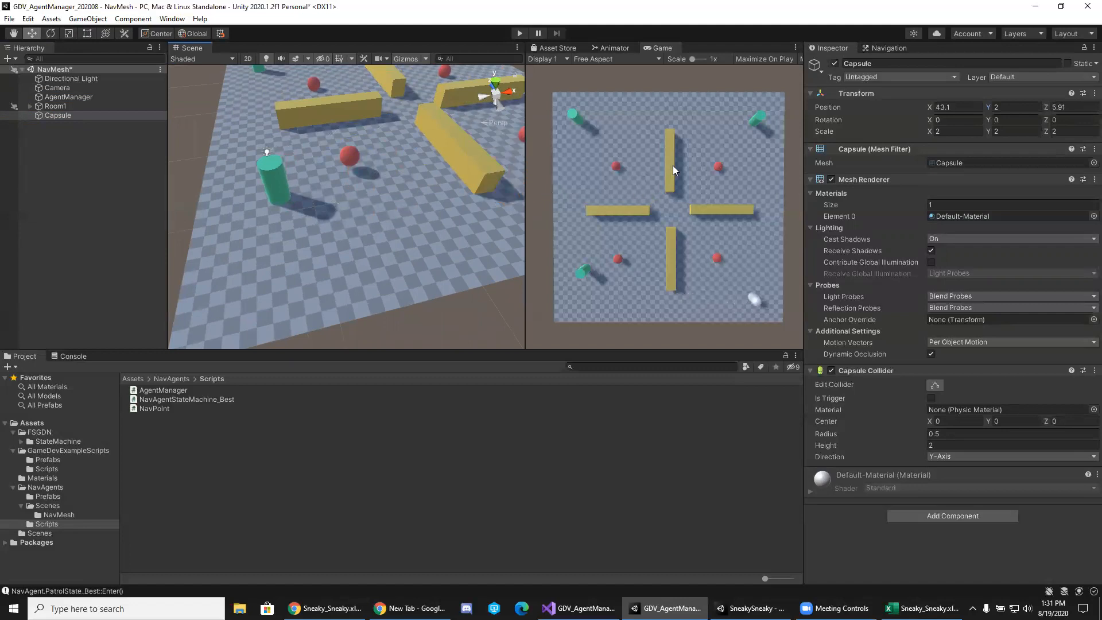
right_click_drag(396, 232, 350, 235)
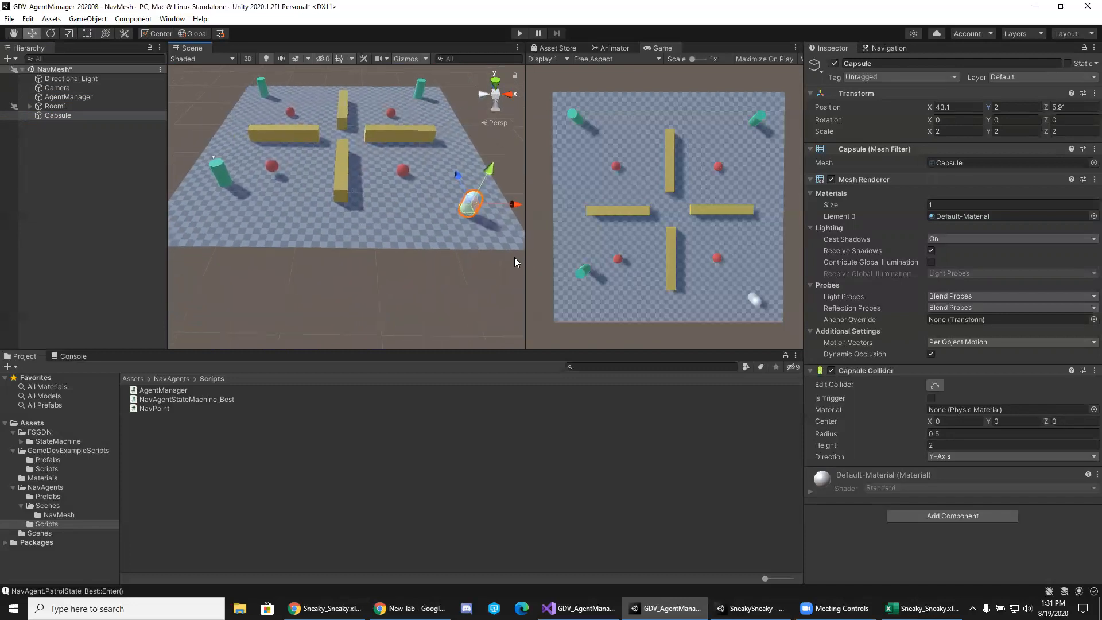
Rename the Capsule object to Player and leave it without additional components.
left_click(54, 116)
left_click(59, 116)
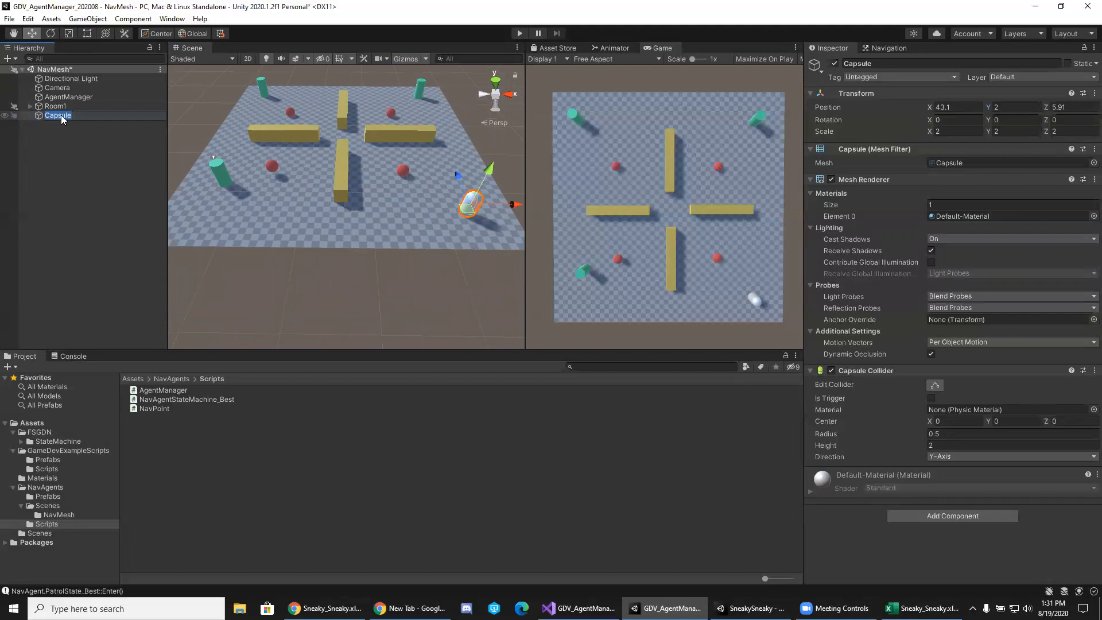
type("Player")
key("Return")
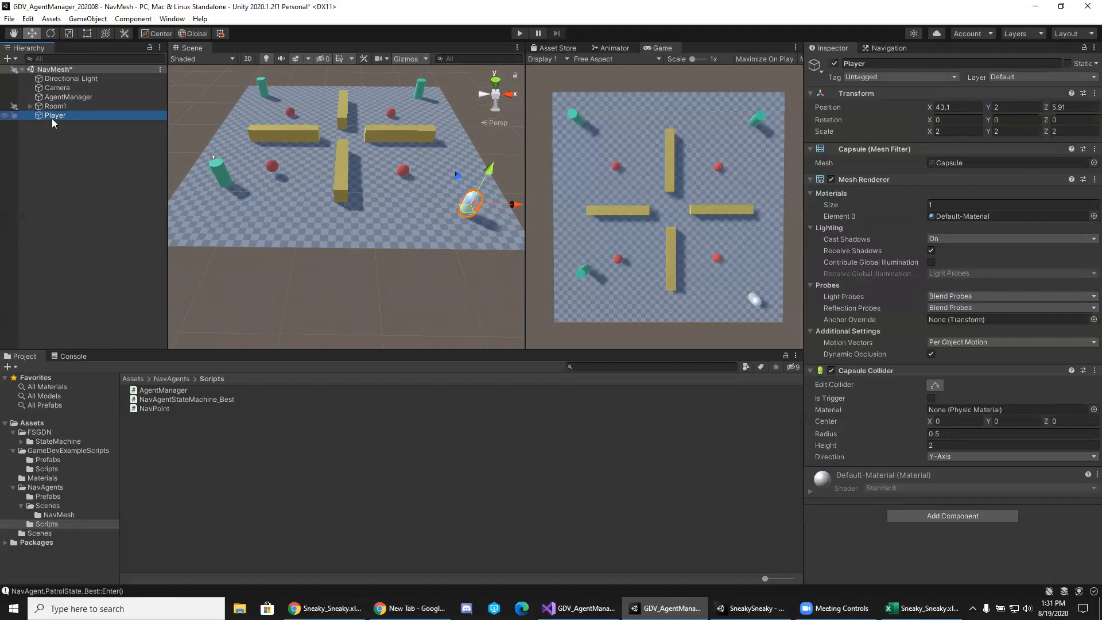
left_click(950, 516)
left_click(491, 496)
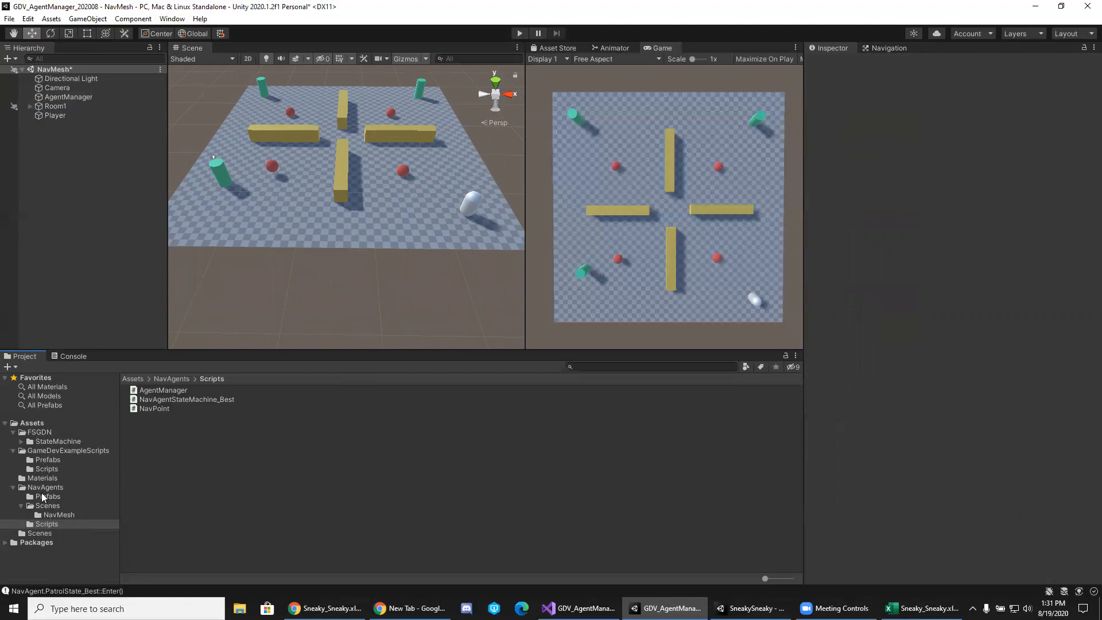
Create a personal folder directly under Assets, named with the developer's first initial and surname.
left_click(29, 424)
right_click(26, 427)
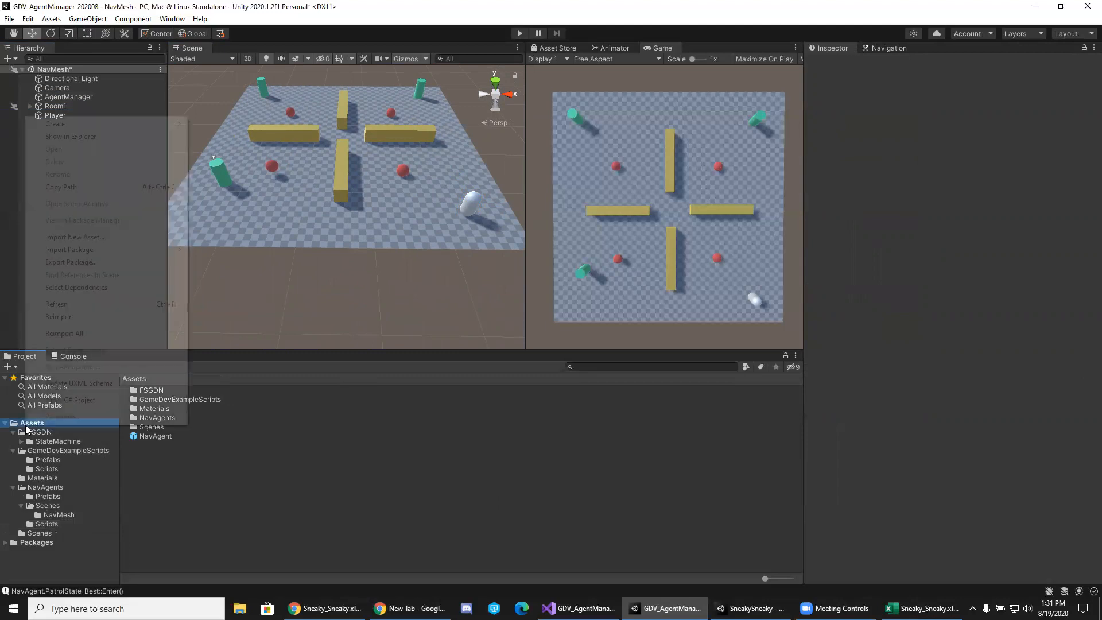
mouse_move(121, 127)
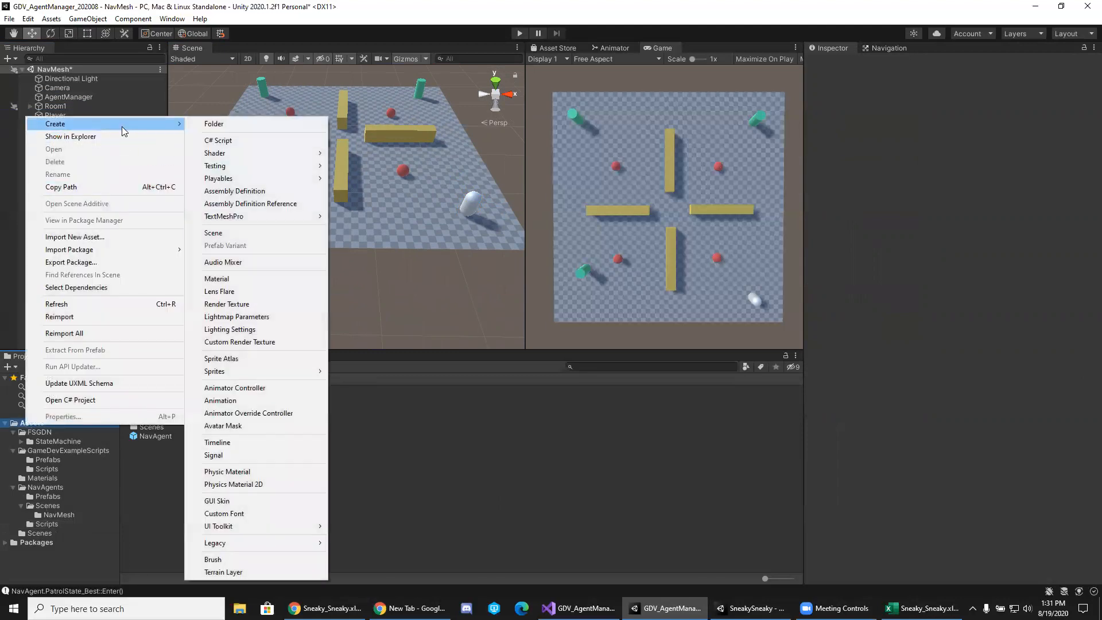
left_click(235, 128)
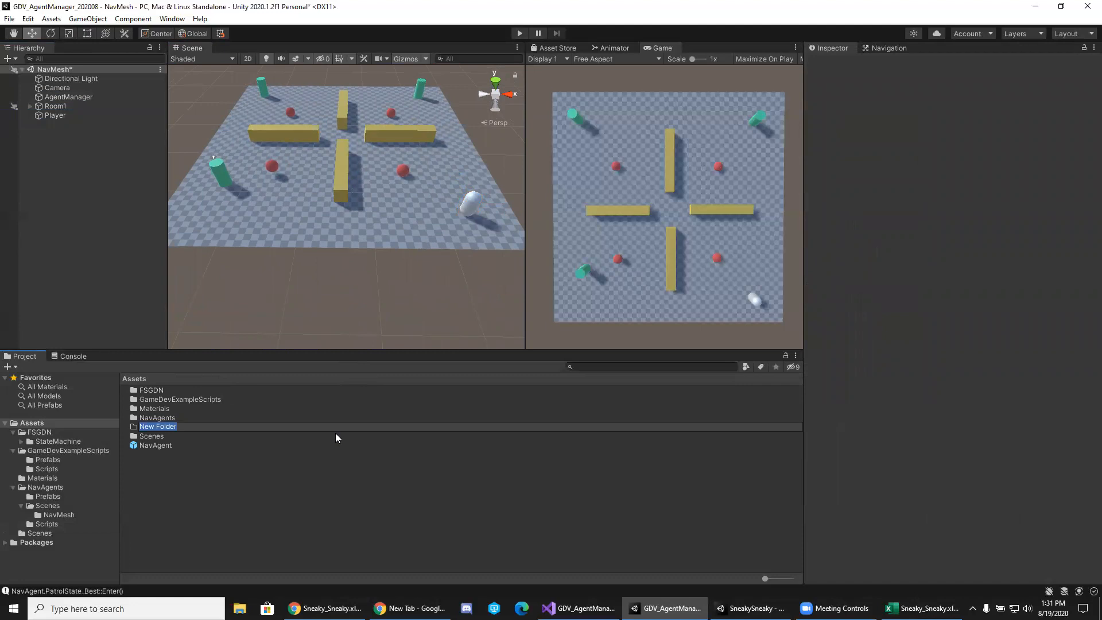
type("JMurphy")
key("Return")
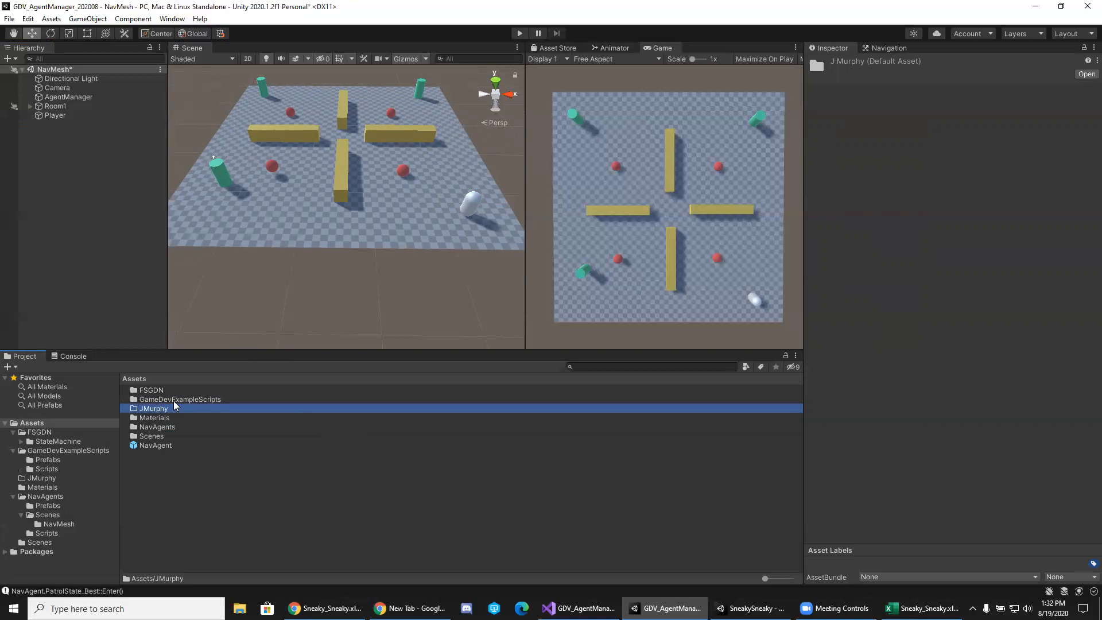
Move the FSGDN folder from Assets into the developer's personal folder.
left_click(154, 392)
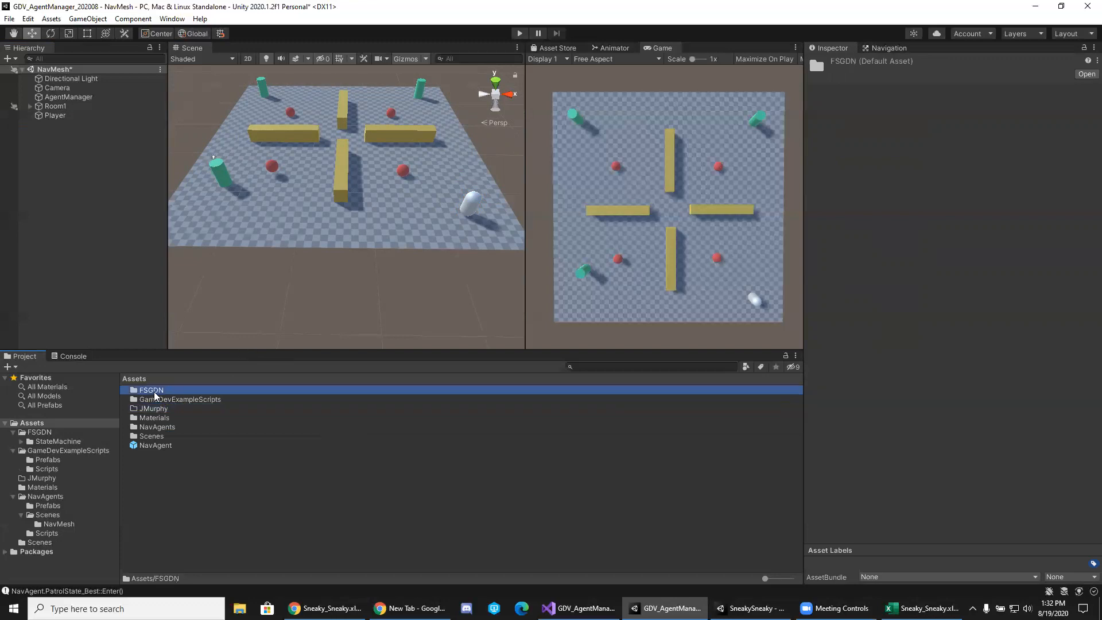
mouse_move(152, 396)
left_mouse_down()
mouse_move(166, 424)
mouse_move(167, 410)
left_mouse_up()
key("alt+Tab")
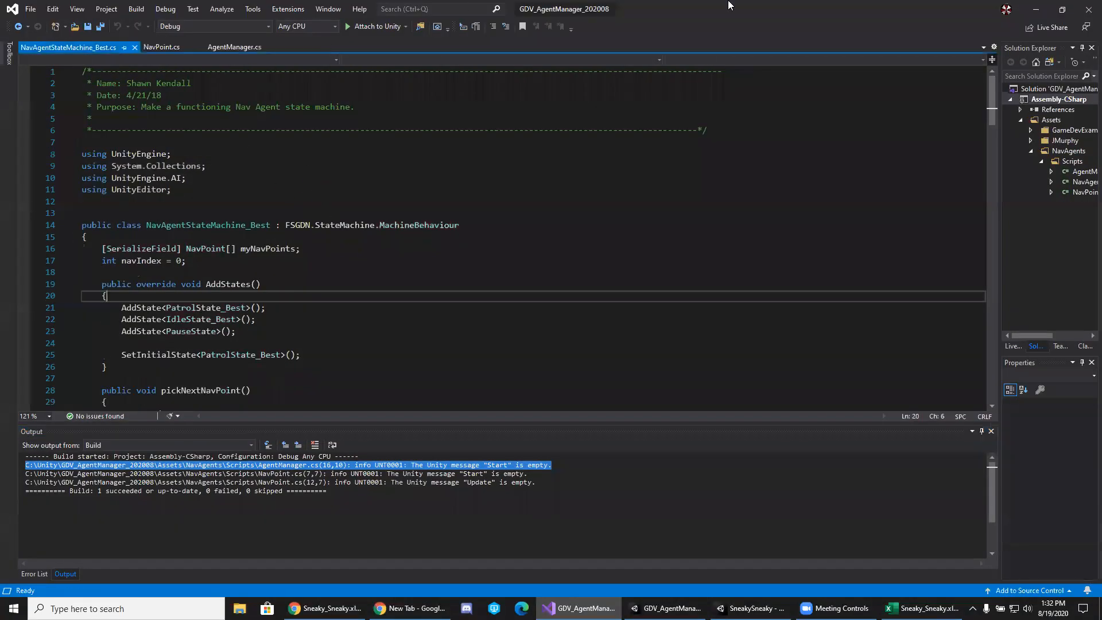
key("alt+Tab")
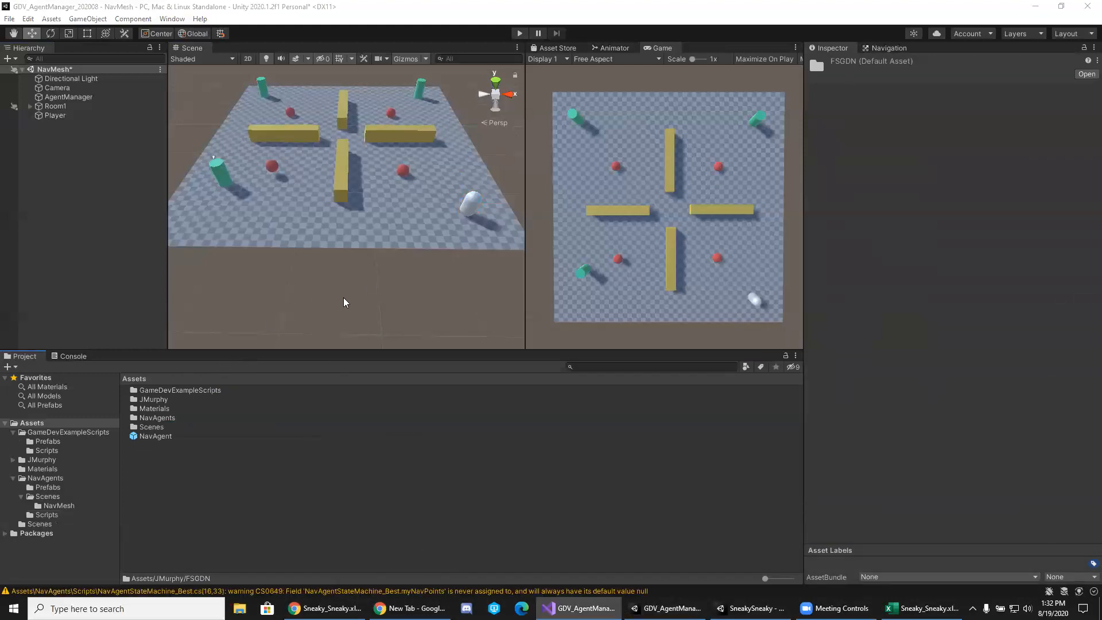
mouse_move(579, 608)
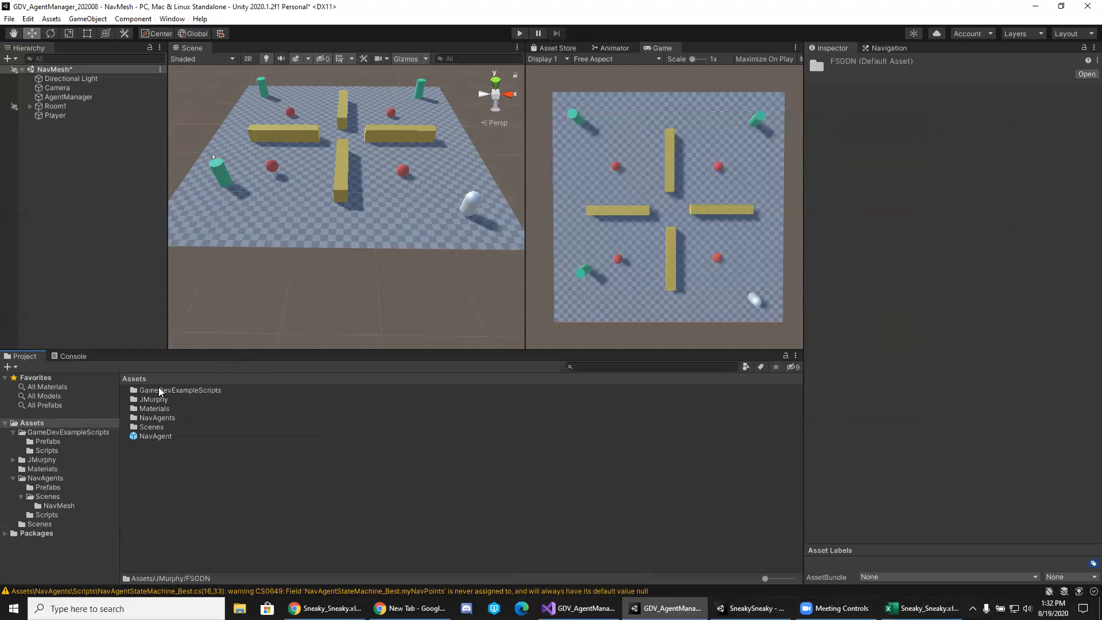
Delete the GameDevExampleScripts folder from Assets.
left_click(161, 391)
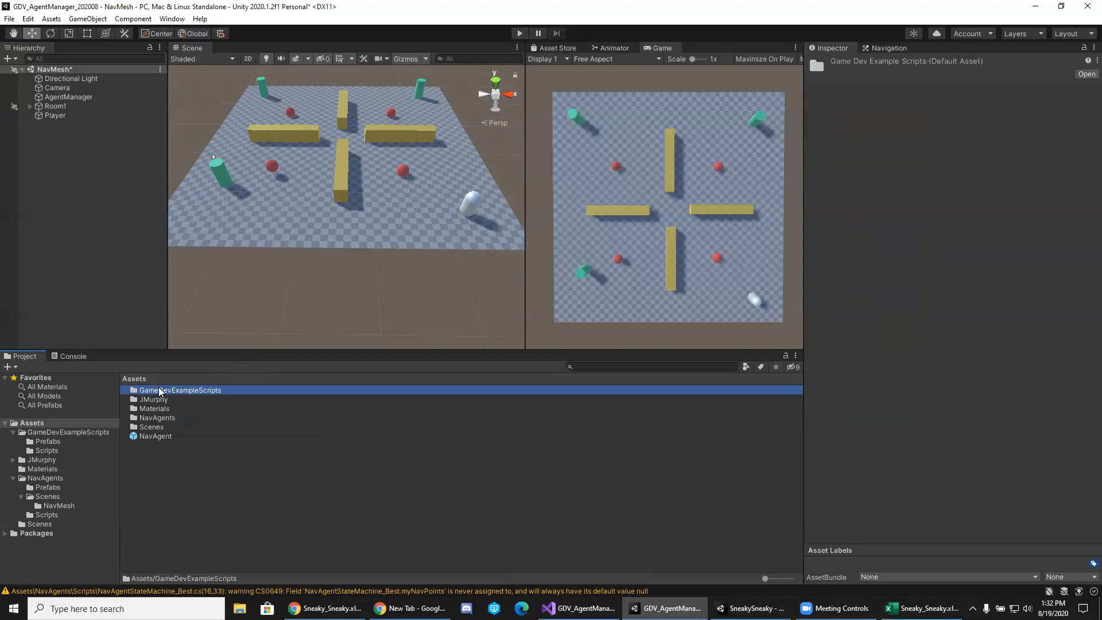
key("Delete")
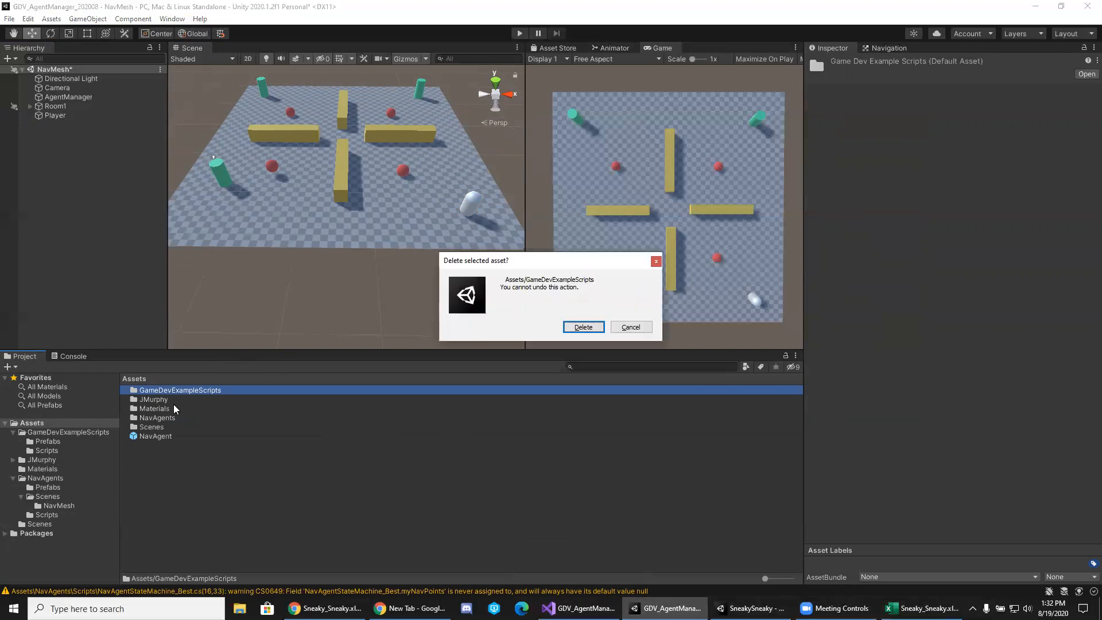
left_click(590, 332)
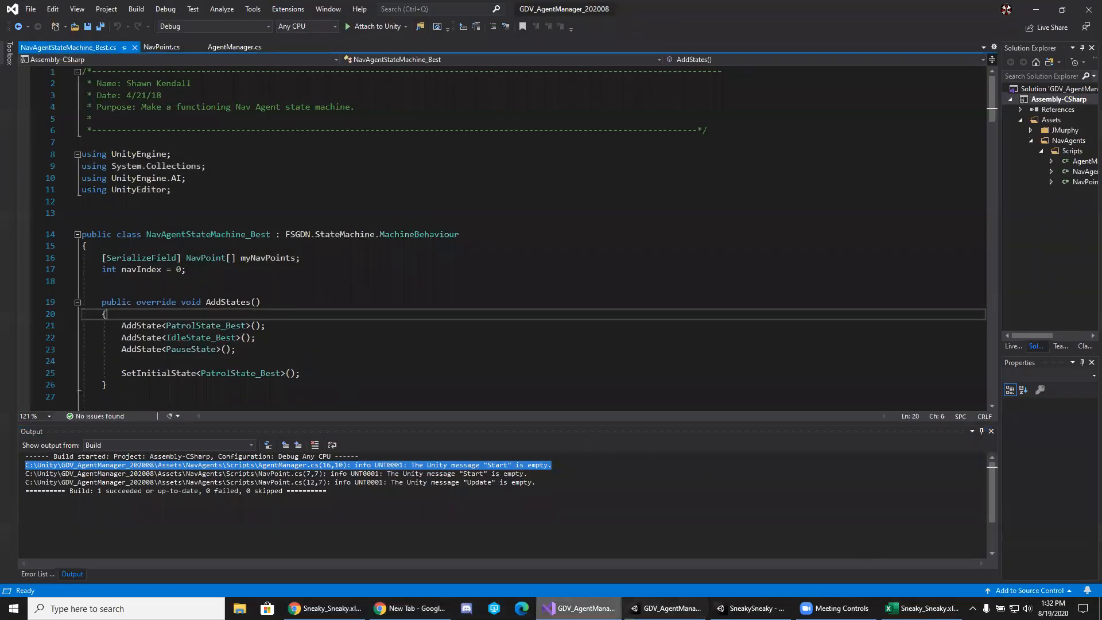
left_click(580, 608)
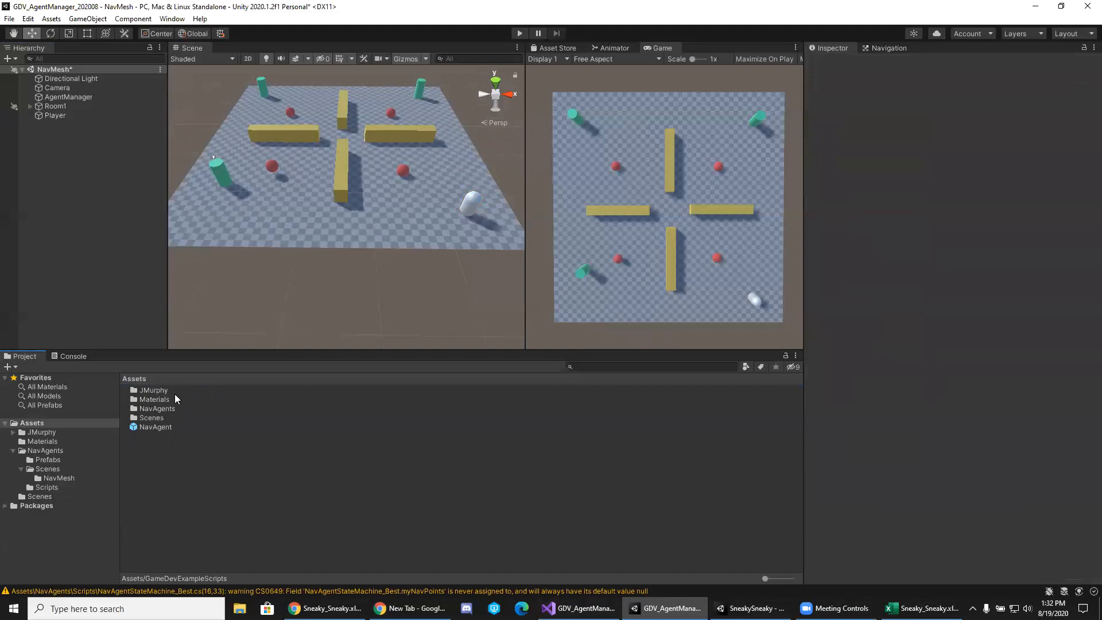
Move the Materials folder from Assets into the developer's personal folder.
left_click(150, 401)
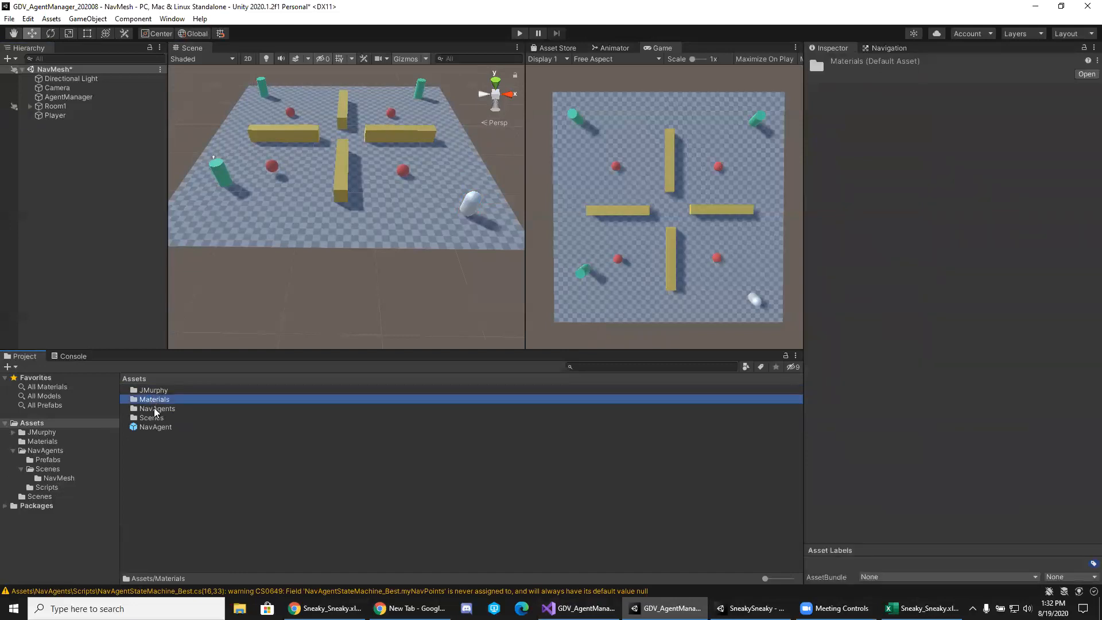
left_click(159, 410)
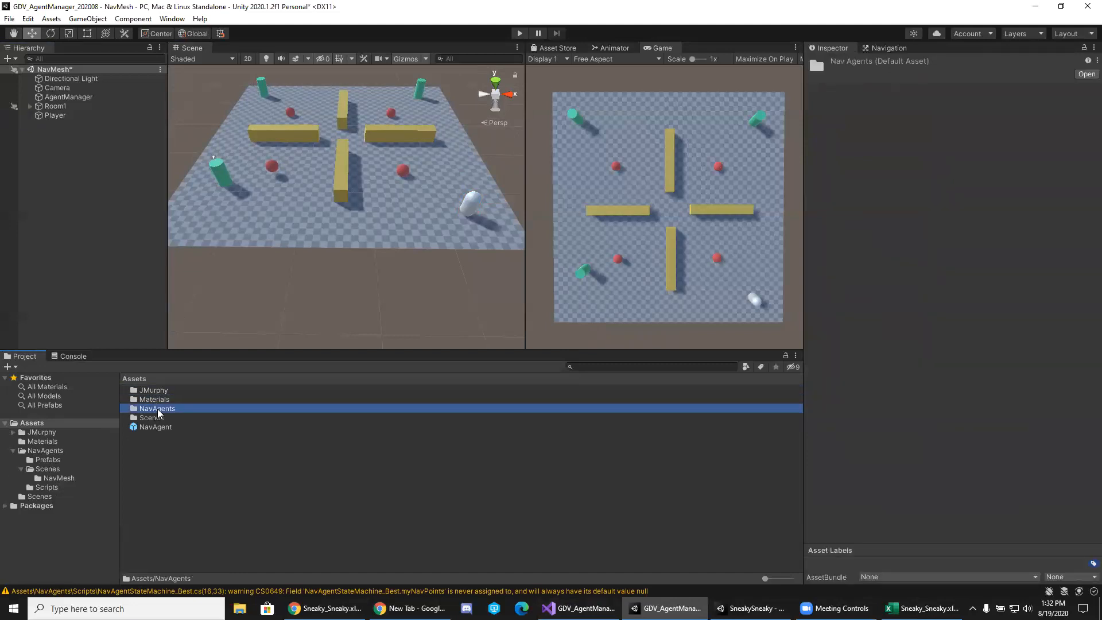
key("Up")
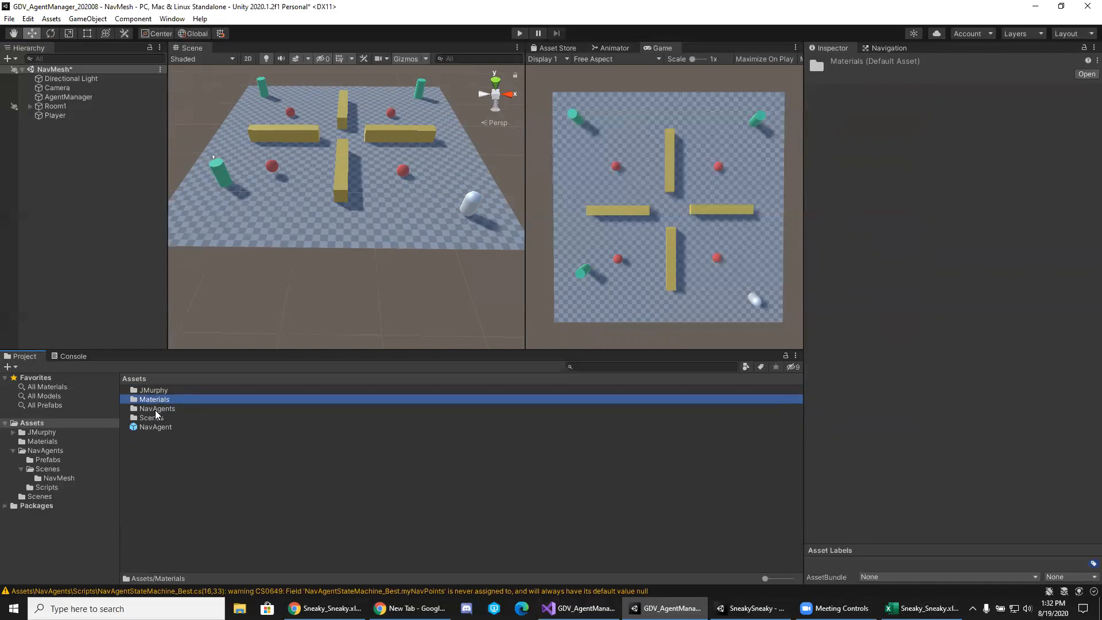
left_click_drag(156, 401, 156, 390)
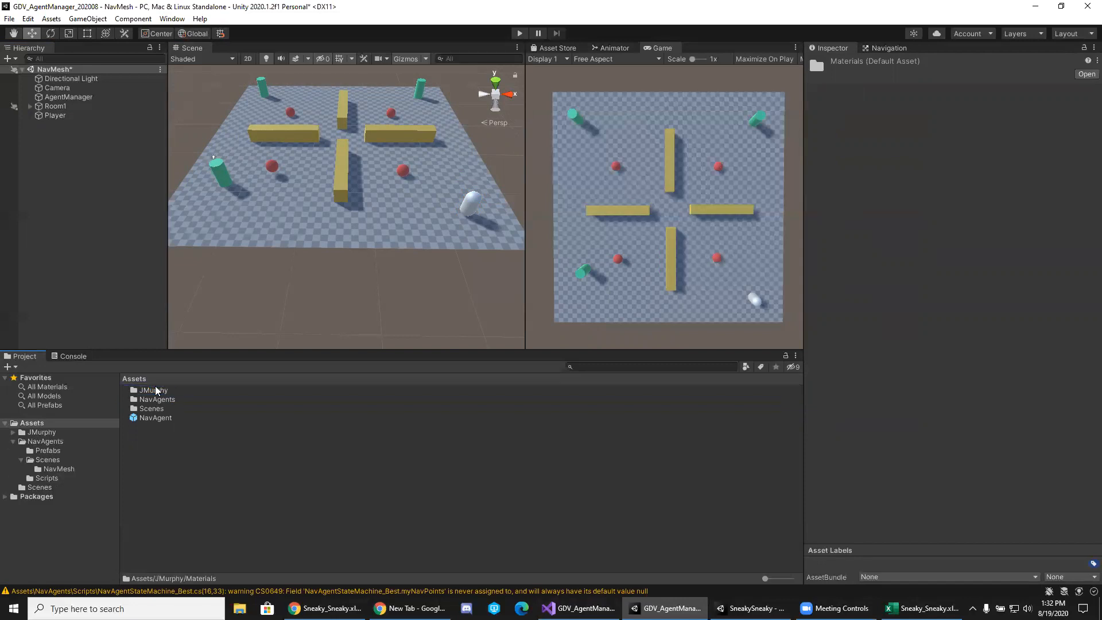
Check the contents of the top-level Scenes folder in Assets and delete that folder.
left_click(153, 408)
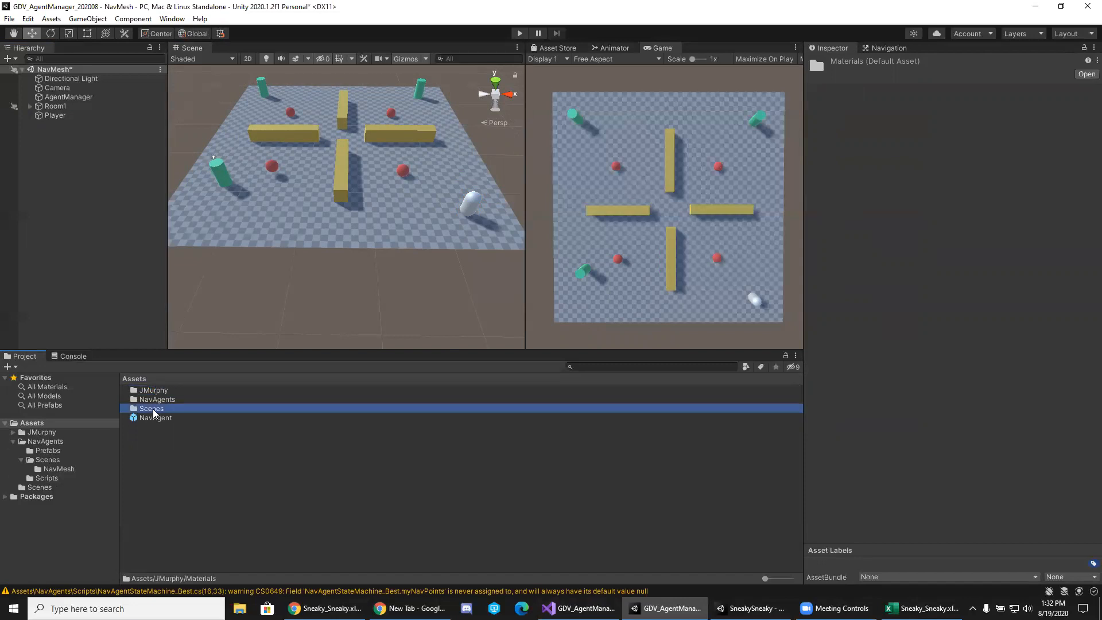
double_click(152, 409)
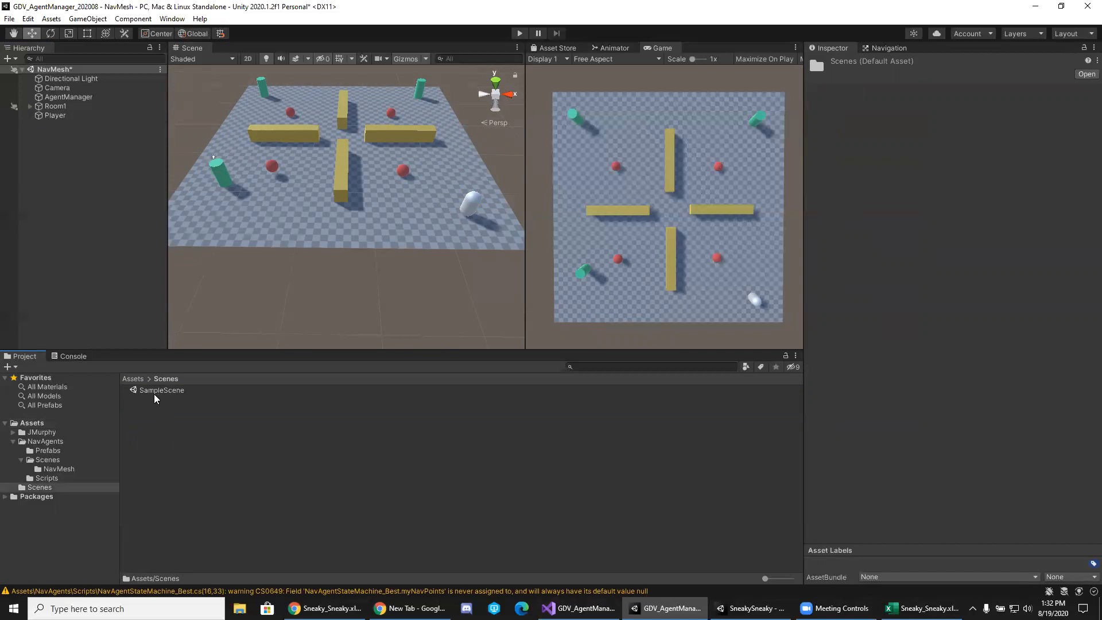
left_click(39, 489)
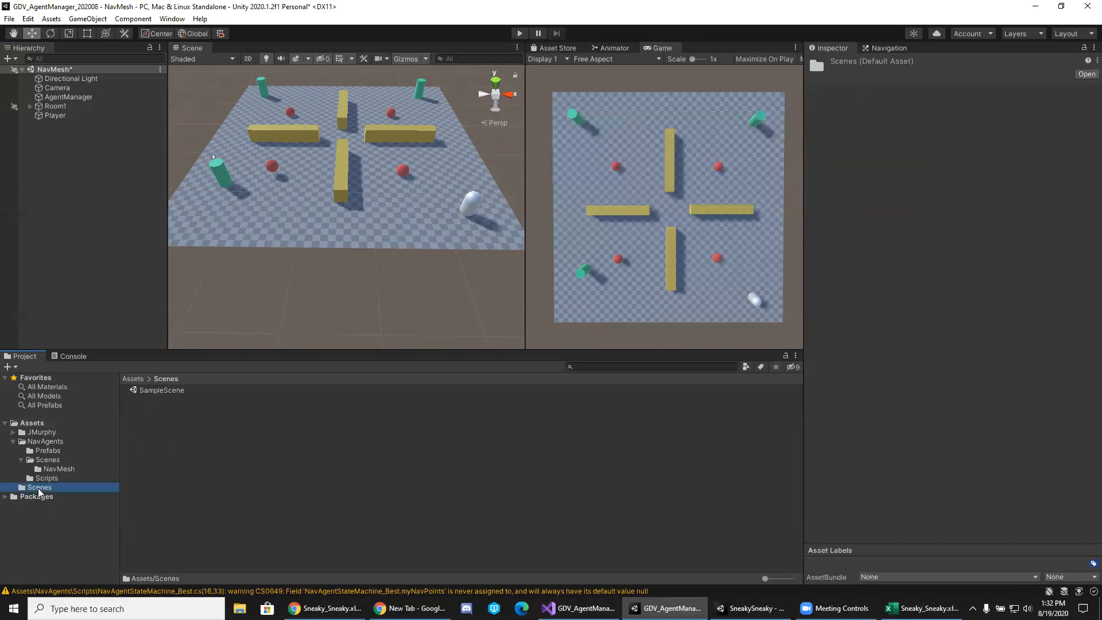
key("Delete")
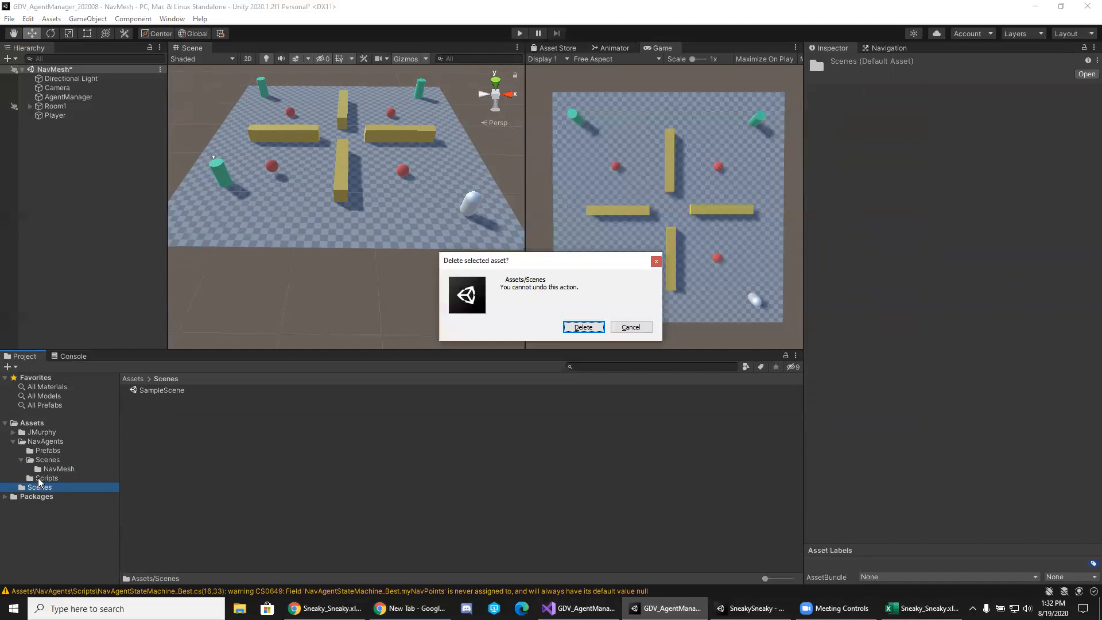
key("Return")
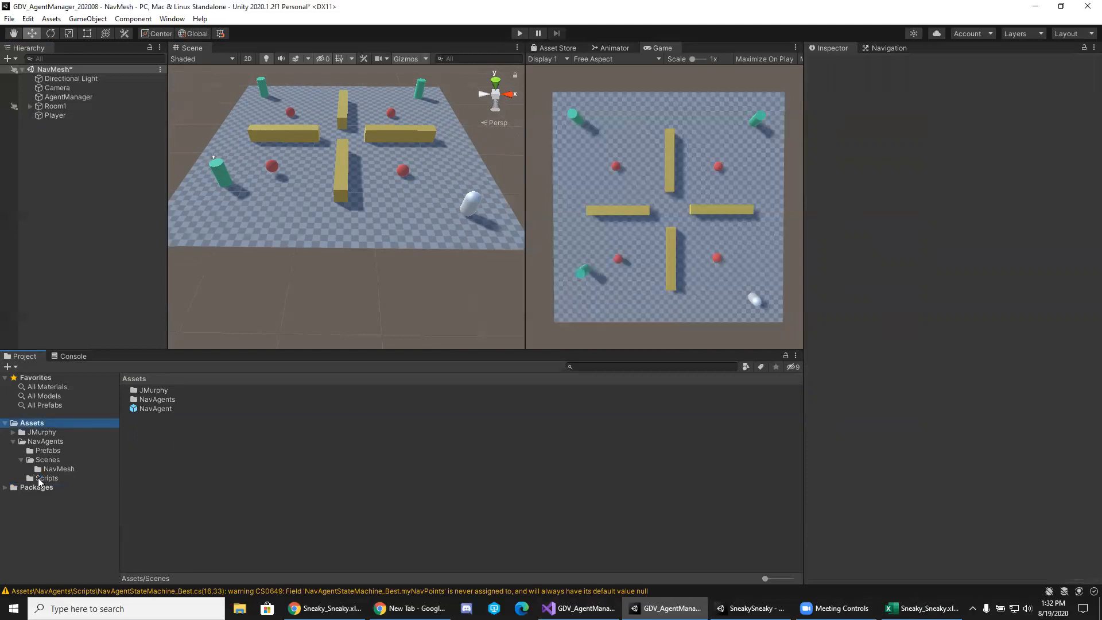
Expand the developer's personal folder in the Assets tree and collapse its FSGDN subfolder.
left_click(13, 433)
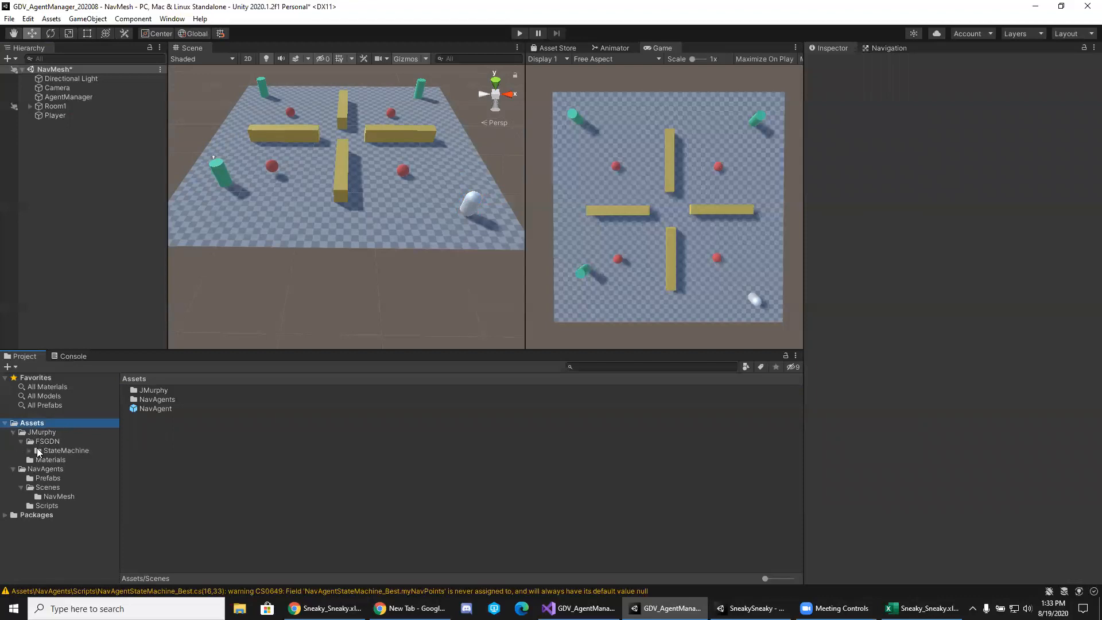
left_click(23, 442)
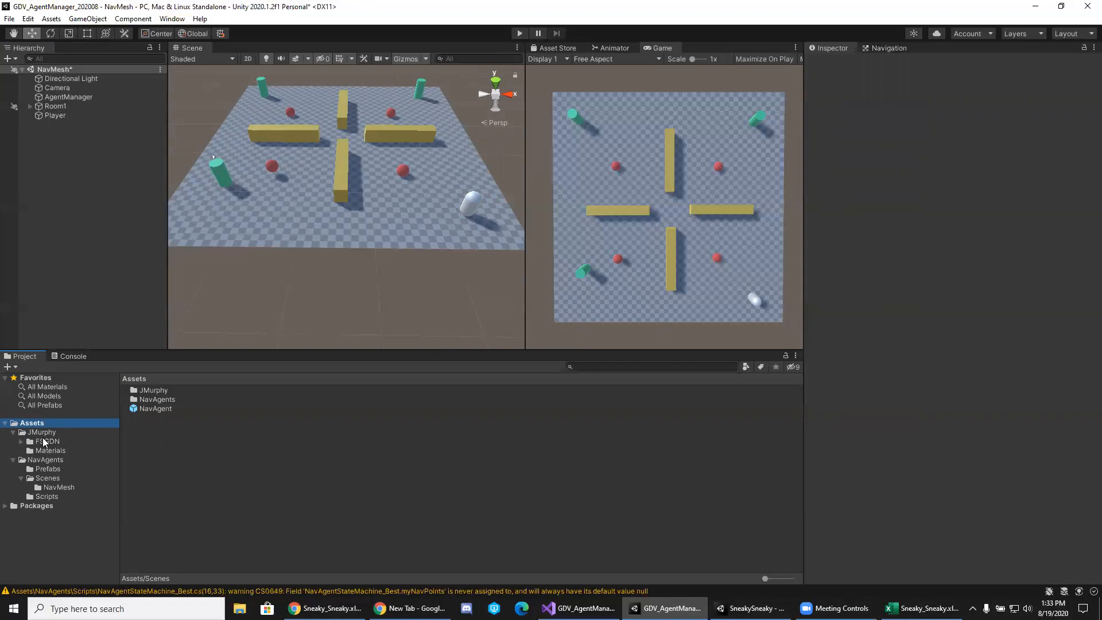
Move the Prefabs, Scenes and Scripts folders out of NavAgents into the developer's personal folder.
left_click(27, 445)
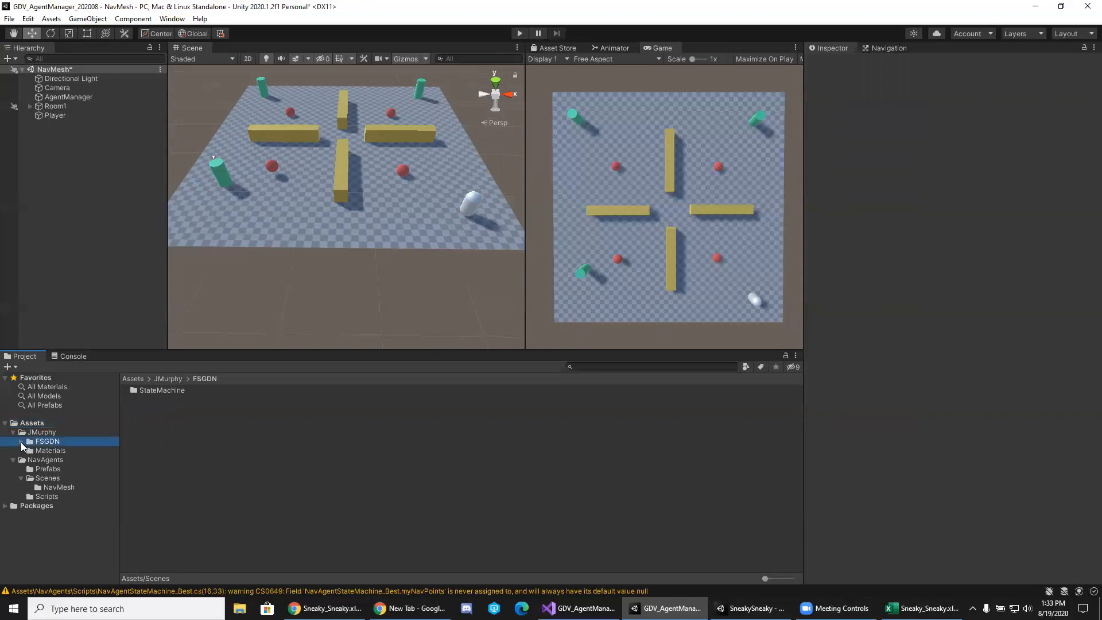
left_click(22, 442)
left_click(22, 442)
left_click(40, 470)
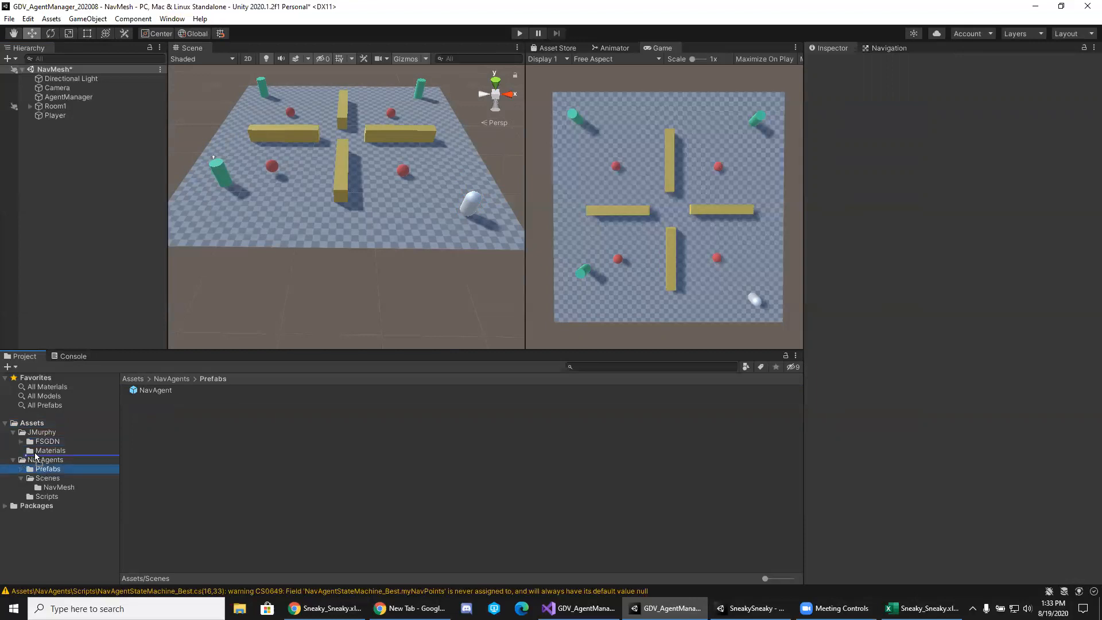
left_click_drag(40, 470, 31, 431)
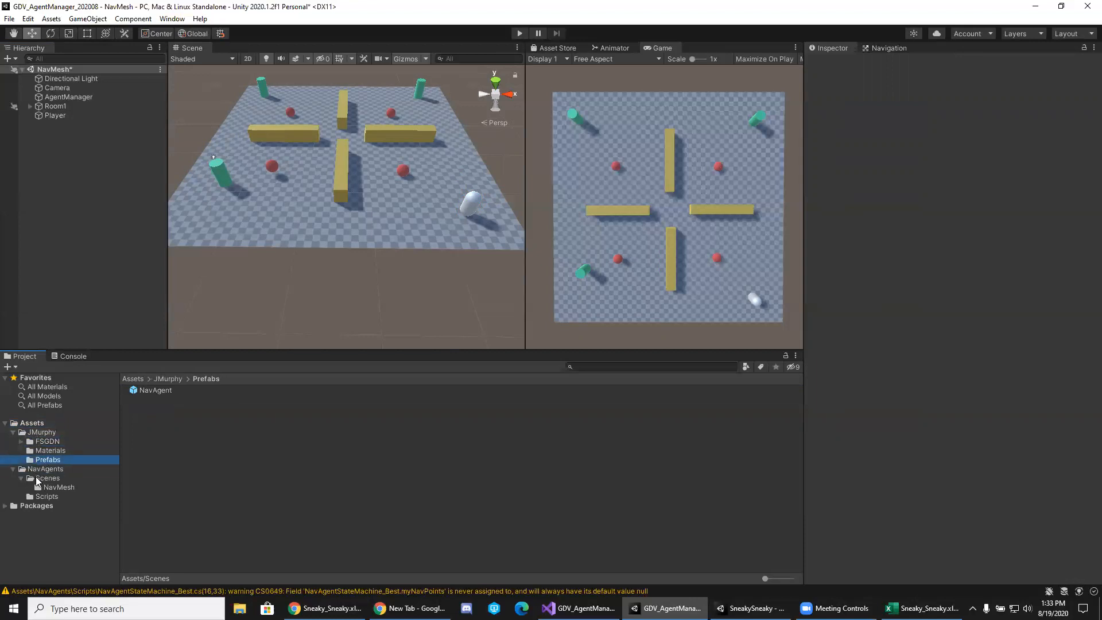
left_click(49, 479)
left_click_drag(49, 480, 38, 436)
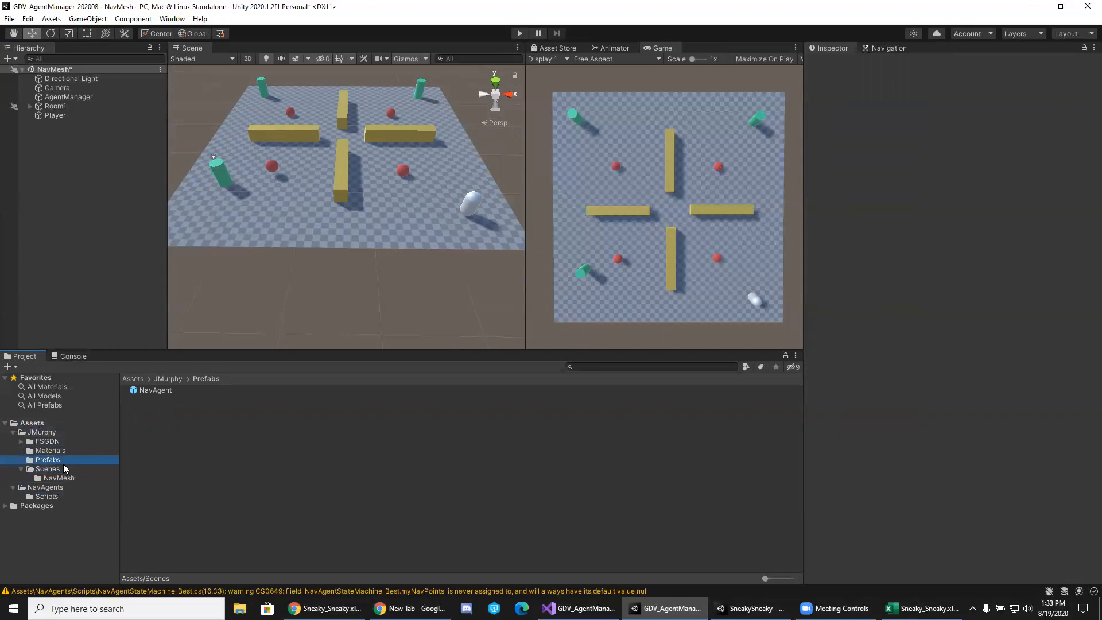
left_click(33, 488)
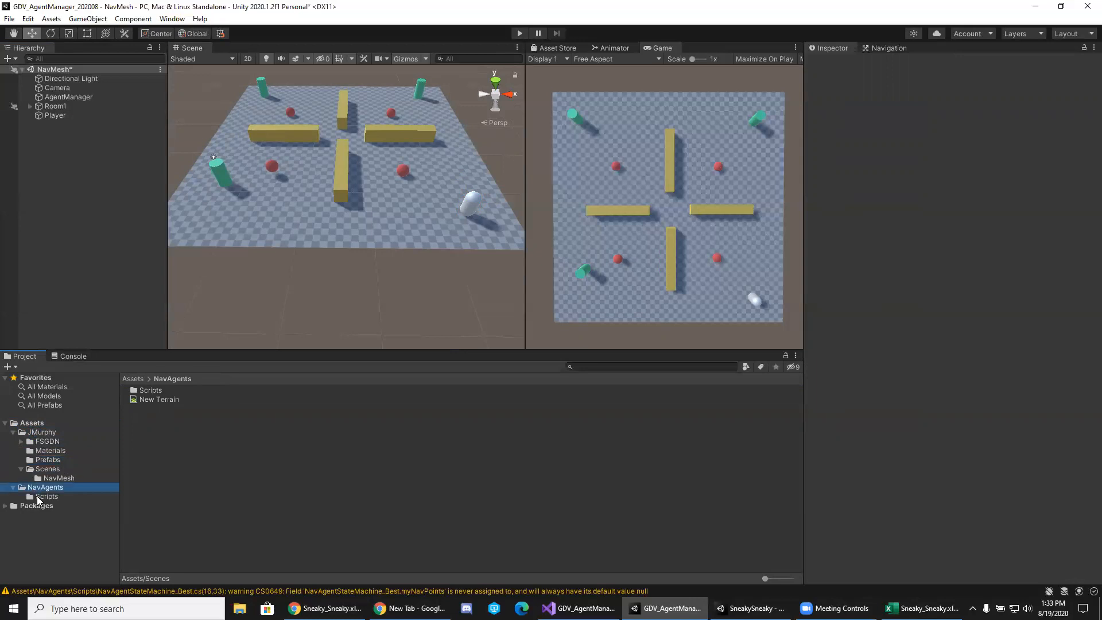
left_click(41, 498)
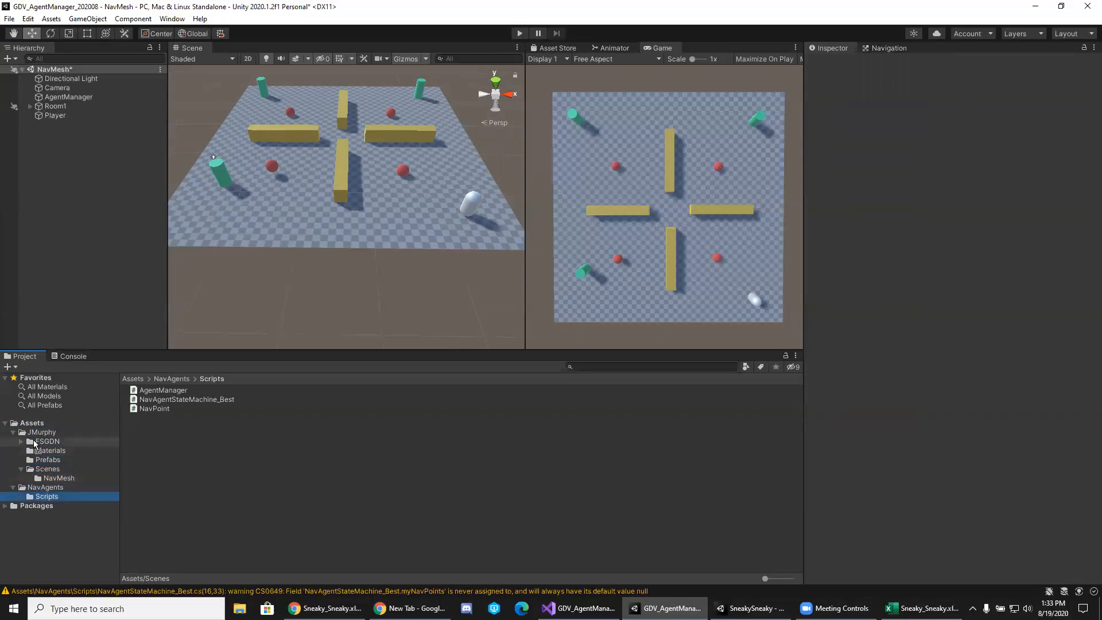
Switch to Visual Studio and check the FSGDN and Scripts folders under the personal folder in a widened Solution Explorer.
key("alt+Tab")
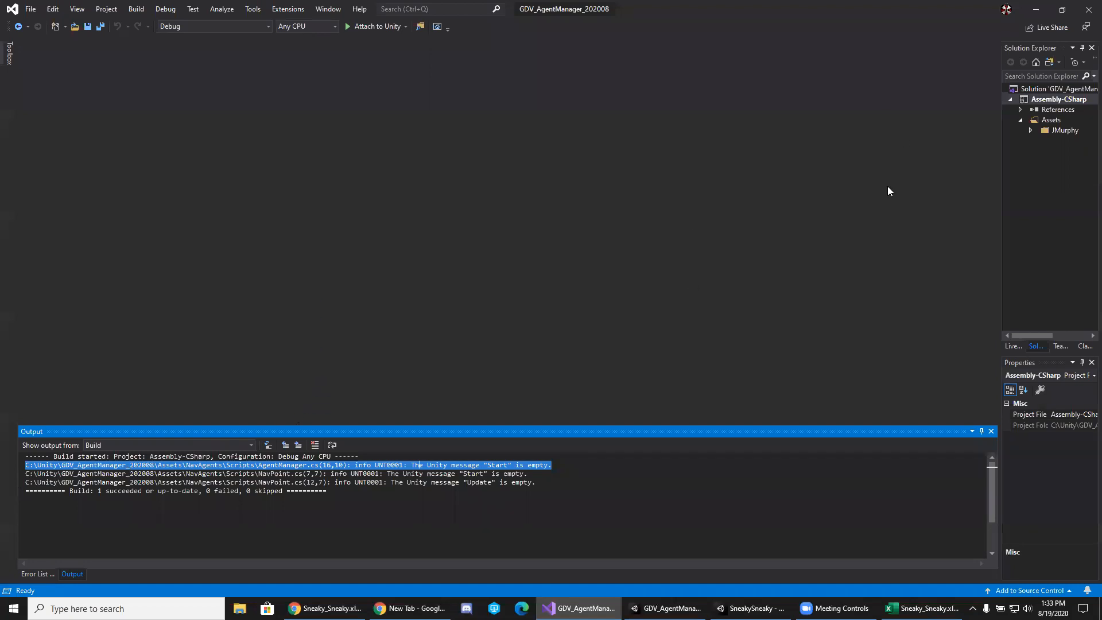
left_click(1033, 131)
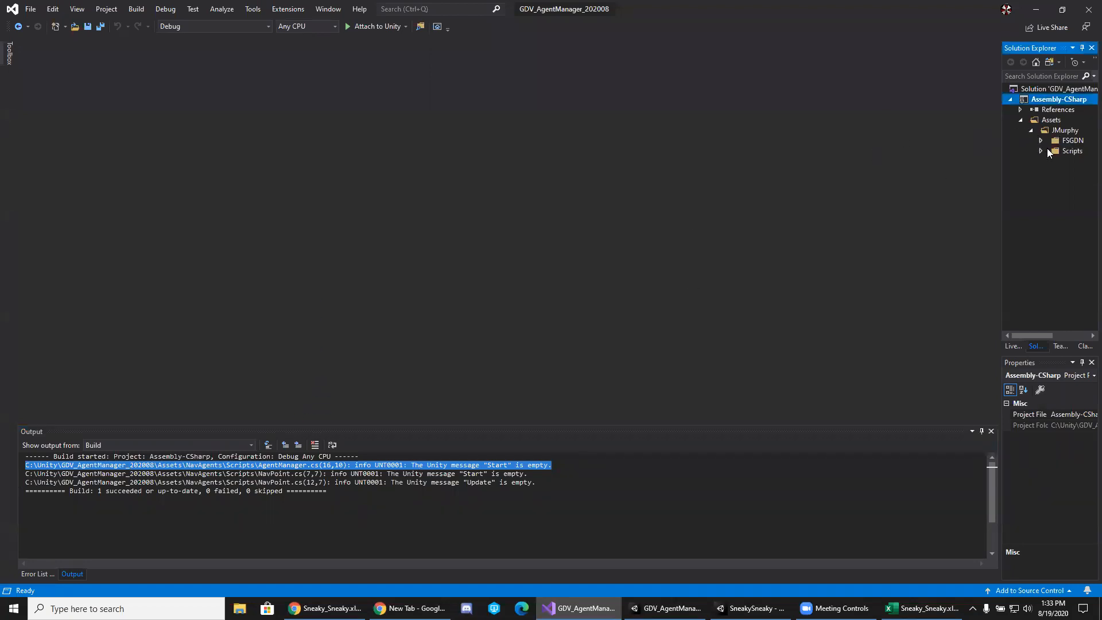
left_click(1042, 151)
left_click(1042, 141)
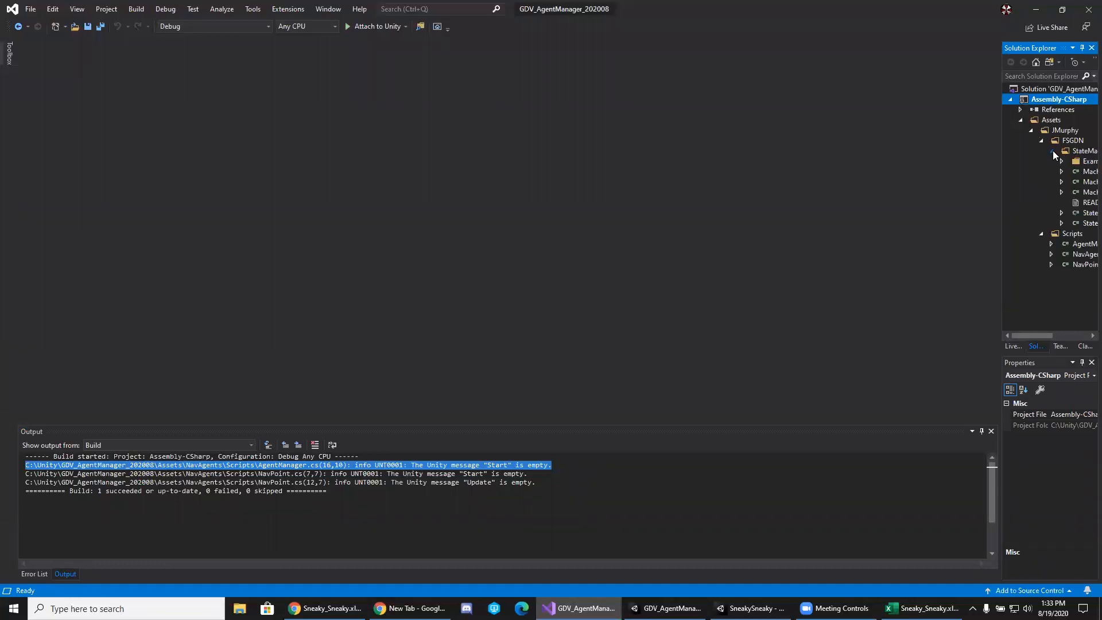
left_click(1042, 141)
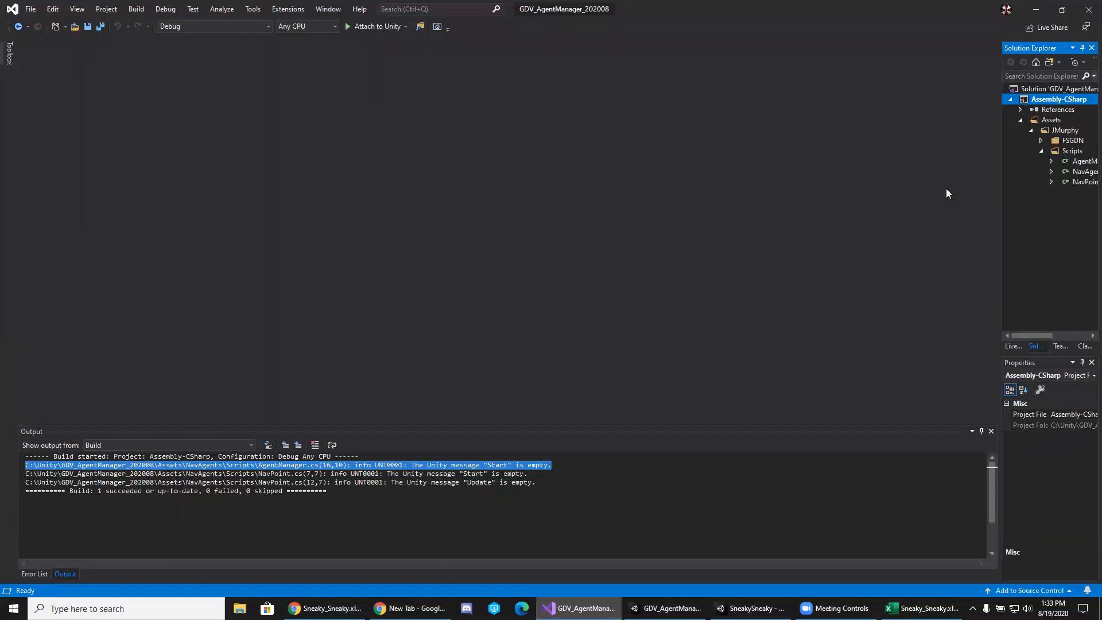
left_click_drag(999, 192, 872, 193)
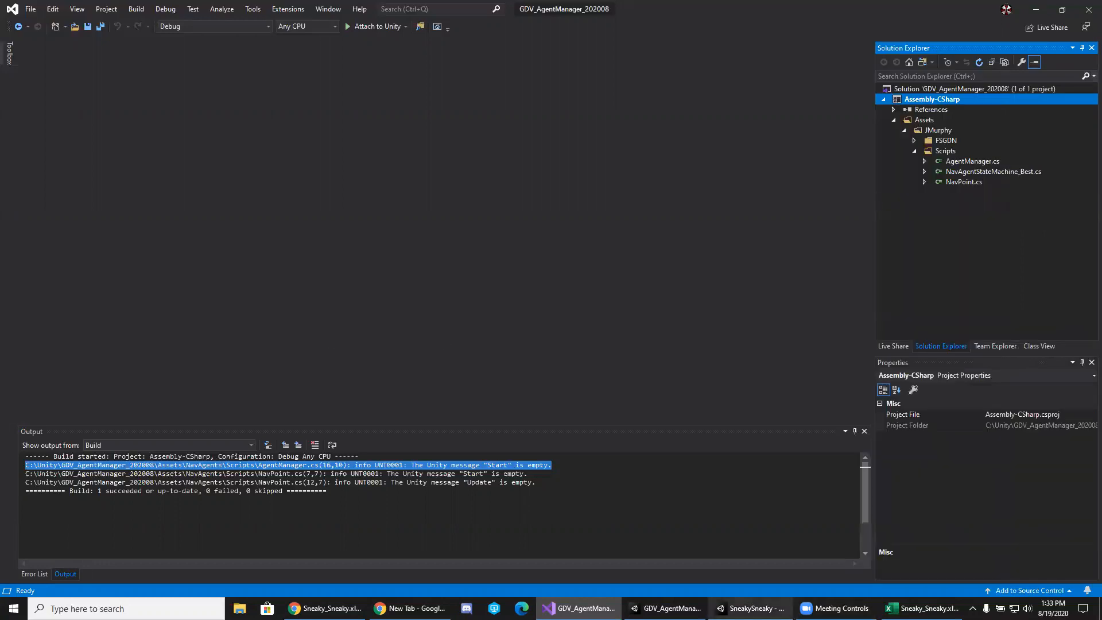
Switch back to Unity and move the New Terrain asset from NavAgents into the developer's personal folder.
left_click(666, 608)
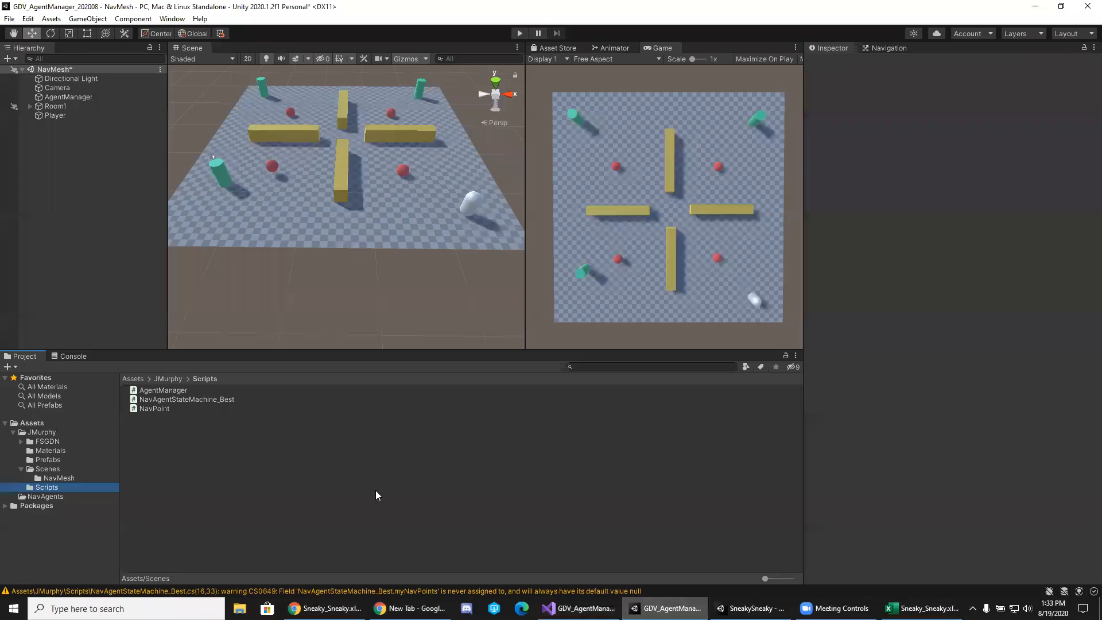
left_click(40, 496)
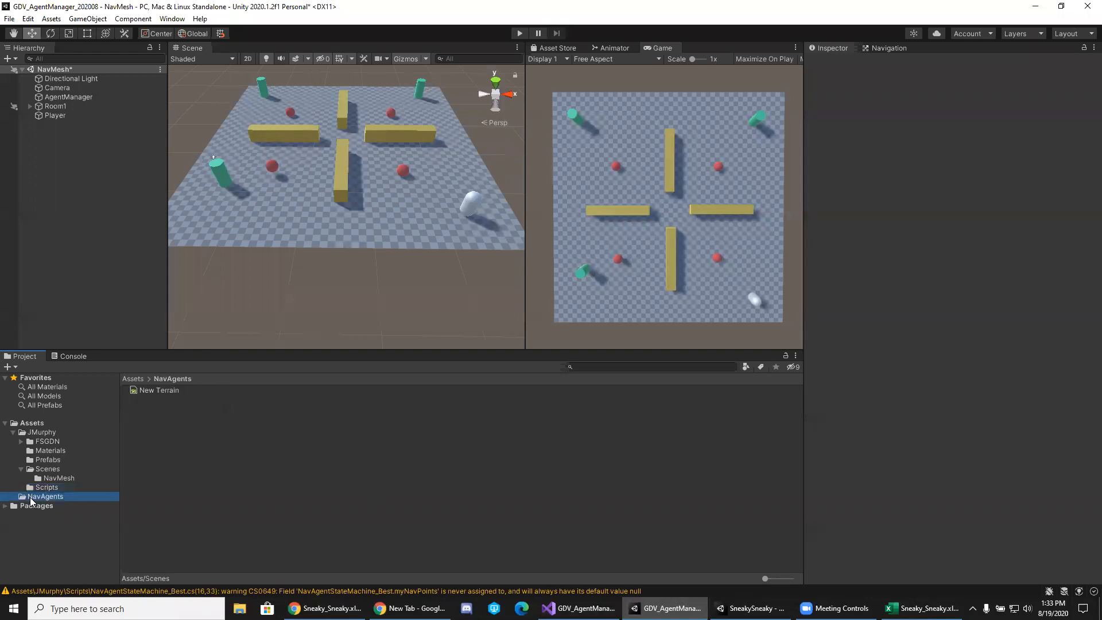
left_click(160, 391)
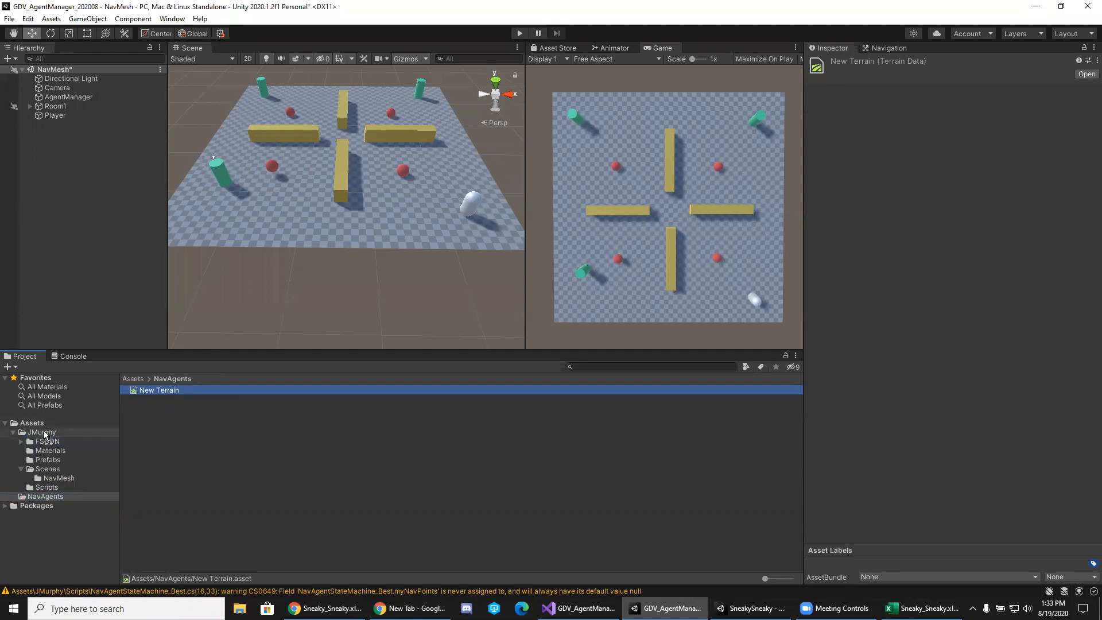
left_click_drag(46, 435, 45, 435)
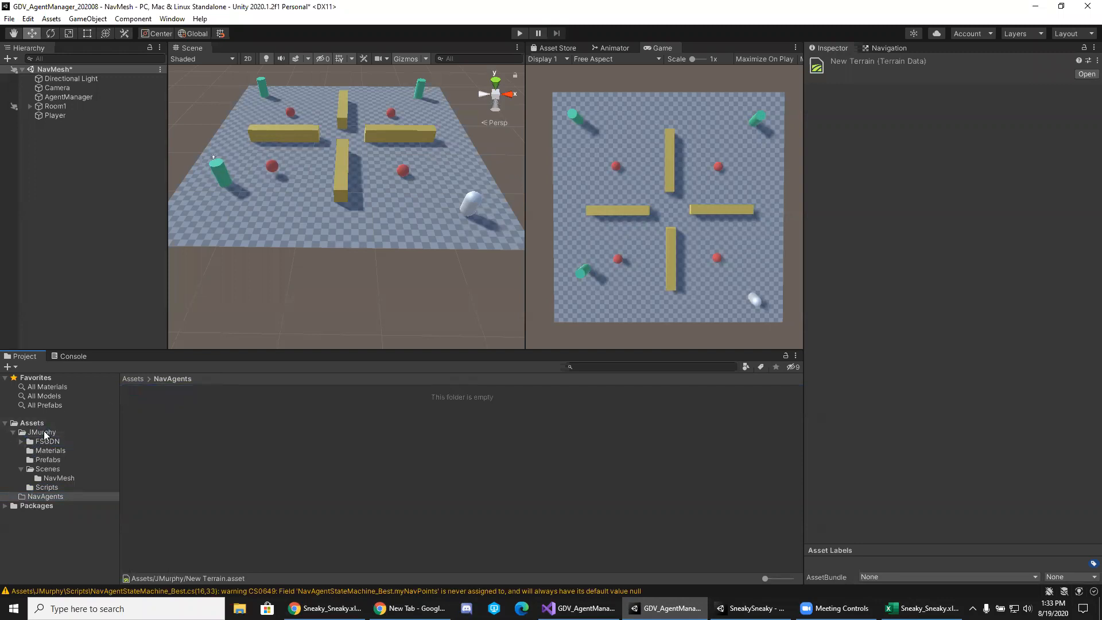
Delete the empty NavAgents folder from Assets.
right_click(46, 496)
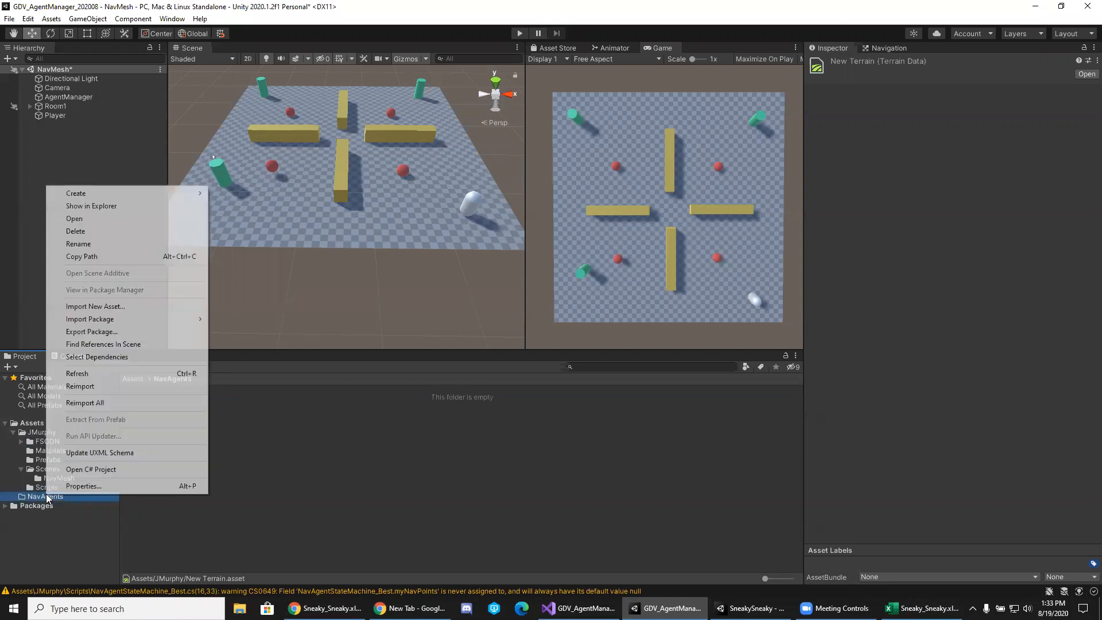
left_click(127, 232)
left_click(584, 325)
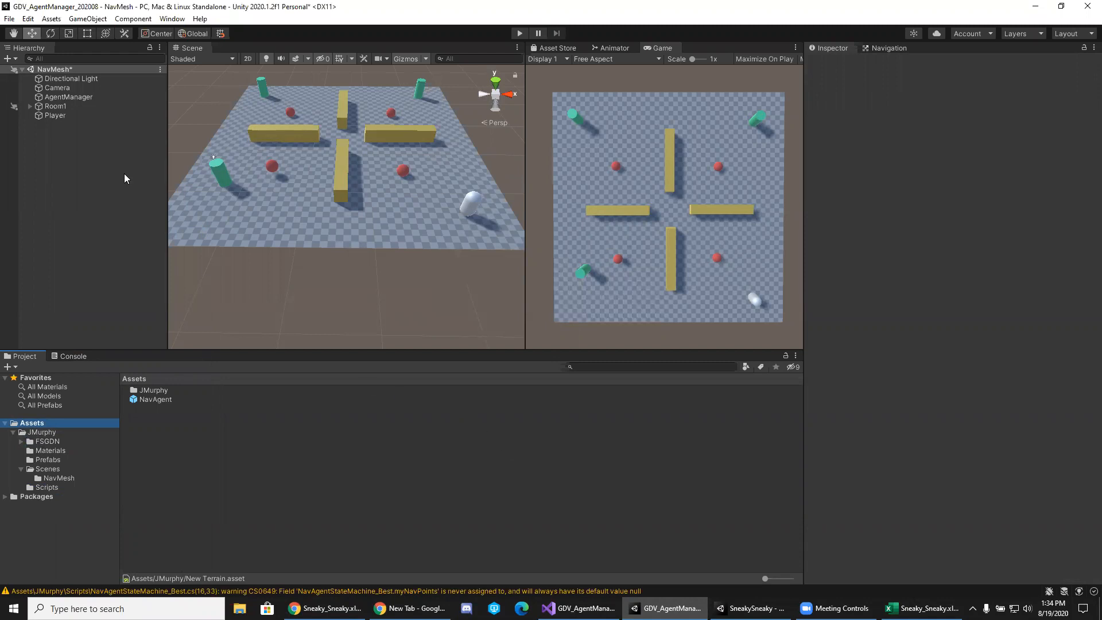
Save the NavMesh scene.
left_click(68, 71)
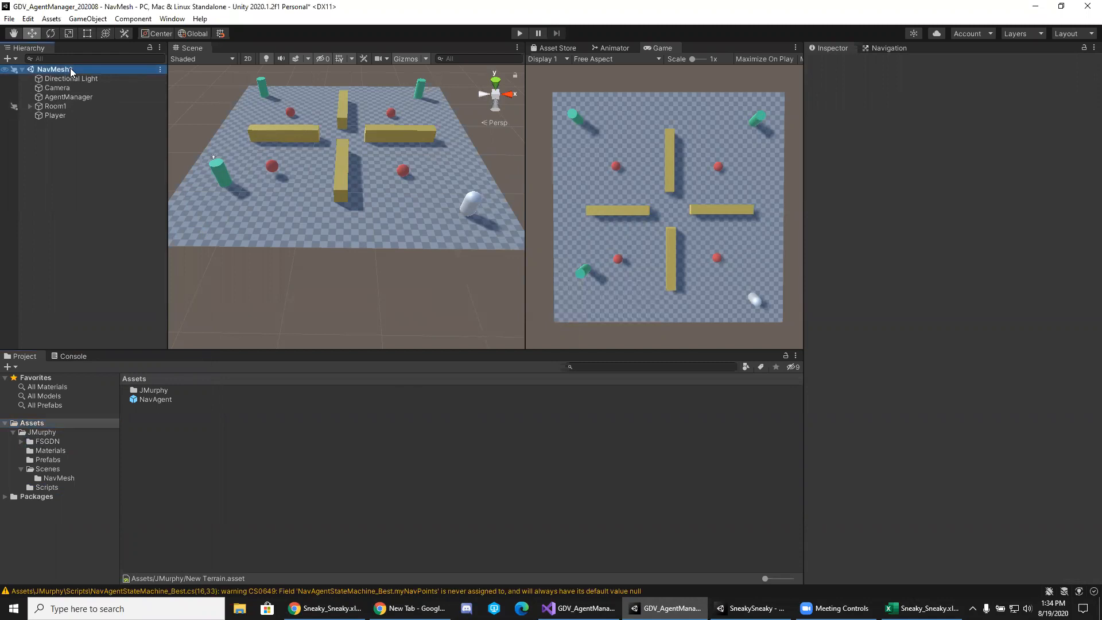
left_click(160, 69)
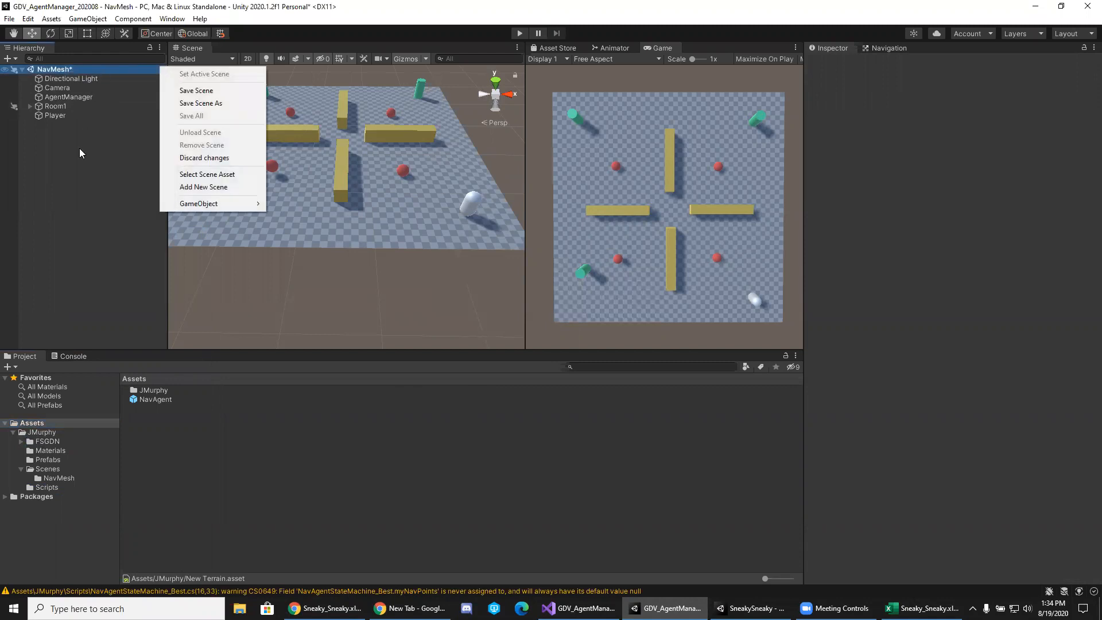
left_click(73, 198)
left_click(9, 18)
left_click(42, 61)
Rename the NavMesh scene asset to the developer's last and first name followed by SneakySneaky, separated by underscores, and reload it.
left_click(151, 400)
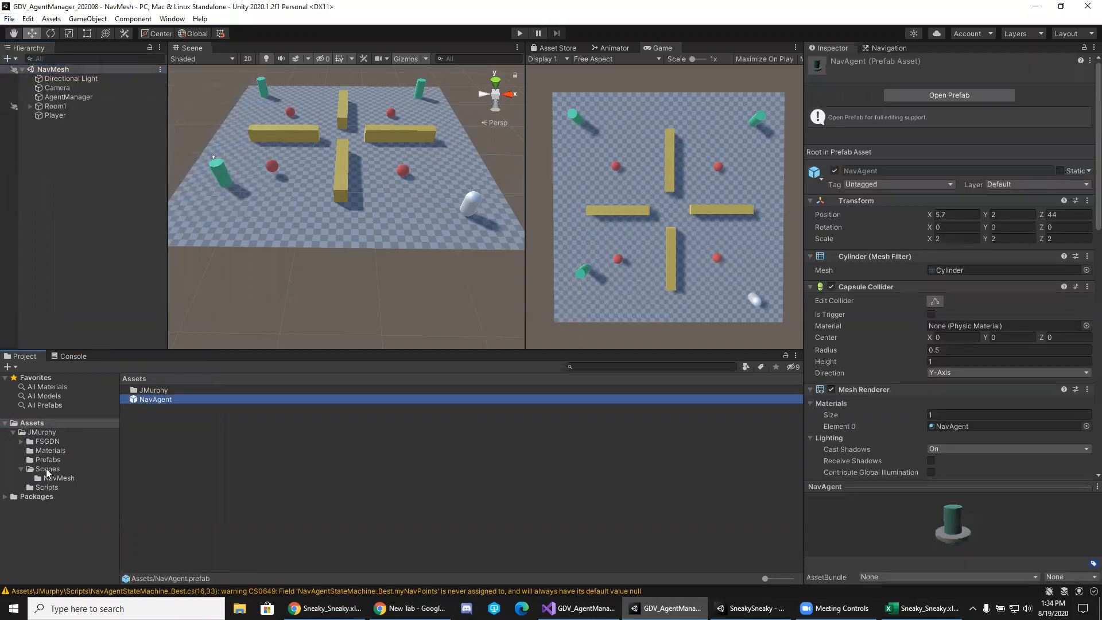
left_click(48, 469)
left_click(155, 401)
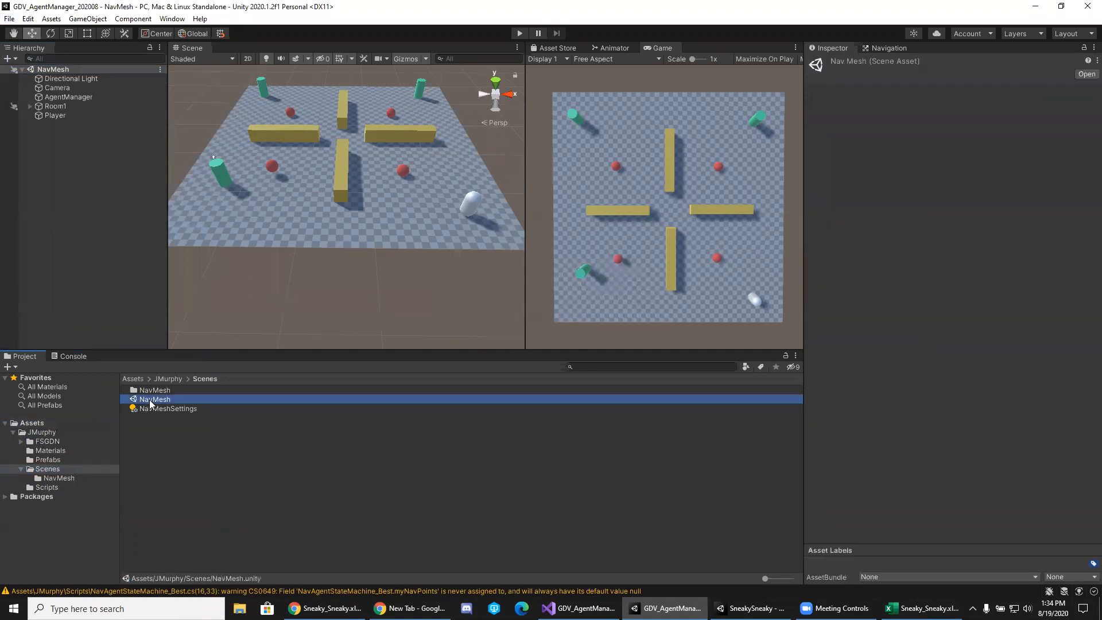
left_click(165, 401)
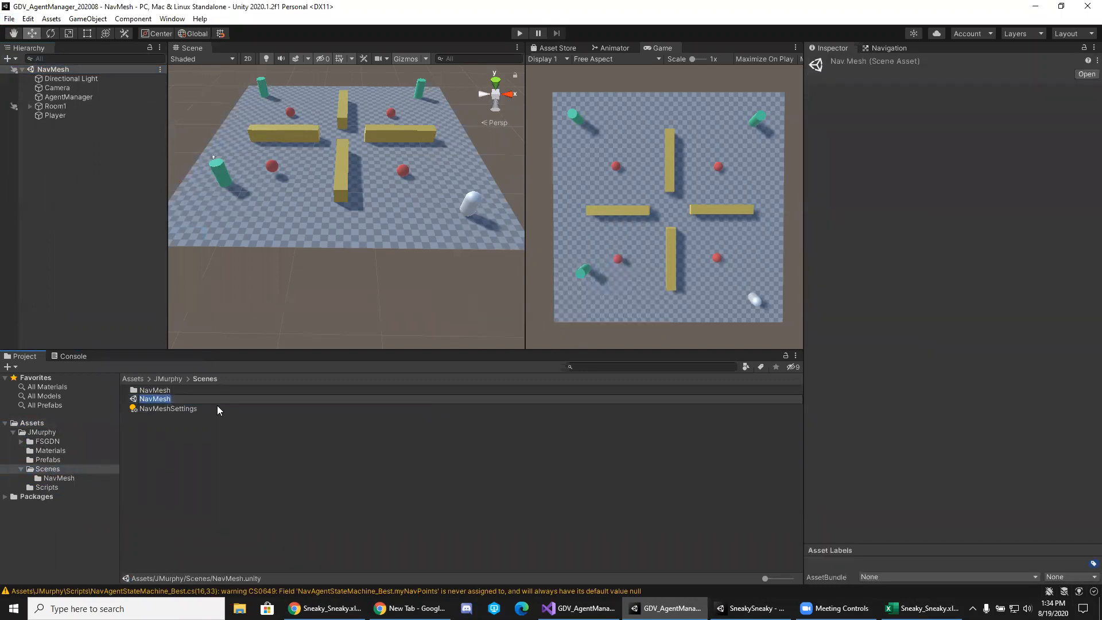
type("Murphh")
key("BackSpace")
key("BackSpace")
type("hy_Jus")
key("Return")
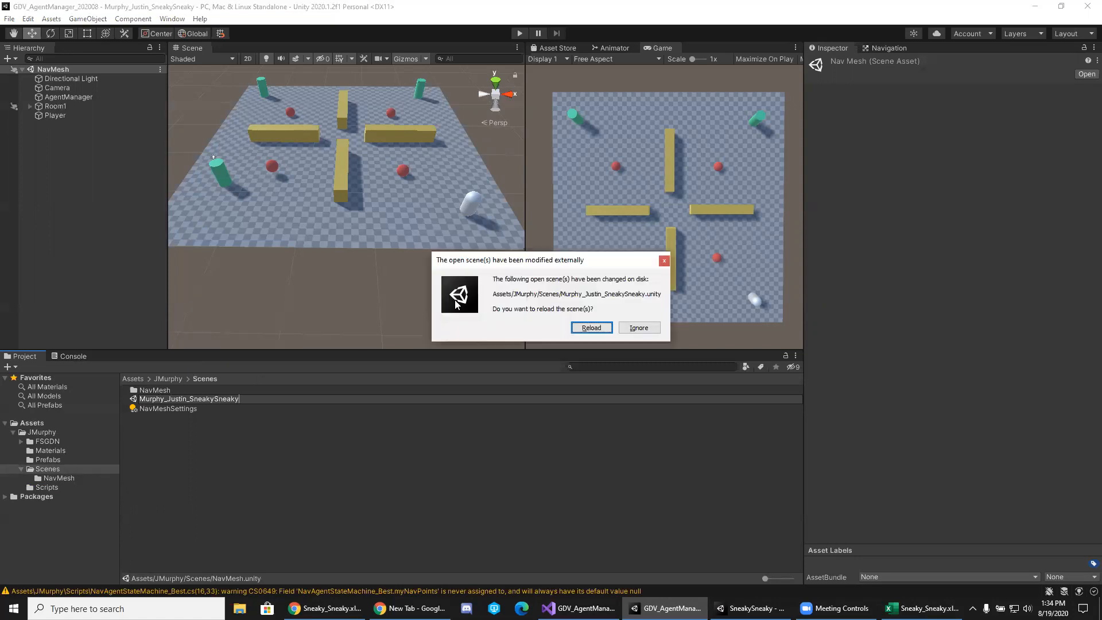
left_click(590, 328)
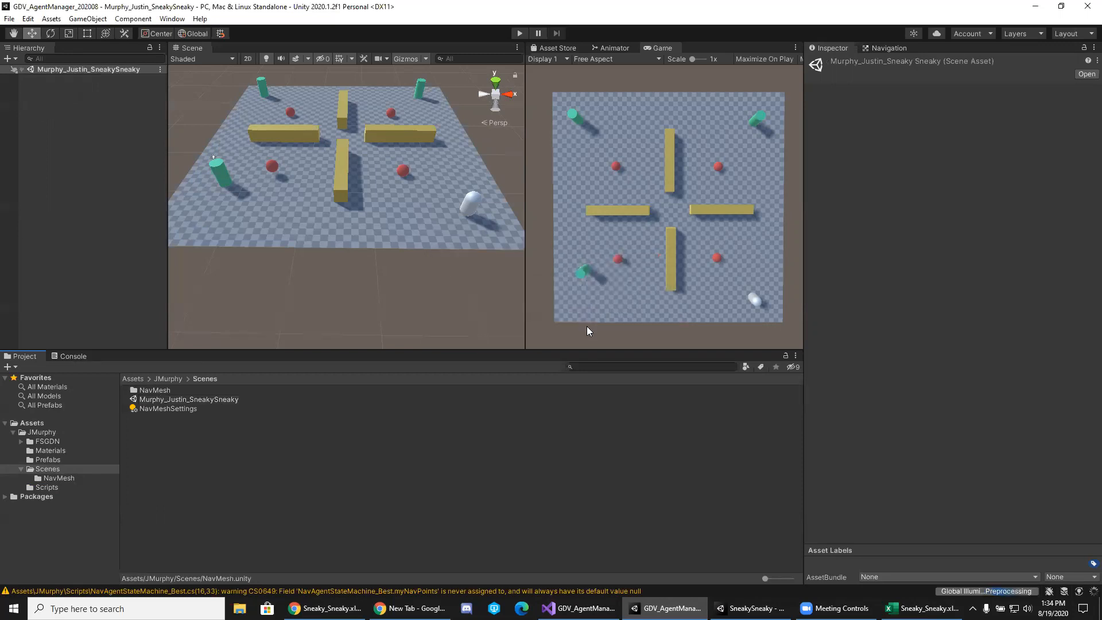
Open the renamed SneakySneaky scene from the Scenes folder.
left_click(191, 403)
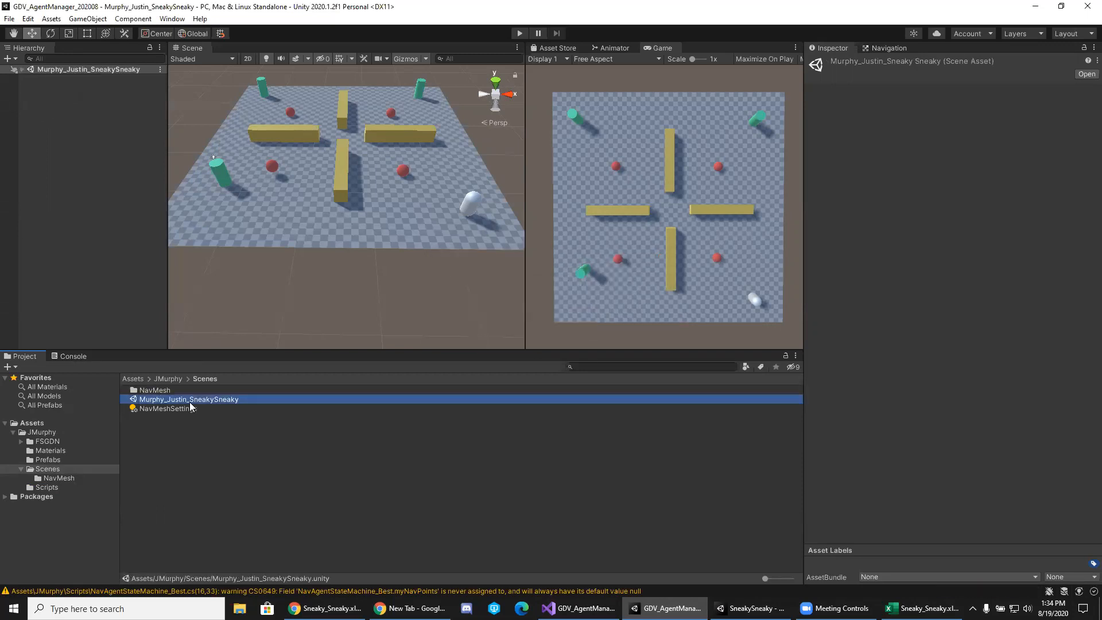
left_click(175, 445)
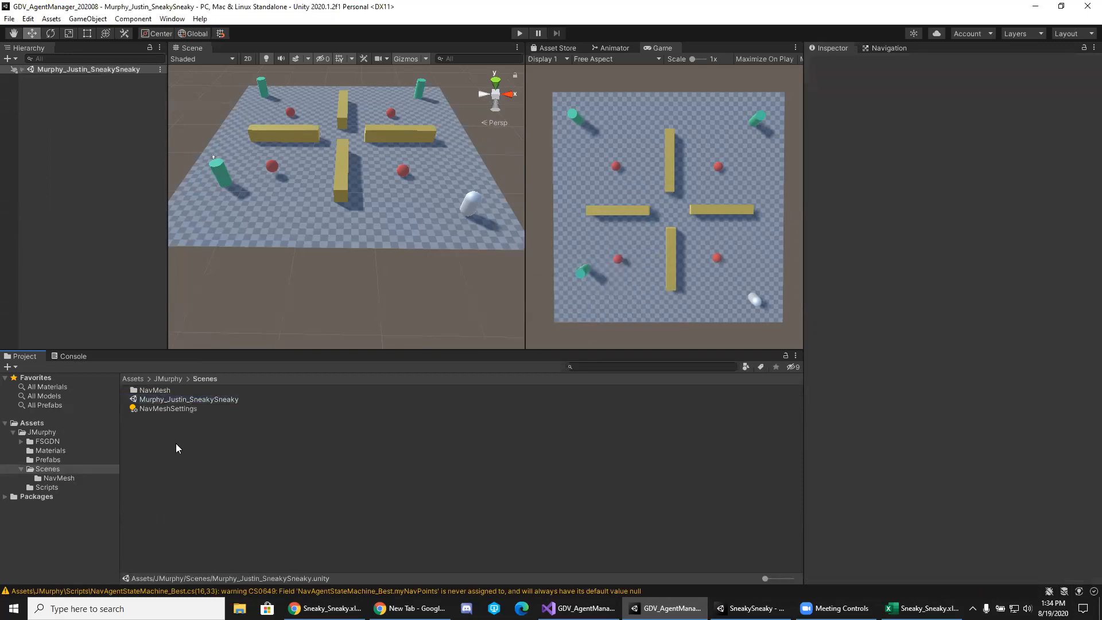
double_click(189, 400)
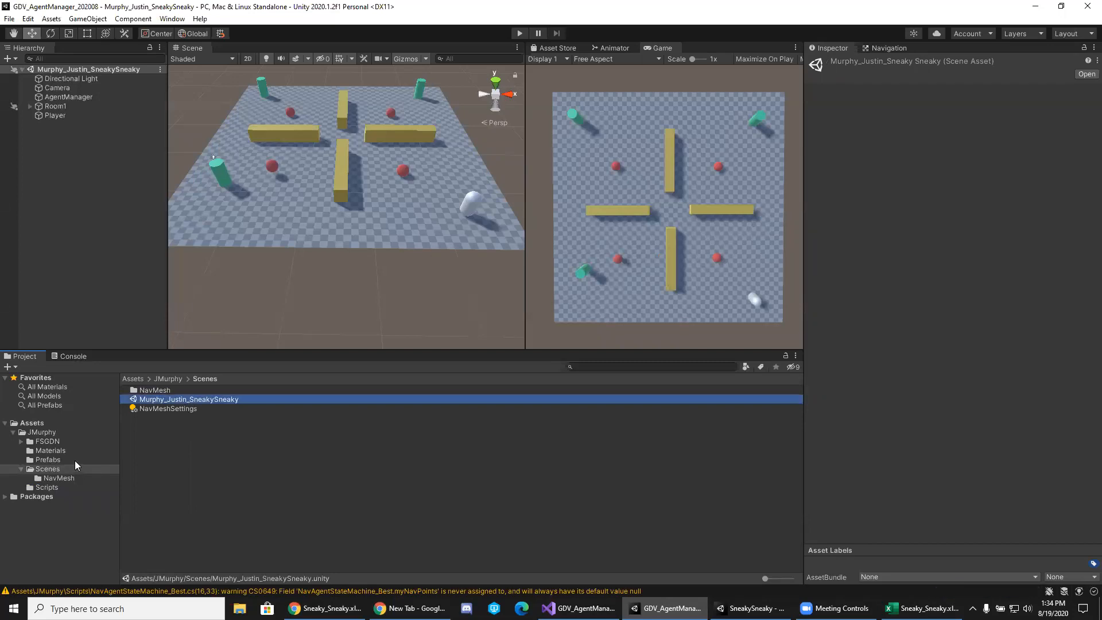
Examine the Assets root and the Materials, Prefabs and Scenes folders inside the developer's personal folder.
left_click(38, 424)
left_click(192, 379)
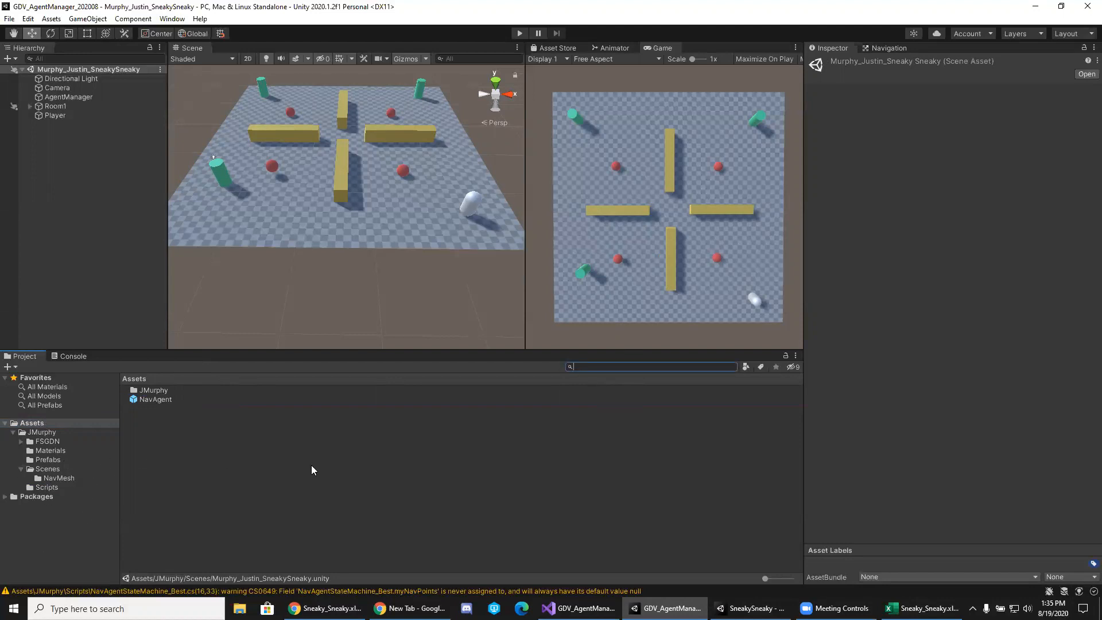
left_click(46, 450)
left_click(35, 460)
left_click(37, 468)
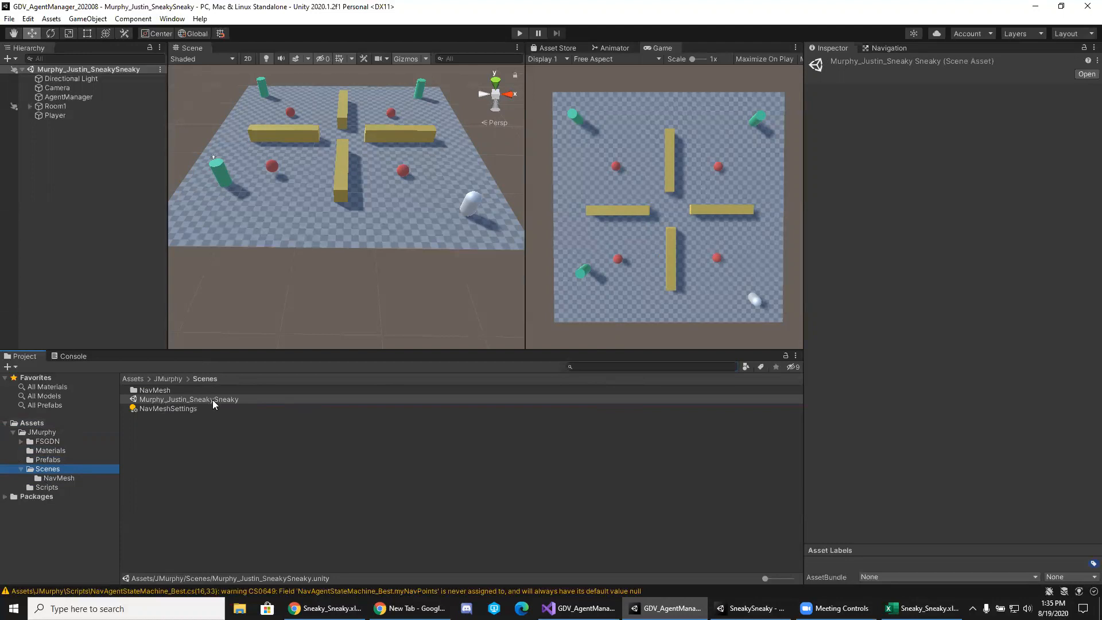
left_click(192, 466)
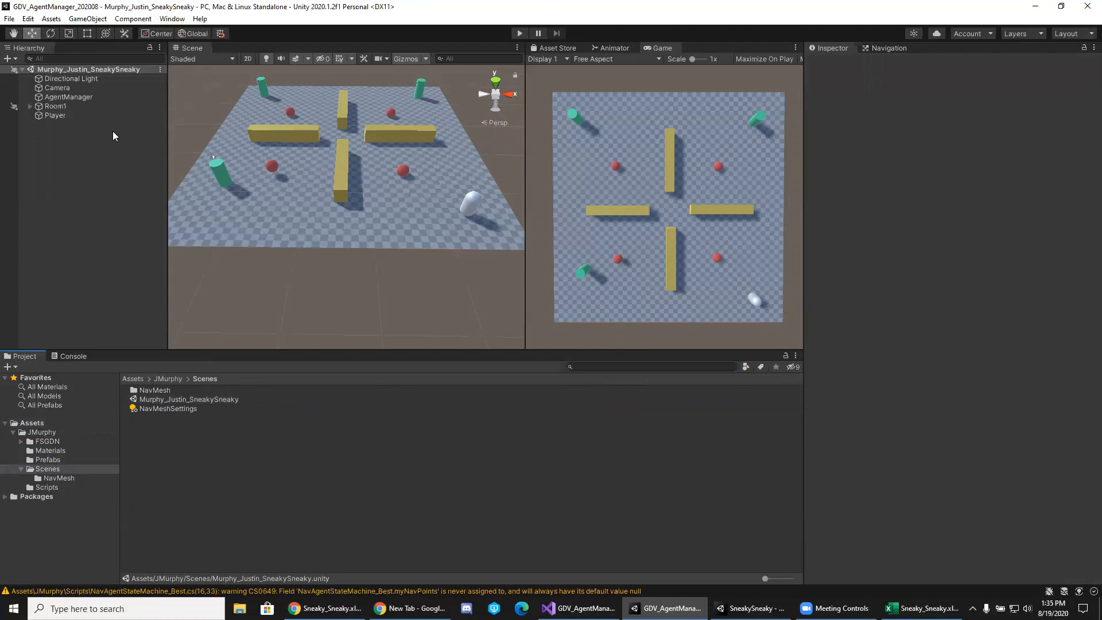
left_click(43, 433)
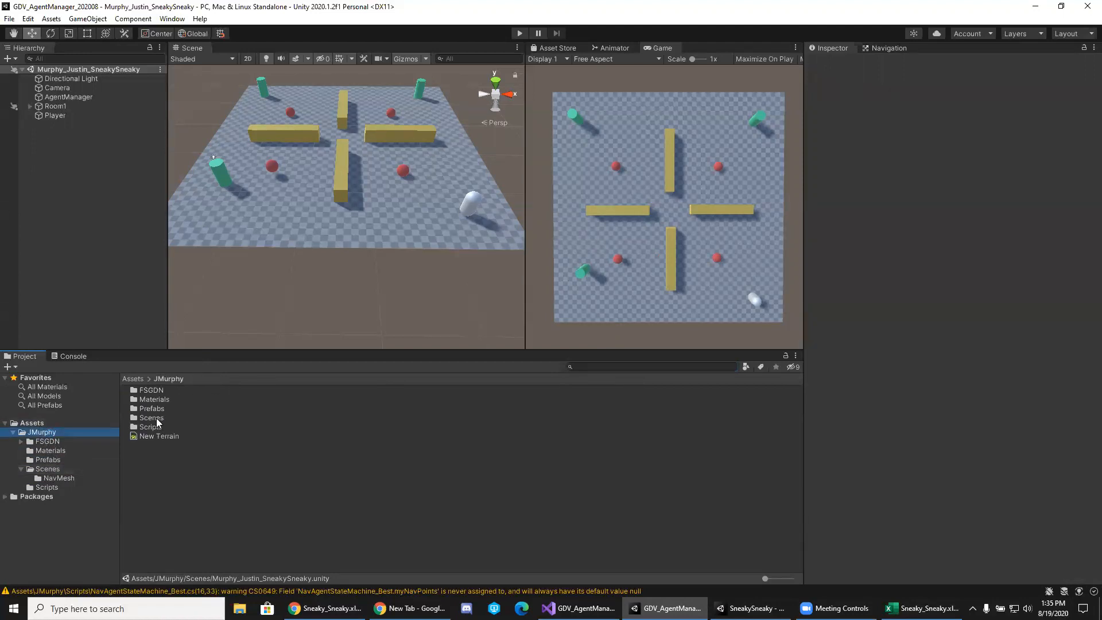
double_click(157, 419)
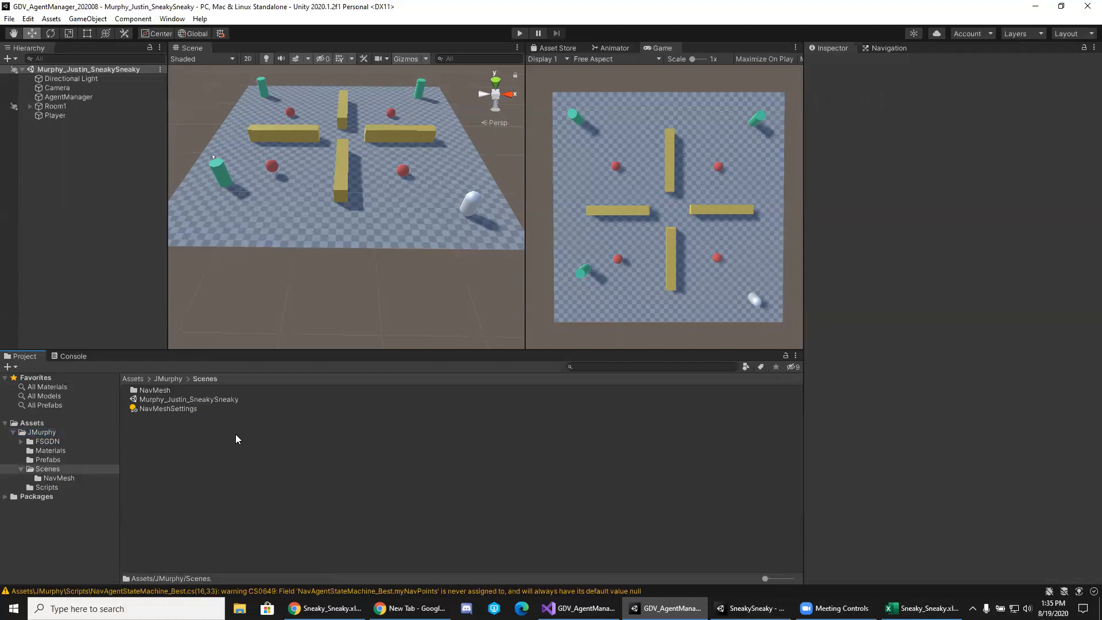
right_click(199, 445)
key("Escape")
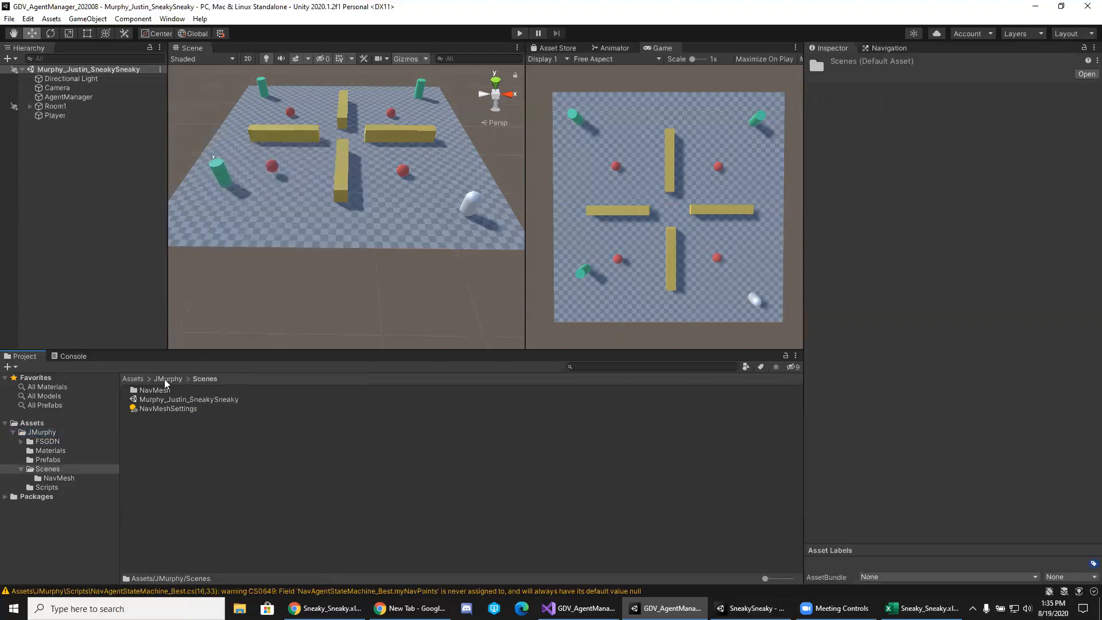
Create a C# script named Player in the Scripts folder of the developer's personal folder.
left_click(169, 379)
left_click(159, 435)
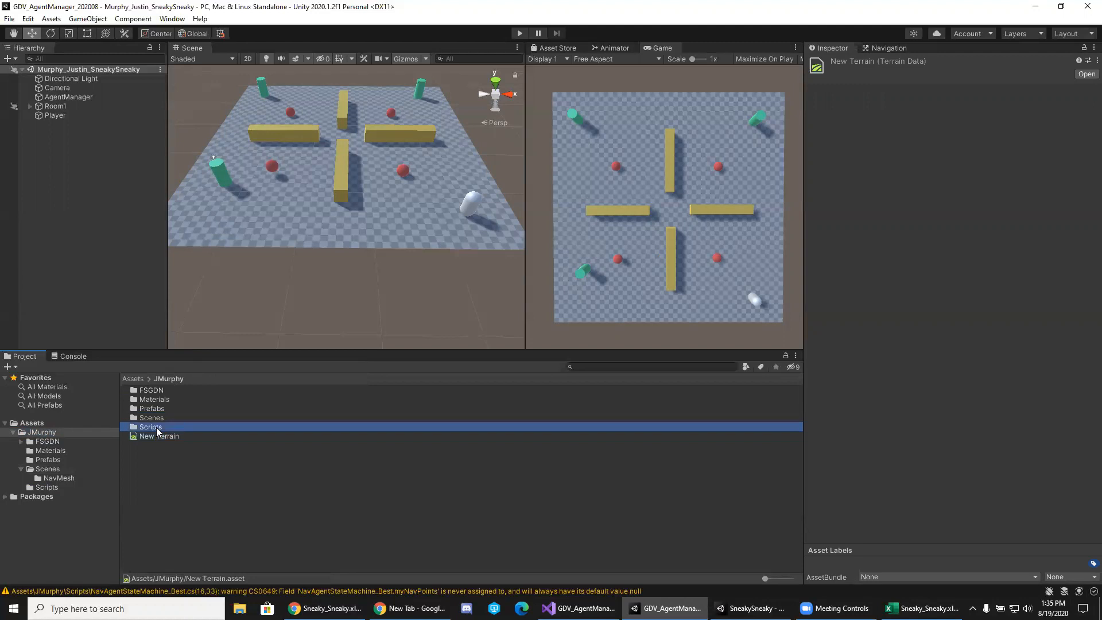
double_click(172, 434)
right_click(165, 443)
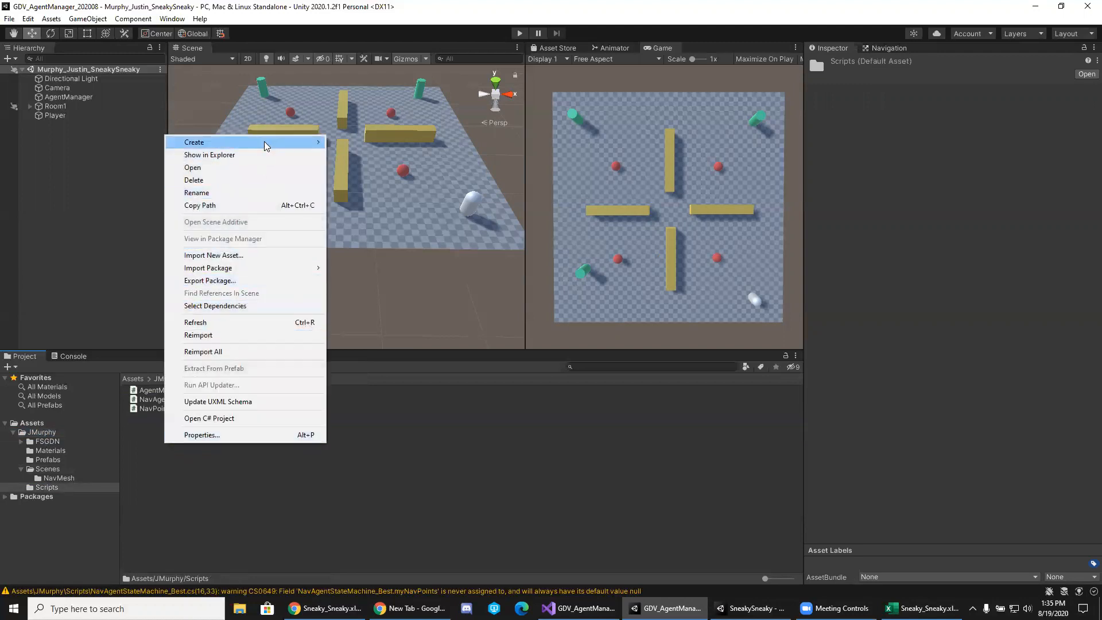
mouse_move(264, 141)
left_click(378, 160)
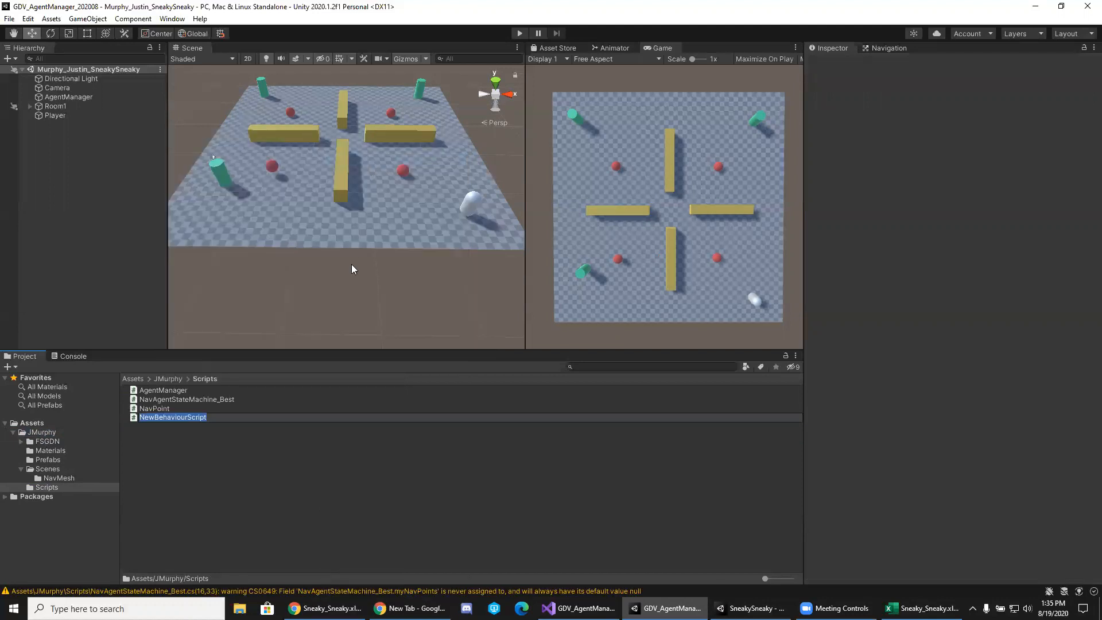
type("Player")
key("Return")
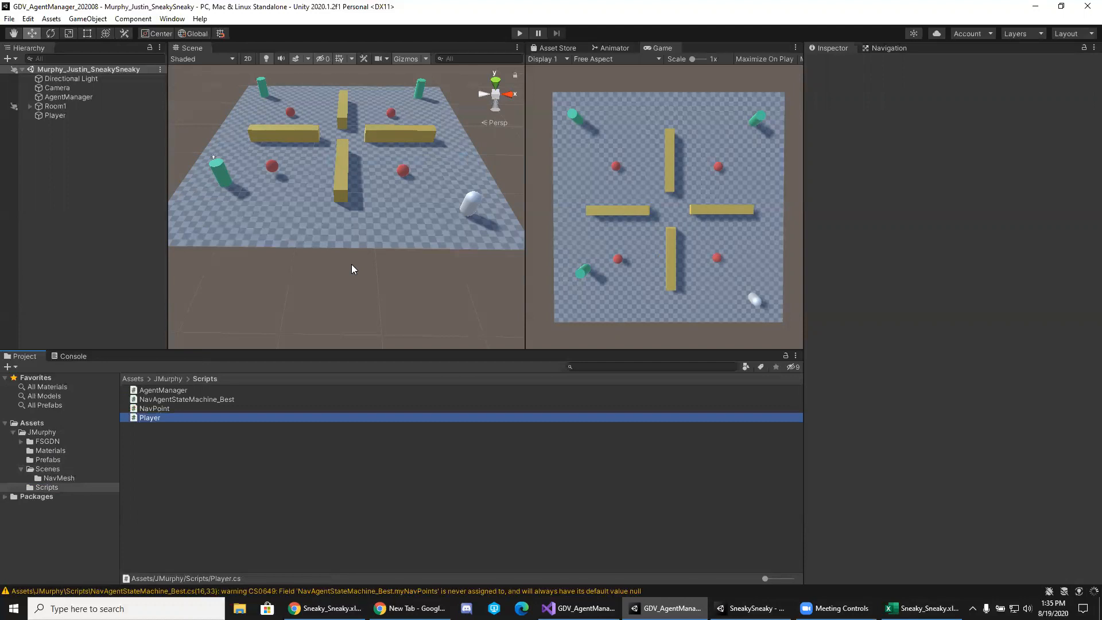
Open the Player script in Visual Studio and add the directive "using UnityEngine.AI;" below the existing using lines.
double_click(187, 418)
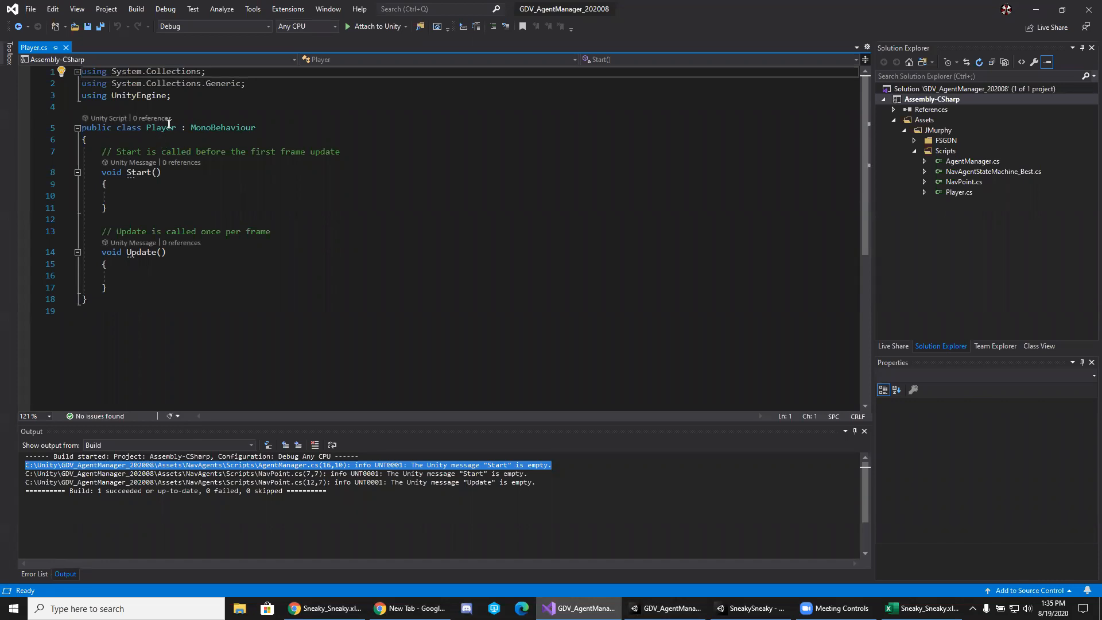
left_click(180, 111)
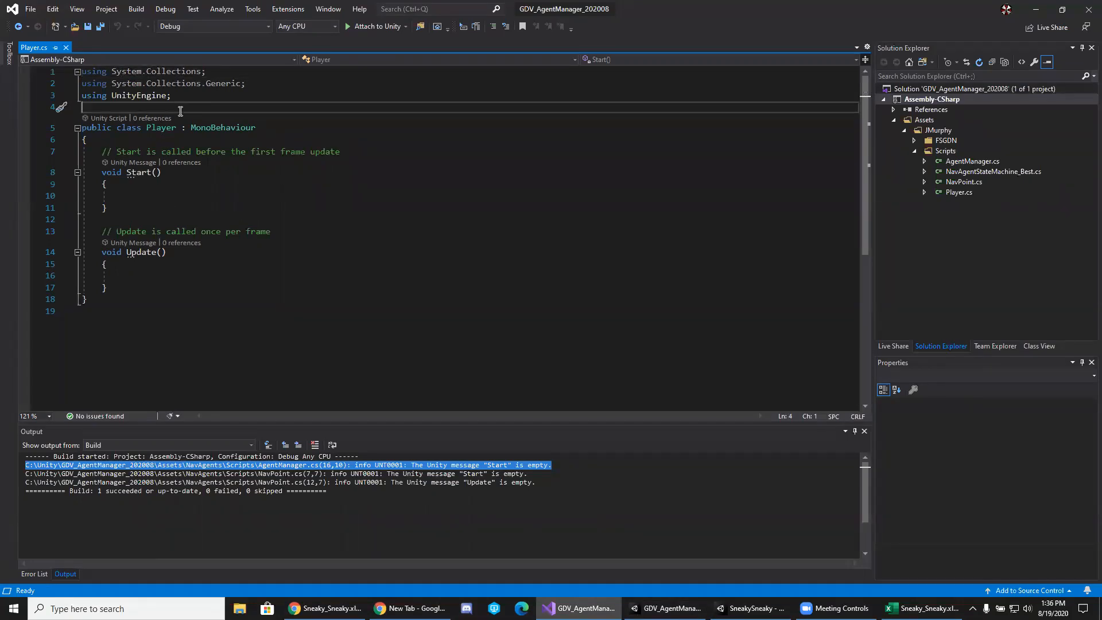
key("ctrl+Return")
key("ctrl+Return")
key("ctrl+Return")
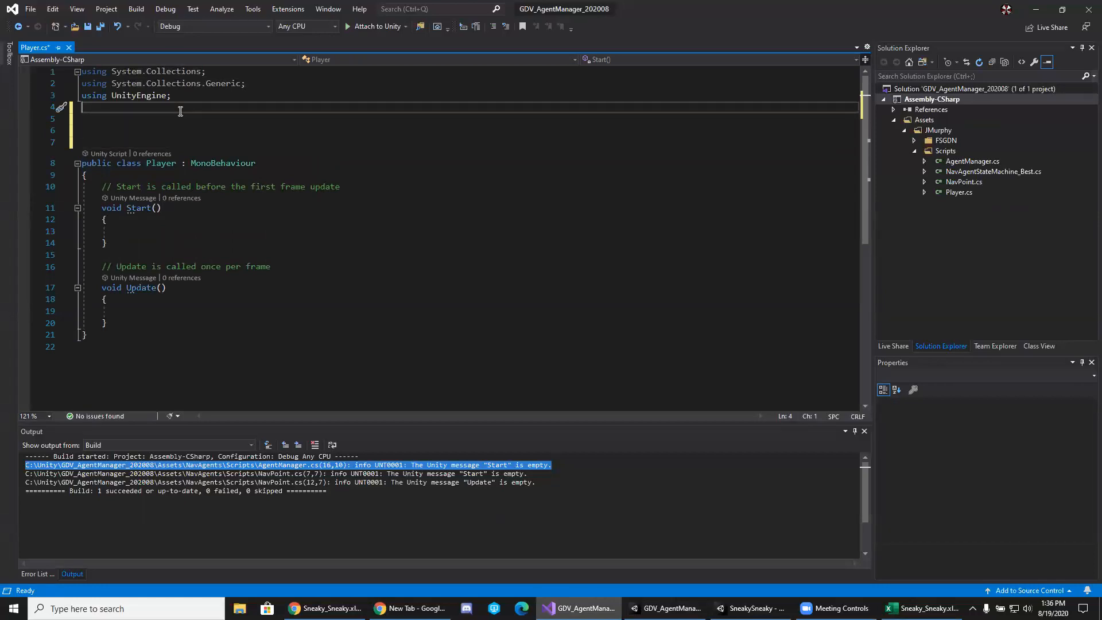
type("using Unity")
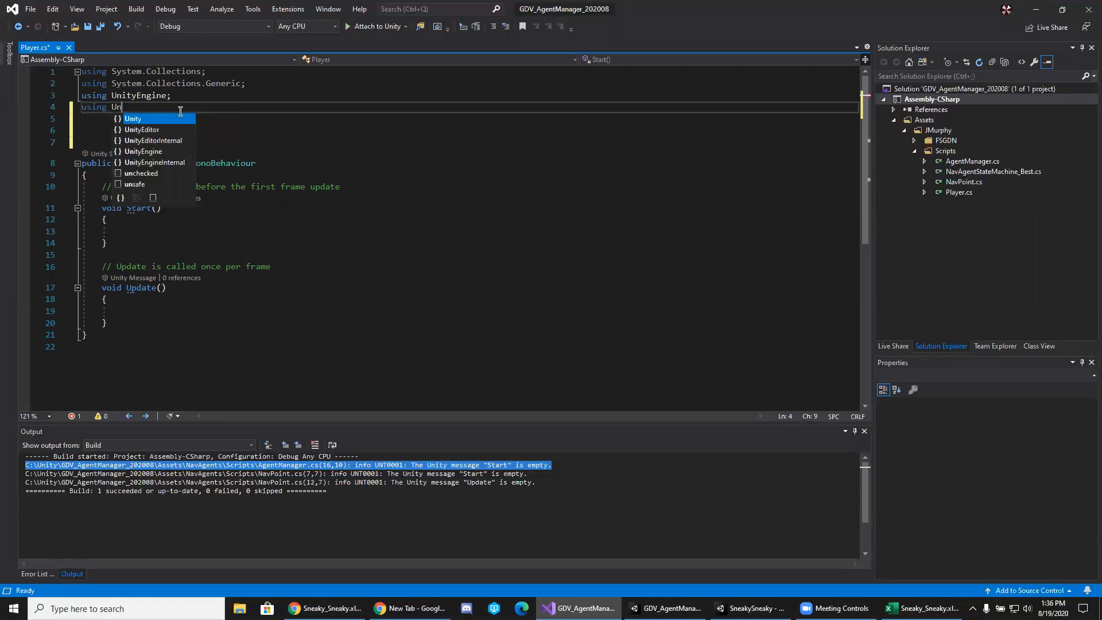
key("Escape")
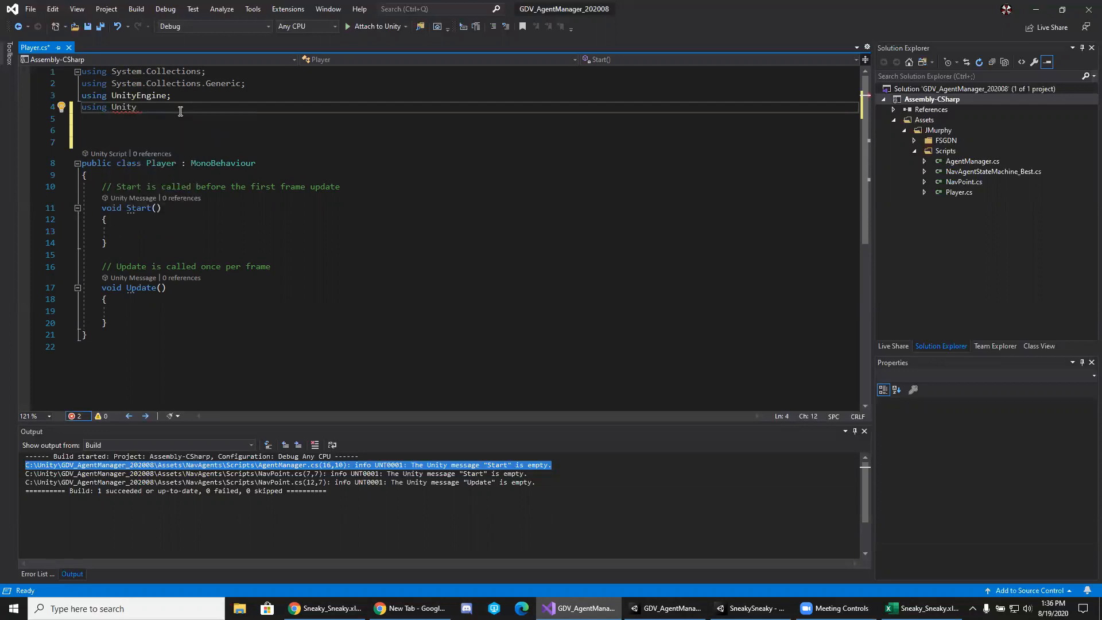
type("Engine.AI")
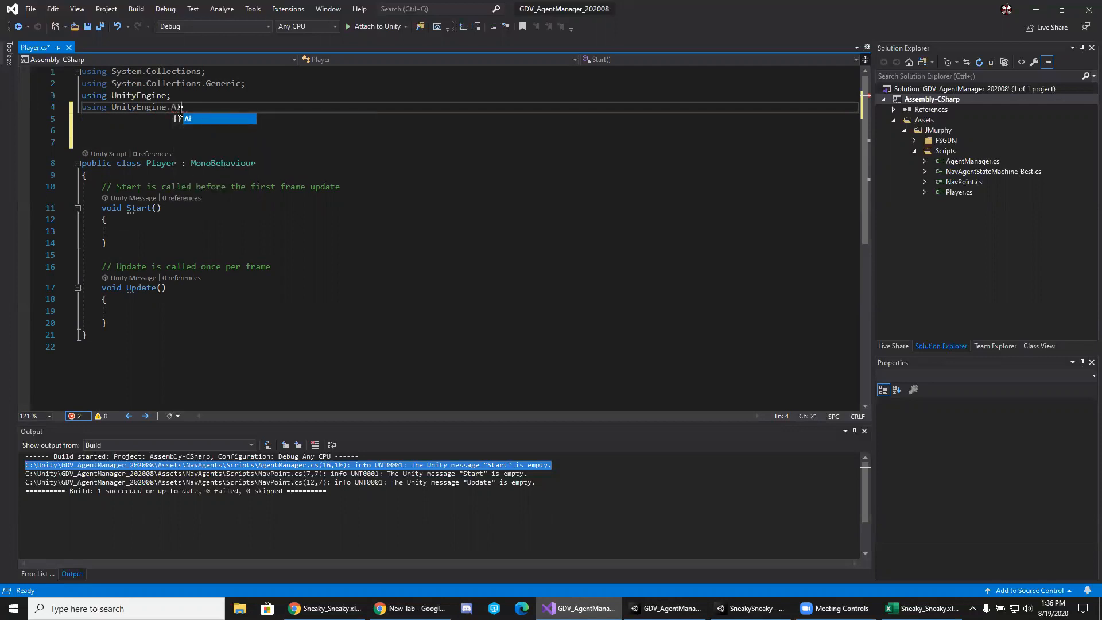
type(";")
Add the attribute [RequireComponent(typeof(NavMeshAgent))] directly above the Player class declaration.
left_click(167, 132)
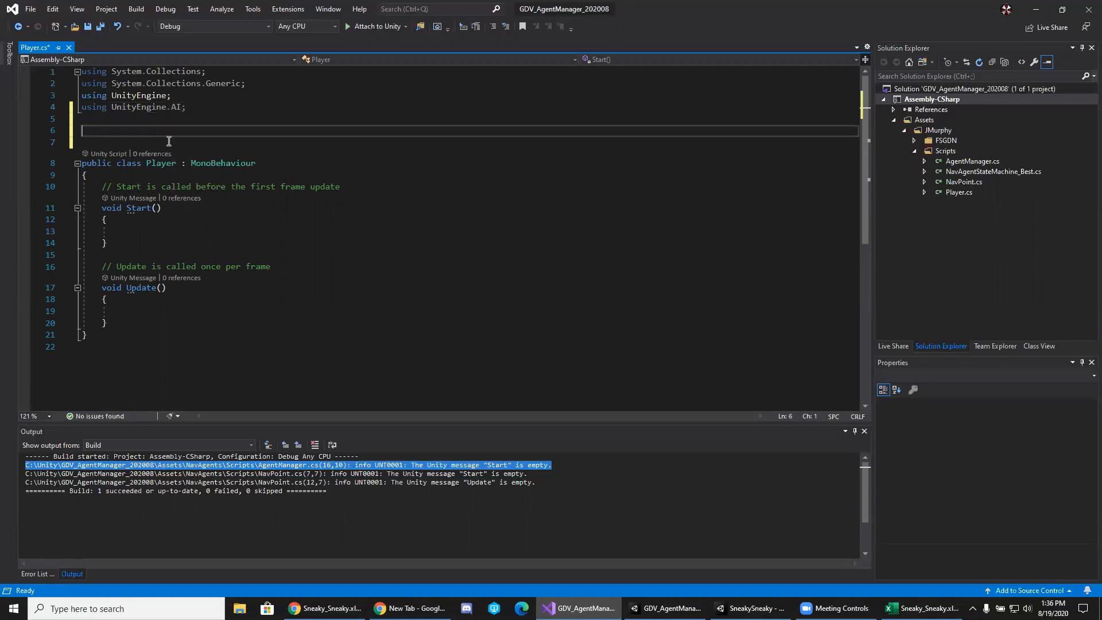
key("Down")
left_click(103, 169)
left_click(117, 145)
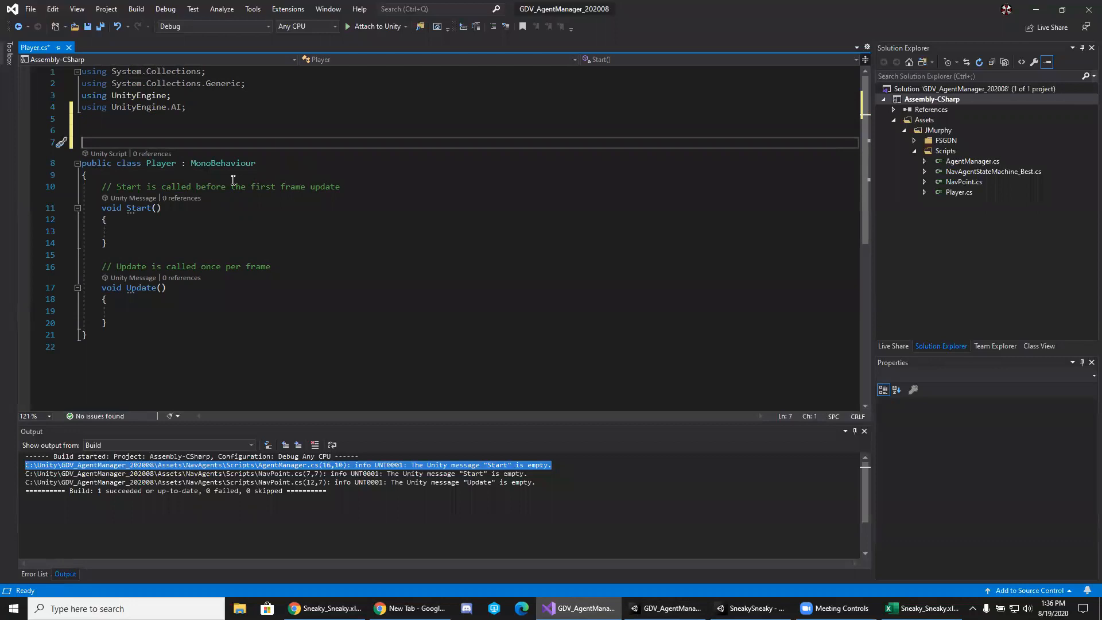
type("[RequireComponent")
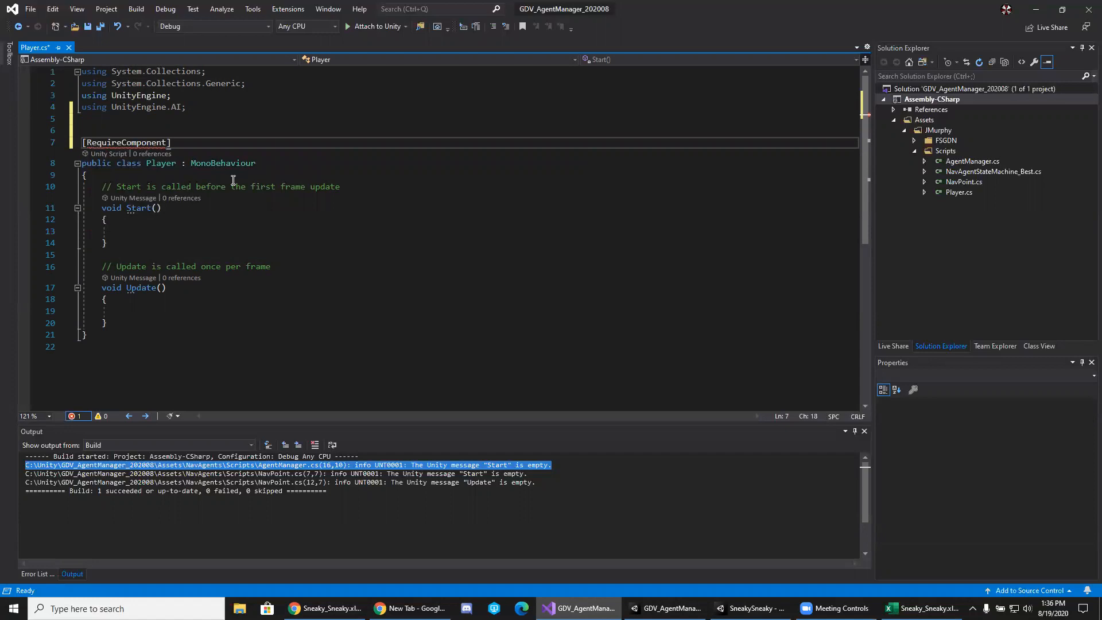
type("(")
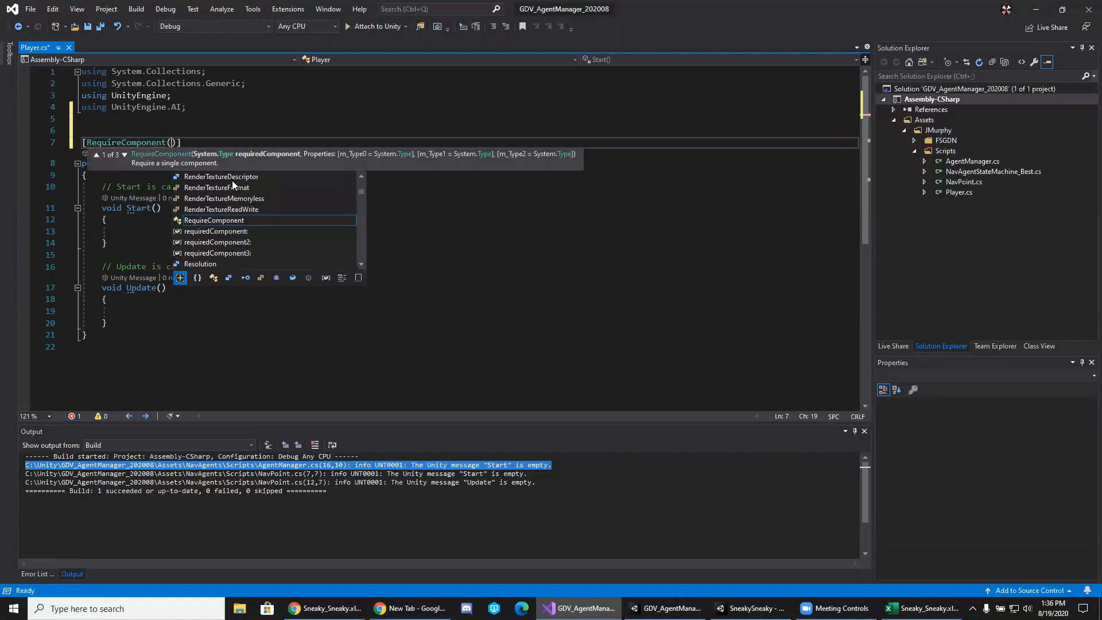
type("Typeo")
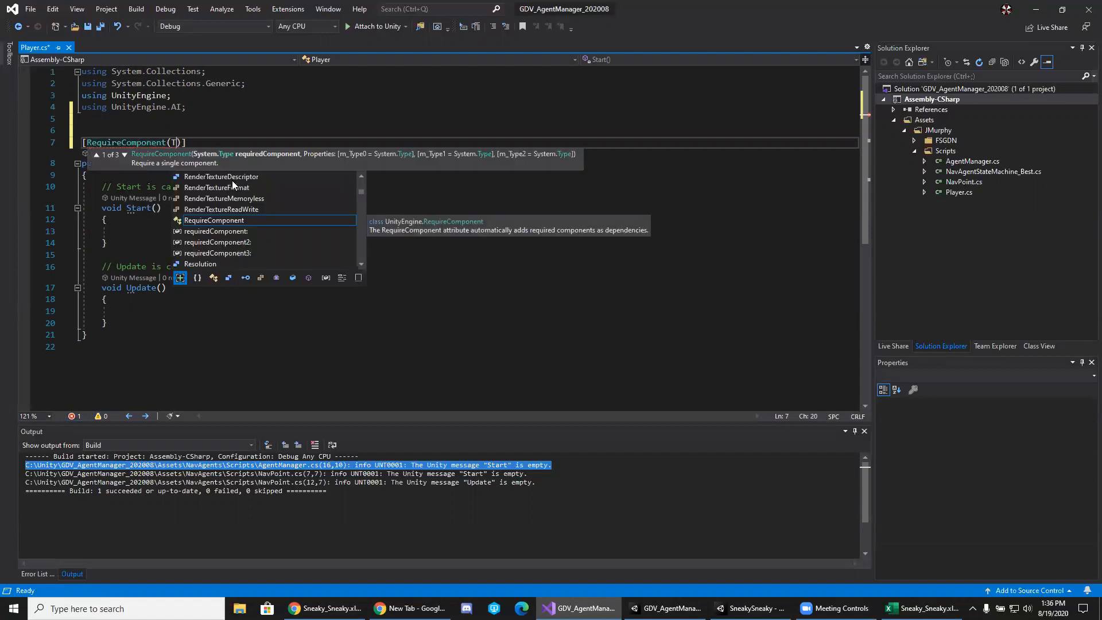
type("f(")
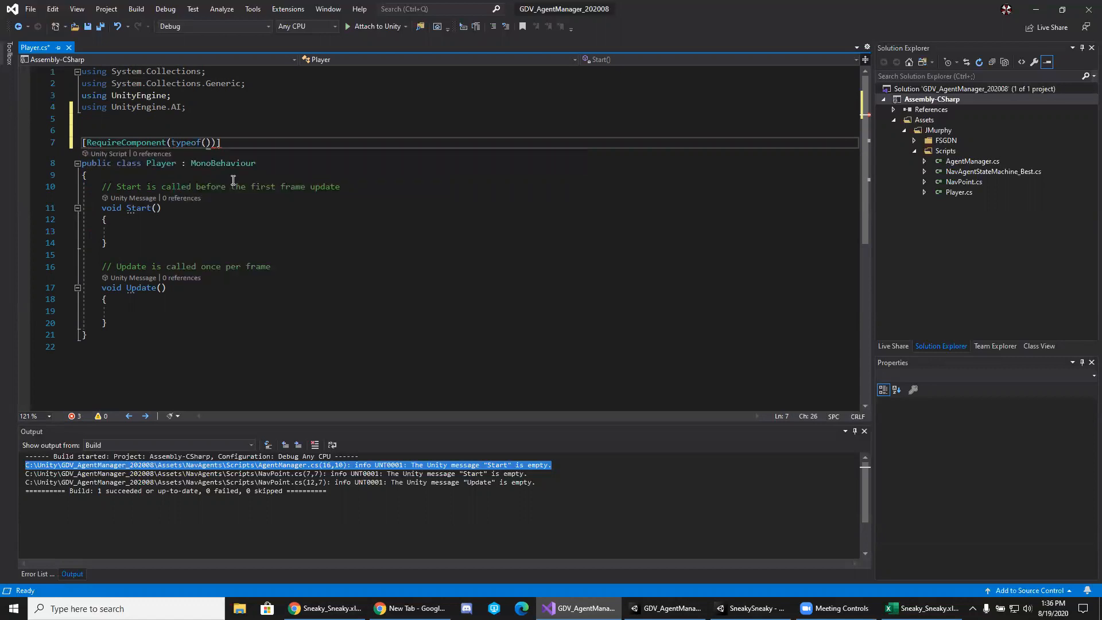
type("Navm")
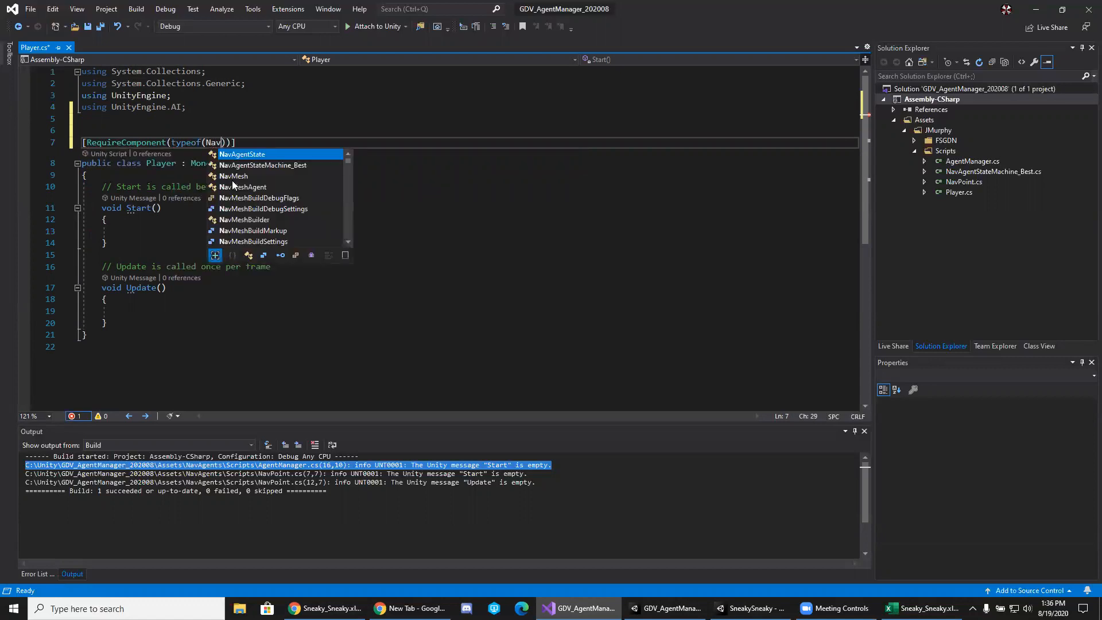
type("esh")
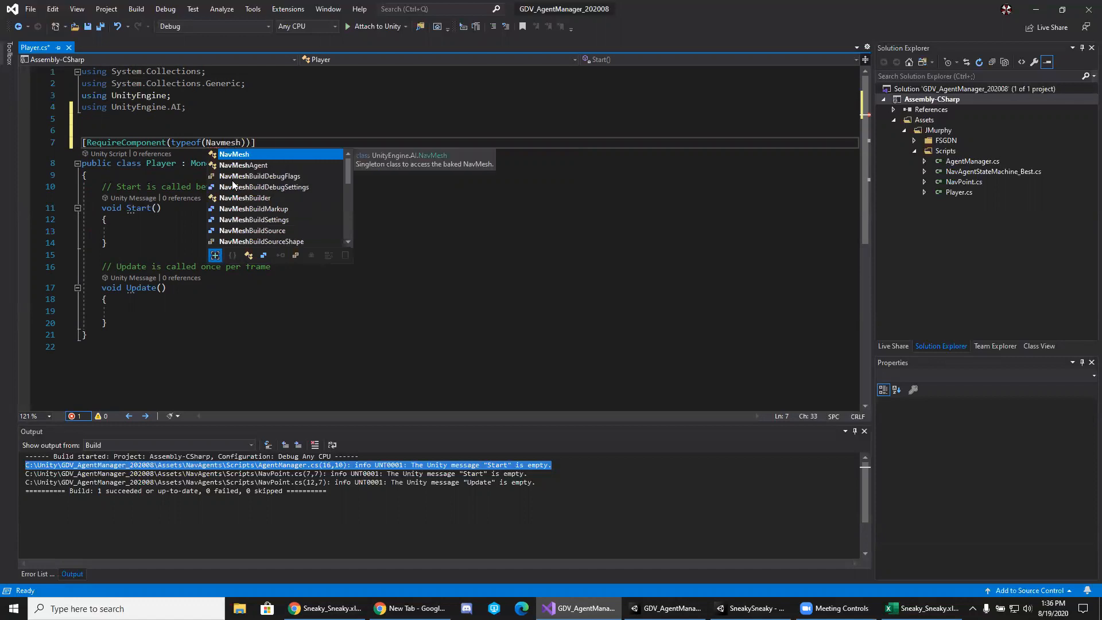
key("Down")
key("Return")
key("Right")
key("Right")
key("Right")
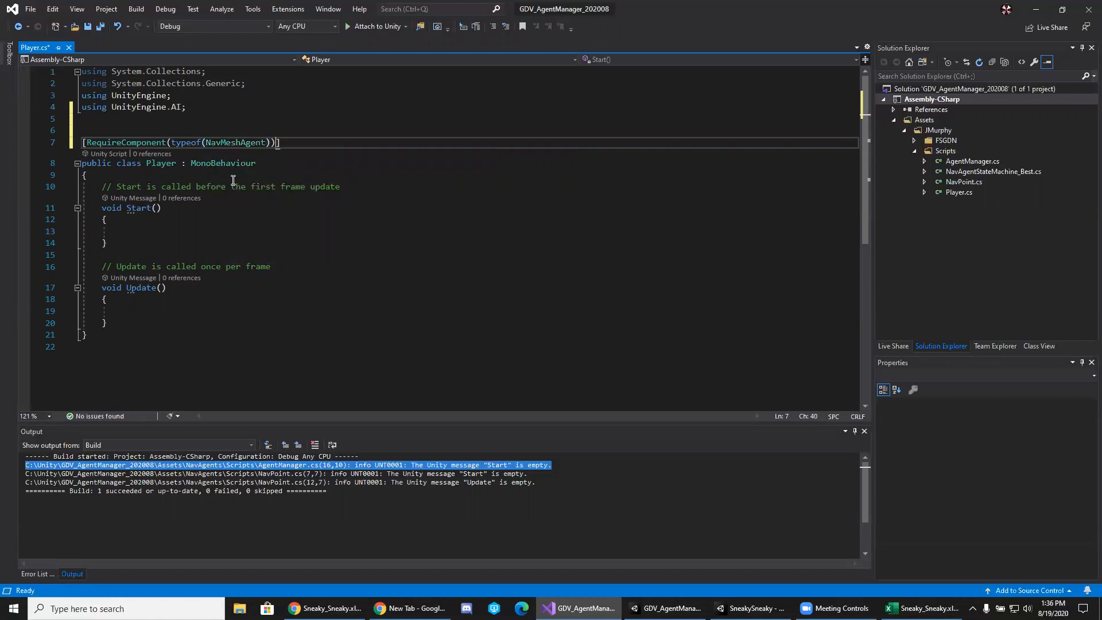
Declare the field "NavMeshAgent nav = null;" at the start of the Player class, with a blank line before the Start comment.
left_click(233, 180)
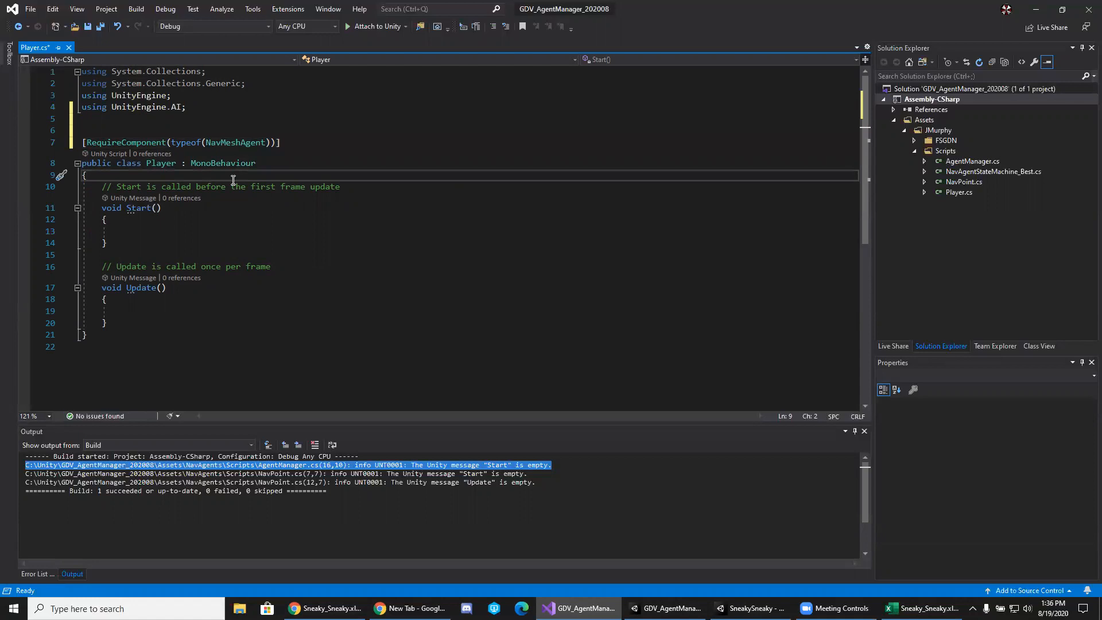
key("Return")
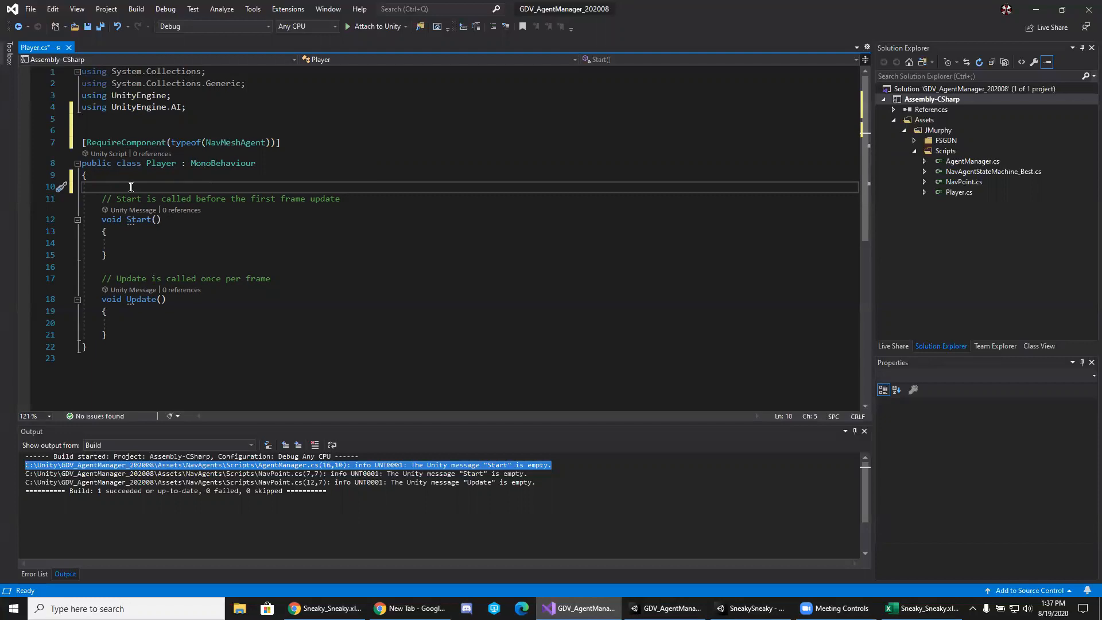
key("Return")
key("Up")
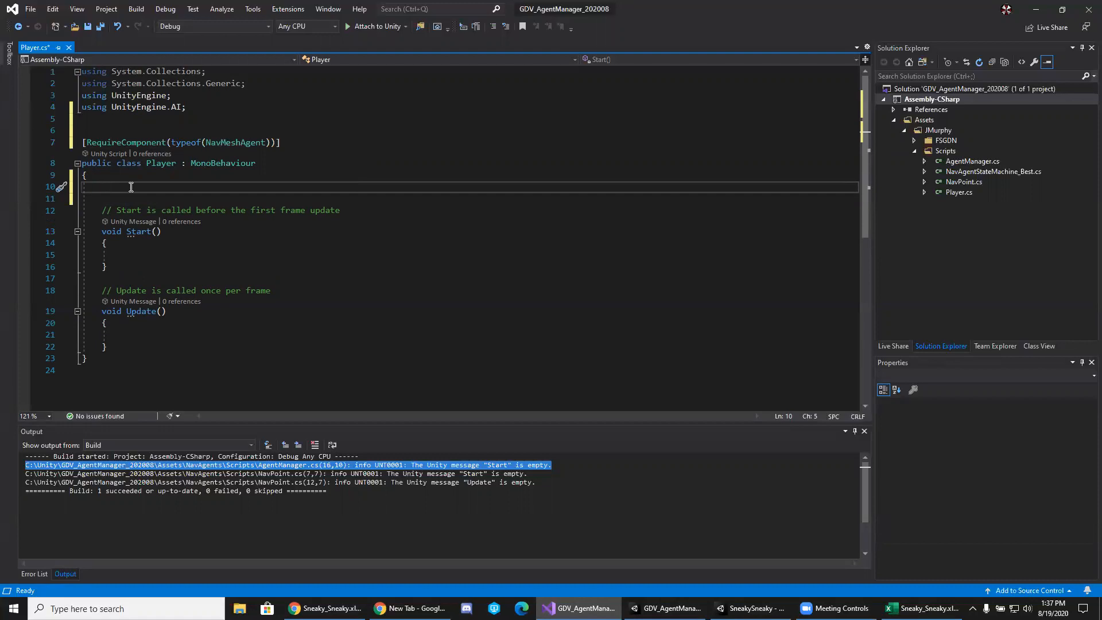
type("NavMeshAgent")
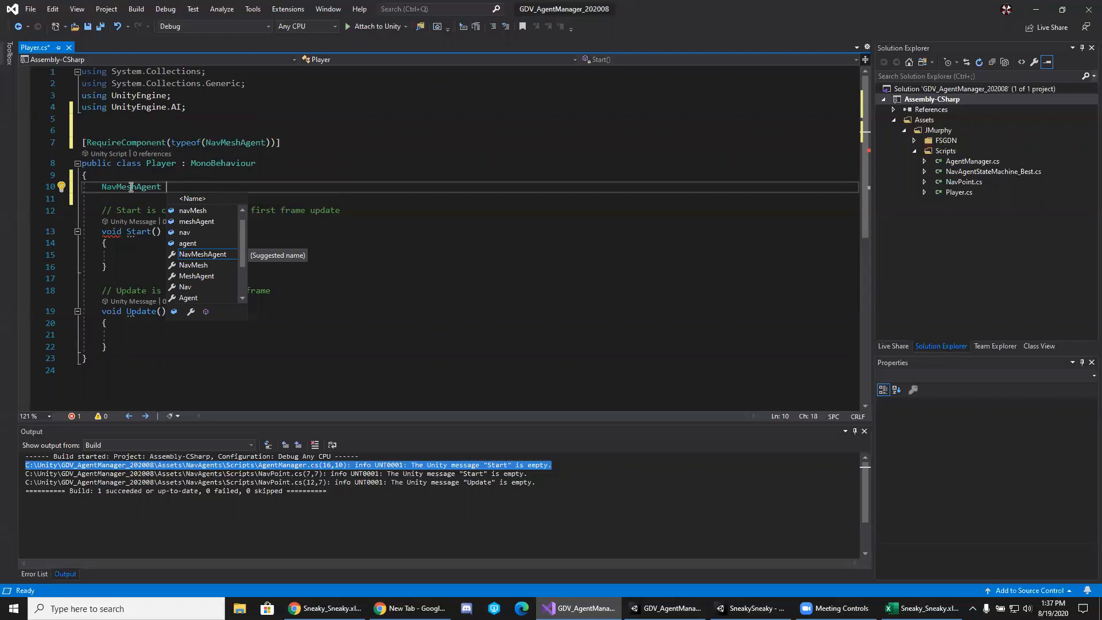
type("nav")
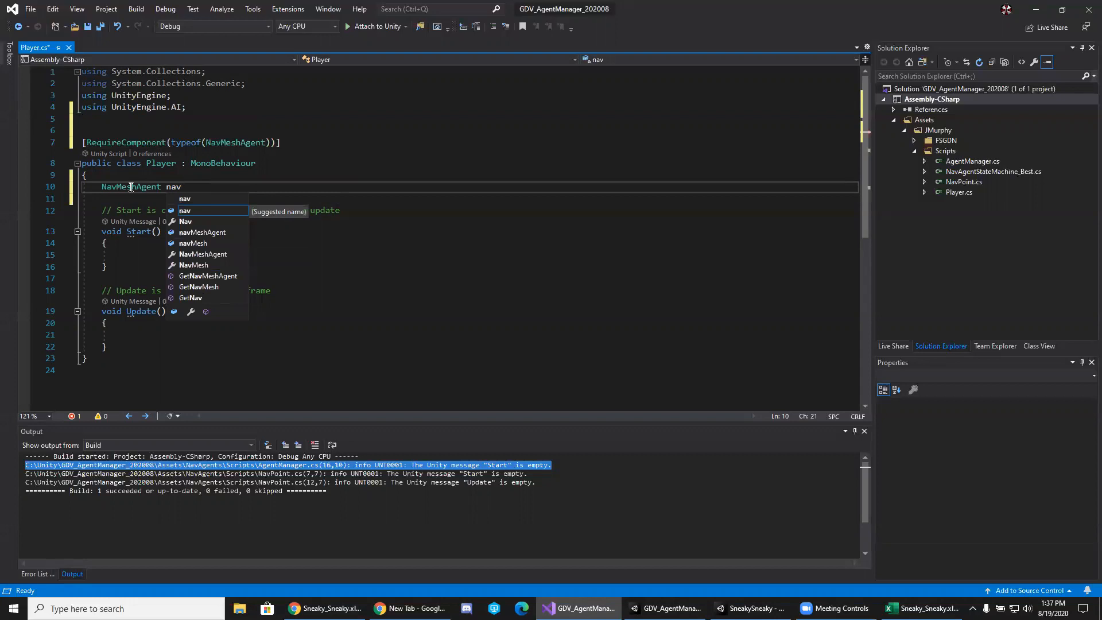
type(" = null;")
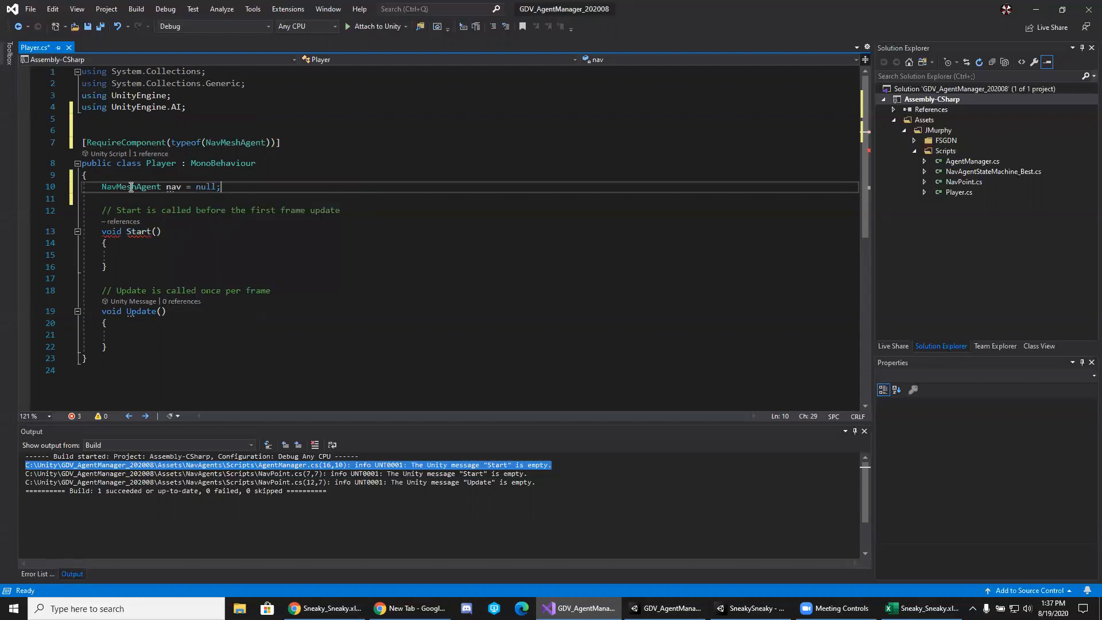
Assign the agent reference in Start() with "nav = GetComponent<NavMeshAgent>();".
left_click(164, 257)
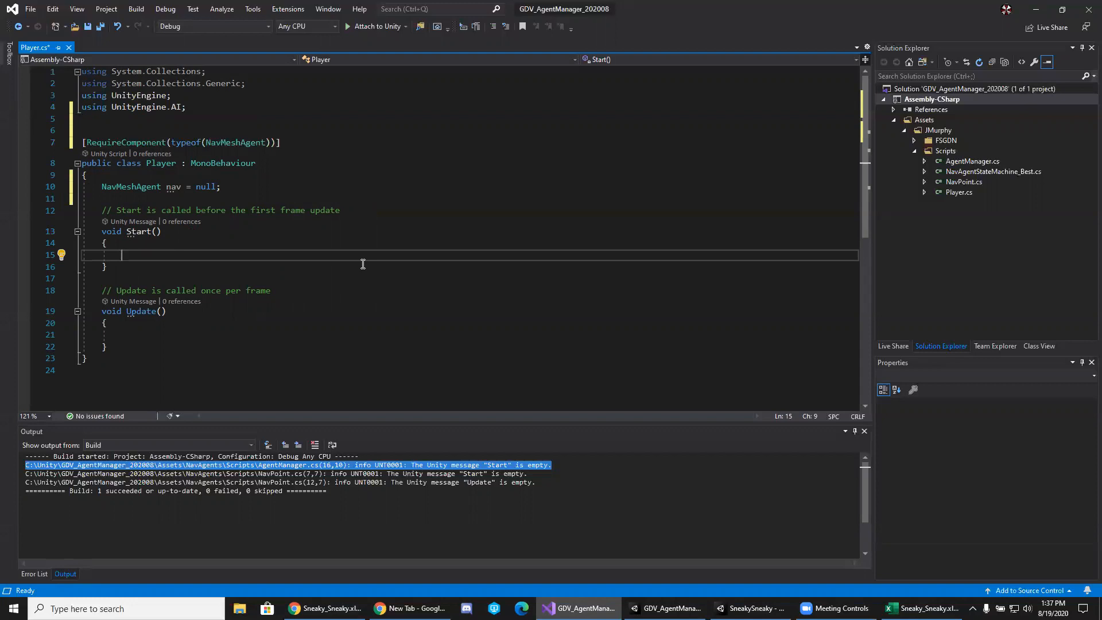
type("name")
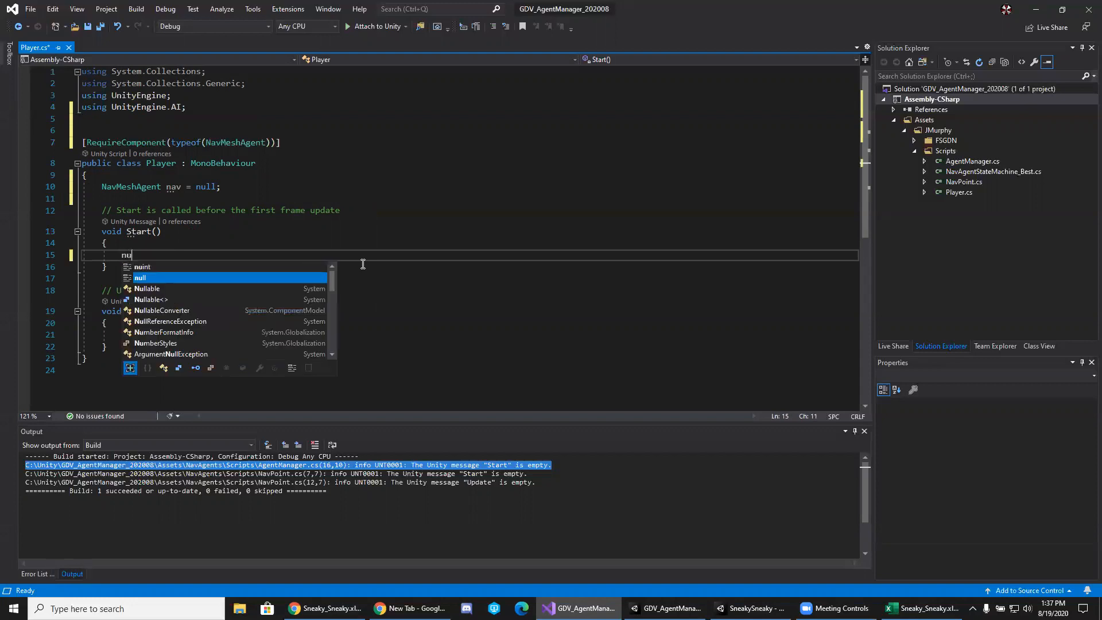
key("Escape")
key("BackSpace")
key("BackSpace")
type("v")
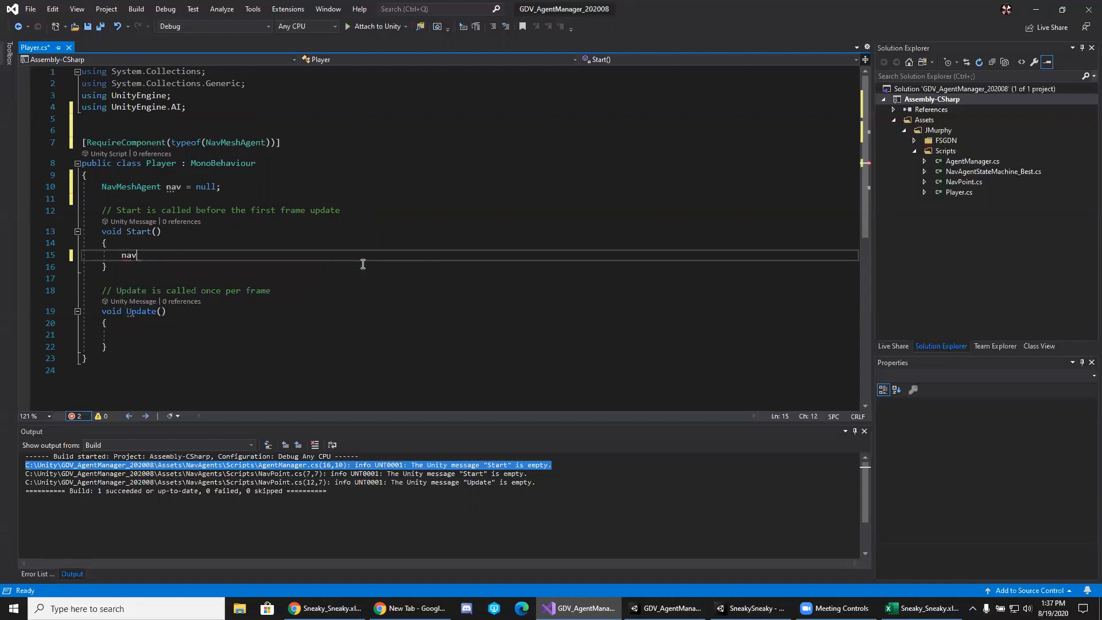
type(" = GetC")
key("Tab")
type("<")
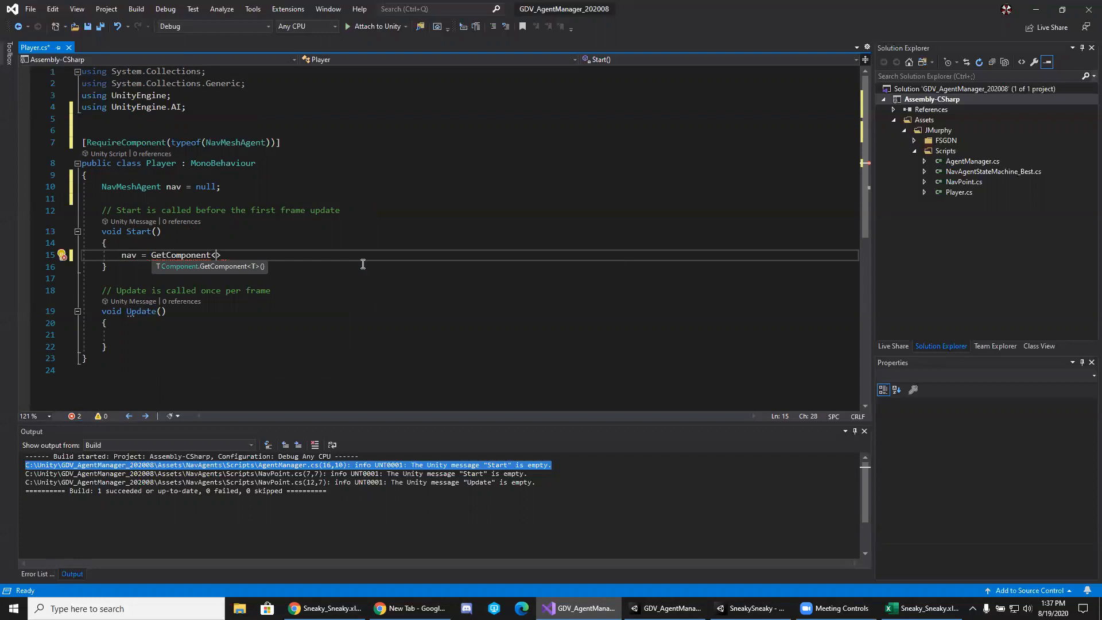
type("NavMeshAgent")
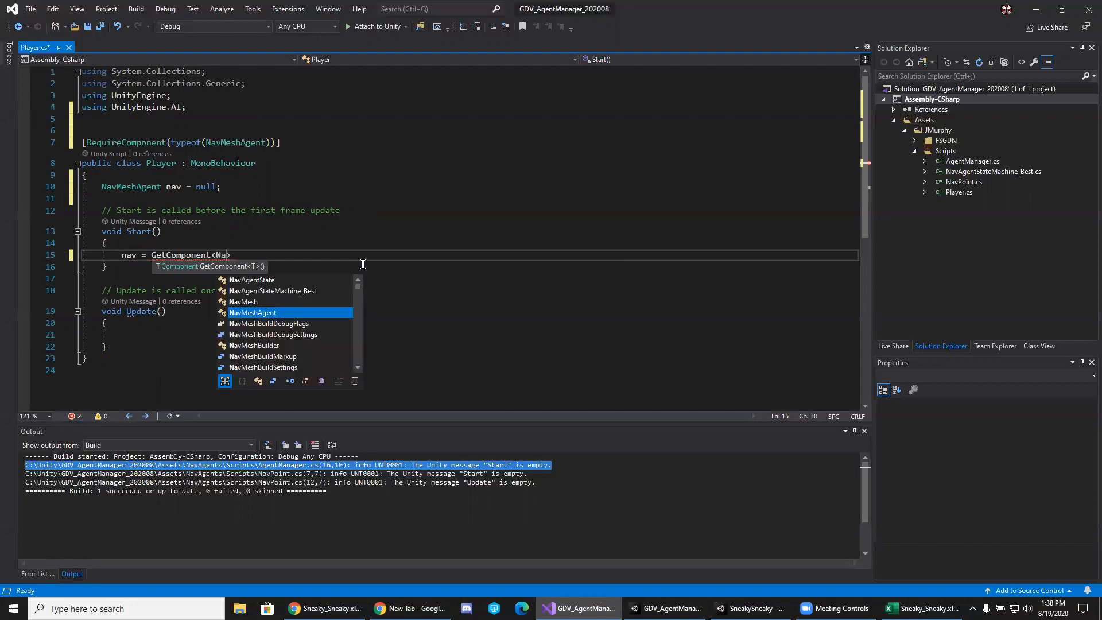
type(">()")
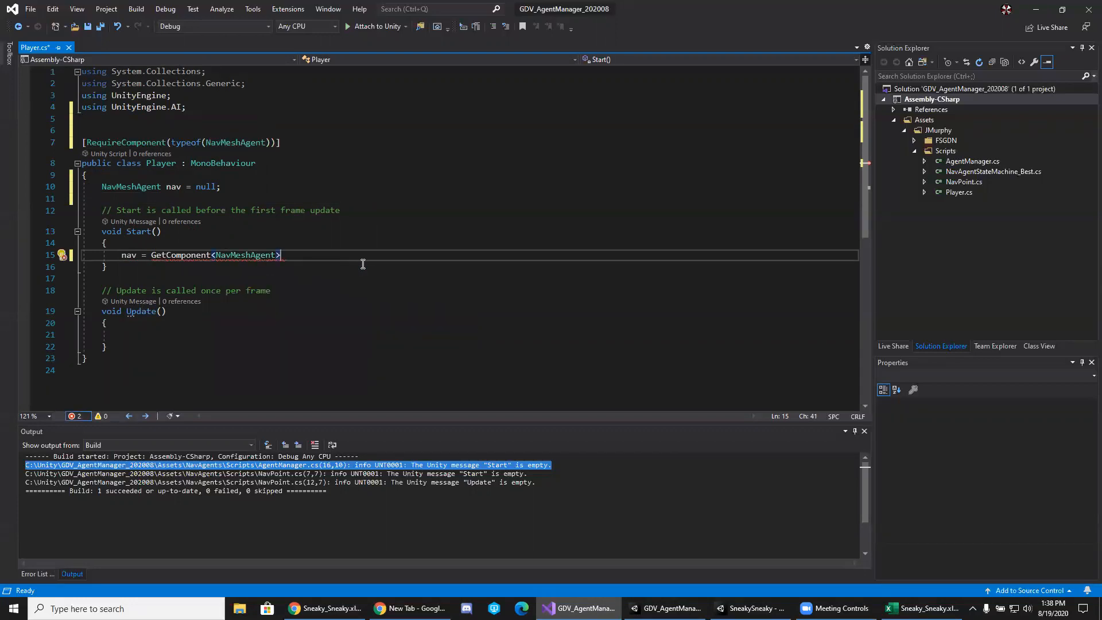
type(";")
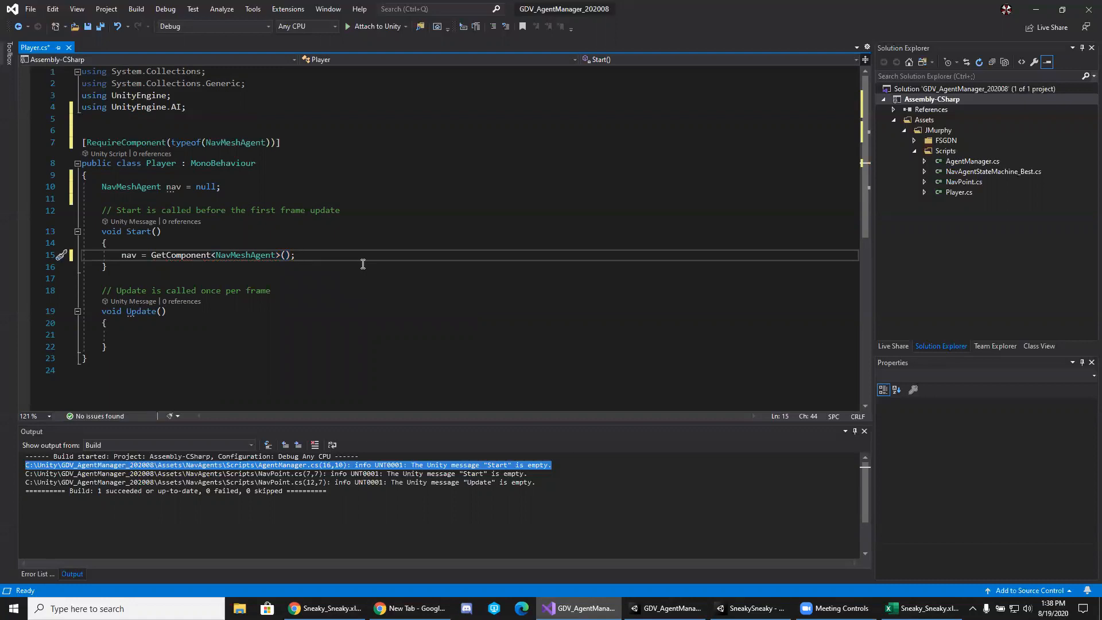
Inside Update(), write the condition "if(Input.GetKeyDown(KeyCode.Mouse0))".
key("Down")
key("Down")
key("Down")
key("Down")
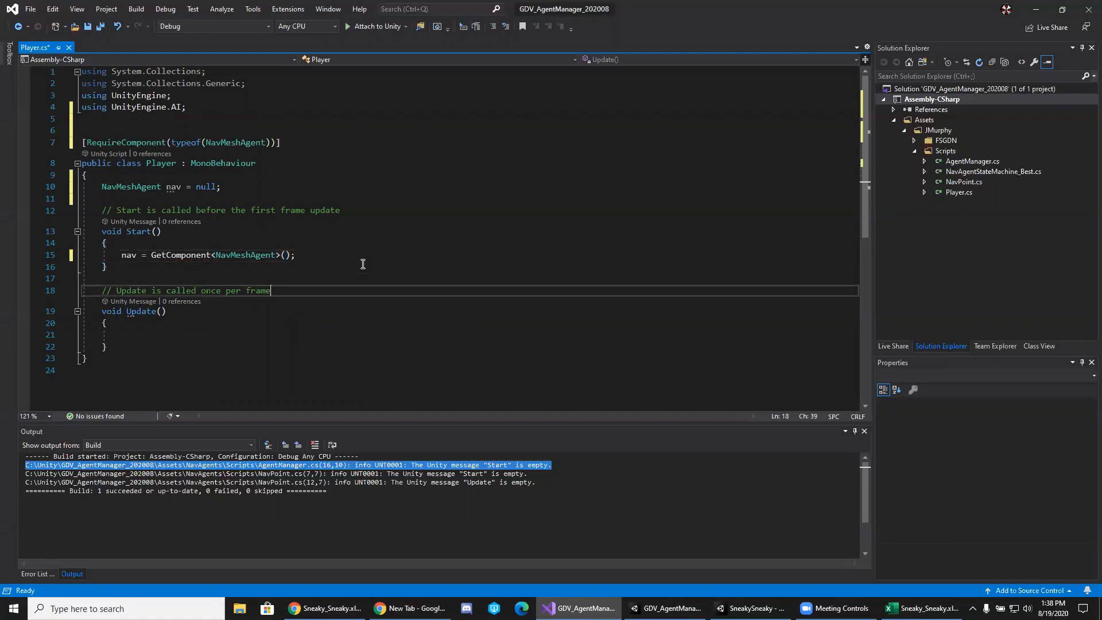
key("Down")
key("Down")
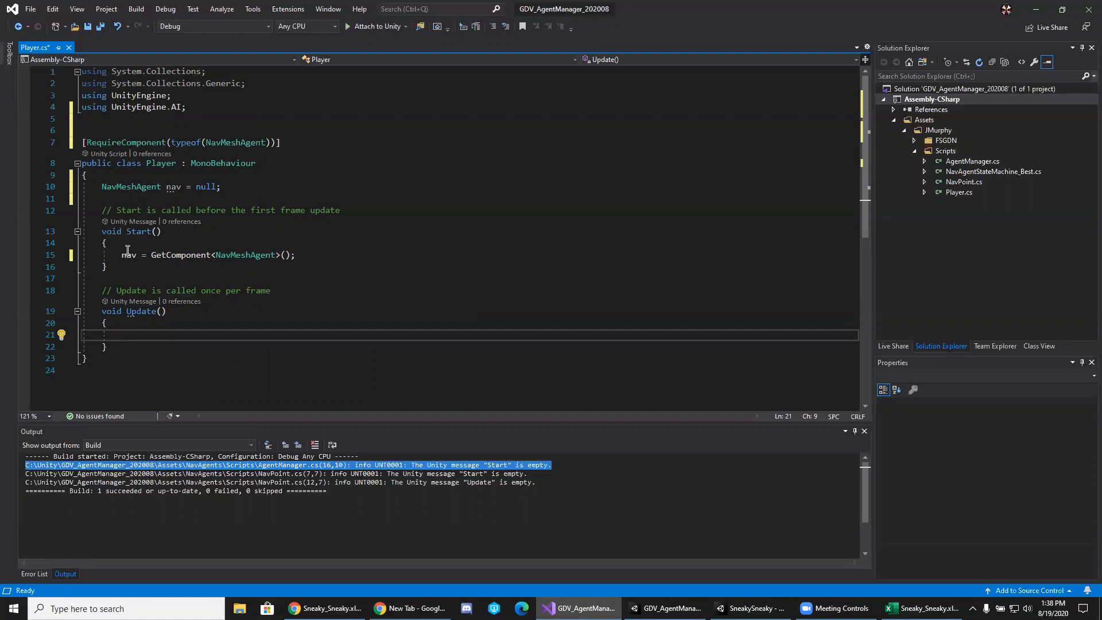
mouse_move(129, 253)
mouse_move(196, 257)
type("if(")
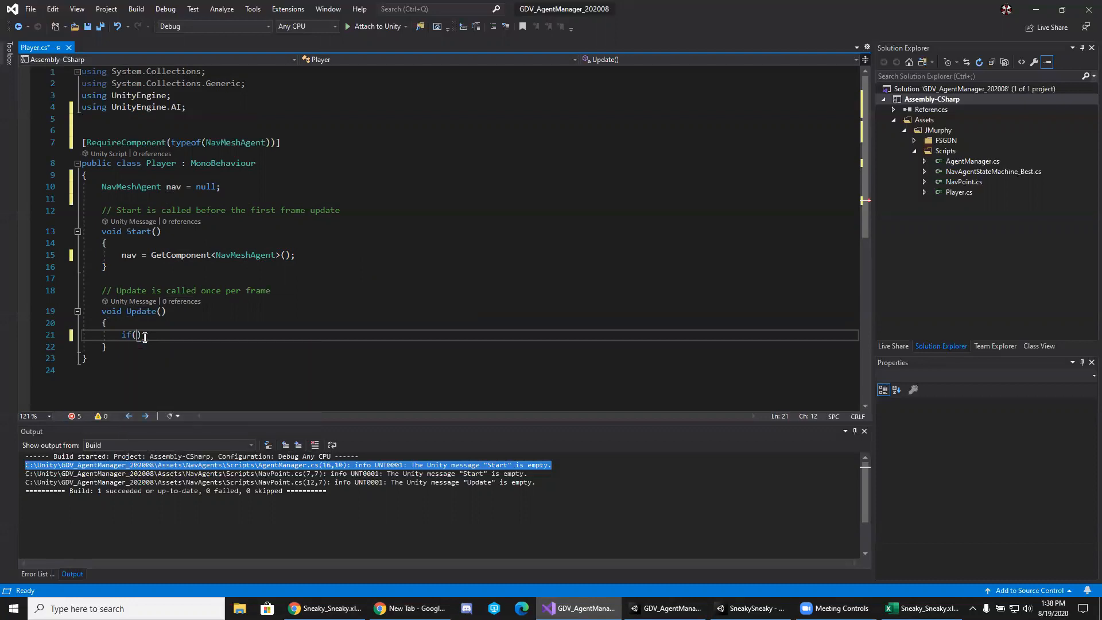
type("Input")
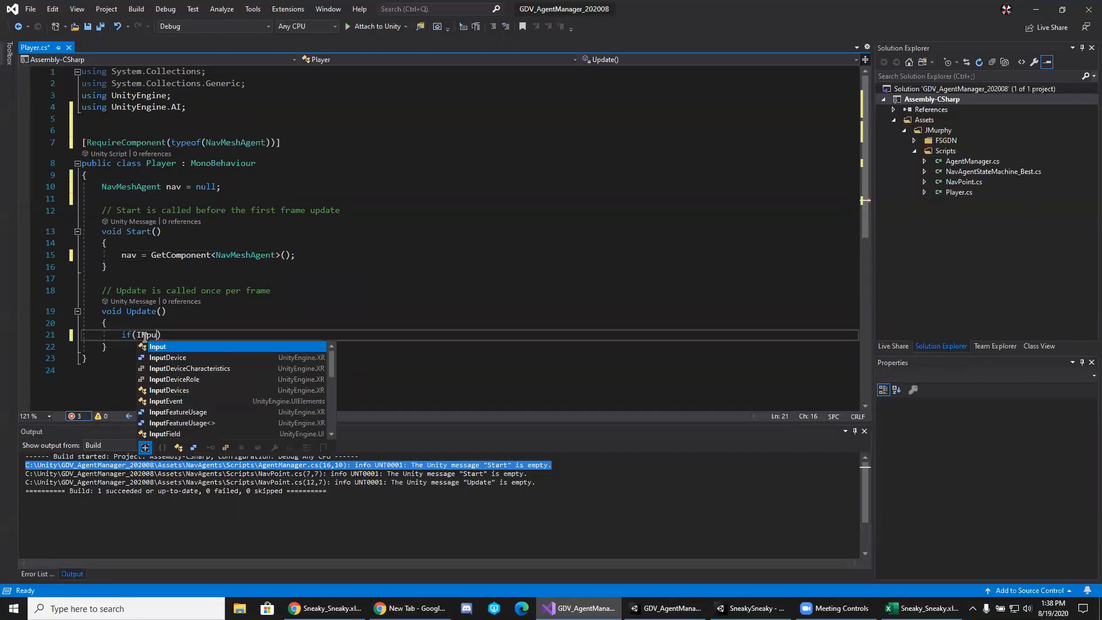
type(".")
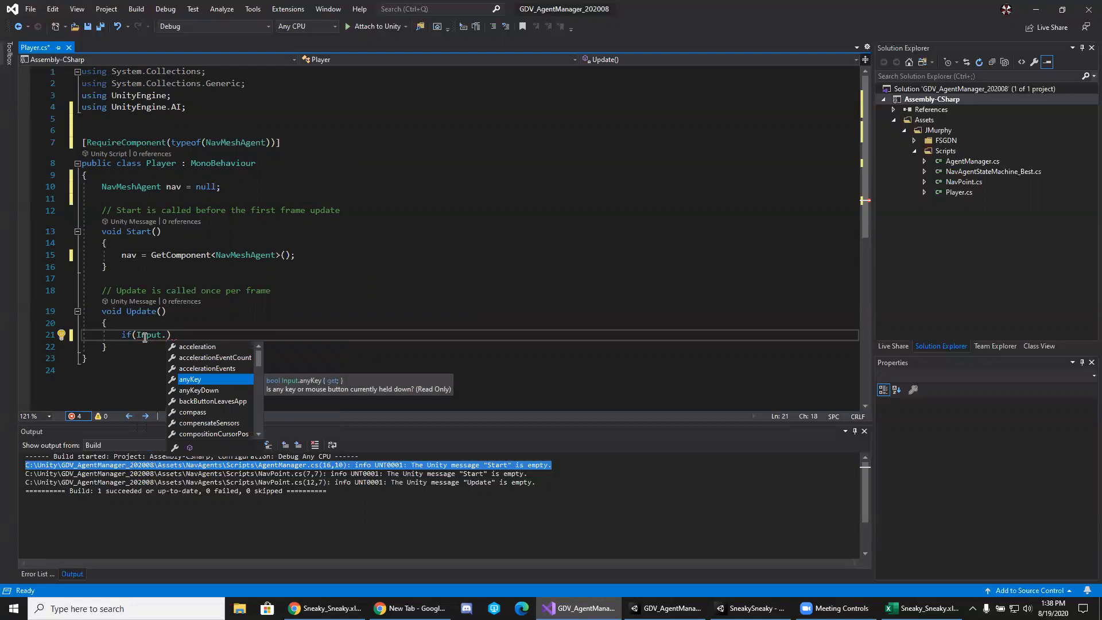
type("GetKey")
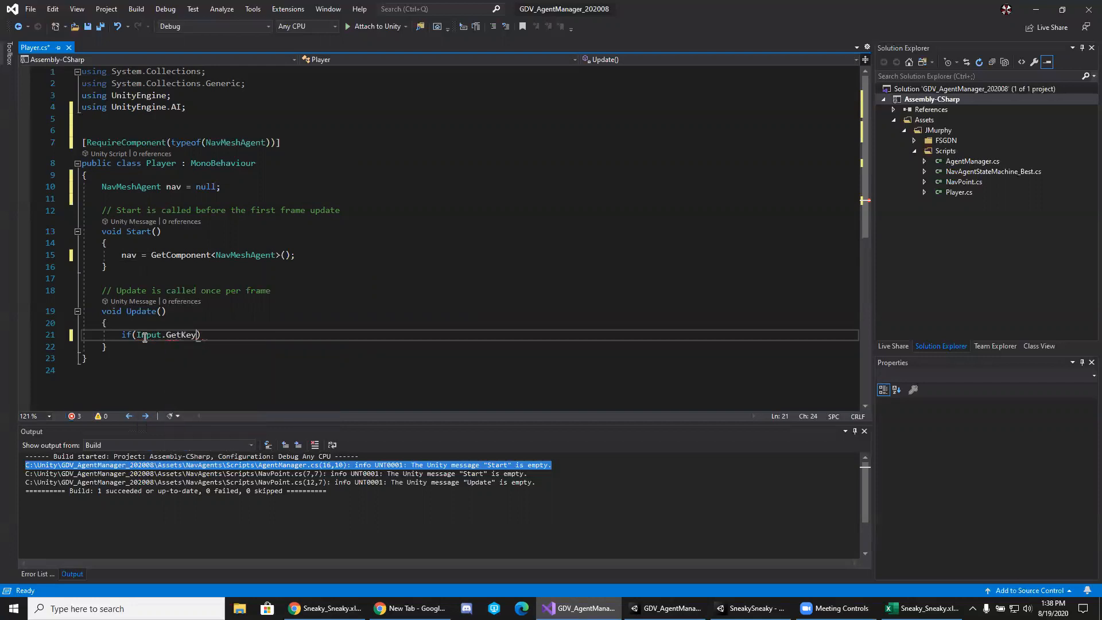
type("Down(")
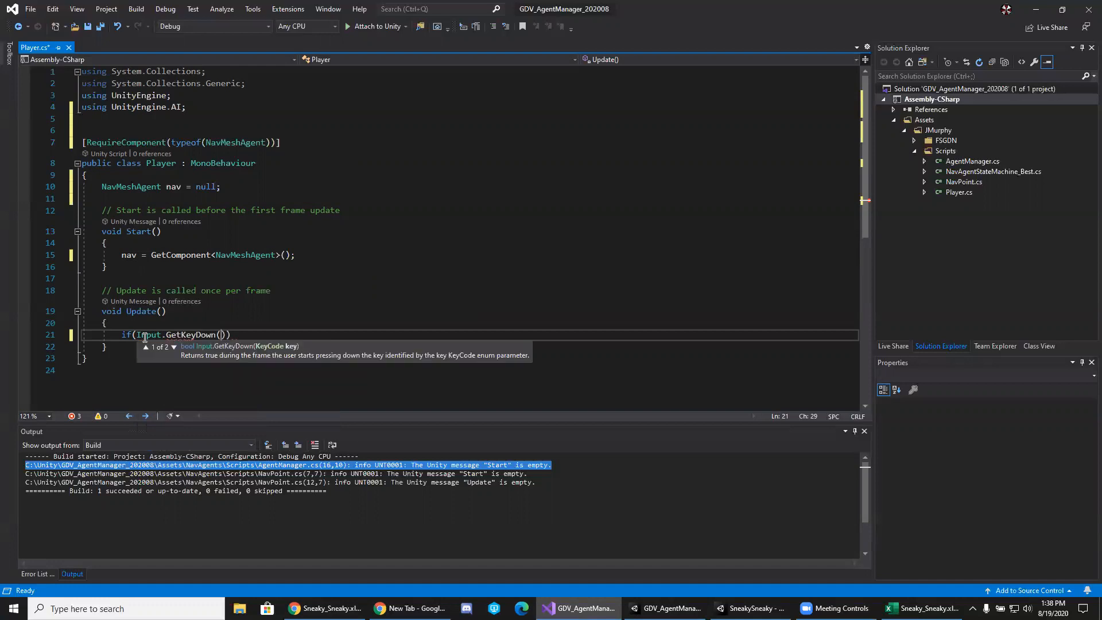
type("KeyCode.mouse")
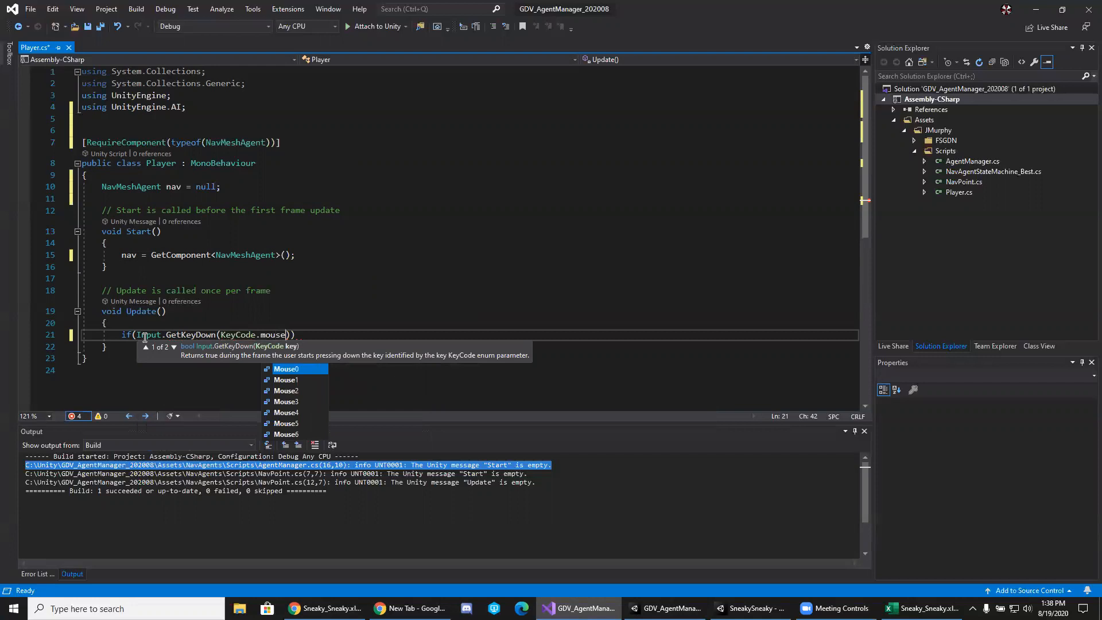
double_click(297, 372)
left_click(321, 337)
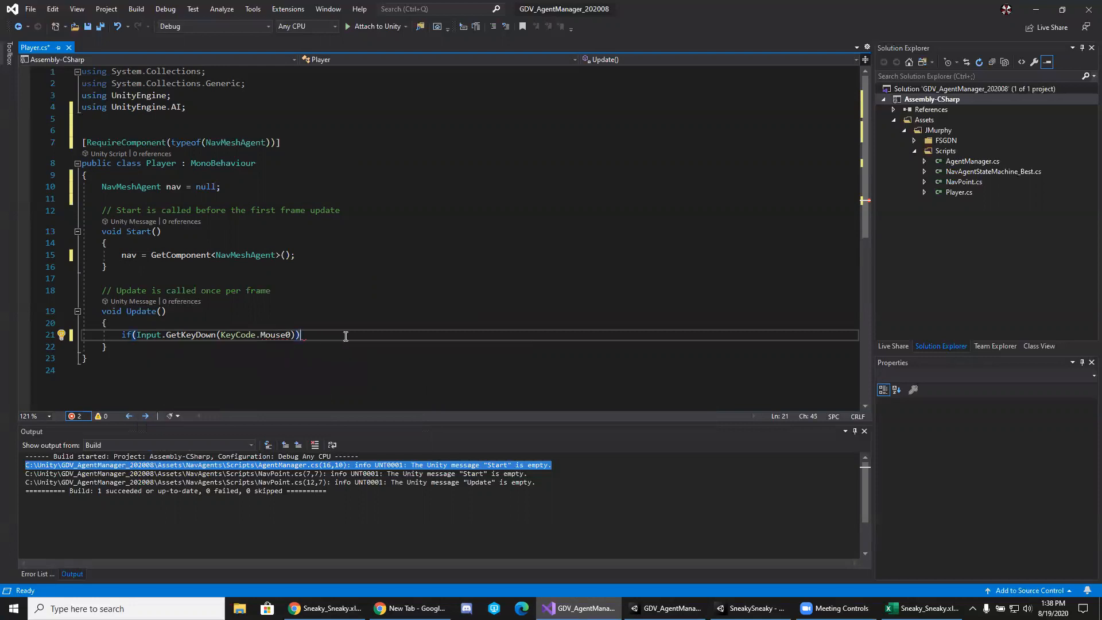
Add an empty braced block beneath the Mouse0 if condition and save the Player script.
key("Return")
type("{")
key("Return")
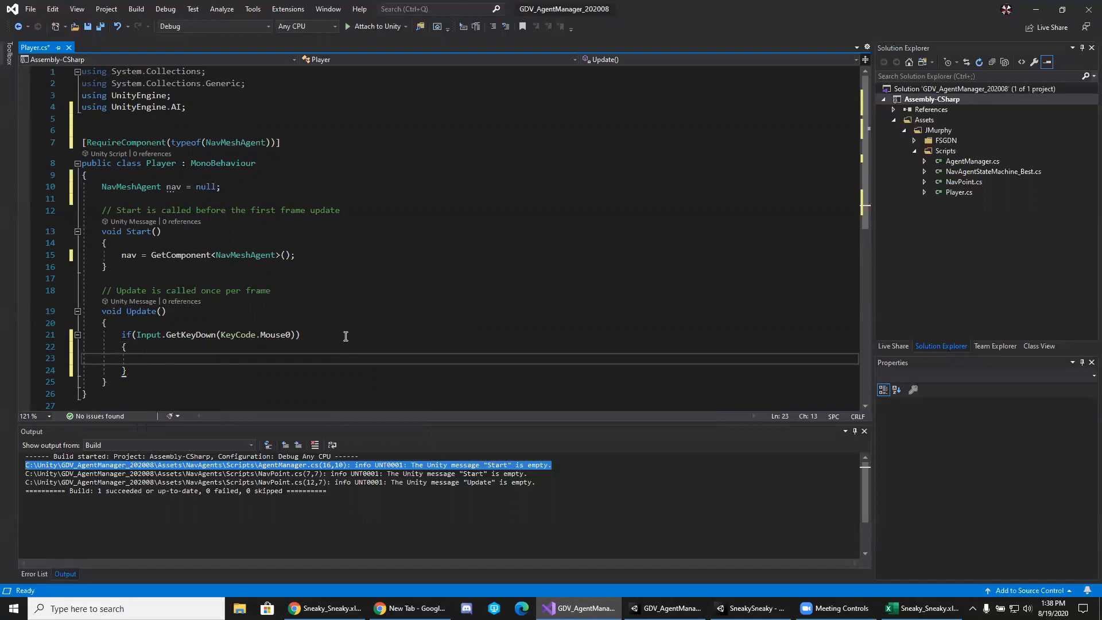
key("ctrl+s")
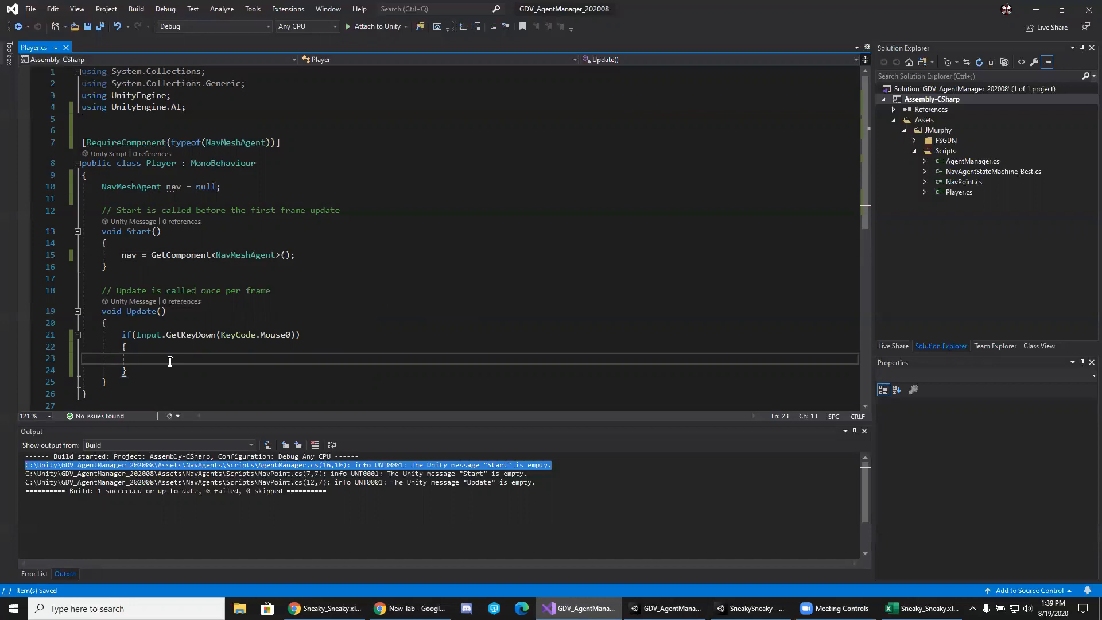
Write a "Physics.Raycast()" call inside the Mouse0 block and view its overload with the "out RaycastHit hitInfo" parameter.
type("Phy")
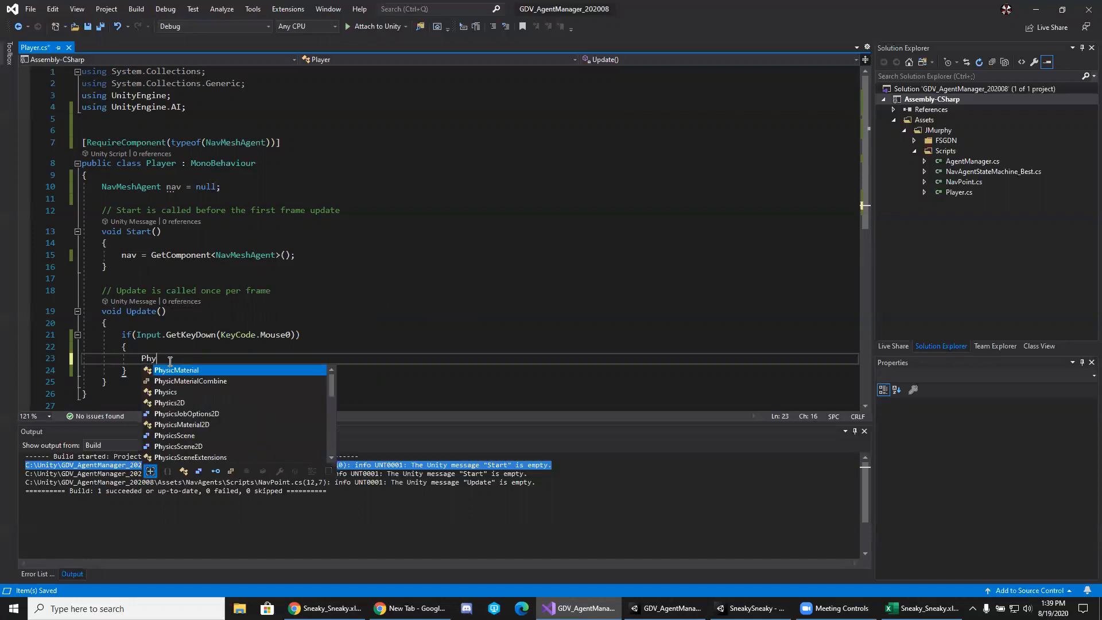
type("sics")
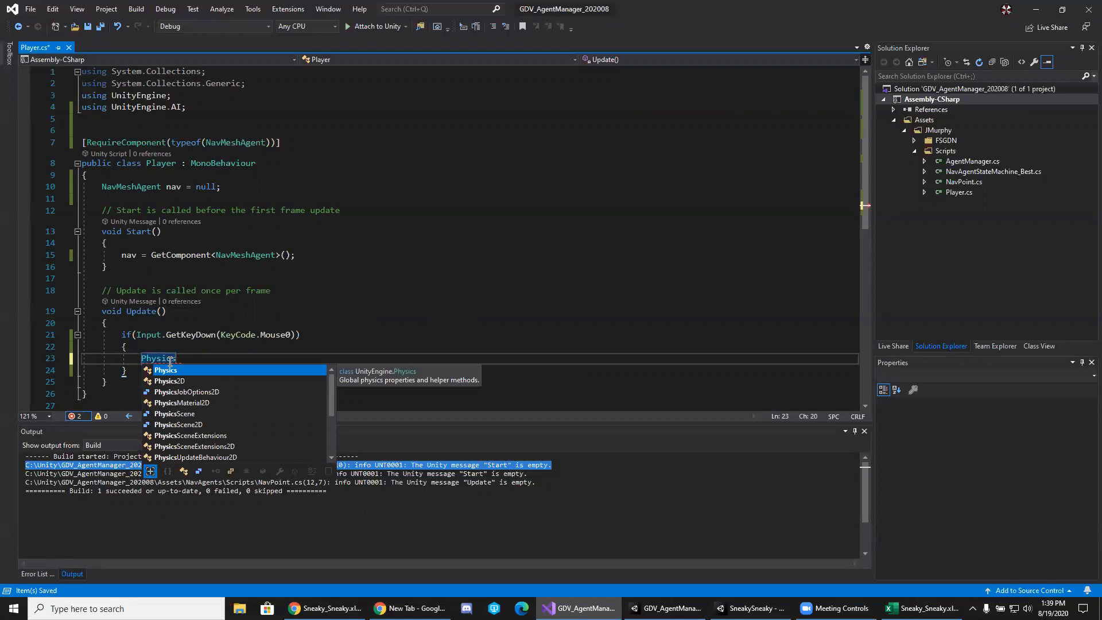
type(".")
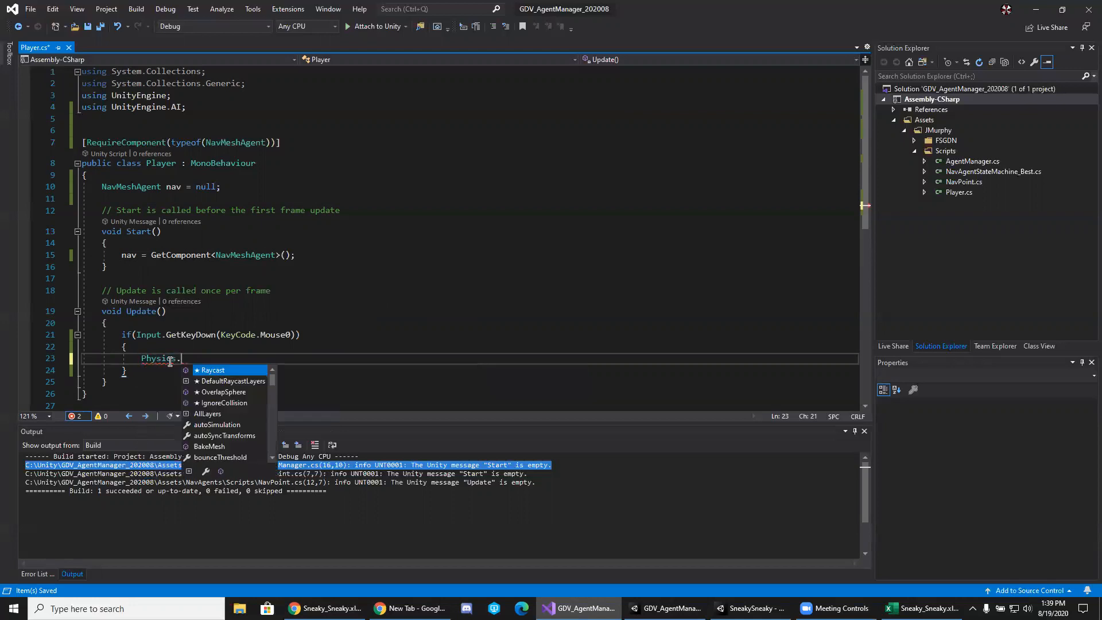
key("Down")
key("Up")
key("Tab")
type("(")
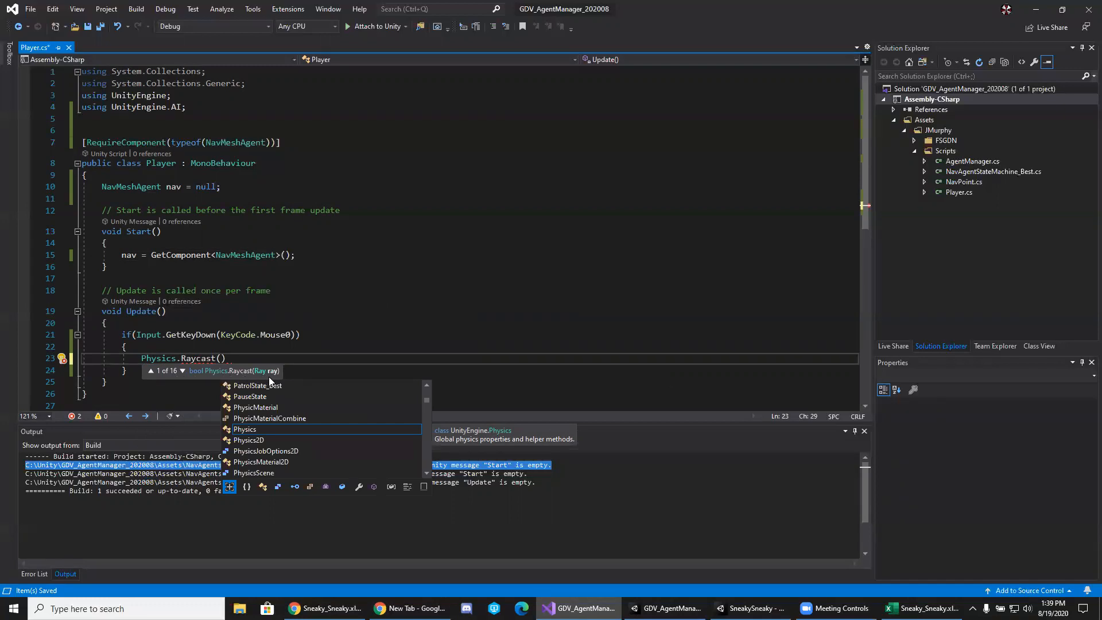
left_click(182, 370)
left_click(182, 370)
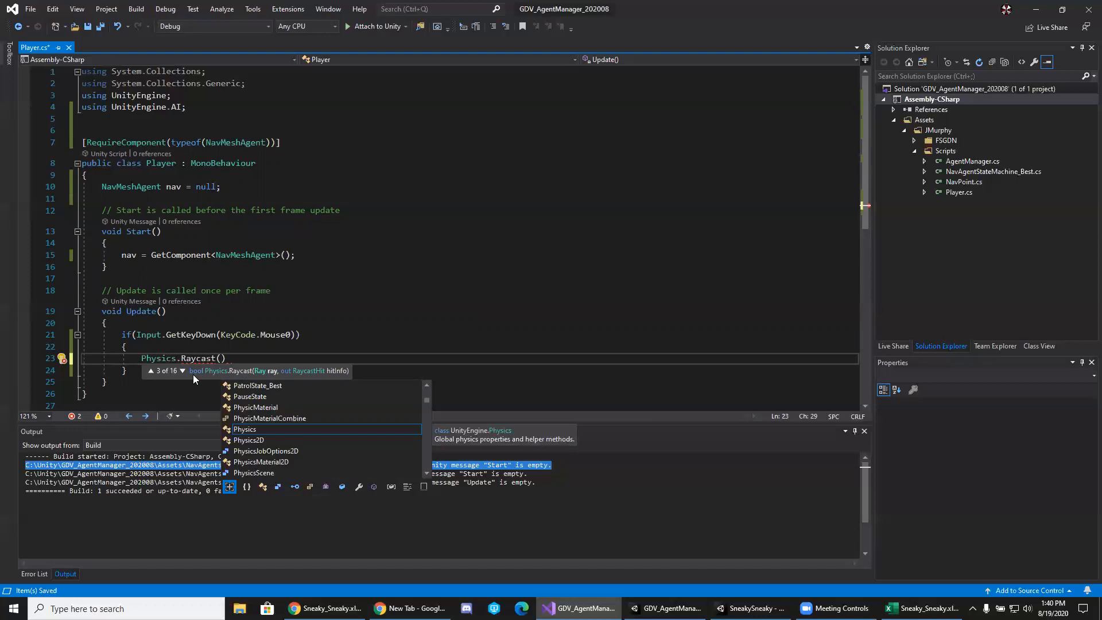
Insert "if(" directly before the Physics.Raycast() call to start using it as a condition.
left_click(139, 358)
left_click(141, 358)
type("if(")
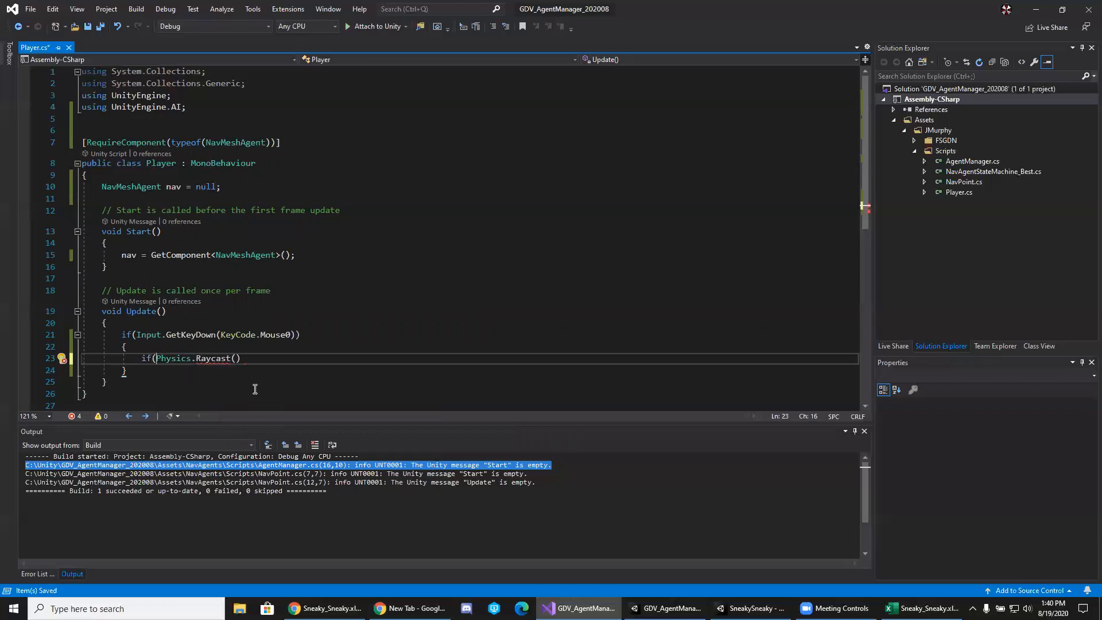
Examine the parameter signatures of the available Physics.Raycast overloads from within the call's parentheses.
key("ctrl+Right")
key("ctrl+Right")
key("ctrl+Right")
key("ctrl+Right")
key("ctrl+space")
key("ctrl+shift+space")
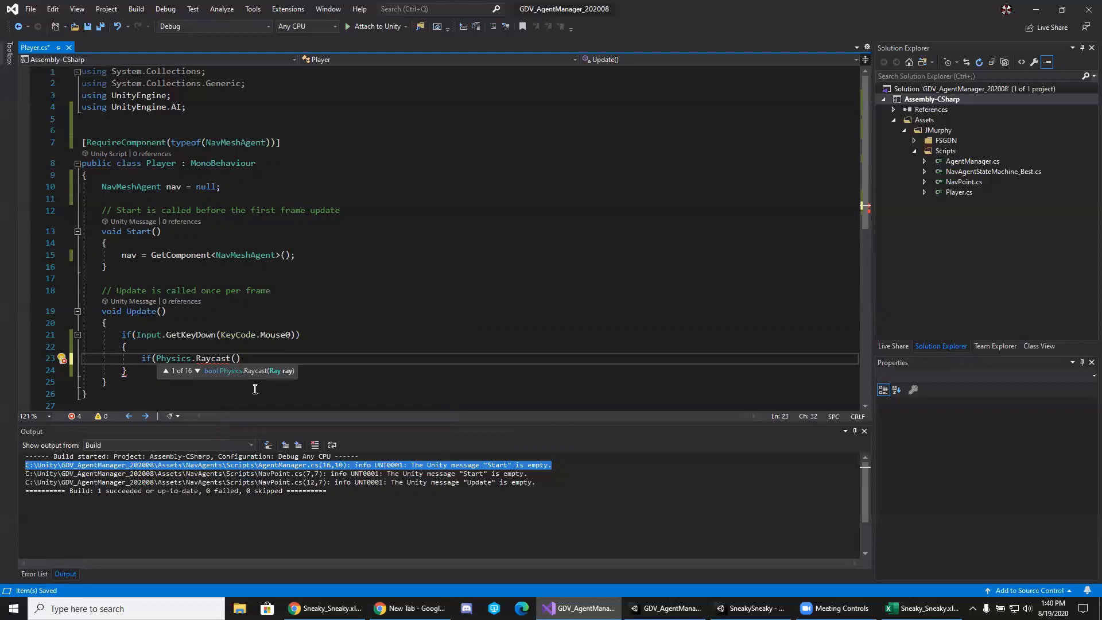
key("Down")
key("Down")
key("Down")
key("Down")
key("Down")
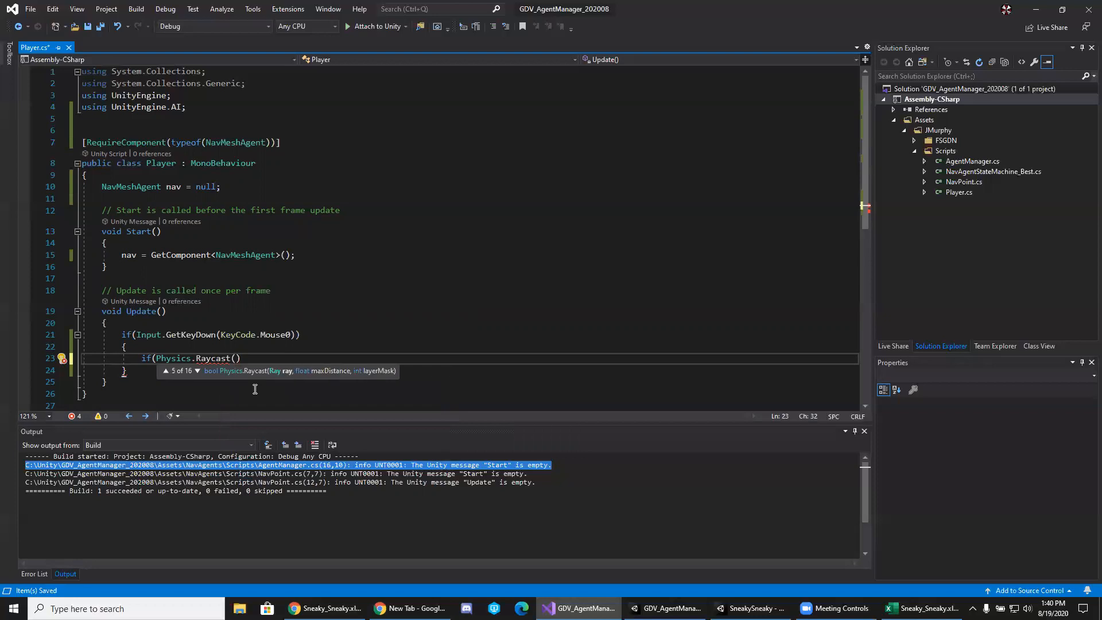
key("Down")
key("Down")
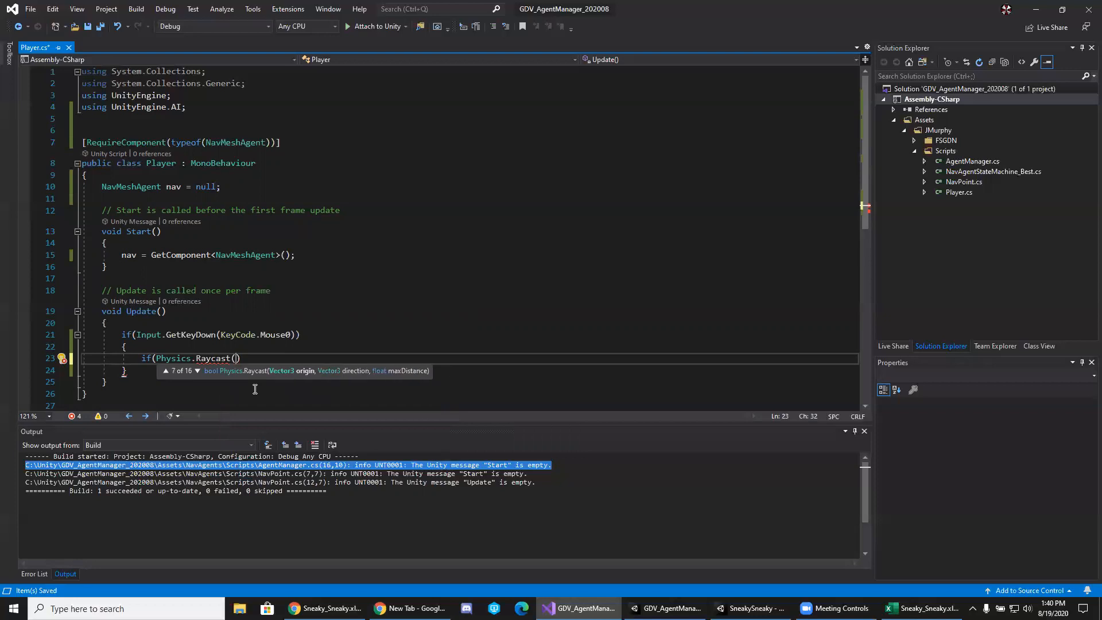
Browse the Physics.Raycast overloads for one that takes a Ray.
key("Up")
key("Up")
key("Up")
key("Up")
key("Up")
key("Up")
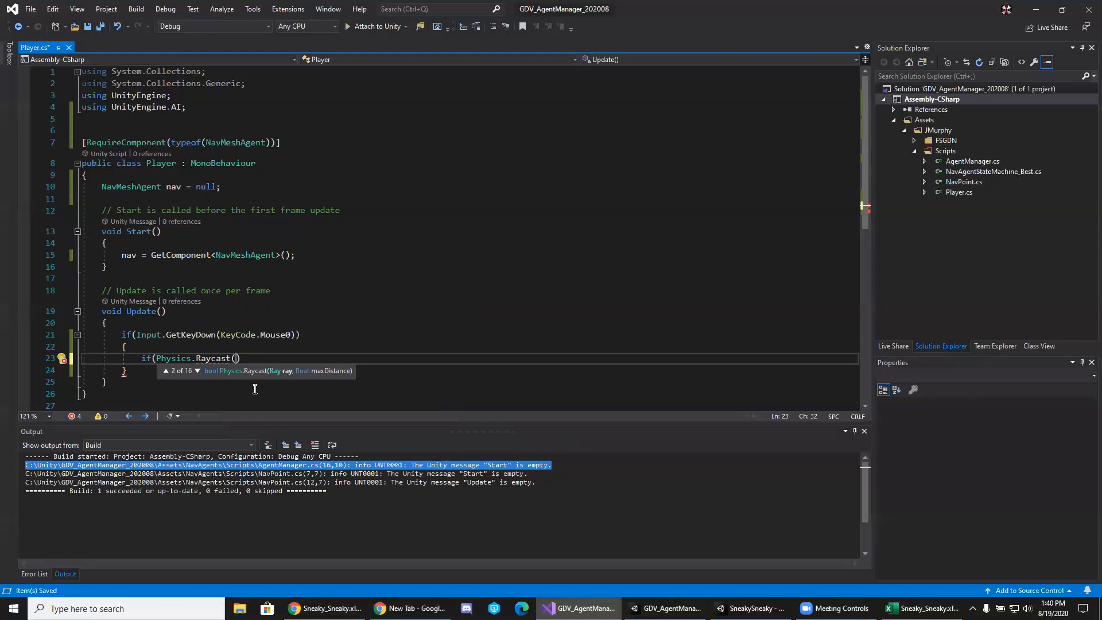
Insert blank lines above the Raycast condition and start the declaration Ray mouseray = Input.mousePosition there.
left_click(186, 350)
key("Return")
key("Return")
key("Return")
key("Up")
key("Up")
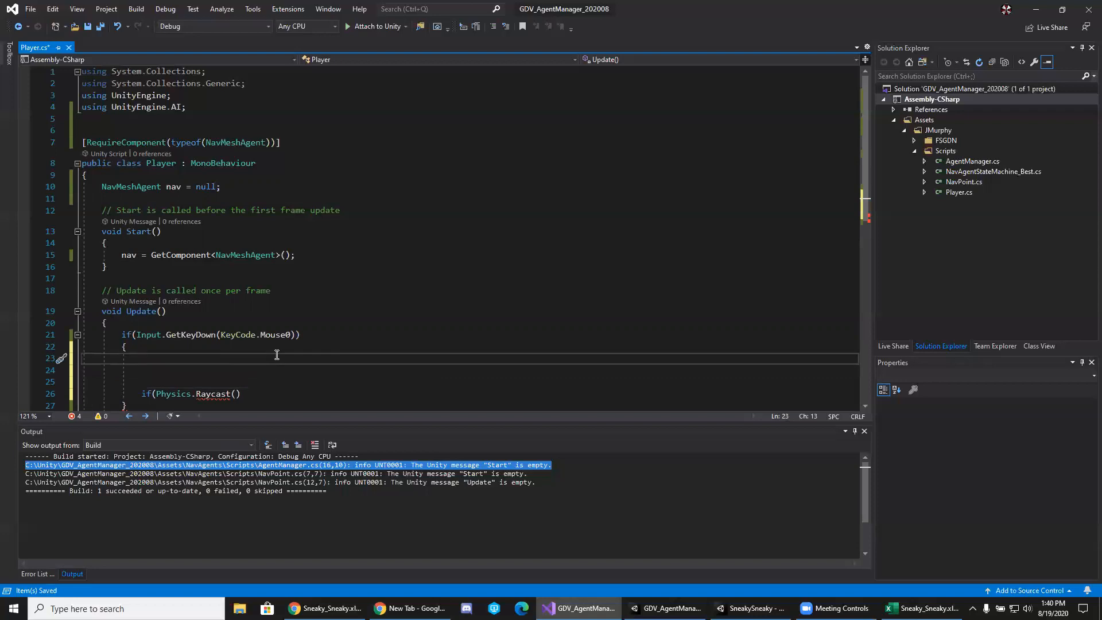
type("R")
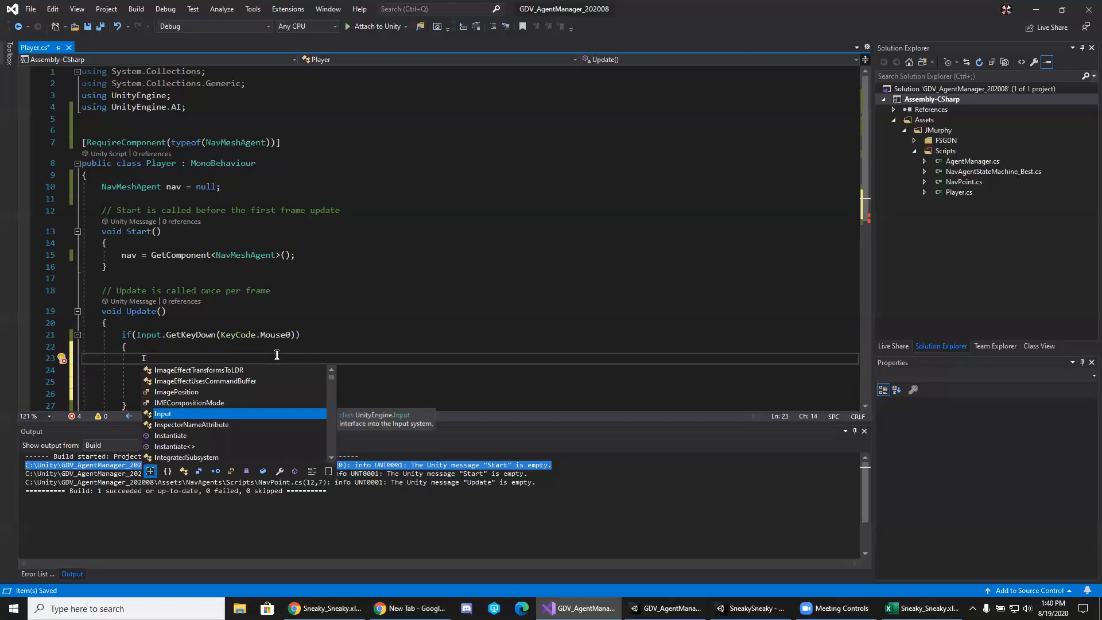
type("ay")
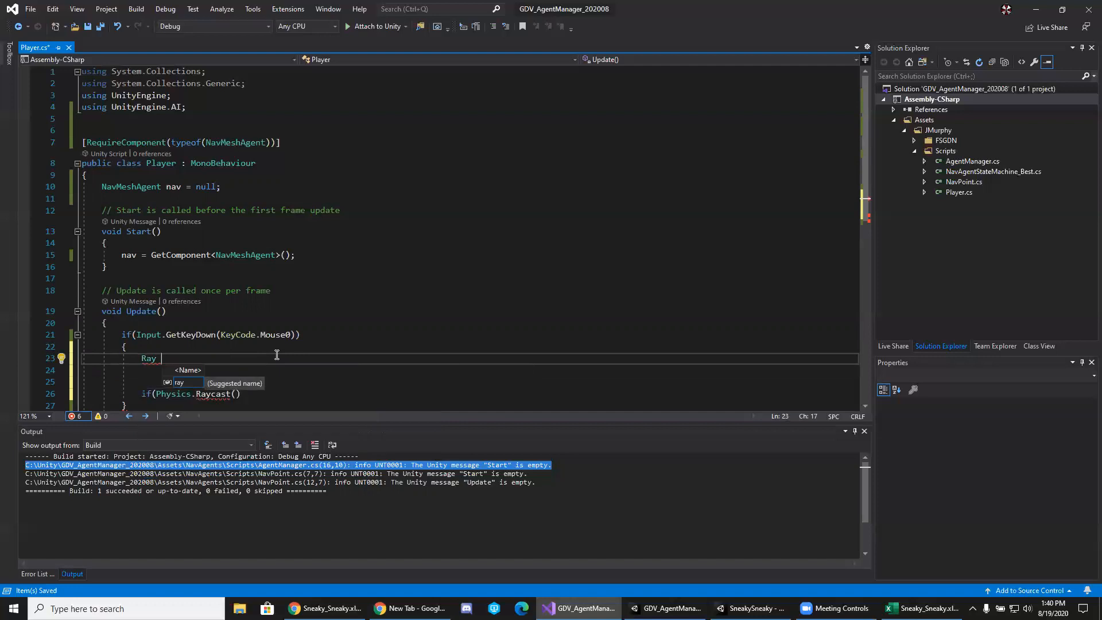
type("mouse")
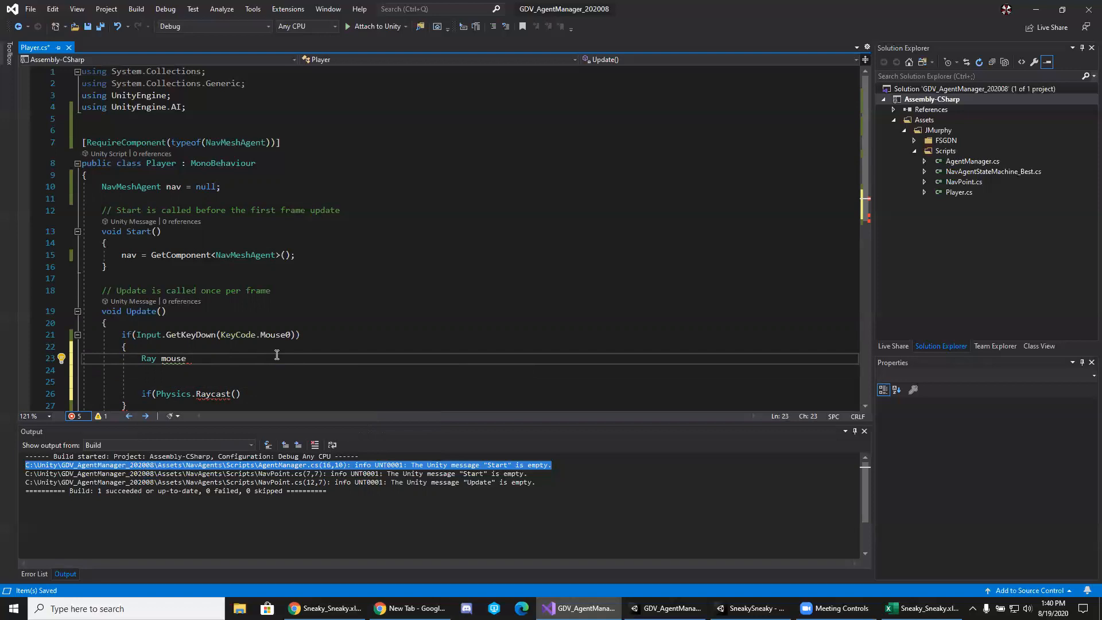
type("ray = Input.mousePosition")
mouse_move(276, 356)
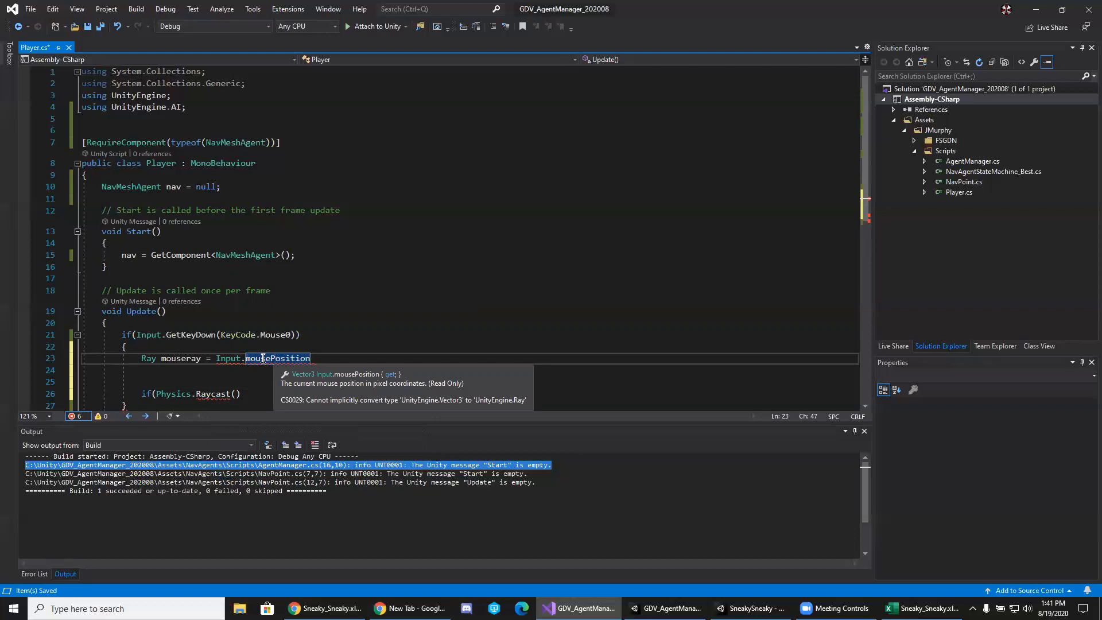
Insert Camera.main.ScreenPointToRay( in front of Input.mousePosition in the mouseray declaration.
left_click(216, 358)
left_click_drag(215, 358, 322, 358)
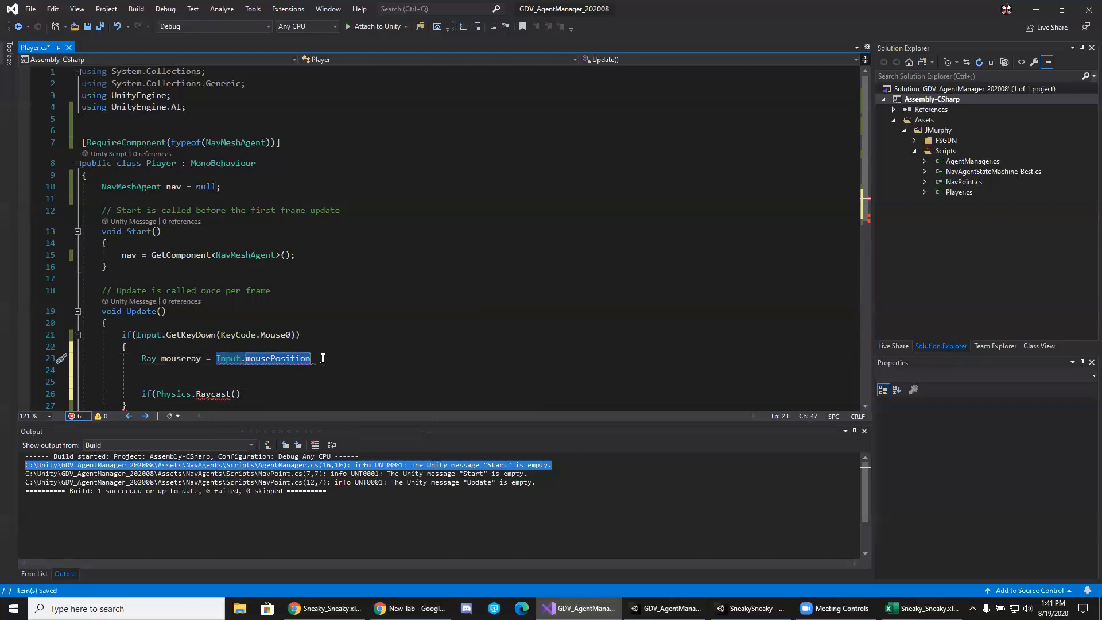
left_click(217, 359)
type("Camera")
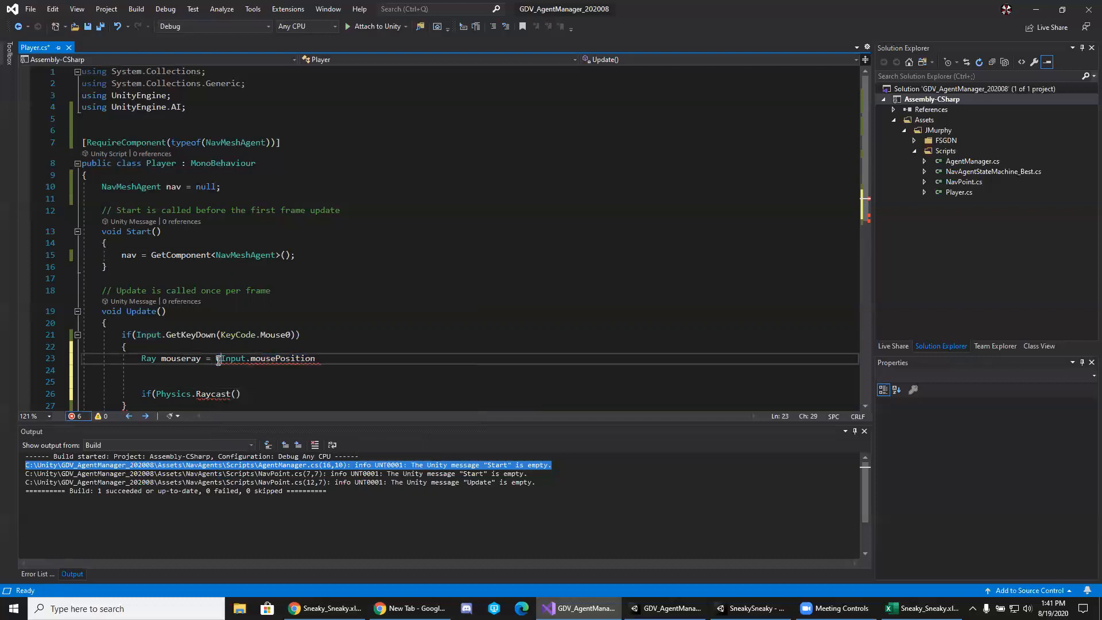
type(".")
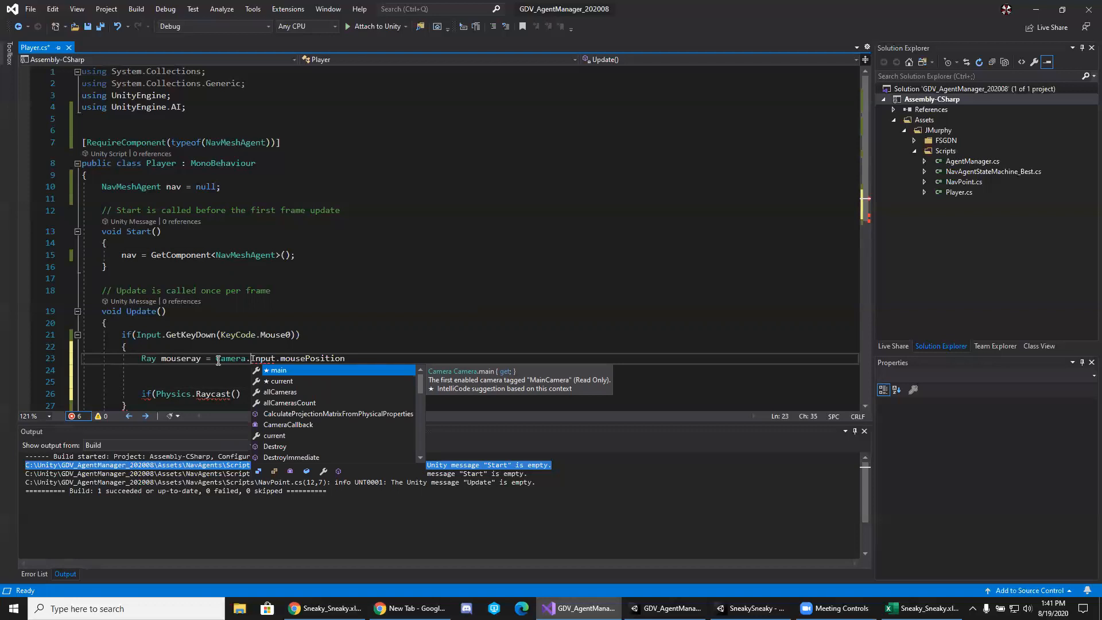
type("S")
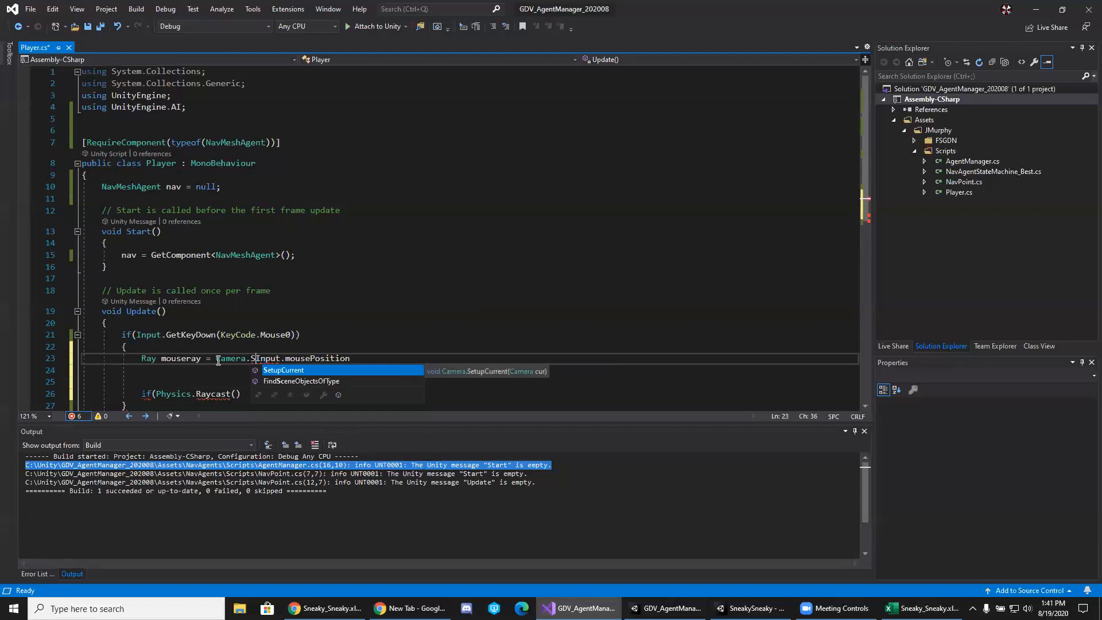
key("BackSpace")
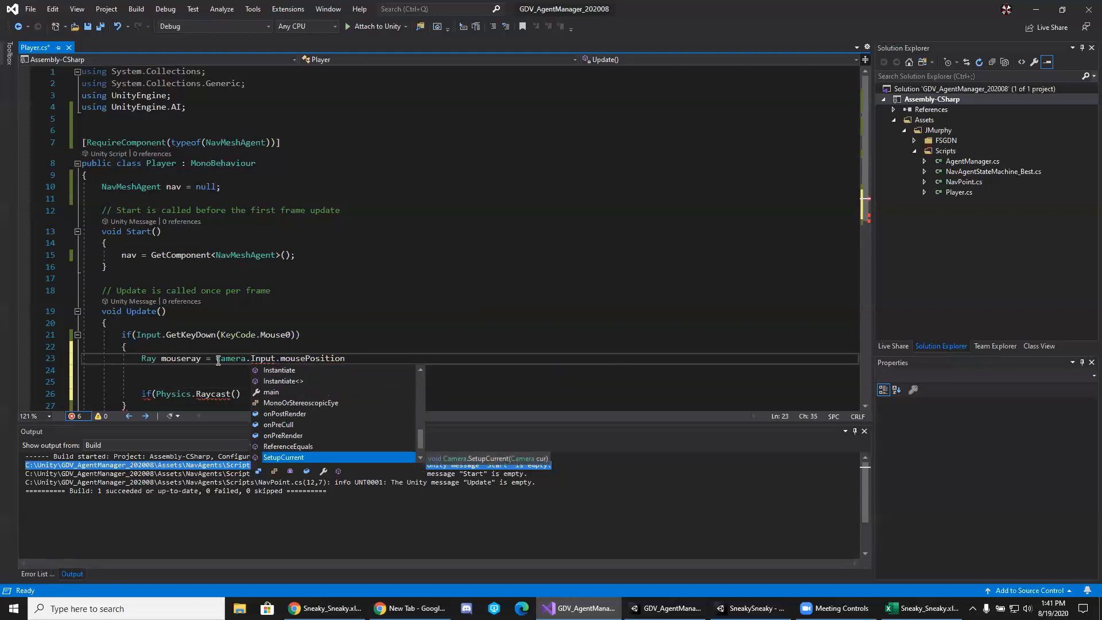
type("main.")
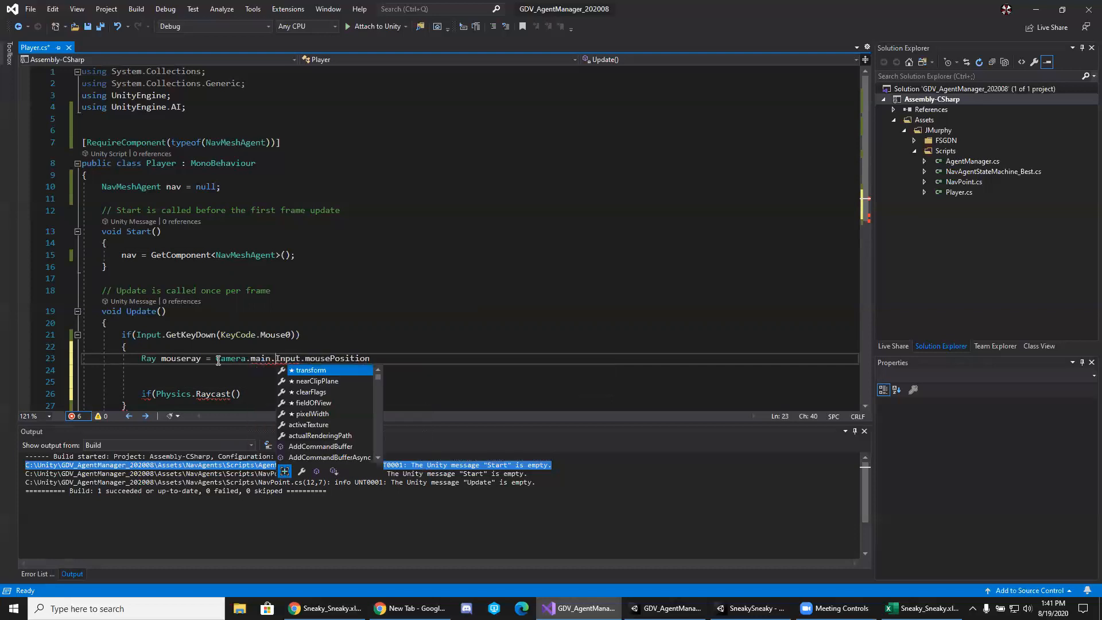
type("screen")
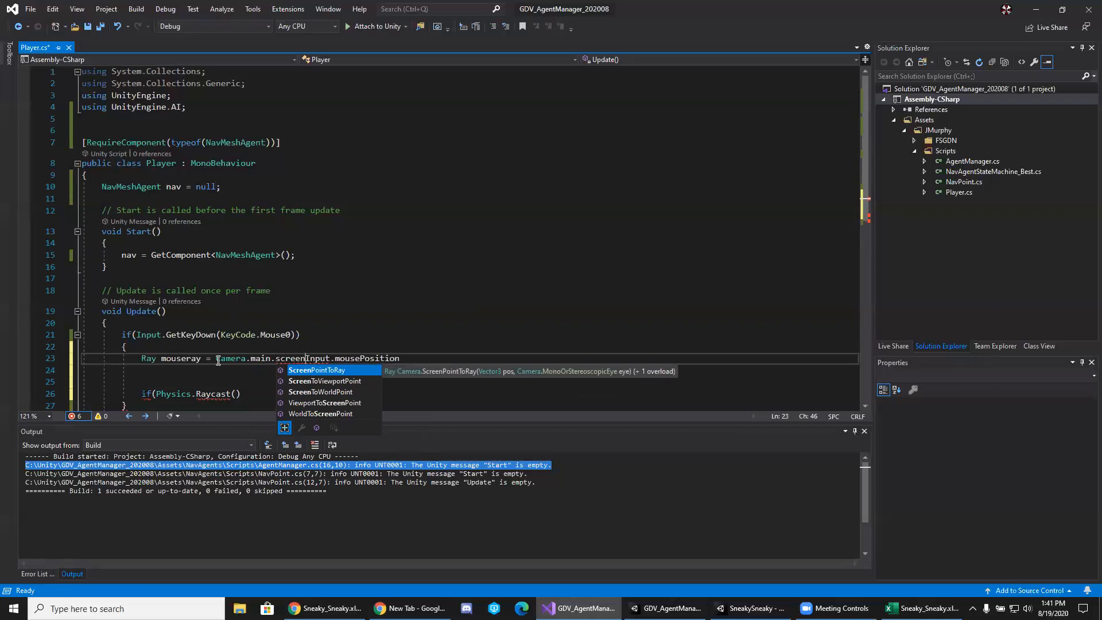
key("Tab")
type("(")
Close the ScreenPointToRay call after Input.mousePosition and end the mouseray declaration with a semicolon.
key("Right")
key("Right")
key("Right")
key("Right")
key("Right")
key("Right")
key("Right")
key("Right")
key("Right")
key("Right")
key("Right")
key("Right")
key("Right")
key("Right")
key("Right")
key("Right")
key("Right")
key("Right")
key("Right")
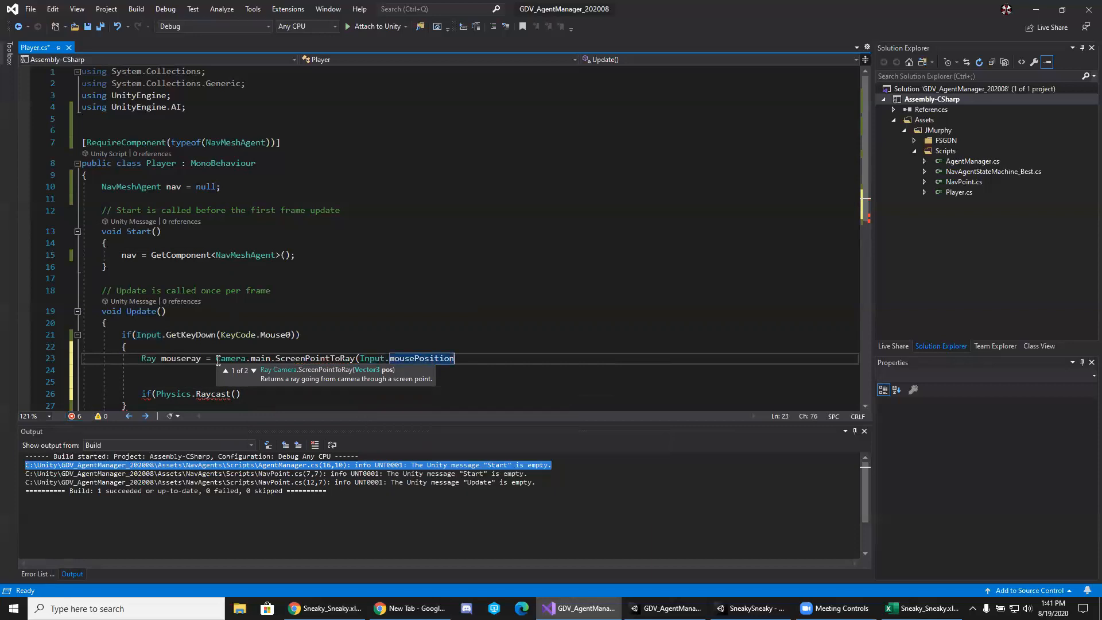
type(")")
left_click(218, 360)
key("Delete")
type("C")
left_click(311, 360)
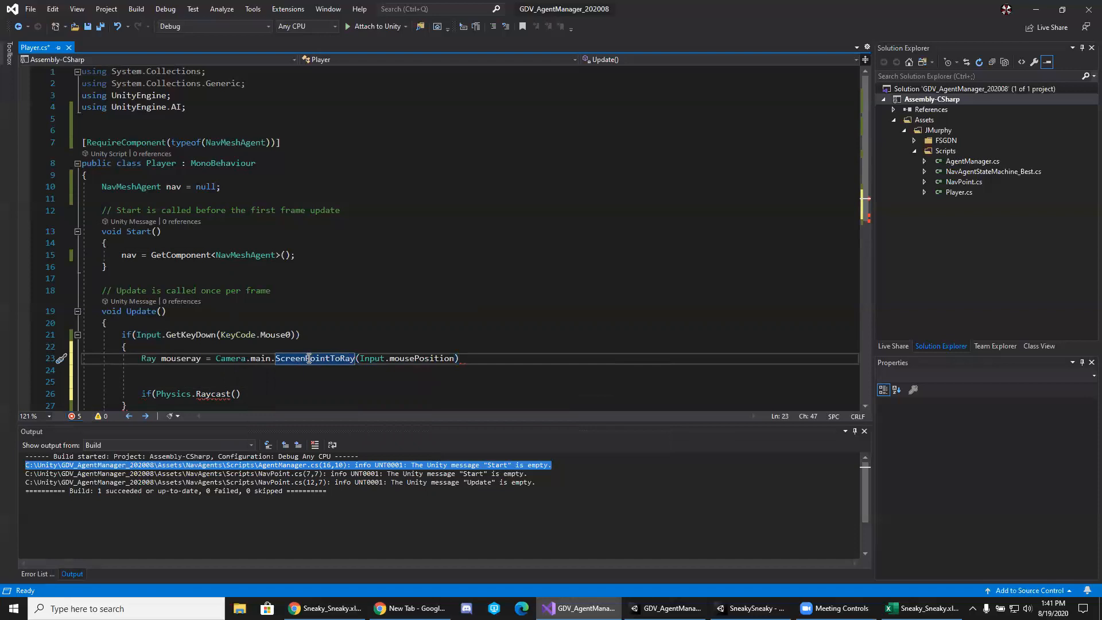
left_click(472, 359)
type(";")
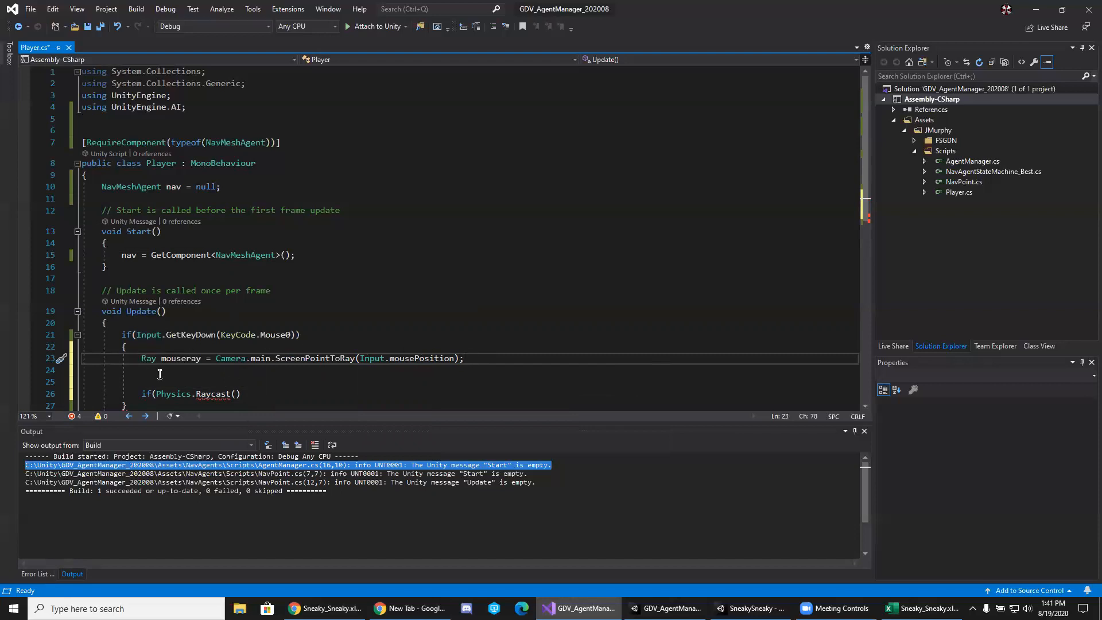
Pass mouseray as the first argument of Physics.Raycast in the if condition, followed by a comma.
scroll(300, 386, "down", 1)
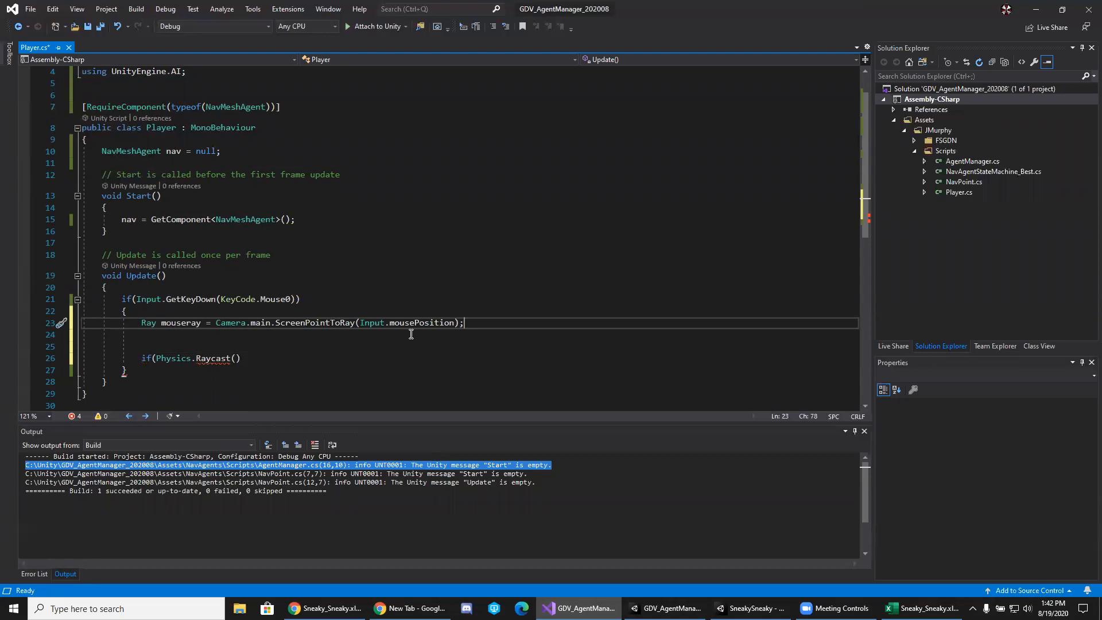
left_click(235, 358)
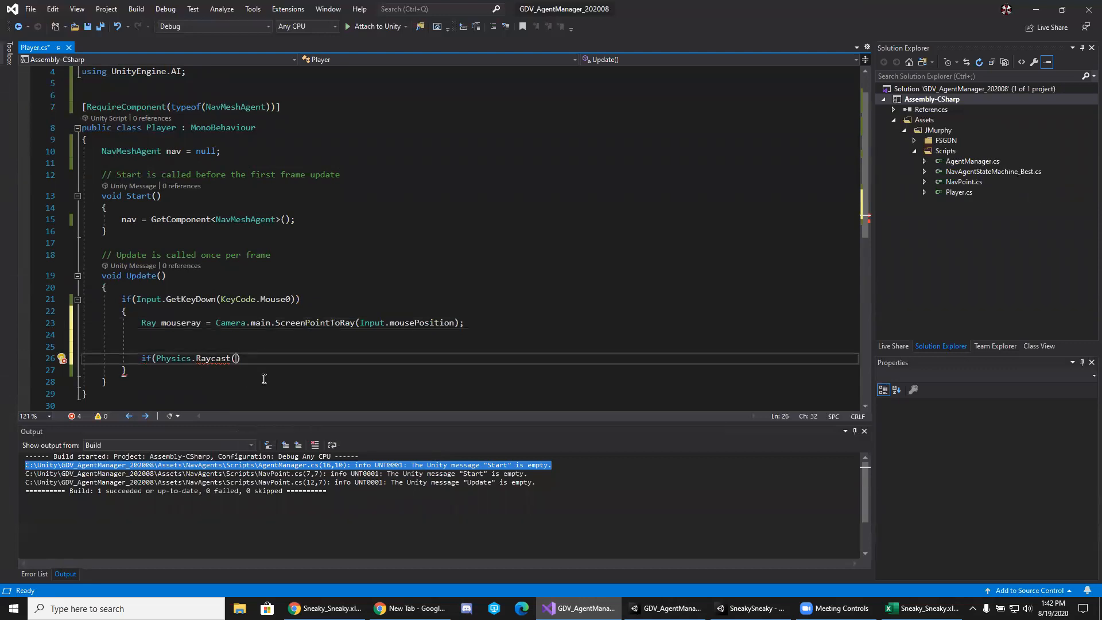
left_click(225, 326)
left_click(441, 321)
left_click(176, 323)
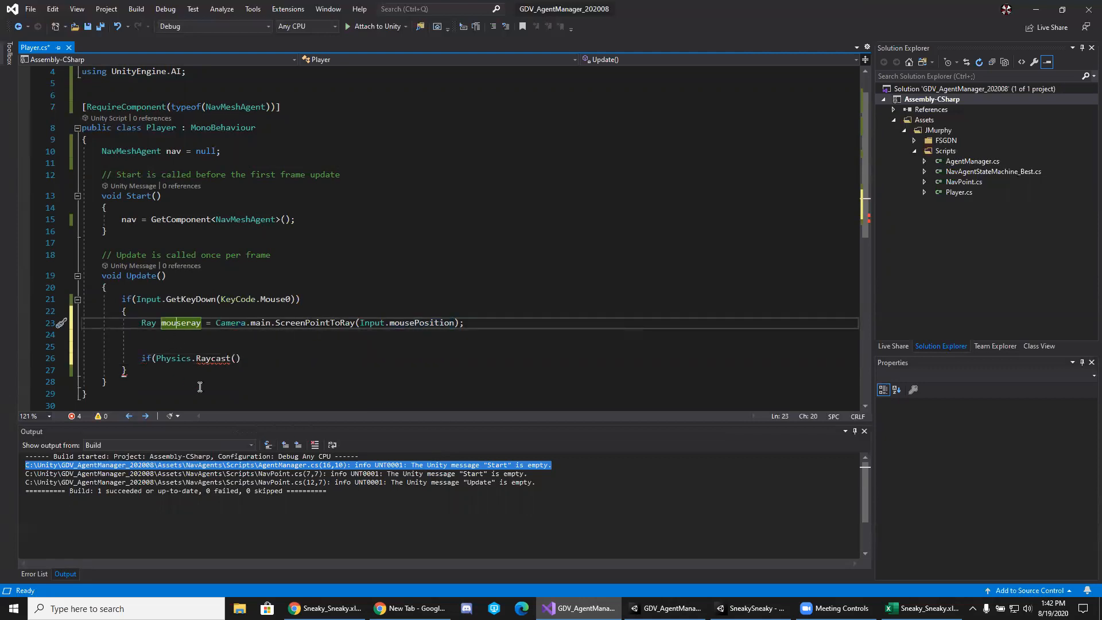
left_click(236, 359)
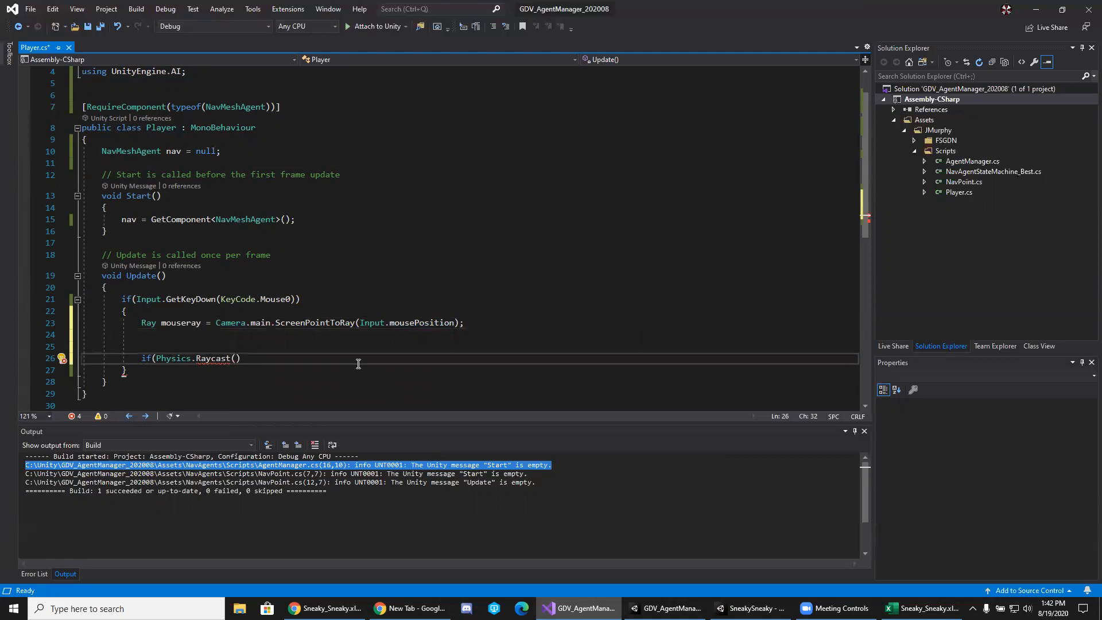
type("mou")
key("Tab")
type(",")
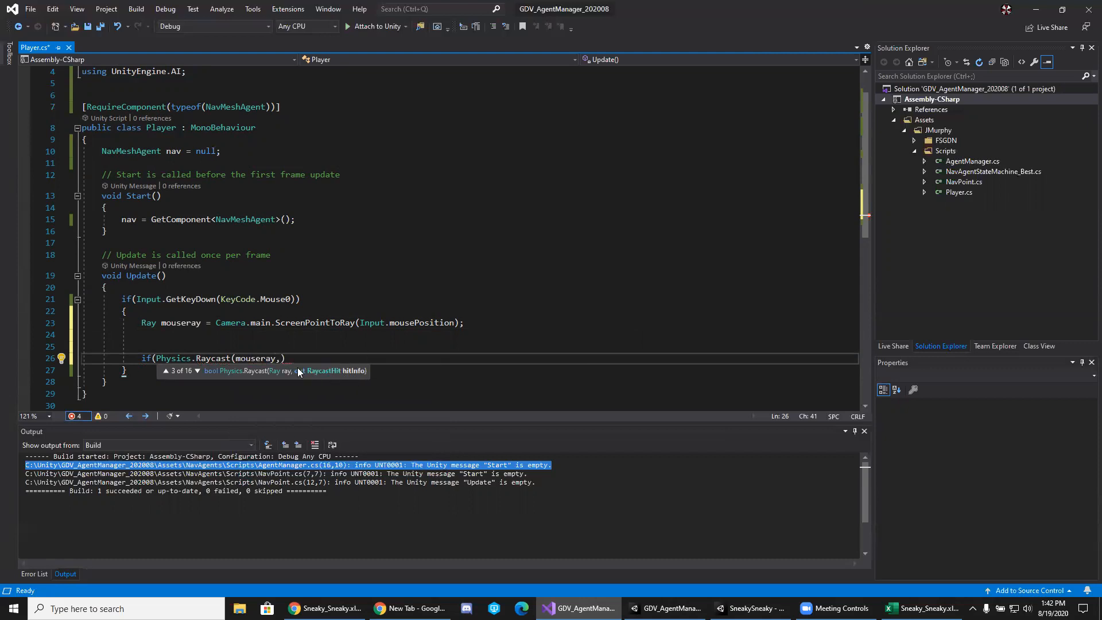
Declare a RaycastHit variable named hit on the line below the mouseray declaration.
left_click(201, 336)
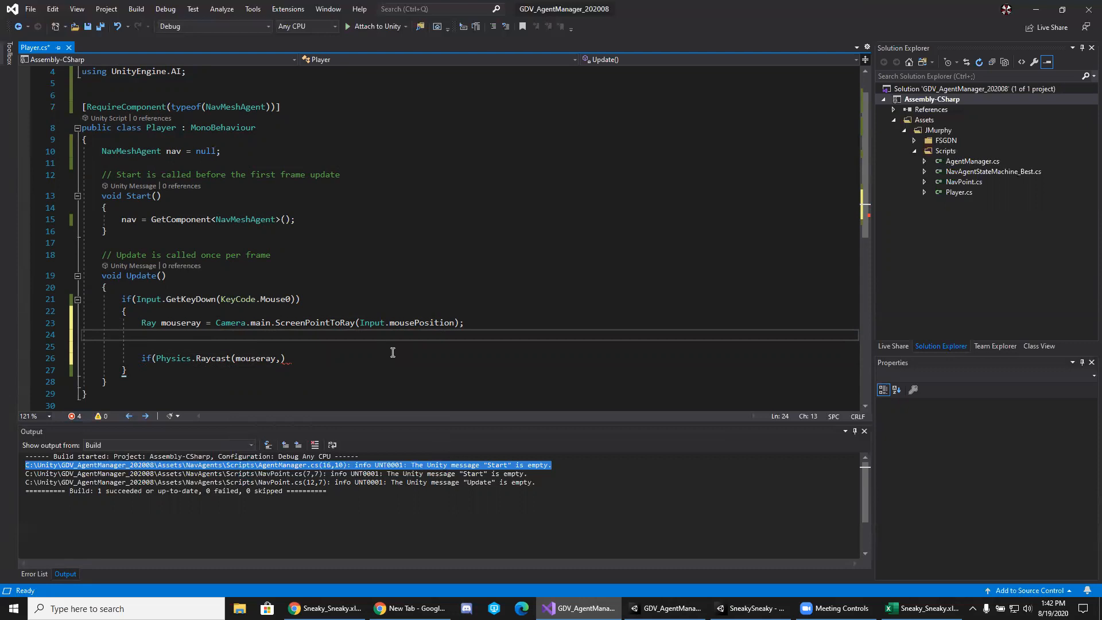
type("H")
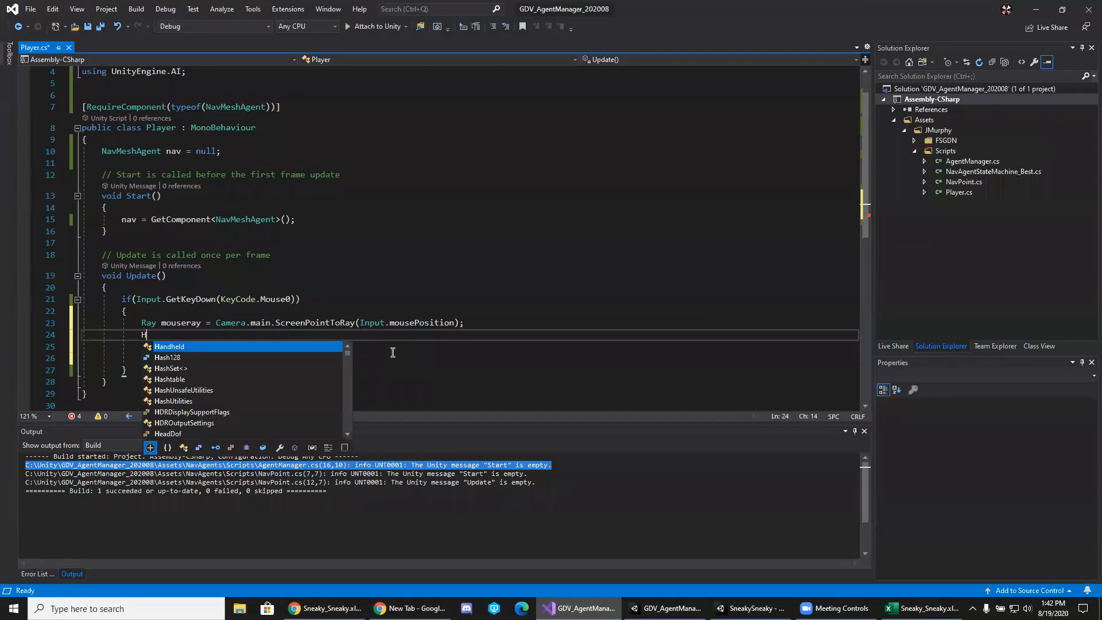
type("itInf")
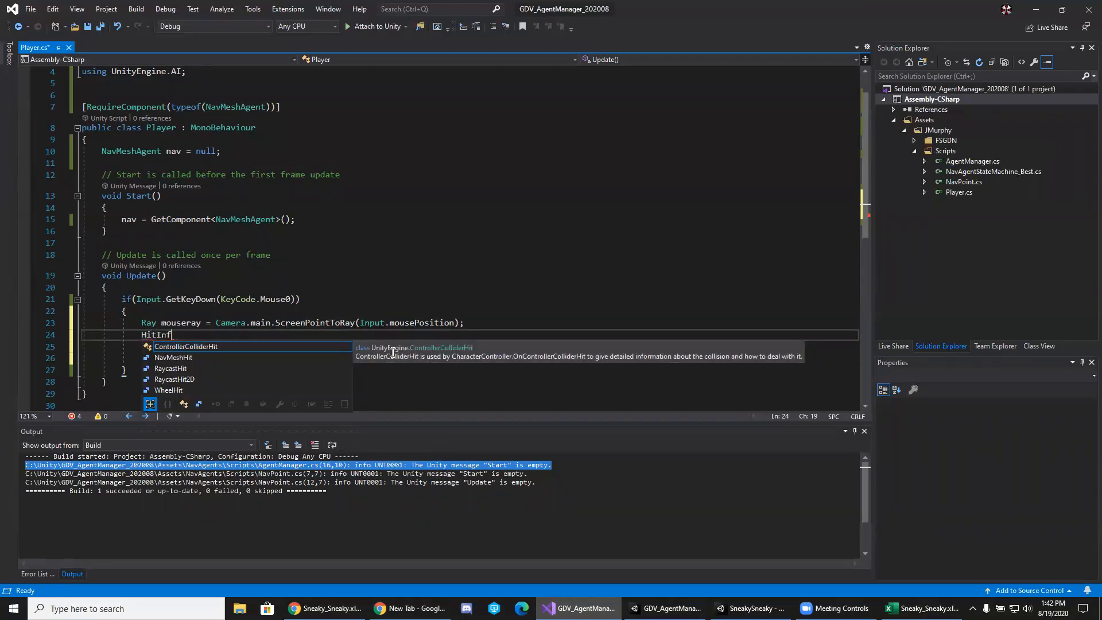
key("Tab")
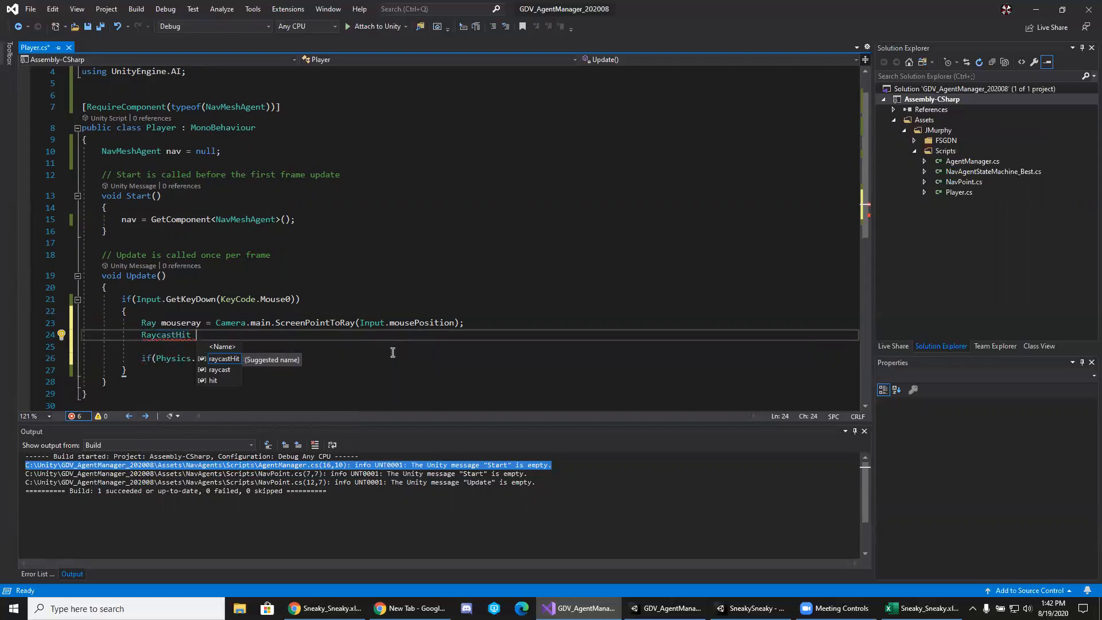
type("hit;")
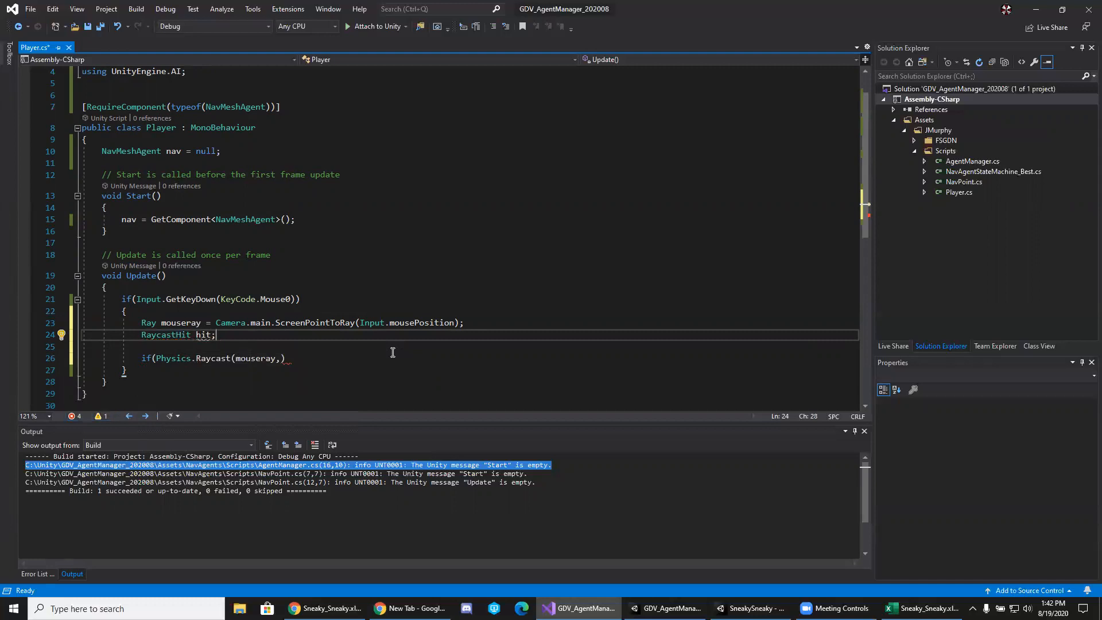
left_click(393, 350)
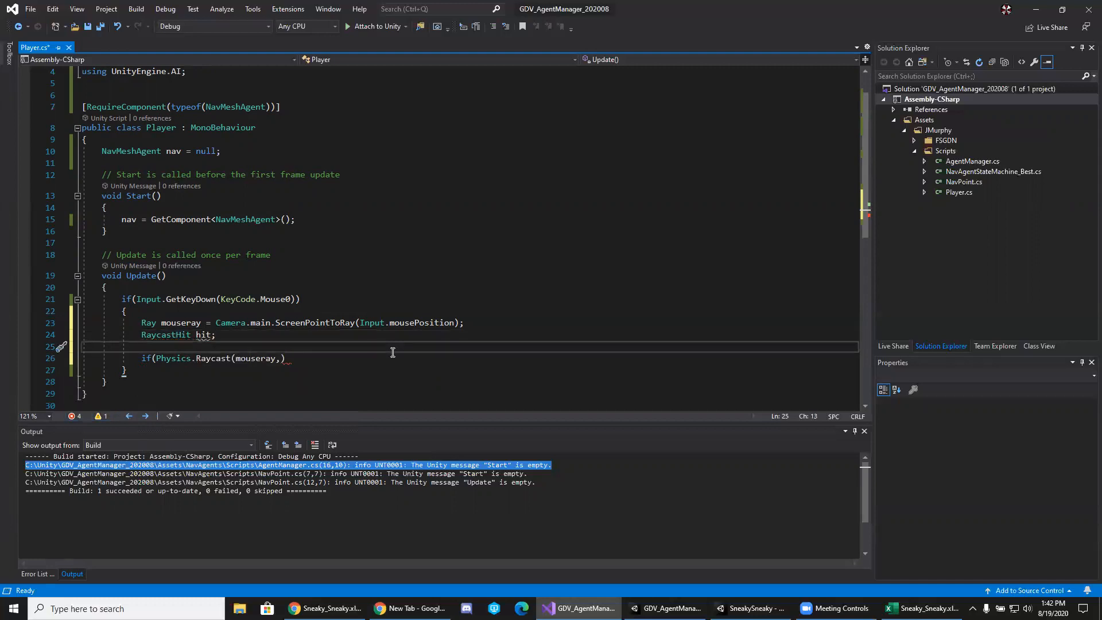
Complete the Raycast condition with out hit as the second argument and add an empty braced body below it.
left_click(284, 360)
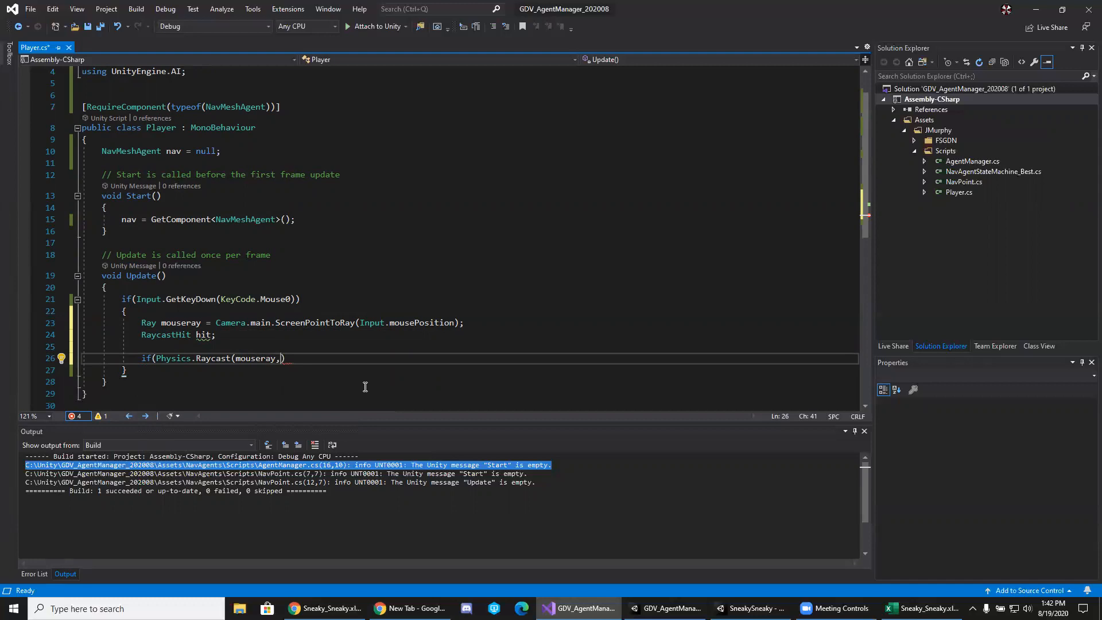
type("out hit)")
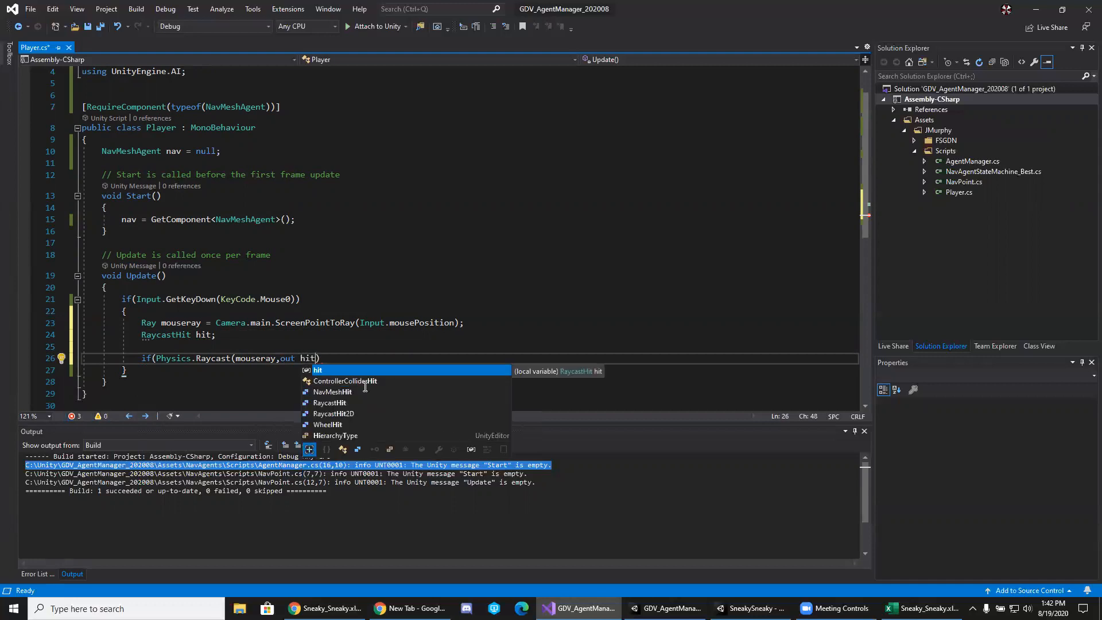
type(")")
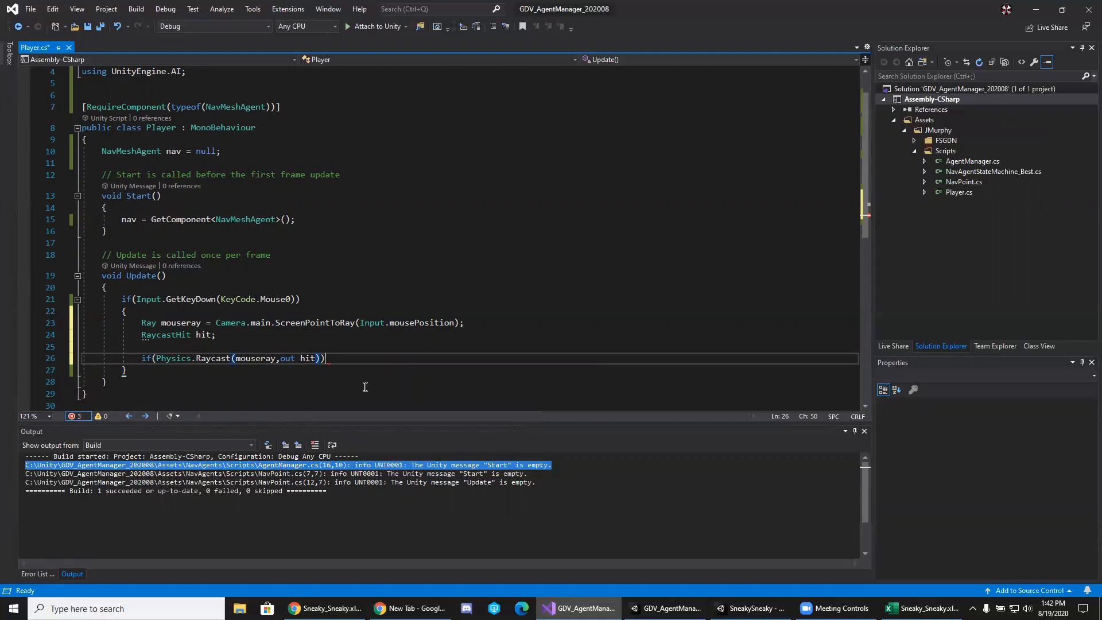
key("Return")
type("{")
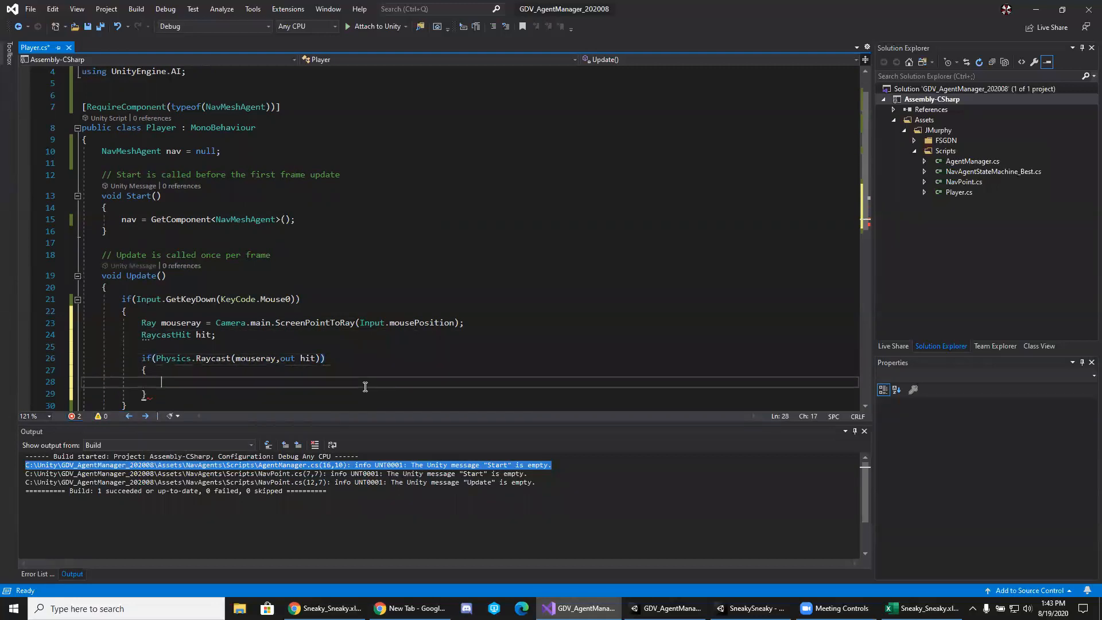
key("Return")
Review the RaycastHit declaration and the Raycast call's arguments, ending inside the empty if body.
scroll(321, 379, "down", 2)
left_click(207, 287)
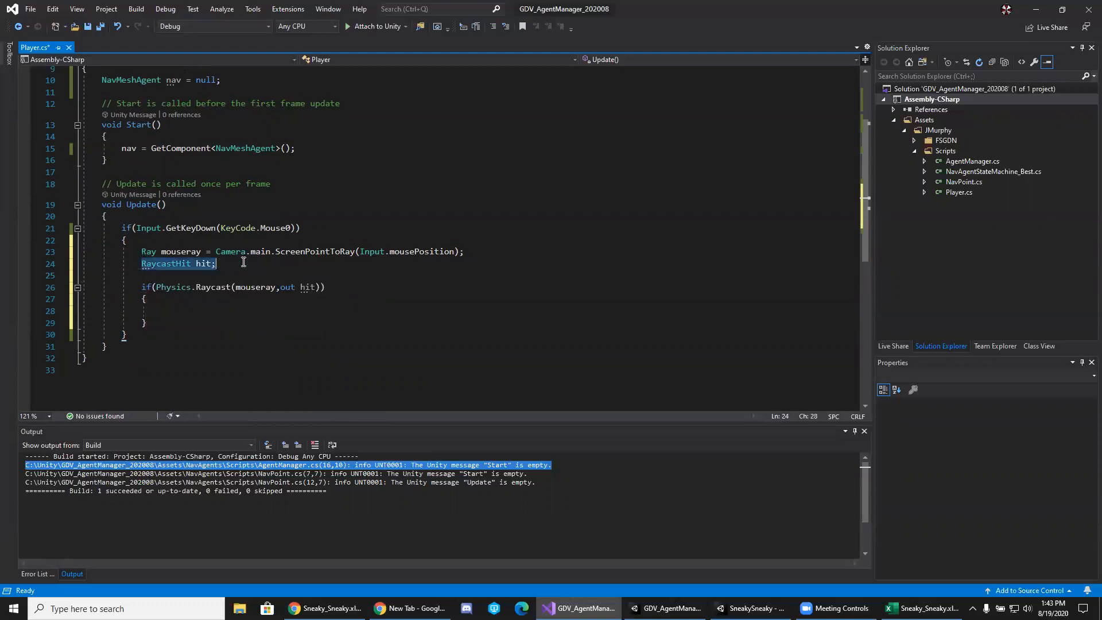
left_click(310, 285)
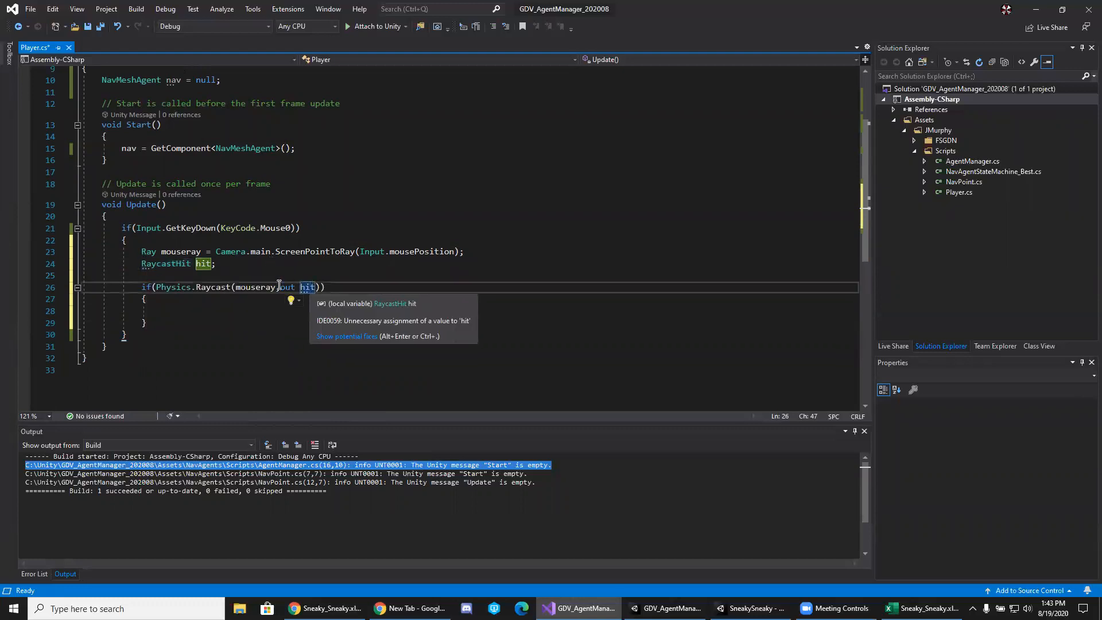
left_click(201, 290)
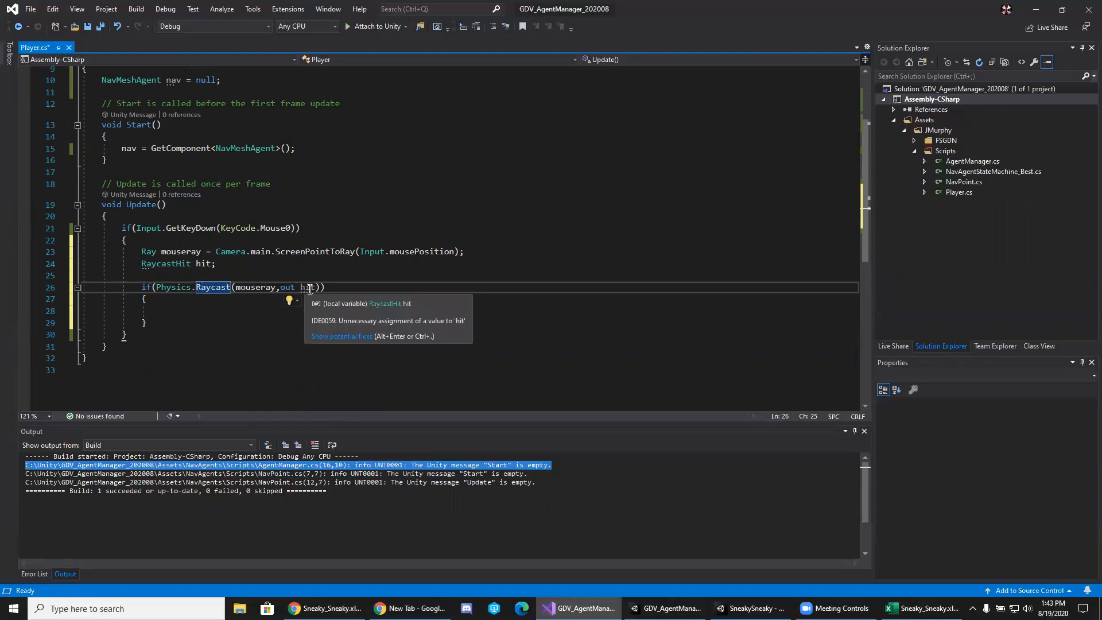
left_click(219, 314)
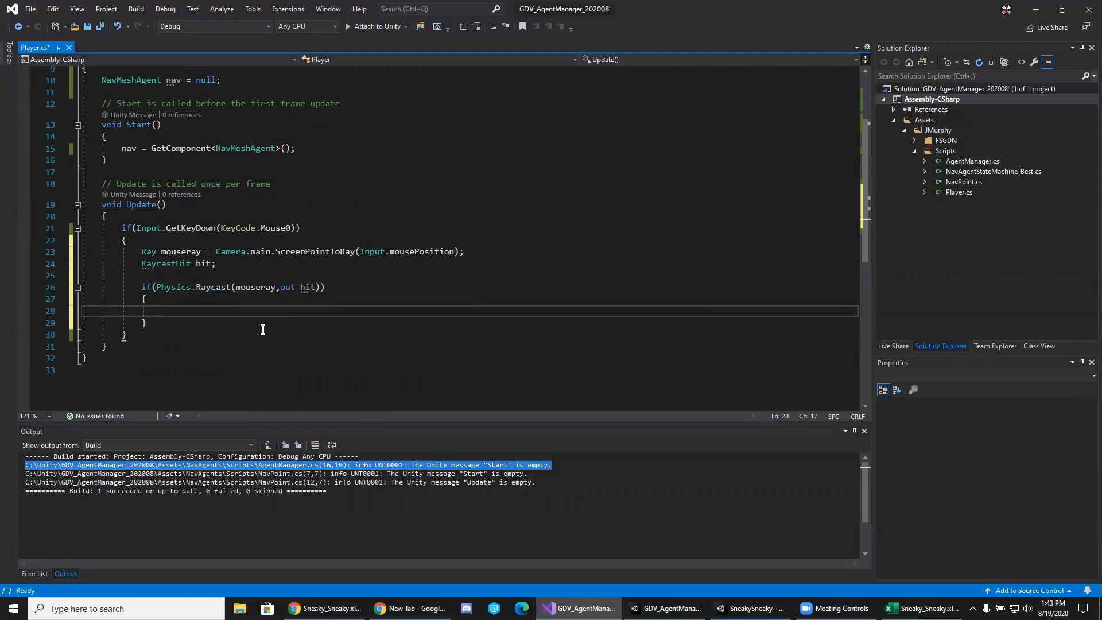
type("if(hit.")
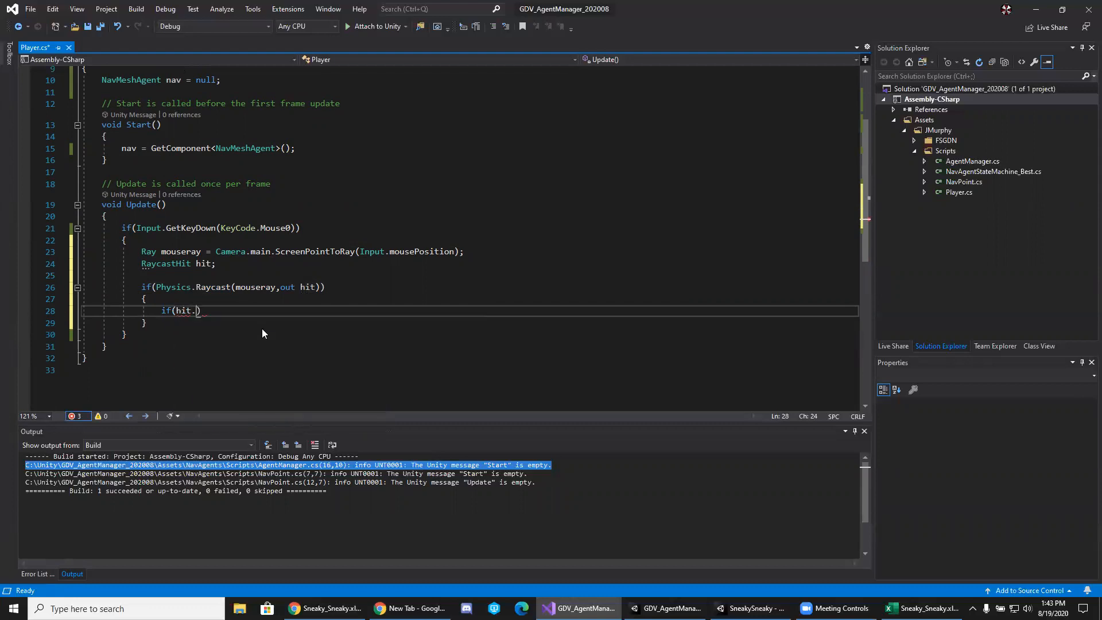
left_click(262, 328)
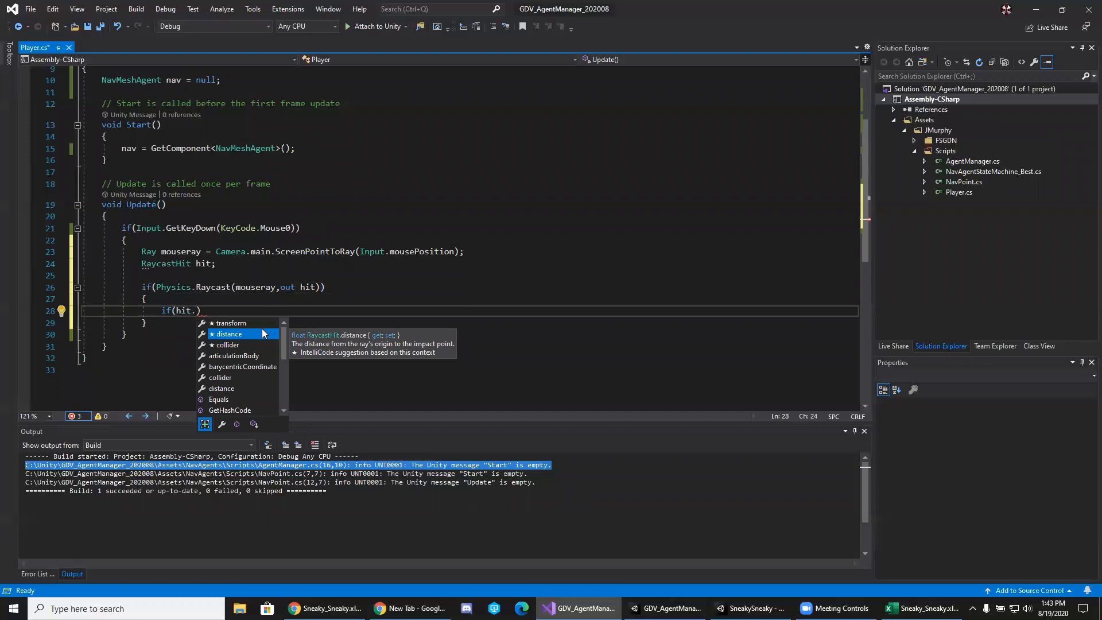
key("Down")
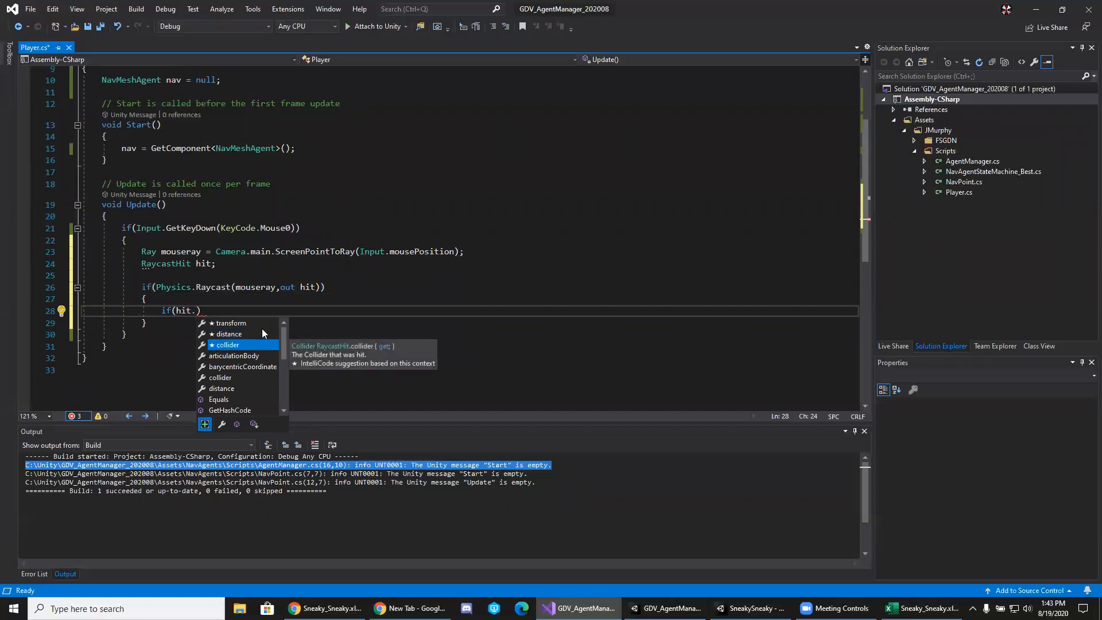
key("Up")
key("Up")
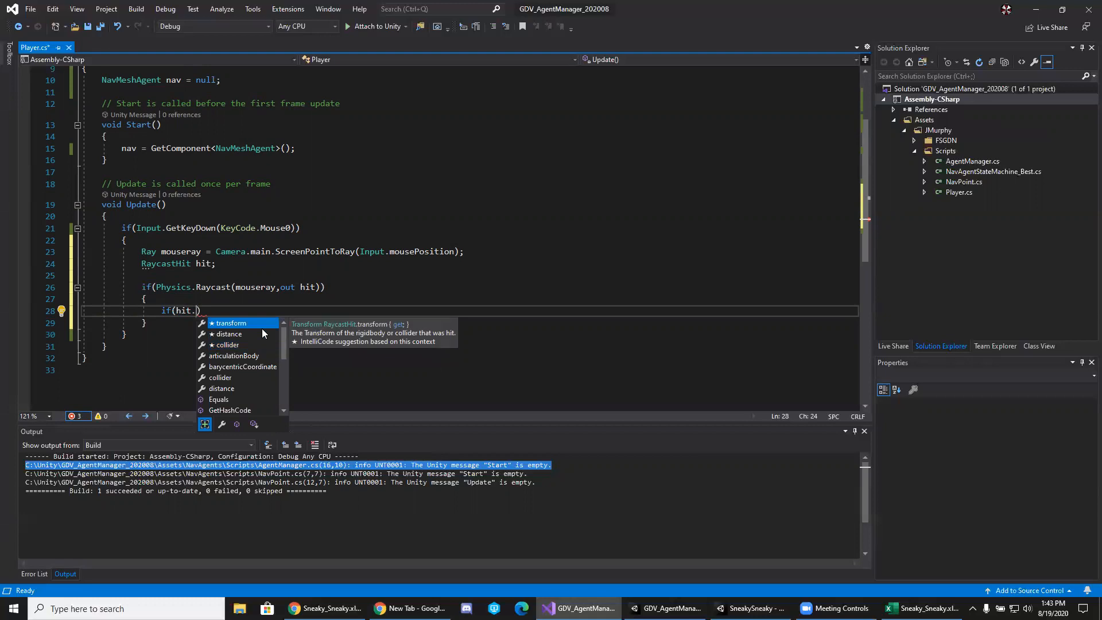
key("BackSpace")
key("BackSpace")
key("BackSpace")
key("BackSpace")
key("BackSpace")
key("BackSpace")
key("BackSpace")
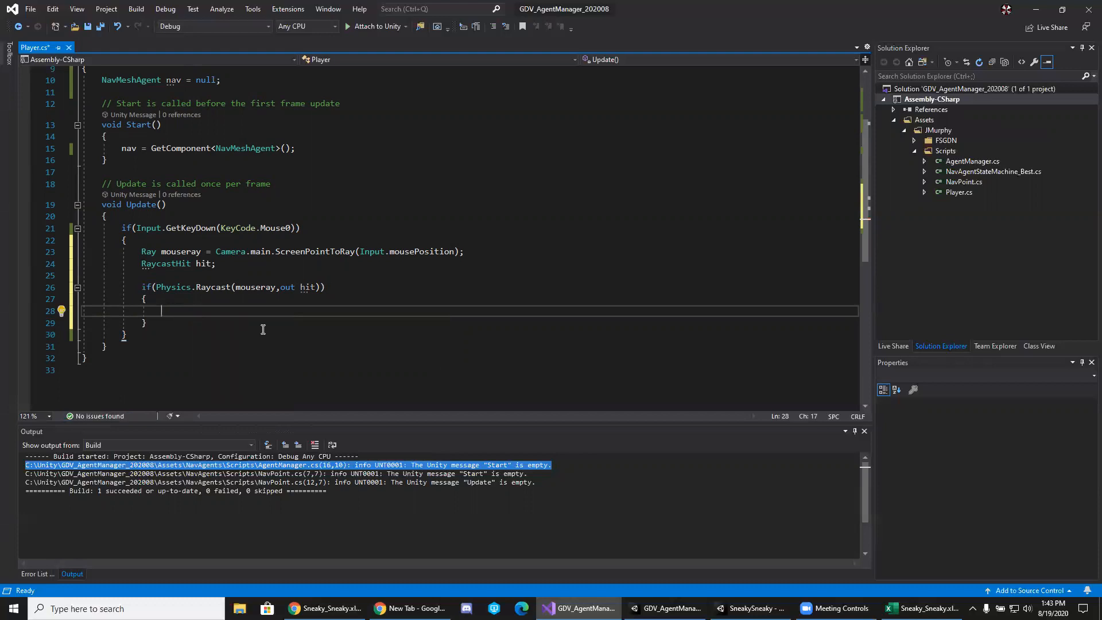
Begin a nav.SetDestination call inside the body of the Physics.Raycast if statement.
type("nav")
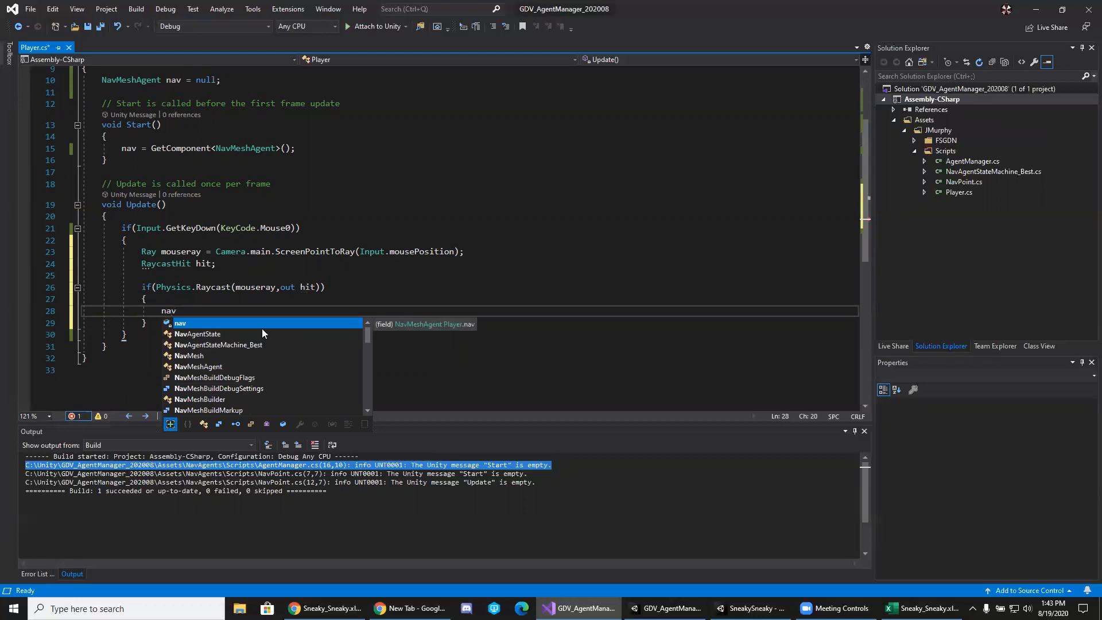
type(".")
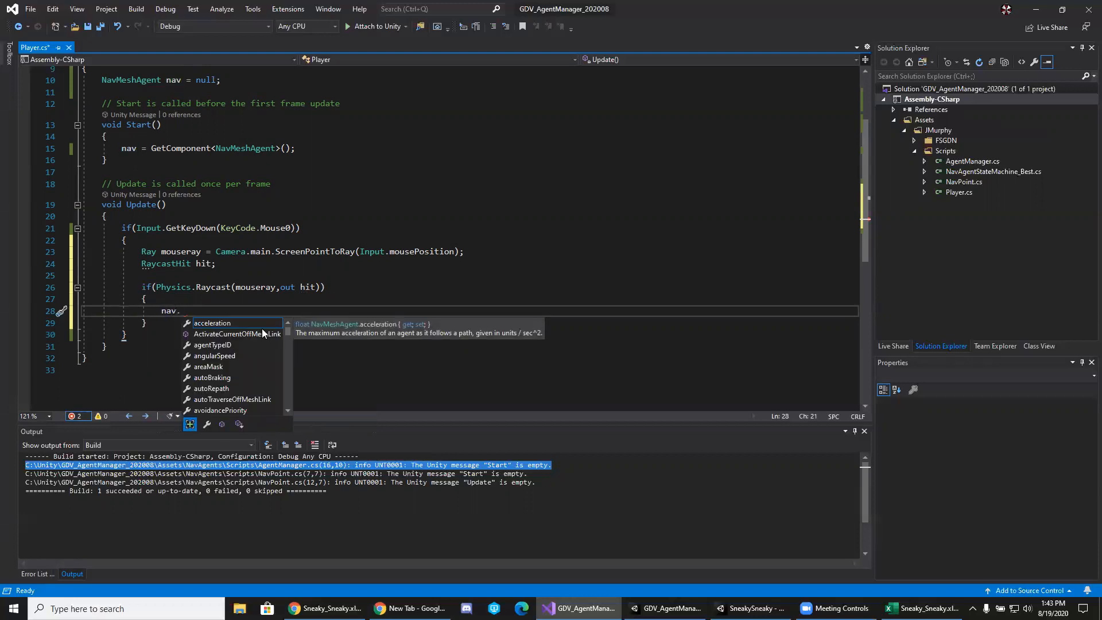
type("se")
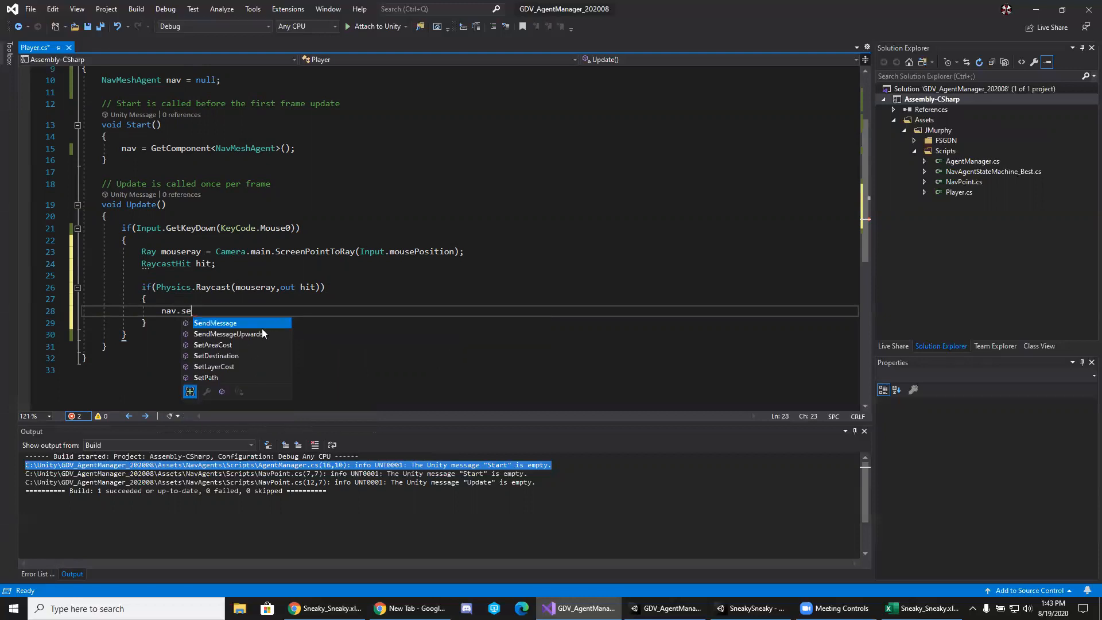
type("tde")
key("Tab")
type("(")
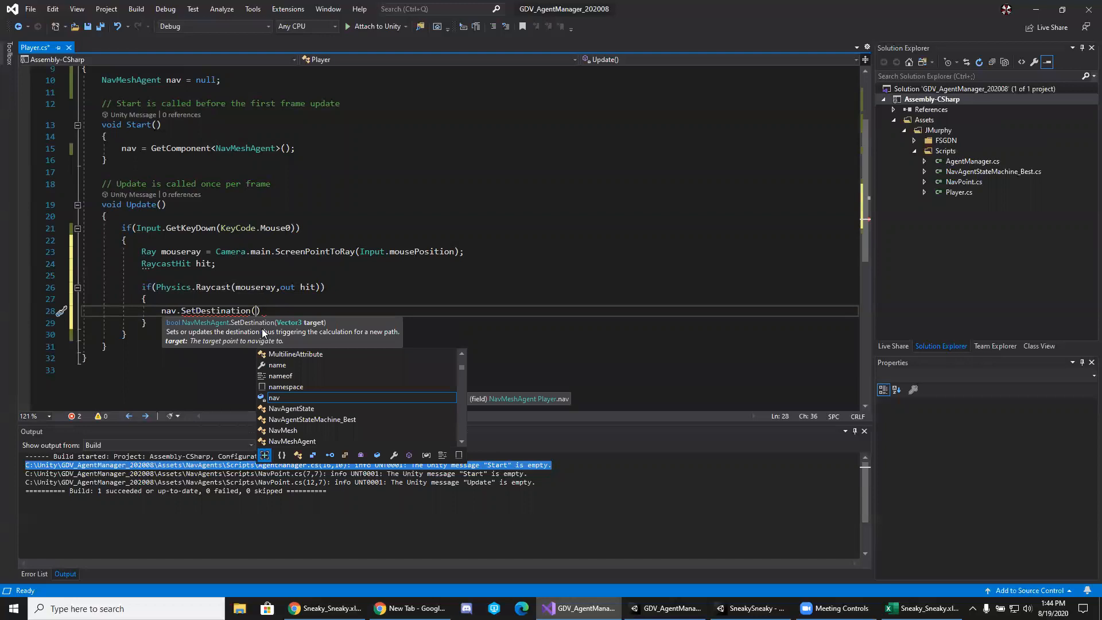
Pass hit.point as the SetDestination argument, finish the statement with a semicolon and save Player.cs.
type("hit")
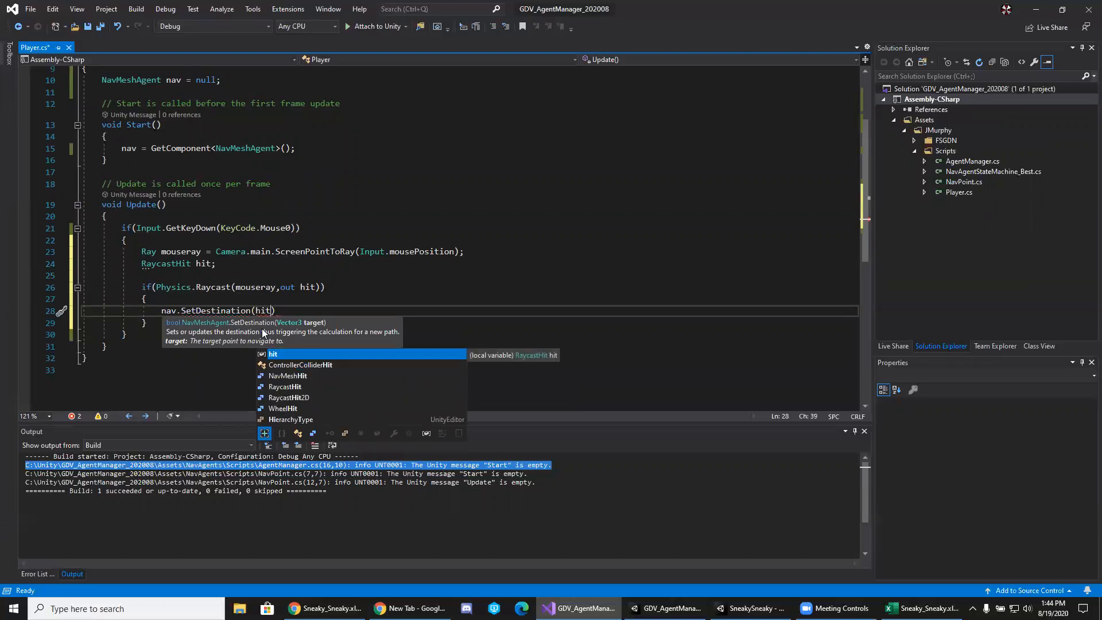
type(".tra")
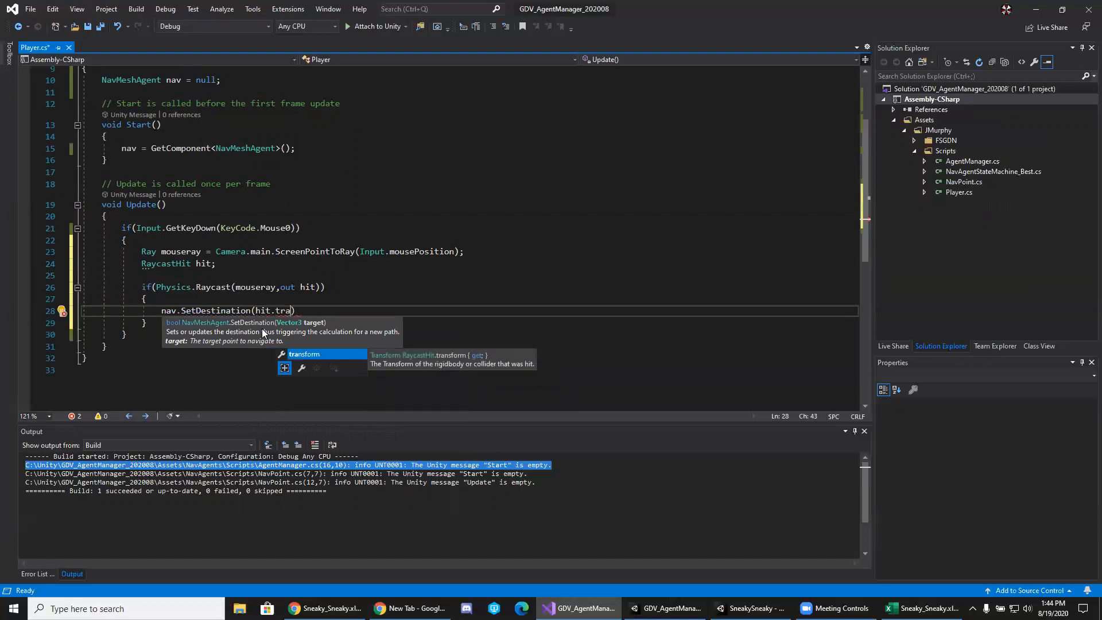
key("BackSpace")
key("BackSpace")
key("BackSpace")
type("po")
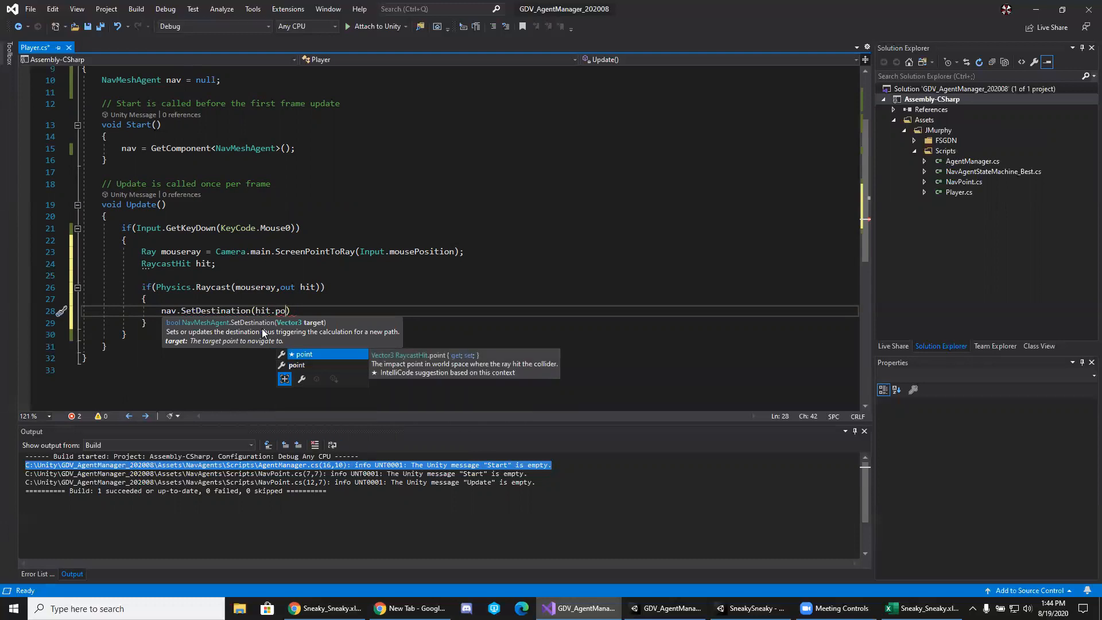
key("Tab")
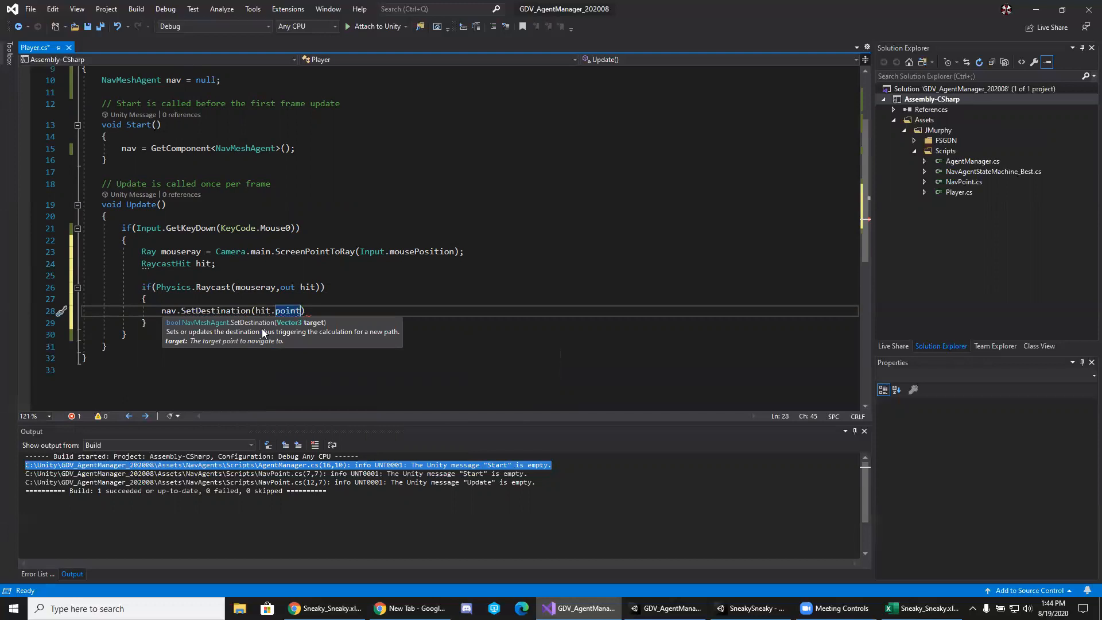
type(")")
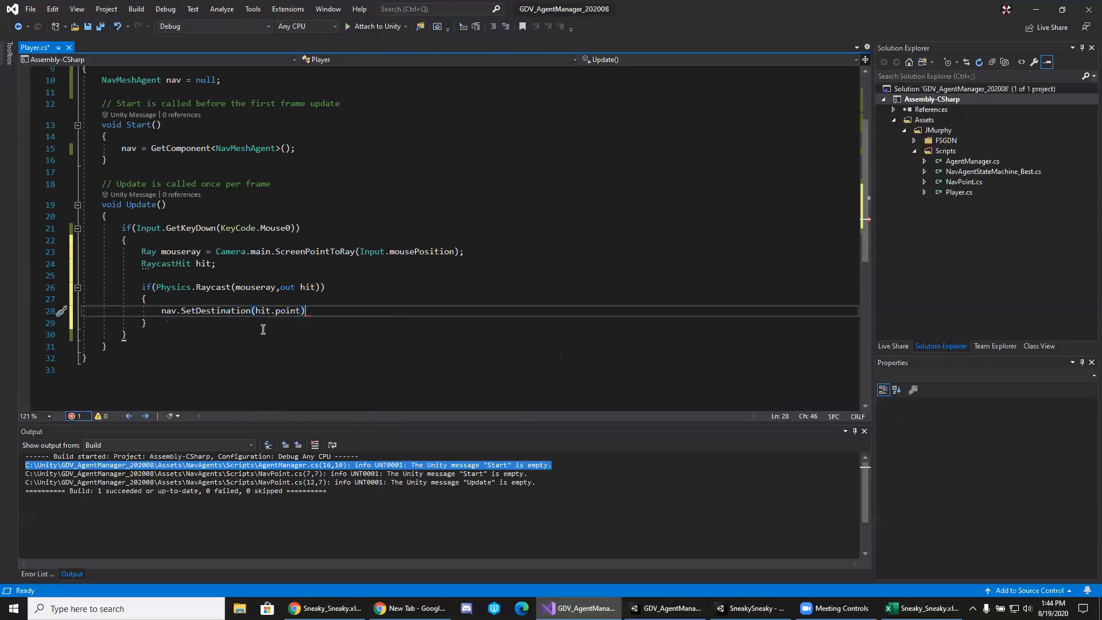
type(";")
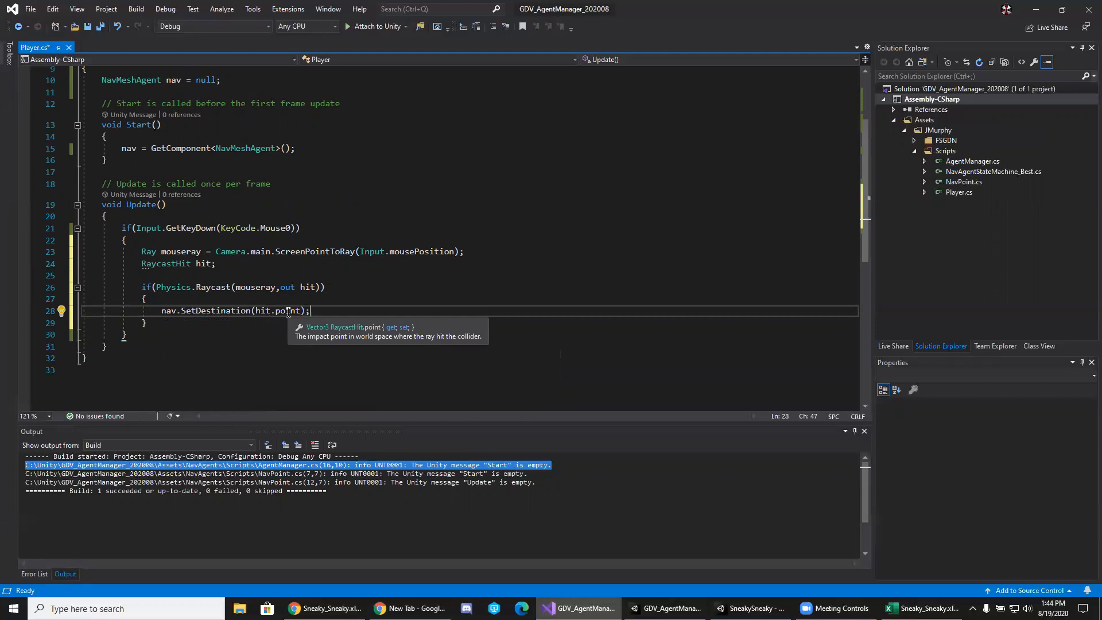
left_click(98, 27)
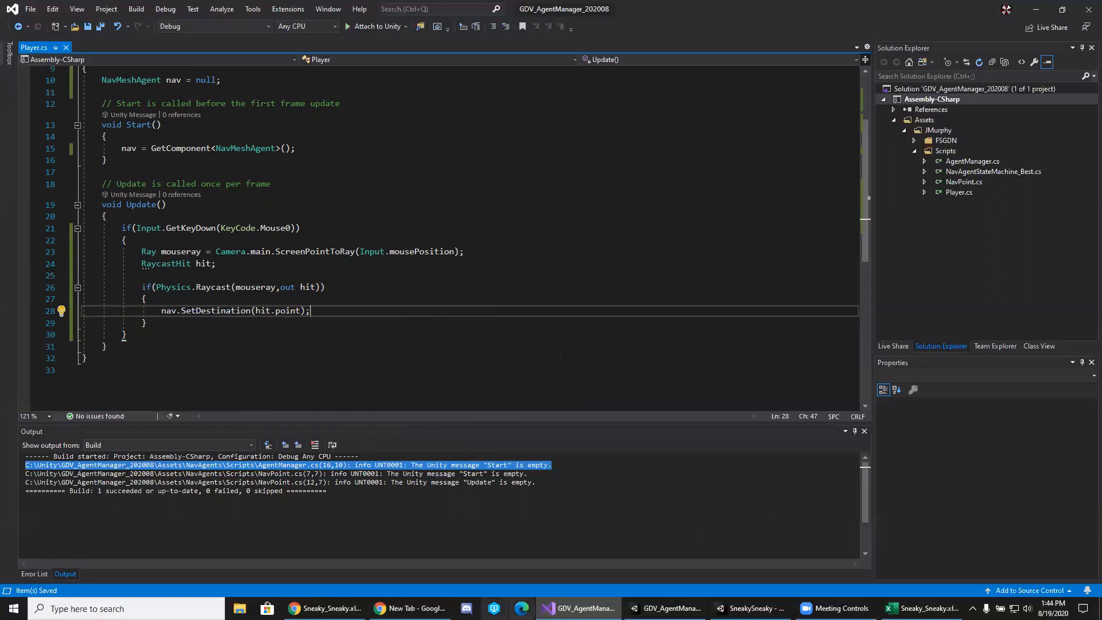
Switch to the Unity editor and attach the Player script to the Player object in the scene.
left_click(666, 609)
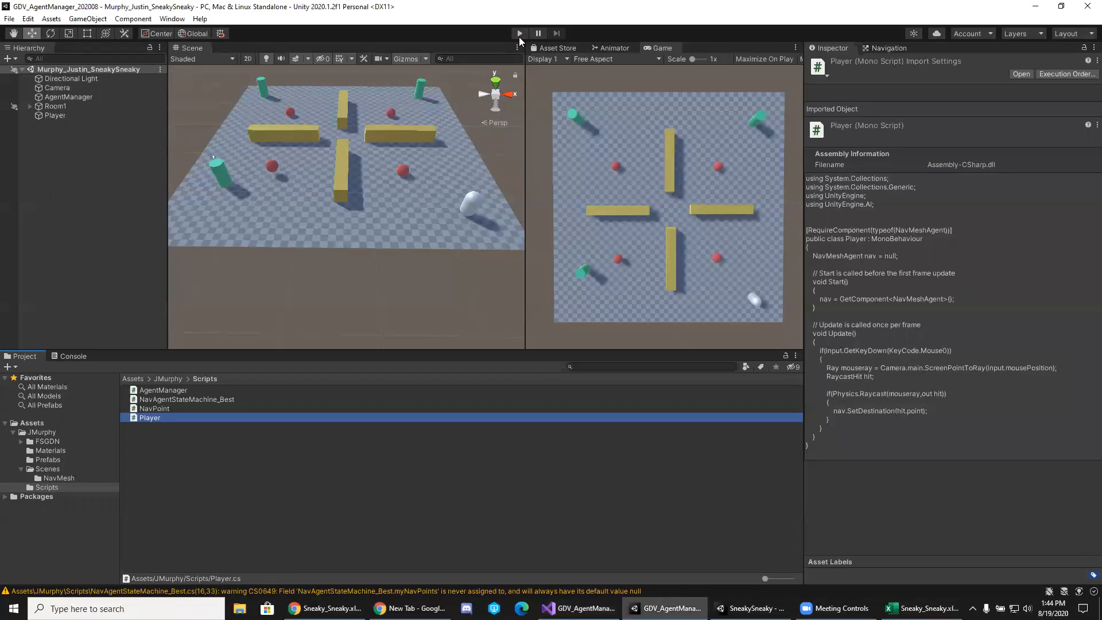
left_click(72, 119)
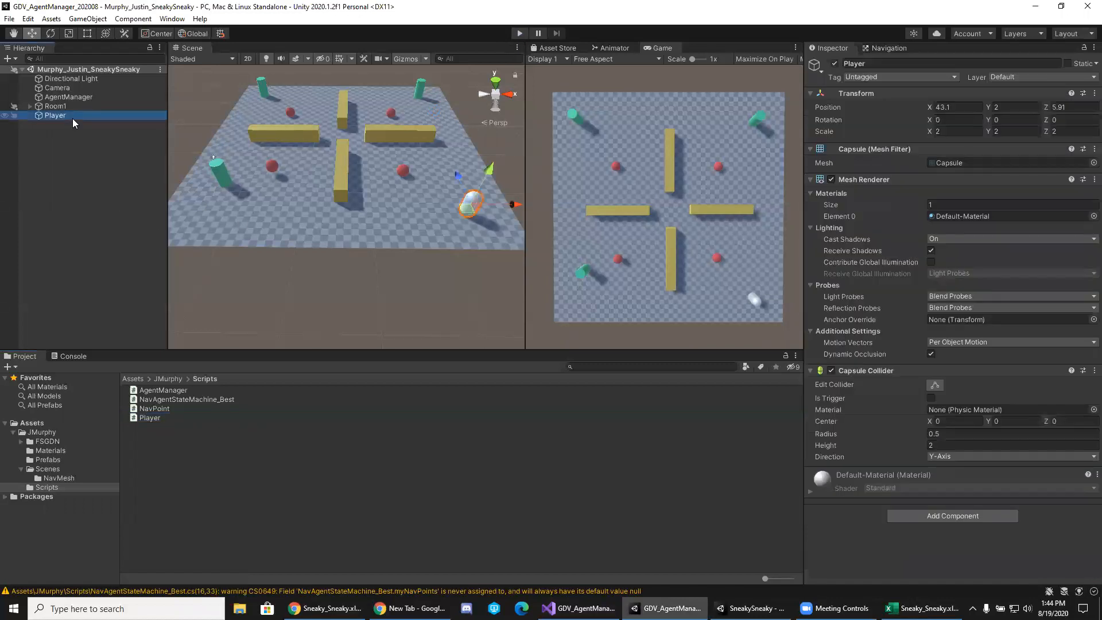
left_click(179, 418)
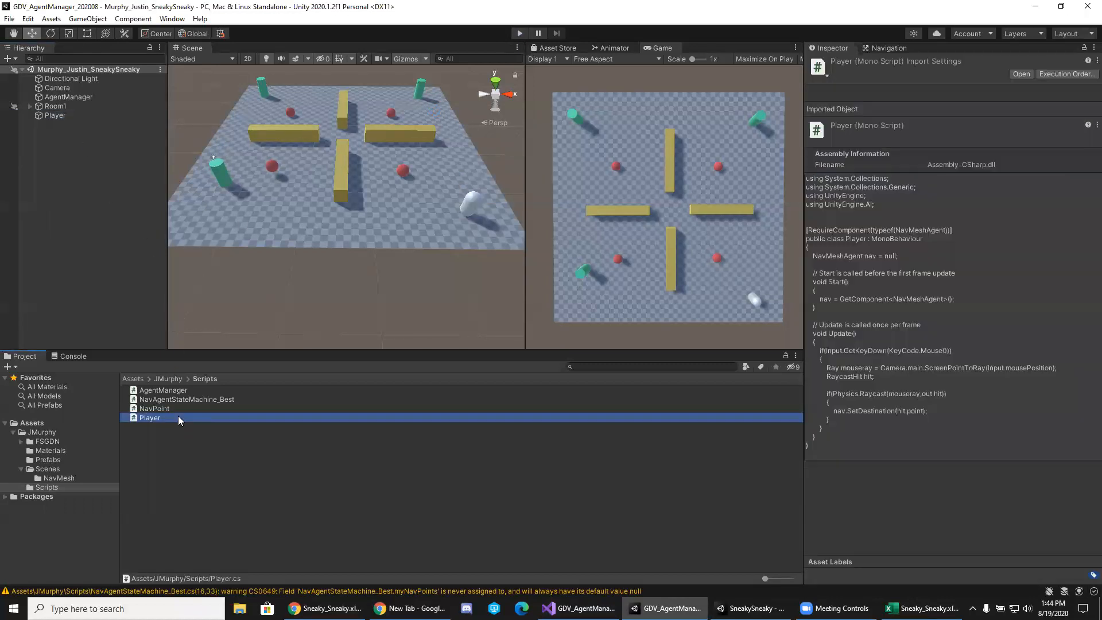
left_click_drag(178, 415, 63, 118)
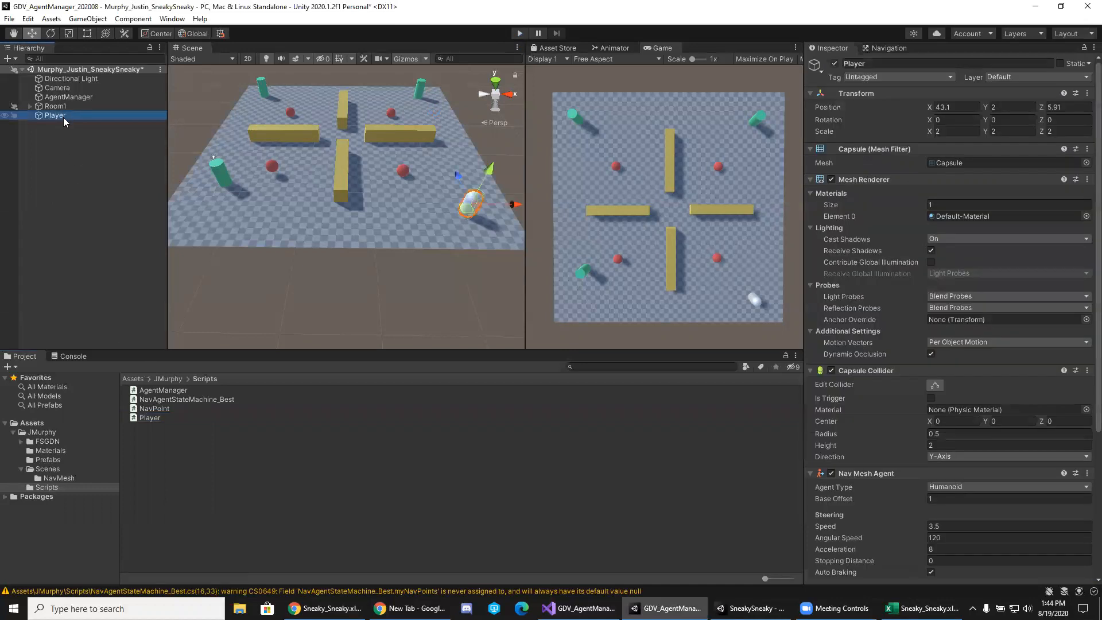
scroll(999, 448, "down", 5)
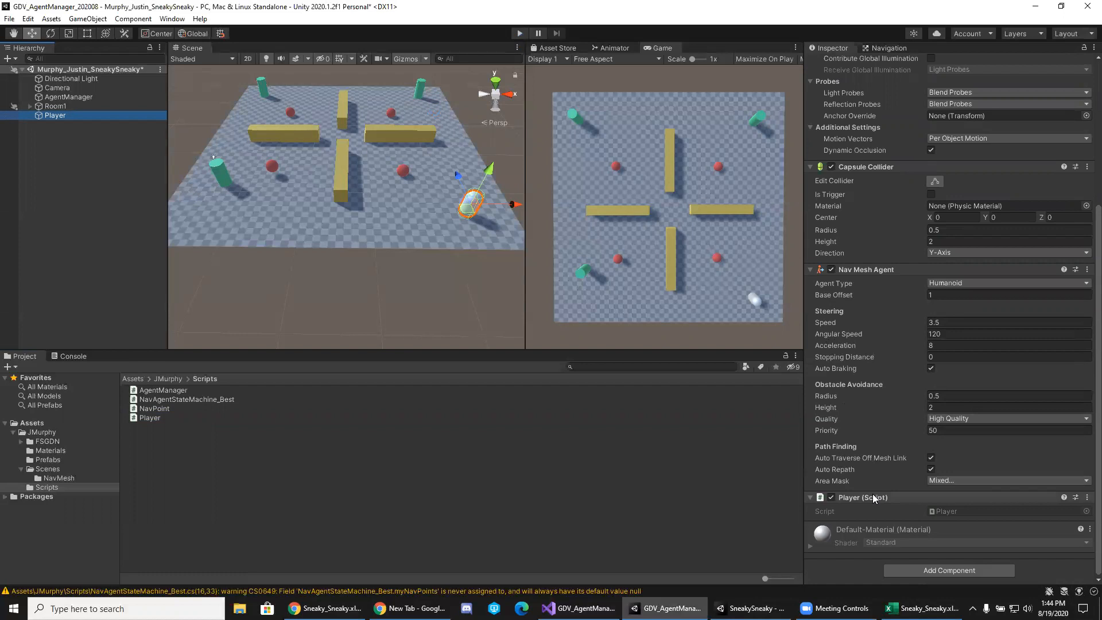
Try to remove the Nav Mesh Agent component from the Player object.
left_click(1087, 269)
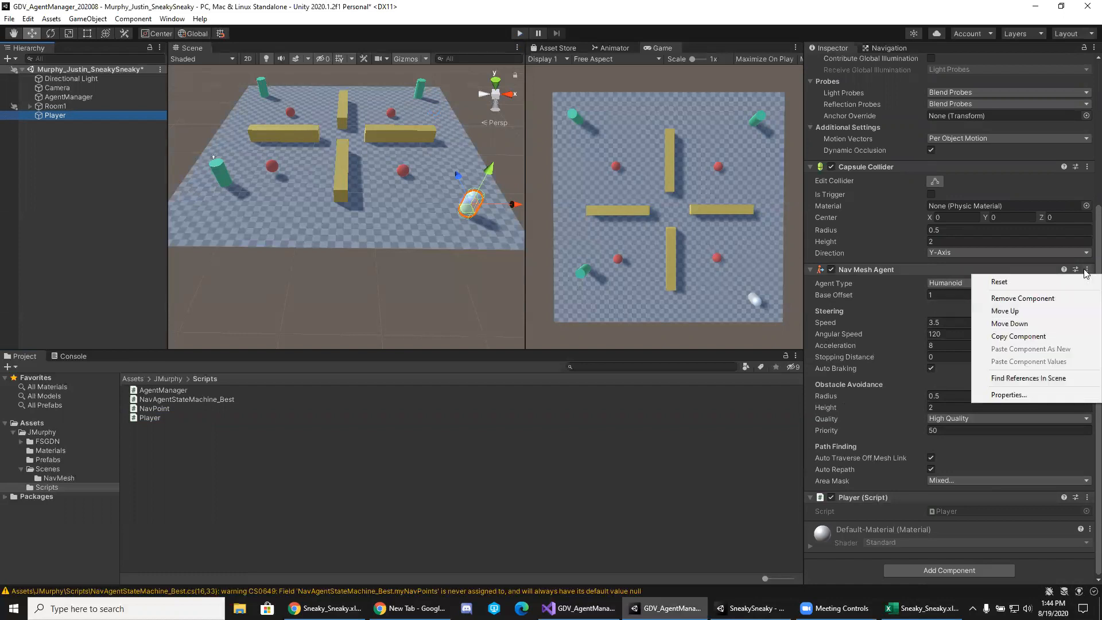
left_click(1055, 293)
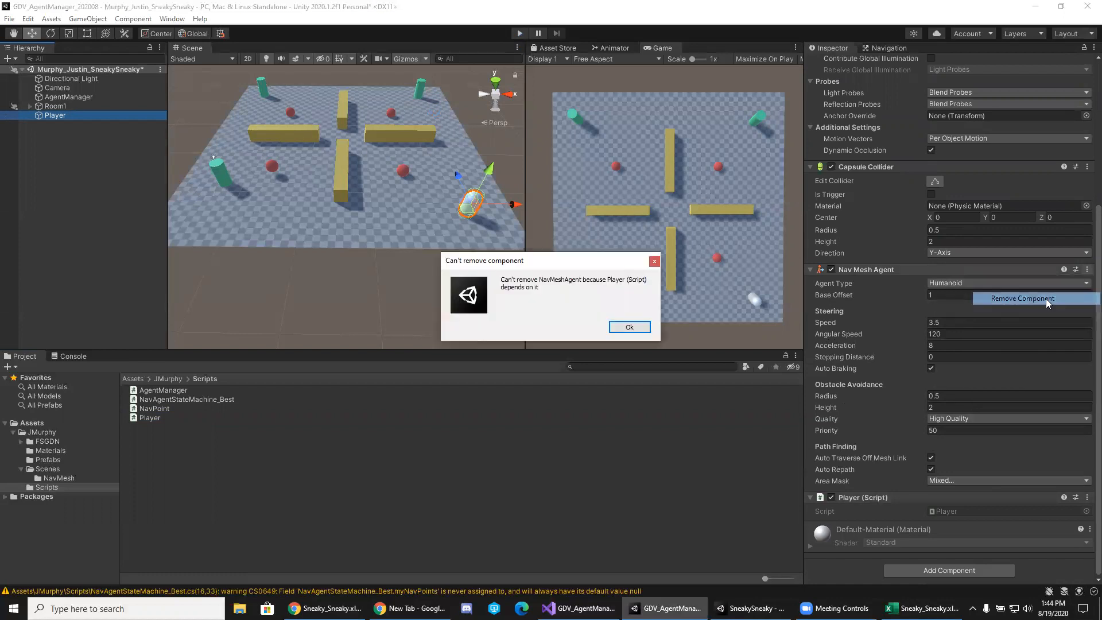
left_click(630, 328)
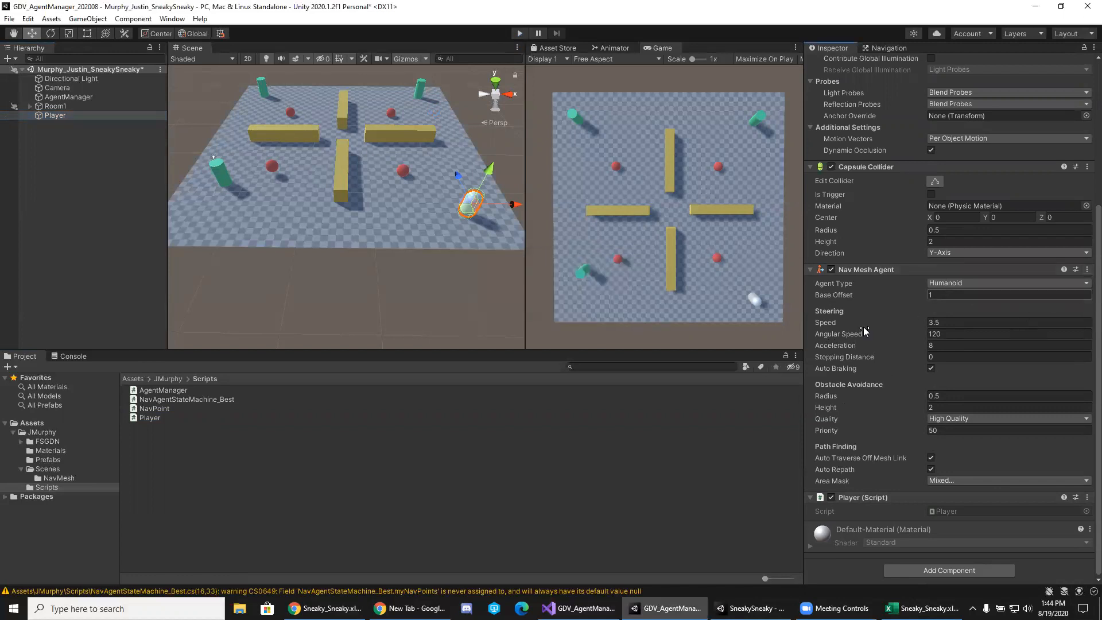
Set the Player's Nav Mesh Agent Speed to 7 and compare it with the settings of NavAgent (2).
left_click(985, 325)
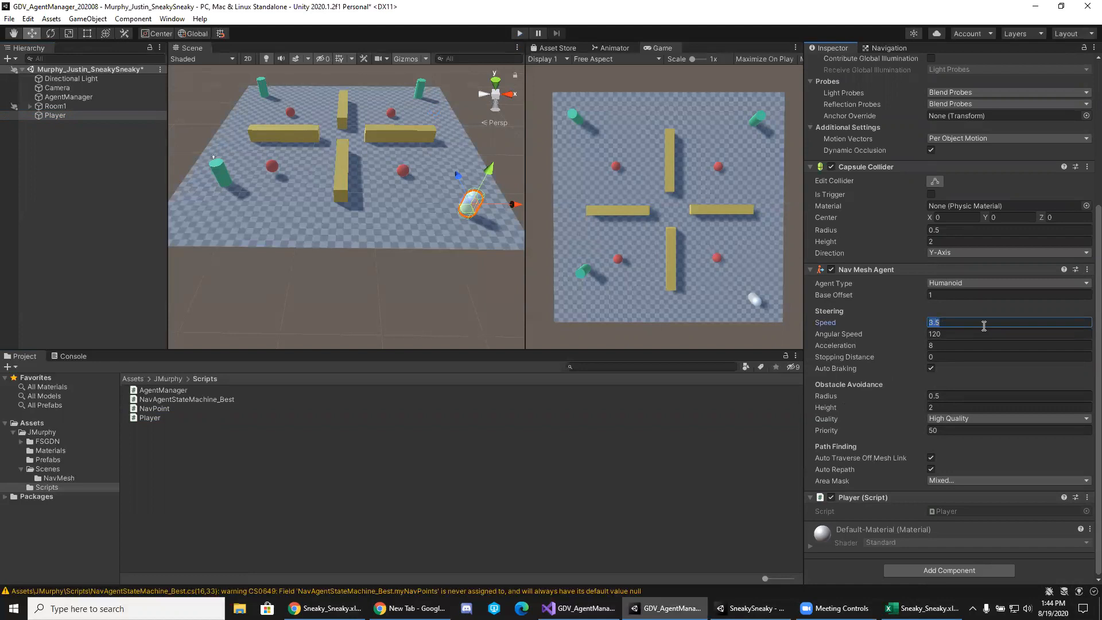
type("7")
left_click(223, 175)
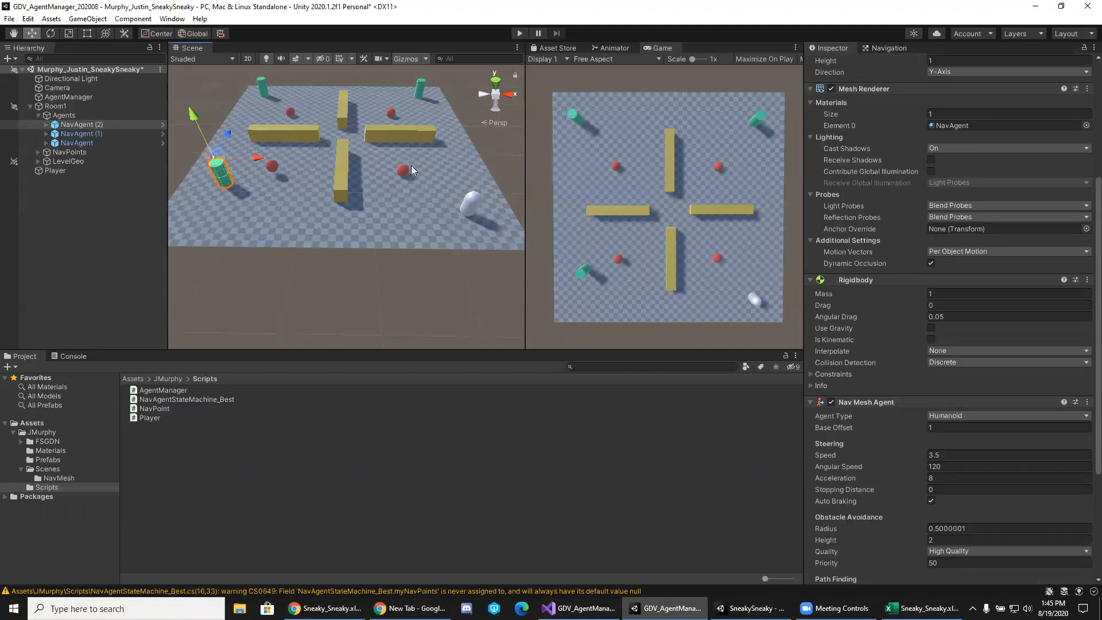
left_click(472, 203)
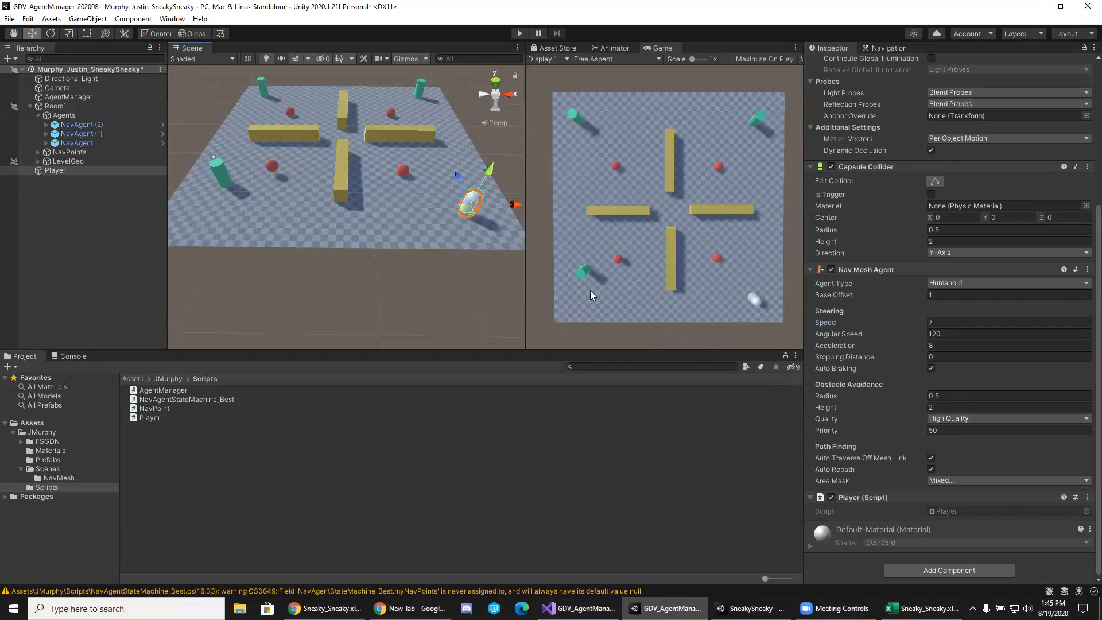
Play-test the scene by sending the Player to several floor points around the walls, and stop play mode.
left_click(519, 34)
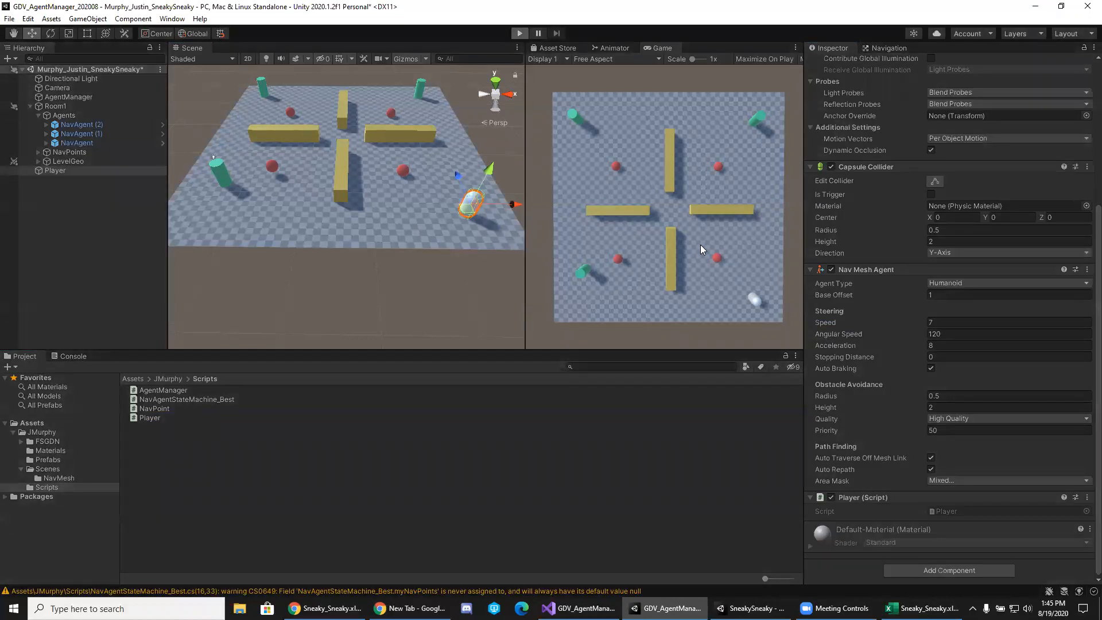
left_click(719, 279)
left_click(755, 249)
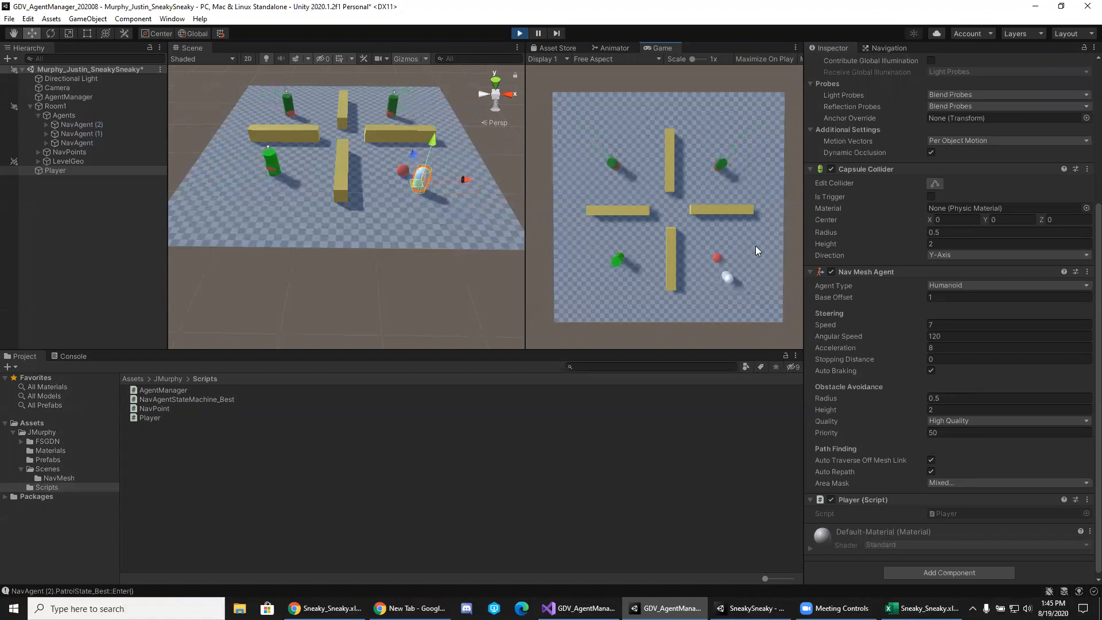
left_click(689, 304)
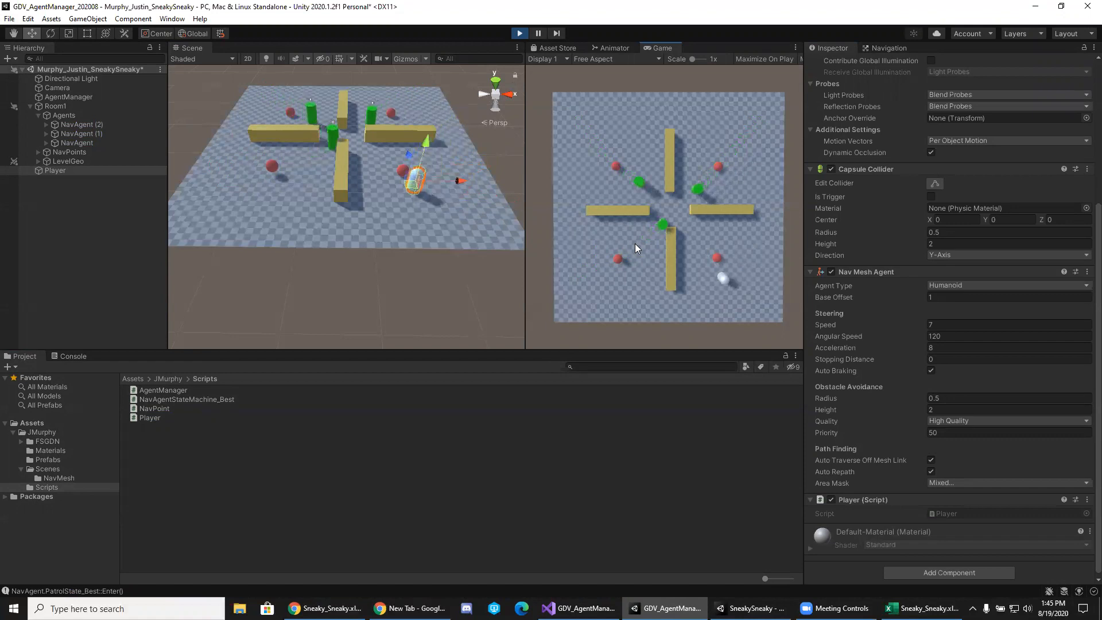
left_click(657, 222)
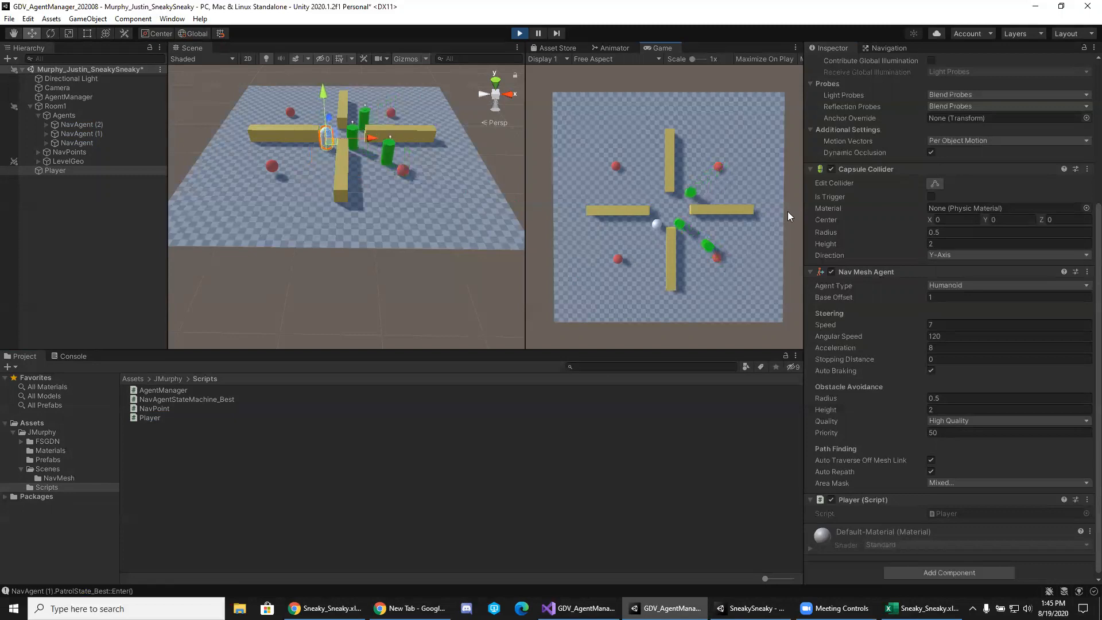
left_click(720, 187)
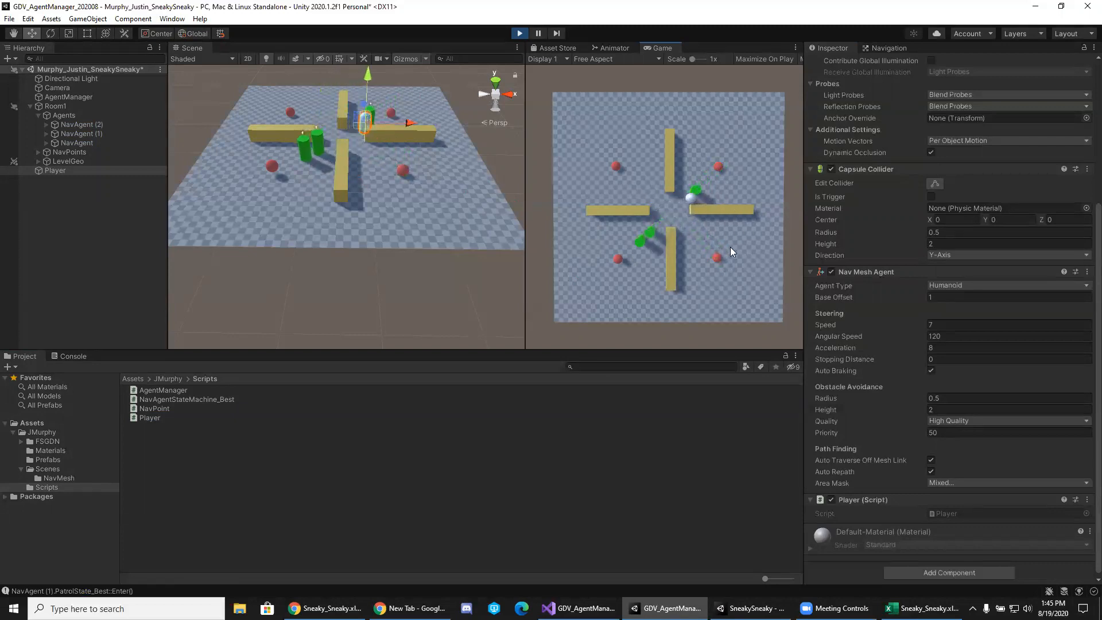
left_click(700, 253)
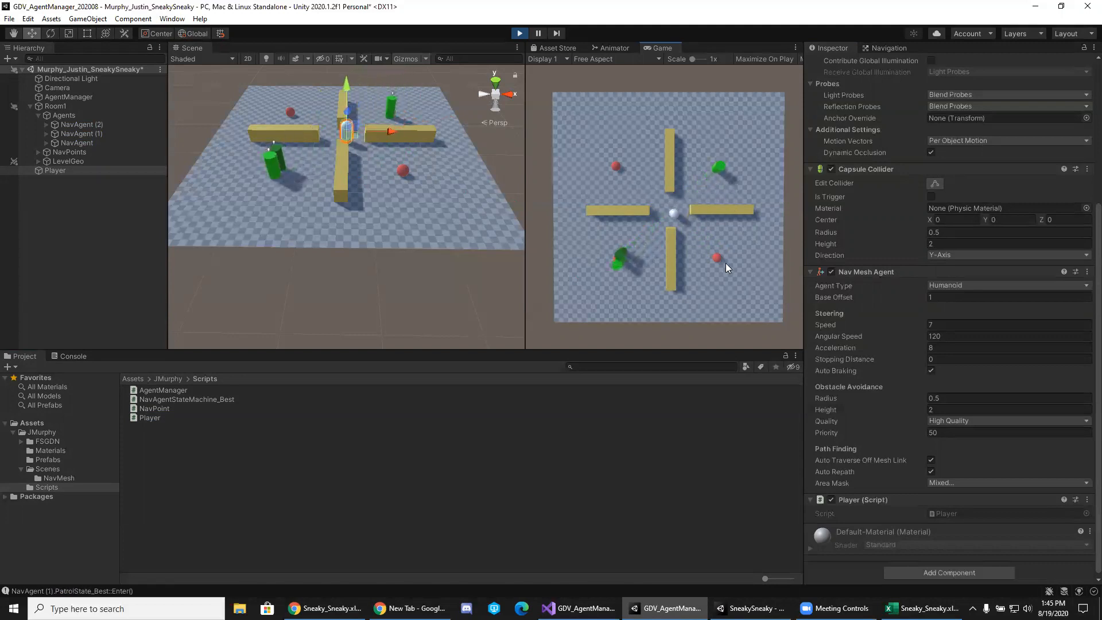
left_click(722, 282)
left_click(574, 181)
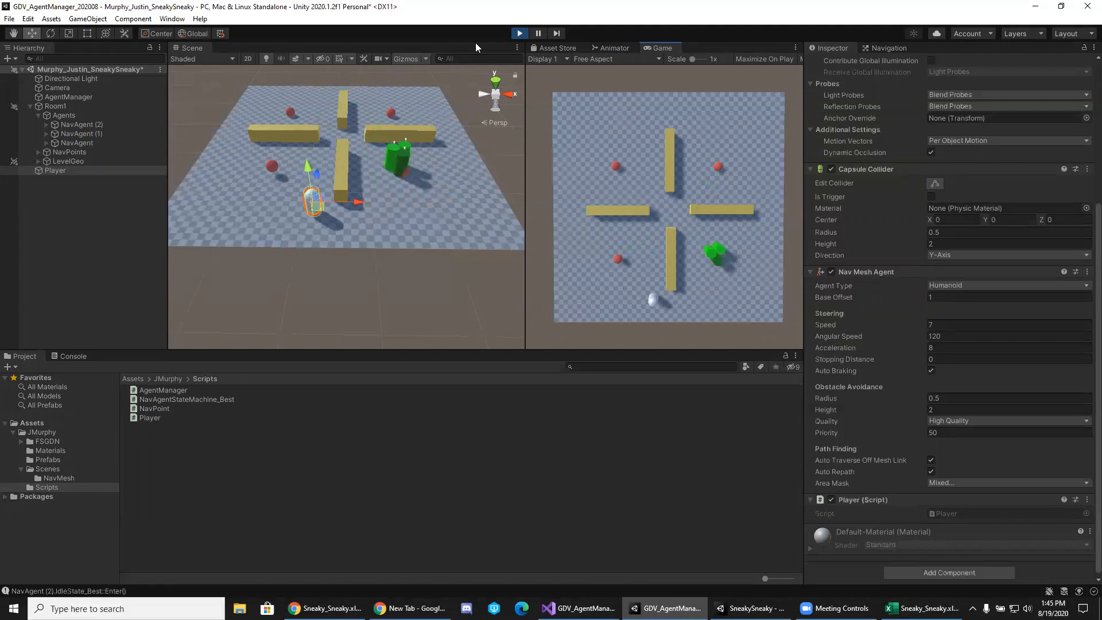
left_click(515, 36)
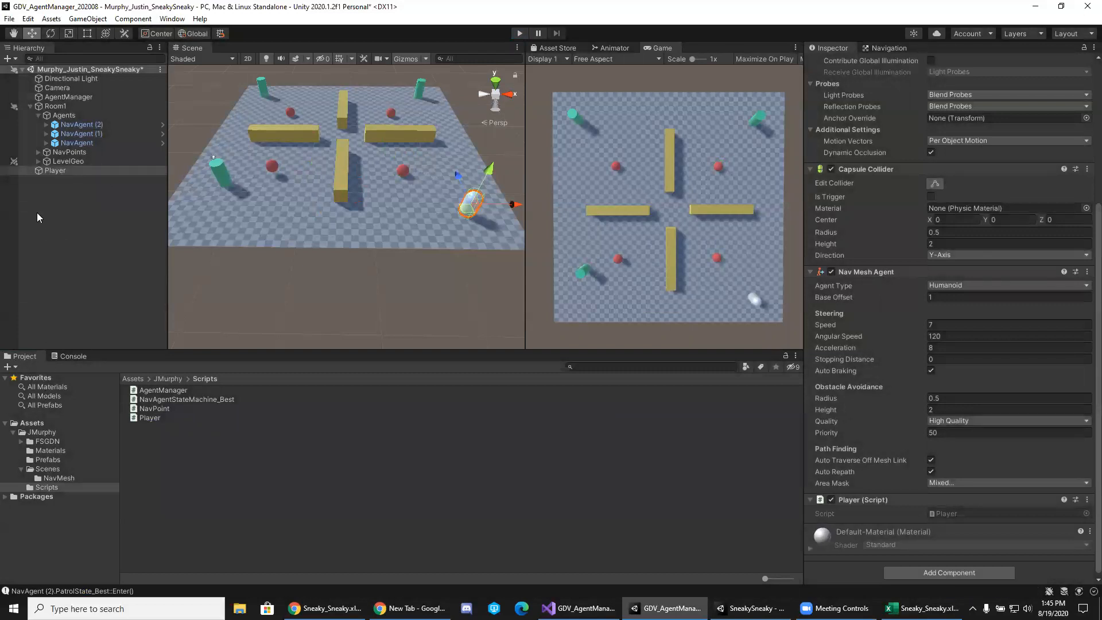
Create prefabs from the Player, NavPoint and AgentManager scene objects in the project's Prefabs folder.
left_click(47, 460)
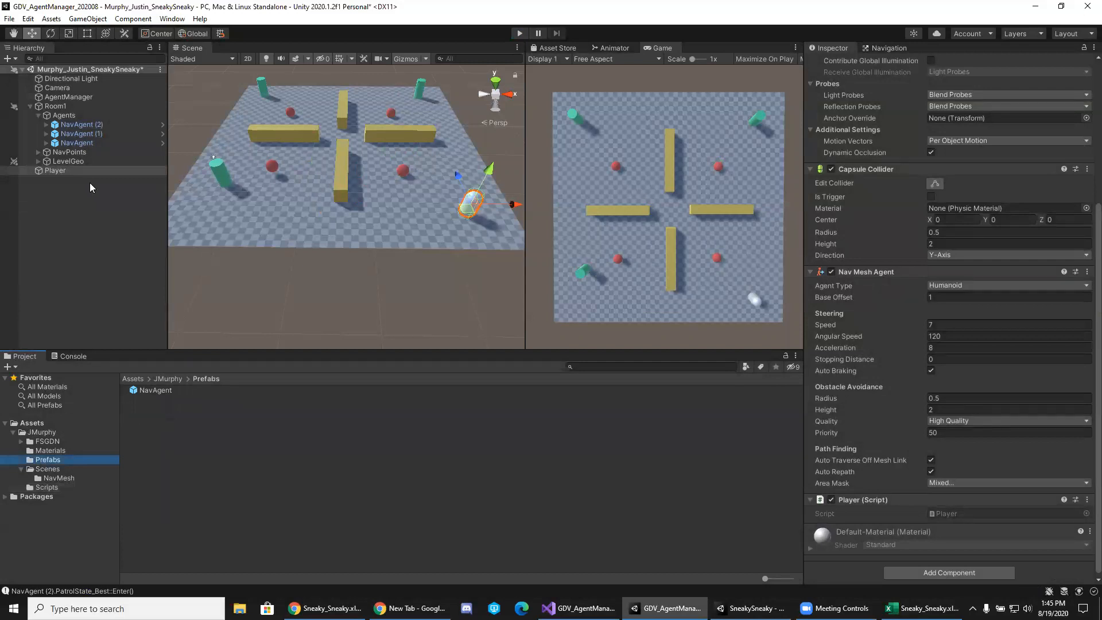
left_click_drag(60, 171, 195, 437)
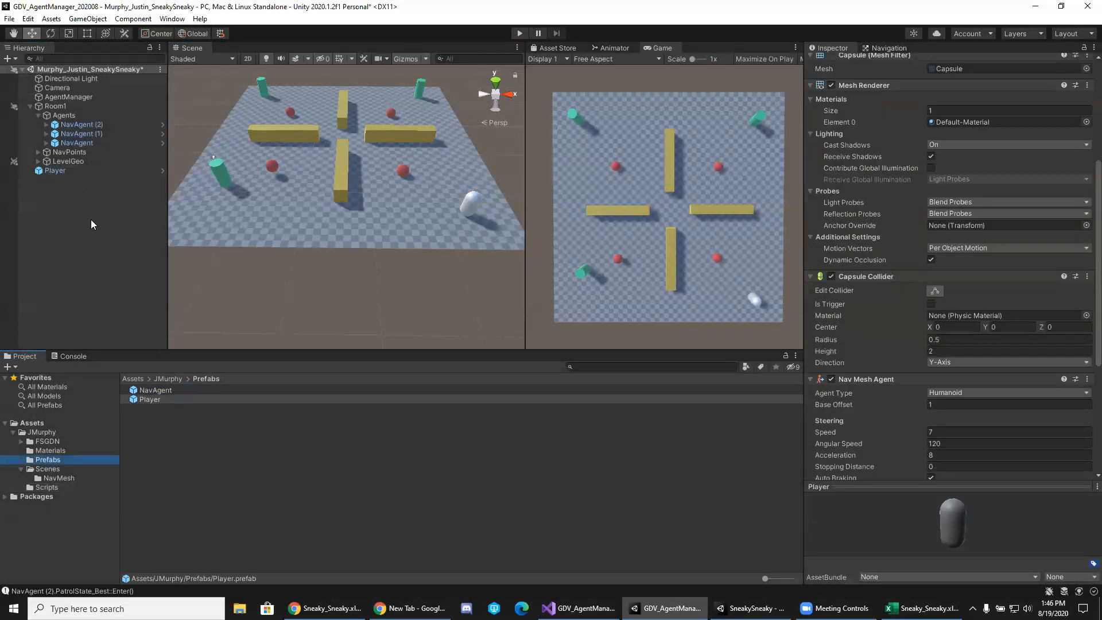
left_click(40, 151)
left_click(41, 151)
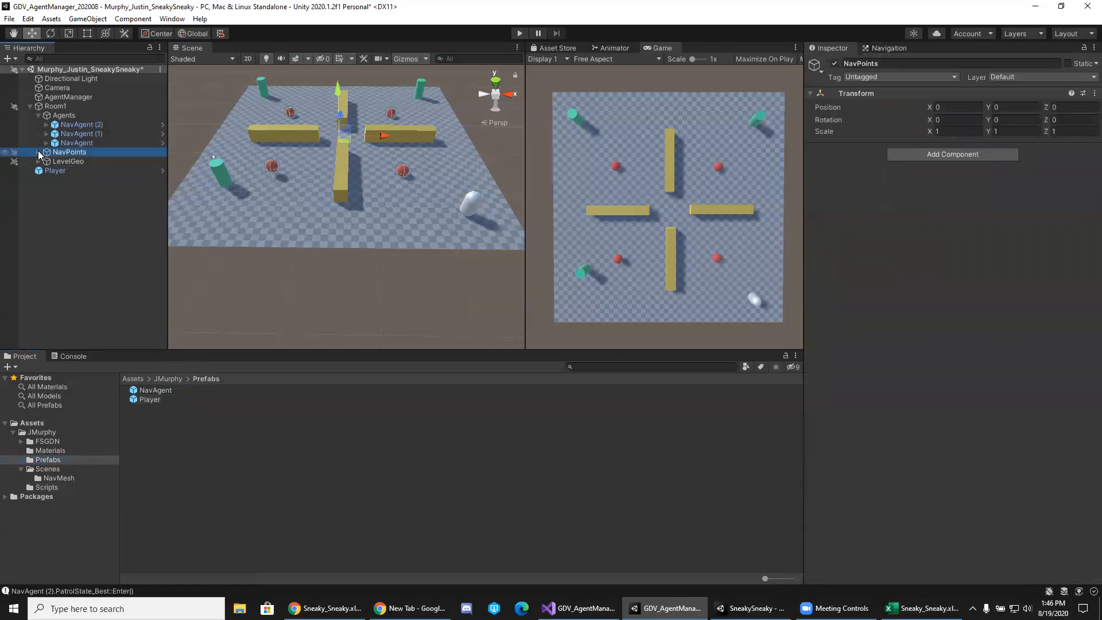
left_click_drag(65, 152, 163, 404)
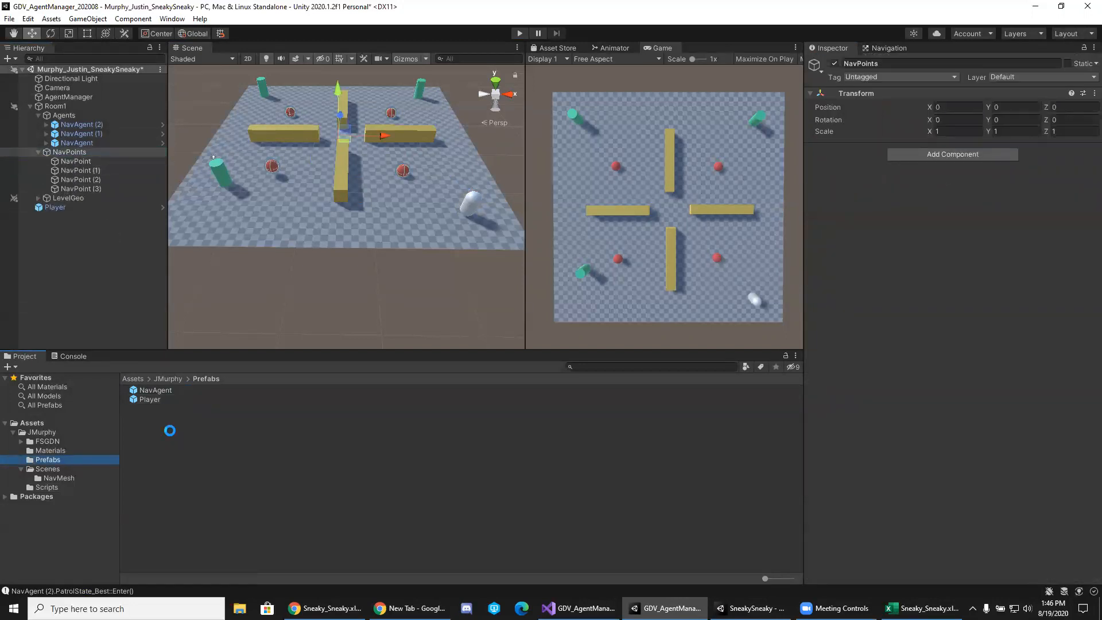
left_click_drag(191, 418, 190, 442)
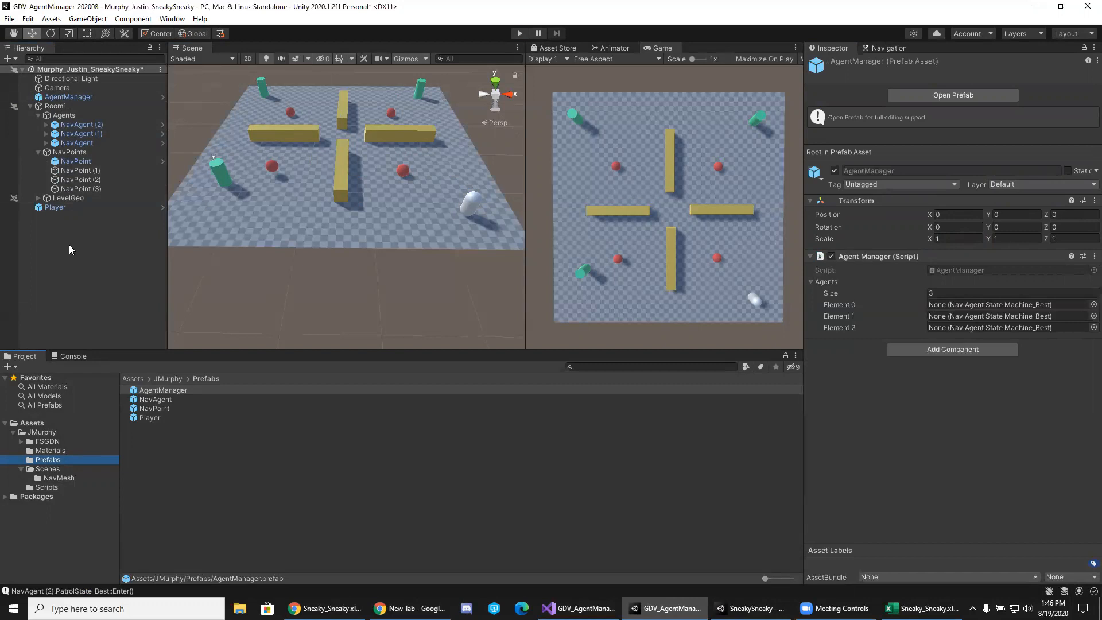
left_click(172, 417)
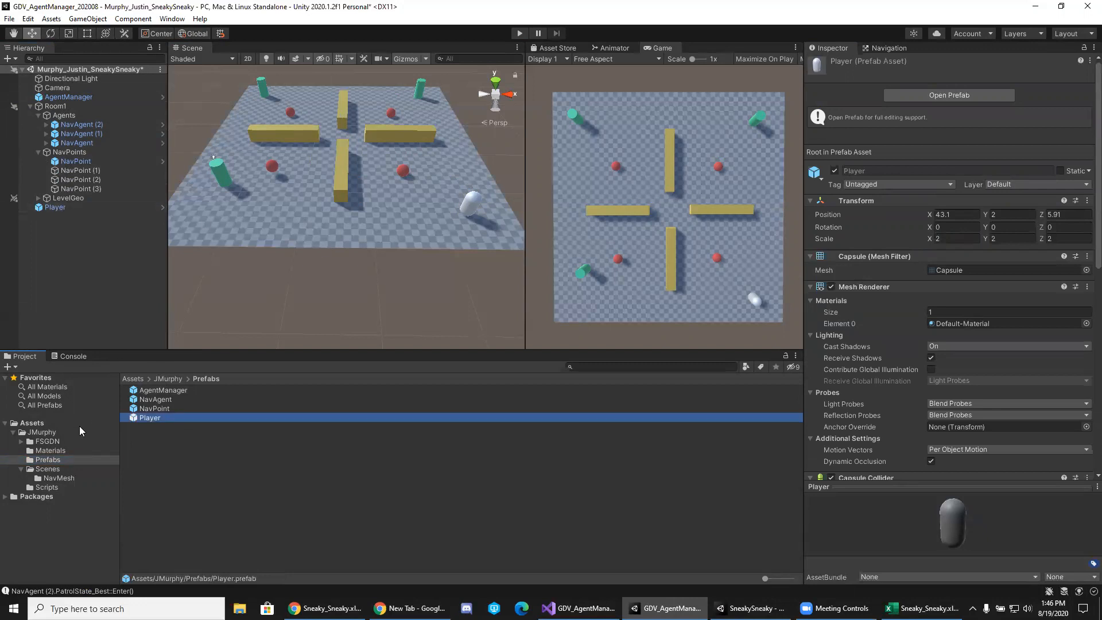
left_click(86, 230)
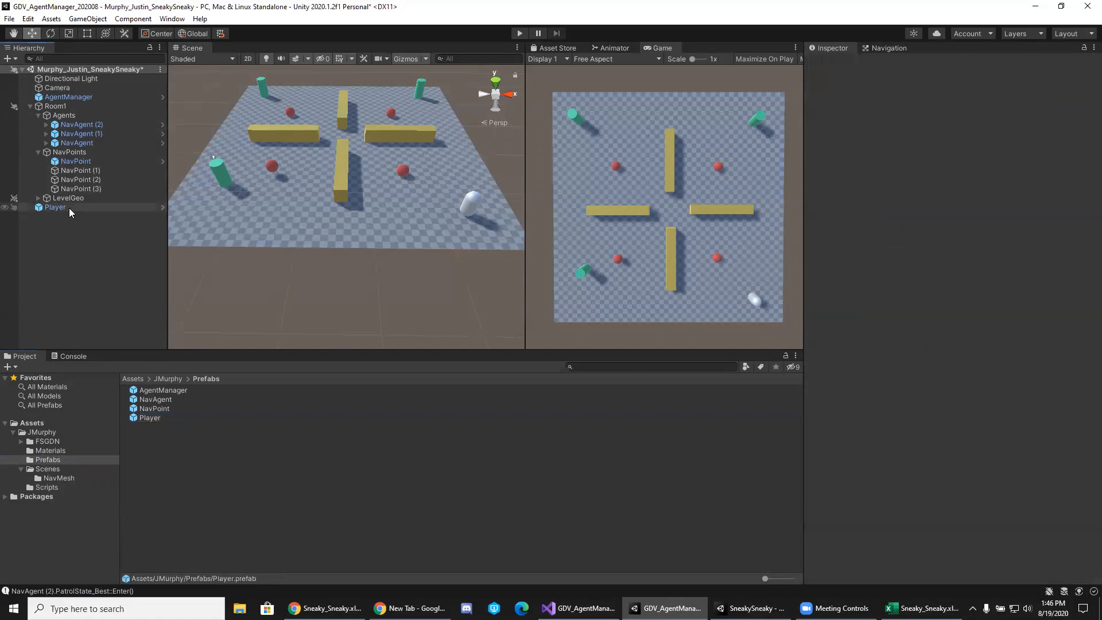
Duplicate the Room1 object with all its contents and rename the copy Room2.
left_click(337, 224)
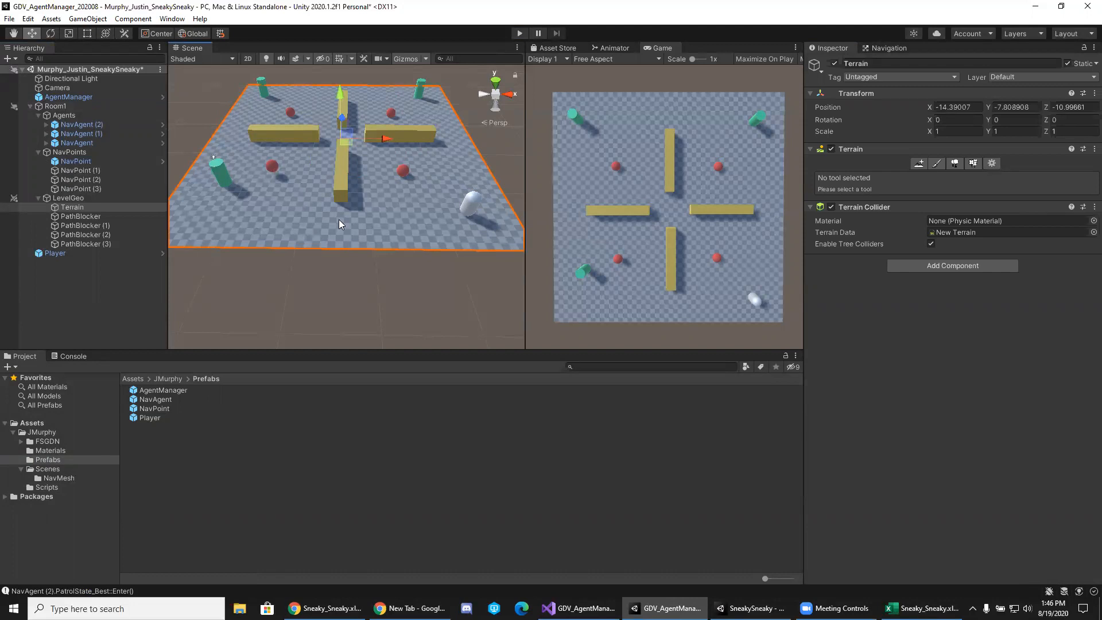
left_click(55, 107)
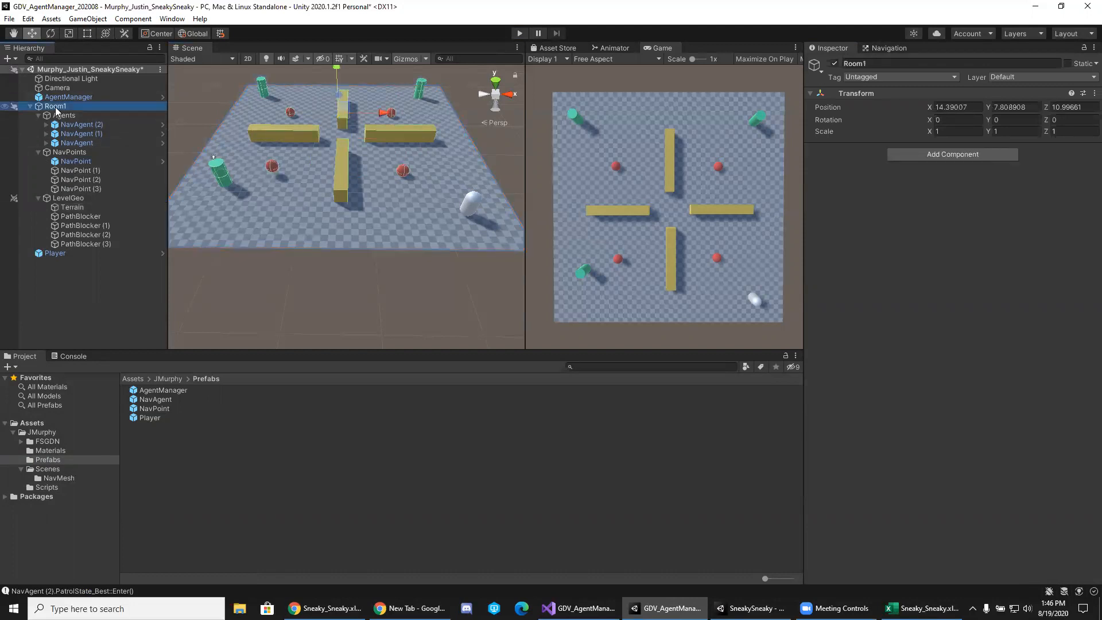
right_click(56, 109)
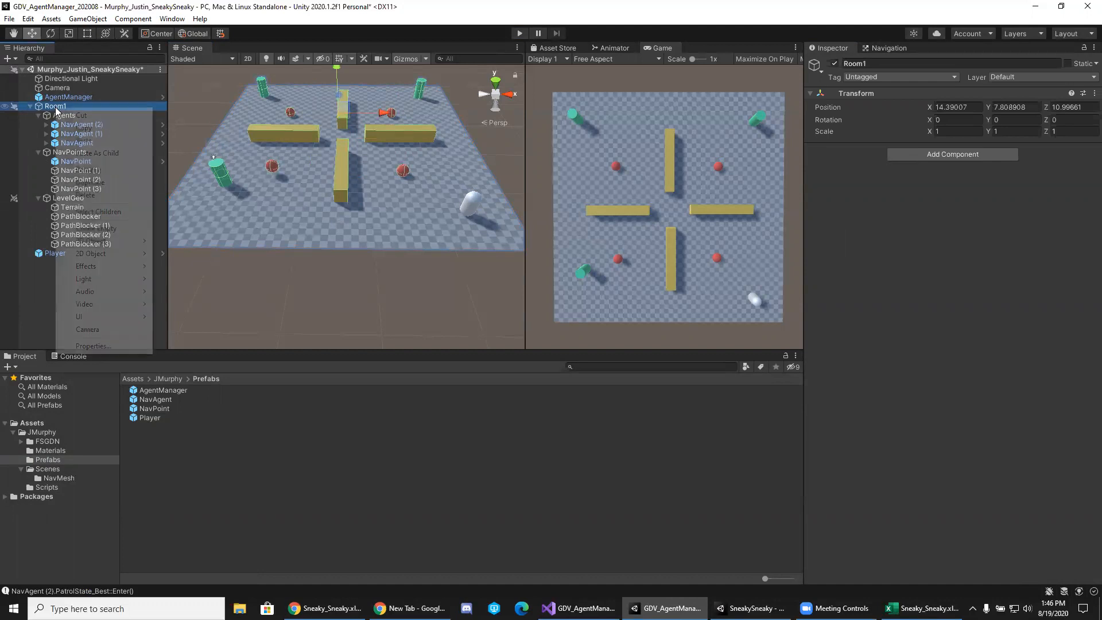
left_click(32, 108)
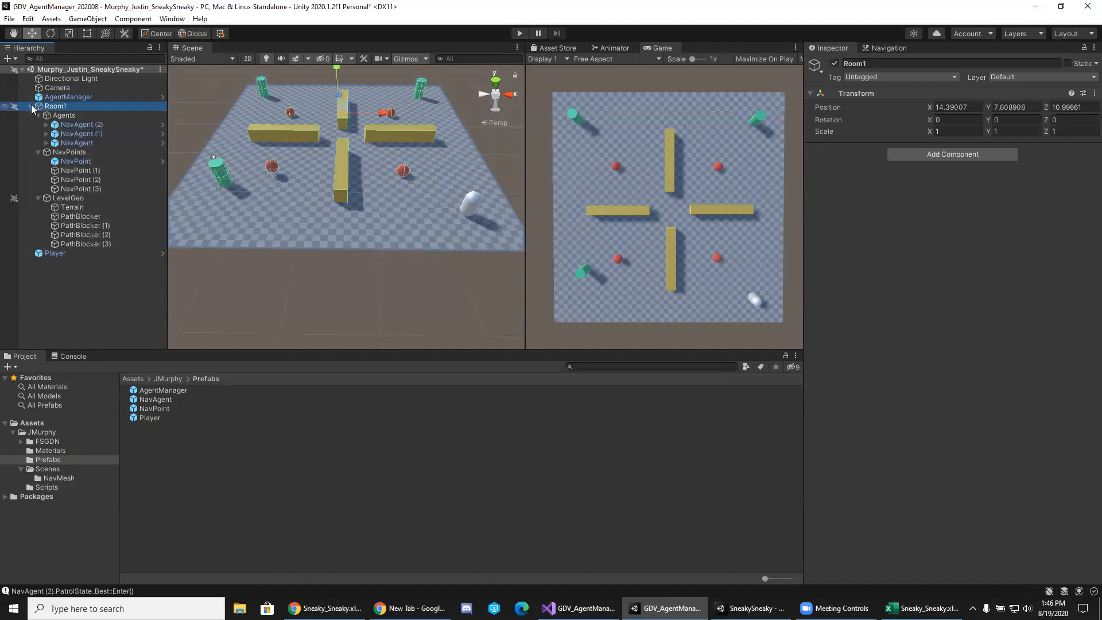
left_click(32, 107)
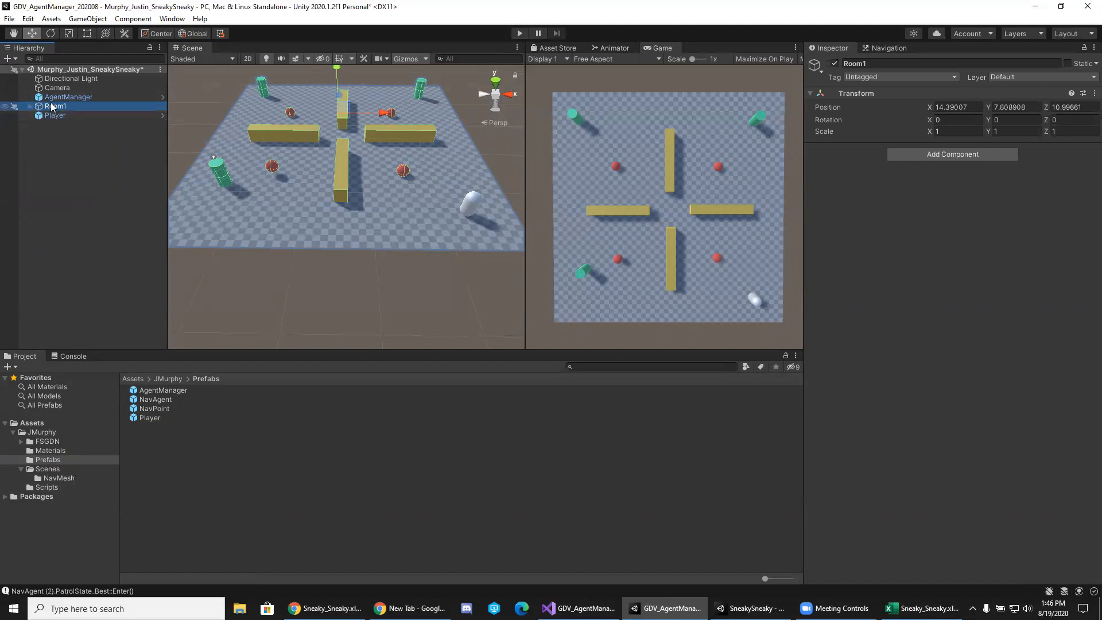
right_click(52, 109)
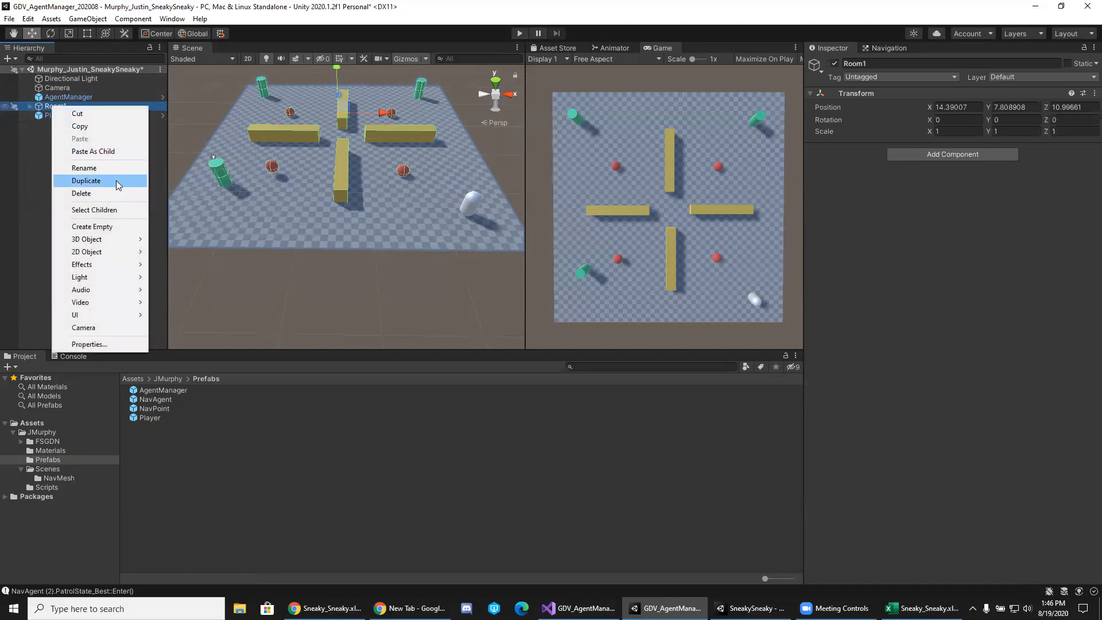
left_click(115, 182)
left_click(66, 126)
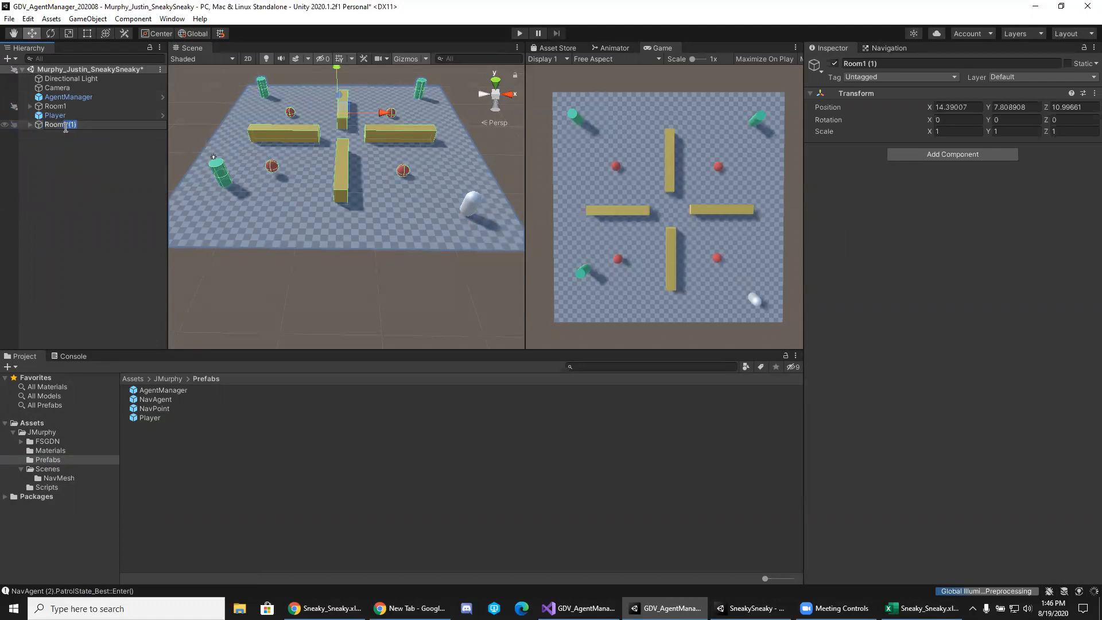
type("2")
key("Return")
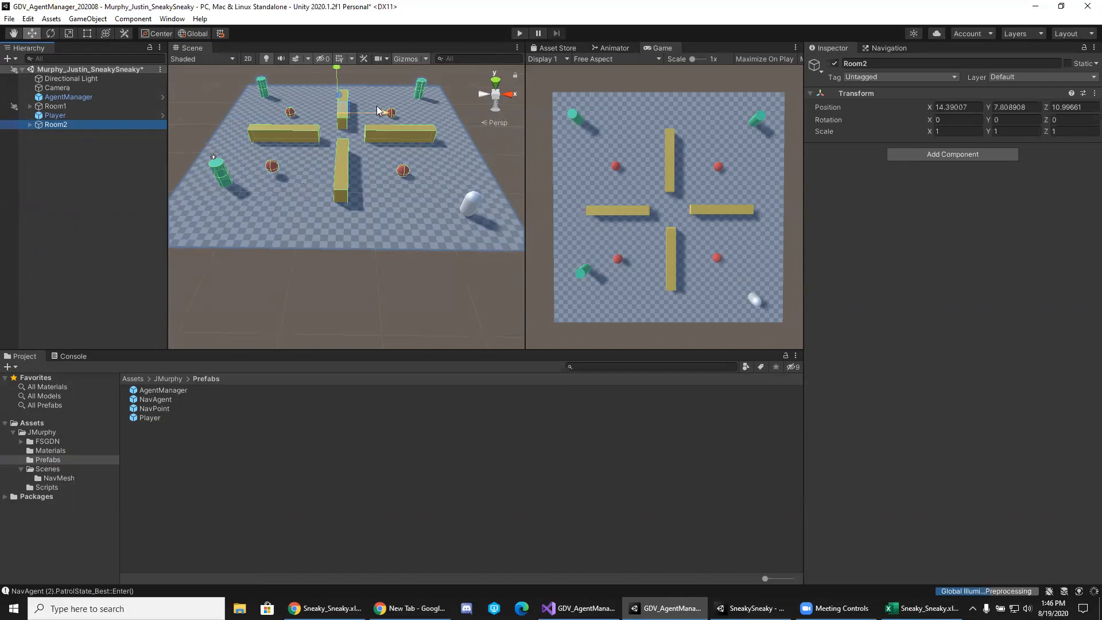
Move Room2 along the X axis to -35.6 so its floor adjoins Room1, and check the edge between them.
left_click_drag(381, 113, 104, 123)
left_click_drag(240, 214, 349, 214, "alt")
scroll(349, 214, "down", 3)
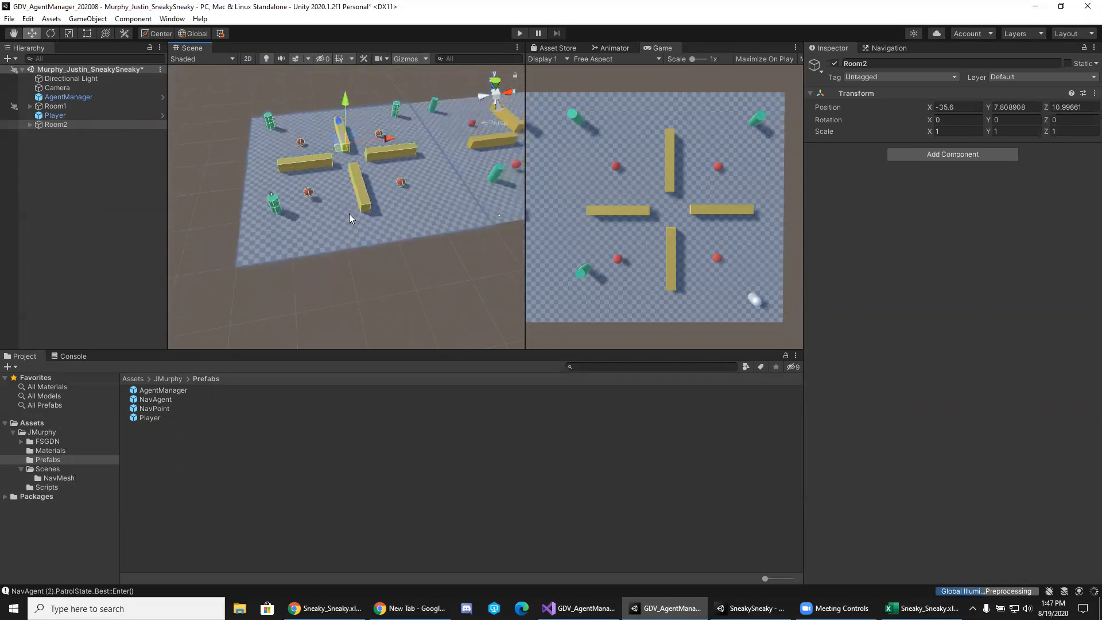
mouse_move(524, 233)
left_mouse_down()
mouse_move(475, 232)
mouse_move(510, 232)
left_mouse_up()
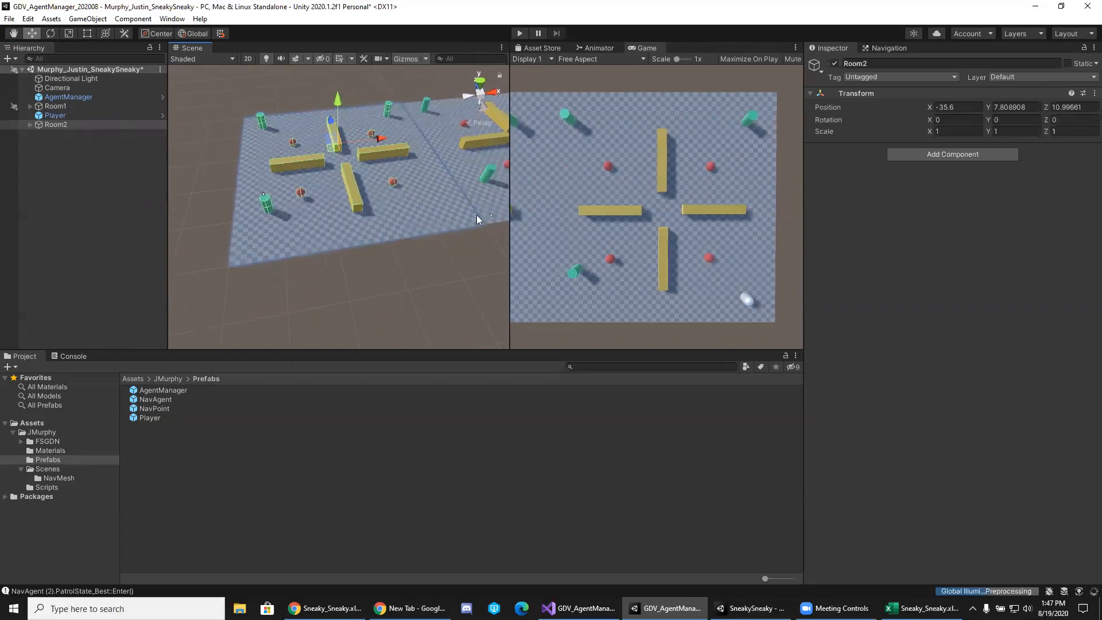
scroll(408, 184, "up", 1)
left_click(255, 158)
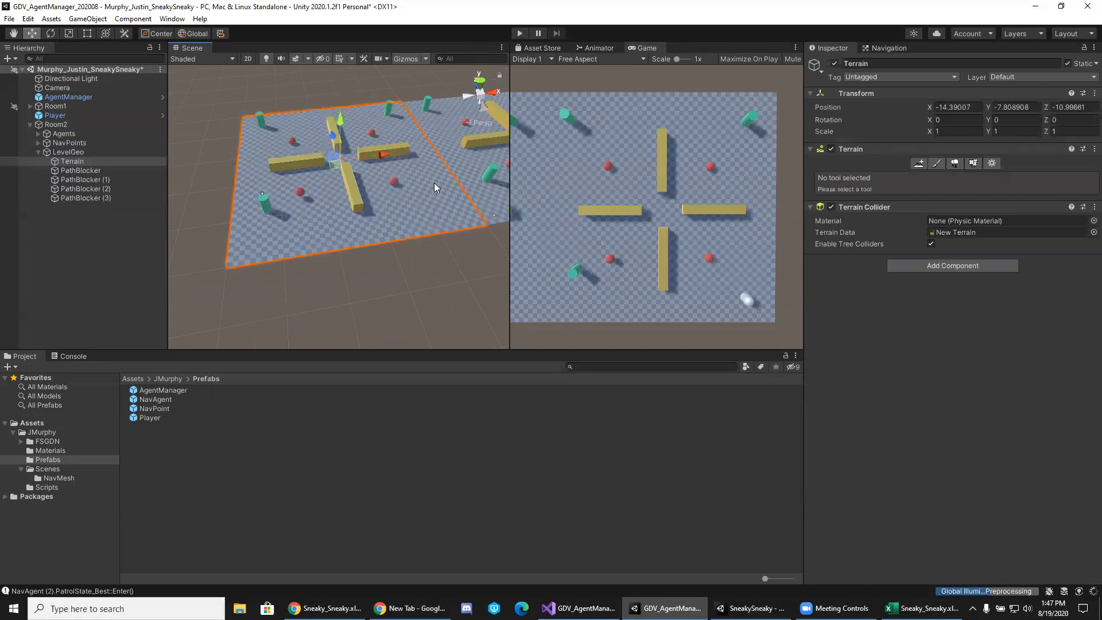
Play-test the two-room scene by sending the Player toward Room2, open the Console and pause the game.
left_click(521, 34)
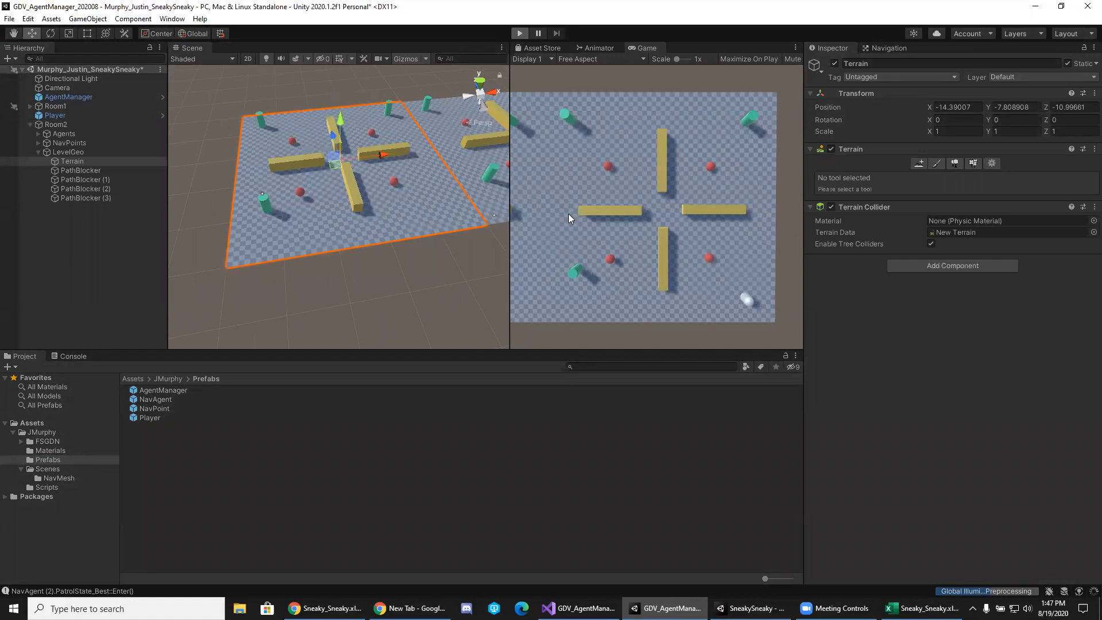
key("ctrl+p")
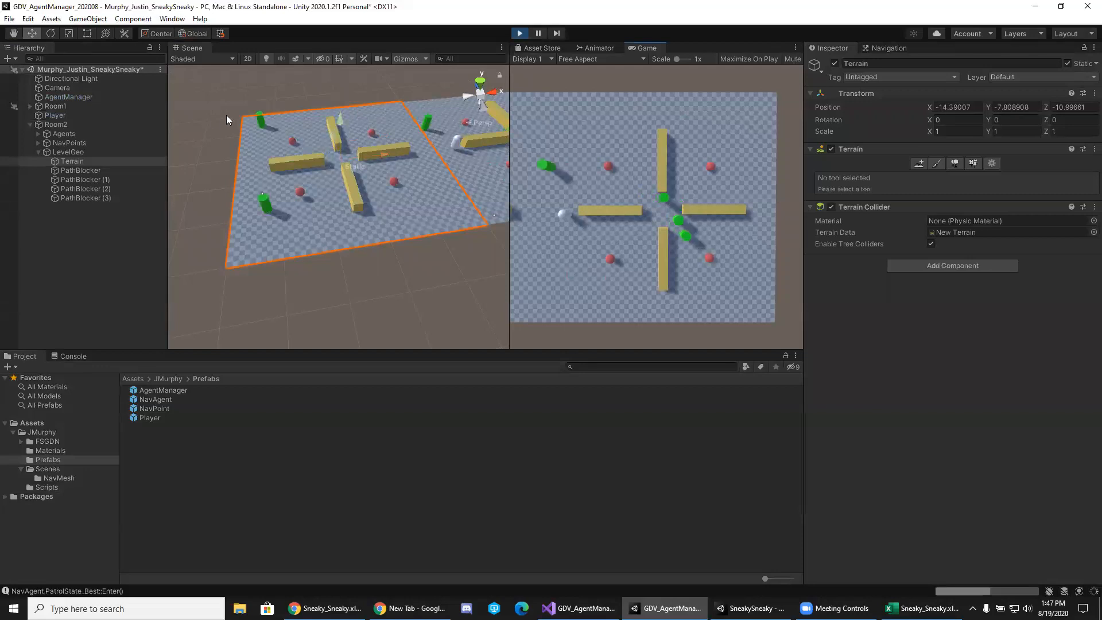
left_click(70, 358)
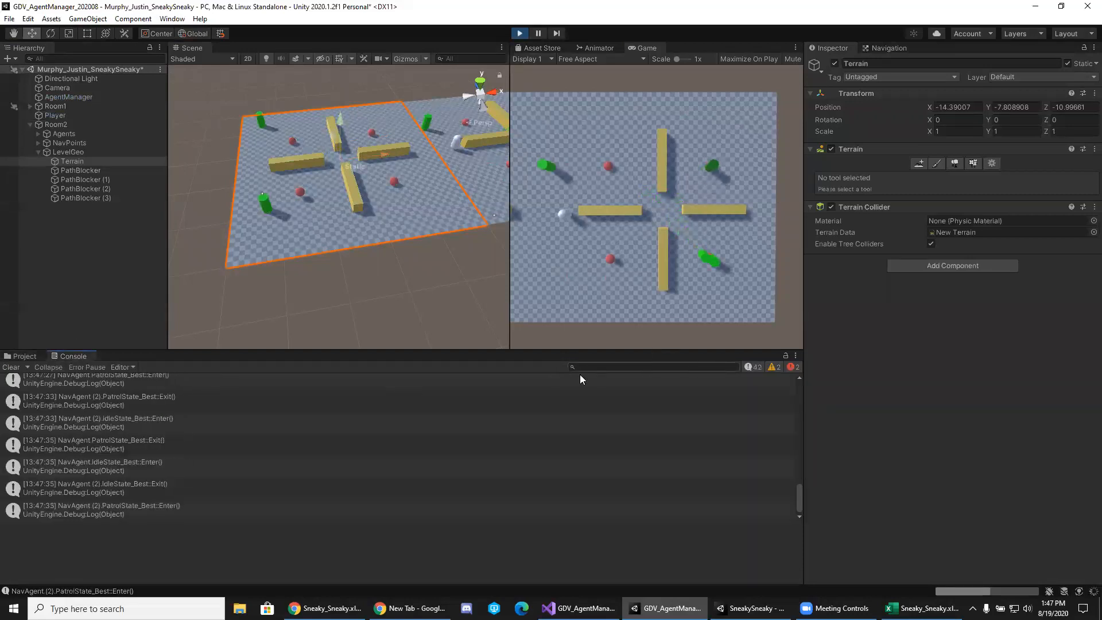
left_click(539, 35)
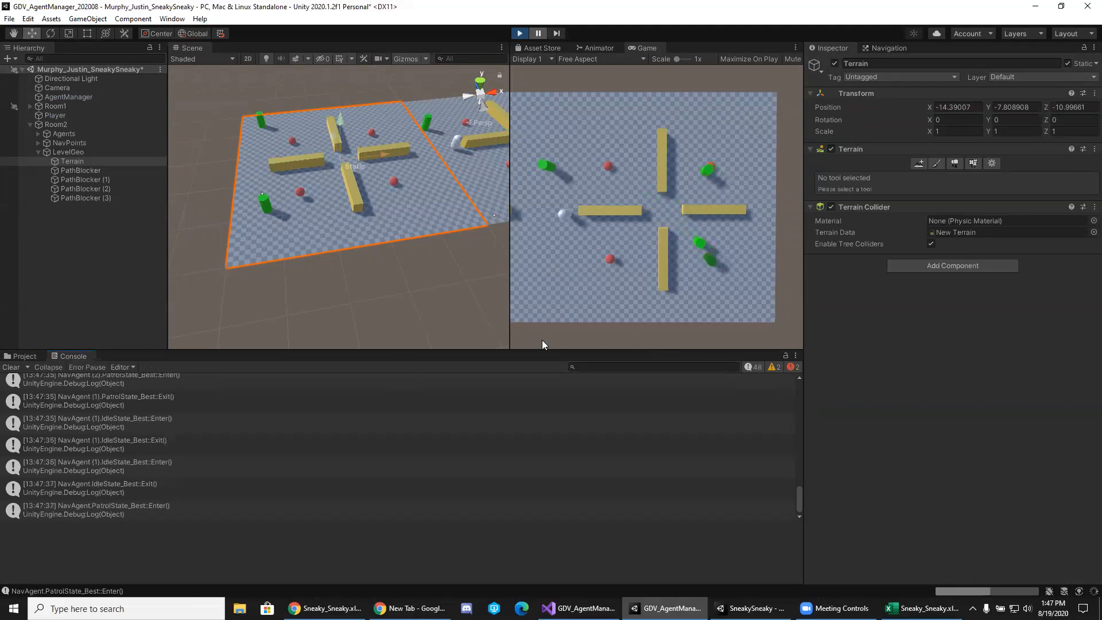
Filter the Console down to warnings and errors and trace each NavMesh warning to its agent in Room2.
left_click(757, 367)
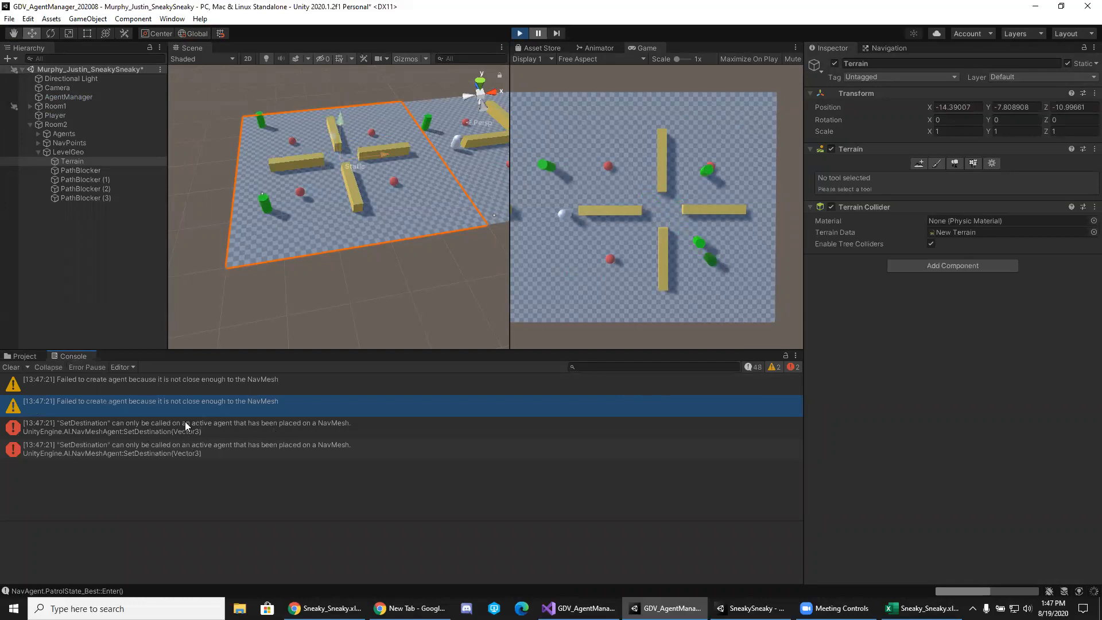
left_click(164, 387)
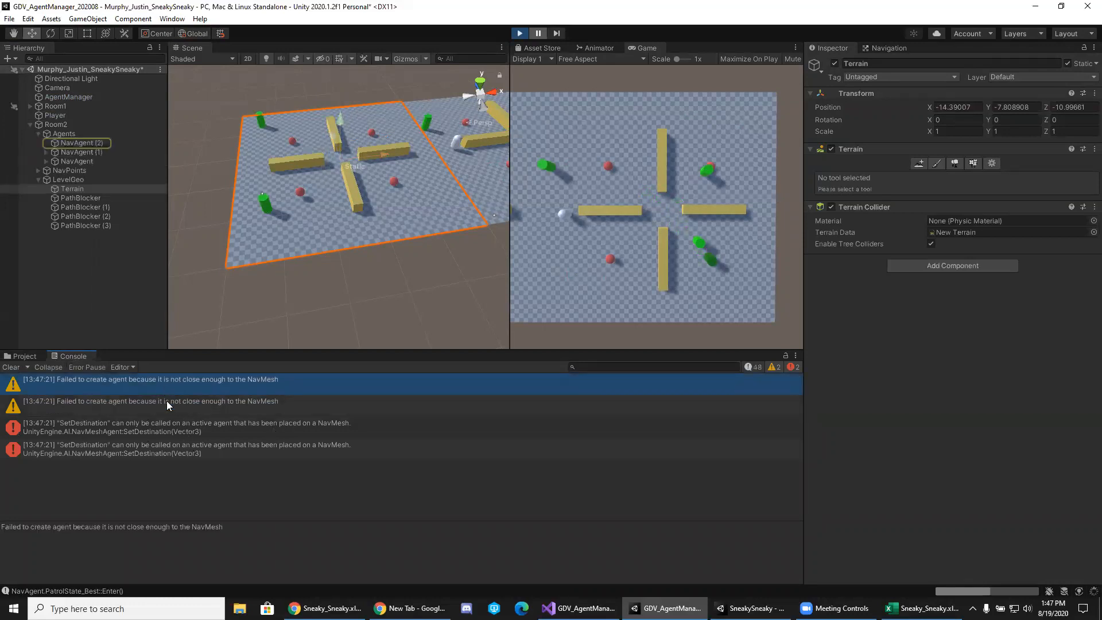
left_click(167, 403)
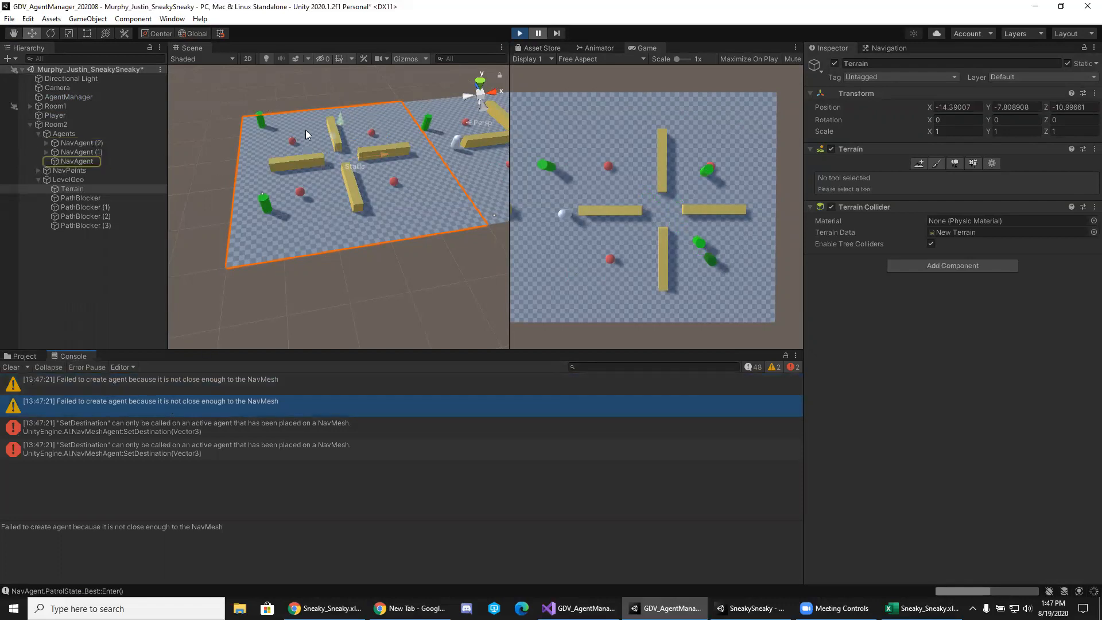
Inspect the NavMesh coverage of both rooms, stop play mode, and bake the NavMesh again to include Room2.
left_click(888, 46)
left_click(963, 67)
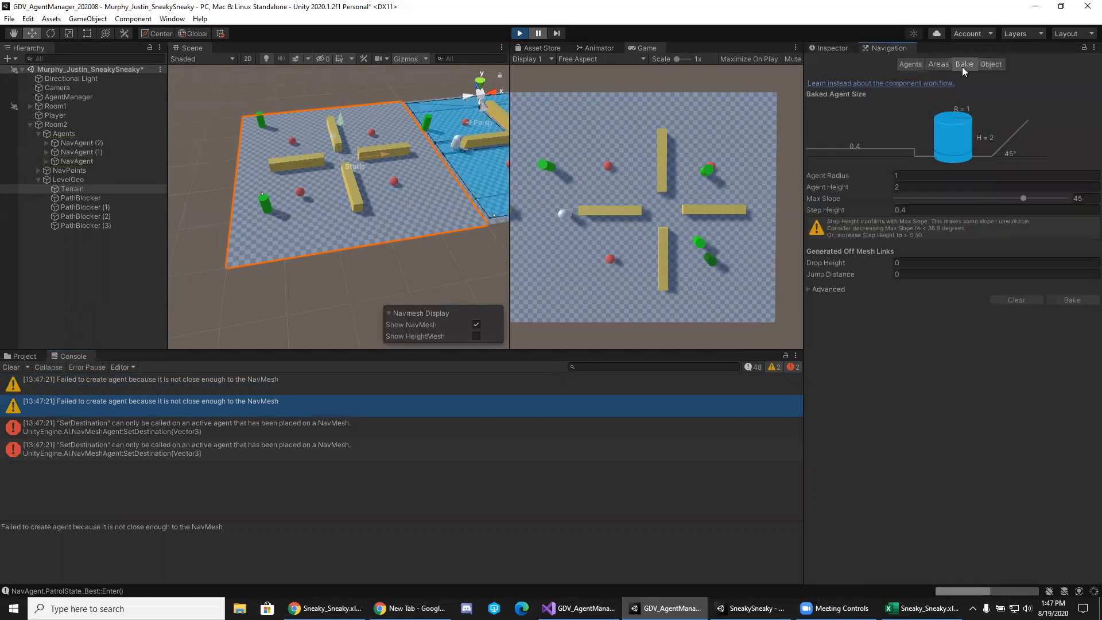
right_click_drag(432, 231, 491, 210)
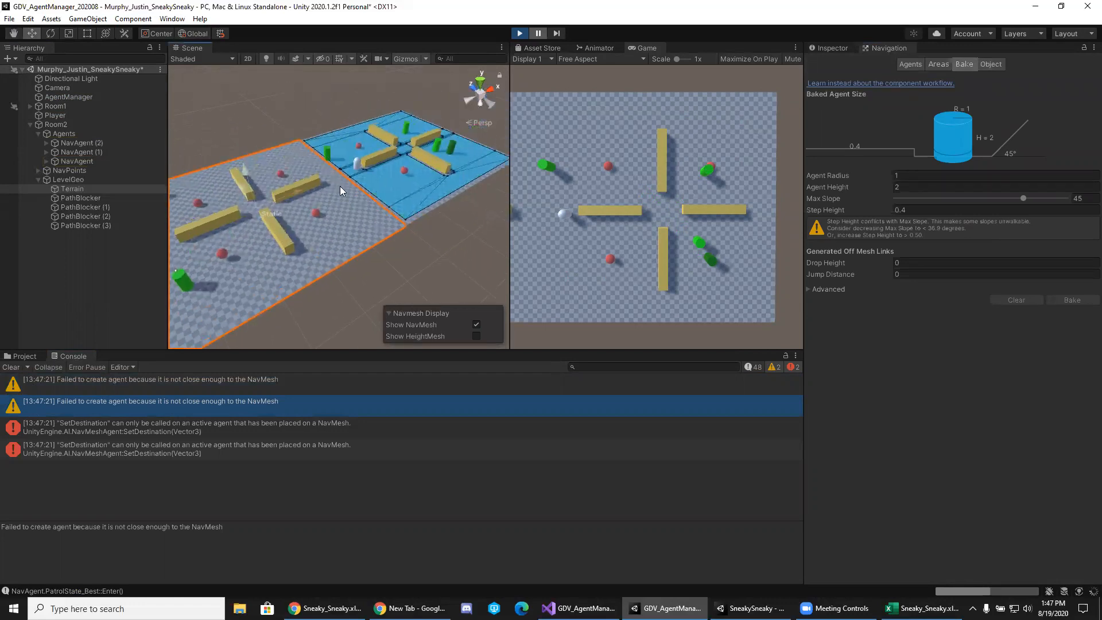
right_click_drag(423, 229, 351, 234)
left_click(993, 327)
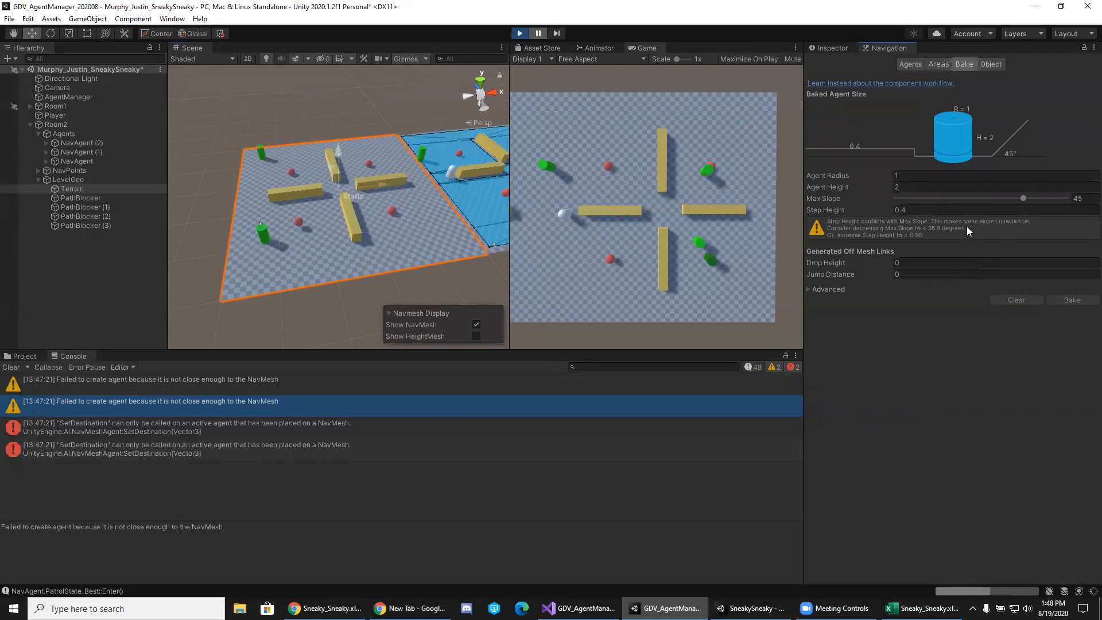
left_click(520, 33)
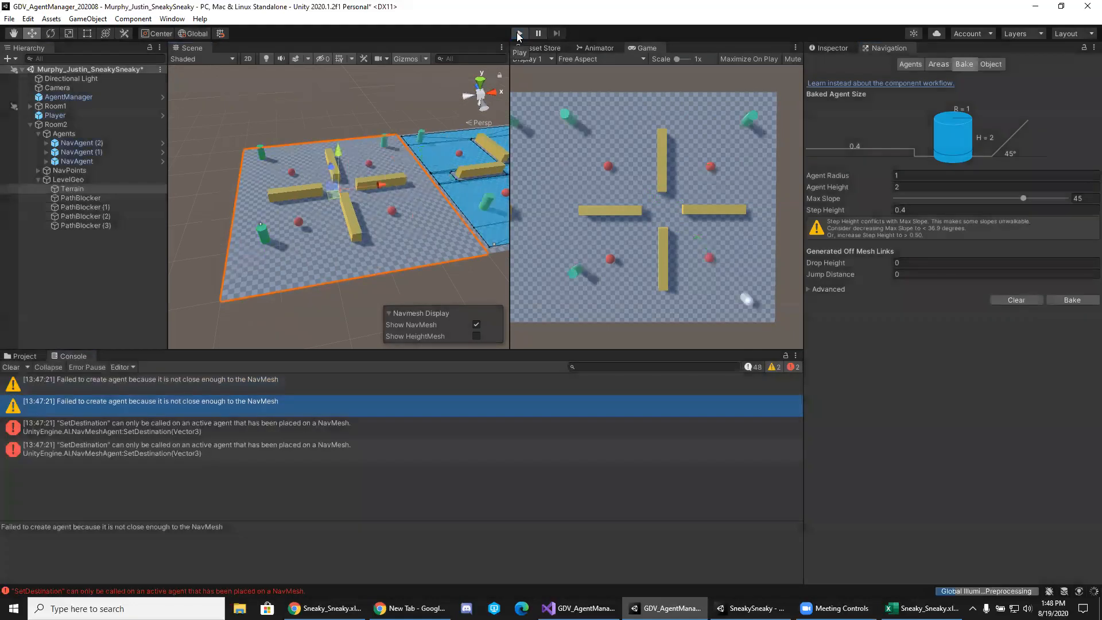
left_click(1070, 300)
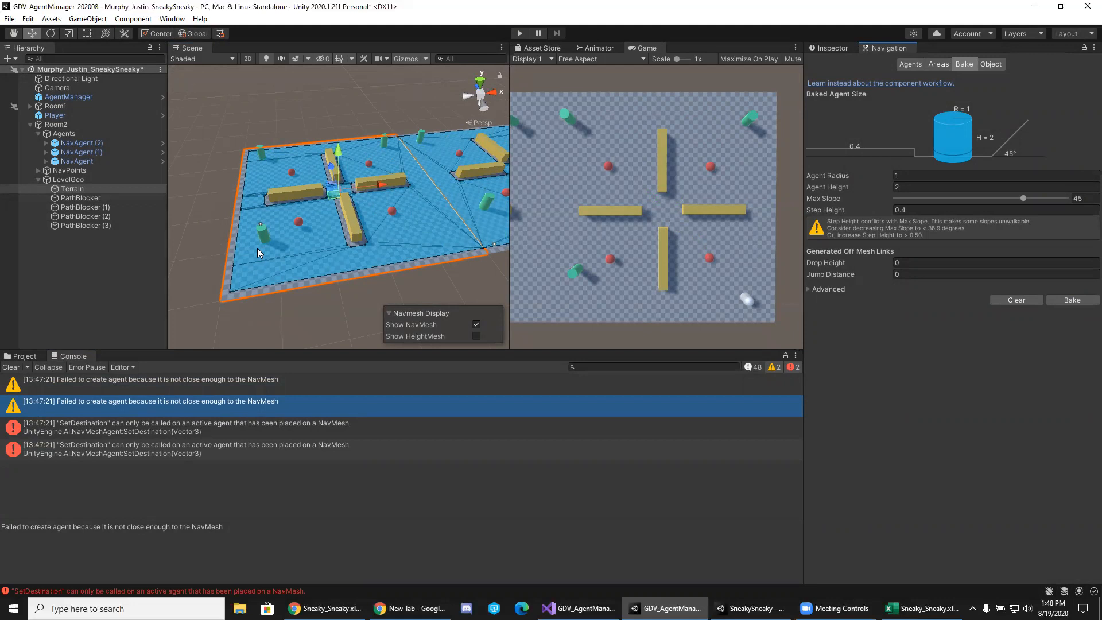
Play-test the agents on the rebaked NavMesh, stop play mode, and examine the mesh where the two rooms meet.
left_click(519, 33)
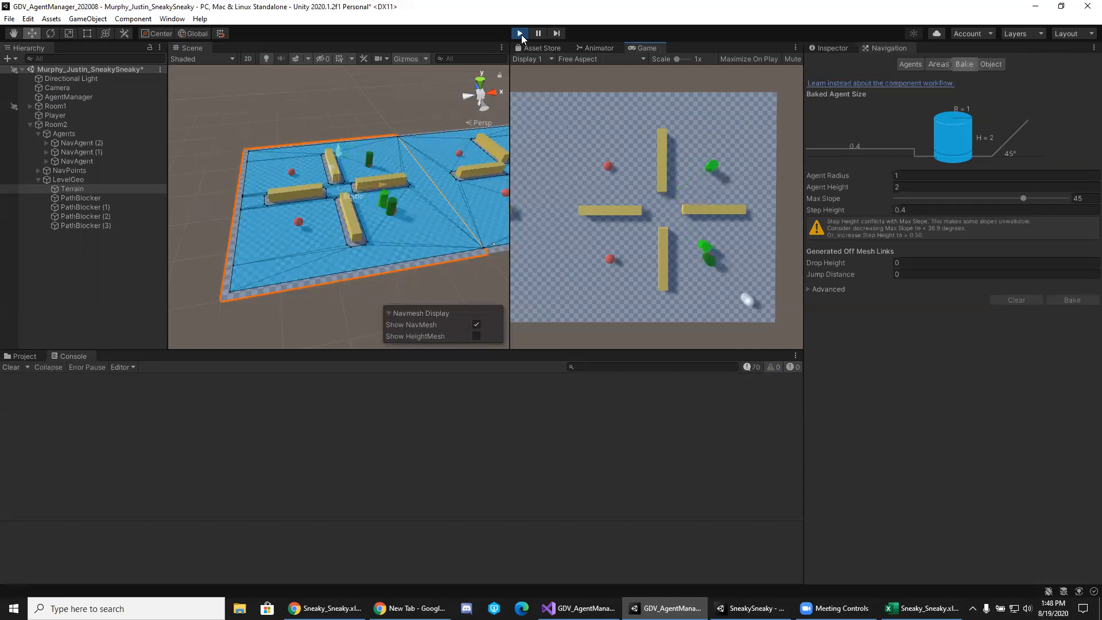
left_click(520, 33)
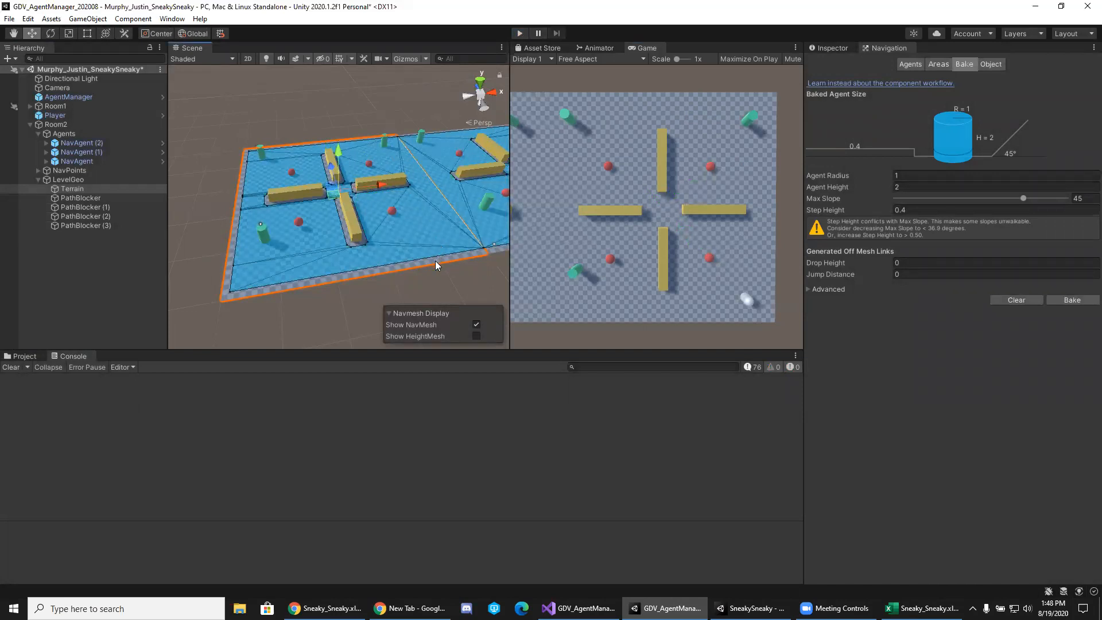
right_click_drag(436, 265, 299, 160)
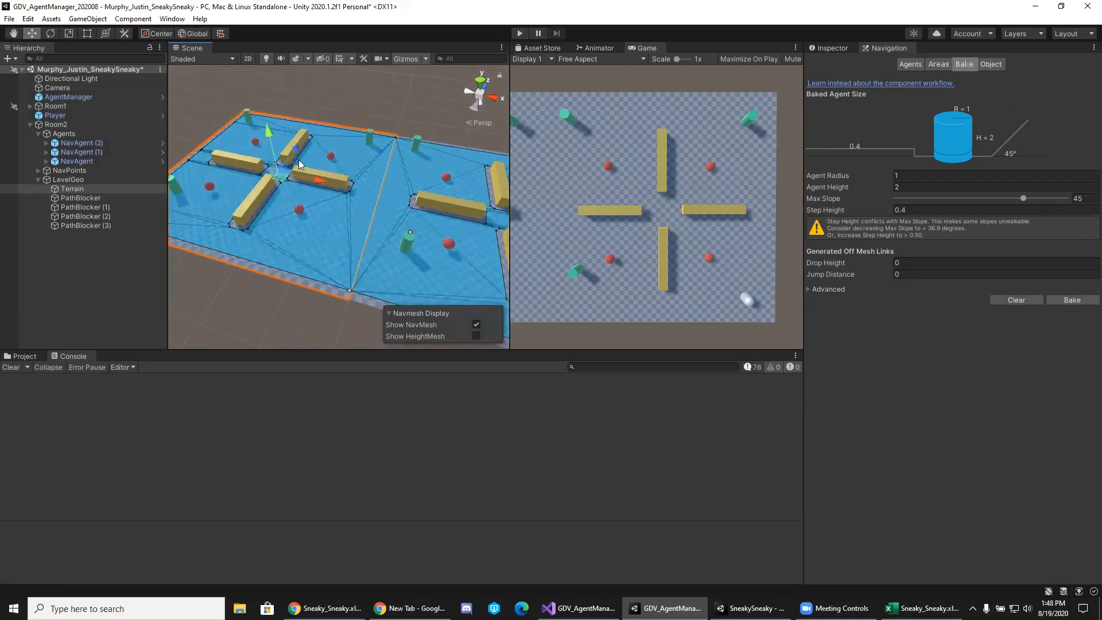
left_click(80, 271)
right_click_drag(352, 274, 391, 225)
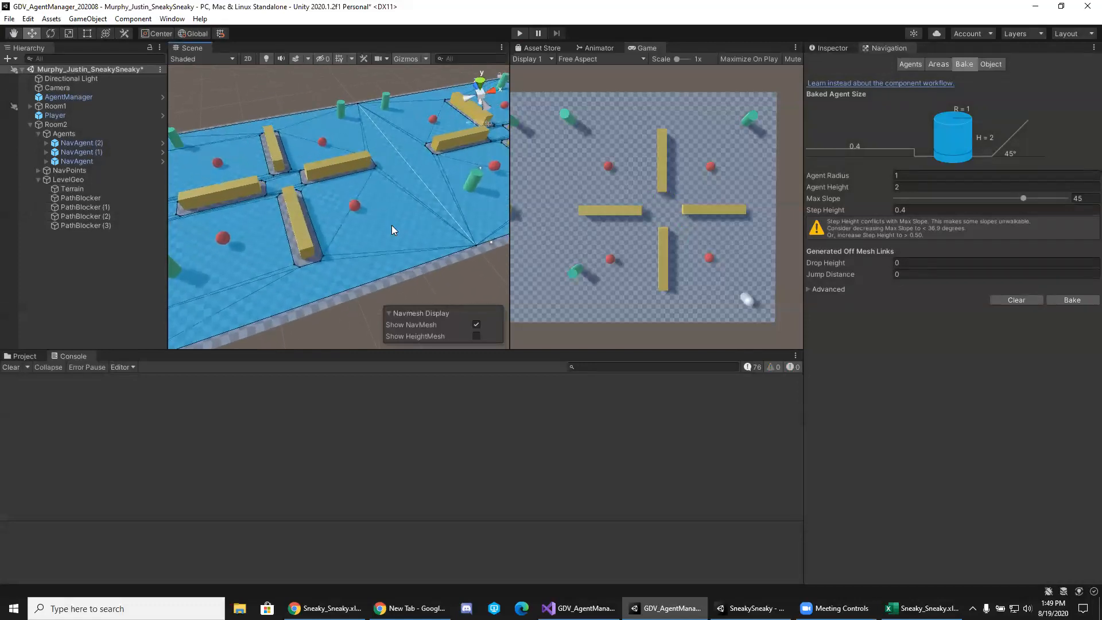
Hide the NavMesh overlay by leaving the Navigation settings and returning to the Inspector.
left_click(841, 50)
left_click(886, 47)
left_click(832, 48)
left_click(579, 206)
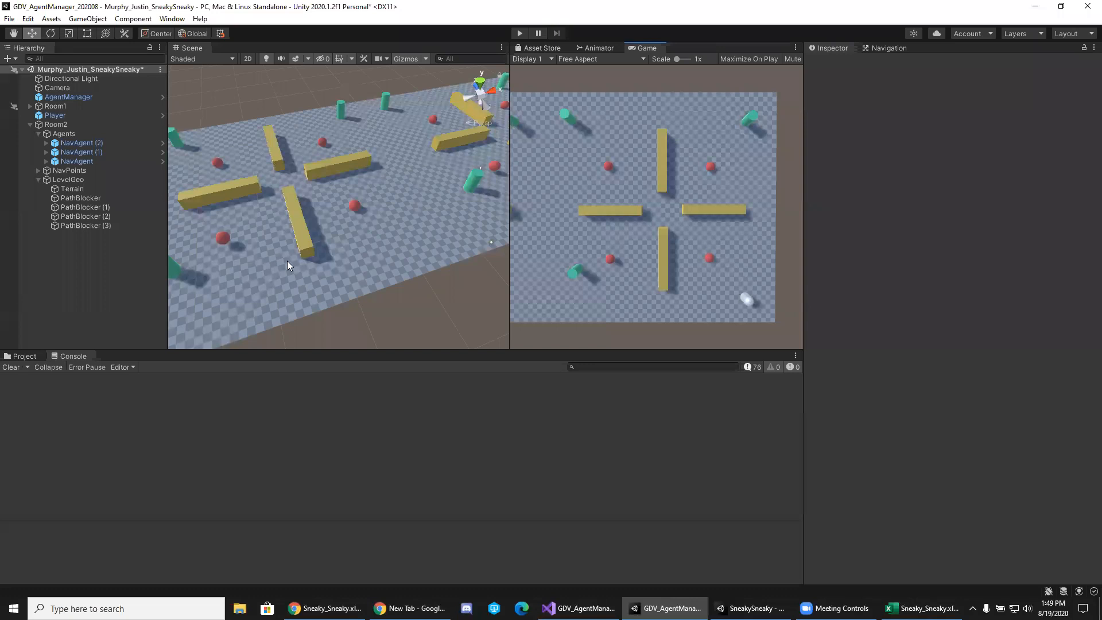
Play-test the patrolling agents and the Player under the fixed overhead Camera, and stop play mode.
left_click(521, 34)
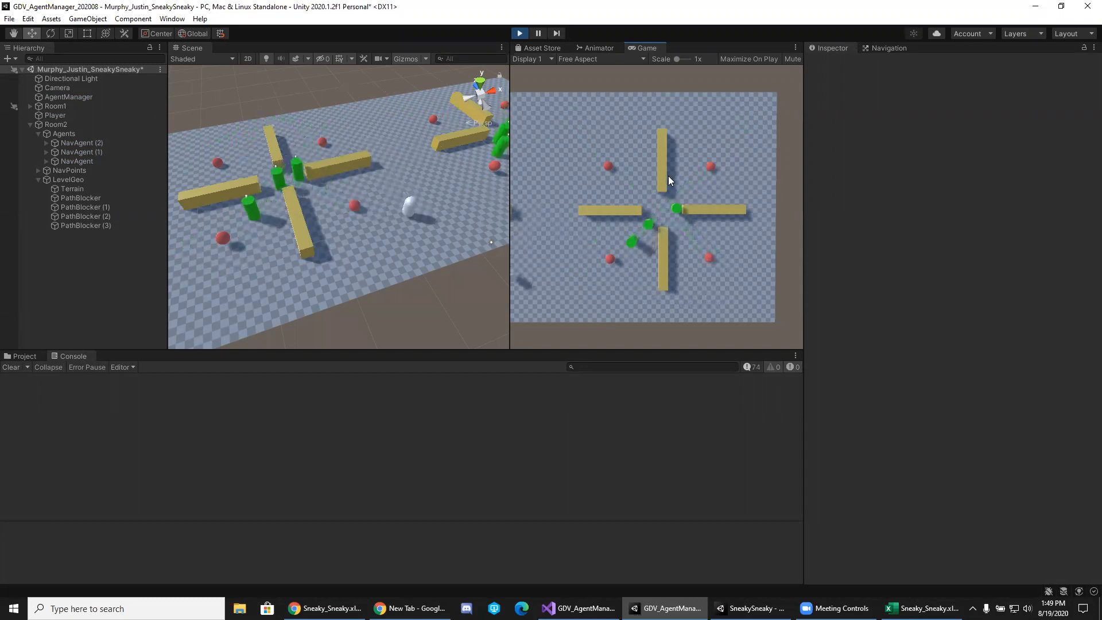
left_click(520, 34)
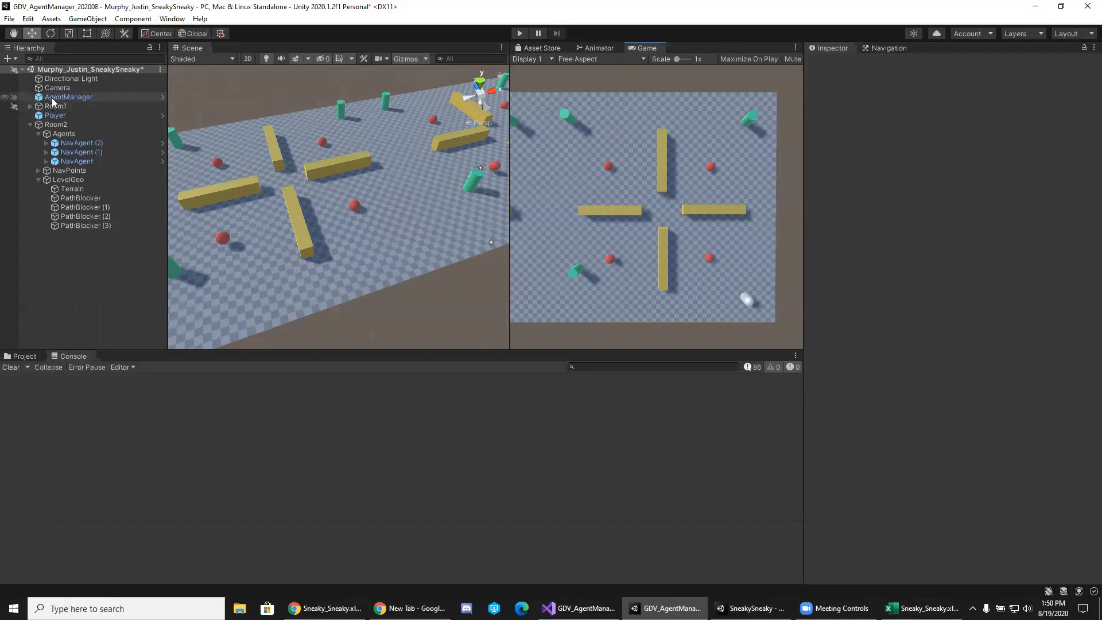
Make the Camera a child of the Player and play-test how it follows the Player's movement.
left_click_drag(57, 92, 55, 118)
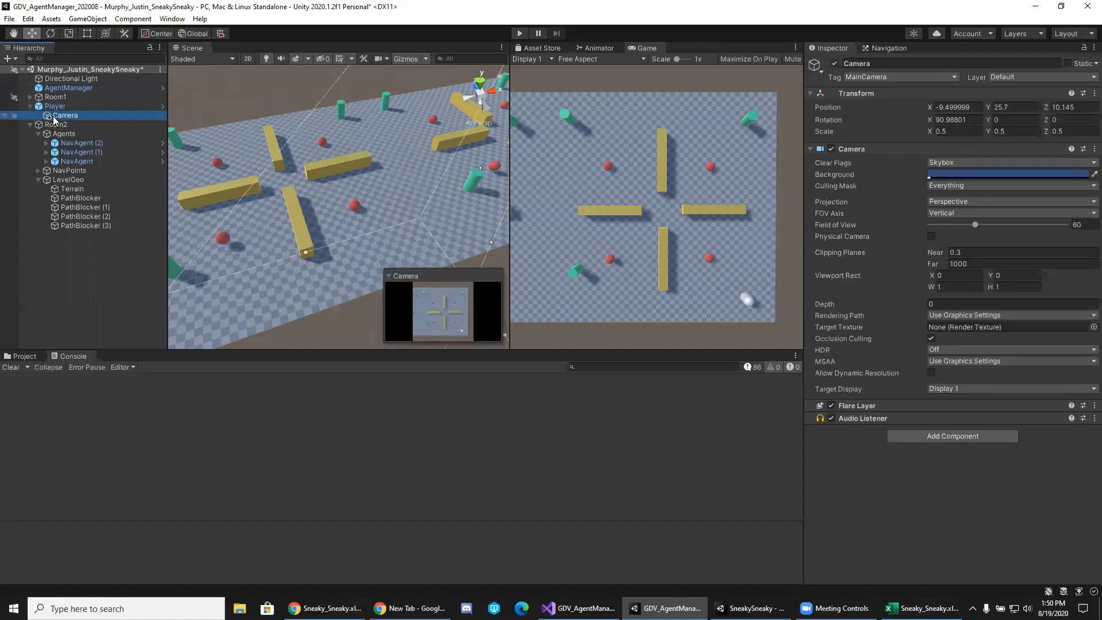
left_click(521, 33)
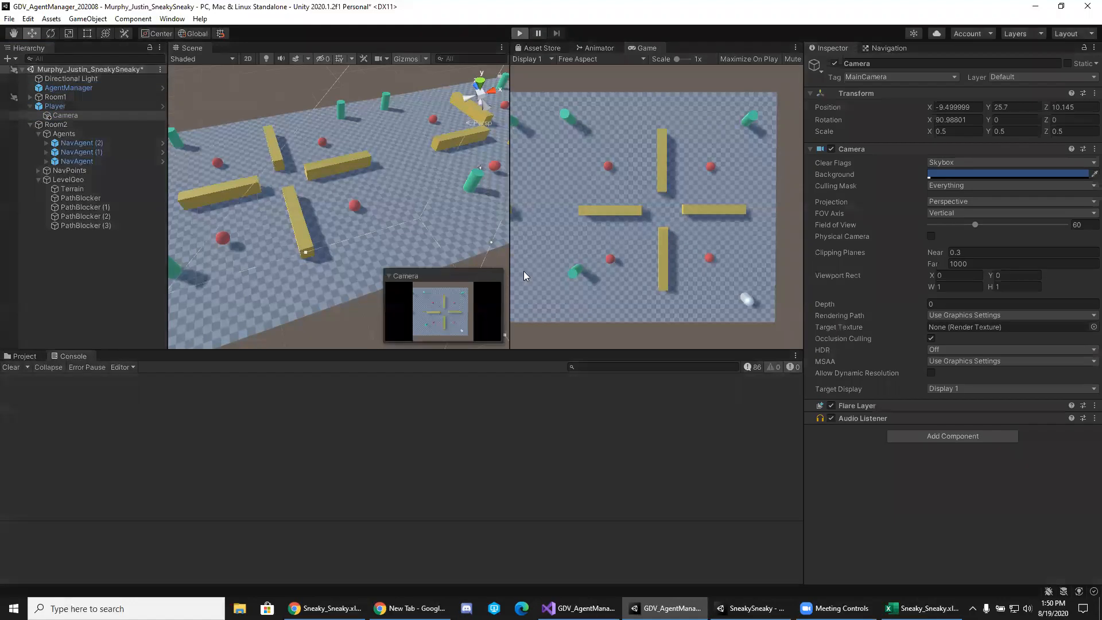
left_click(692, 270)
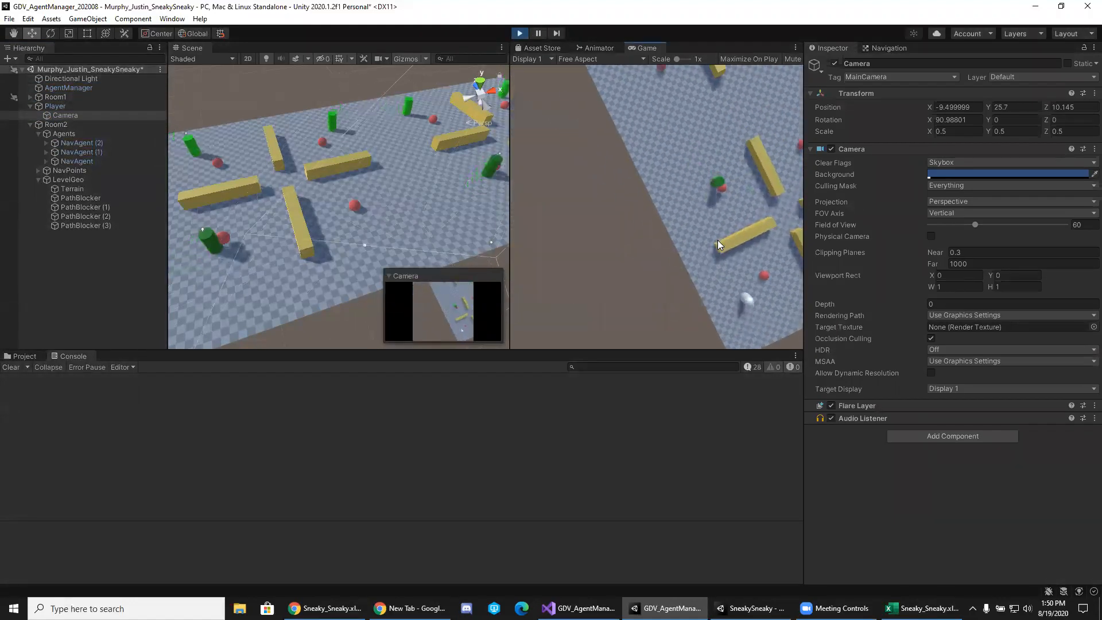
left_click(520, 33)
Set the Camera's position relative to the Player to X 0, Y 25, Z 0.
left_click(947, 109)
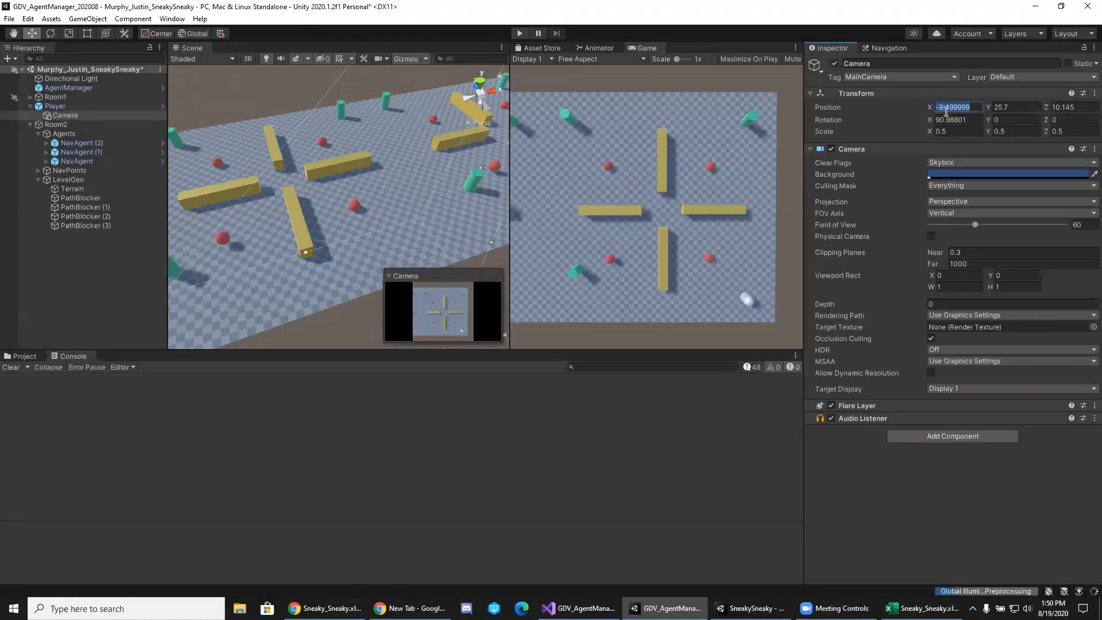
type("0")
left_click(1017, 108)
type("0")
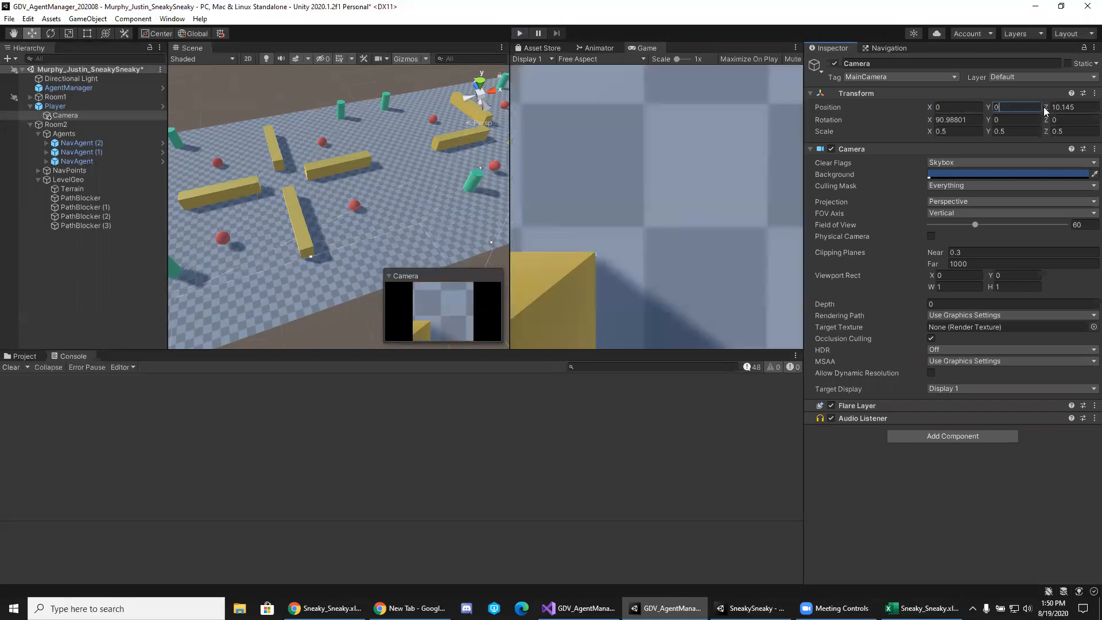
key("ctrl+z")
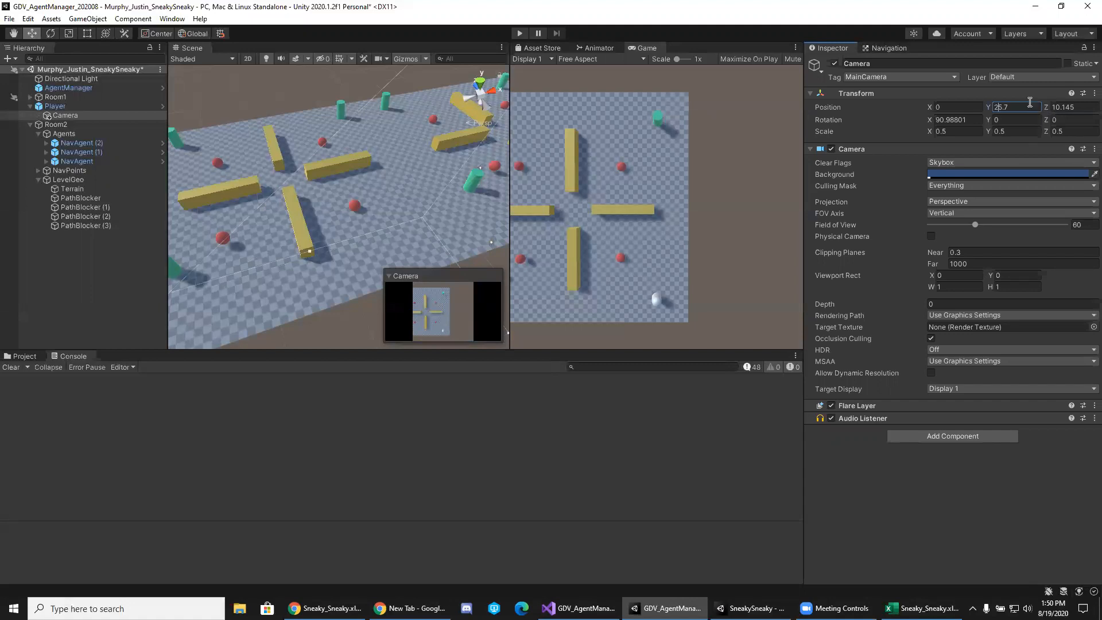
key("BackSpace")
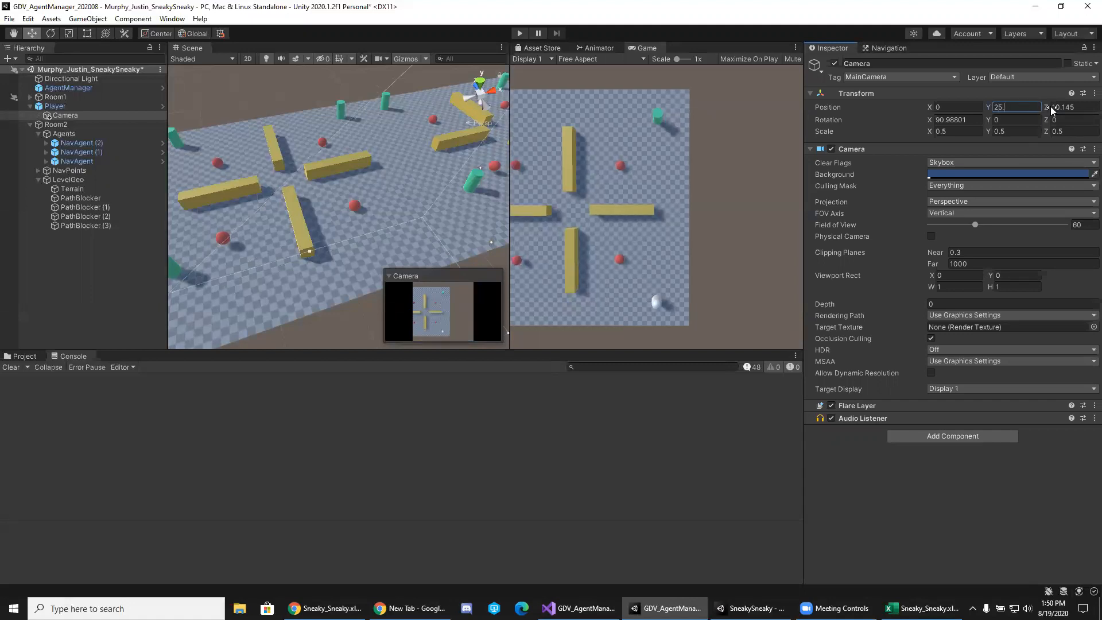
left_click(1090, 107)
type("0")
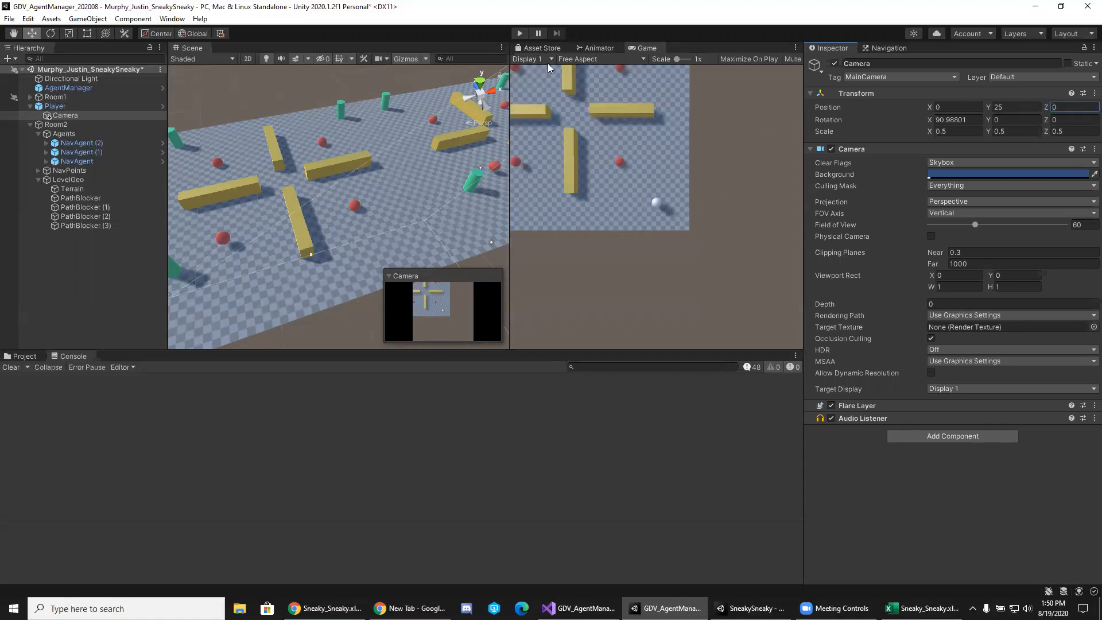
Play-test moving the Player around both rooms with the attached Camera, and stop play mode.
left_click(520, 33)
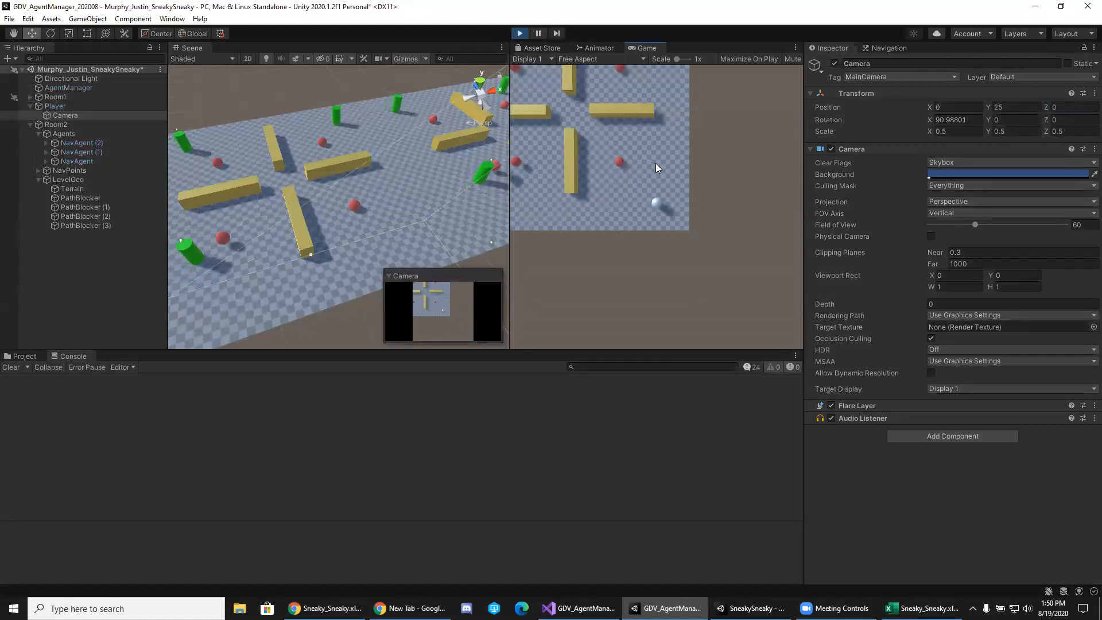
key("w")
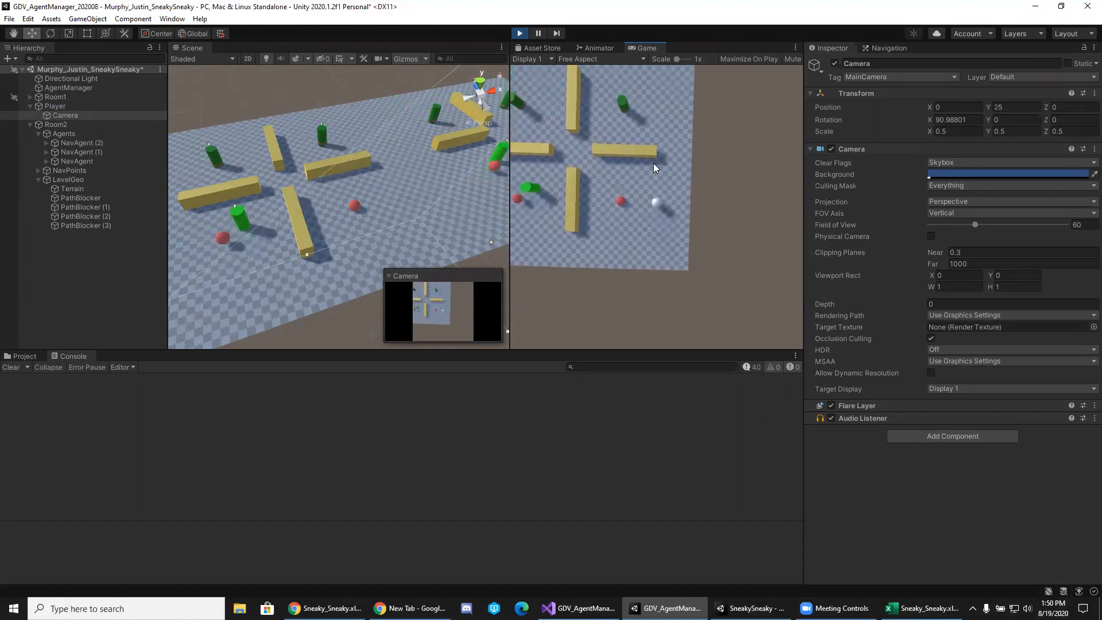
key("a")
key("w")
key("a")
key("w")
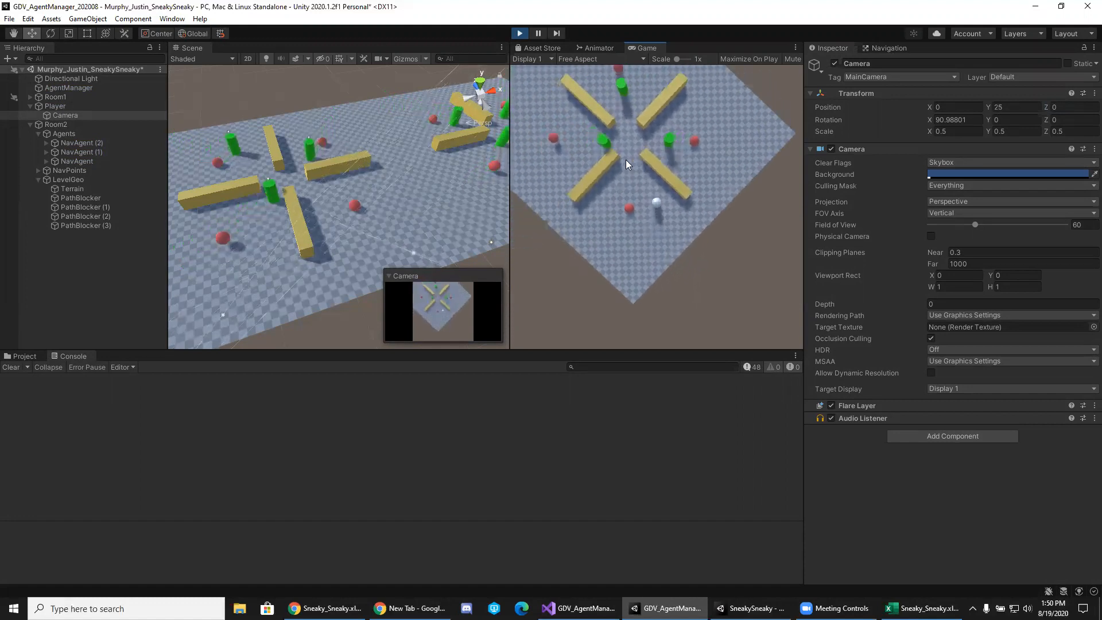
key("a")
key("w")
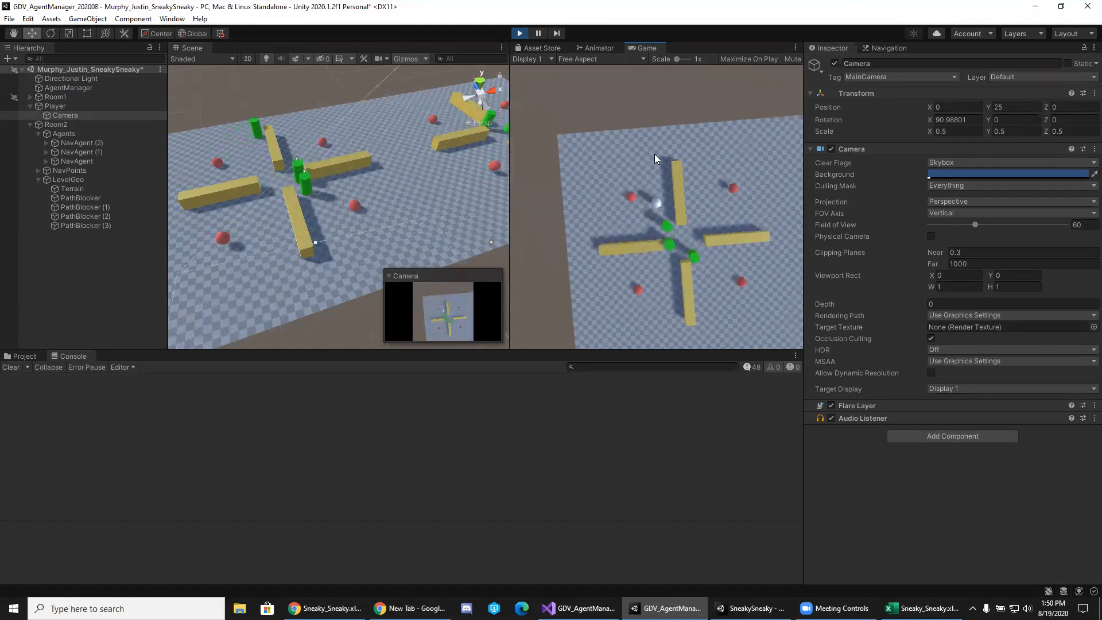
key("d")
key("d")
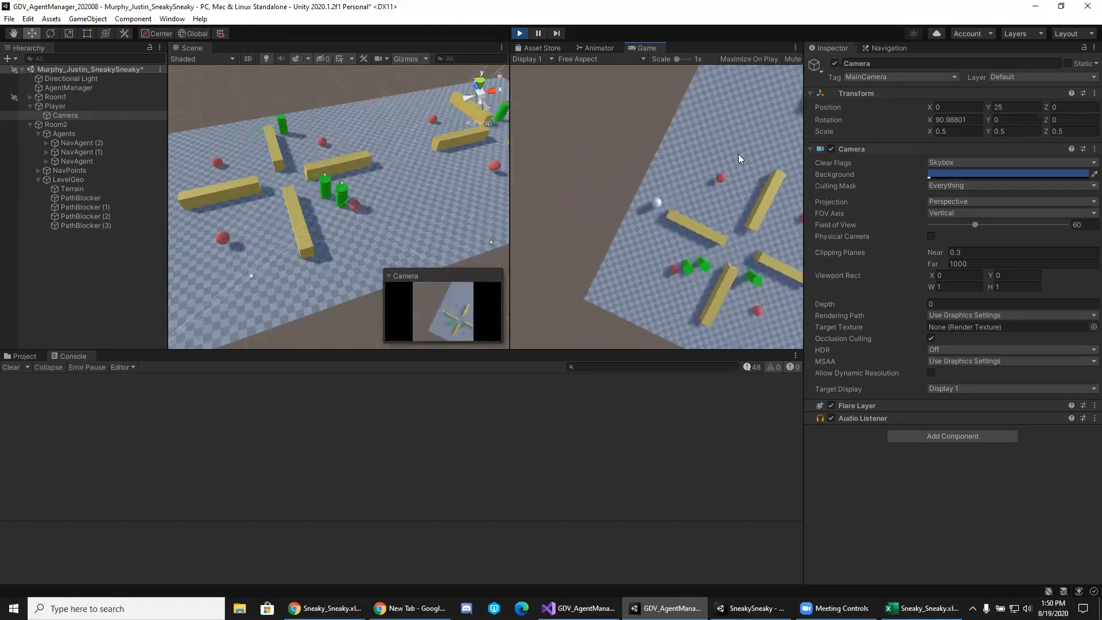
key("w")
key("w")
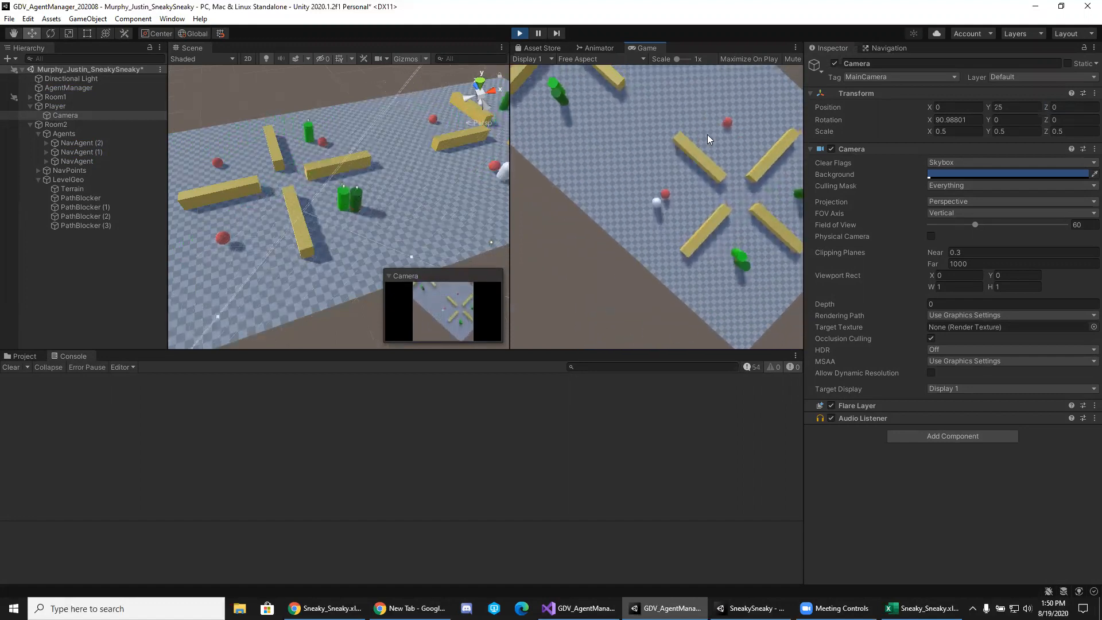
key("d")
key("d")
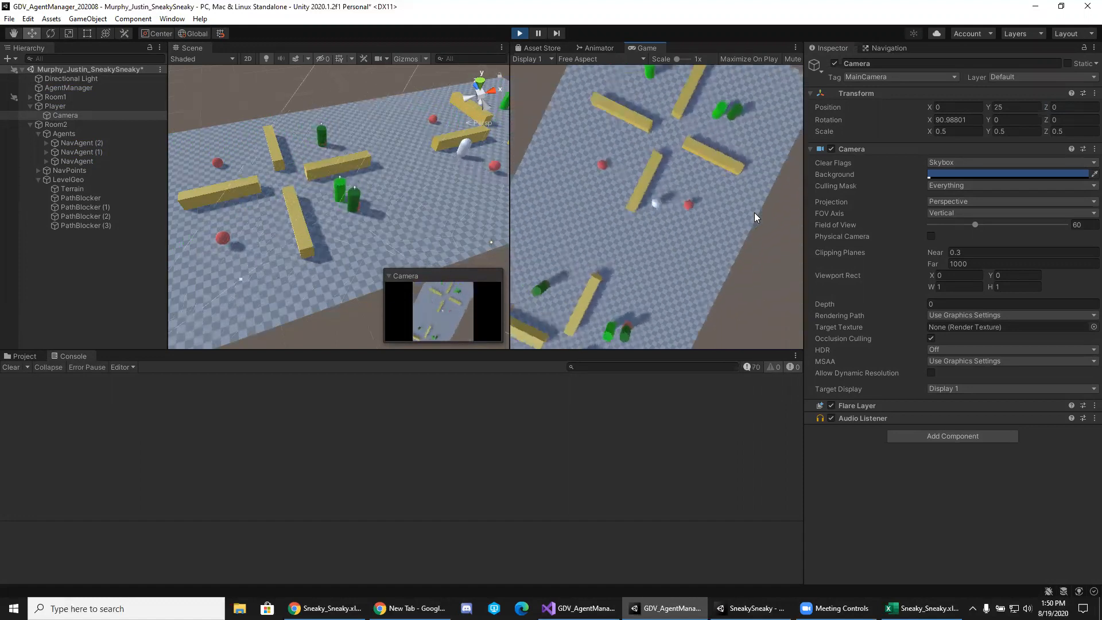
key("w")
key("d")
key("w")
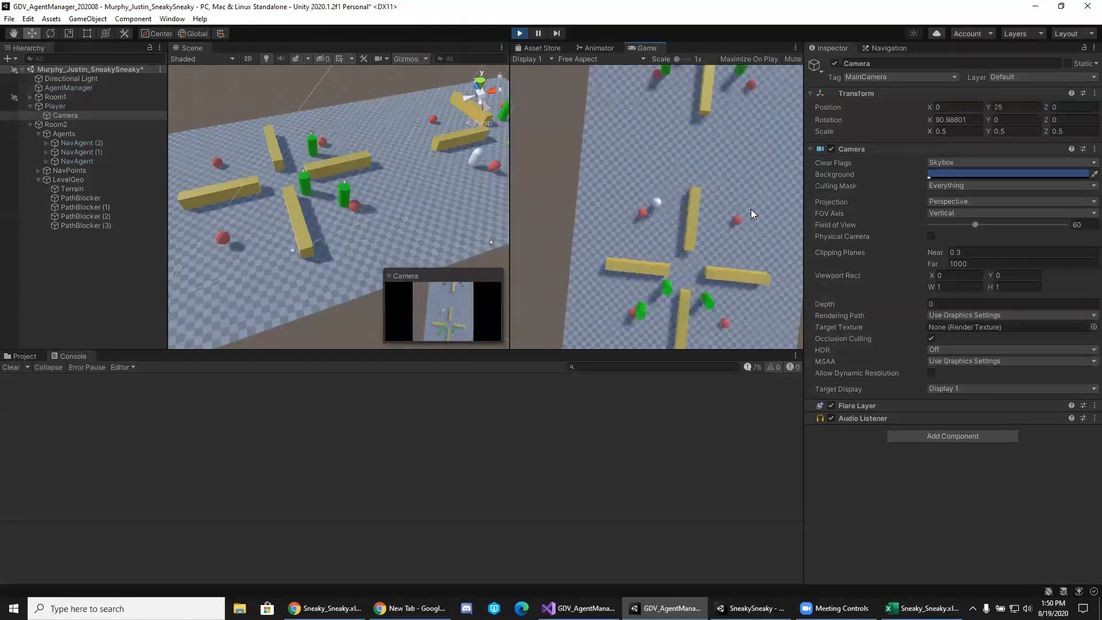
key("d")
key("w")
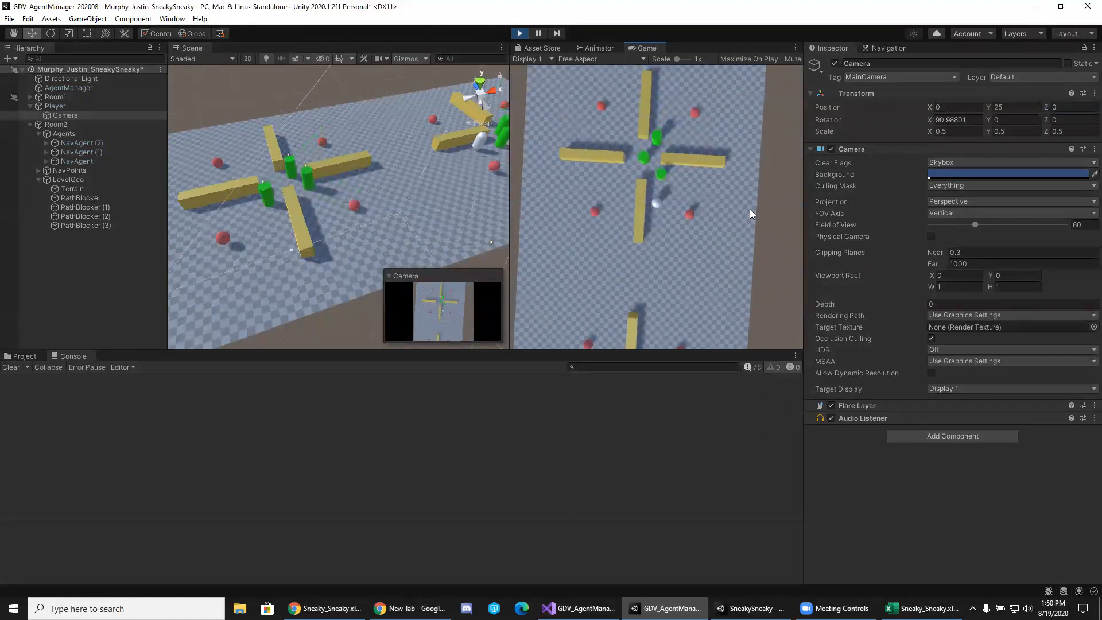
key("d")
key("d")
key("w")
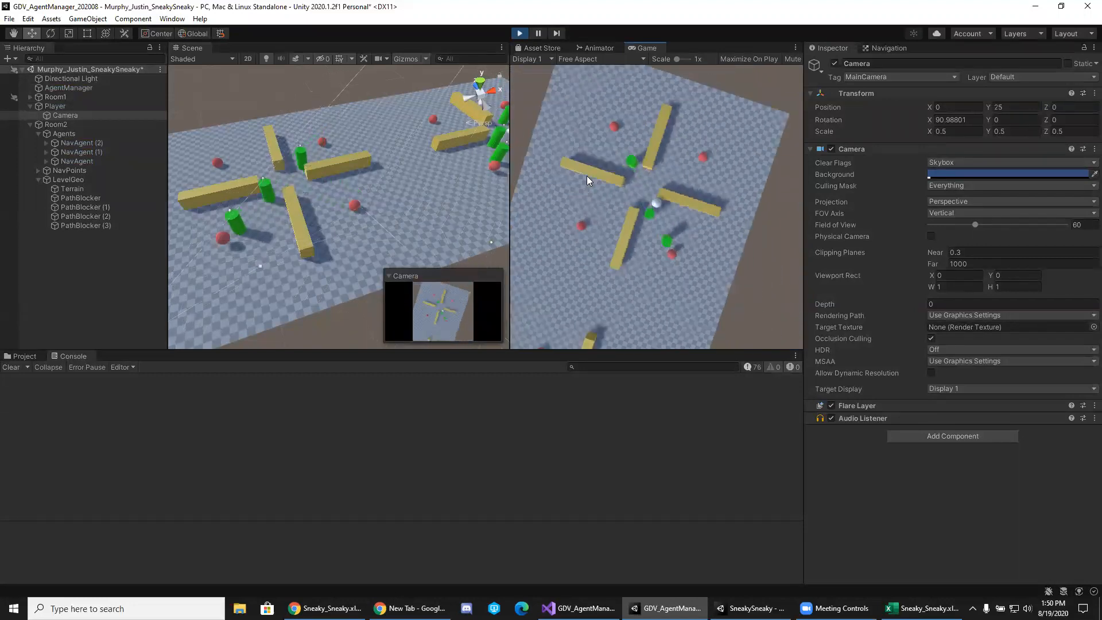
key("d")
key("w")
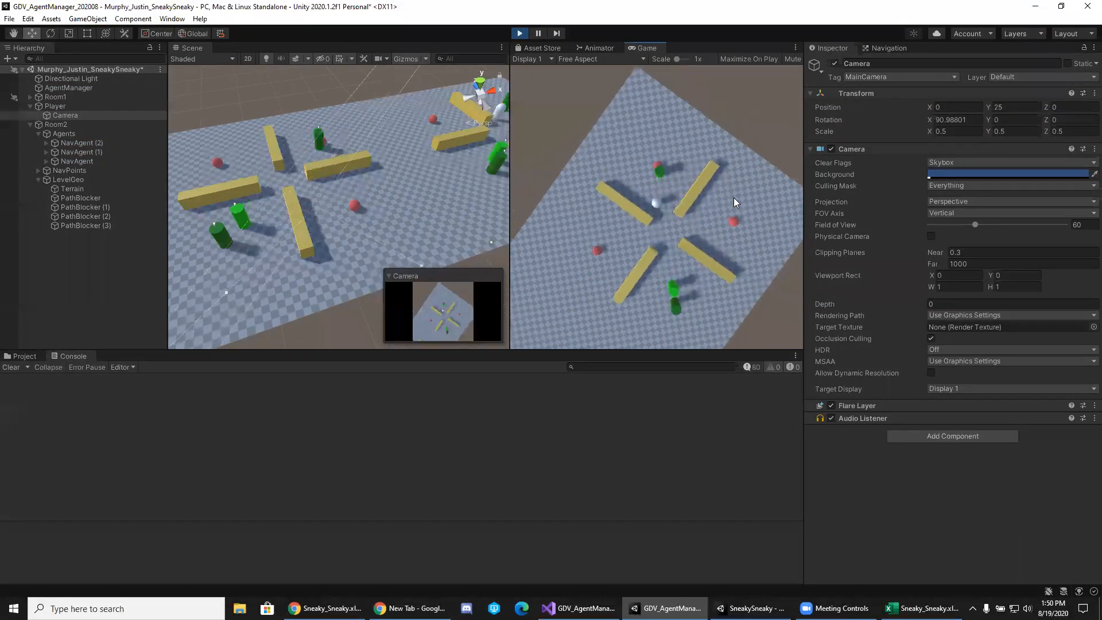
key("a")
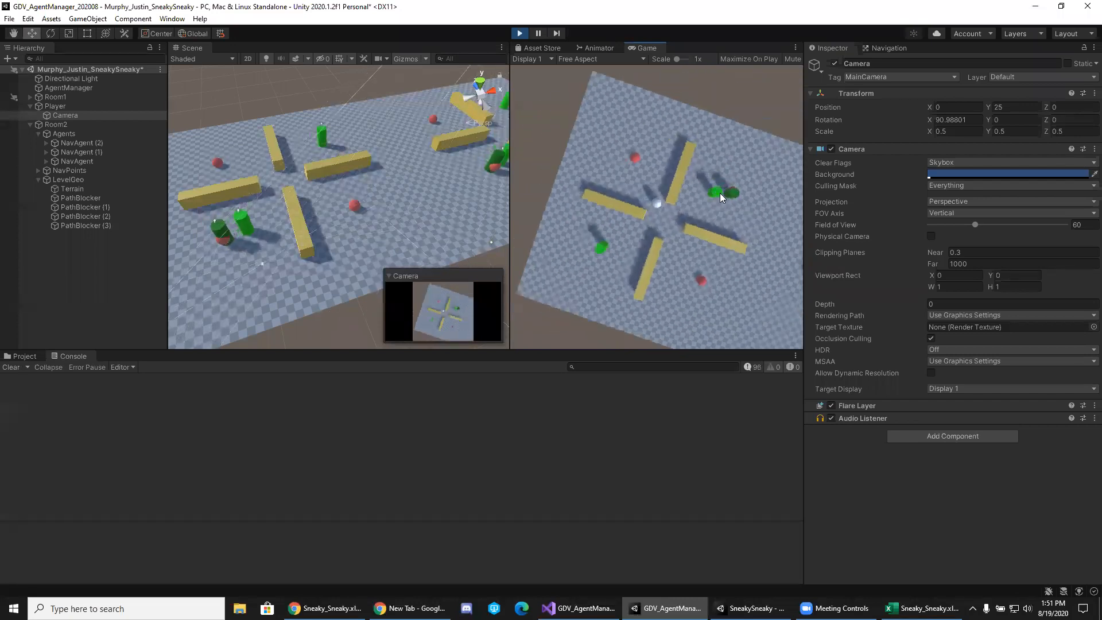
key("w")
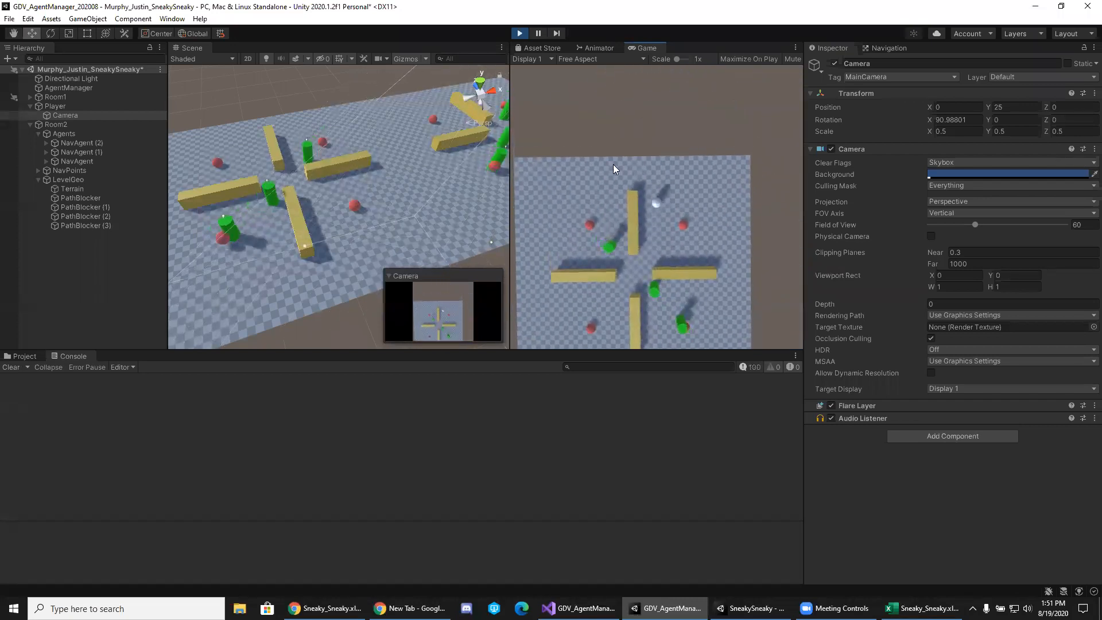
left_click(518, 33)
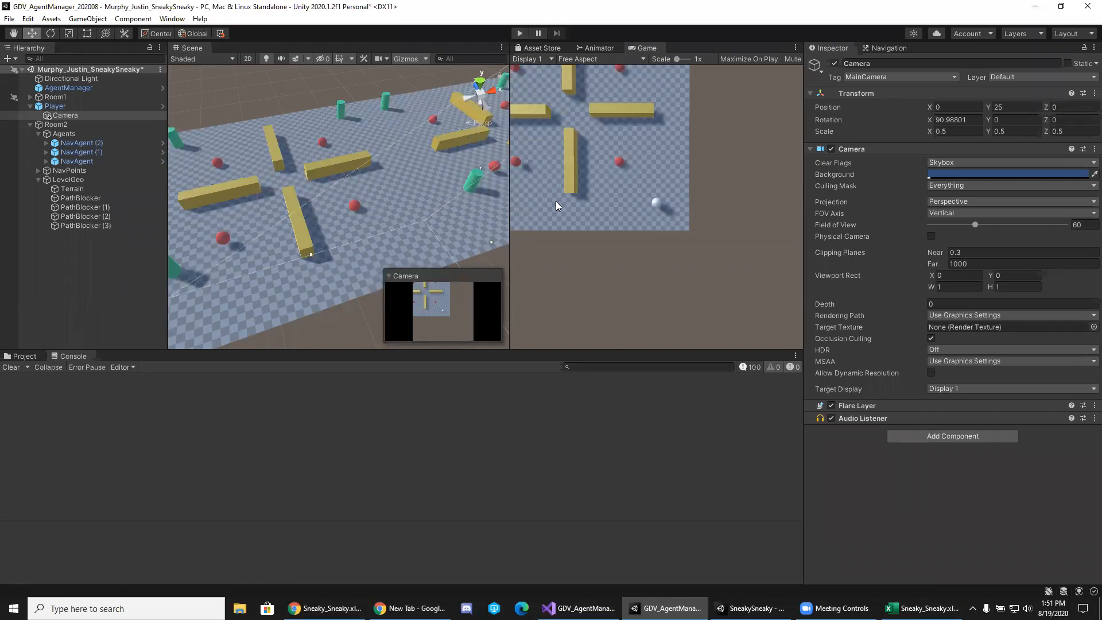
Switch to the SneakySneaky project, examine the CameraLeft and CameraRight triggers under TriggerManager, and return to the GDV_AgentManager project.
left_click(749, 608)
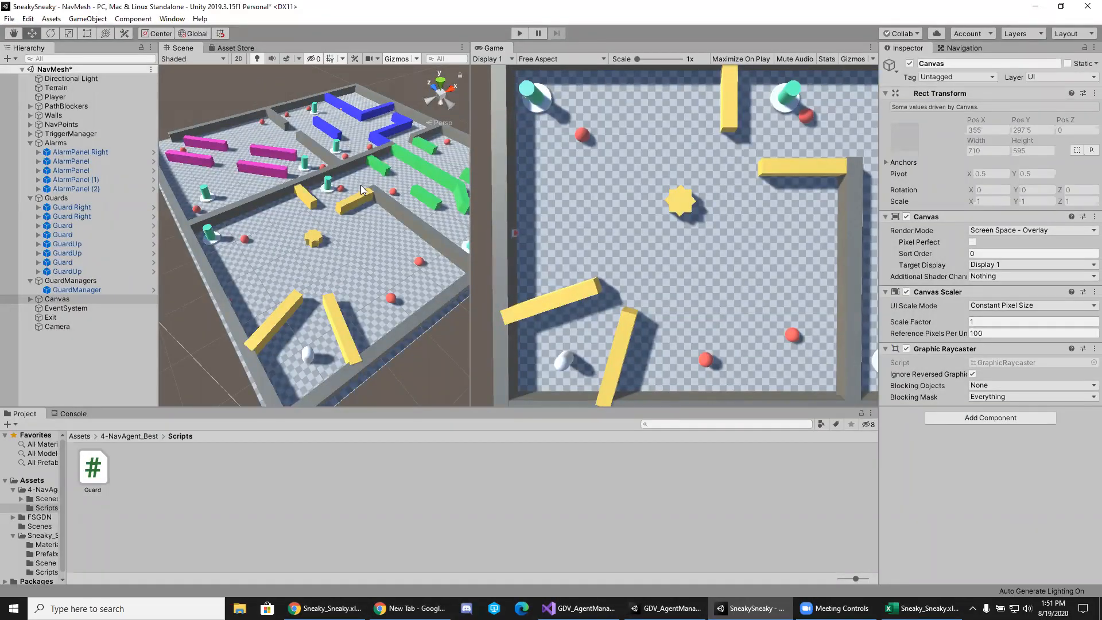
left_click(30, 134)
left_click(69, 153)
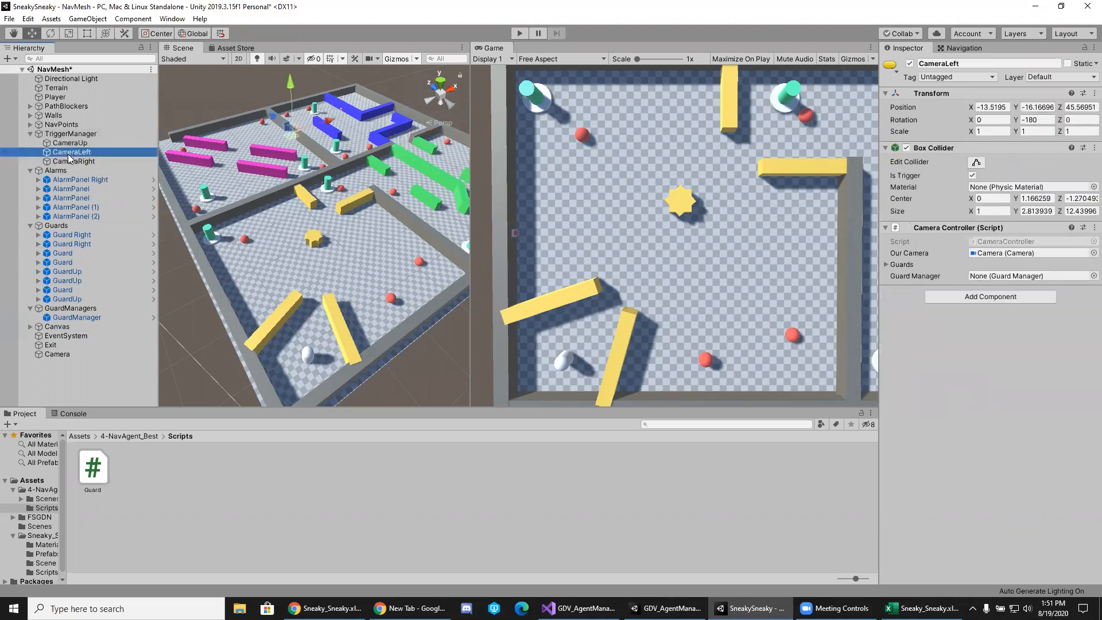
left_click(70, 161)
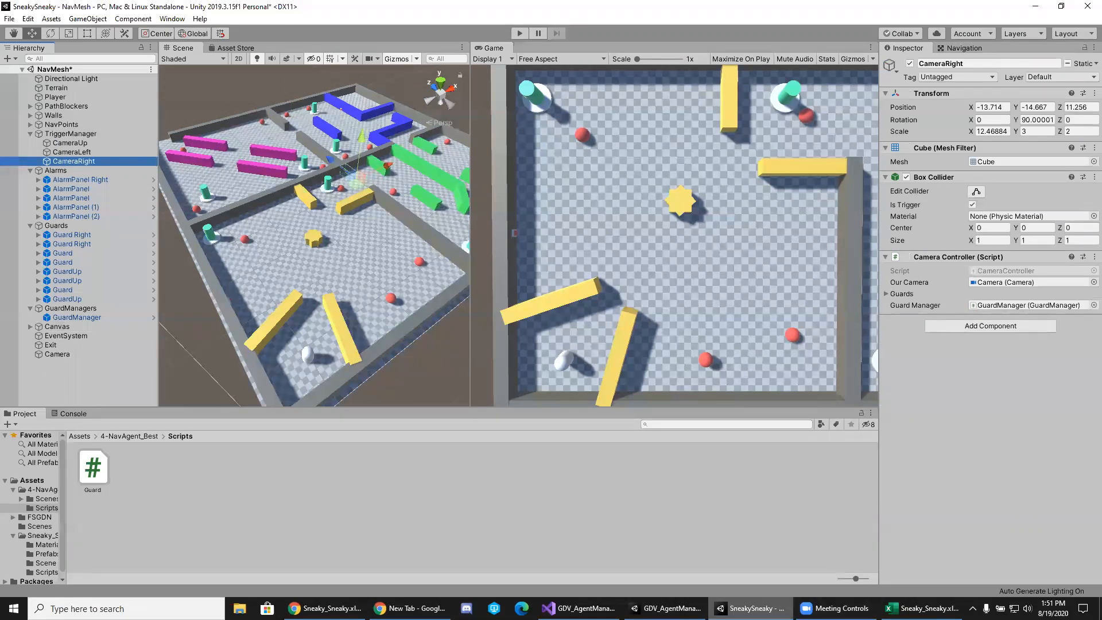
left_click(666, 609)
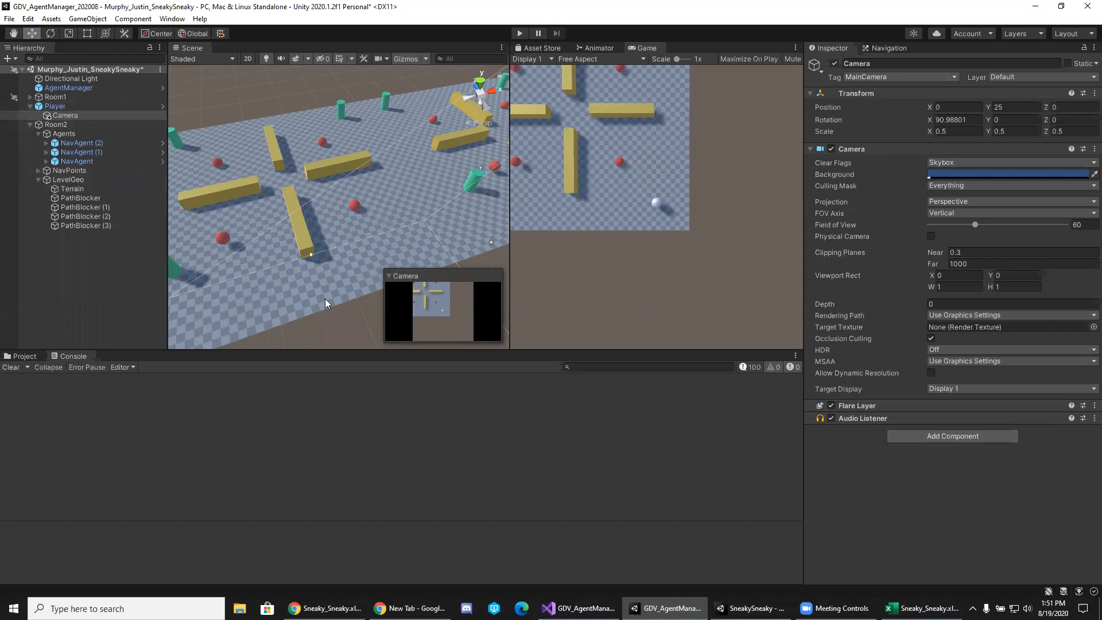
left_click(922, 435)
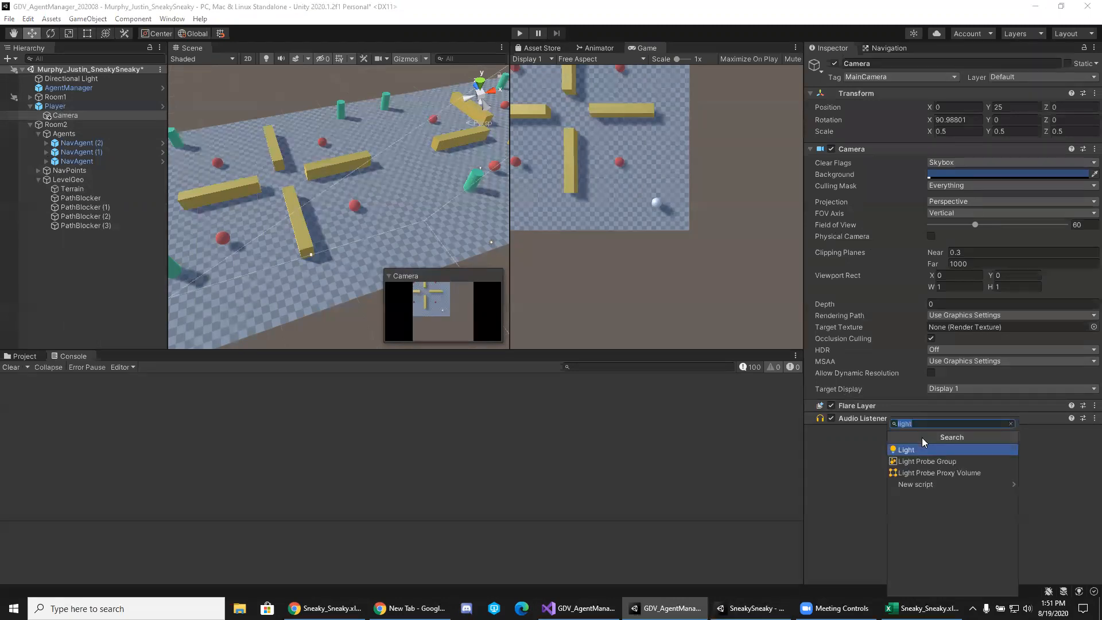
left_click(944, 487)
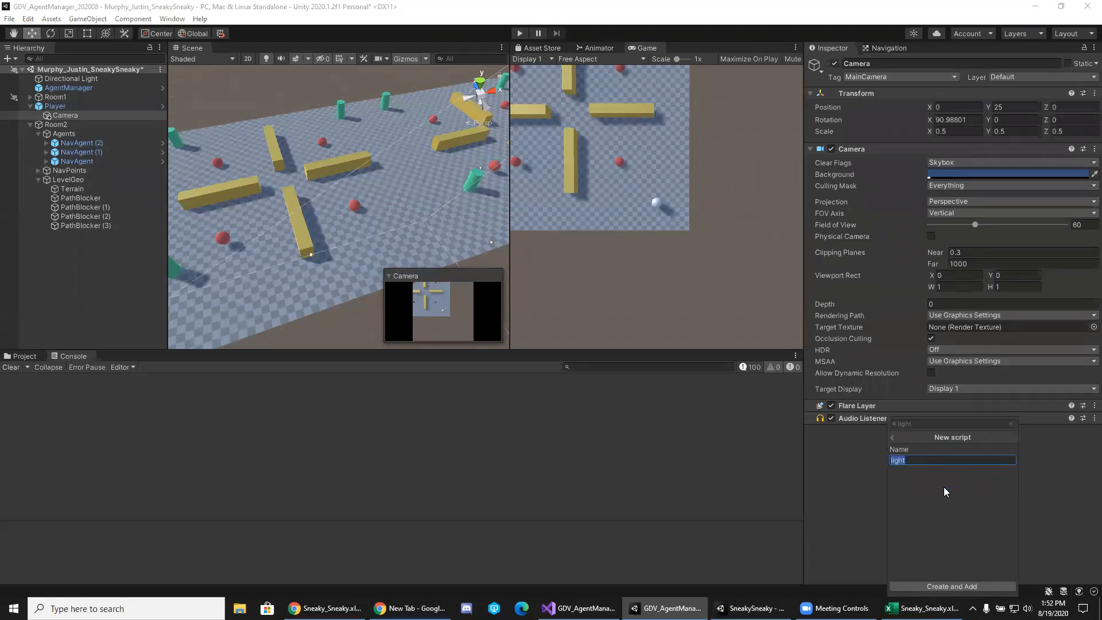
left_click(813, 504)
Create a C# script named NoRotate in the JMurphy Scripts folder and open it in Visual Studio.
left_click(18, 356)
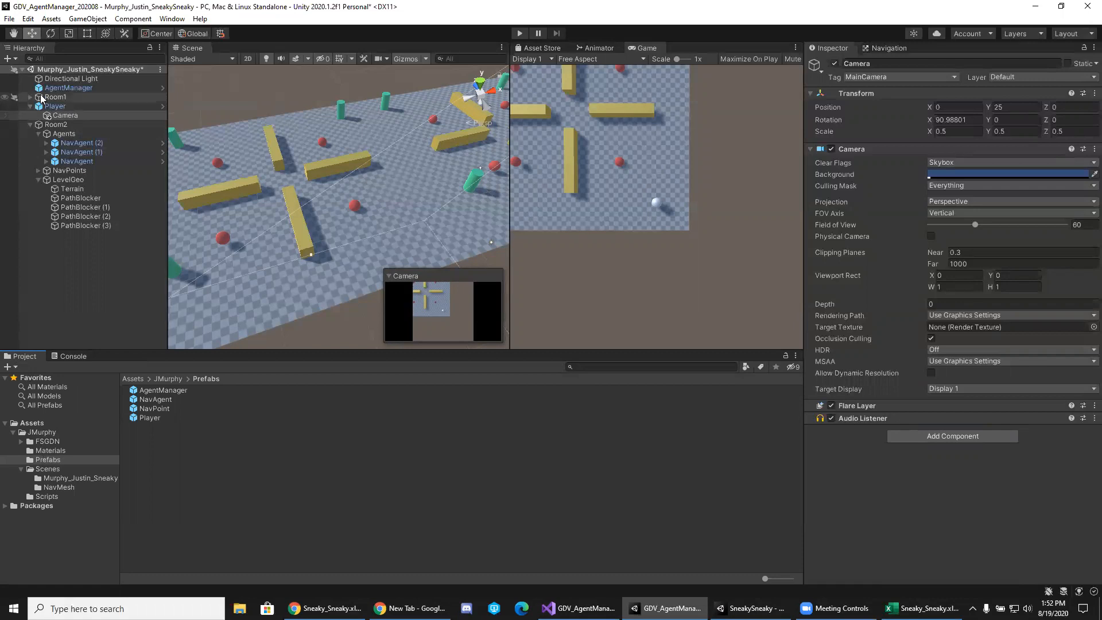
left_click(48, 467)
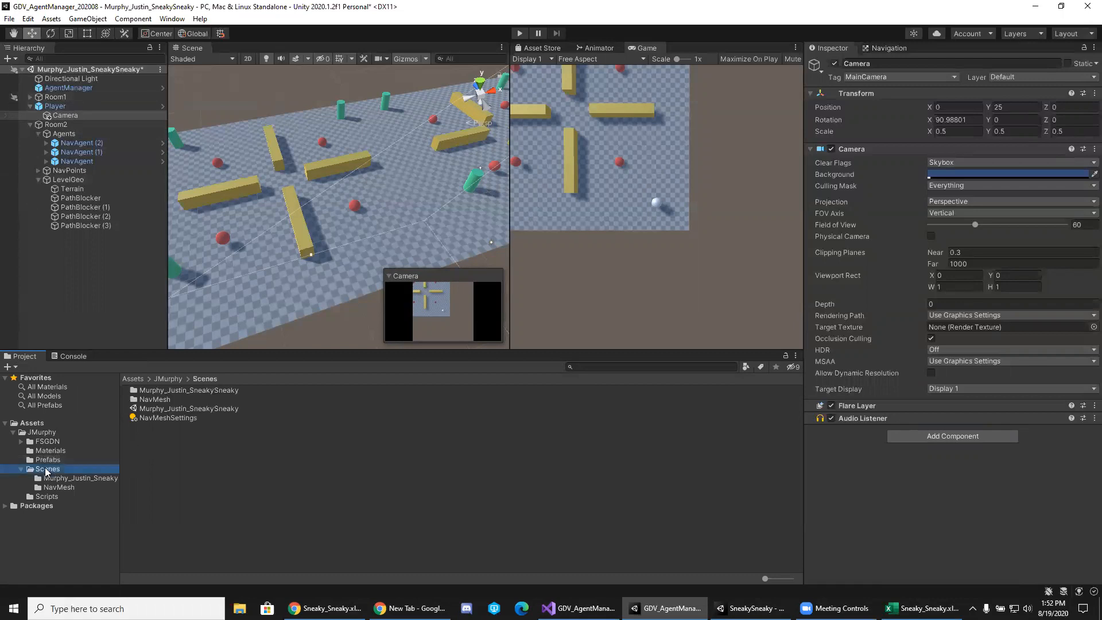
left_click(48, 462)
left_click(47, 496)
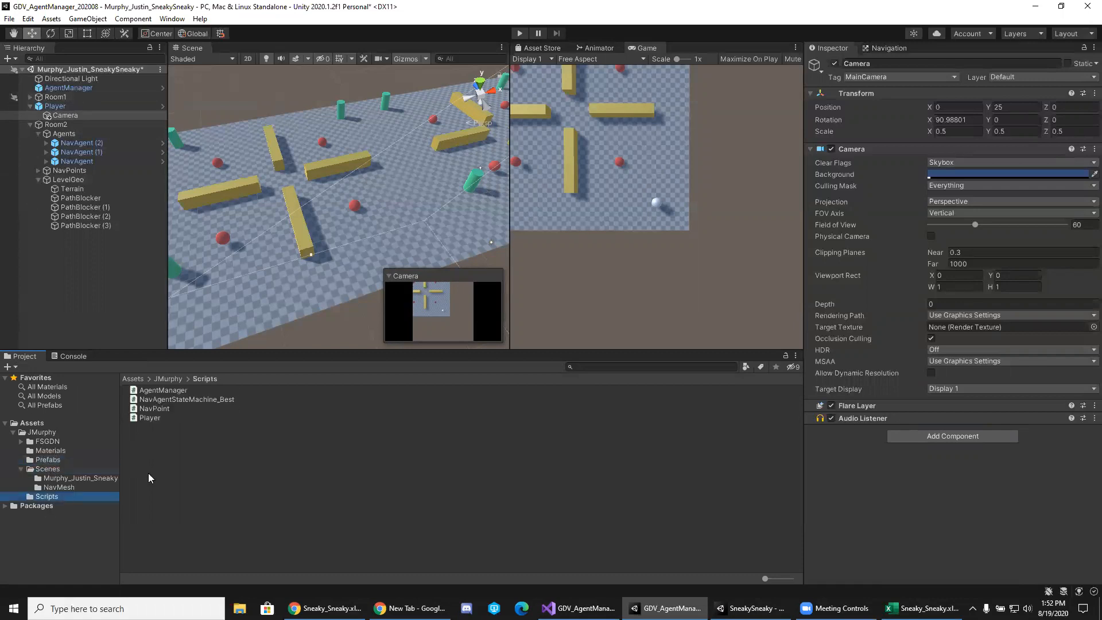
right_click(151, 448)
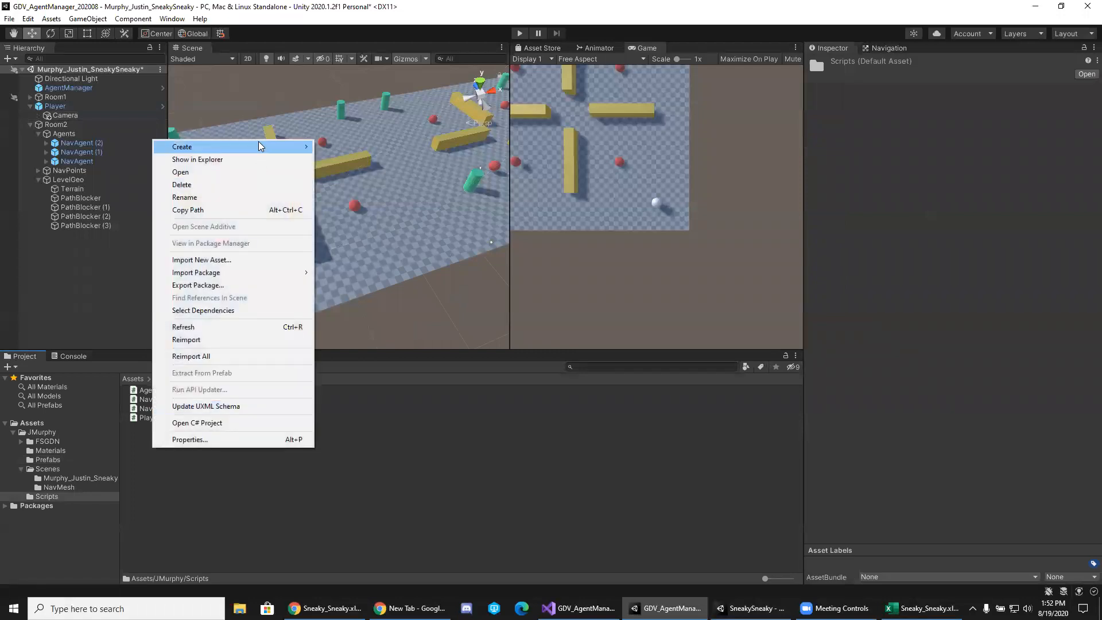
mouse_move(258, 141)
left_click(401, 166)
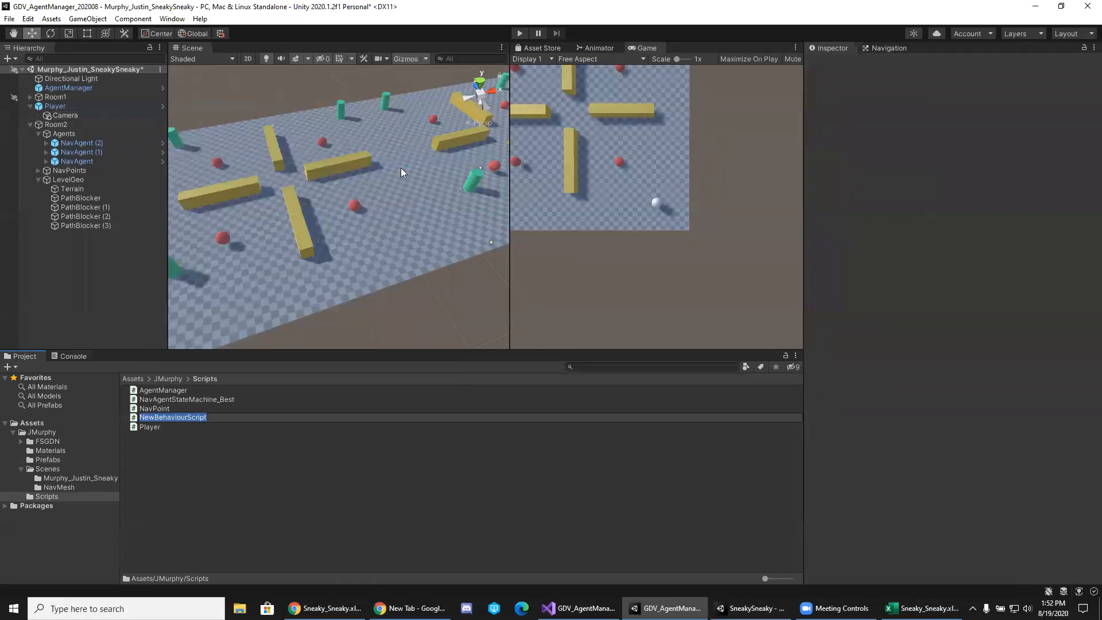
type("NoRotate")
key("Return")
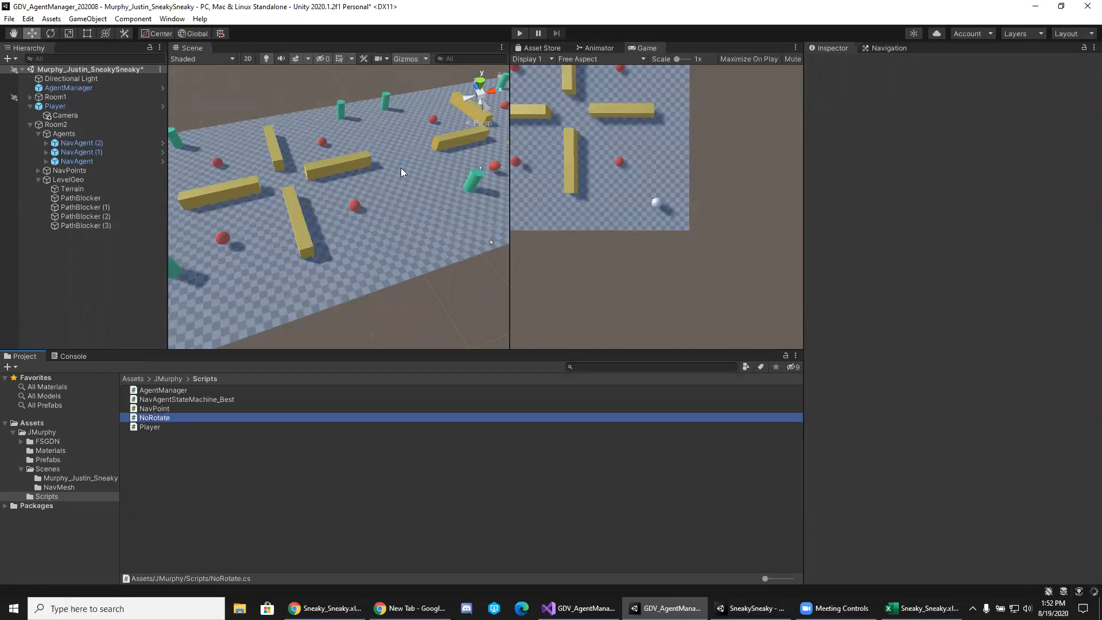
double_click(189, 420)
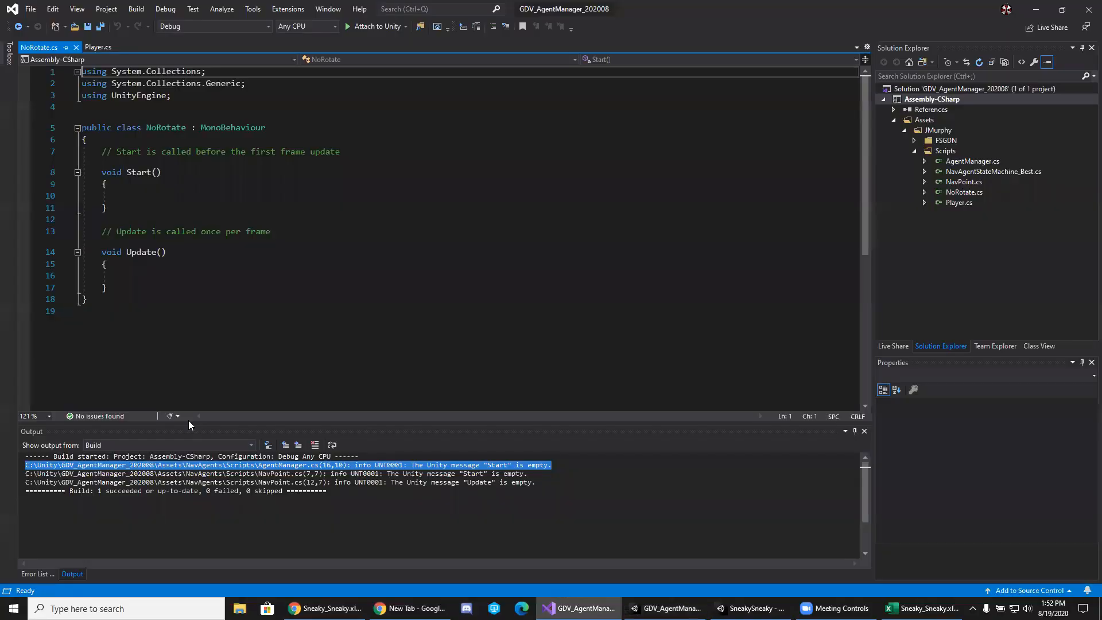
Declare the field "Quaternion startRotation = Quaternion.identity;" at the start of the NoRotate class, followed by blank lines.
left_click(240, 139)
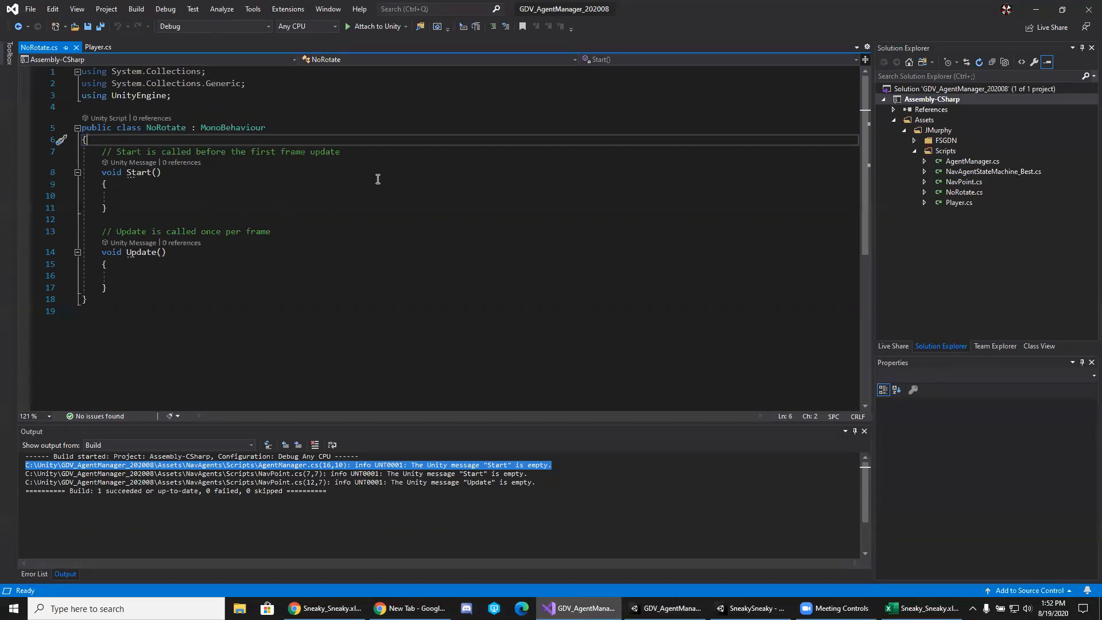
key("Return")
key("Return")
key("Return")
key("Up")
key("Up")
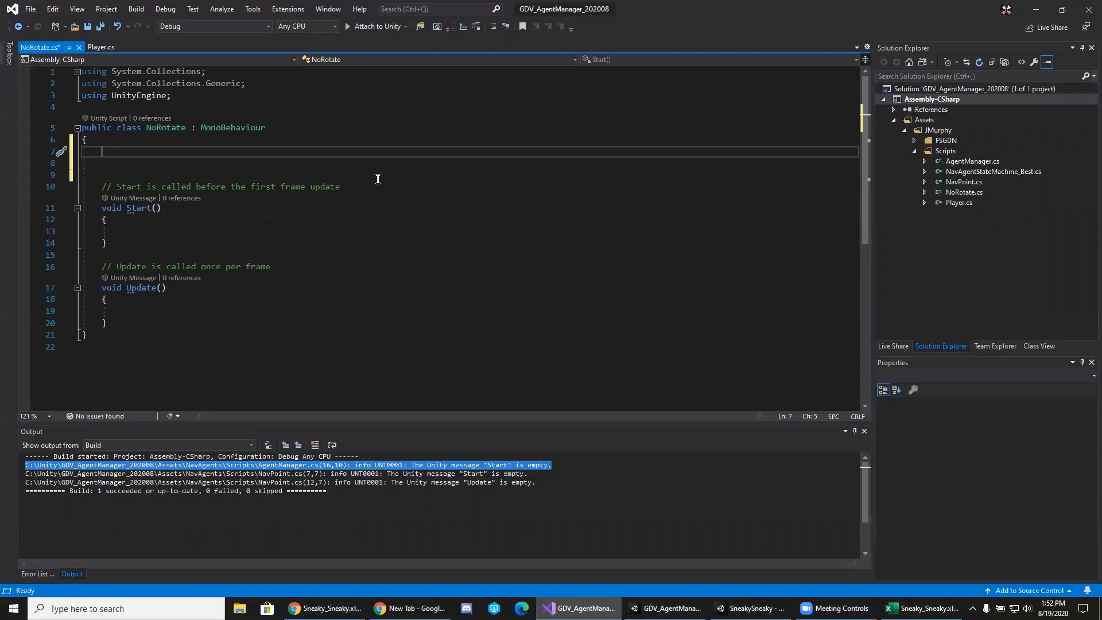
type("Qu")
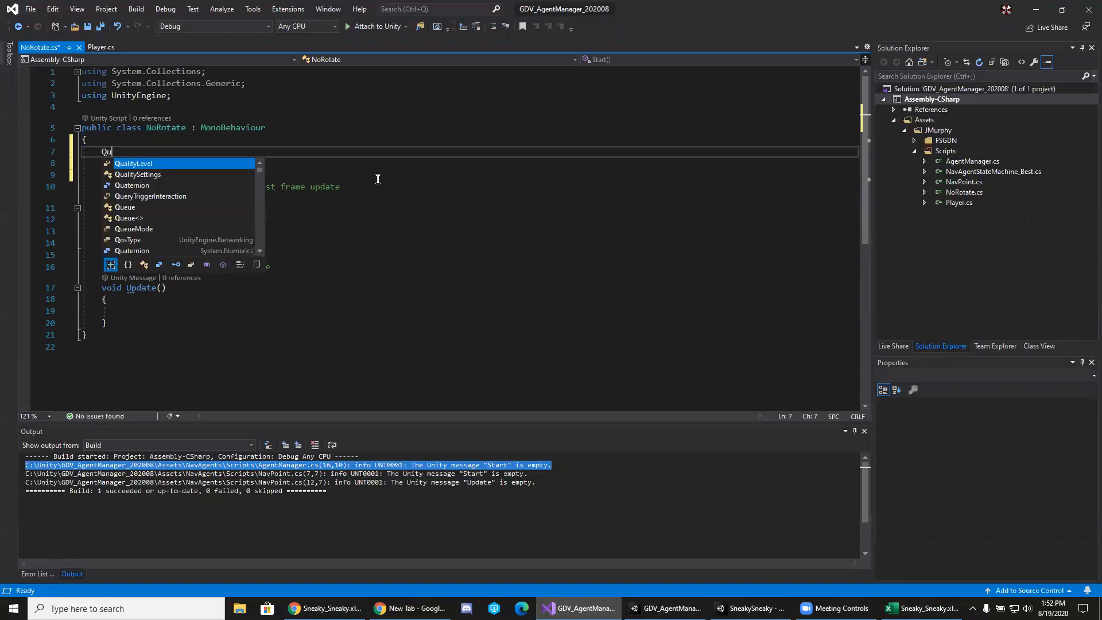
type("aternion")
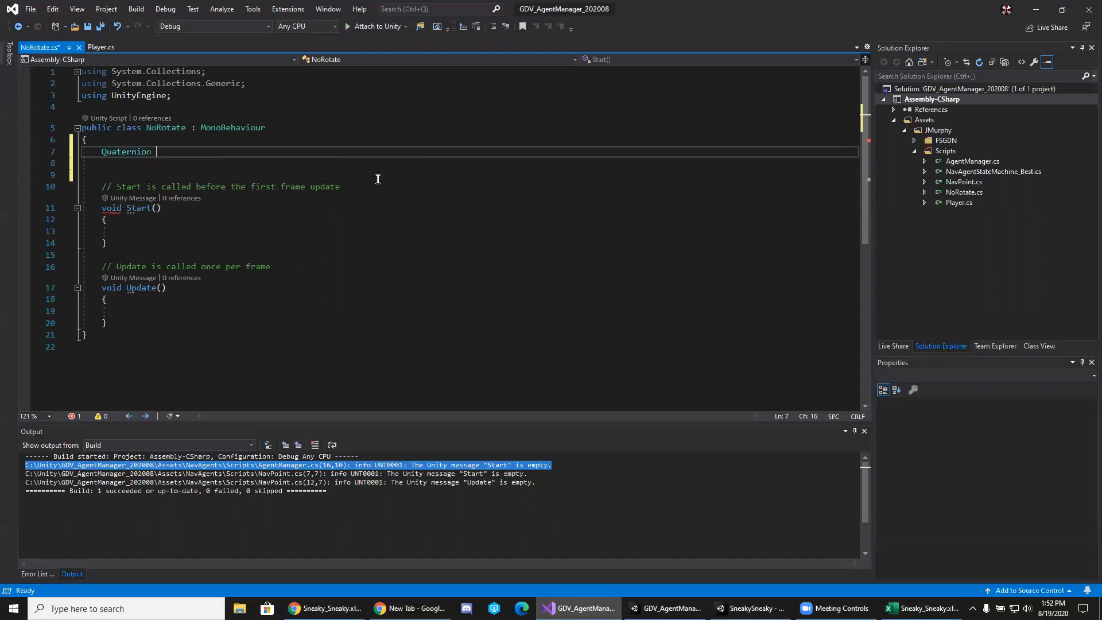
type(" star")
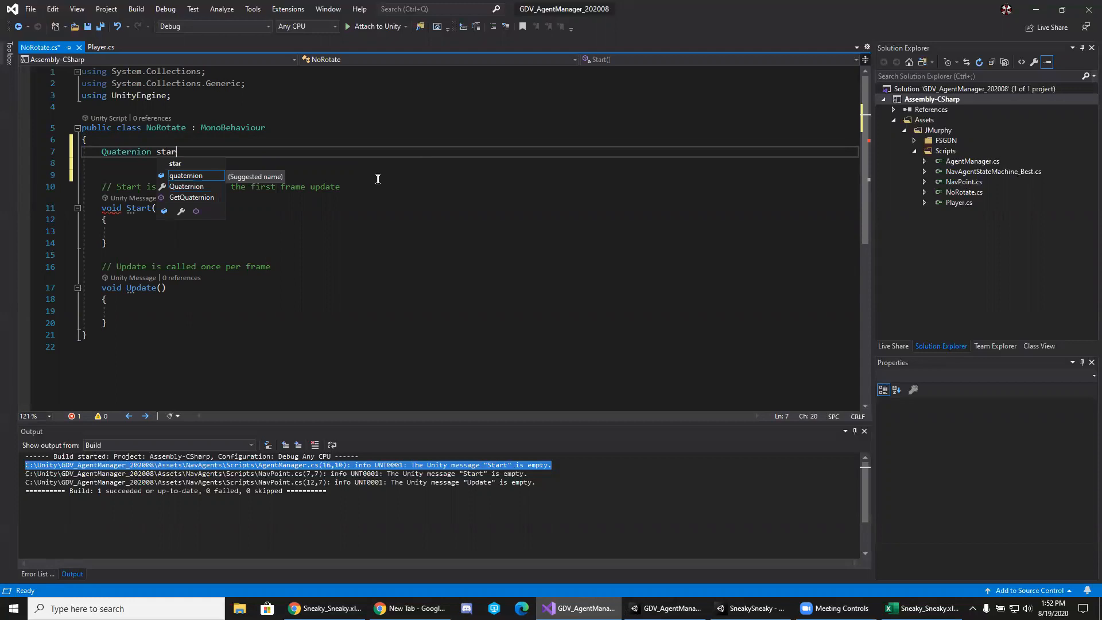
type("tRotation =")
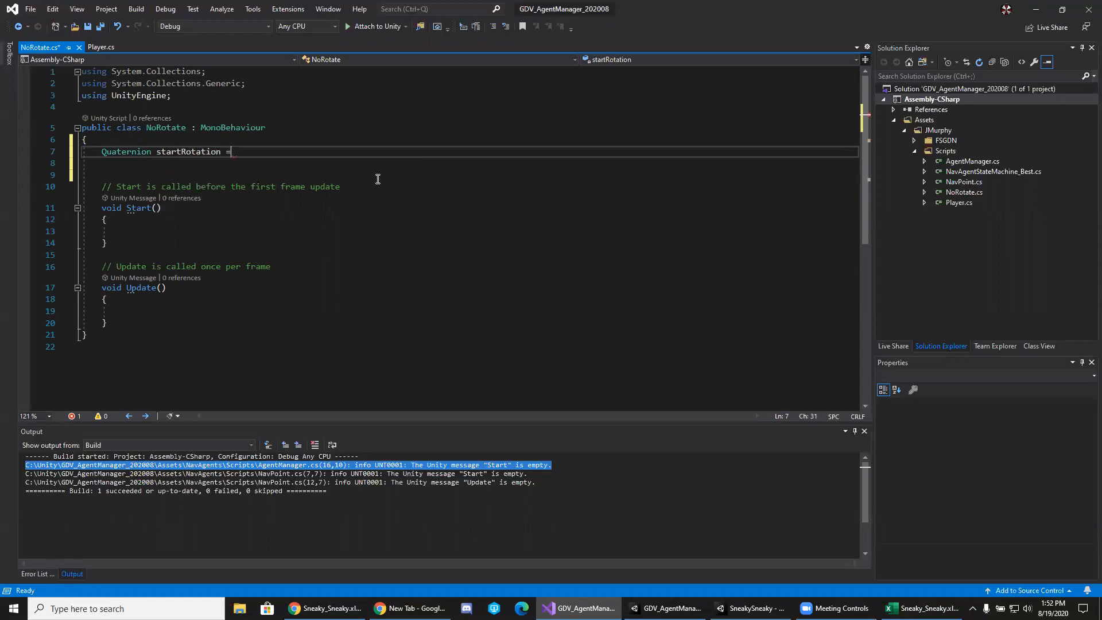
type(" Quaternion.")
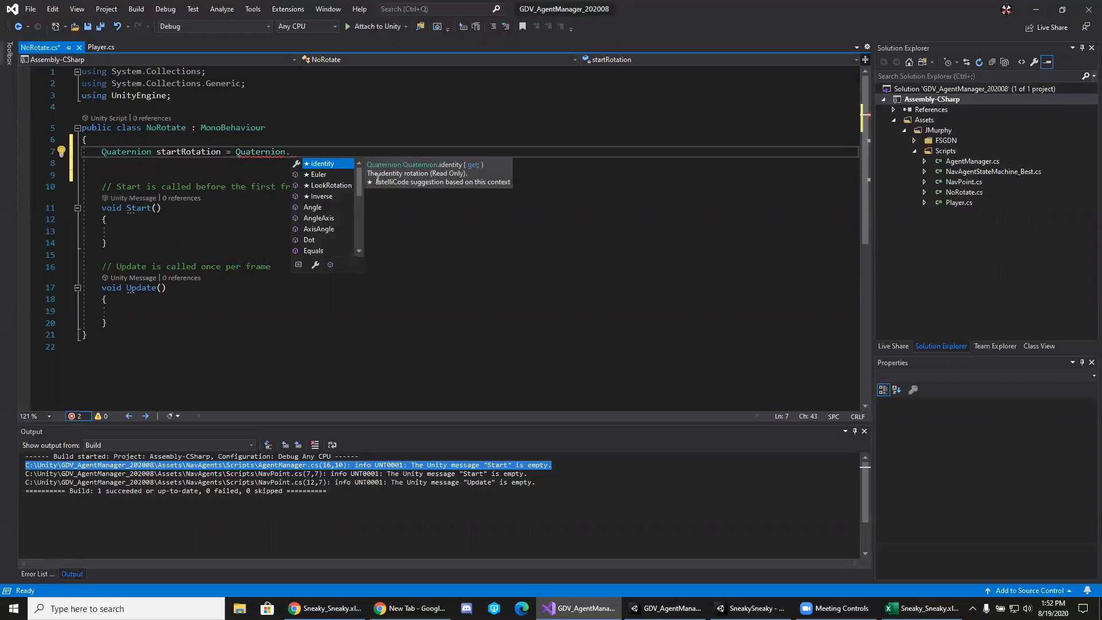
key("Tab")
type("();")
key("BackSpace")
key("BackSpace")
key("BackSpace")
type(";")
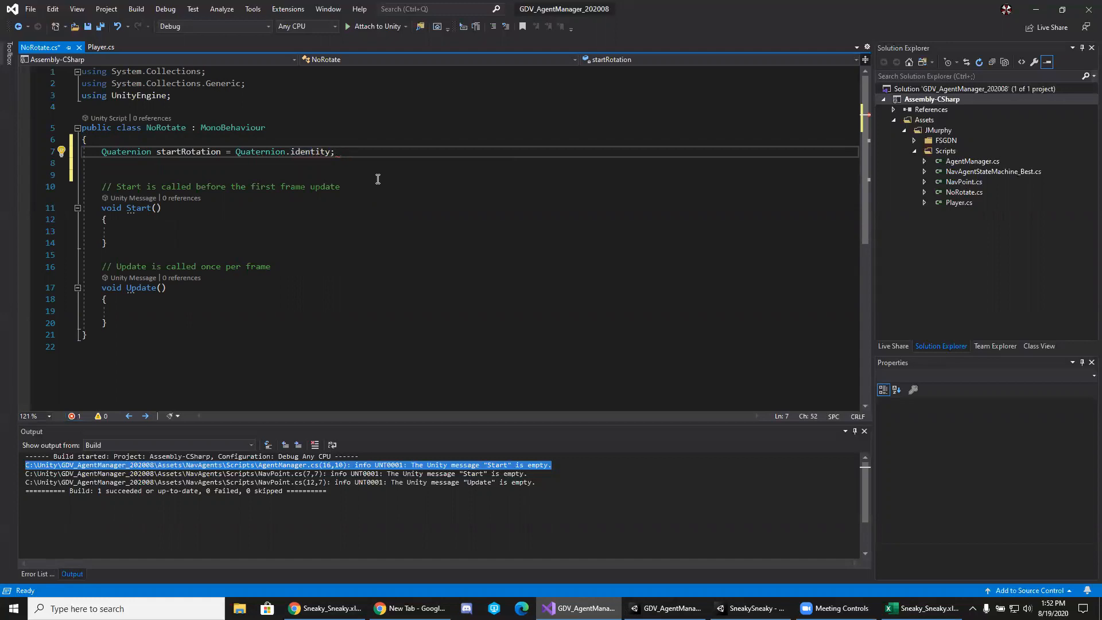
Store the initial rotation in the Start method with "startRotation = transform.rotation;".
left_click(162, 232)
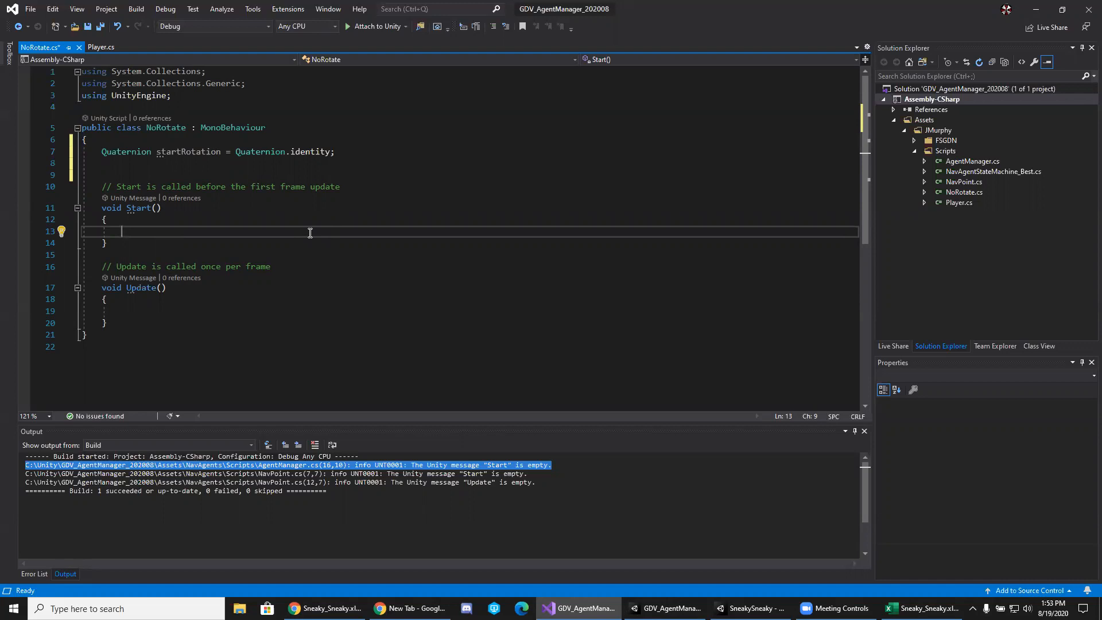
type("start")
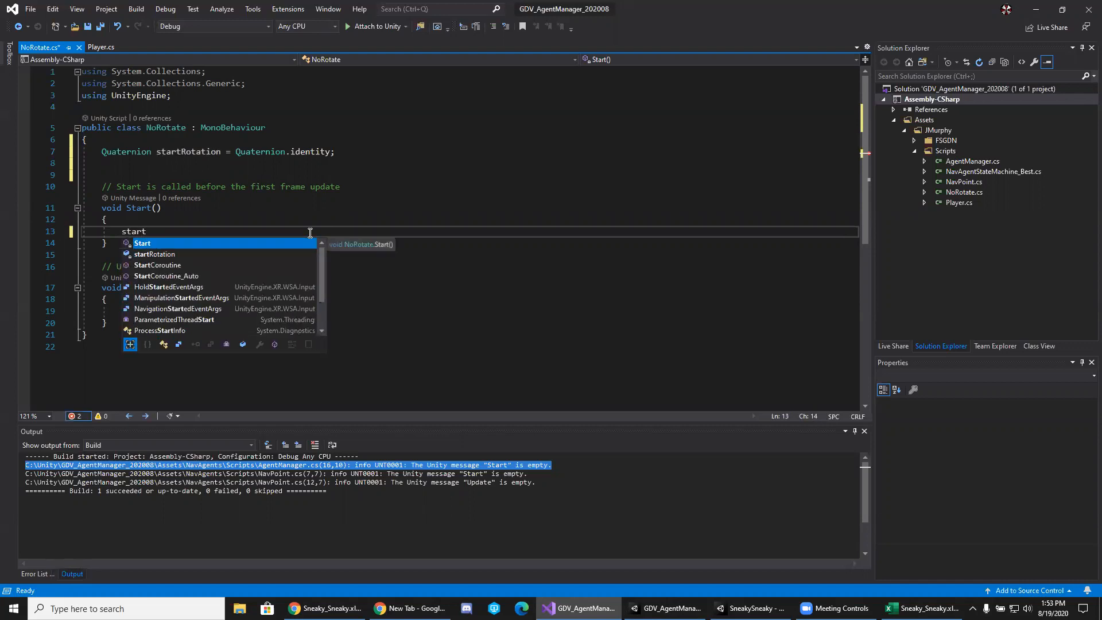
key("Down")
key("Tab")
type("= transform")
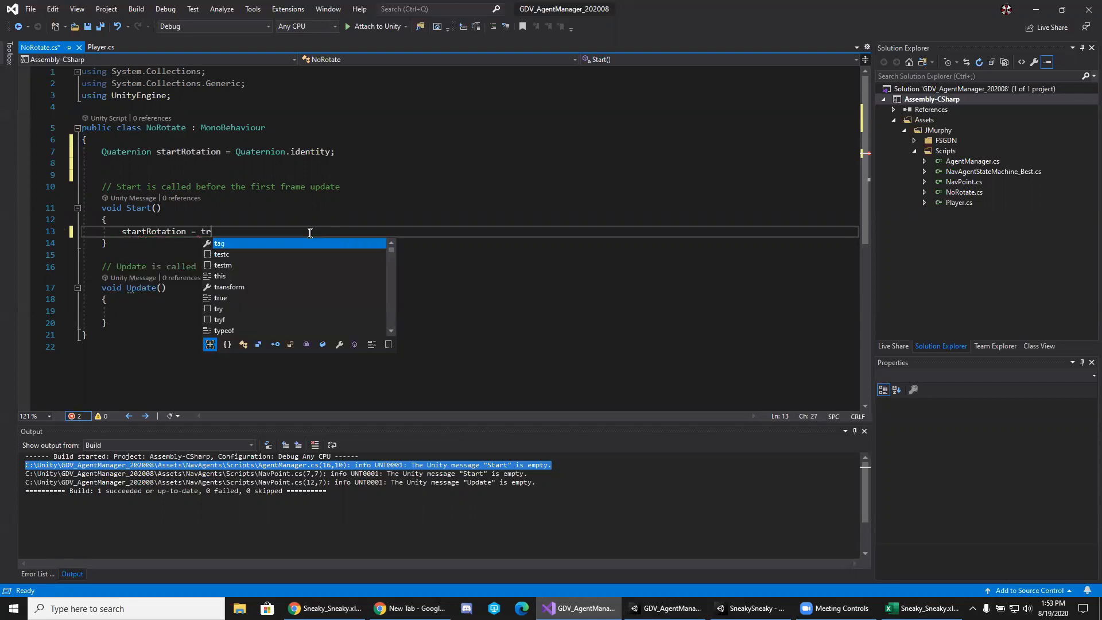
key("Tab")
type(".")
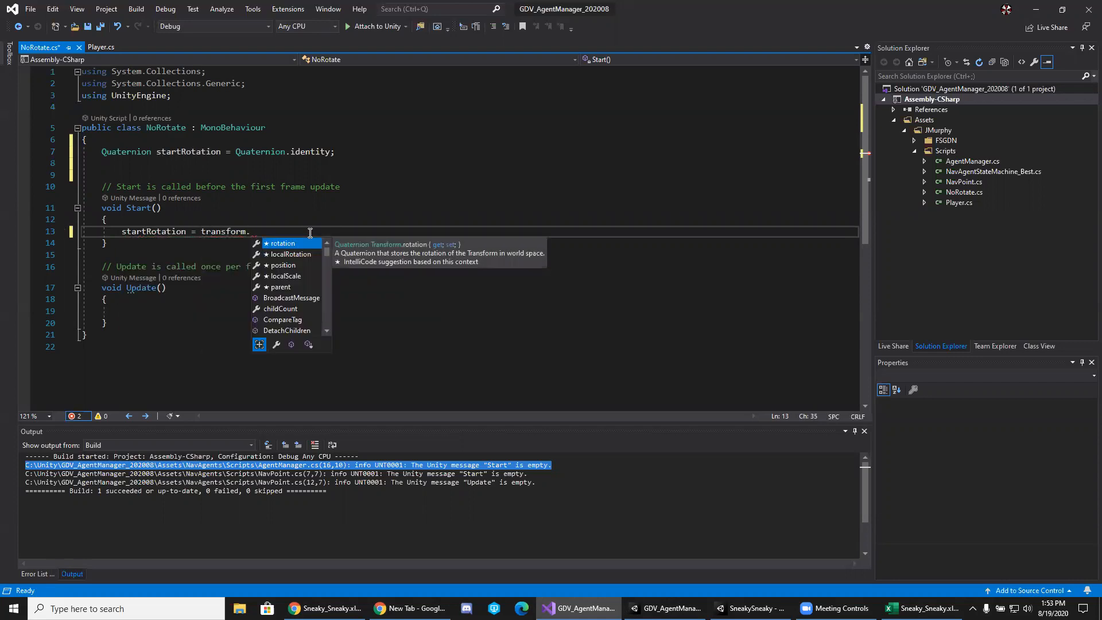
key("Tab")
type(";")
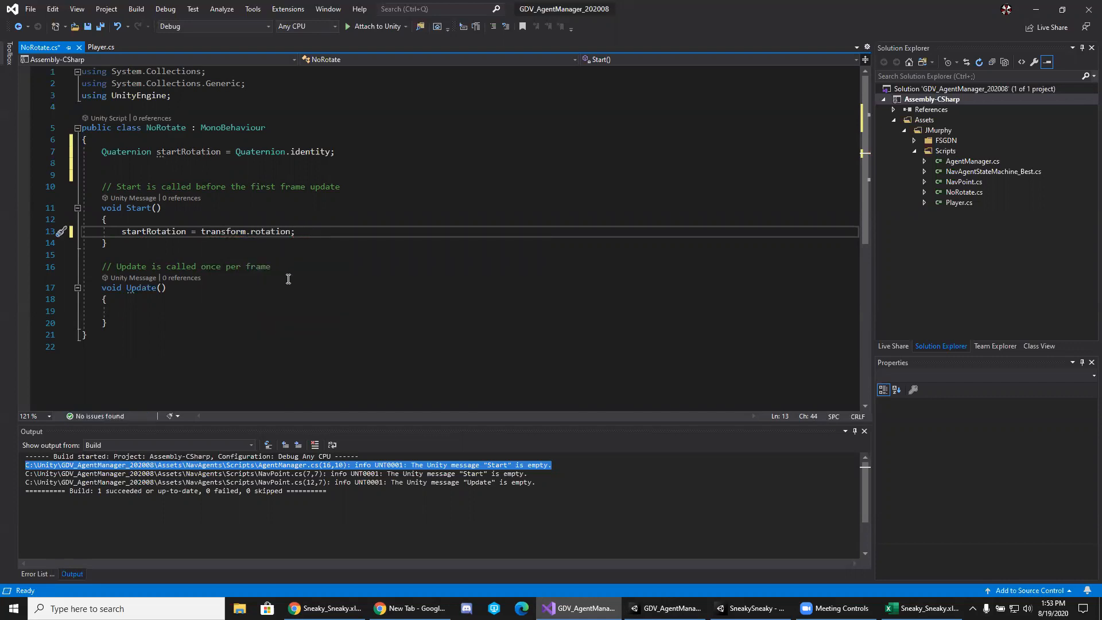
Copy the startRotation assignment from the Start method into the empty Update method.
left_click(169, 315)
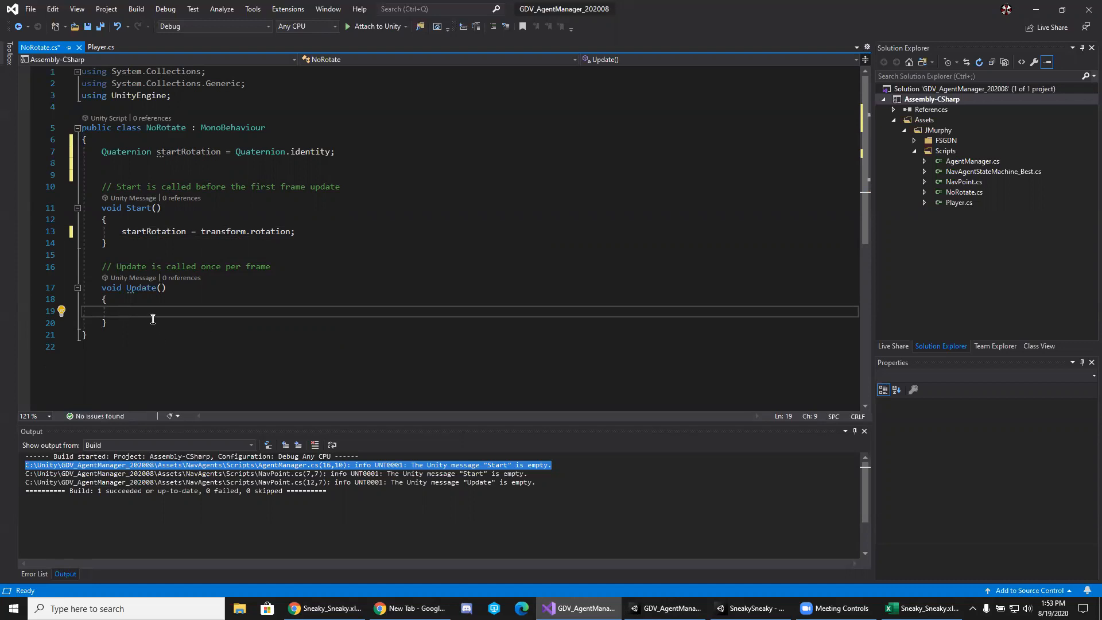
left_click(144, 233)
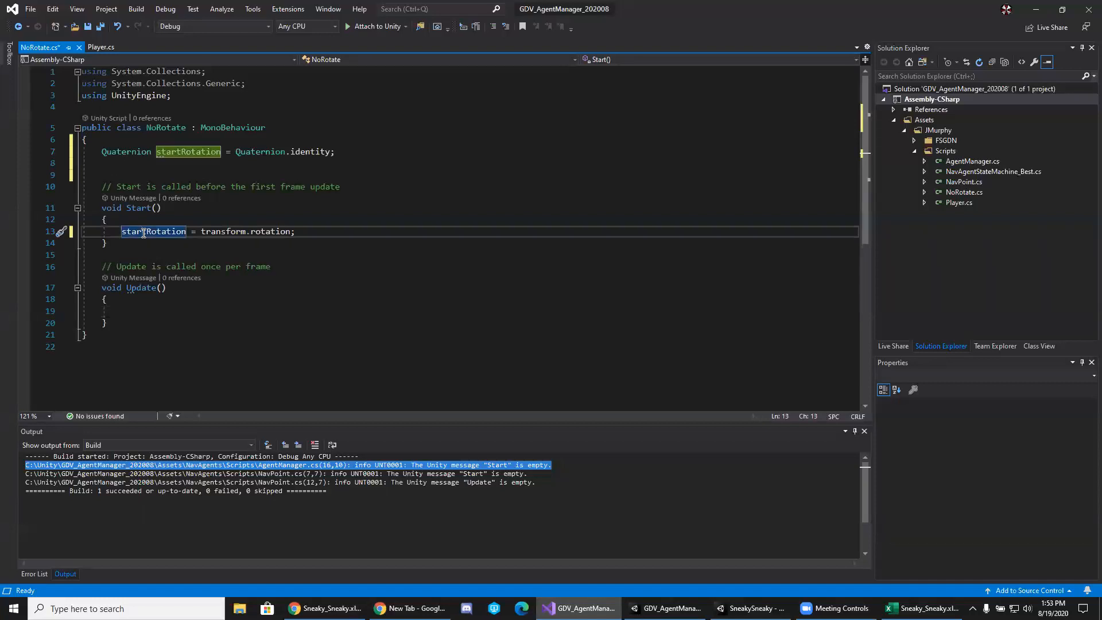
left_click(143, 243)
left_click(134, 313)
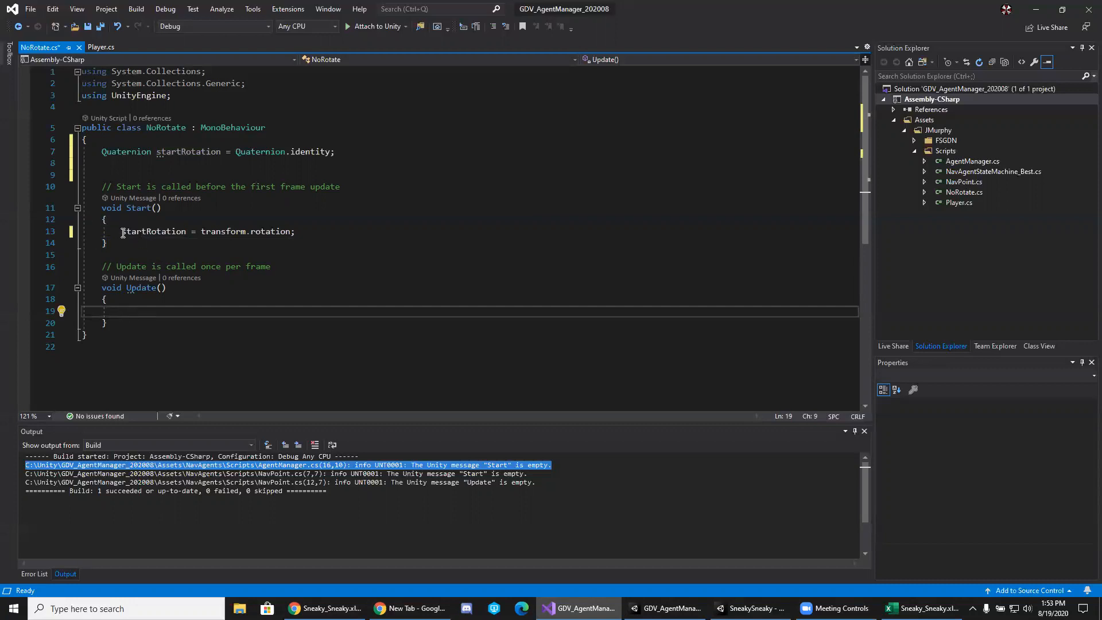
left_click_drag(120, 232, 334, 233)
key("ctrl+c")
left_click(170, 313)
key("ctrl+v")
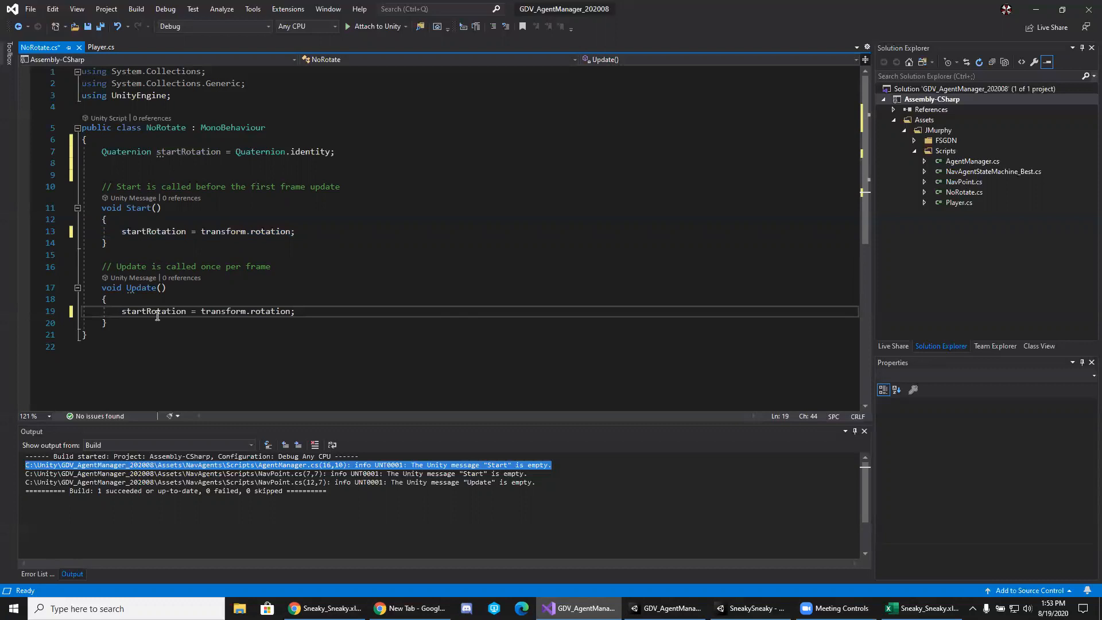
Reverse the assignment in Update to "transform.rotation = startRotation;" and save the NoRotate script.
double_click(148, 311)
key("Delete")
key("Delete")
key("Delete")
key("Delete")
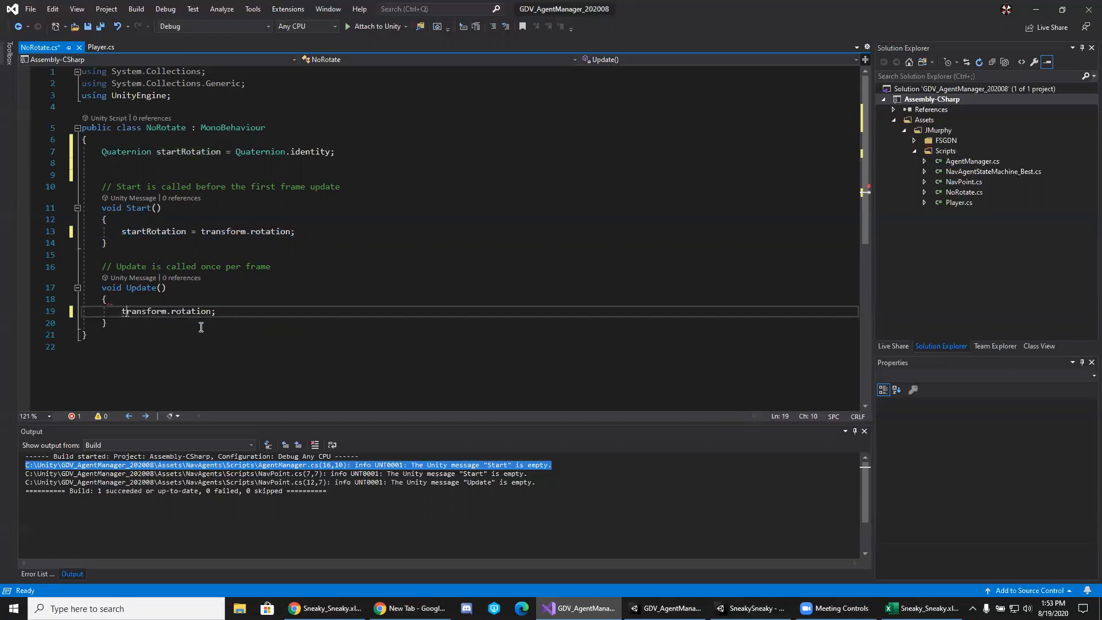
key("ctrl+Right")
key("ctrl+Right")
key("ctrl+Right")
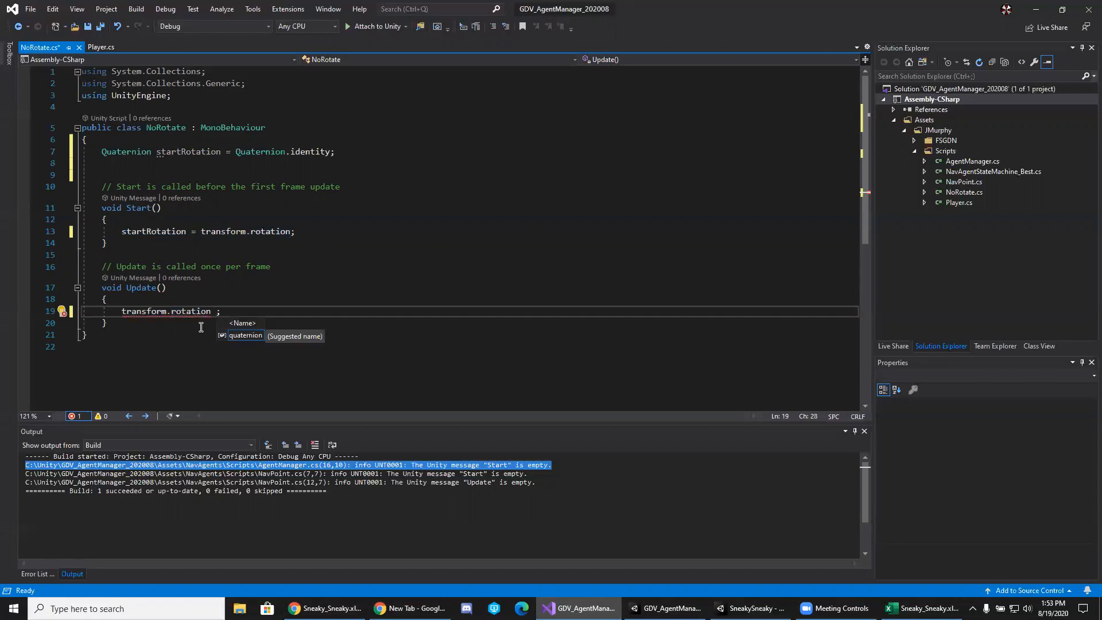
type("= t")
key("Tab")
key("BackSpace")
key("BackSpace")
key("BackSpace")
key("BackSpace")
key("BackSpace")
key("BackSpace")
key("BackSpace")
key("BackSpace")
key("BackSpace")
type("st")
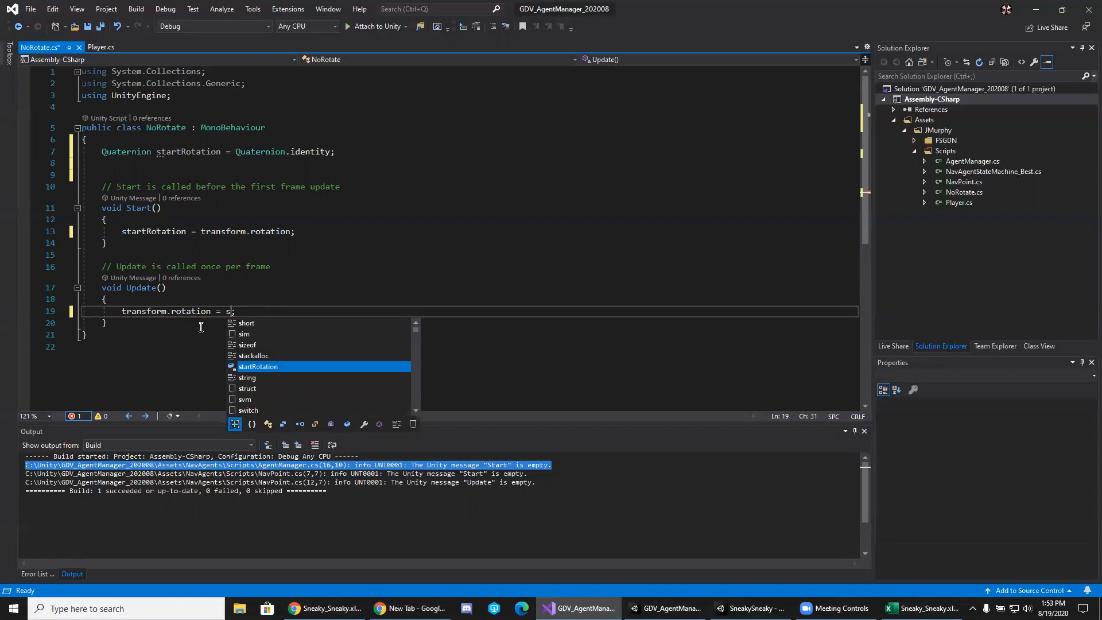
key("Tab")
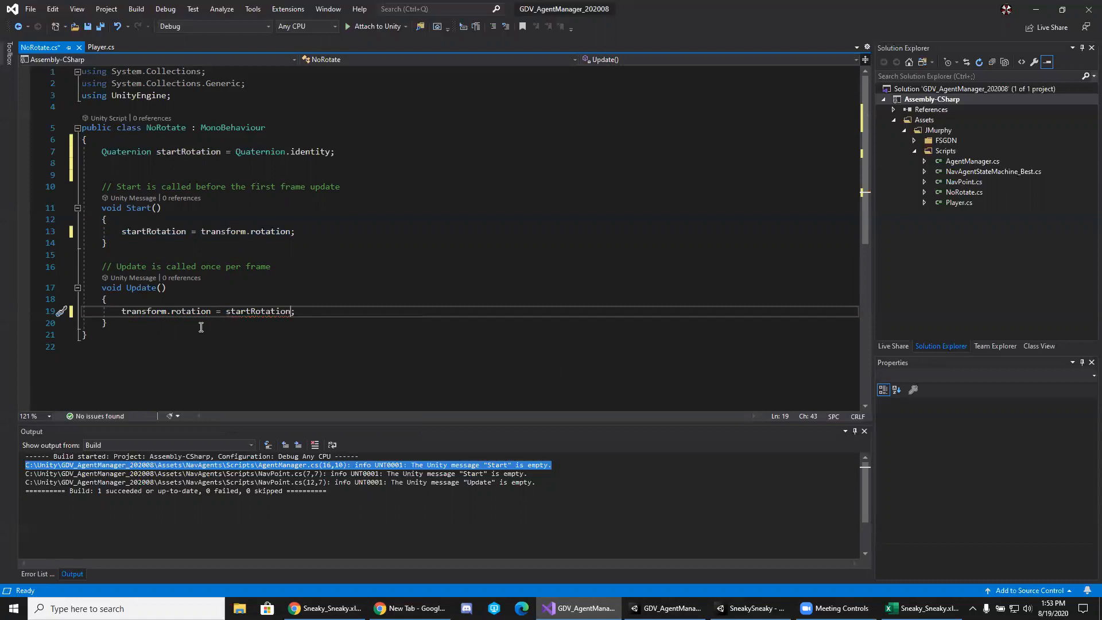
left_click(191, 352)
key("ctrl+s")
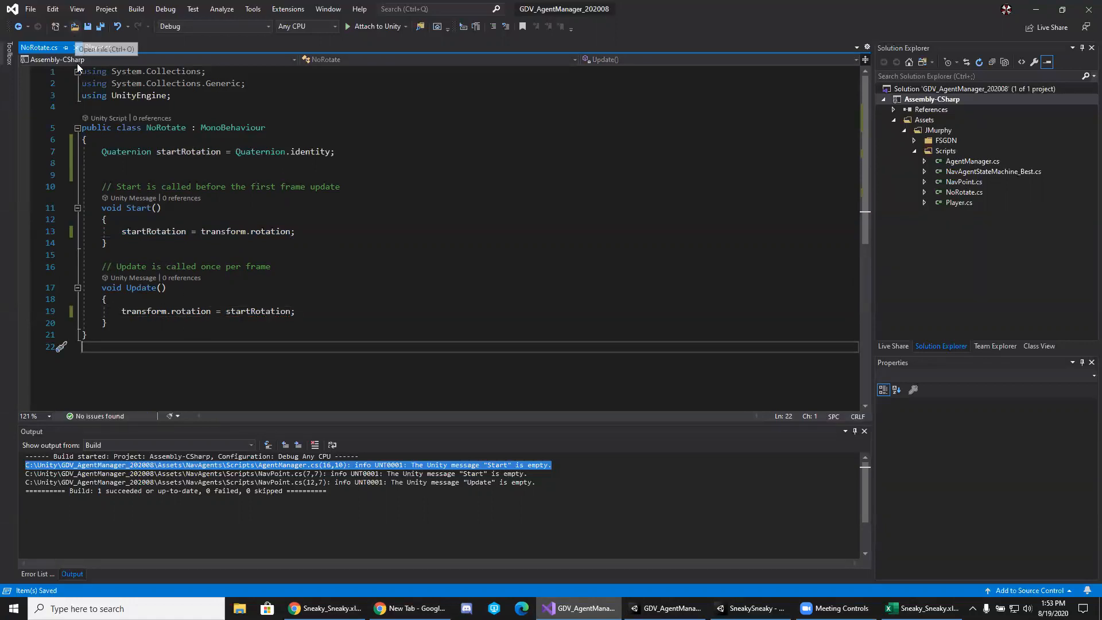
left_click(129, 166)
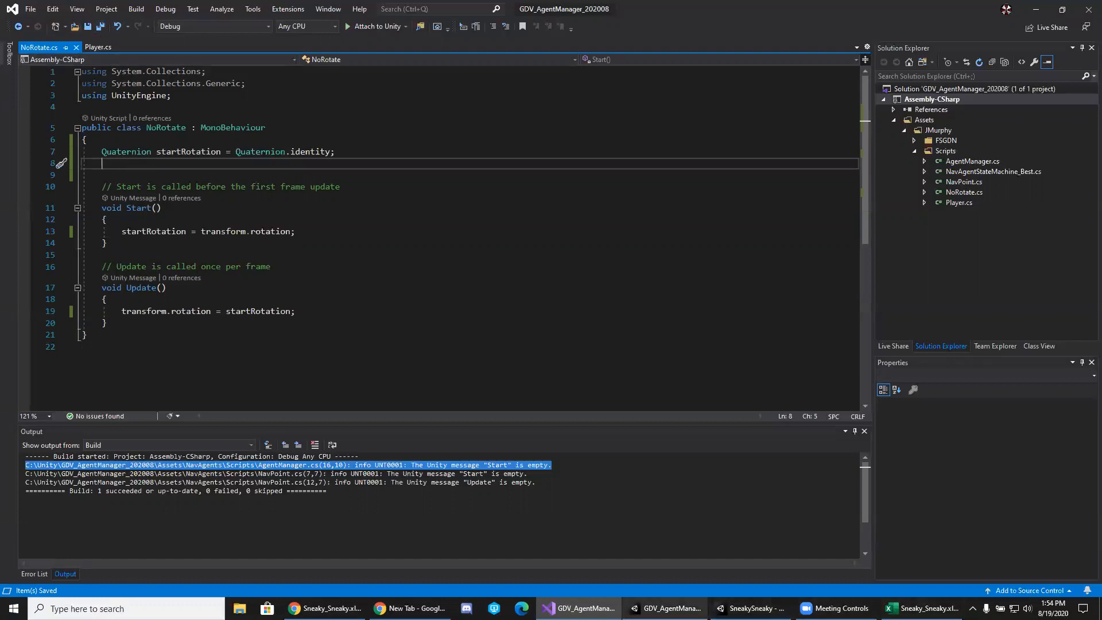
Switch back to the GDV_AgentManager project in Unity, play-test how the Camera behaves, and stop play mode.
left_click(580, 609)
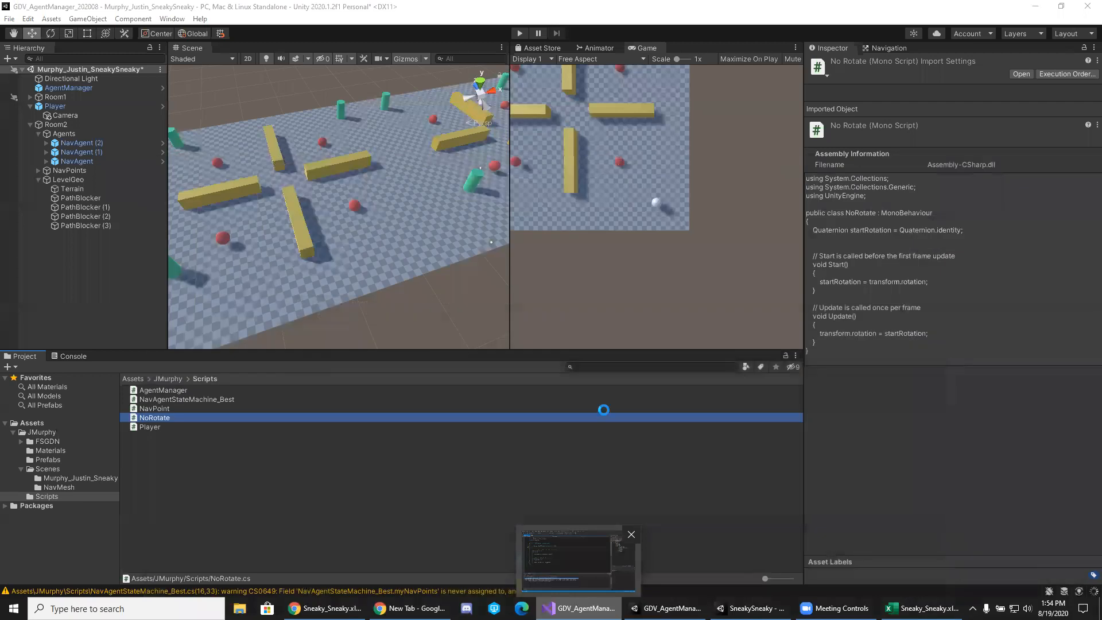
left_click(520, 33)
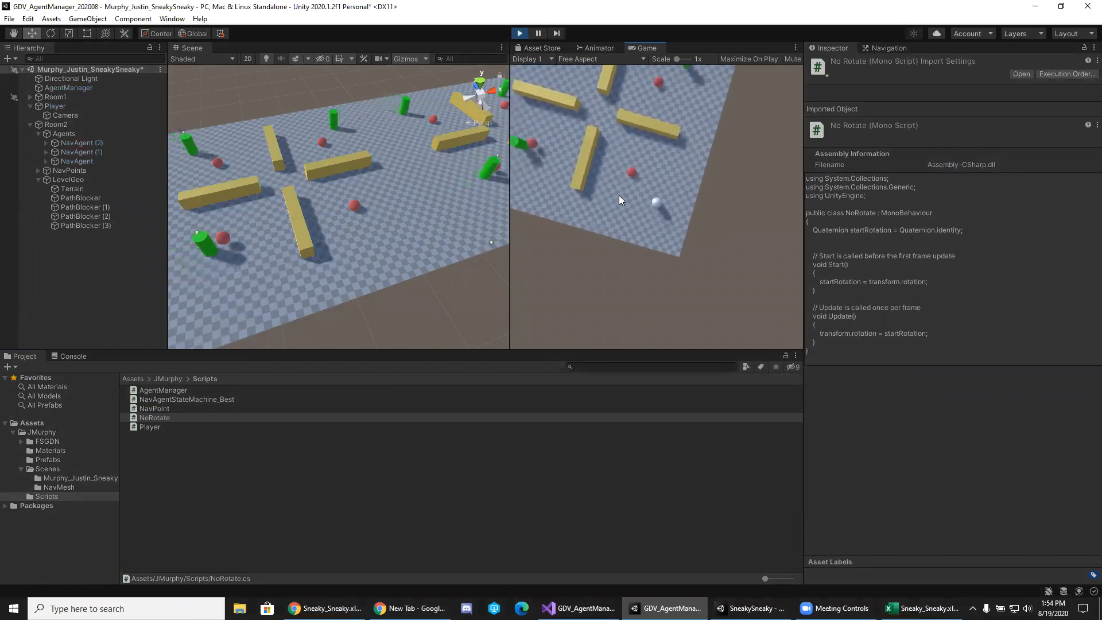
left_click(520, 34)
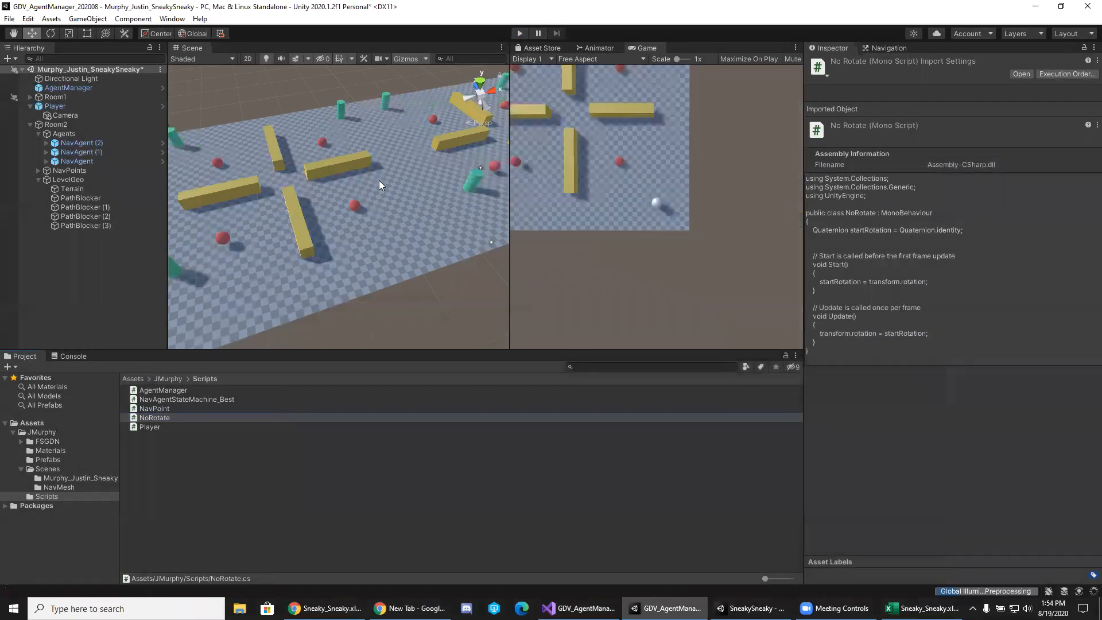
Attach the NoRotate script to the Camera under Player as a component.
left_click(65, 115)
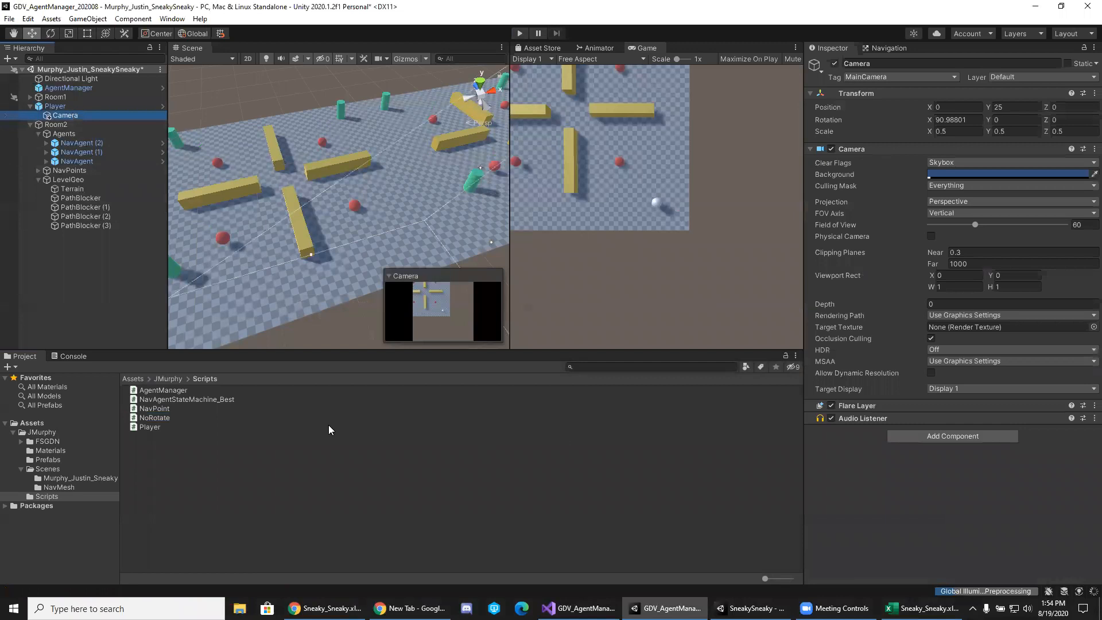
left_click_drag(167, 417, 889, 458)
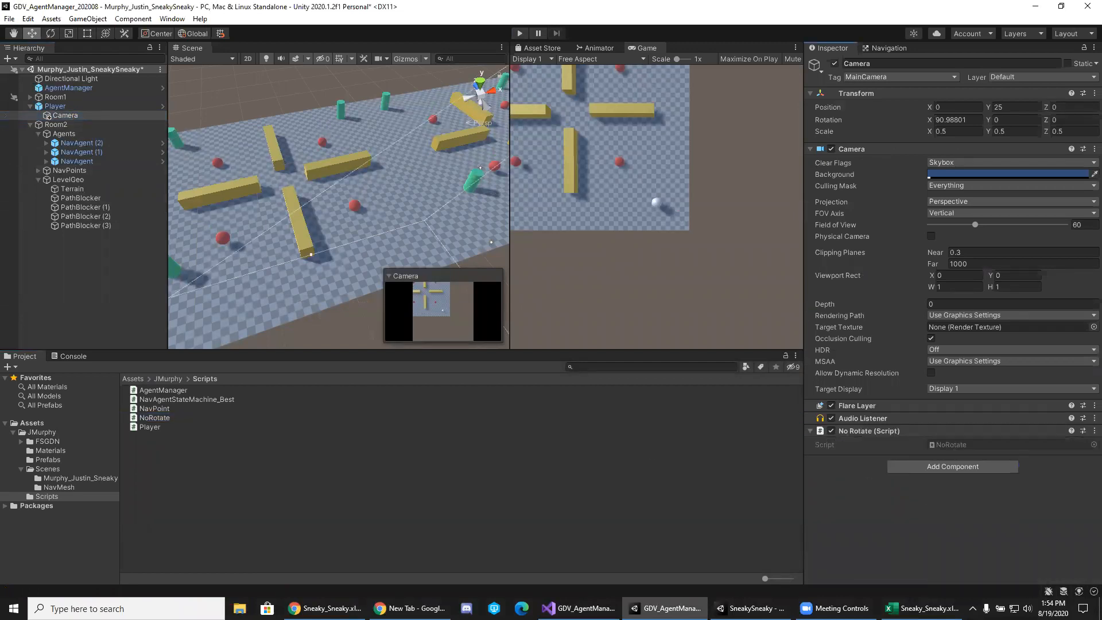
Glance at the NoRotate script, return to Unity, play-test moving the Player around to check the Camera's rotation, and stop play mode.
left_click(580, 608)
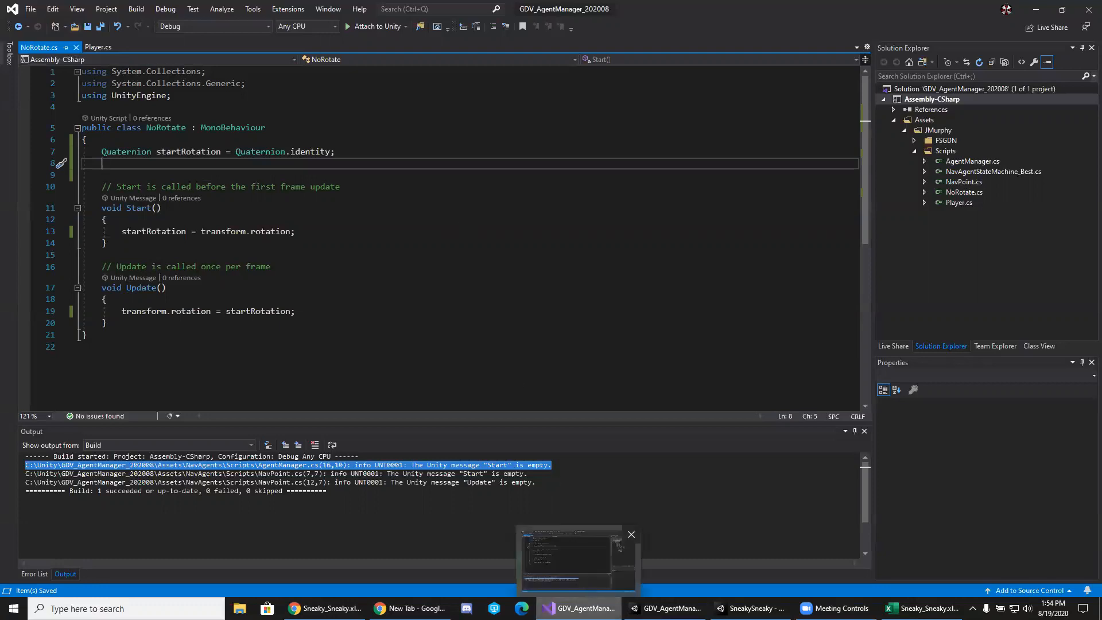
left_click(666, 608)
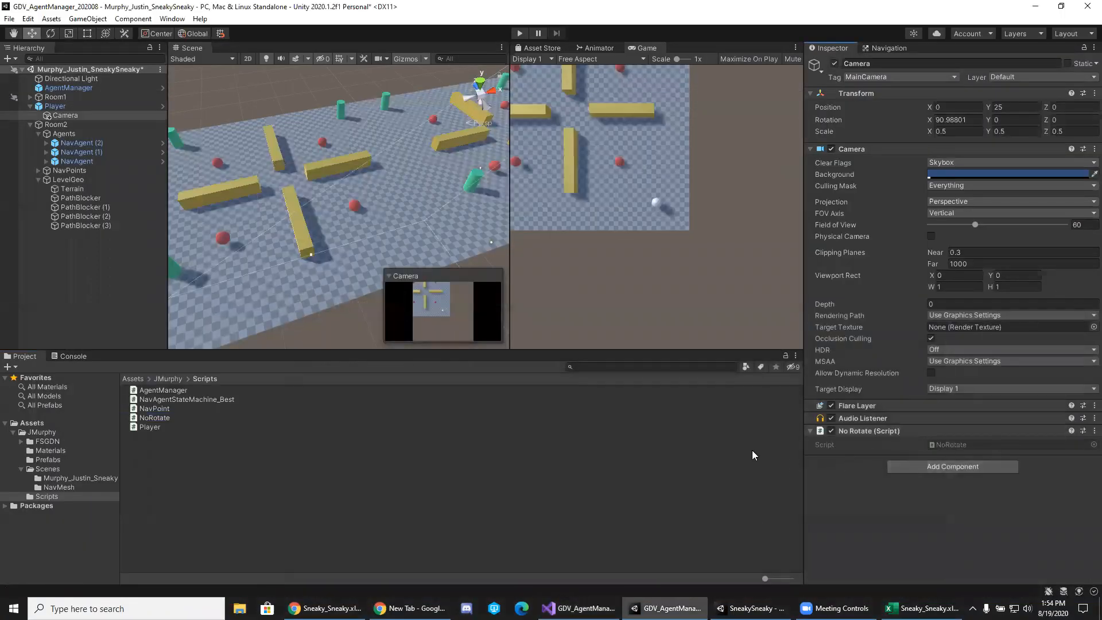
left_click(519, 37)
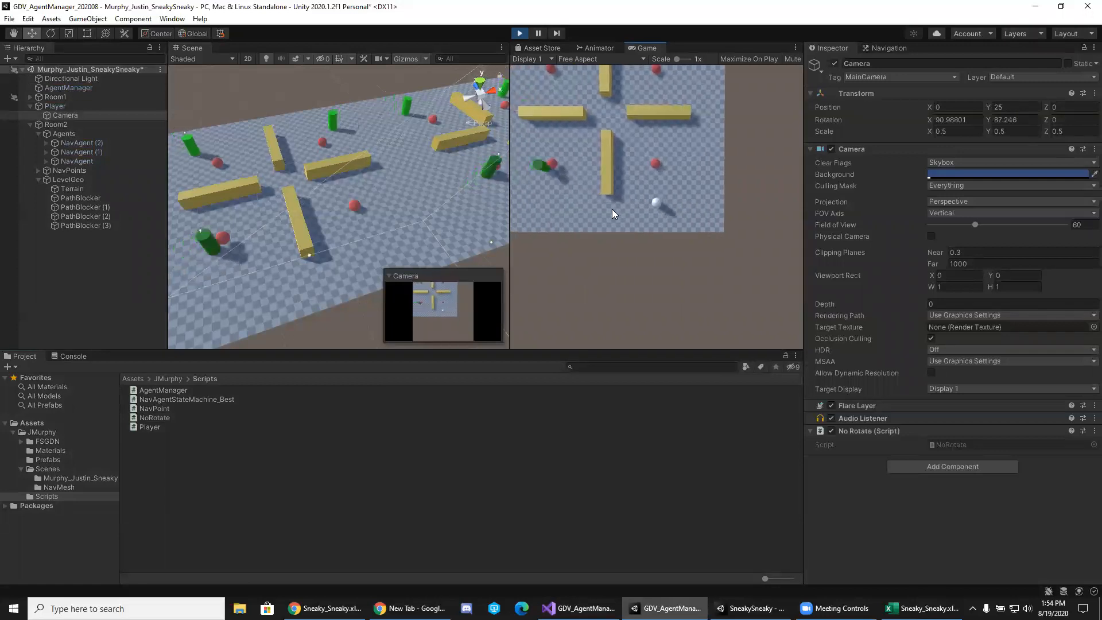
left_click(563, 205)
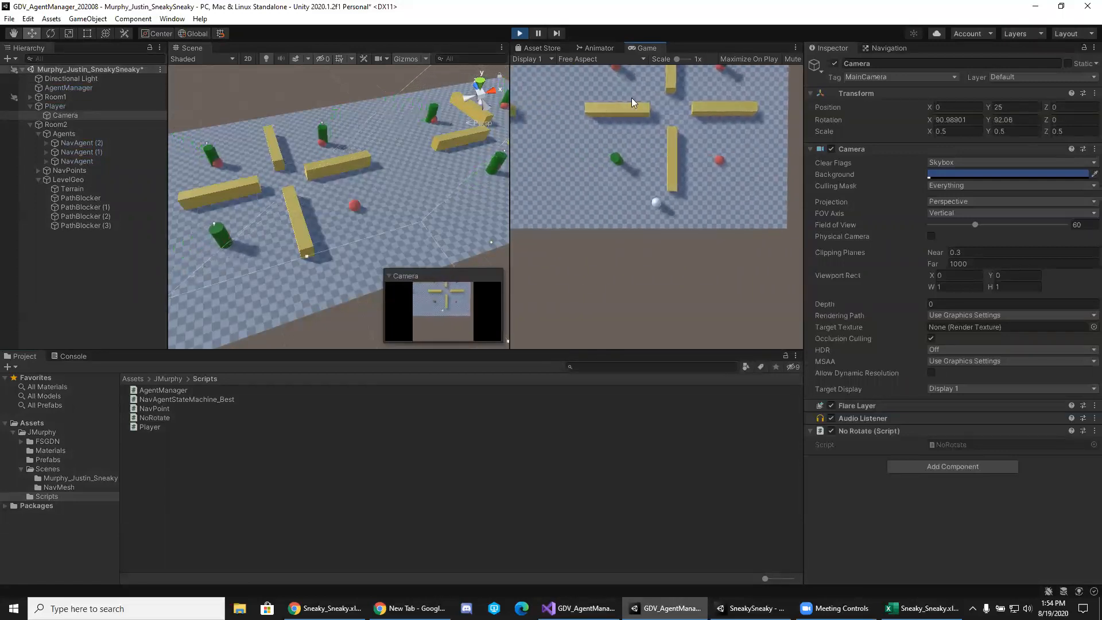
left_click(637, 169)
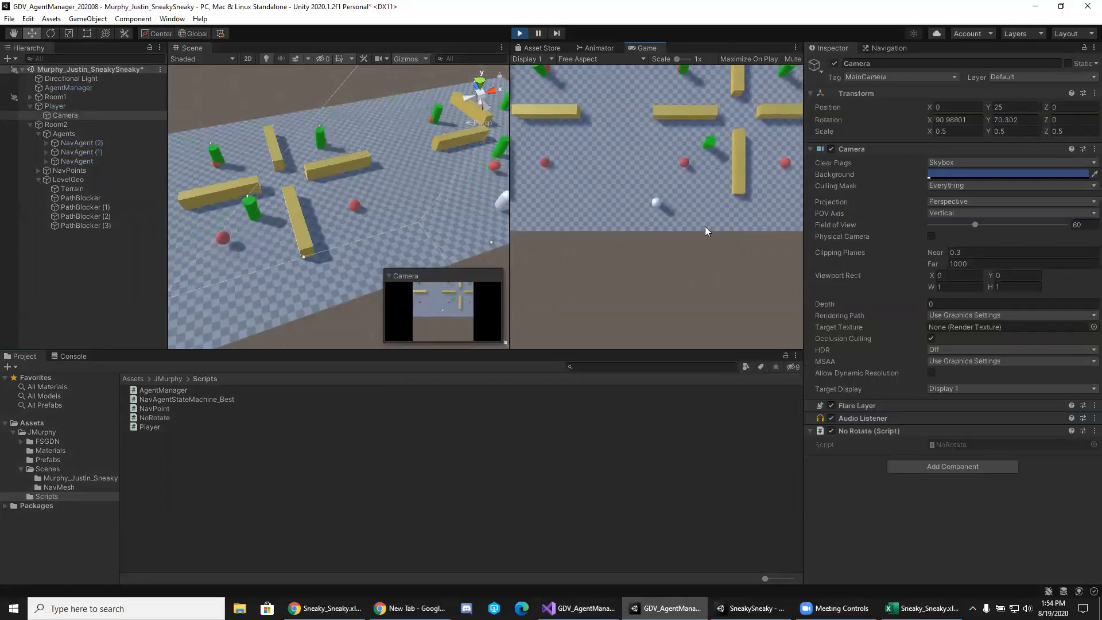
left_click(711, 202)
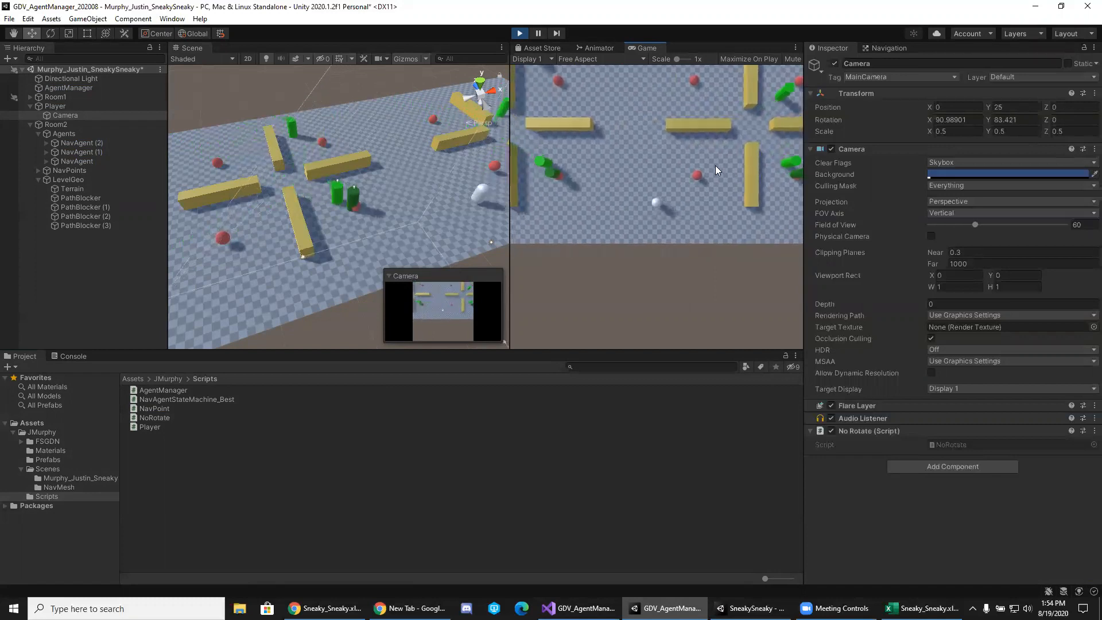
left_click(645, 136)
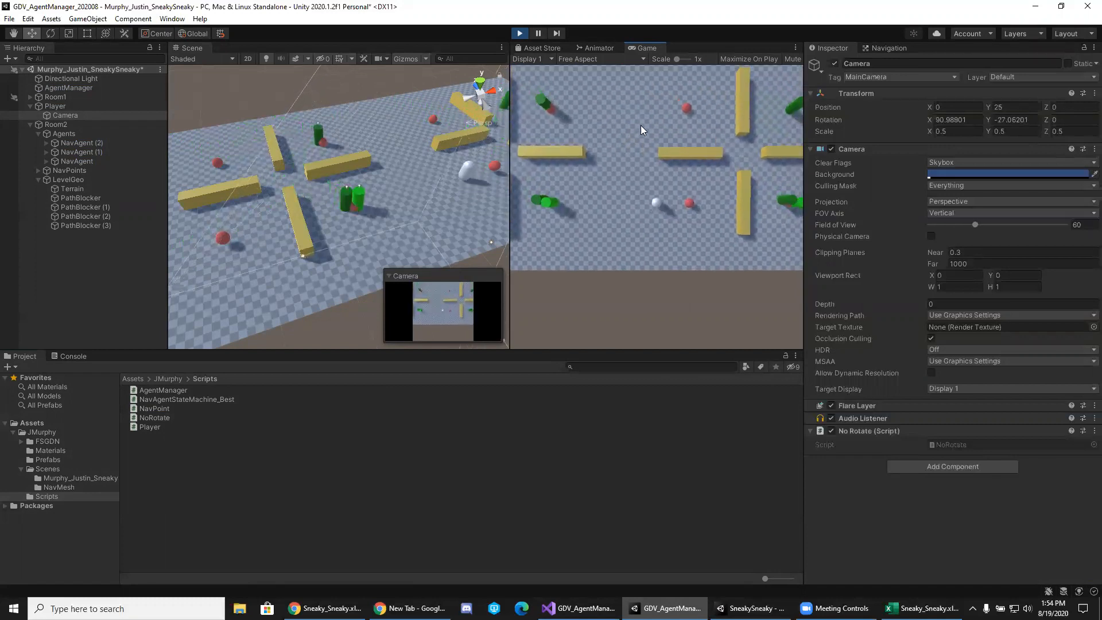
left_click(715, 129)
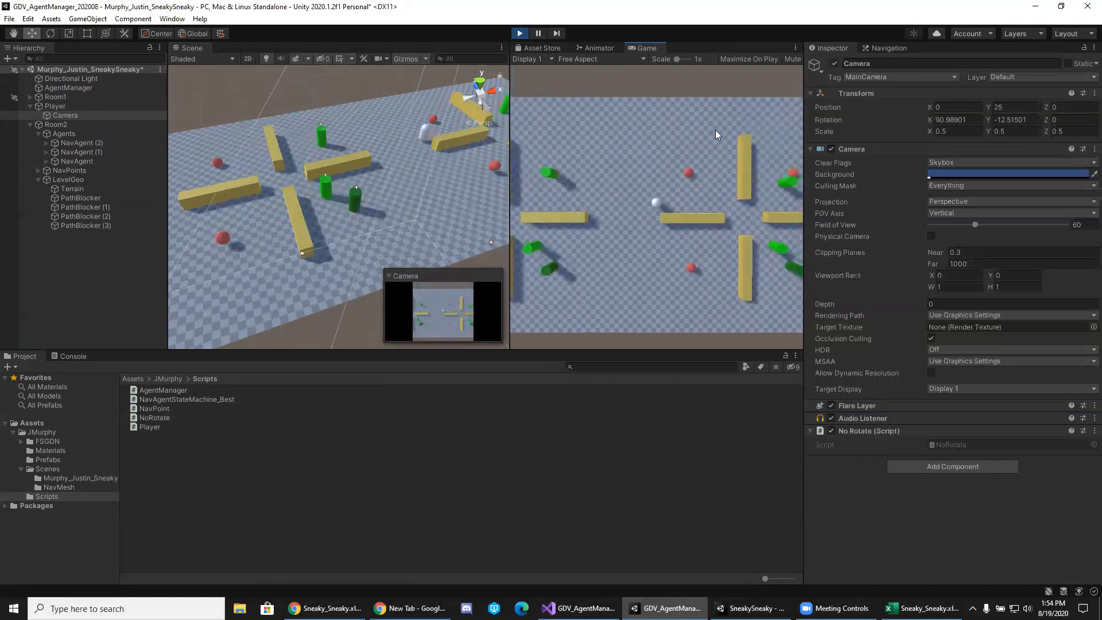
left_click(715, 186)
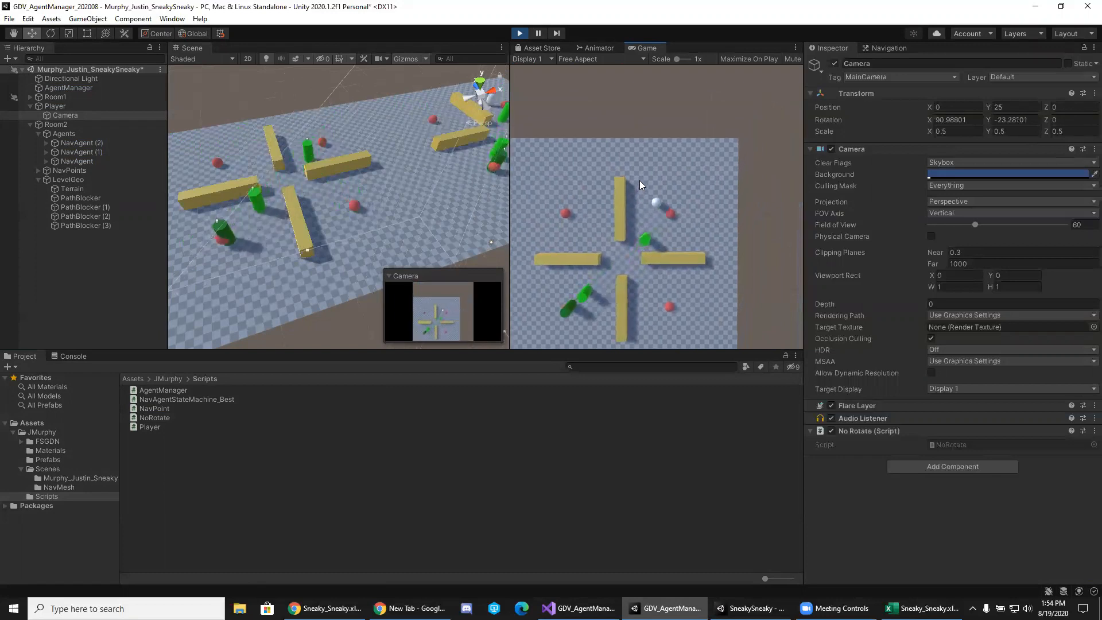
left_click(573, 177)
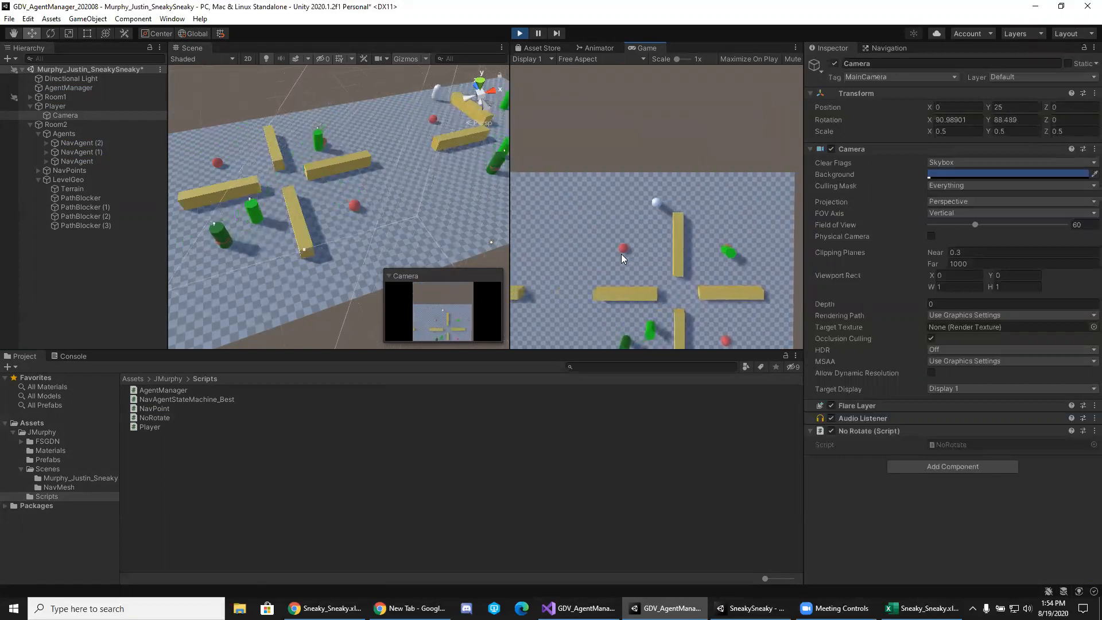
left_click(597, 270)
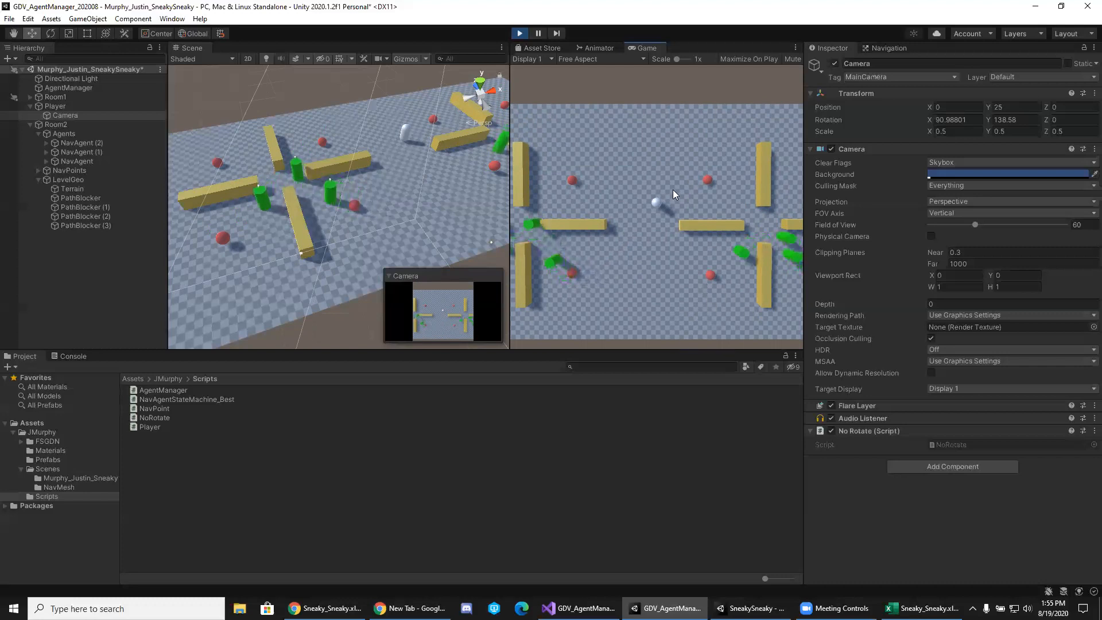
left_click(520, 35)
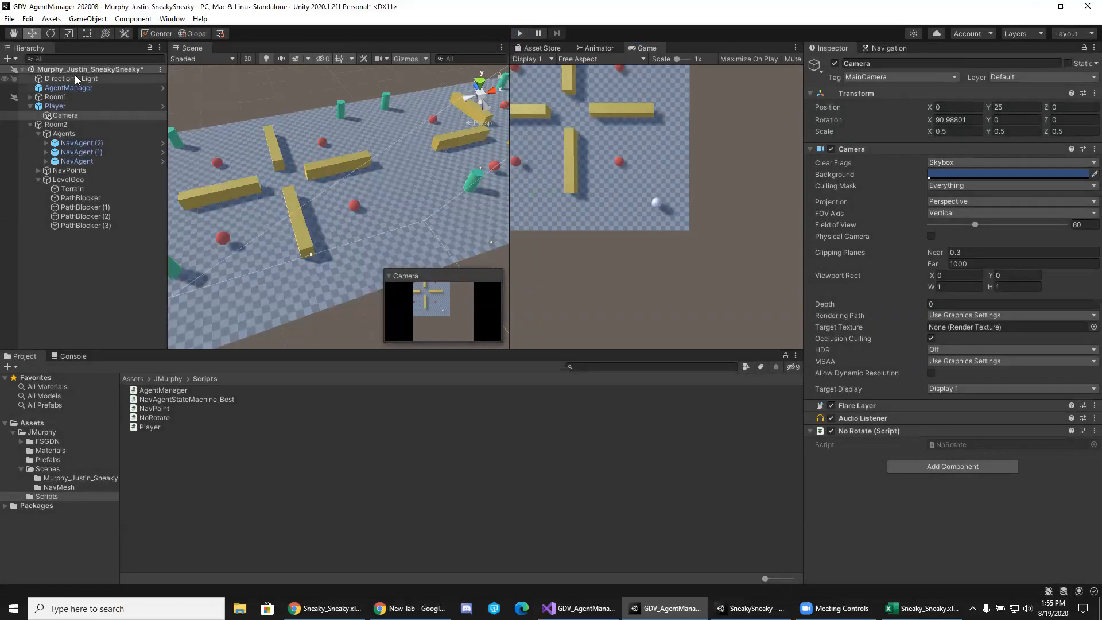
left_click(69, 299)
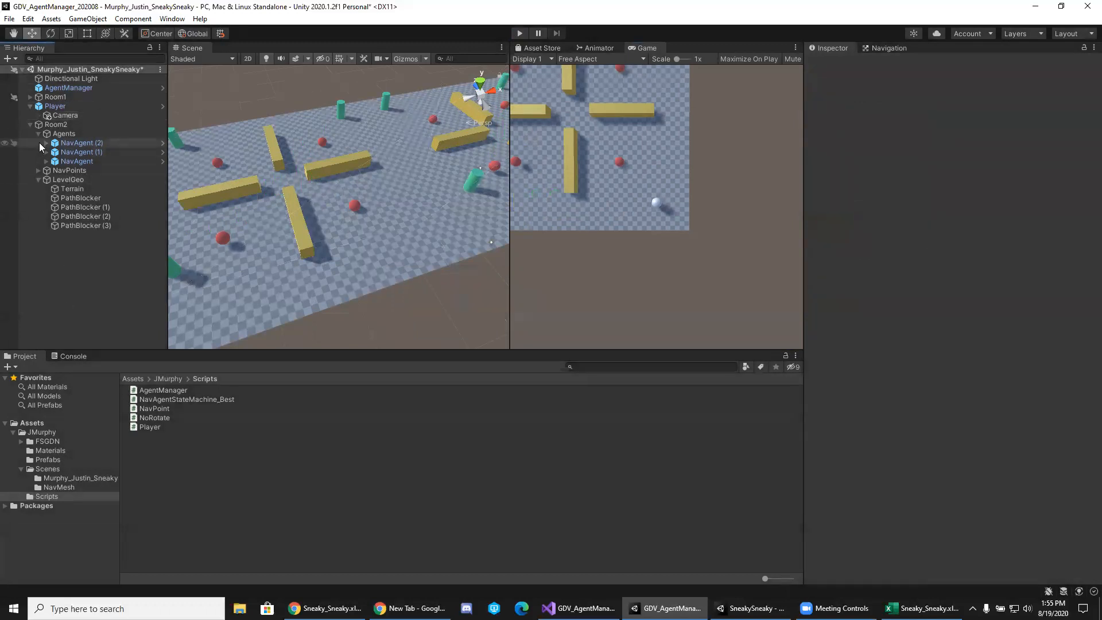
left_click(133, 19)
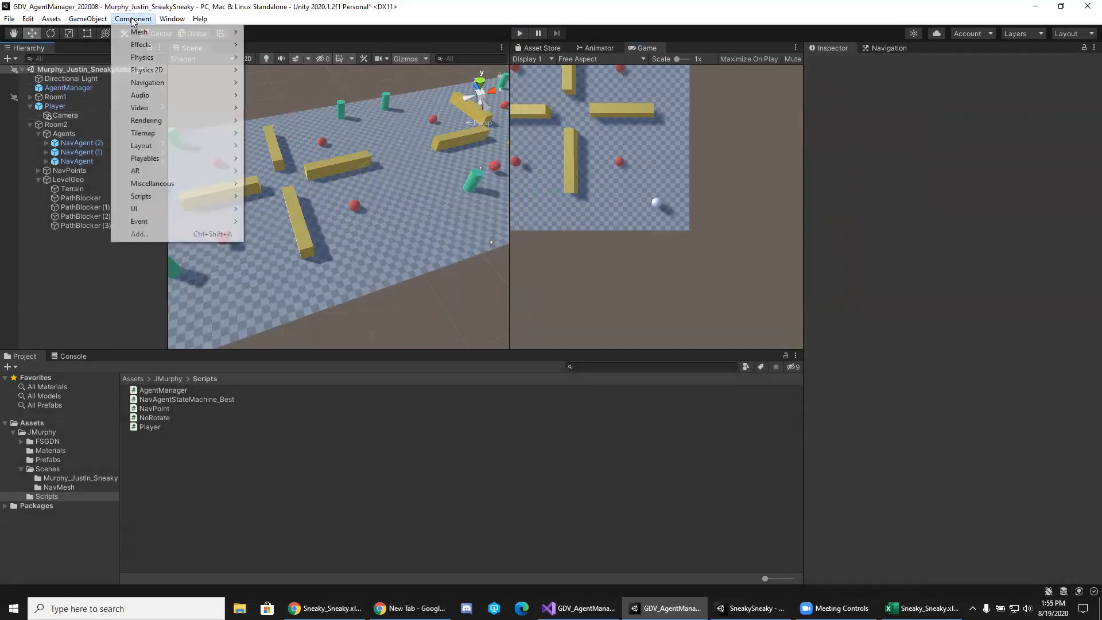
mouse_move(180, 43)
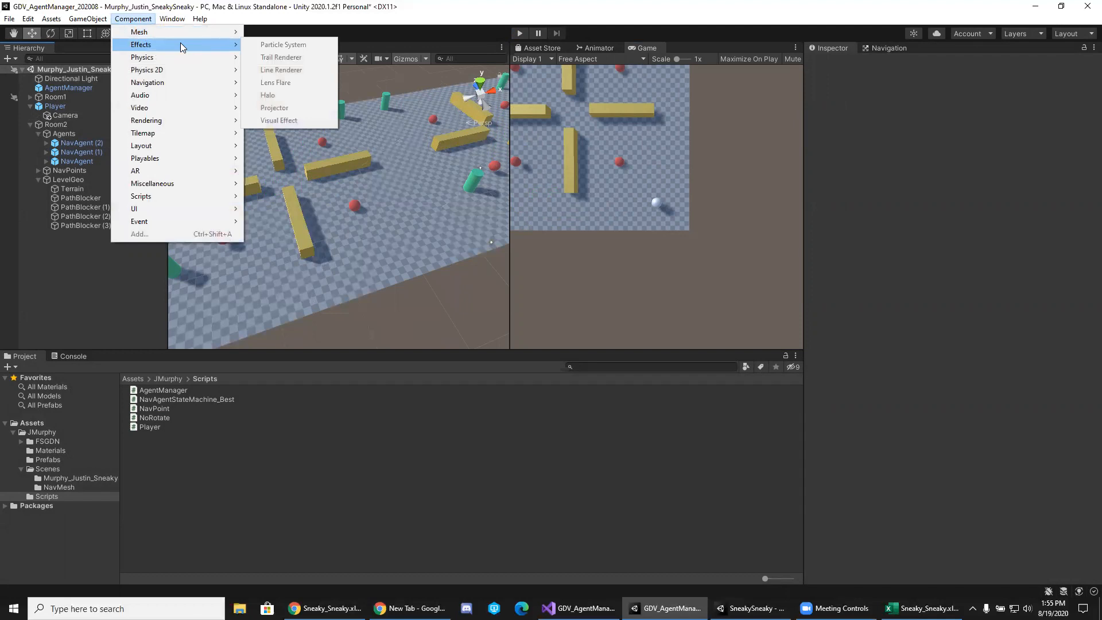
left_click(72, 261)
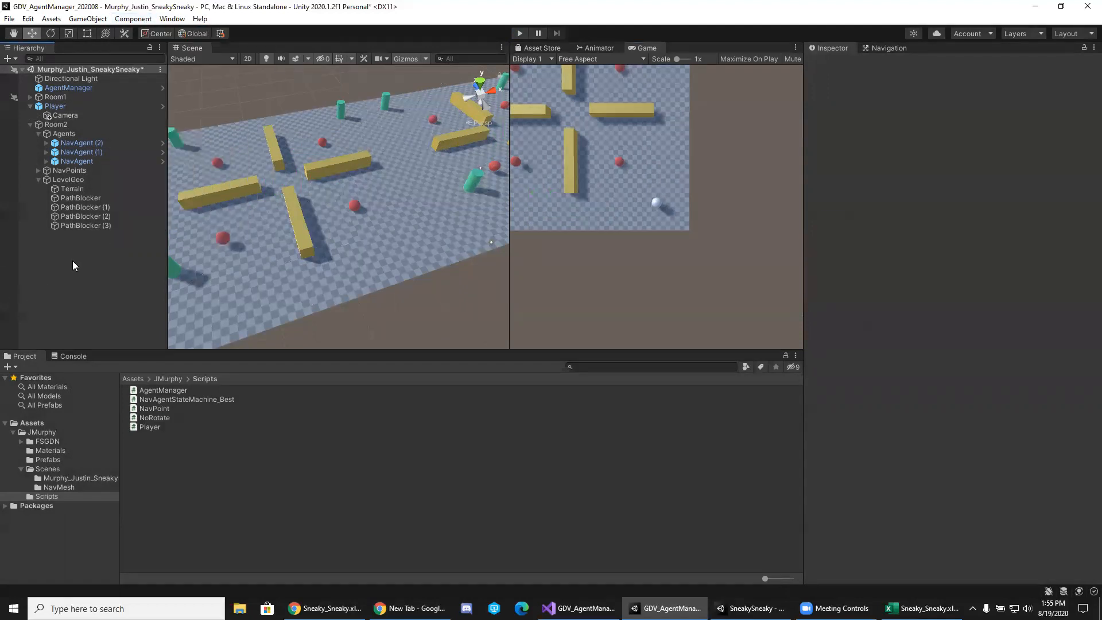
Create a 3D Sphere at the root of the scene hierarchy and name it ClickFeedback.
right_click(72, 260)
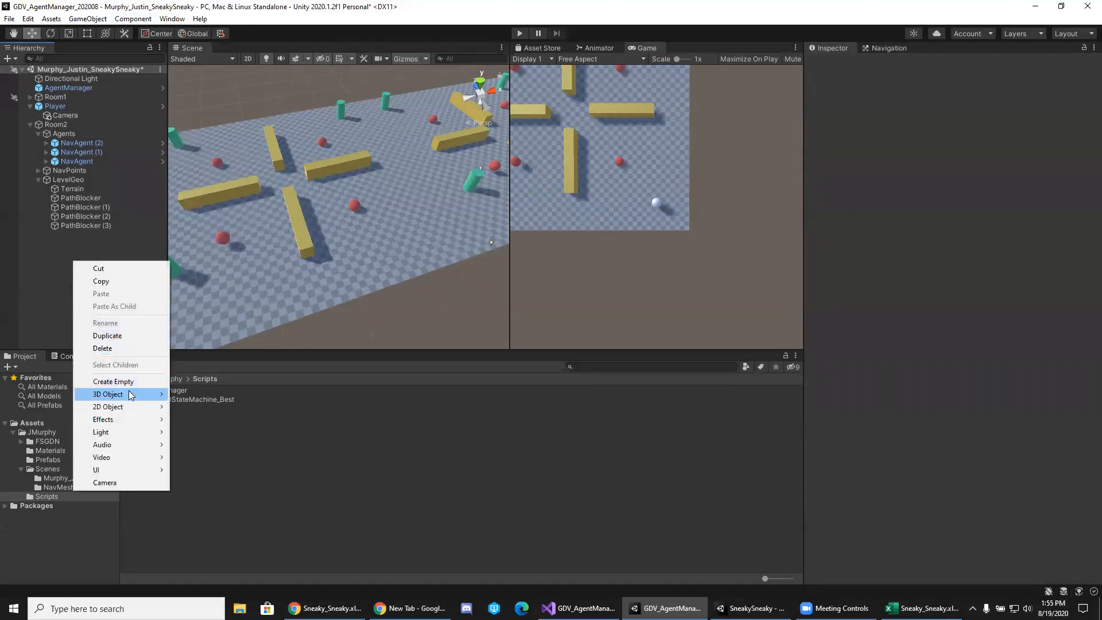
mouse_move(129, 391)
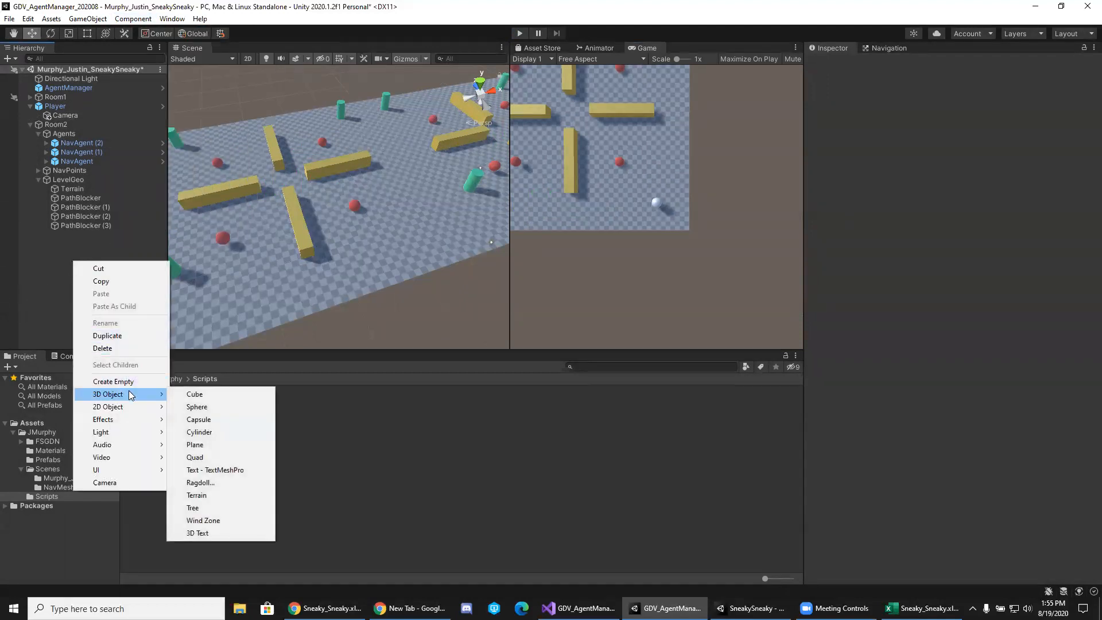
left_click(217, 408)
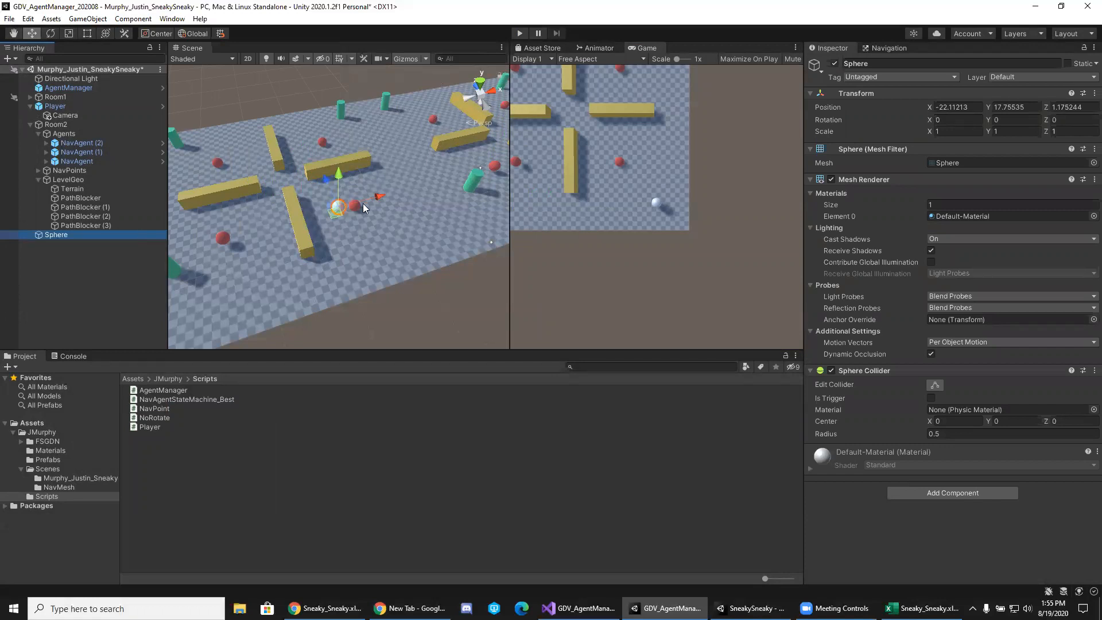
left_click(52, 236)
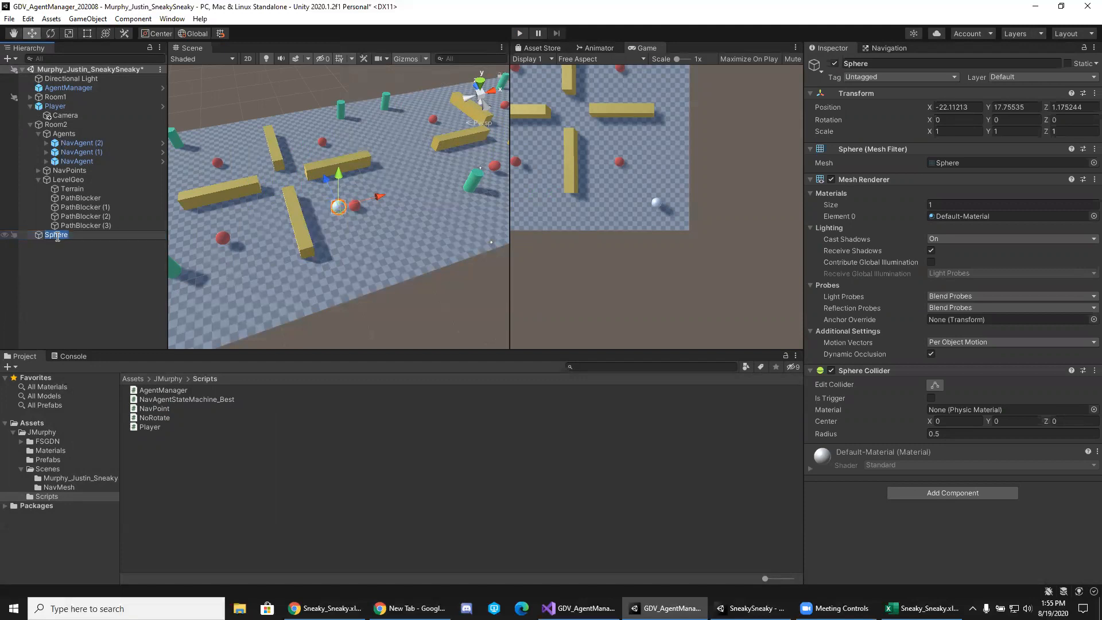
type("ClickFeedback")
key("Return")
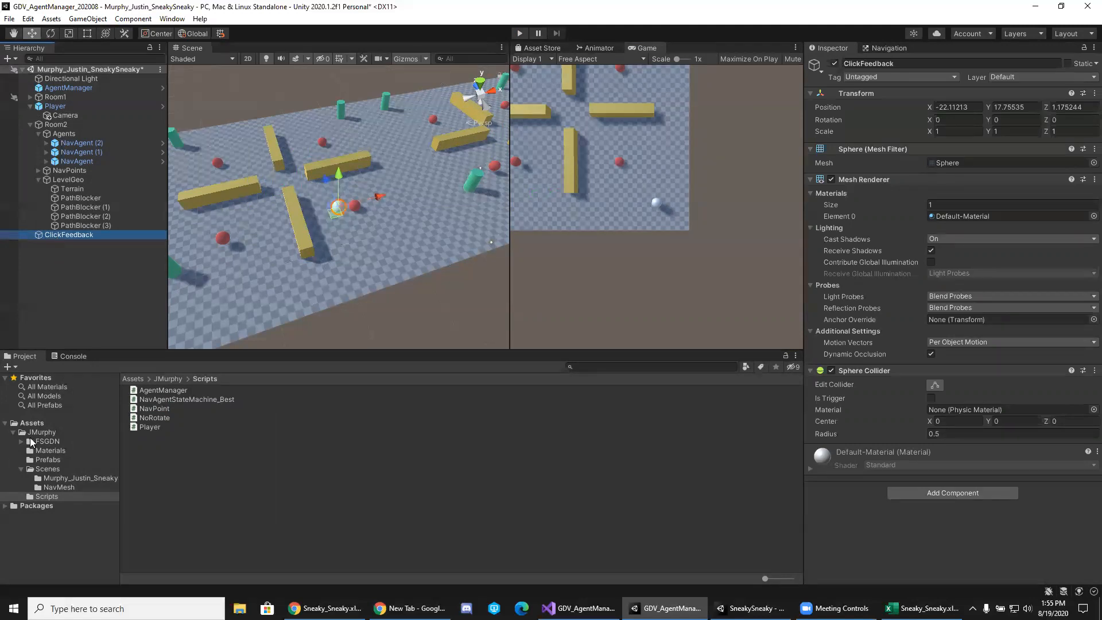
Create a new material in the JMurphy Materials folder and set its albedo colour to light blue, 00D4FF.
left_click(49, 451)
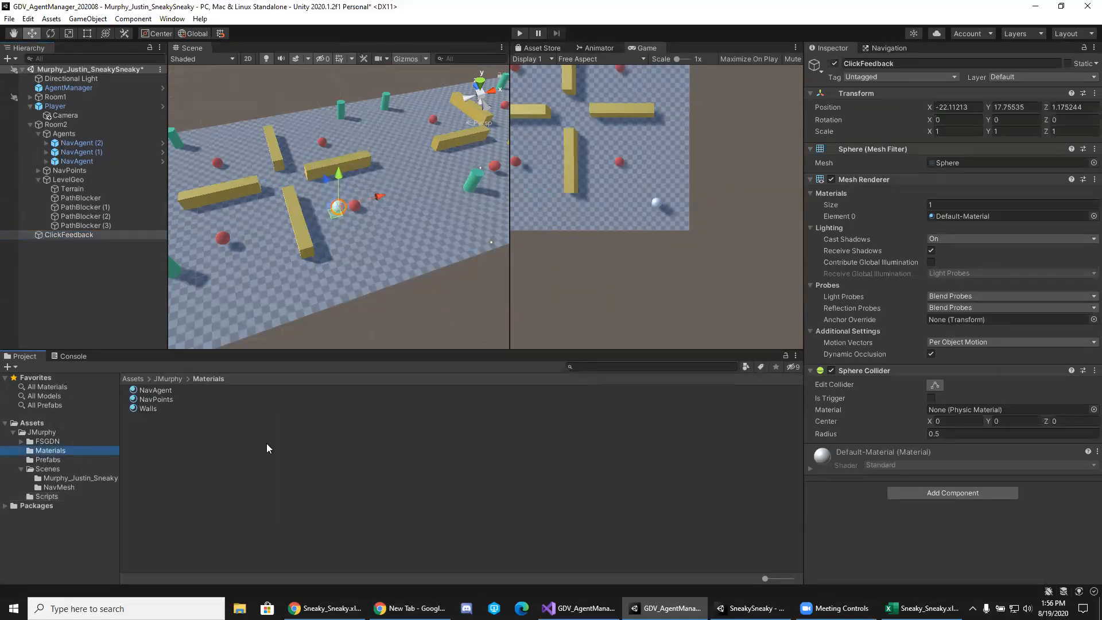
right_click(158, 437)
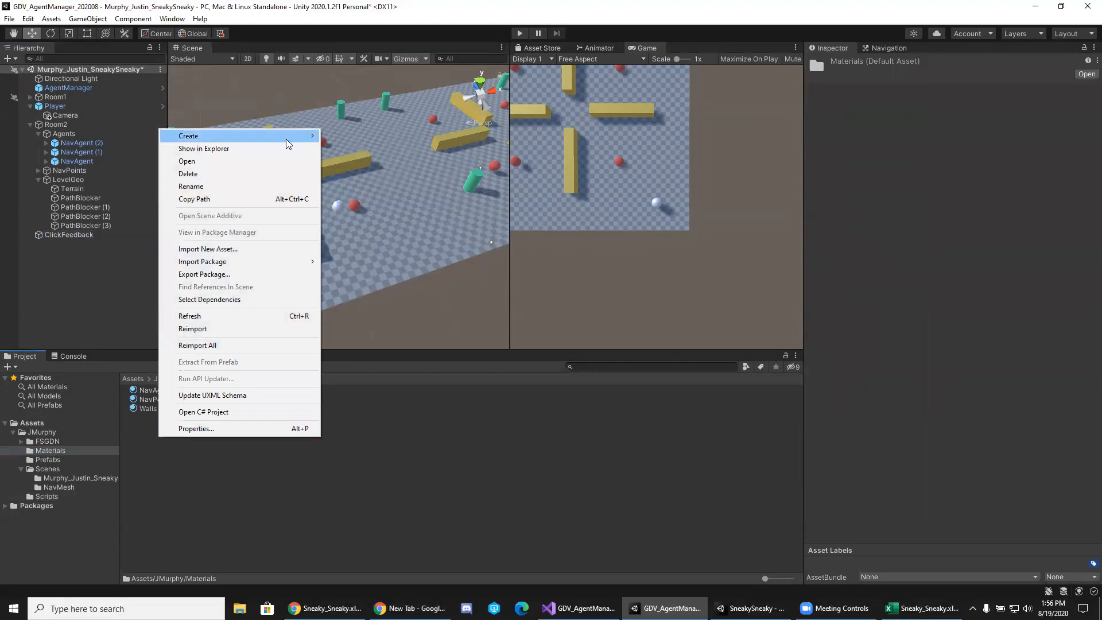
mouse_move(288, 143)
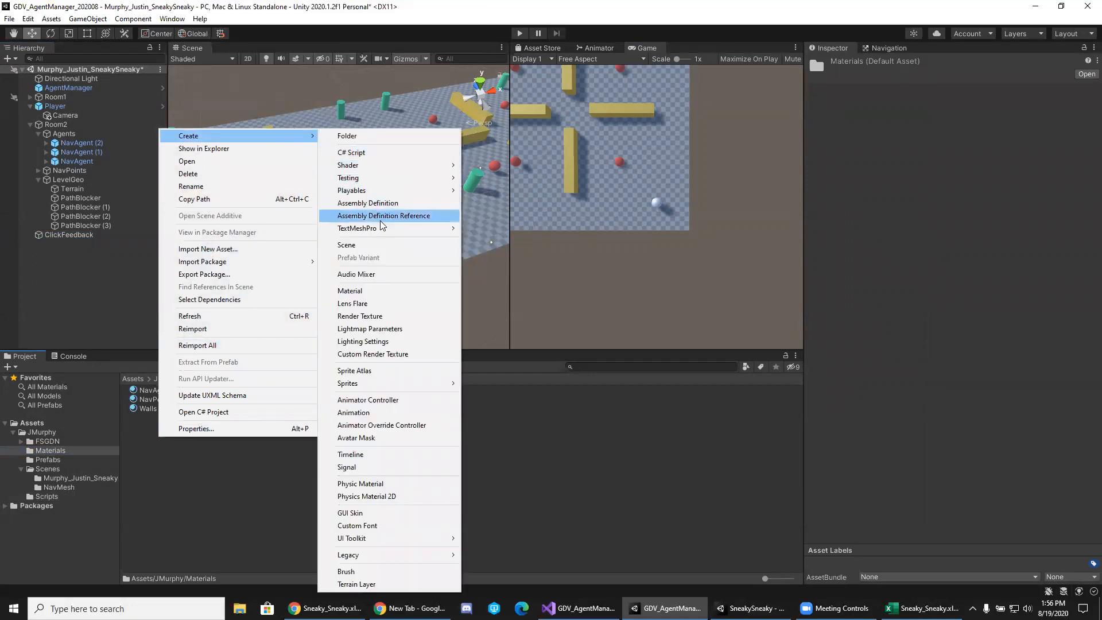
left_click(350, 291)
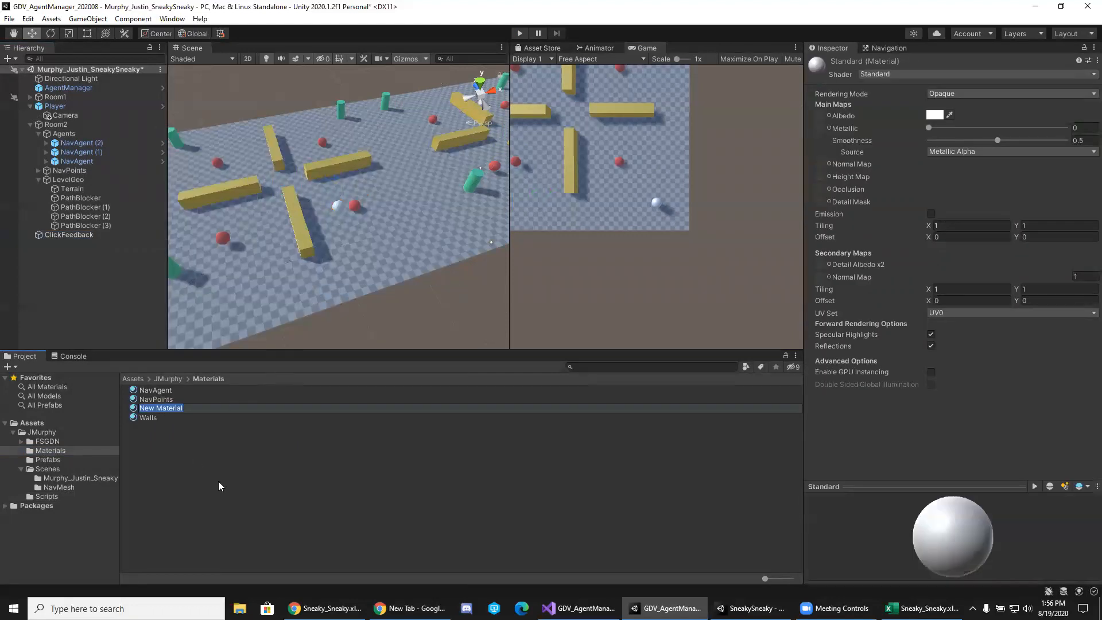
left_click(931, 119)
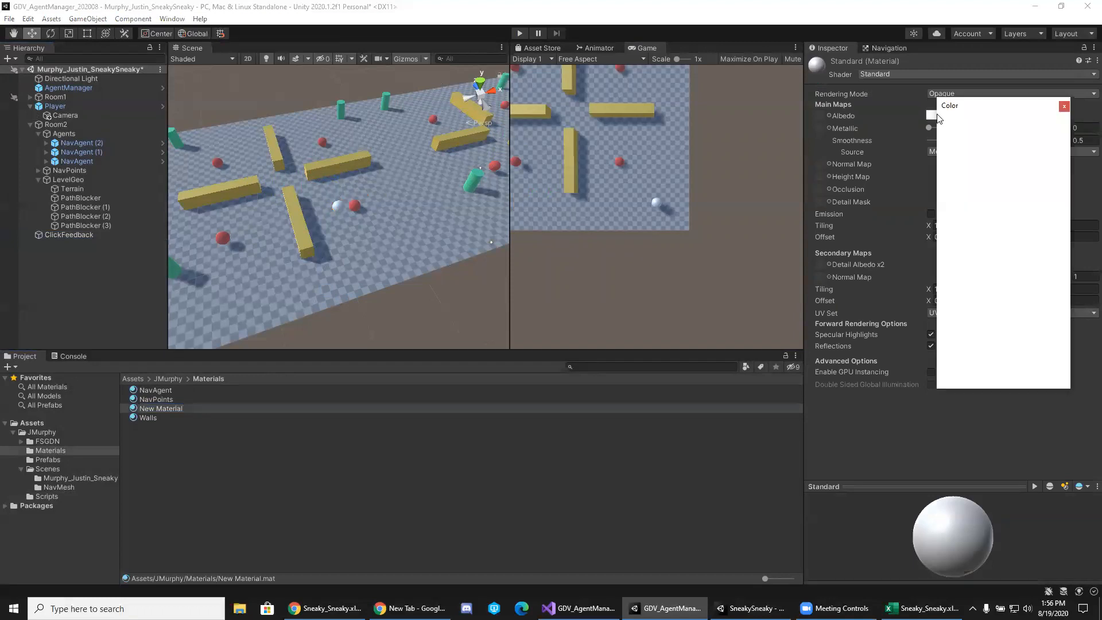
left_click_drag(970, 249, 937, 217)
left_click_drag(1043, 189, 1044, 178)
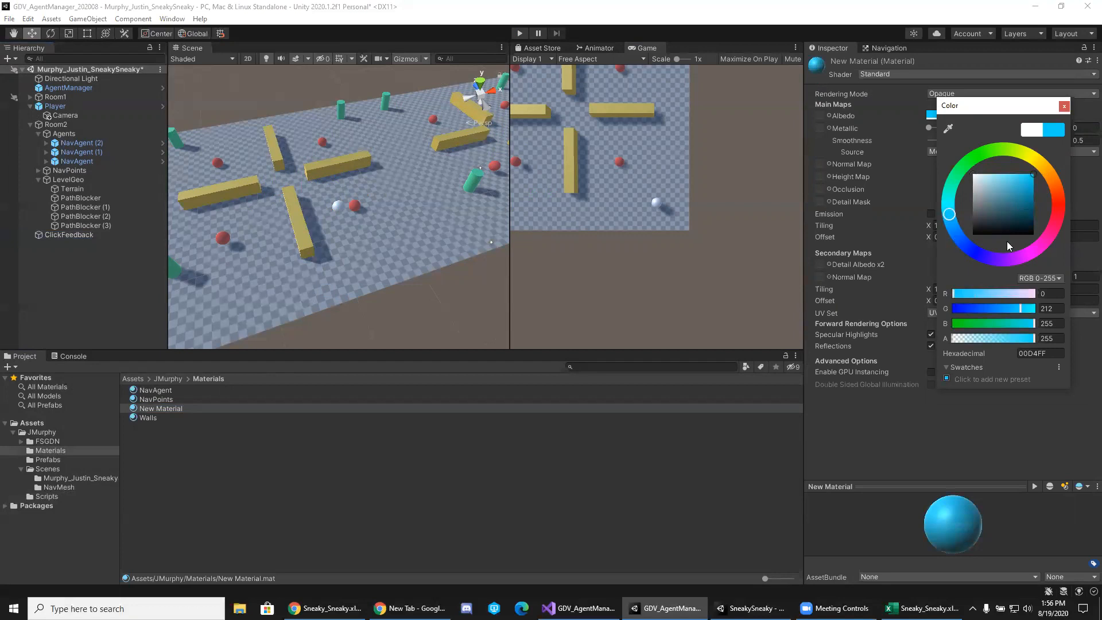
left_click(1065, 105)
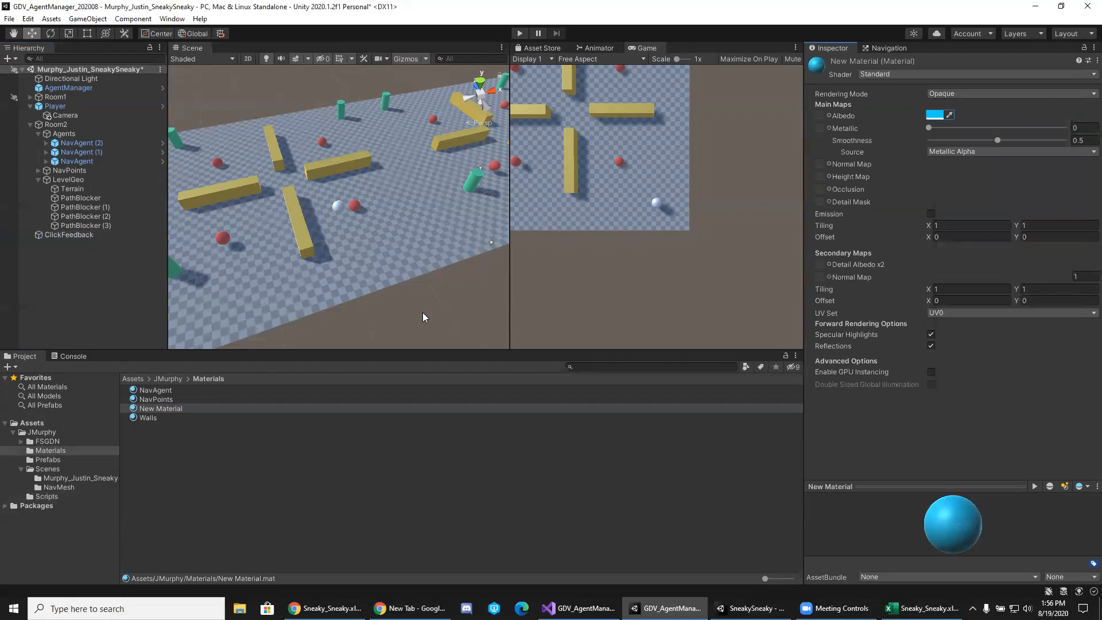
Rename the new light-blue material Click and apply it to the ClickFeedback sphere.
left_click(170, 410)
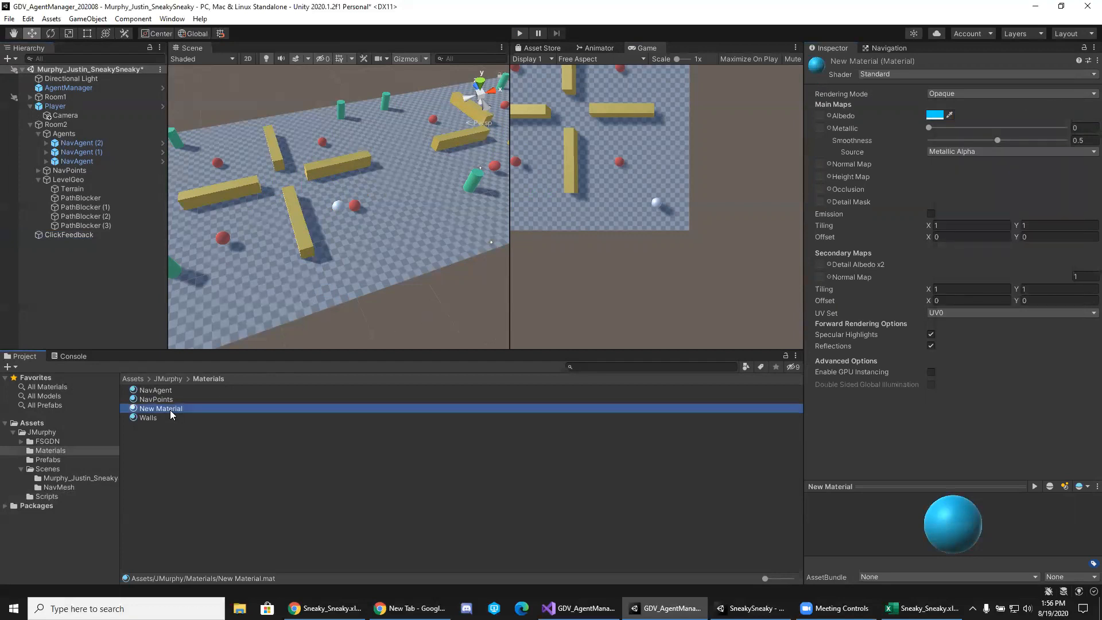
type("C")
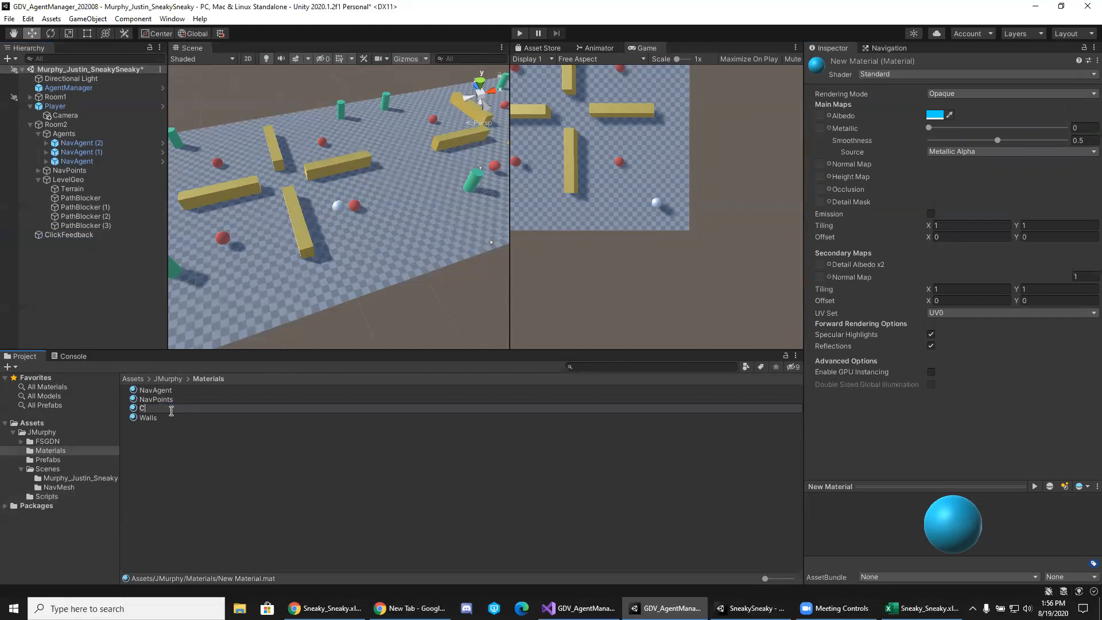
type("lick")
key("Return")
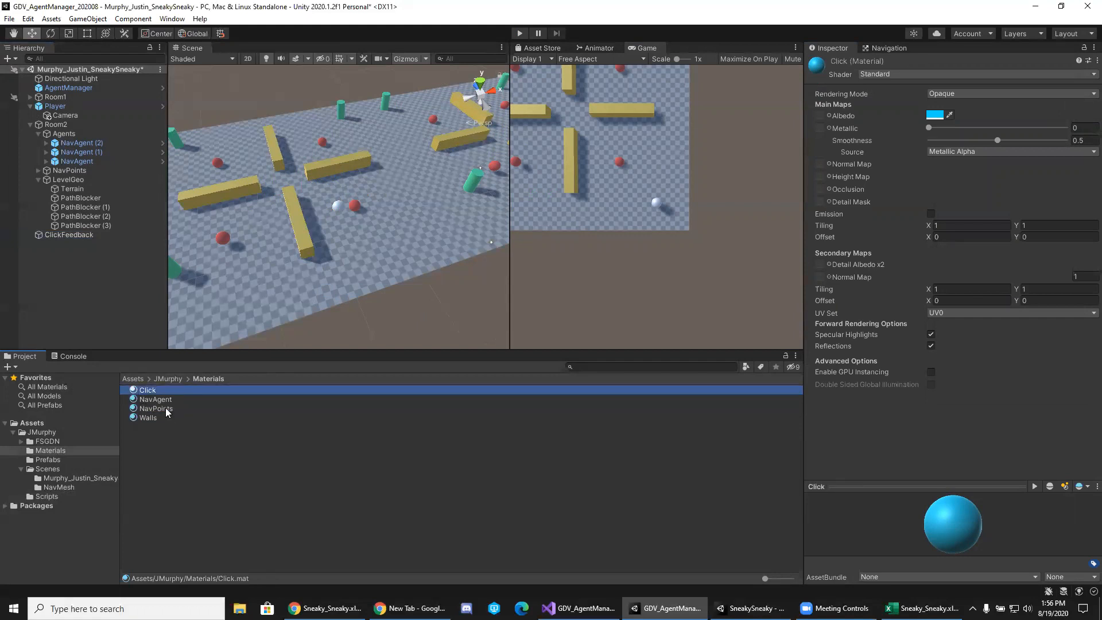
left_click_drag(151, 393, 69, 234)
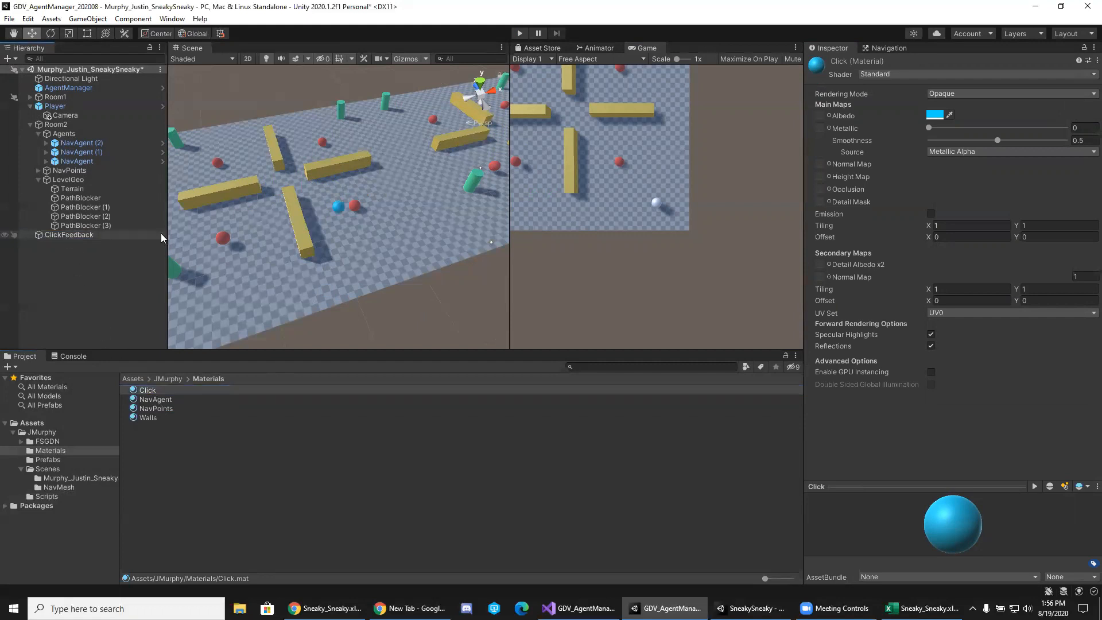
Move the ClickFeedback sphere across the floor to about X -14.5, Y 16.52, Z -1.37.
left_click(339, 208)
left_click_drag(344, 218, 445, 228)
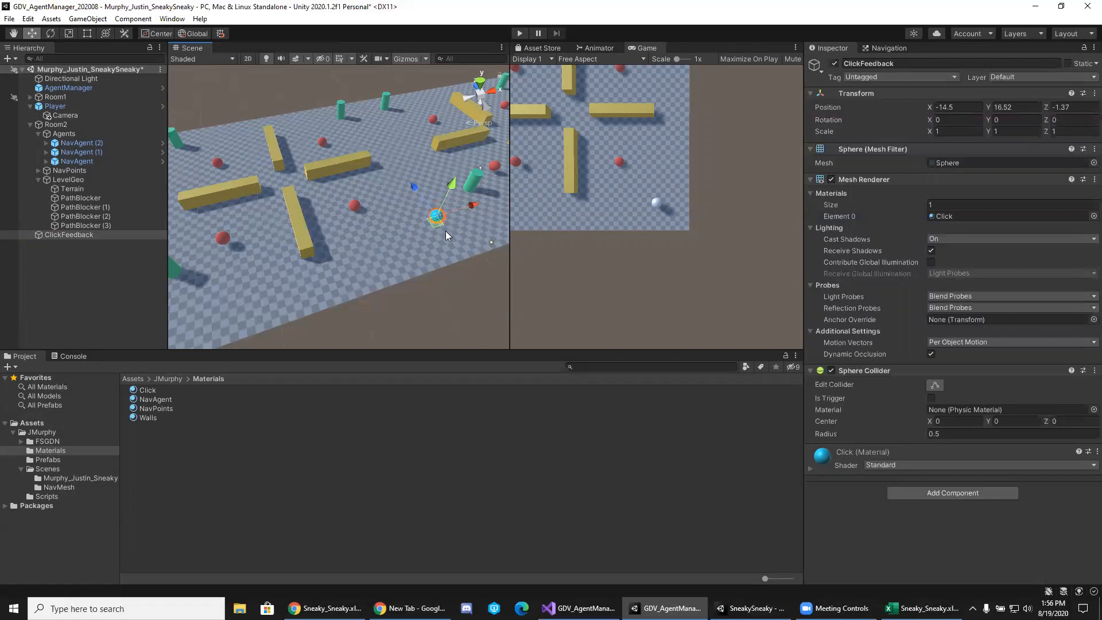
Remove the Sphere Collider component from the ClickFeedback sphere.
left_click(857, 373)
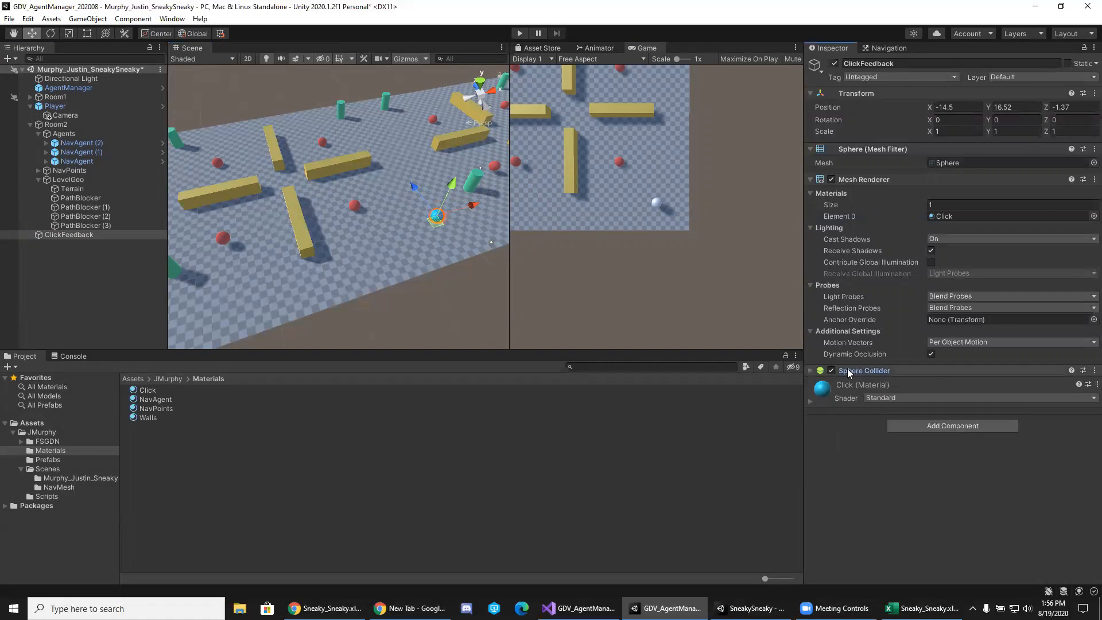
left_click(849, 374)
right_click(1085, 377)
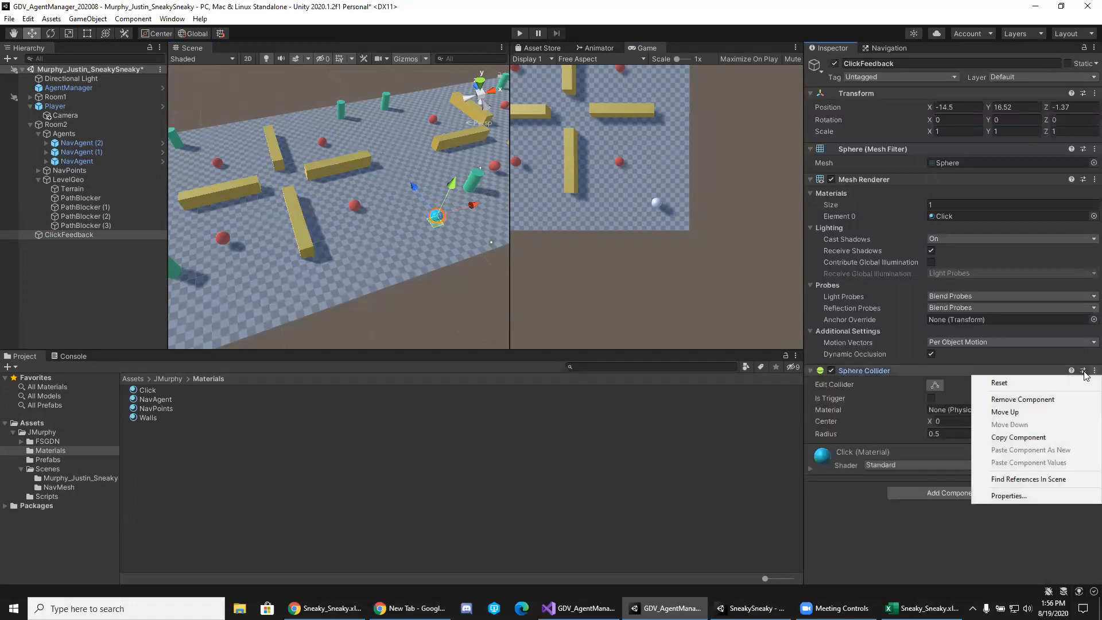
left_click(1052, 401)
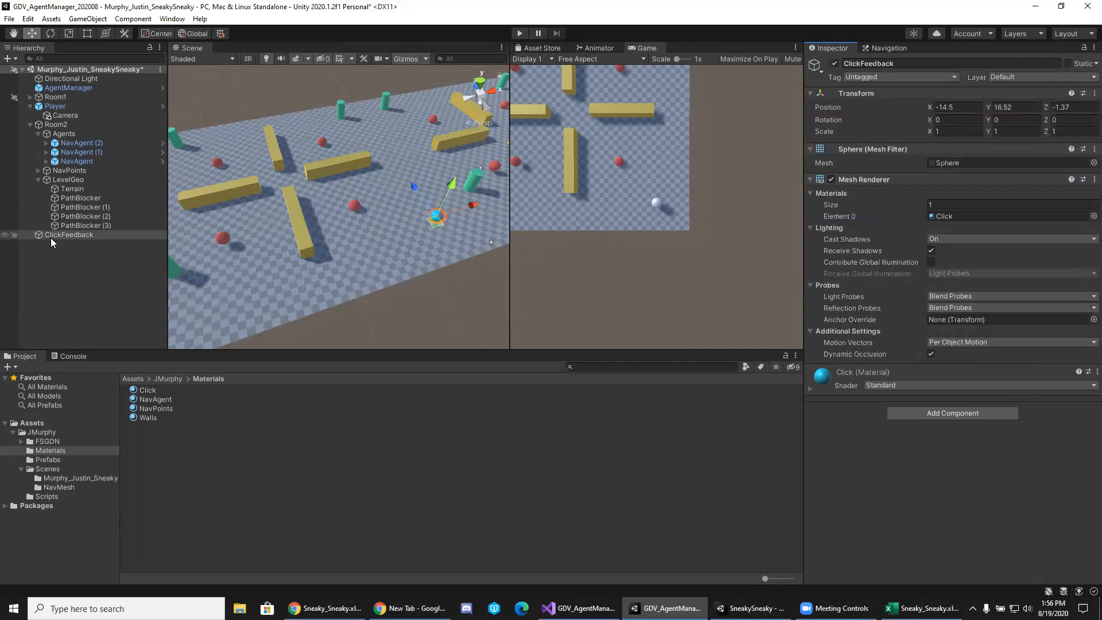
Turn the ClickFeedback sphere into a prefab stored in the Prefabs folder.
mouse_move(50, 234)
left_mouse_down()
mouse_move(209, 403)
mouse_move(207, 456)
mouse_move(145, 406)
mouse_move(67, 235)
left_mouse_up()
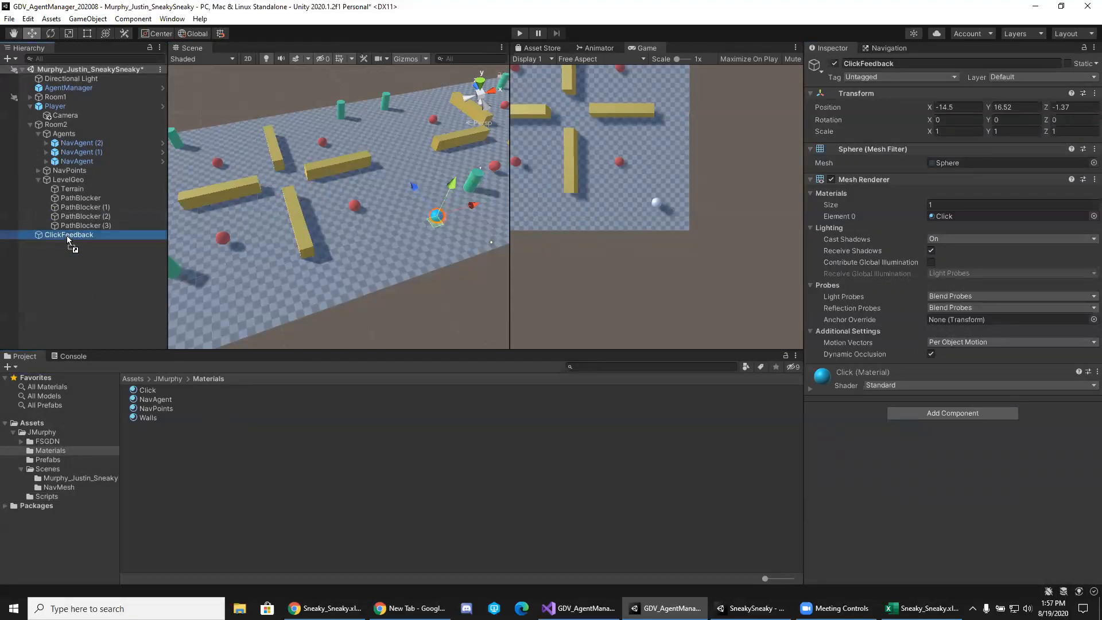
left_click(48, 460)
left_click_drag(61, 236, 218, 462)
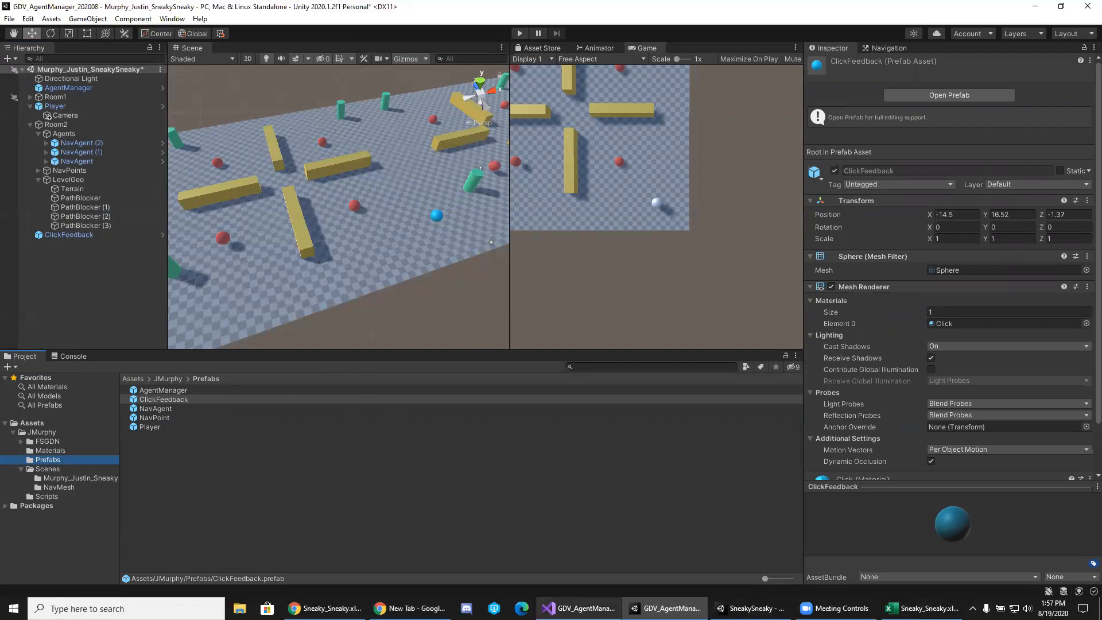
Switch to Visual Studio and, in Player.cs, add a [SerializeField] attribute on its own line below the nav declaration.
left_click(578, 608)
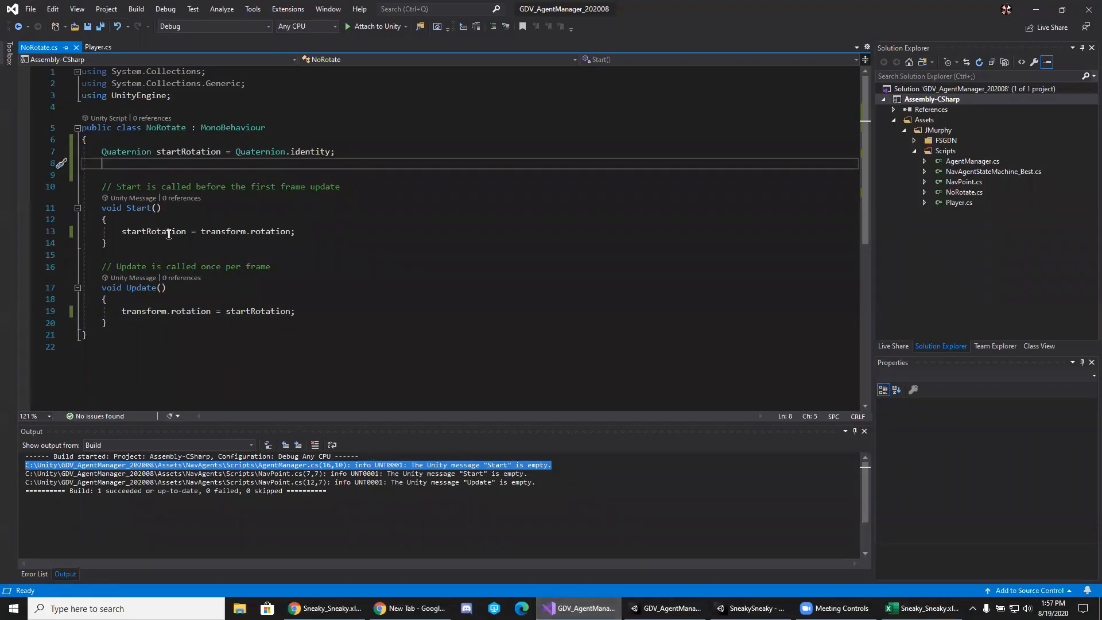
left_click(99, 46)
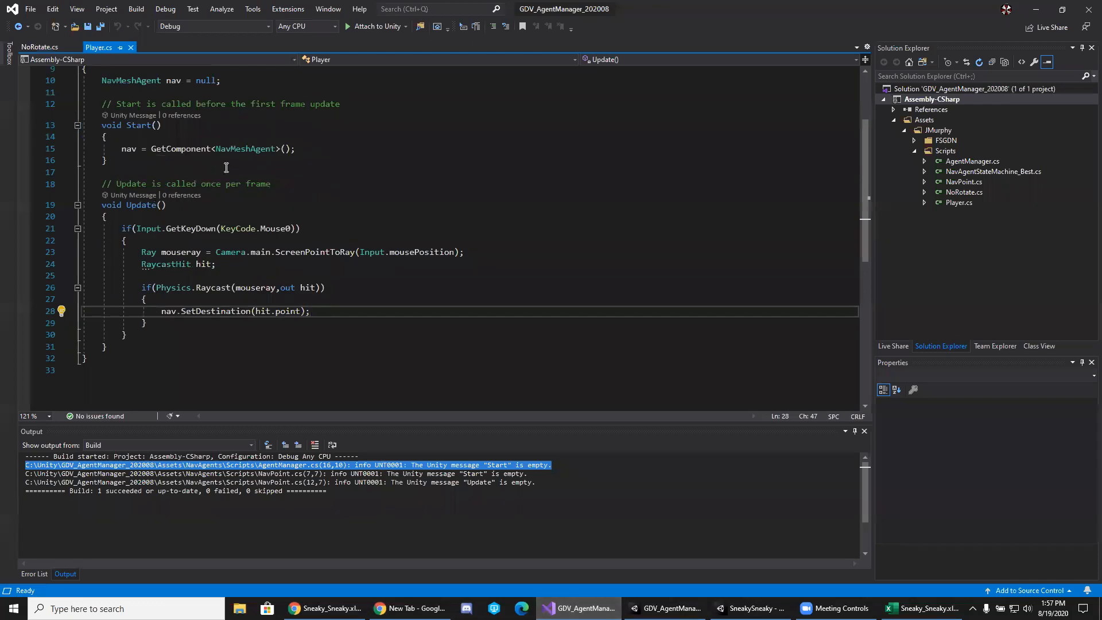
scroll(226, 167, "up", 3)
left_click(243, 188)
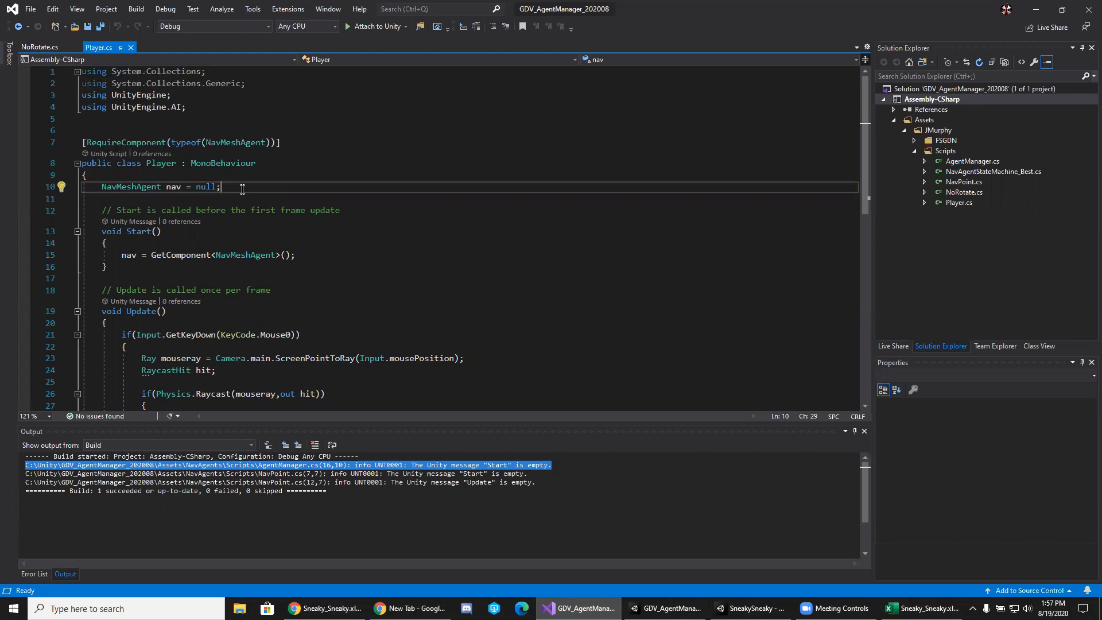
key("Return")
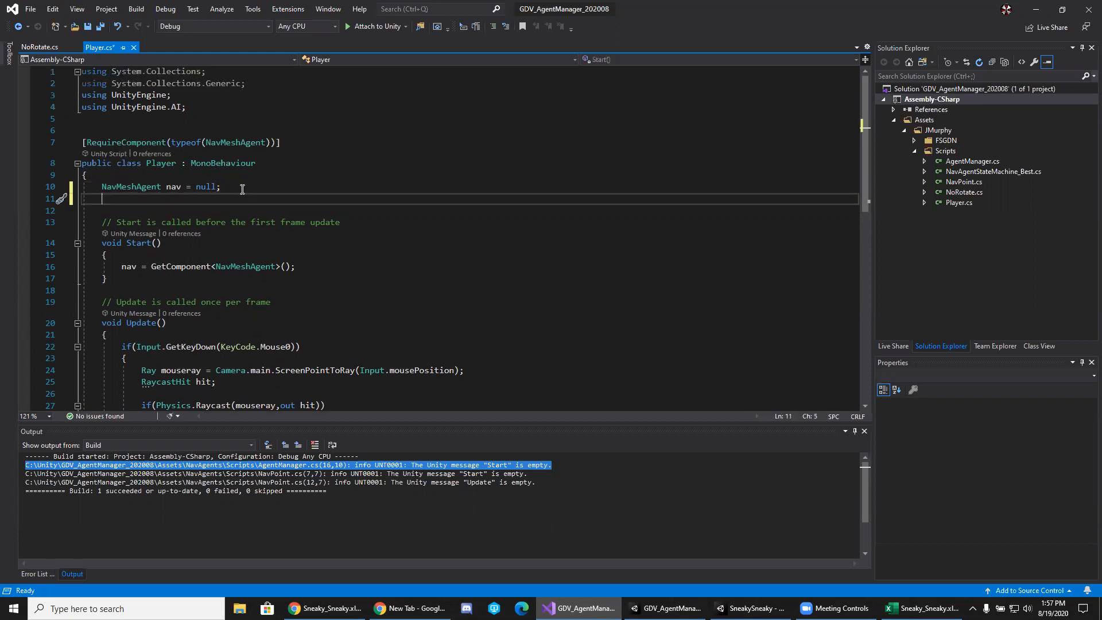
key("Return")
type("[")
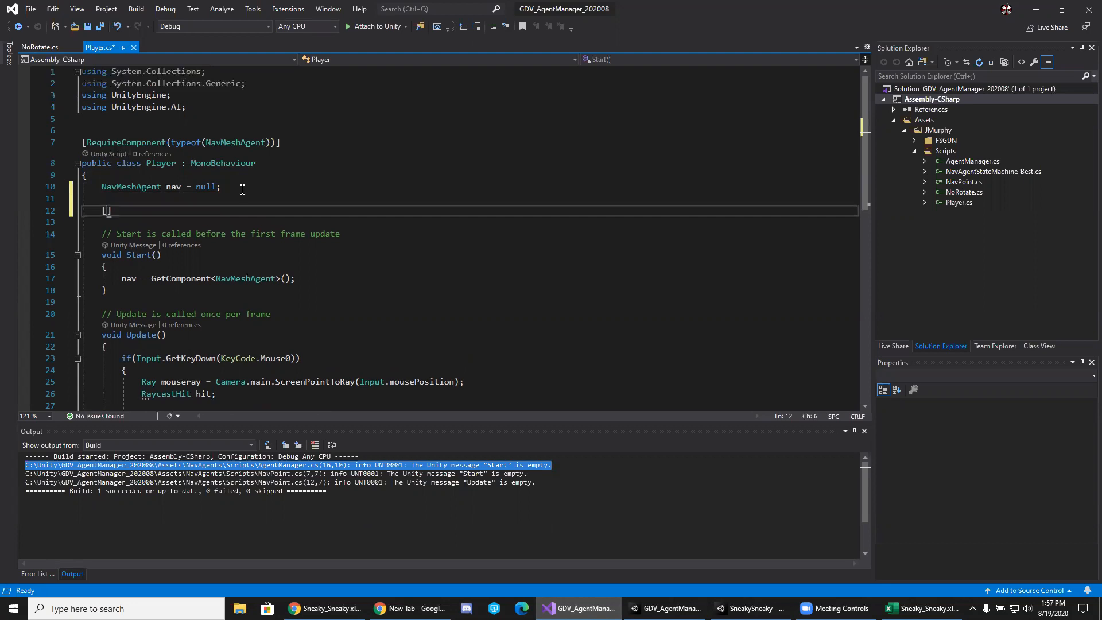
type("SerializeField")
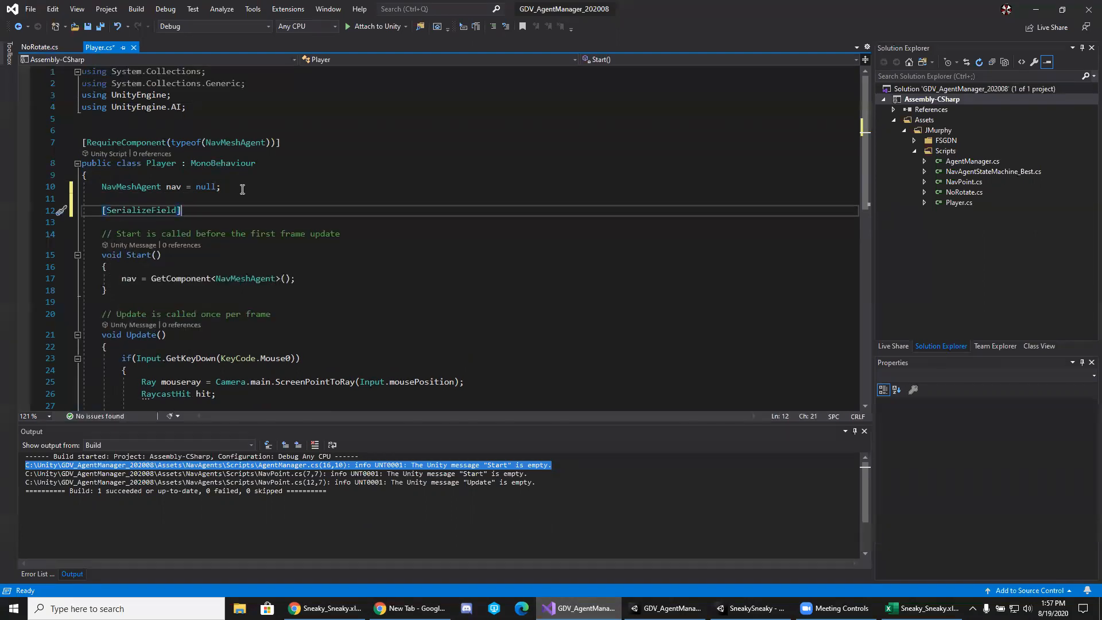
Declare GameObject objectToSpawn = null; under the [SerializeField] attribute and save the script.
key("Return")
type("GameObject")
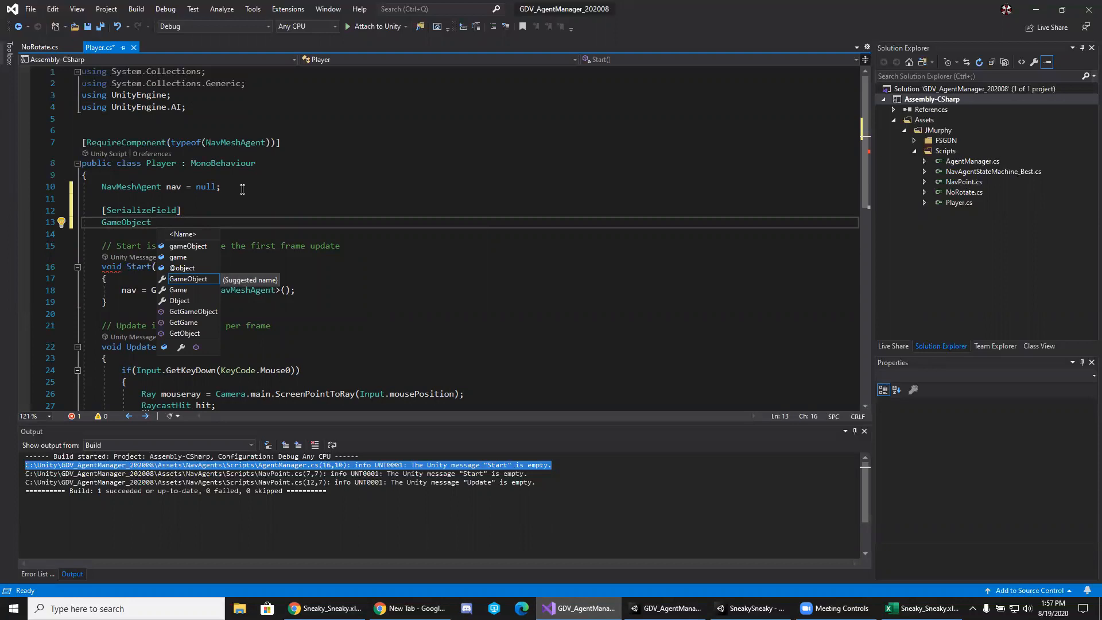
type(" obj")
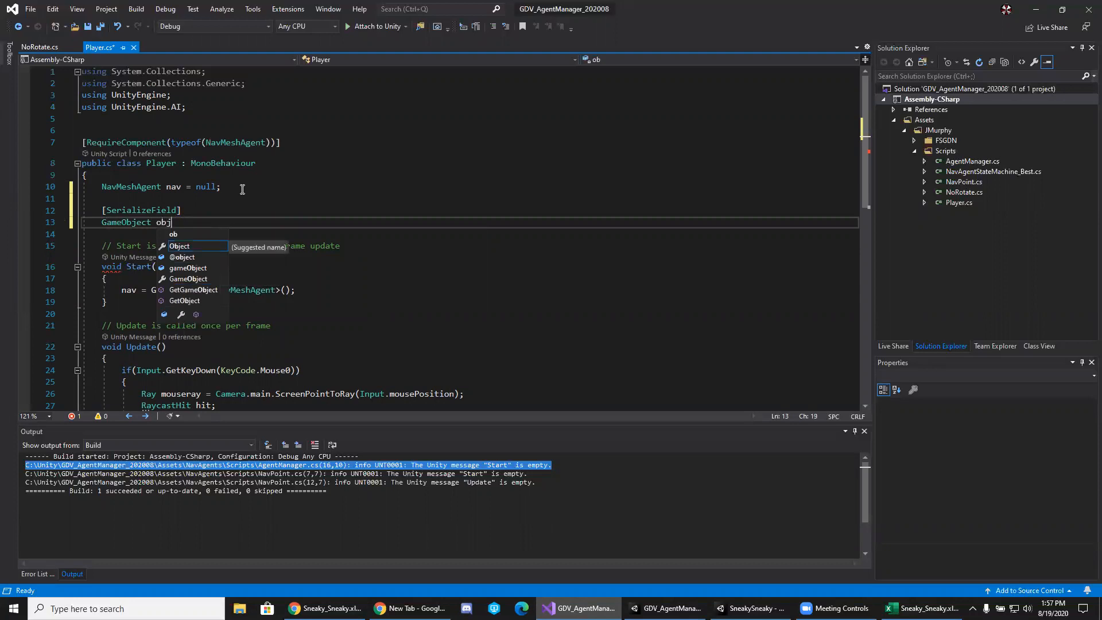
key("Escape")
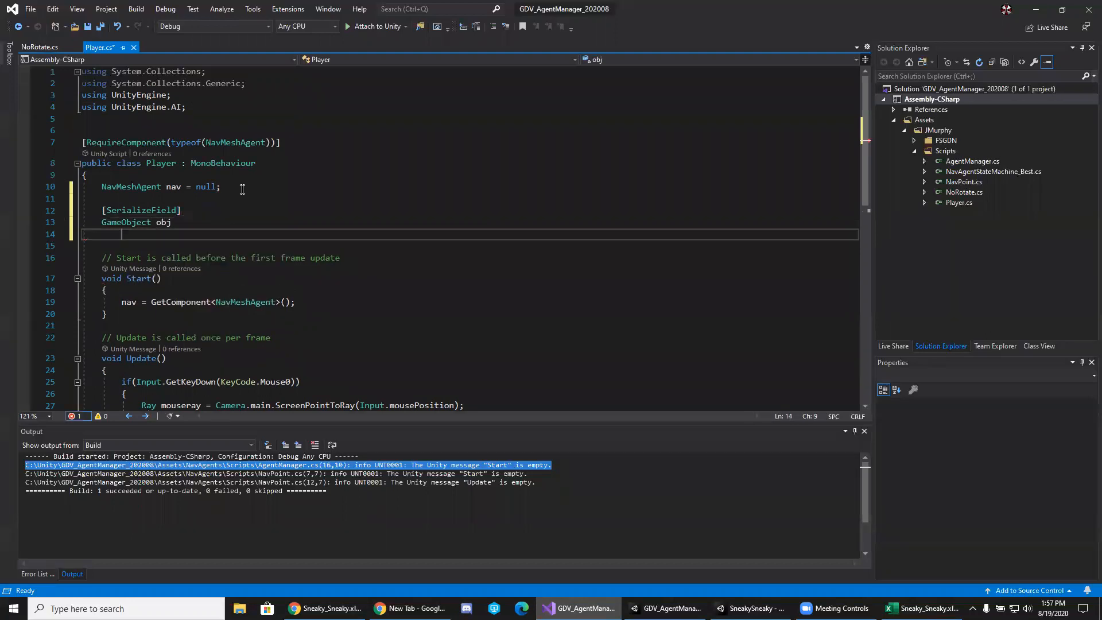
type("ec")
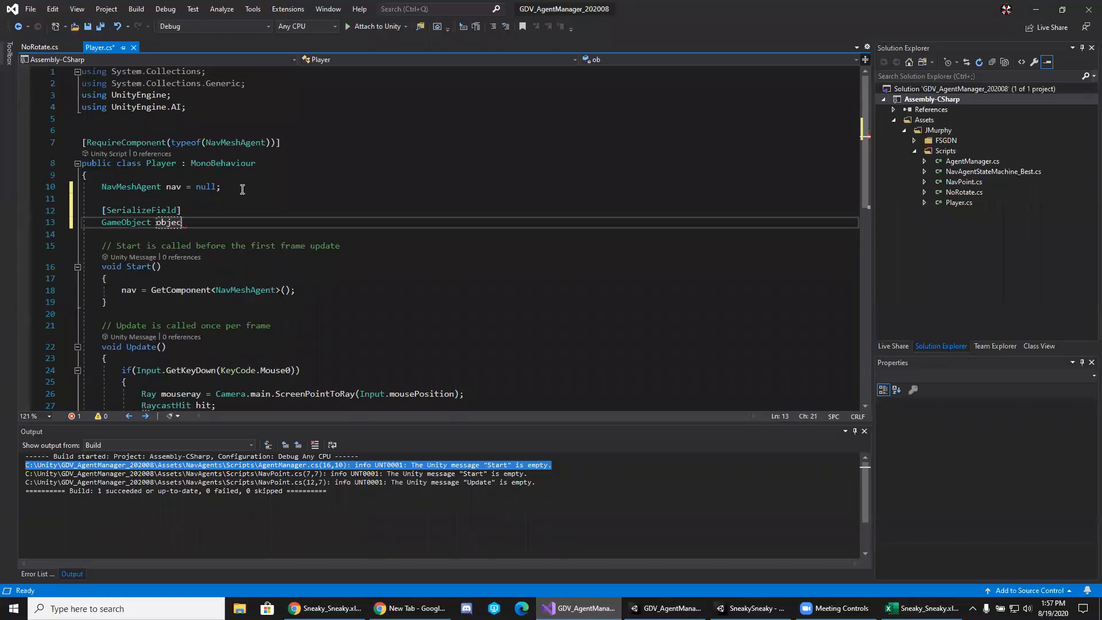
type("tToSpawn")
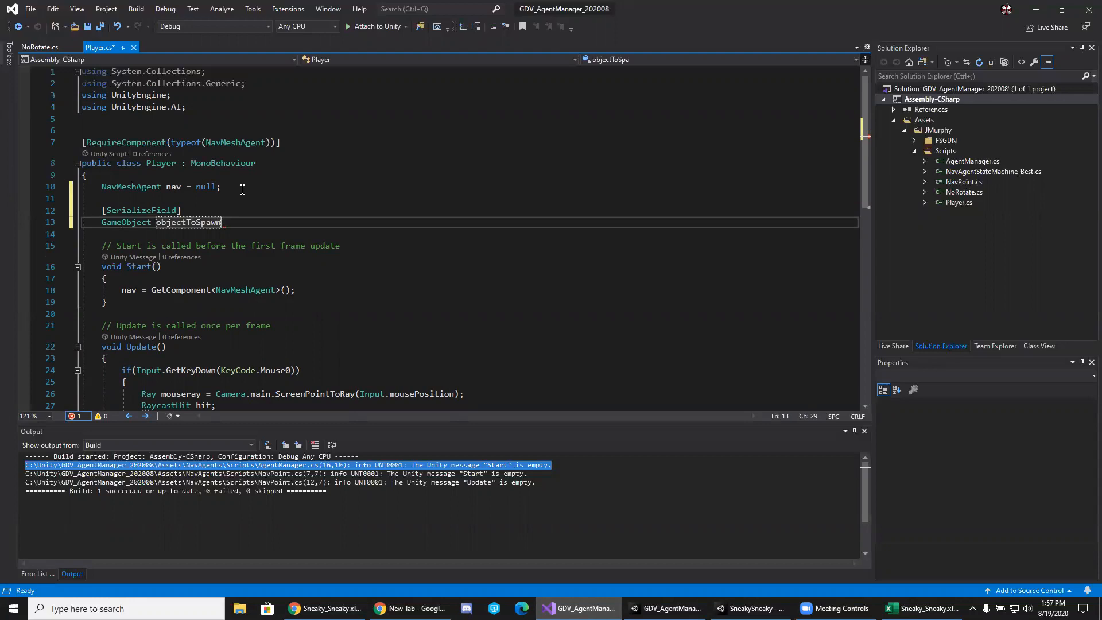
type(" = null;")
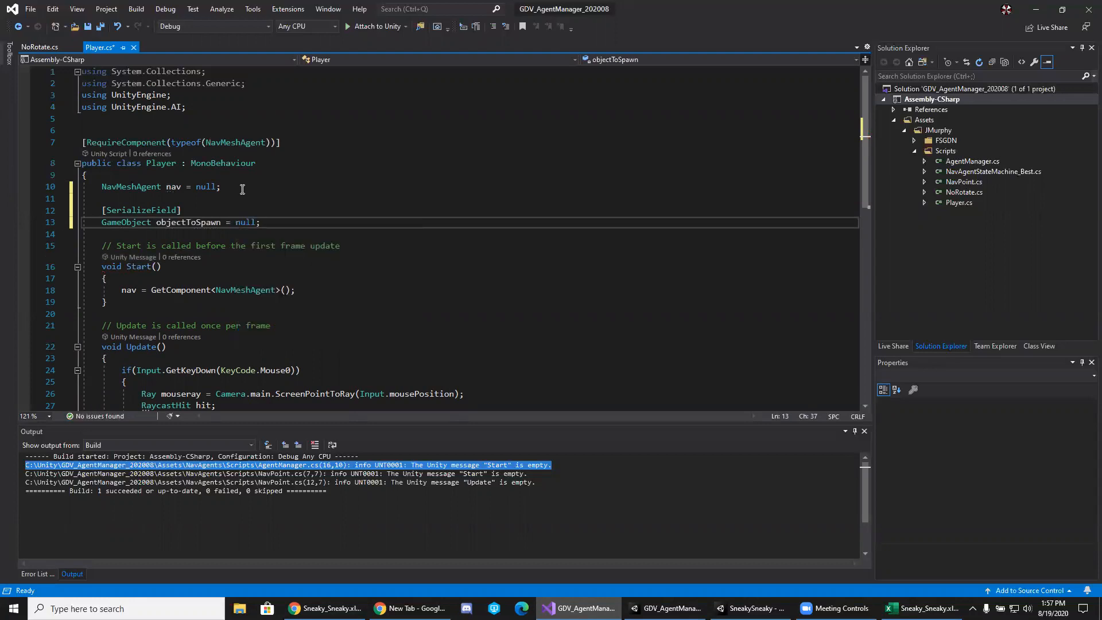
left_click(226, 234)
left_click(101, 30)
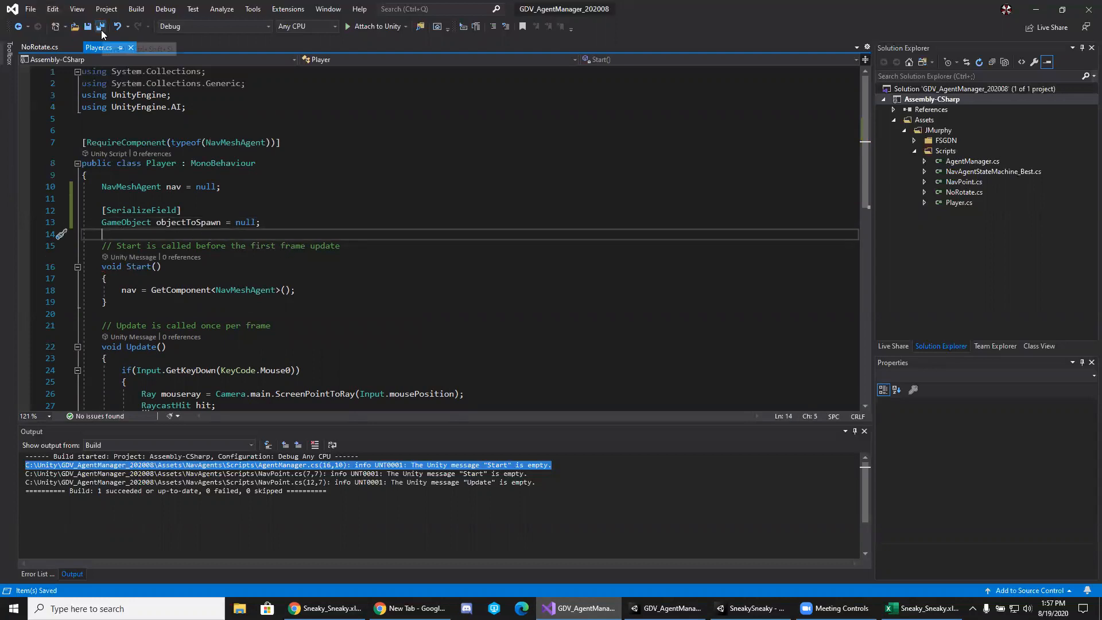
Below nav.SetDestination(hit.point), start an Instantiate call and bring up its overload with original, position and rotation parameters.
scroll(140, 294, "down", 3)
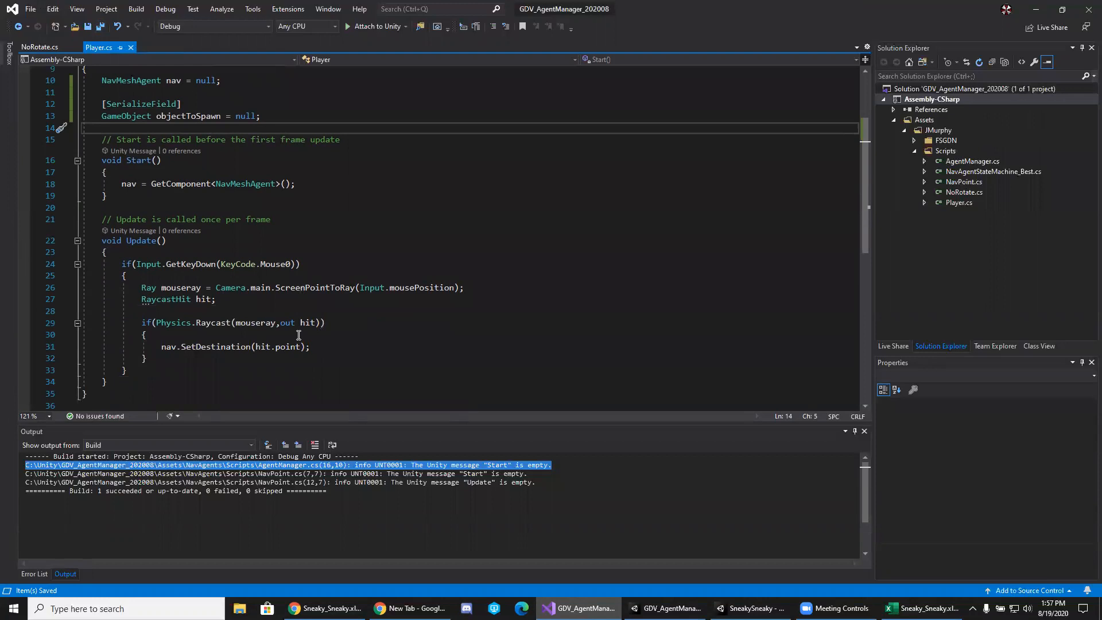
left_click(232, 345)
left_click(378, 345)
key("Return")
key("Return")
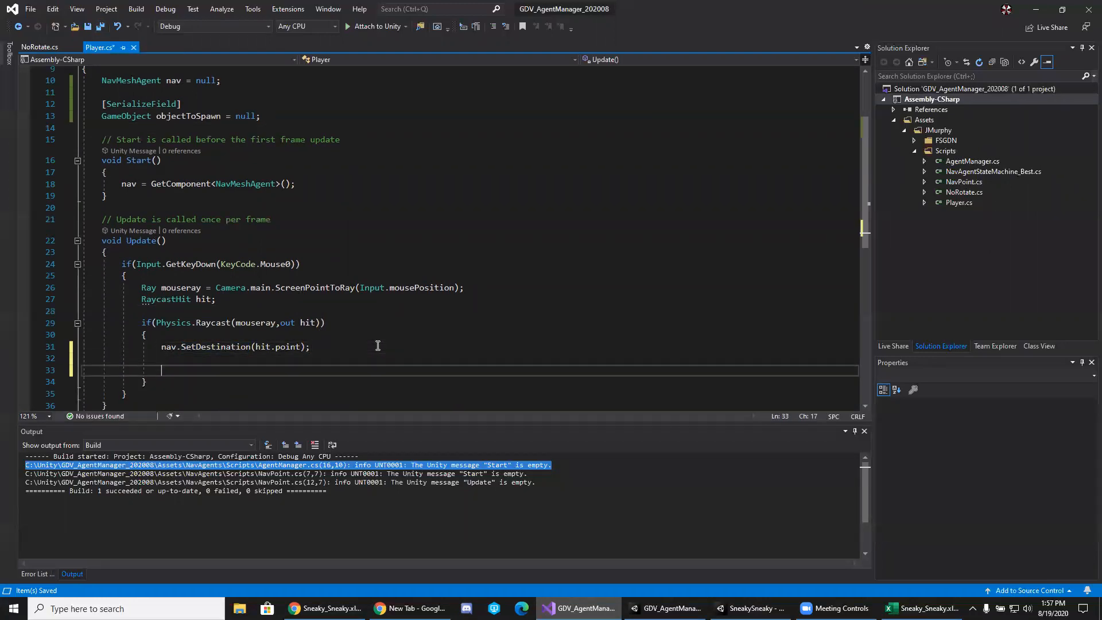
key("Up")
key("Down")
type("Inst")
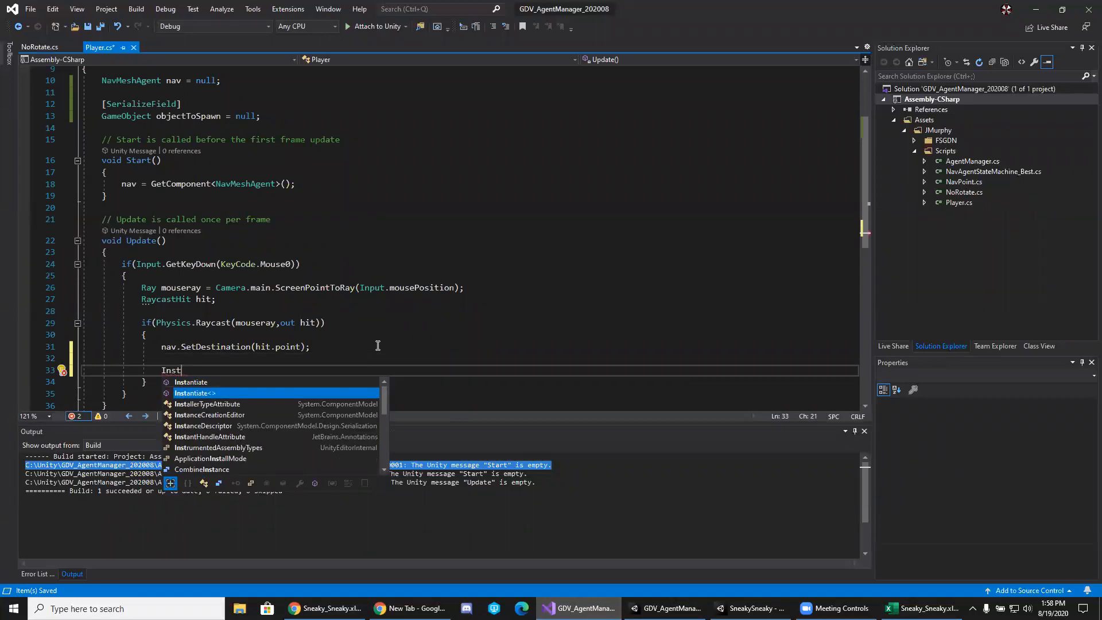
key("Tab")
type("(")
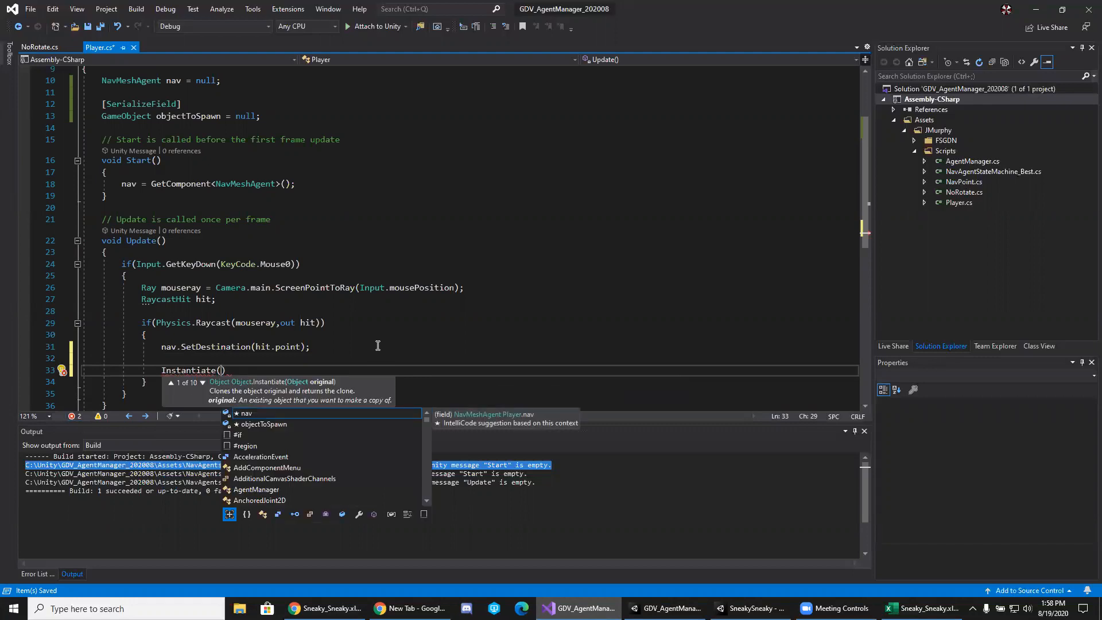
left_click(203, 382)
left_click(203, 382)
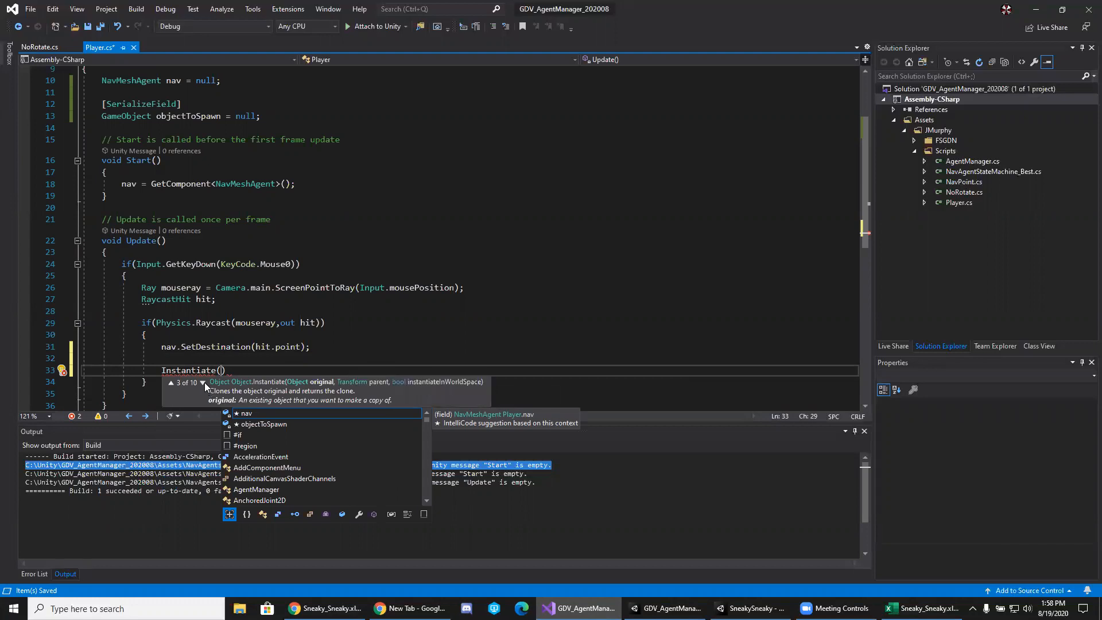
left_click(204, 383)
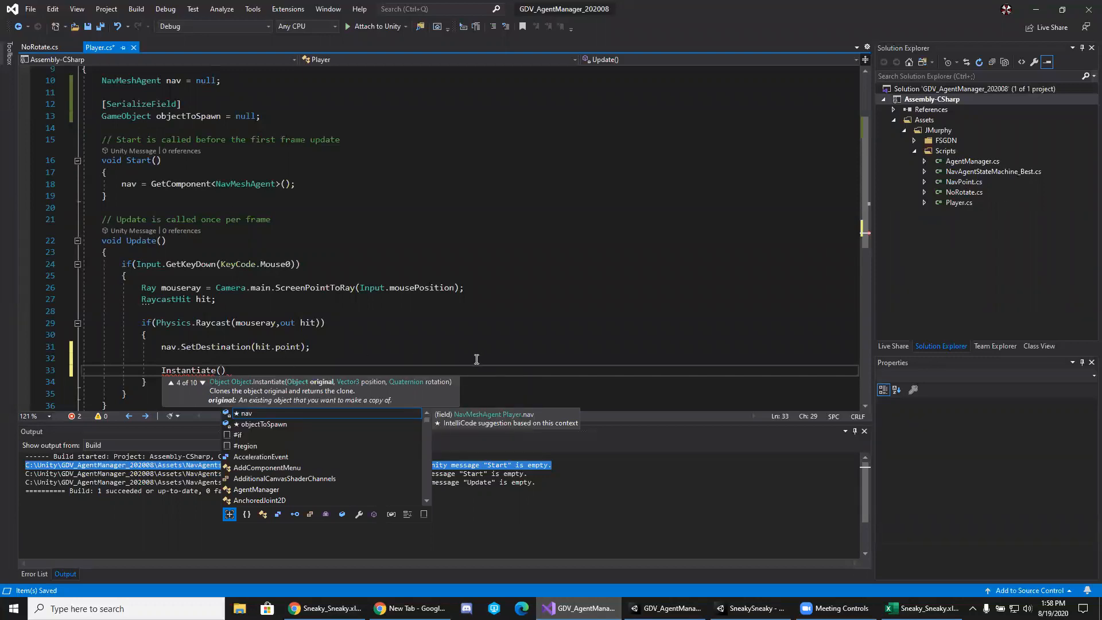
Pass objectToSpawn and hit.point as the first two arguments of the Instantiate call.
type("o")
type("be")
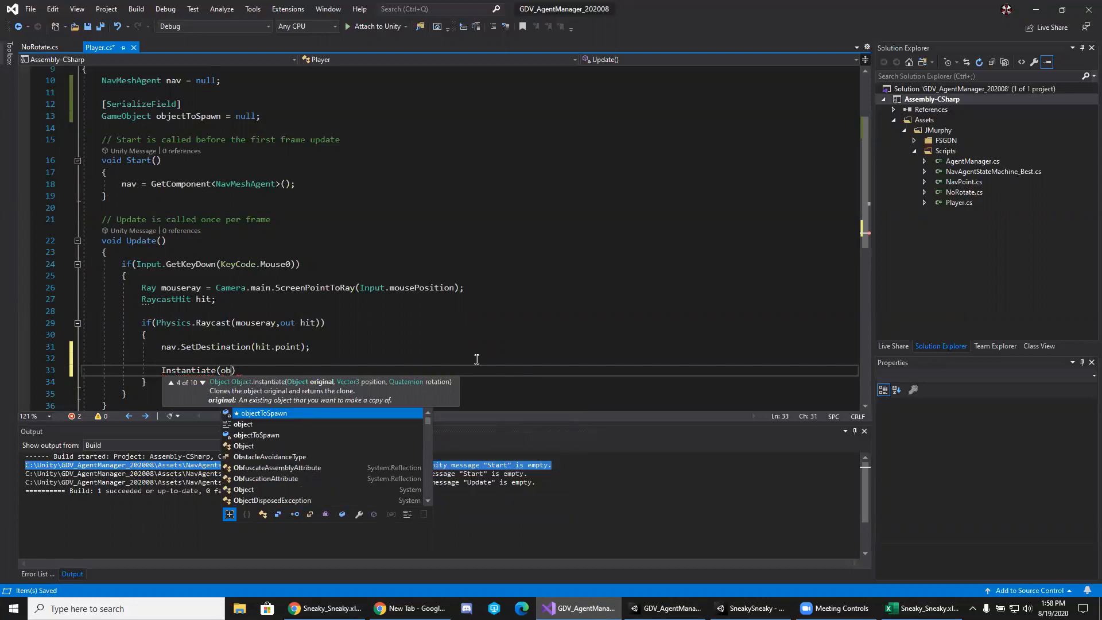
key("BackSpace")
type("j")
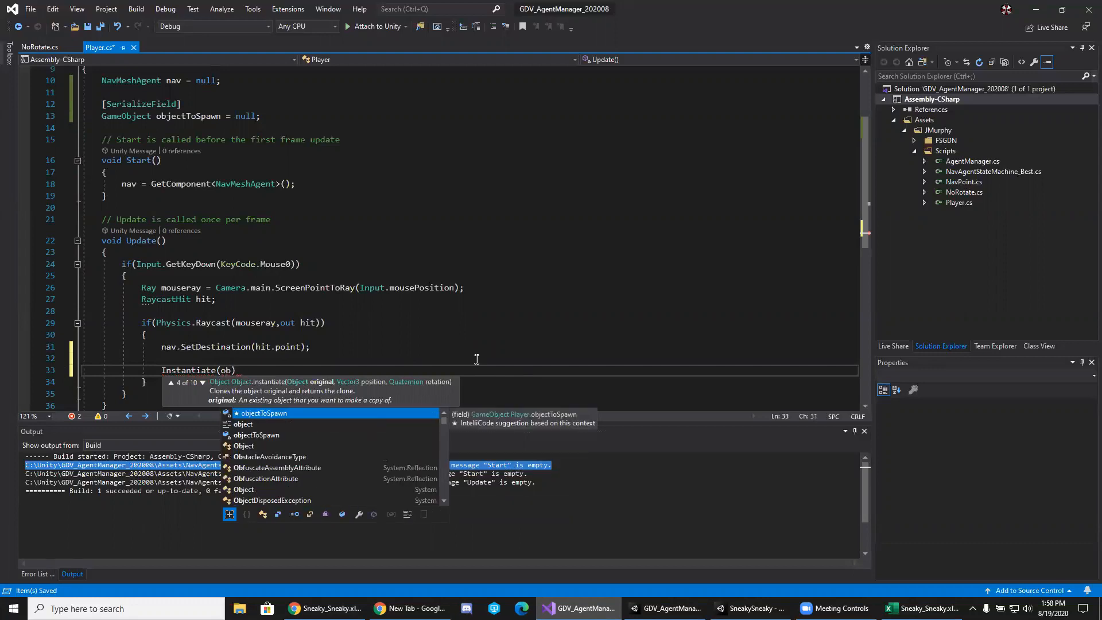
key("Tab")
type(", ")
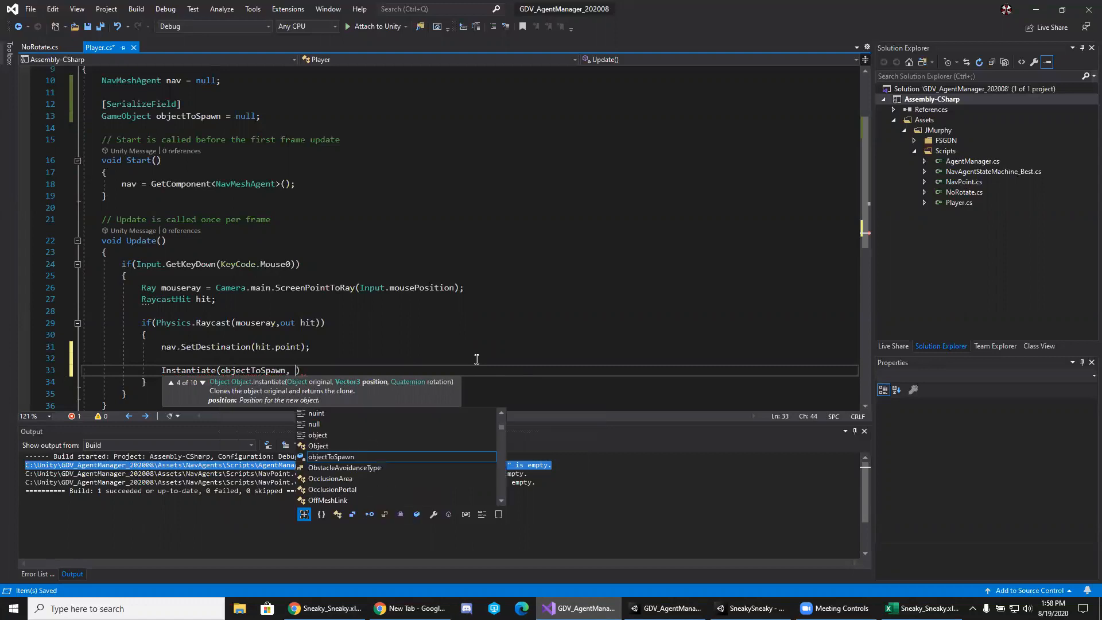
type("hit.")
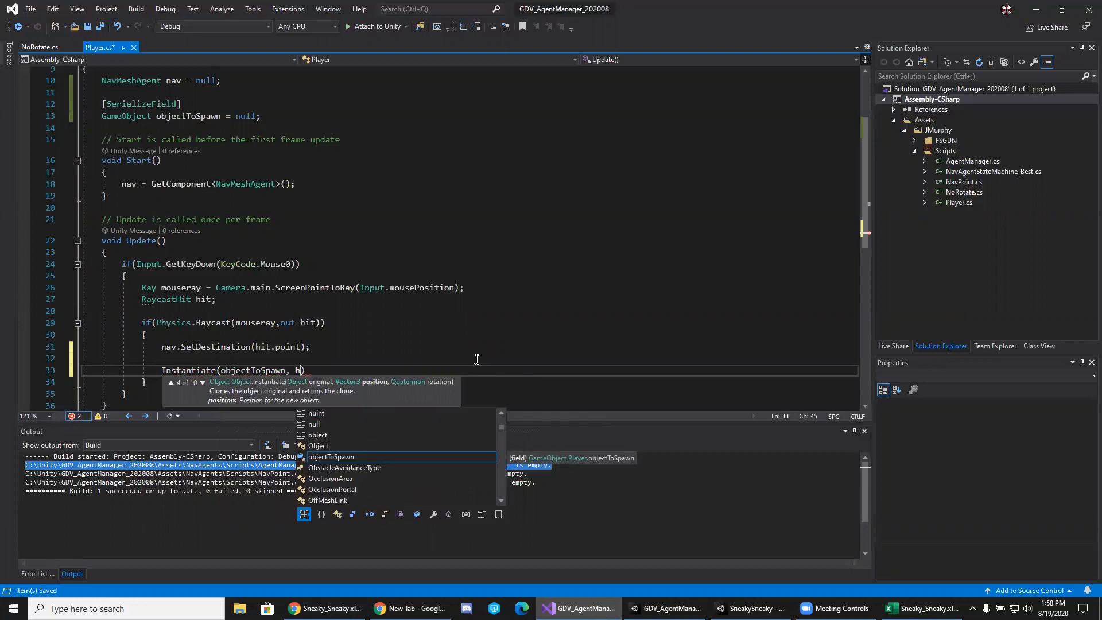
type("point")
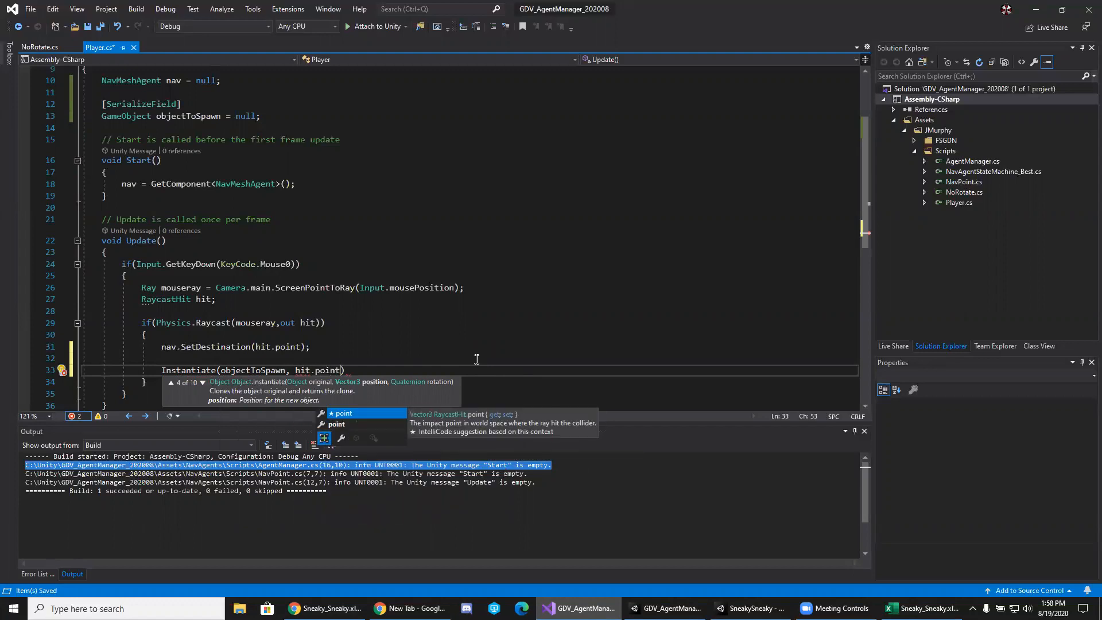
Complete the Instantiate call with Quaternion.identity as the rotation argument and save Player.cs.
type(", ")
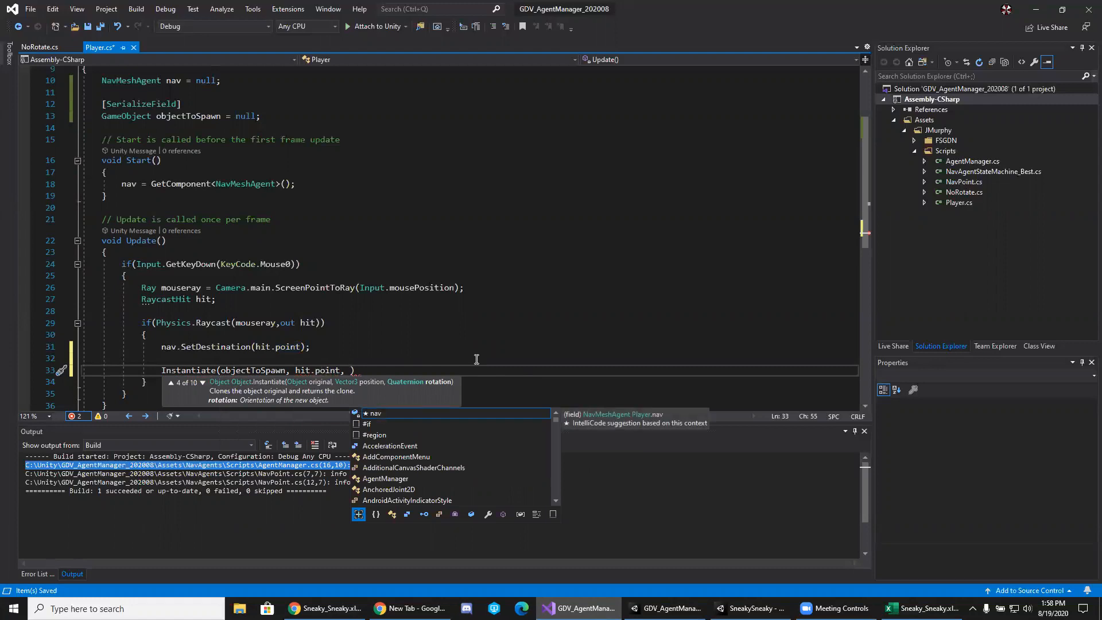
type("Q")
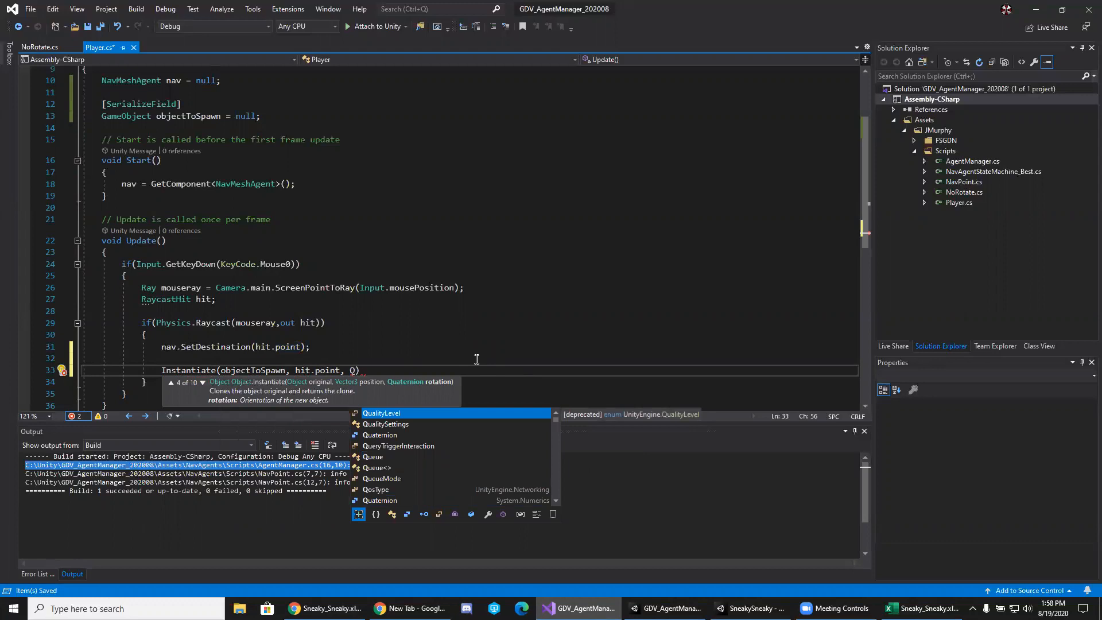
key("Down")
key("Down")
key("Tab")
type(".")
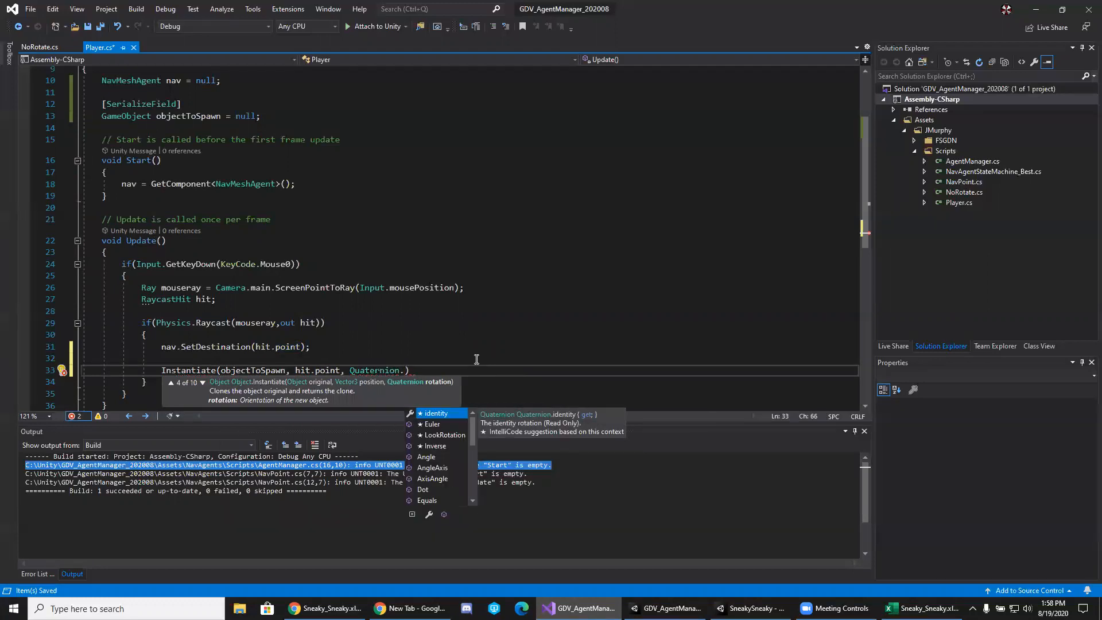
key("Tab")
type(");")
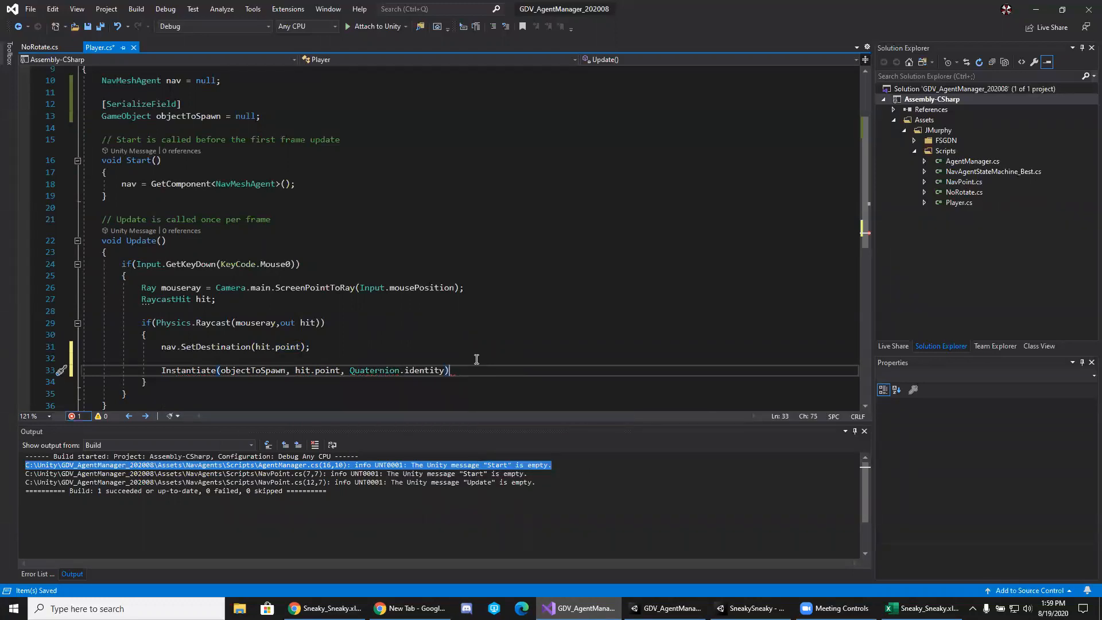
left_click(470, 349)
key("ctrl+s")
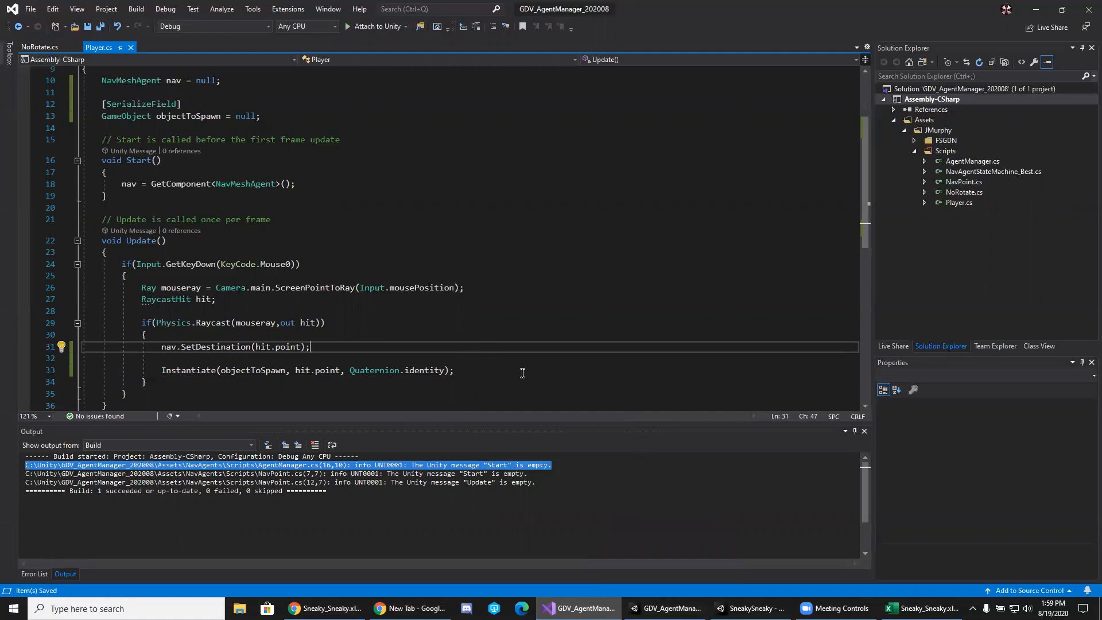
left_click(208, 103)
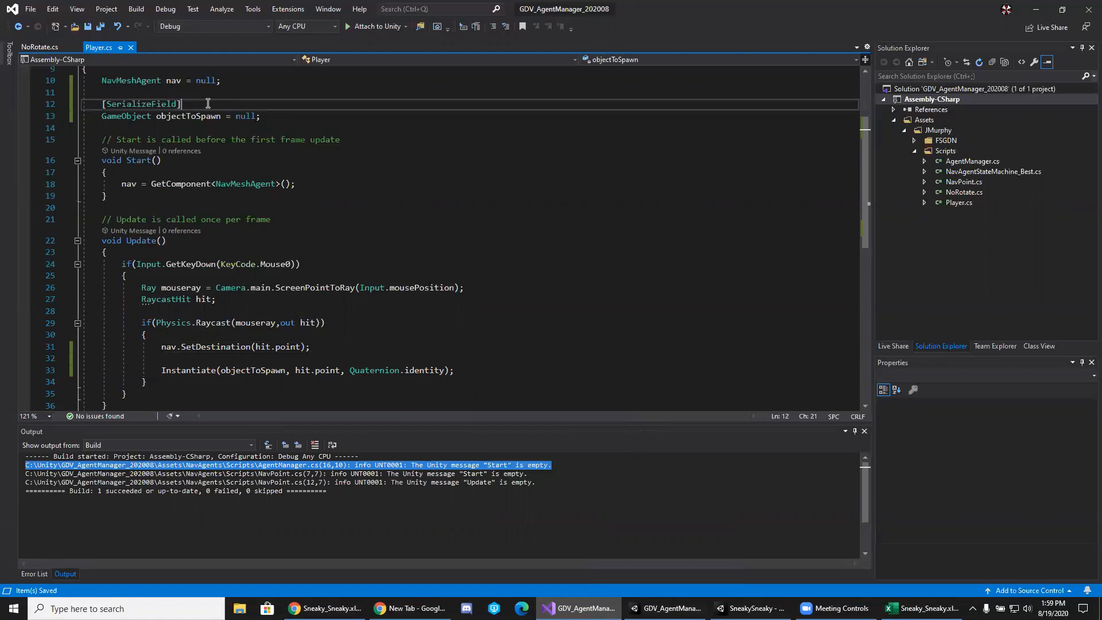
left_click(201, 117)
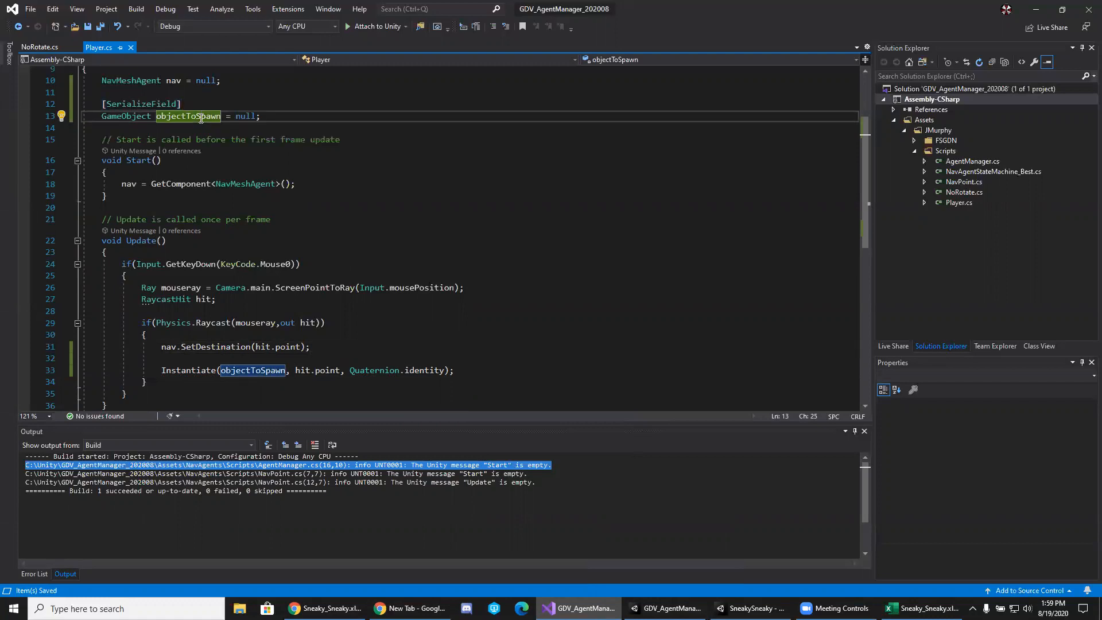
left_click(202, 105)
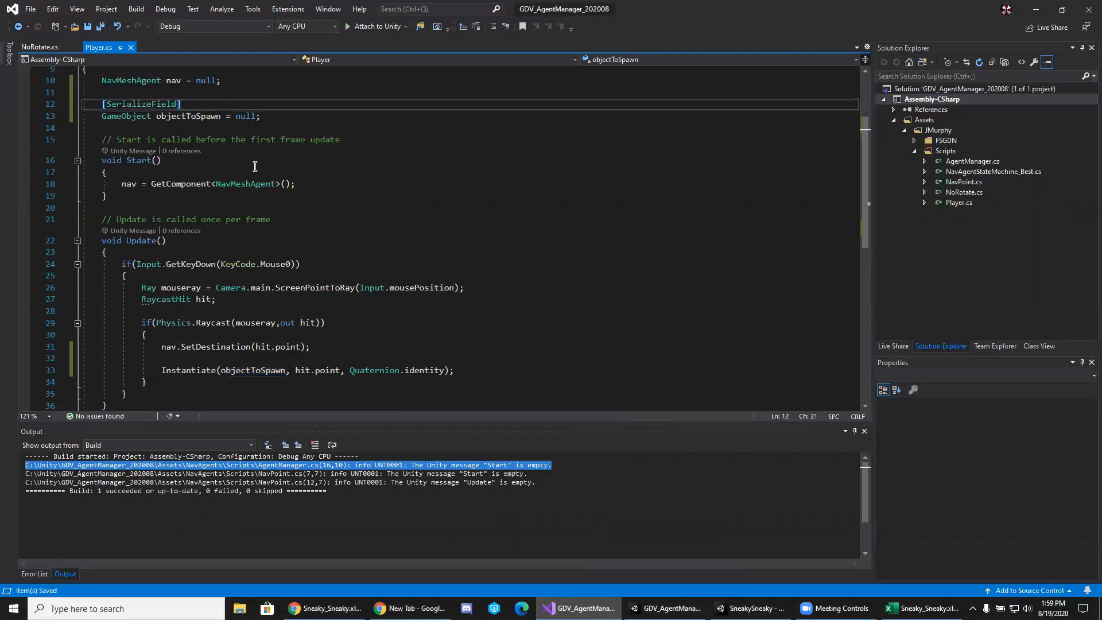
left_click(276, 129)
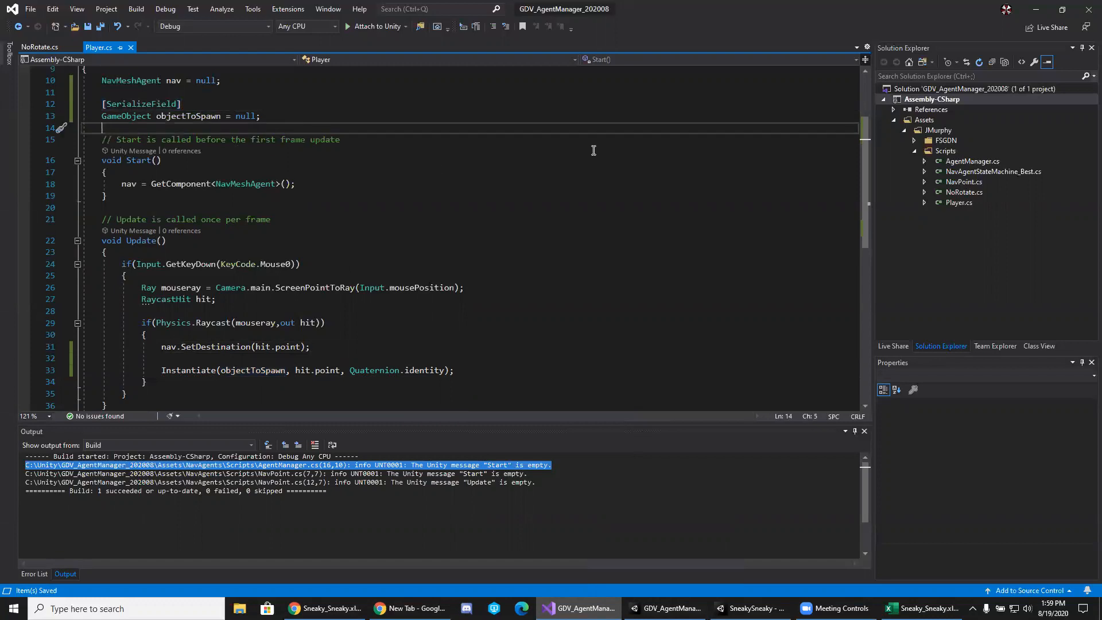
left_click(339, 155)
left_click(313, 125)
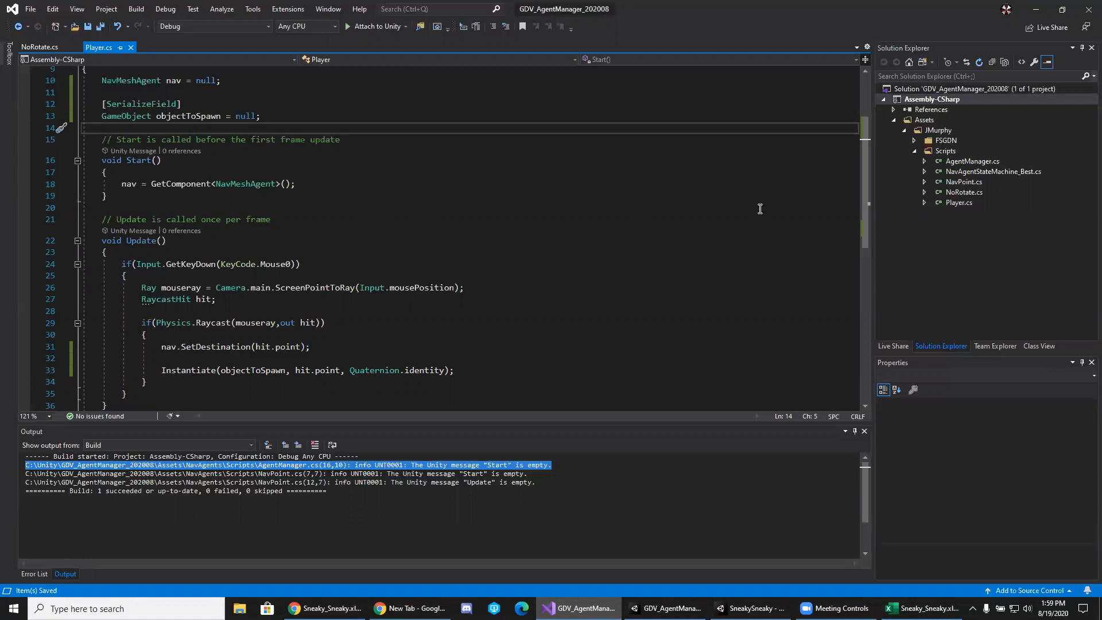
left_click(199, 116)
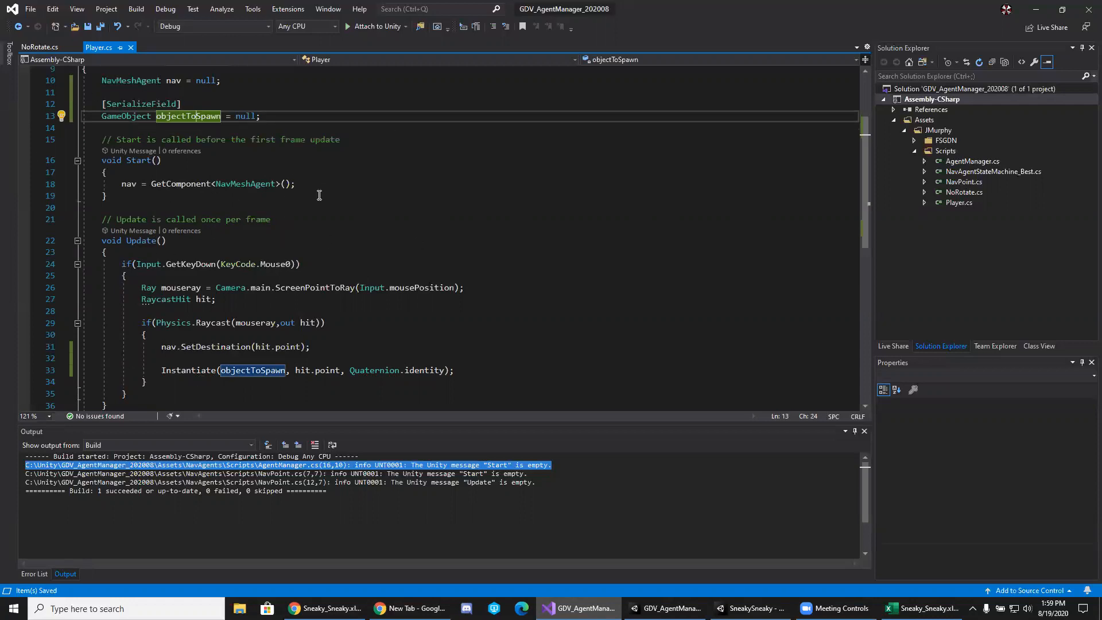
left_click(351, 391)
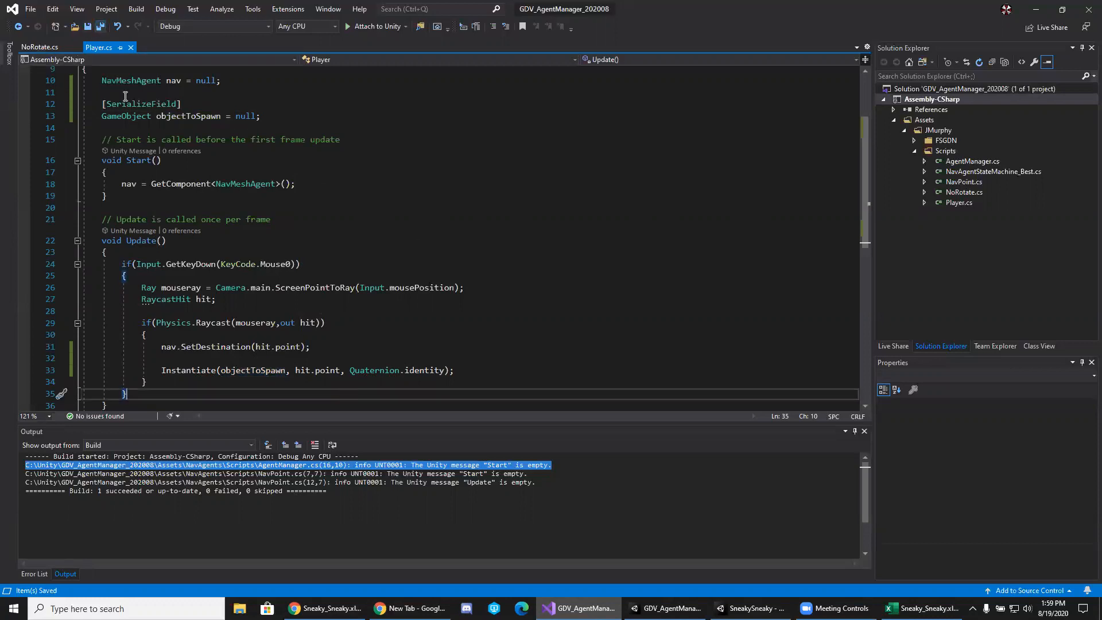
Switch to the Unity editor and open the Player prefab for editing, showing its Player script component.
left_click(666, 609)
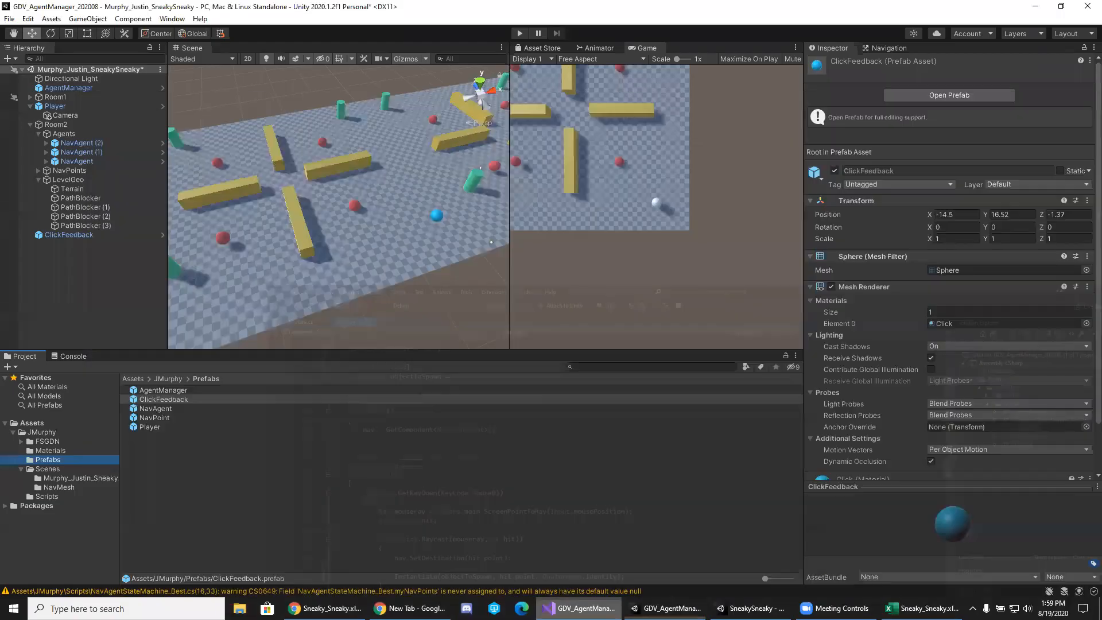
scroll(894, 309, "down", 3)
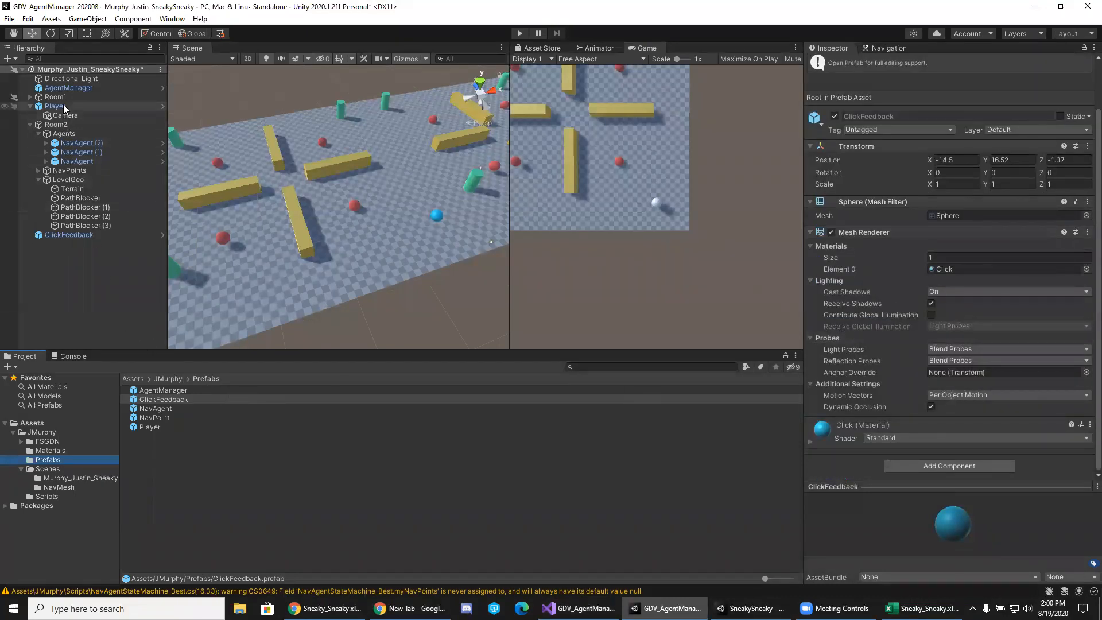
left_click(150, 427)
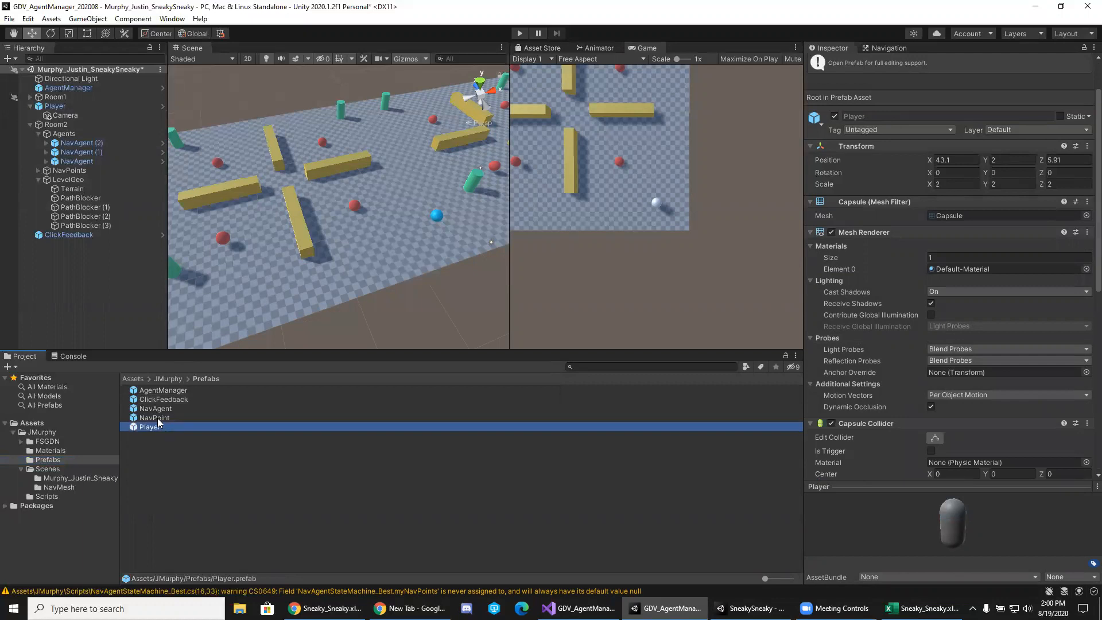
double_click(159, 430)
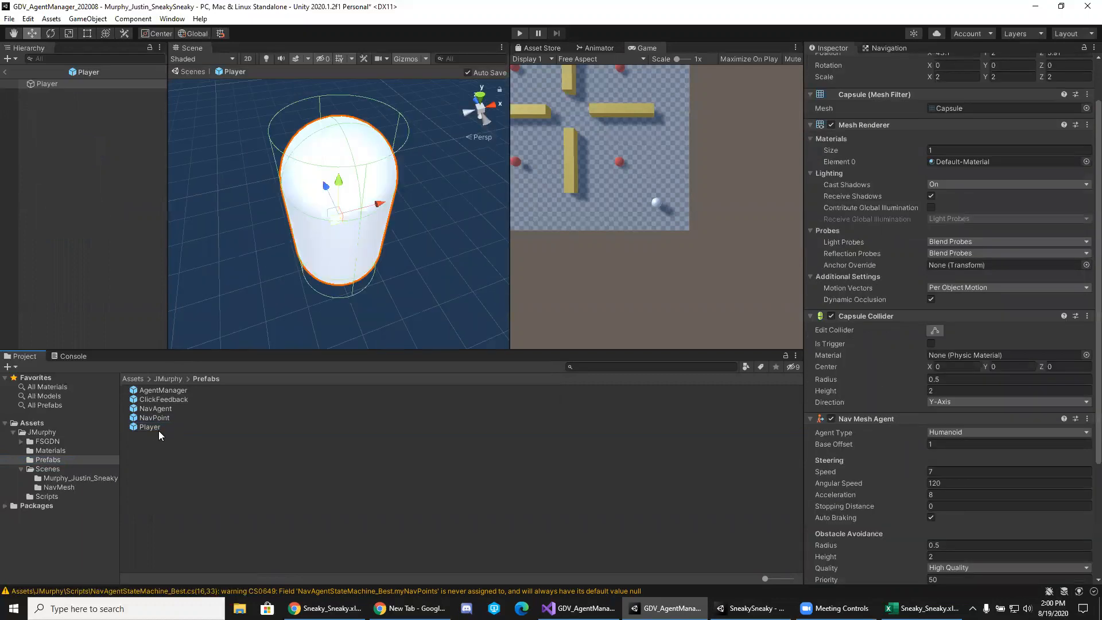
scroll(1035, 162, "down", 5)
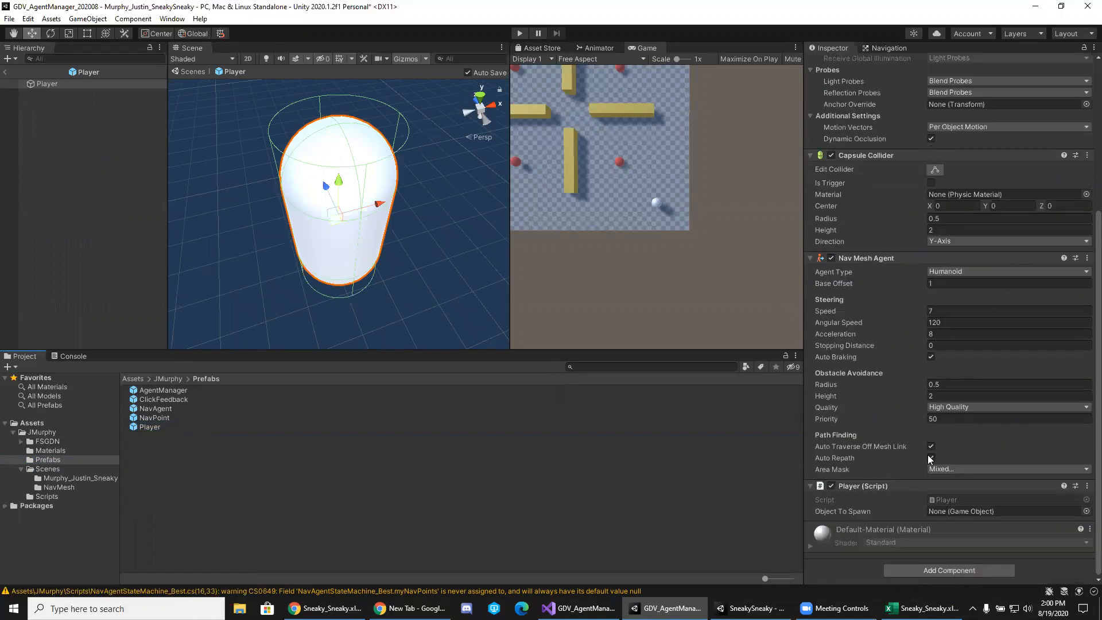
Assign the ClickFeedback prefab asset to the Player script's Object To Spawn field and return from prefab editing to the scene.
left_click(1086, 511)
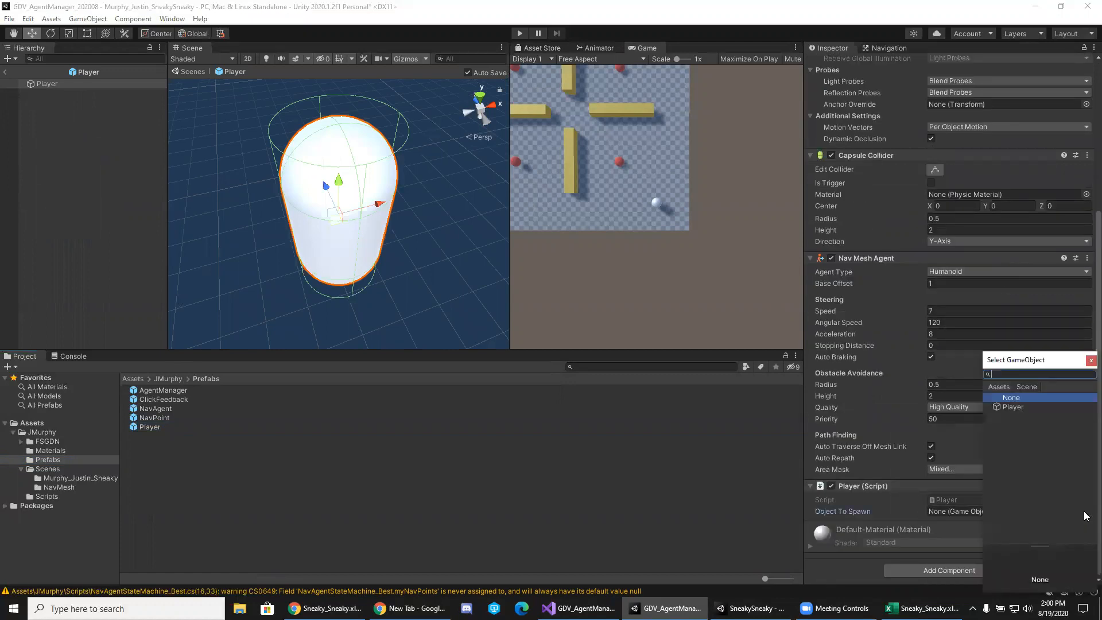
left_click(999, 387)
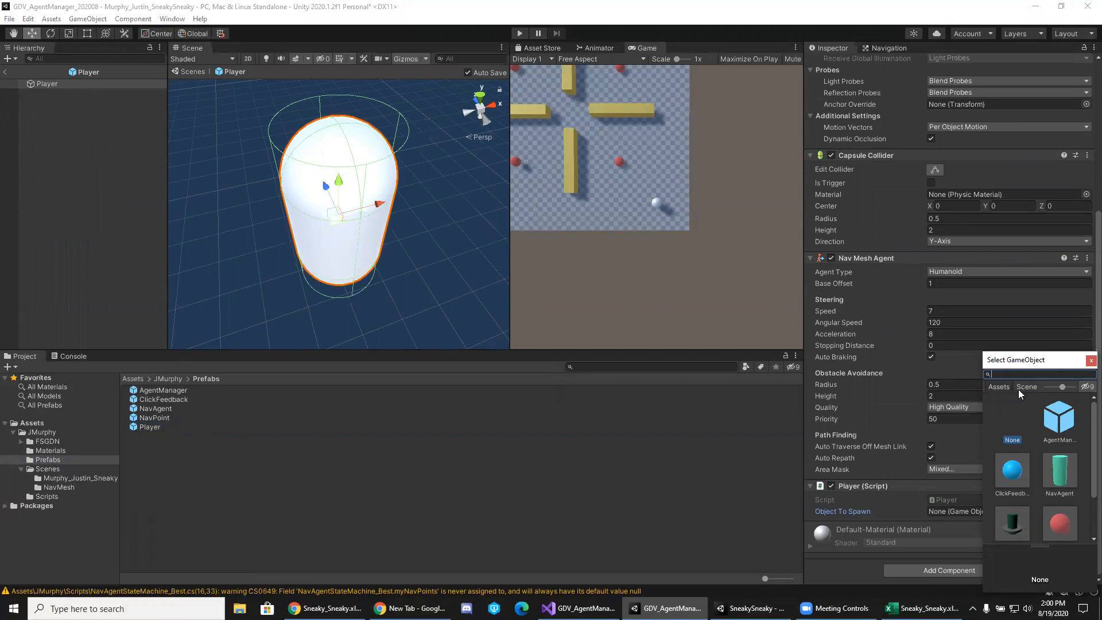
left_click(1023, 384)
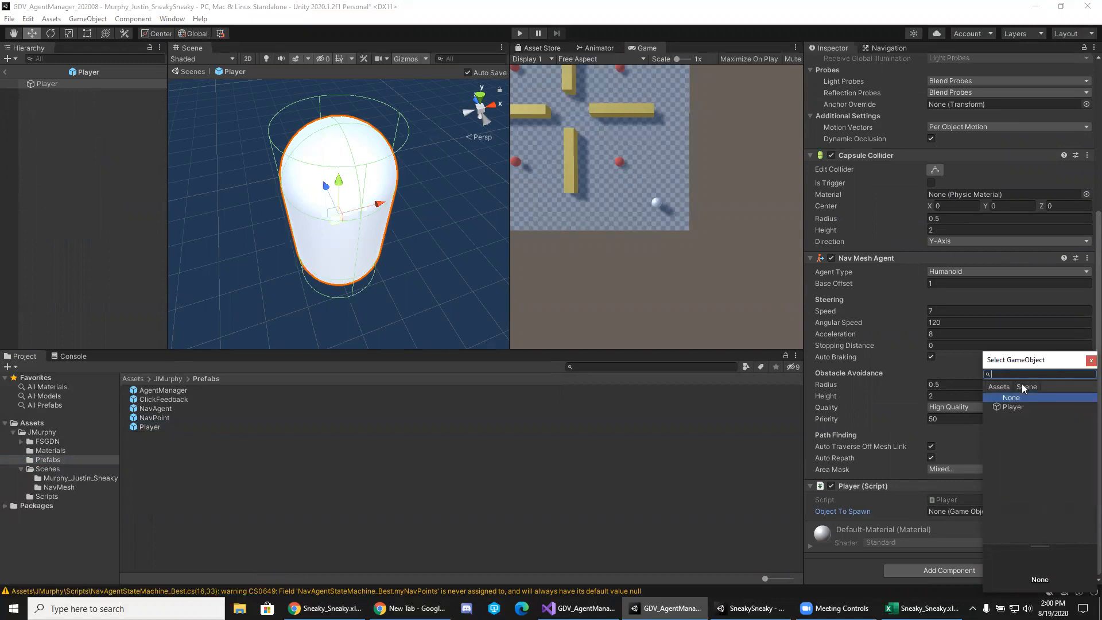
left_click(1000, 387)
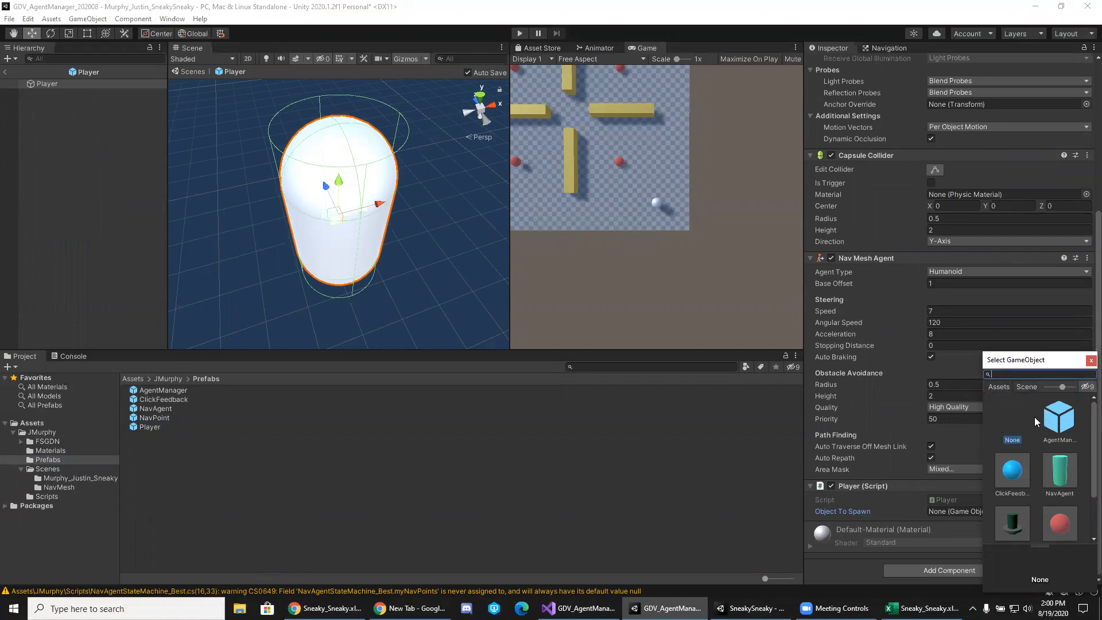
left_click(1015, 472)
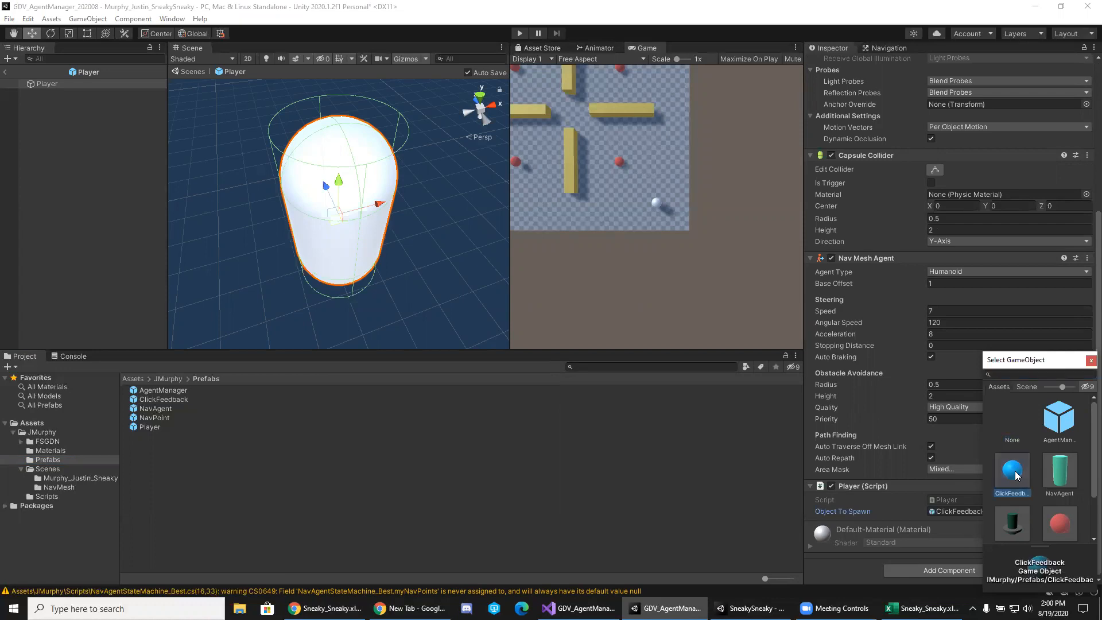
double_click(1015, 472)
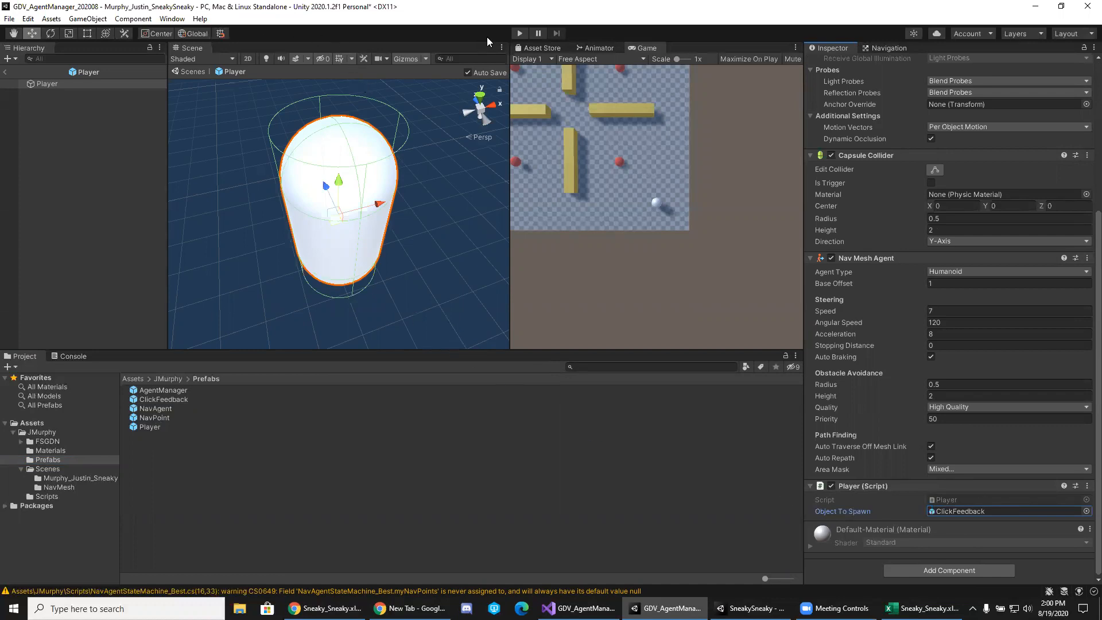
left_click(192, 71)
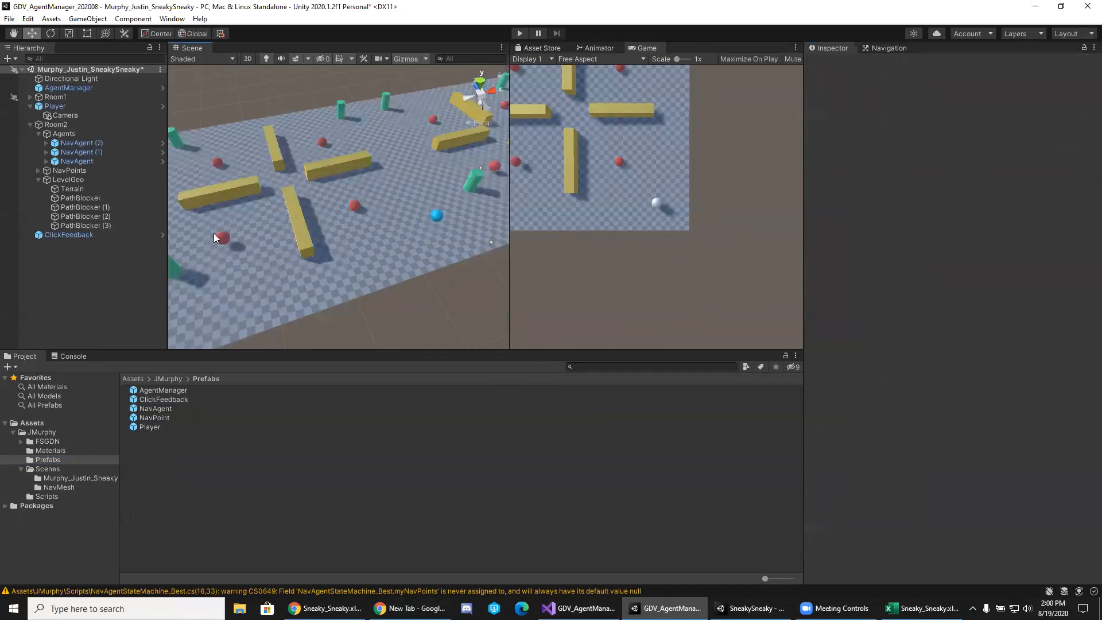
Delete the blue ClickFeedback sphere instance from the scene.
left_click_drag(404, 220, 368, 218, "alt")
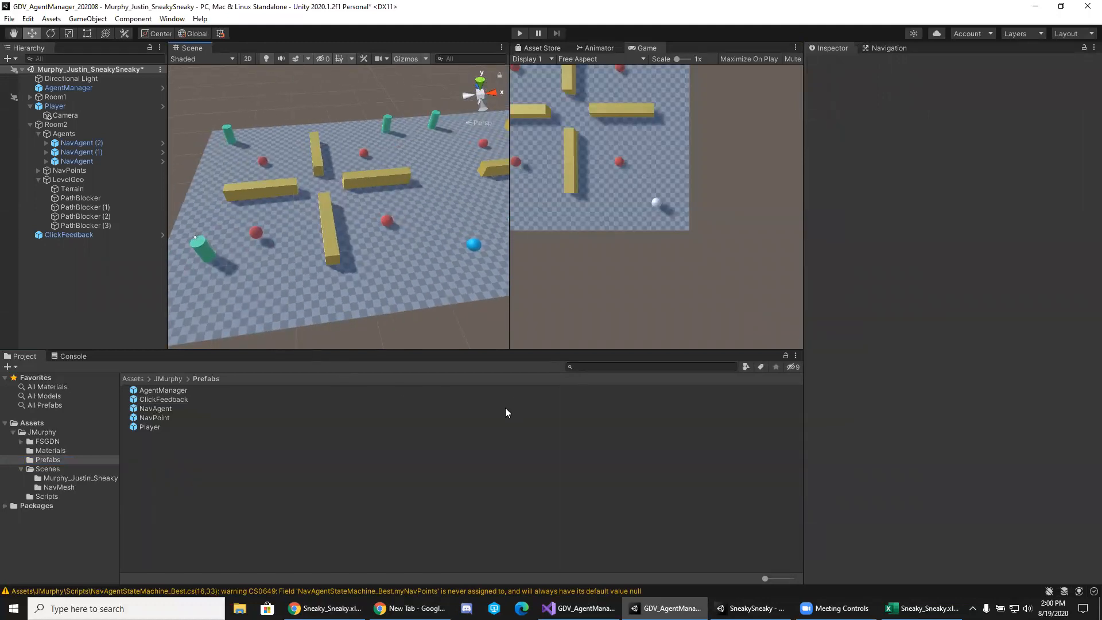
left_click(474, 245)
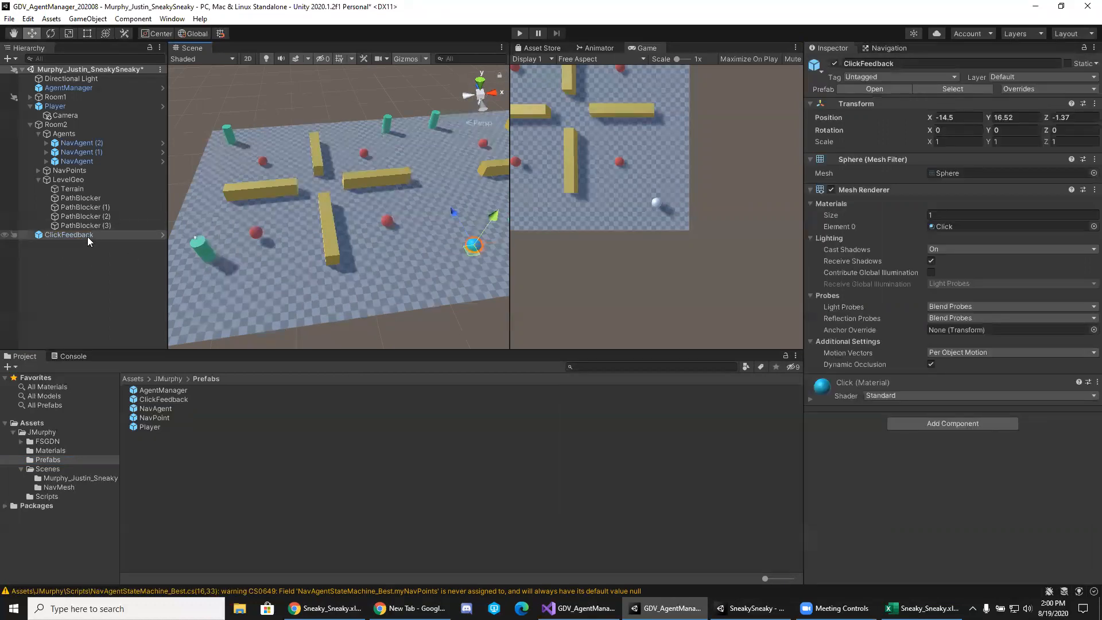
key("Delete")
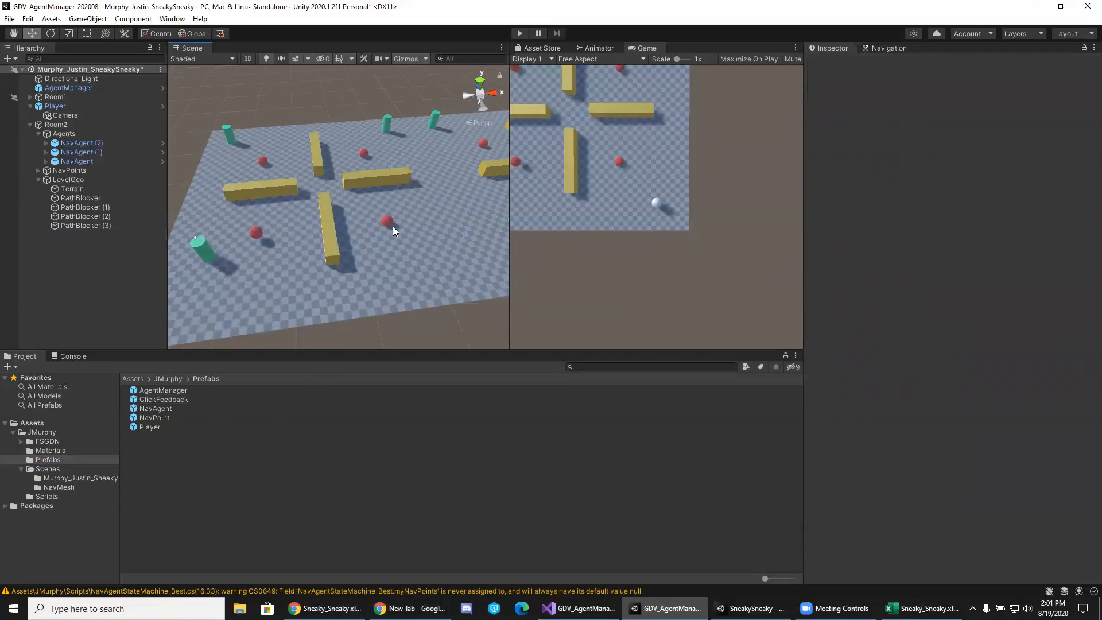
Play the scene, send the Player to many floor points to test ClickFeedback spawning, and stop play mode.
left_click(520, 34)
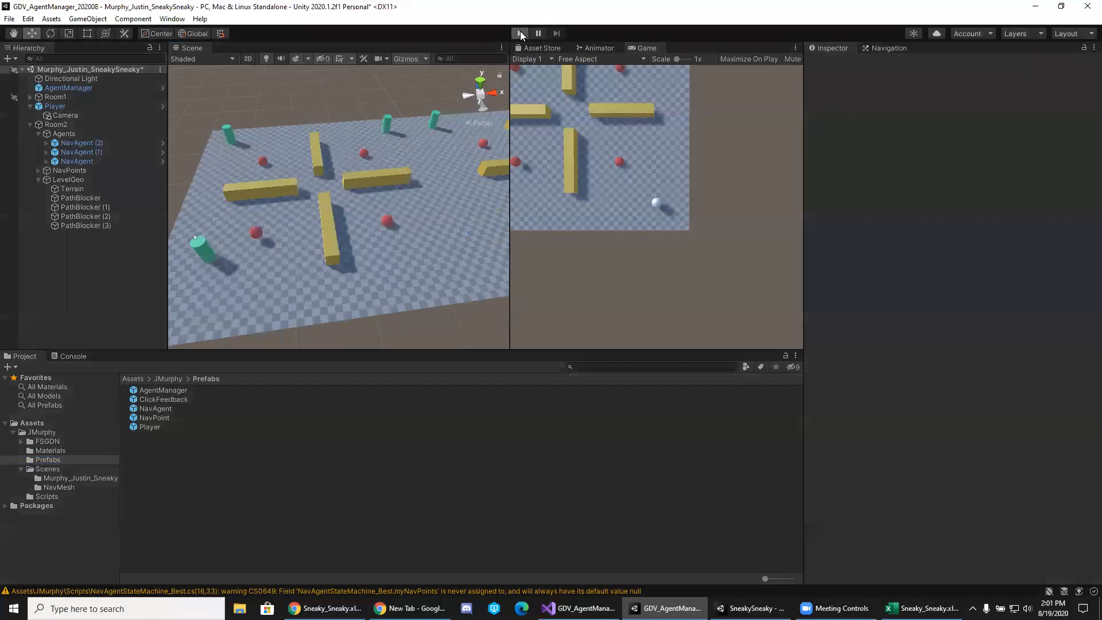
left_click(602, 180)
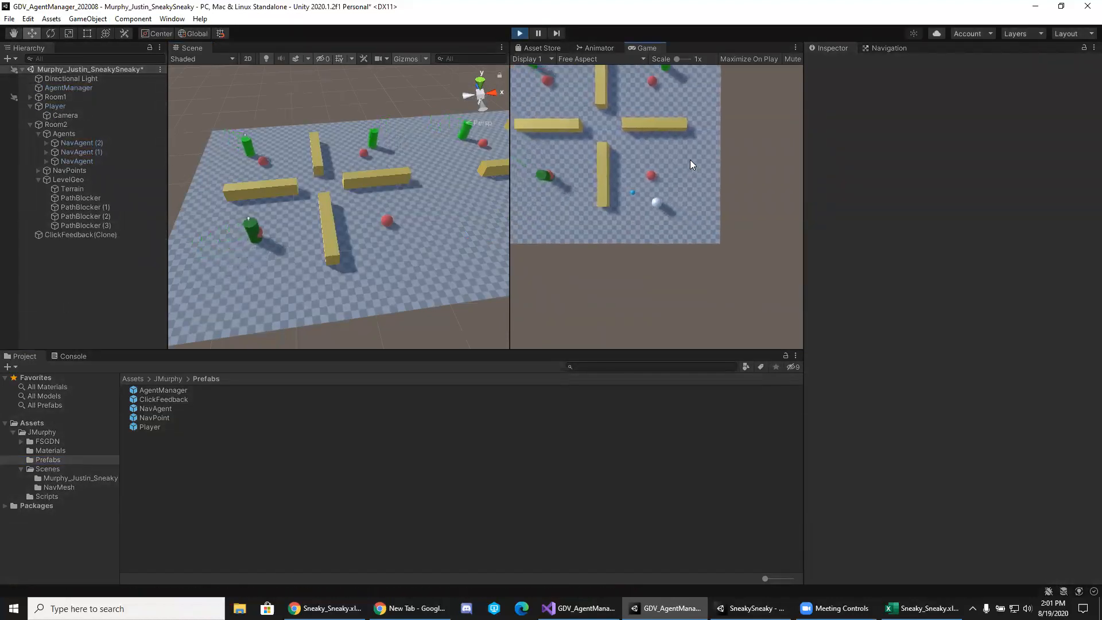
left_click(717, 162)
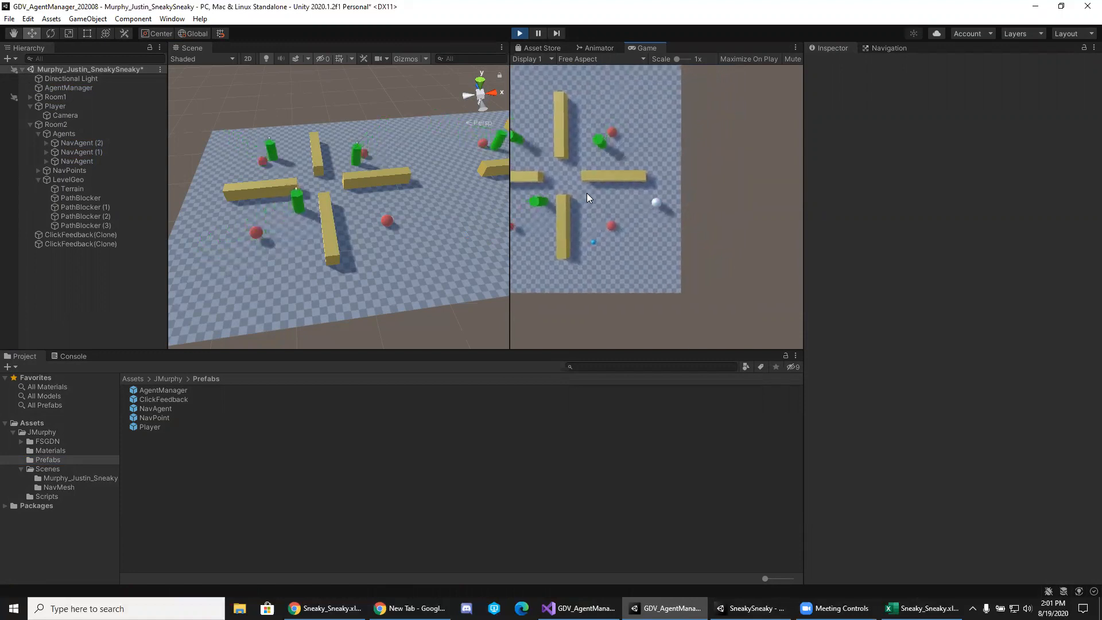
left_click(588, 200)
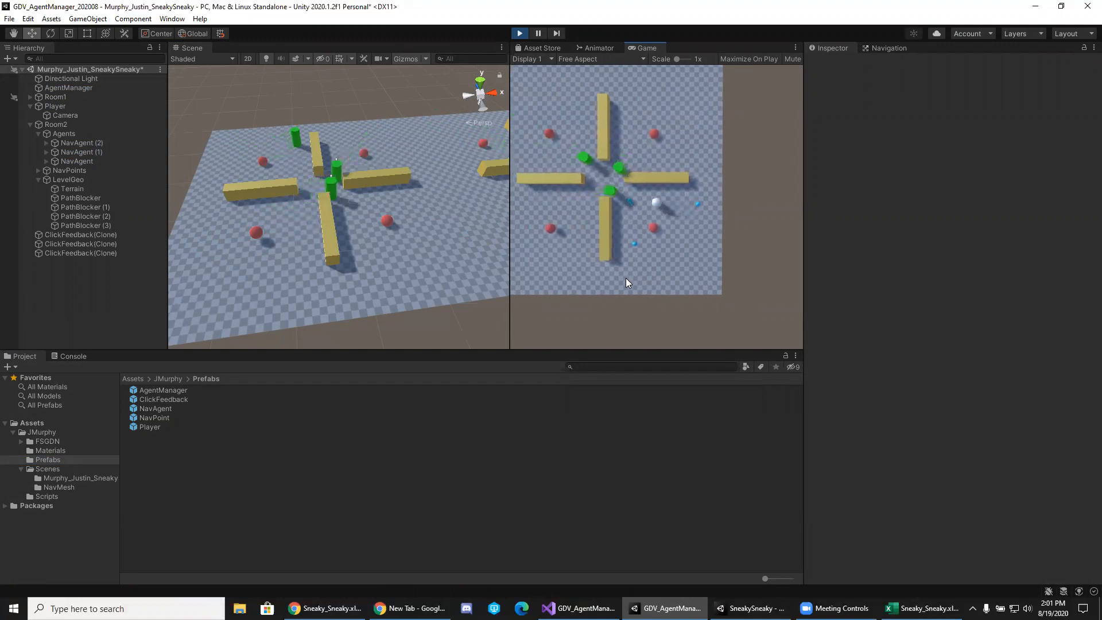
left_click(674, 285)
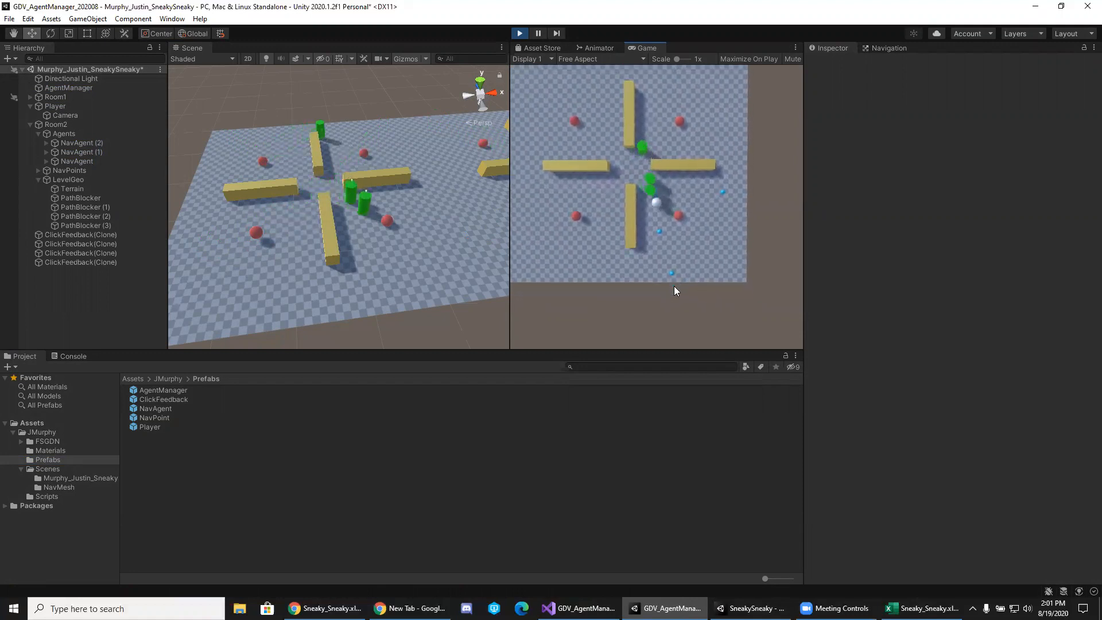
left_click(709, 175)
triple_click(679, 163)
double_click(654, 142)
left_click(647, 141)
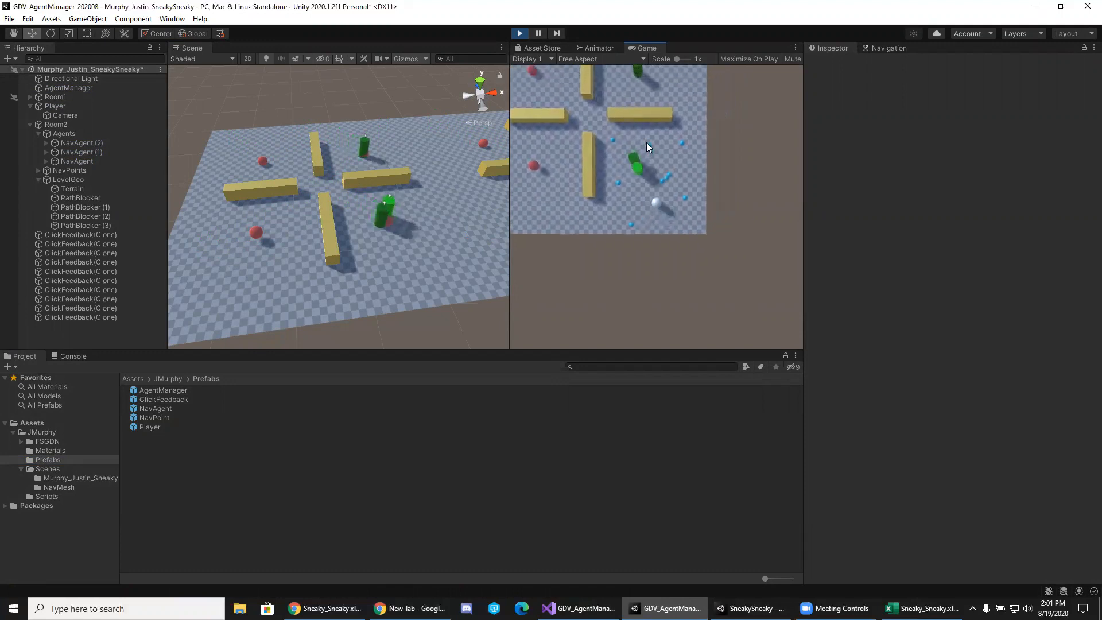
left_click(628, 154)
left_click(606, 178)
left_click(613, 207)
left_click(637, 214)
left_click(684, 222)
double_click(689, 214)
left_click(706, 193)
left_click(679, 167)
left_click(650, 171)
double_click(634, 167)
left_click(627, 194)
double_click(680, 186)
left_click(642, 207)
left_click(631, 239)
left_click(649, 236)
left_click(704, 207)
left_click(687, 182)
left_click(659, 187)
left_click(643, 196)
left_click(656, 241)
left_click(679, 223)
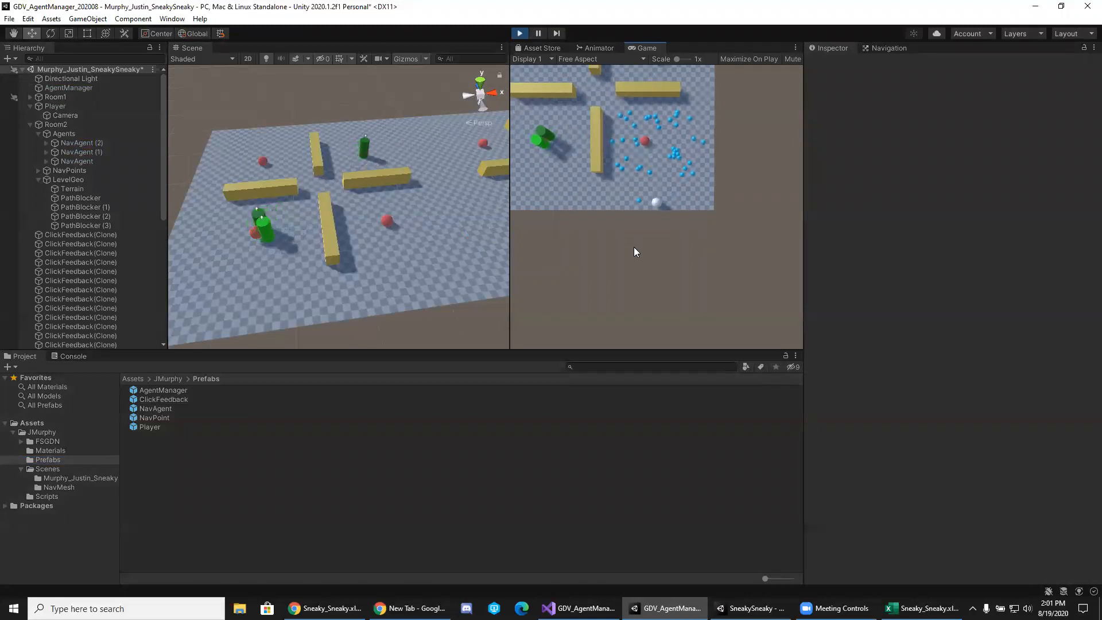
left_click(519, 34)
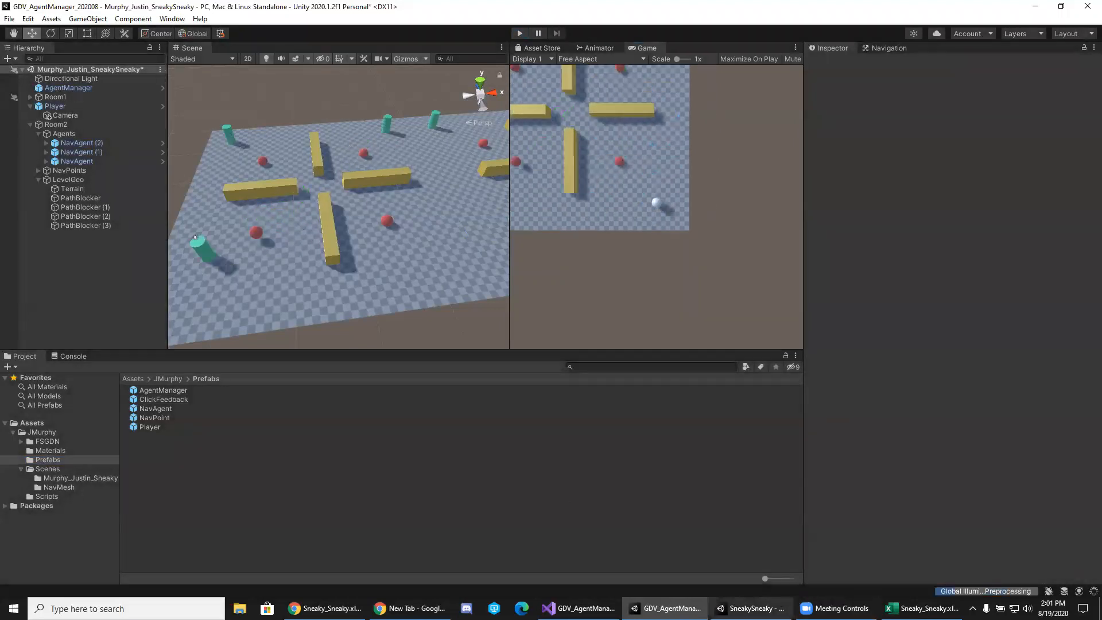
Switch to Player.cs in Visual Studio and store the Instantiate result in a local GameObject variable named spawnedObject.
mouse_move(579, 608)
left_click(578, 560)
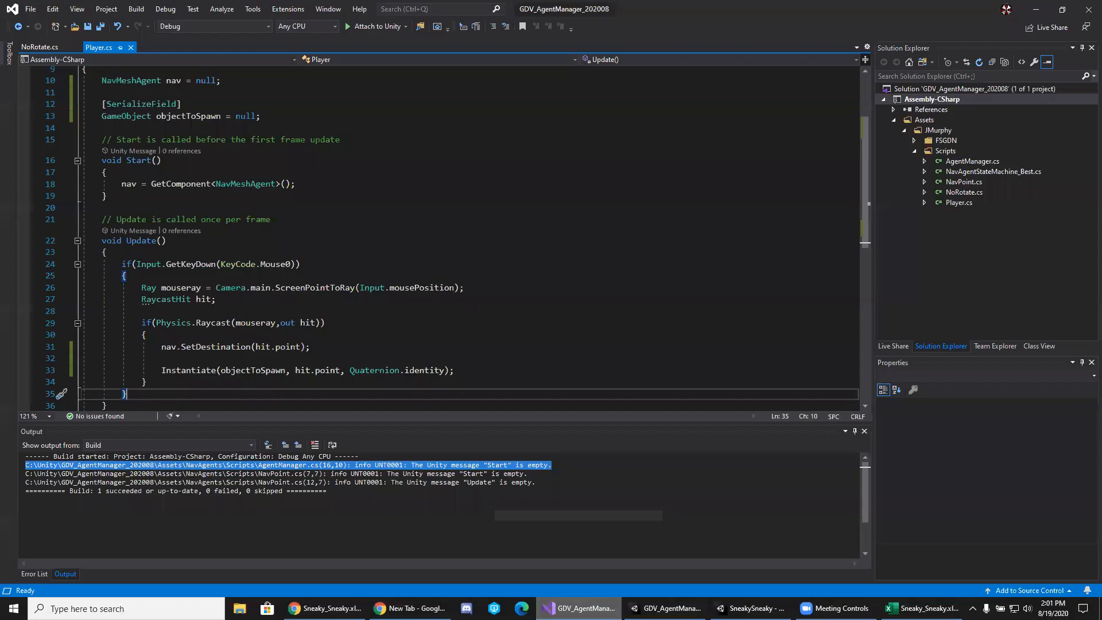
scroll(246, 293, "down", 2)
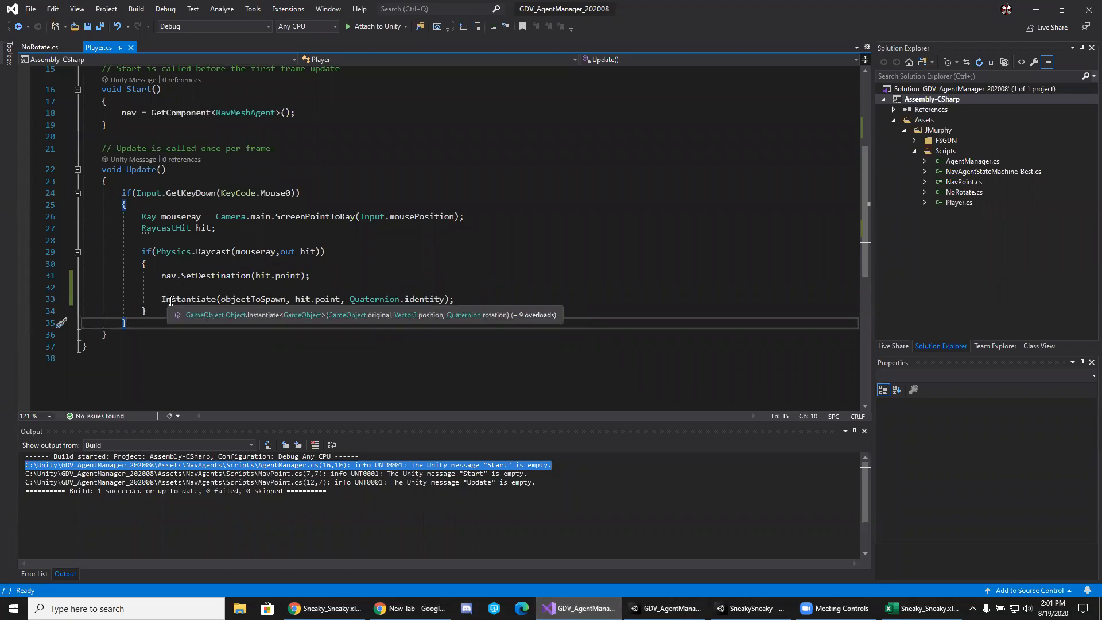
left_click(164, 300)
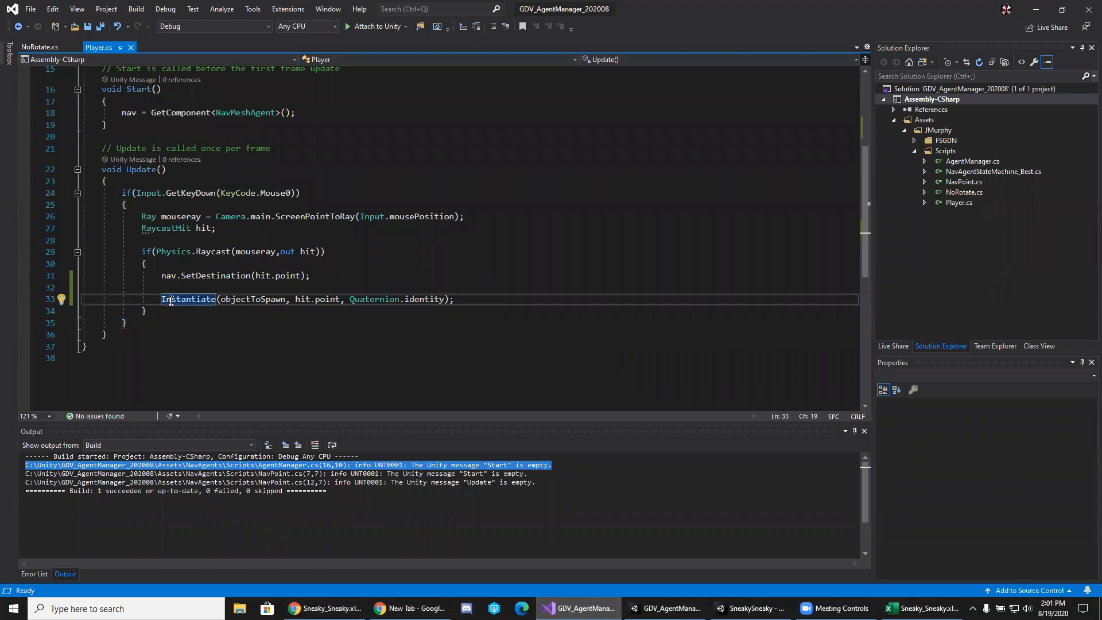
double_click(163, 298)
key("Left")
type("GameObje")
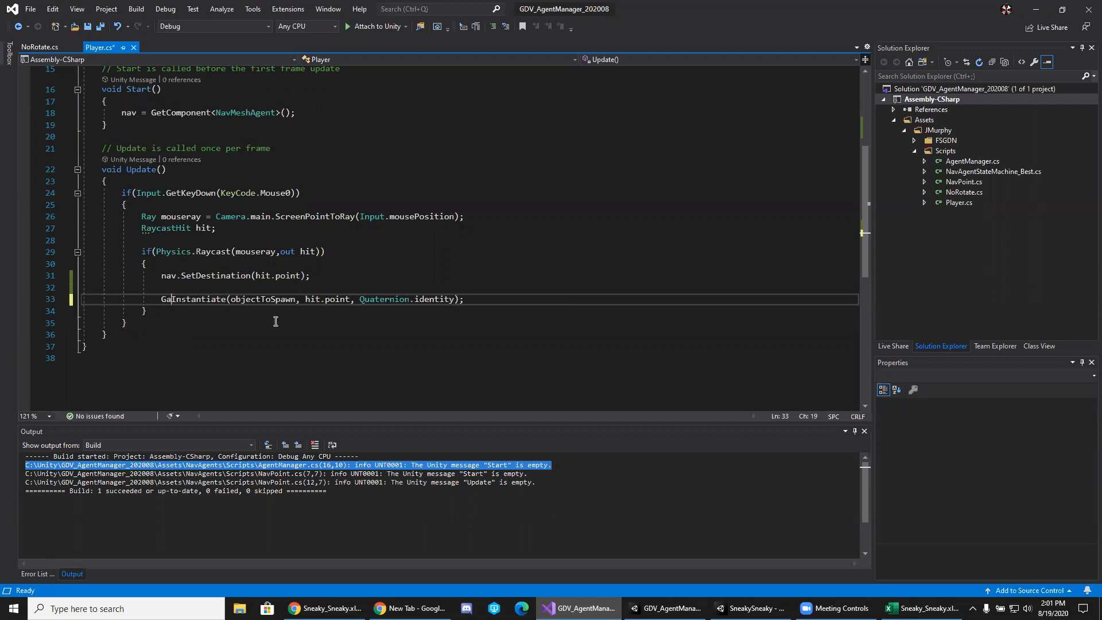
type("ct")
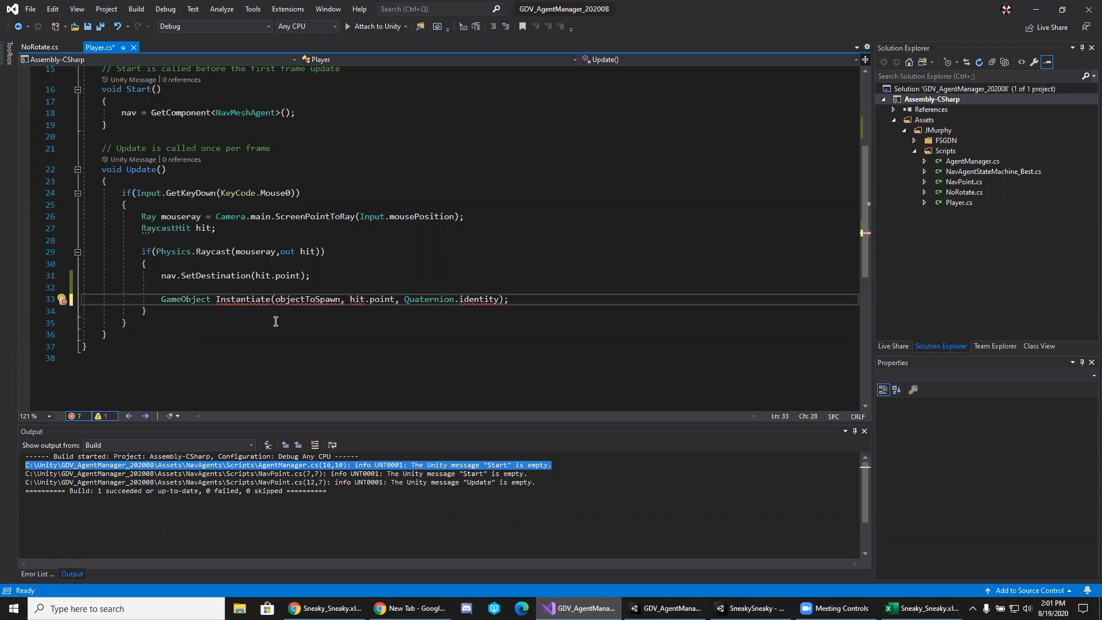
type(" spawne")
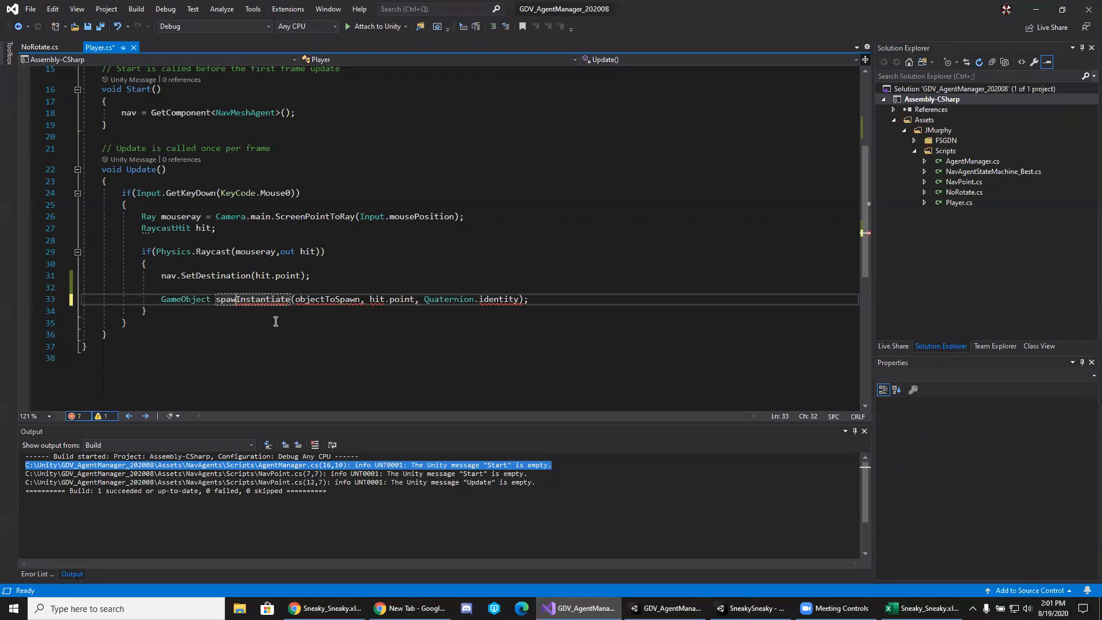
type("dObject")
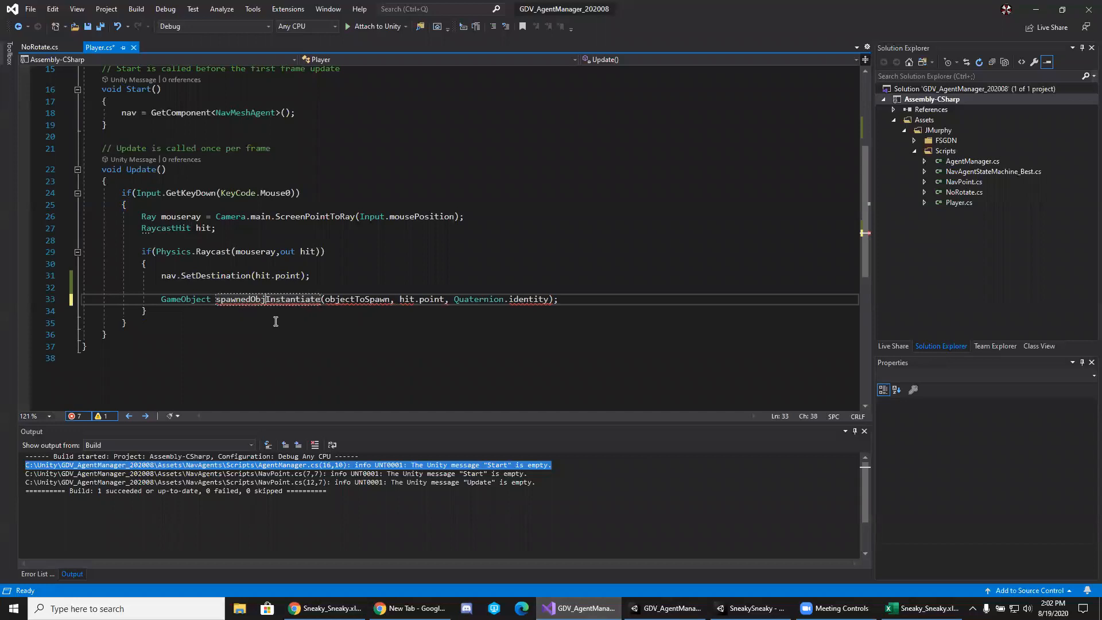
type(" =")
left_click(650, 297)
Below the Instantiate line, begin a Destroy call that takes spawnedObject as its first argument.
key("Return")
key("Return")
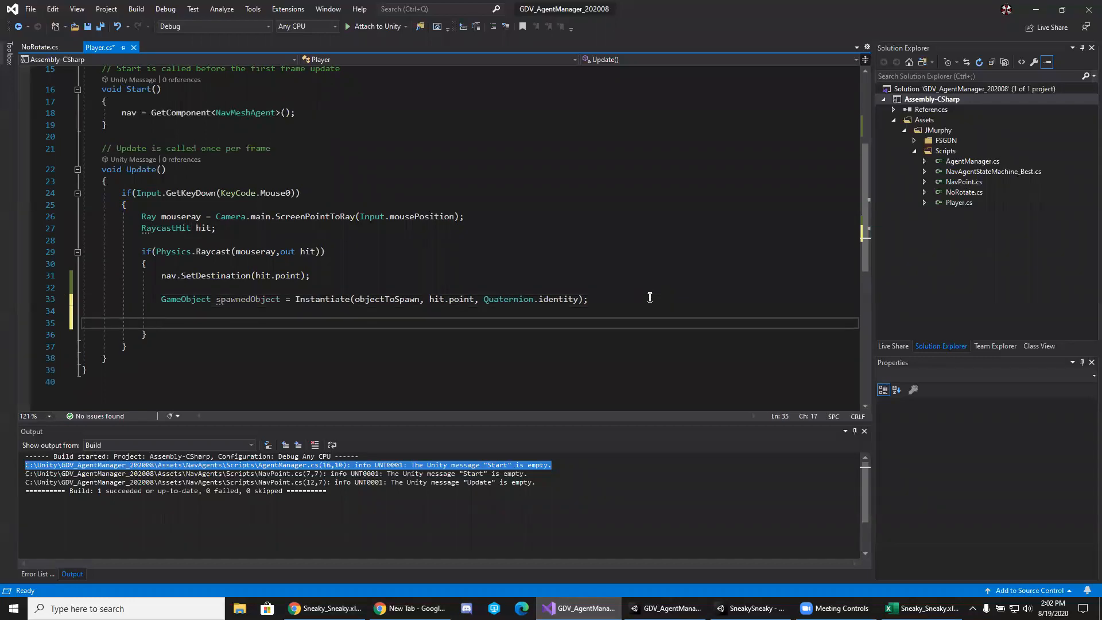
type("spawnedObject.")
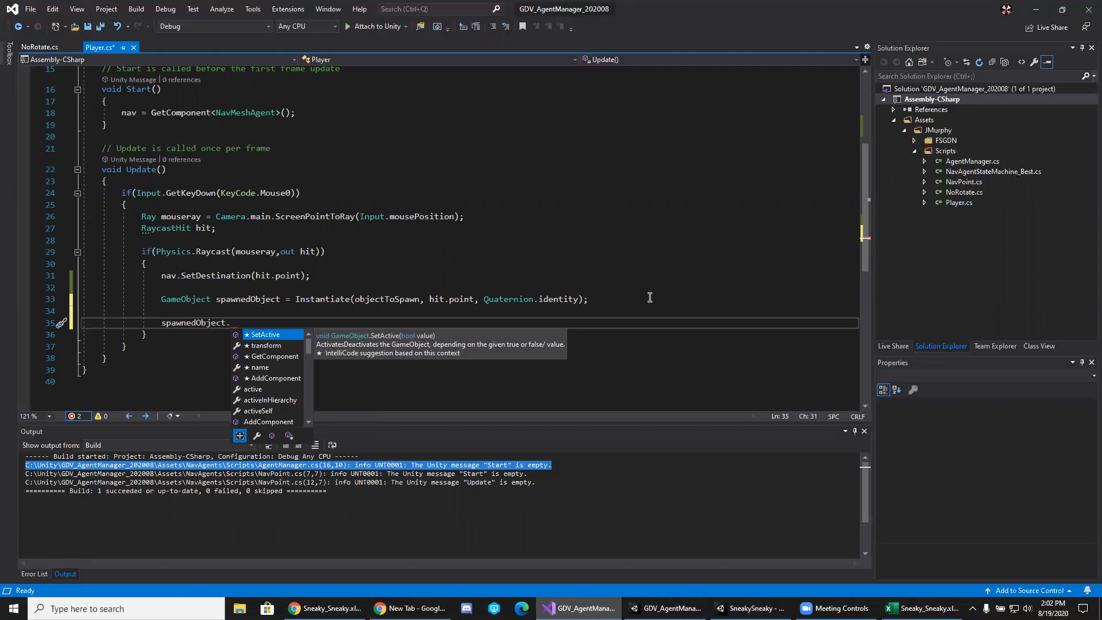
type("dest")
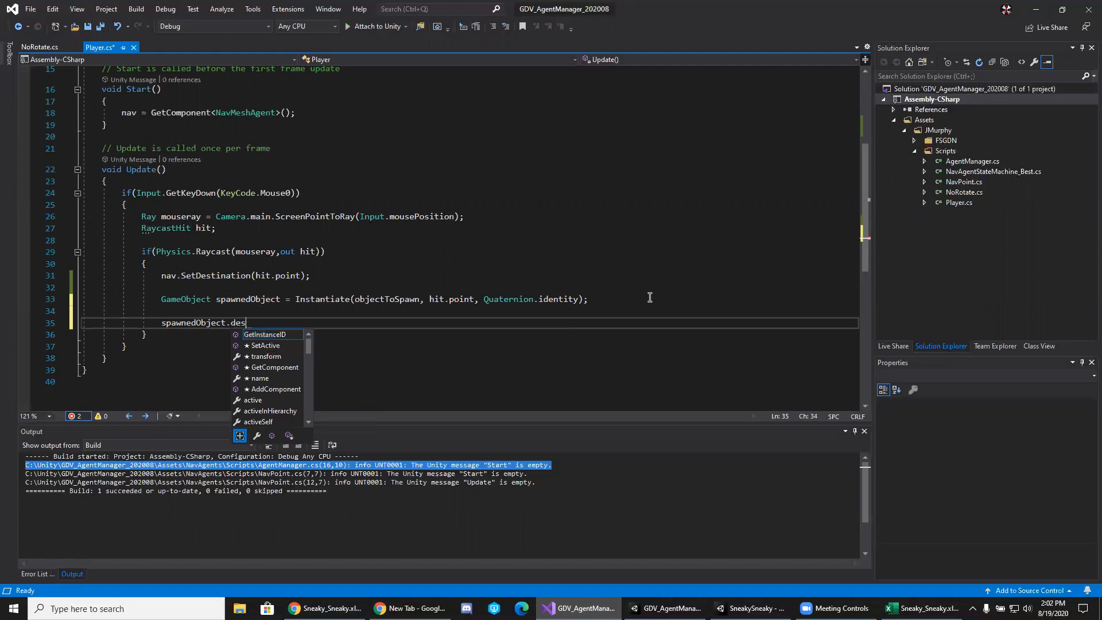
key("BackSpace")
key("BackSpace")
key("BackSpace")
key("Left")
key("Left")
key("Left")
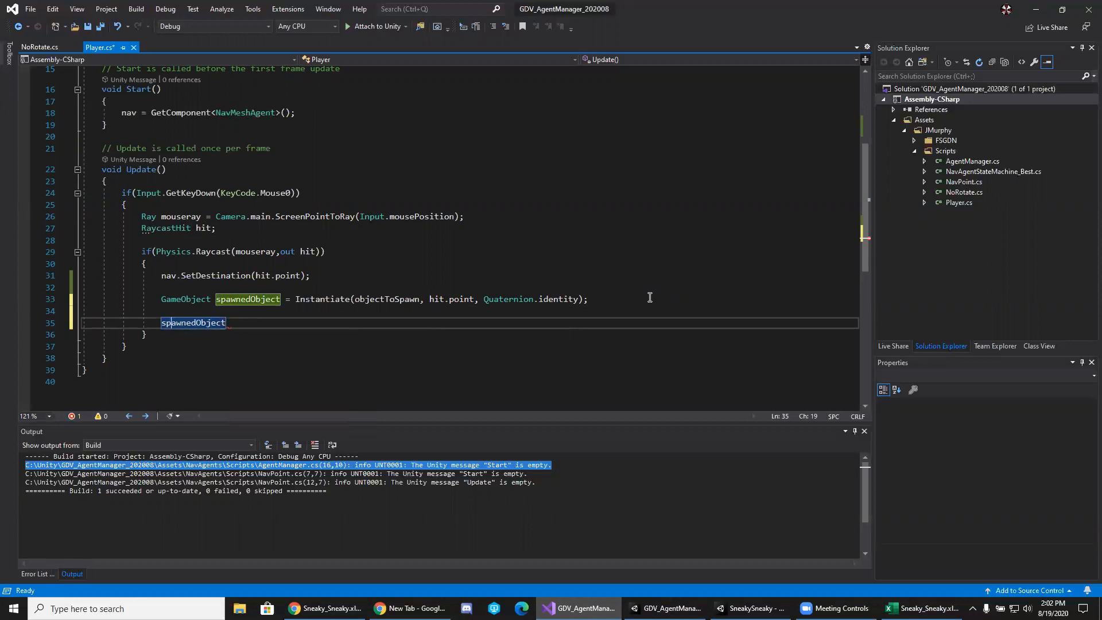
type("Destroy(")
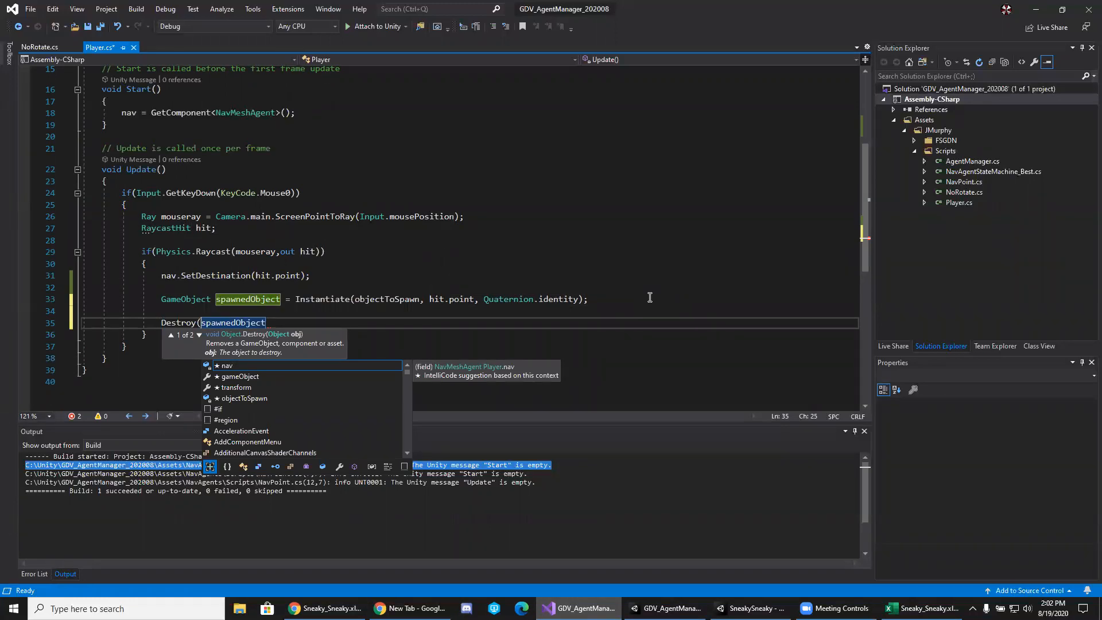
Complete the Destroy call on spawnedObject with a delay of 2 seconds and save the script.
key("Down")
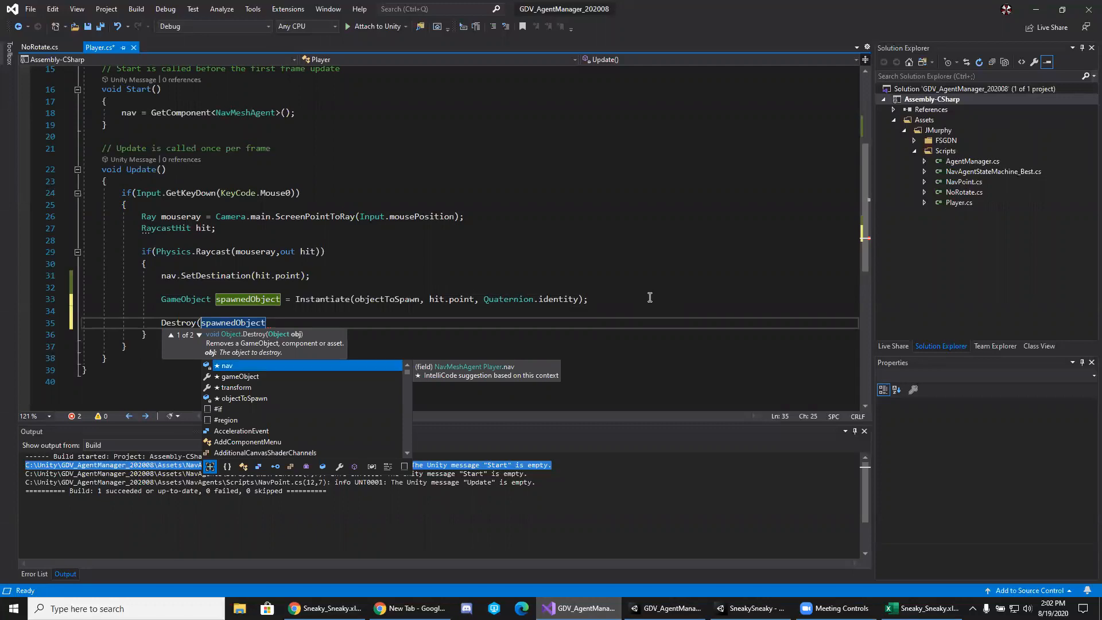
key("Escape")
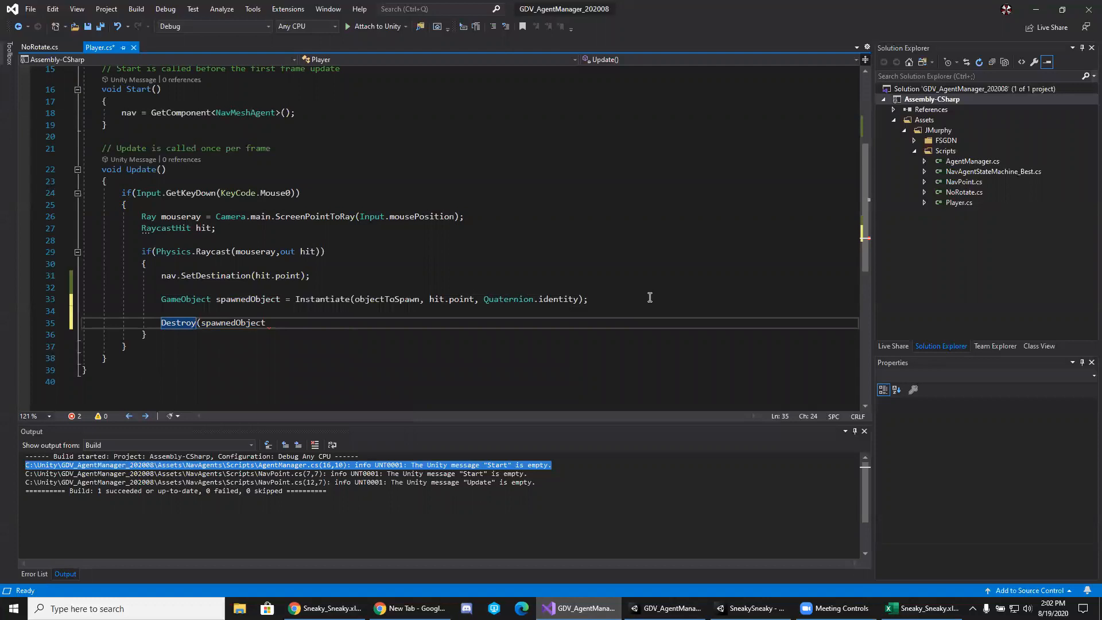
key("ctrl+space")
key("Escape")
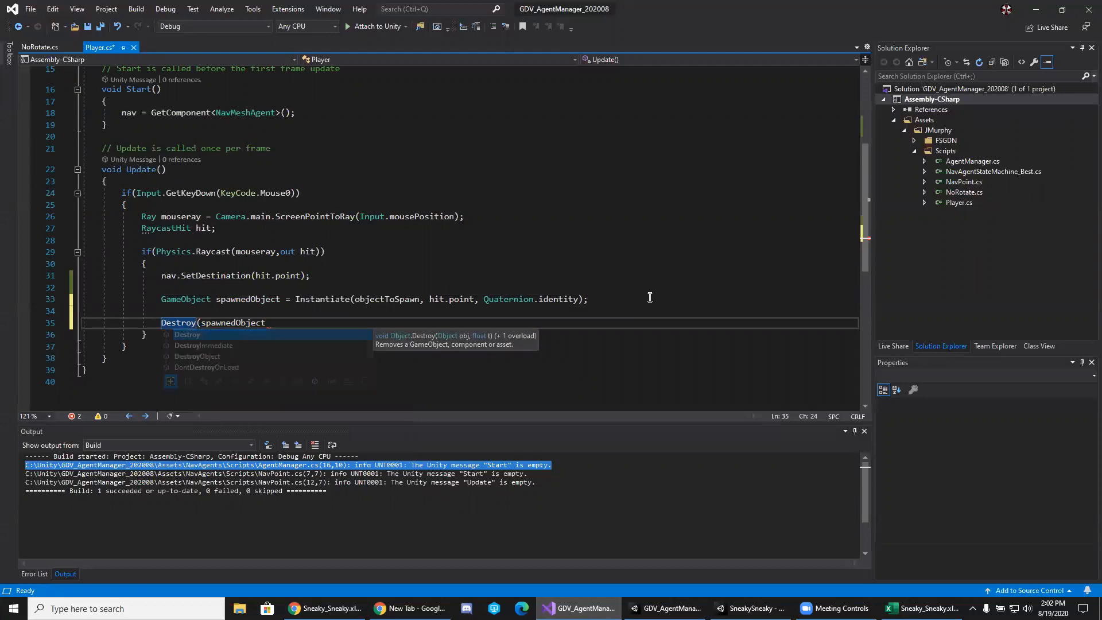
key("Right")
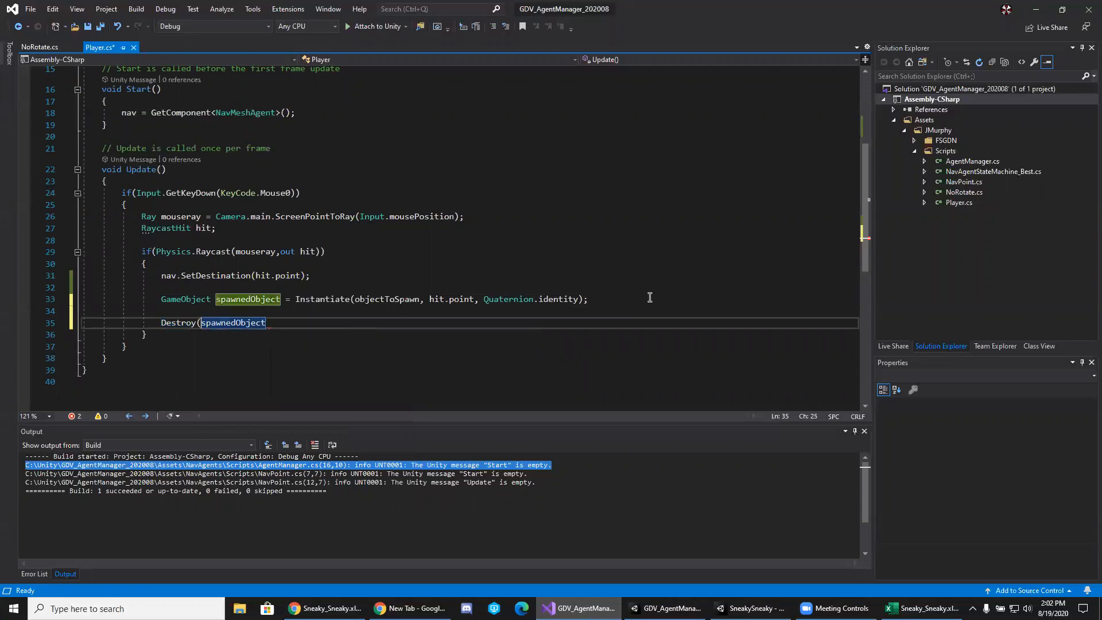
key("ctrl+shift+space")
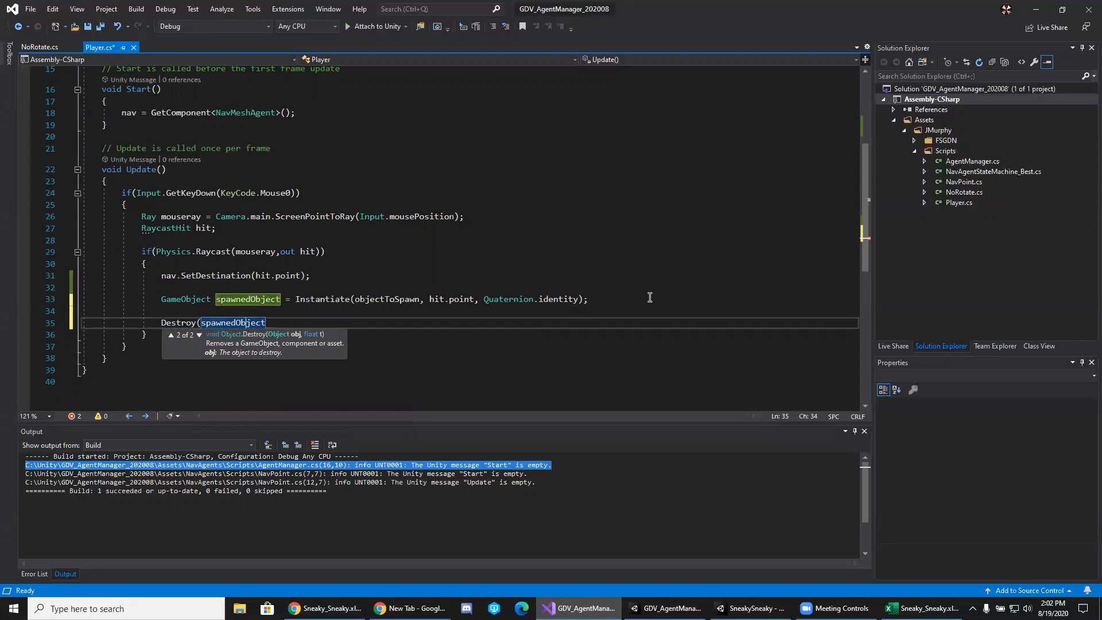
type(",2")
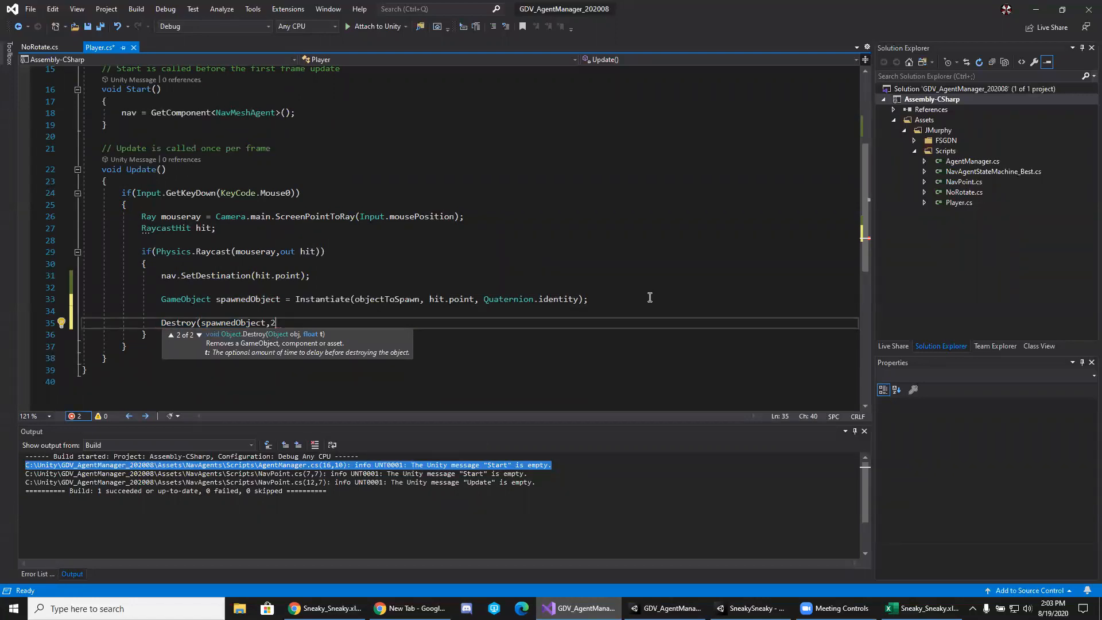
type(");")
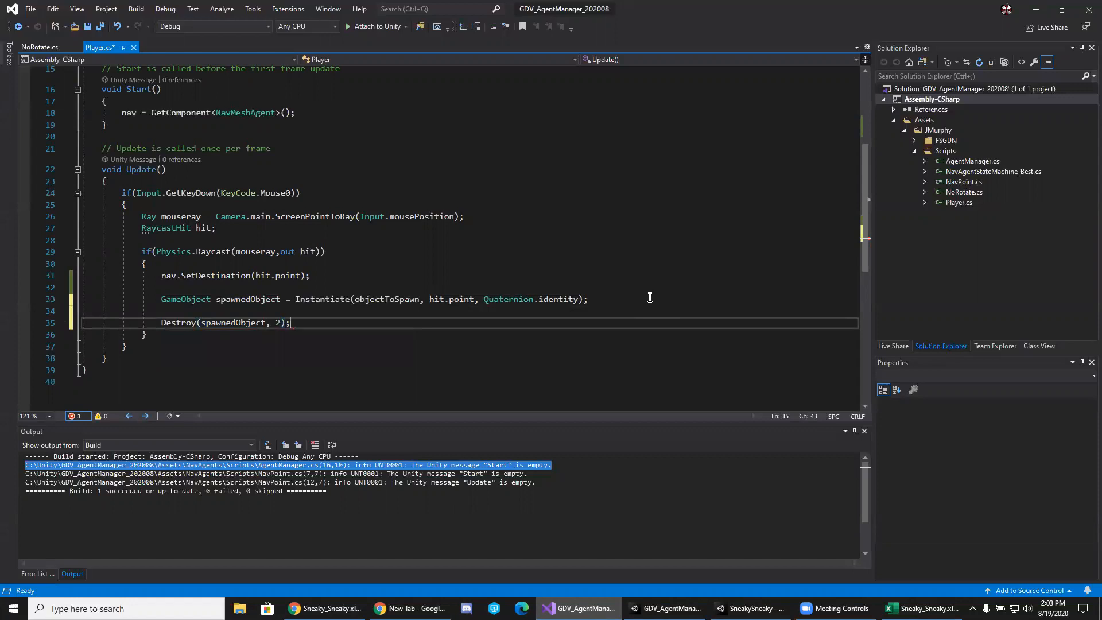
key("ctrl+s")
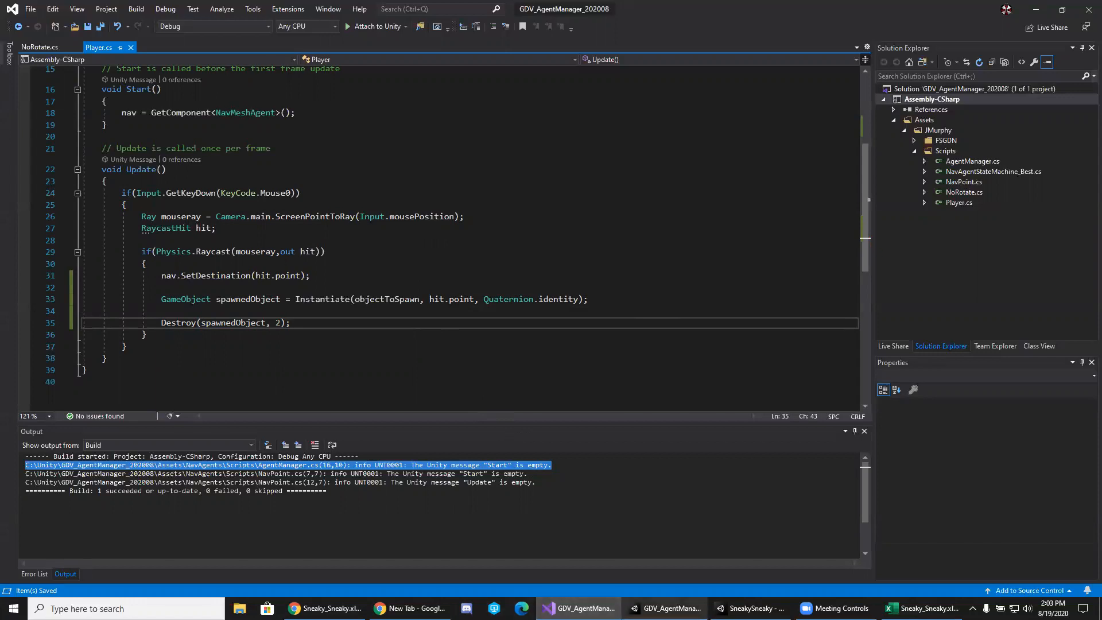
Switch to the Unity editor, play the scene, and send the Player to several floor points to test ClickFeedback removal.
left_click(666, 609)
left_click(520, 33)
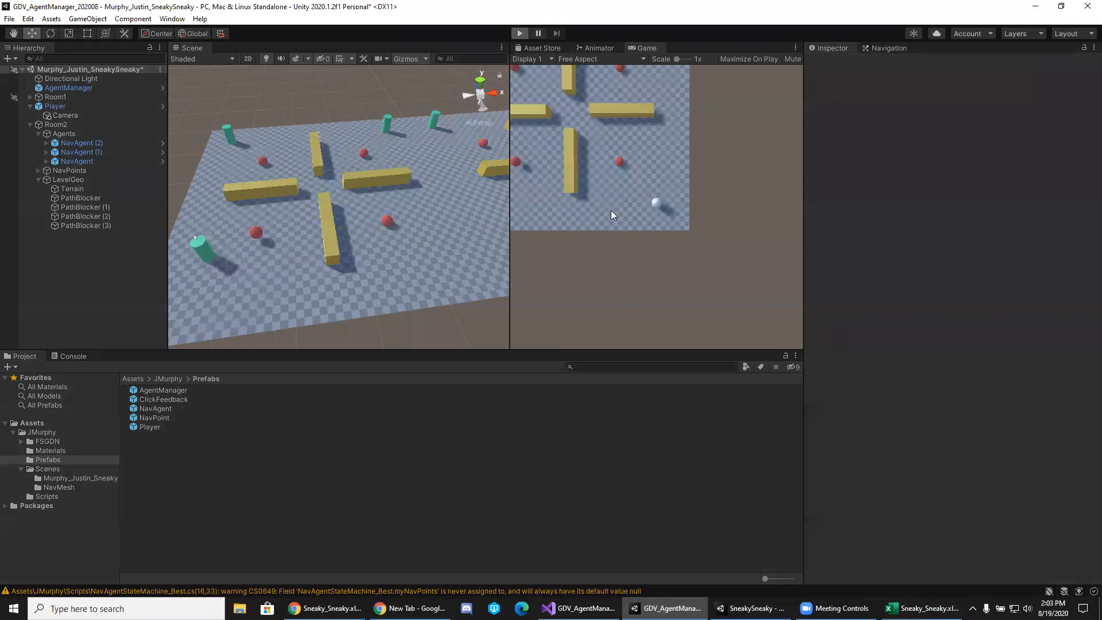
left_click(608, 201)
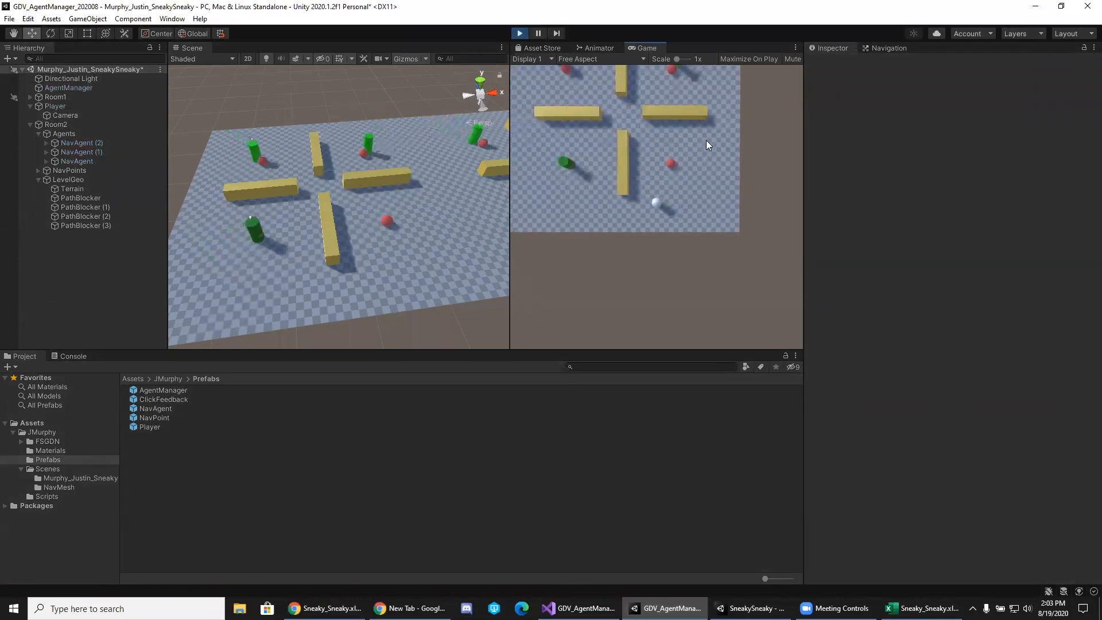
left_click(653, 229)
left_click(606, 219)
left_click(618, 180)
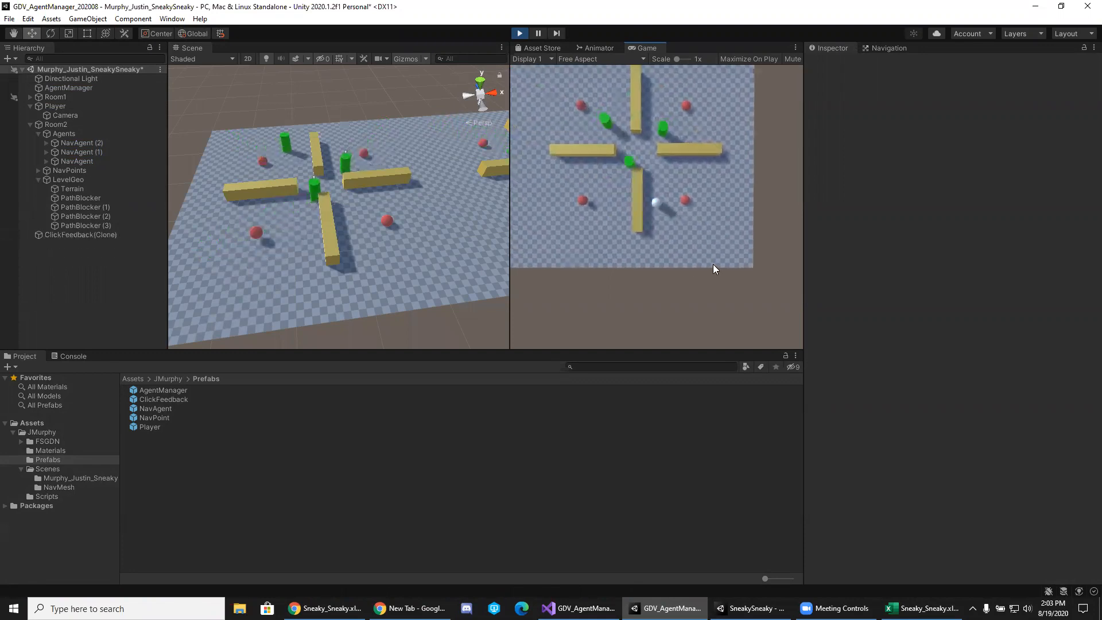
Playtest the scene by sending the player to various spots around the Room2 floor near the patrolling agents.
left_click(712, 218)
left_click(706, 236)
left_click(667, 242)
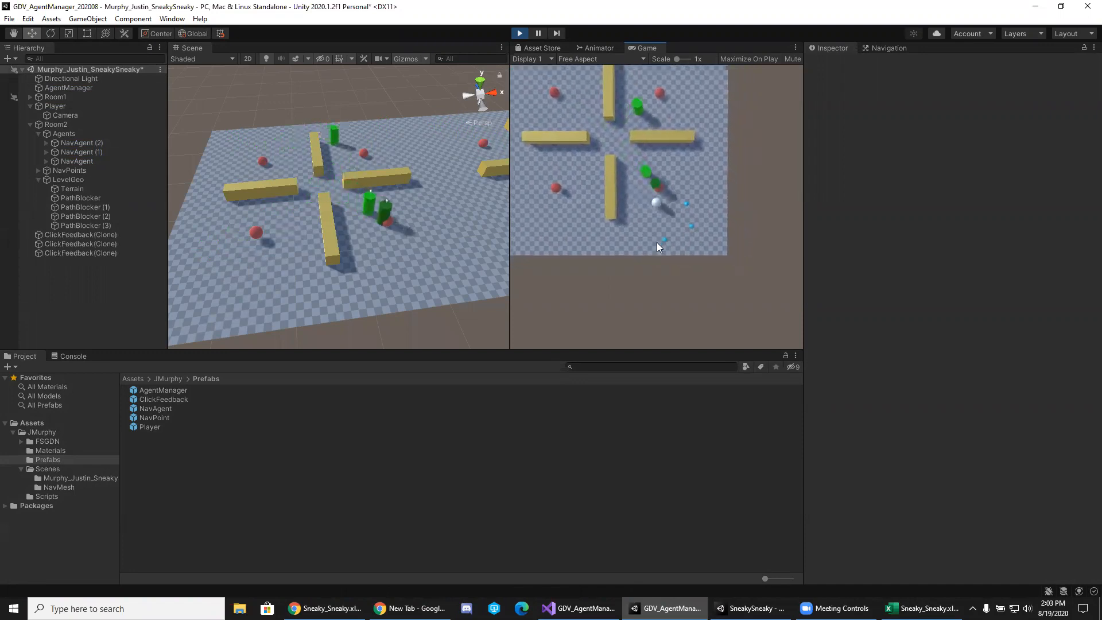
left_click(615, 229)
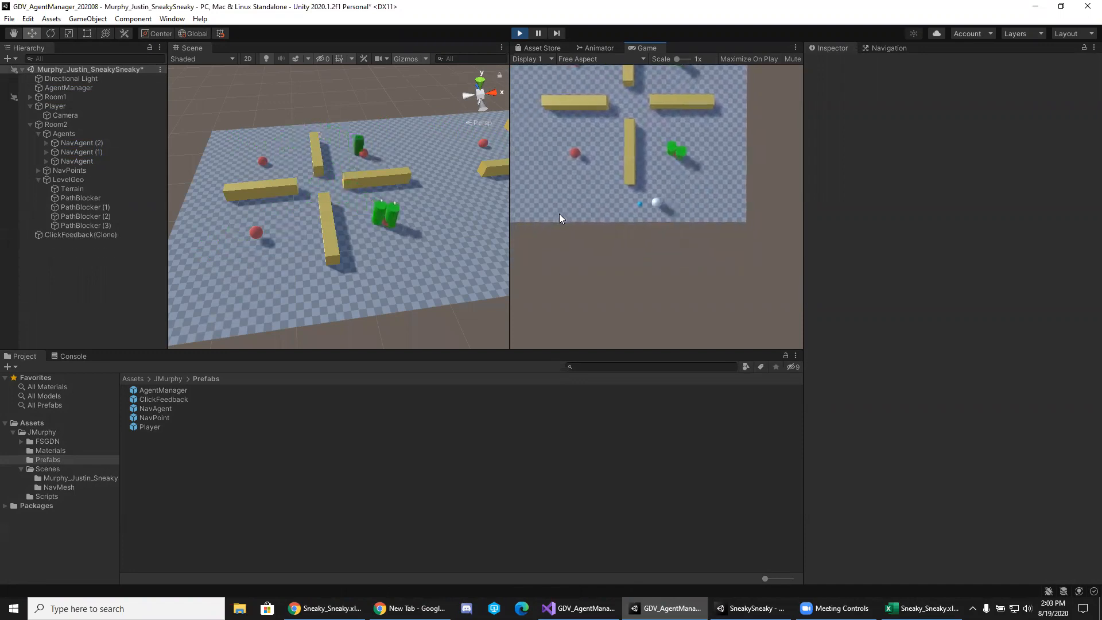
left_click(713, 194)
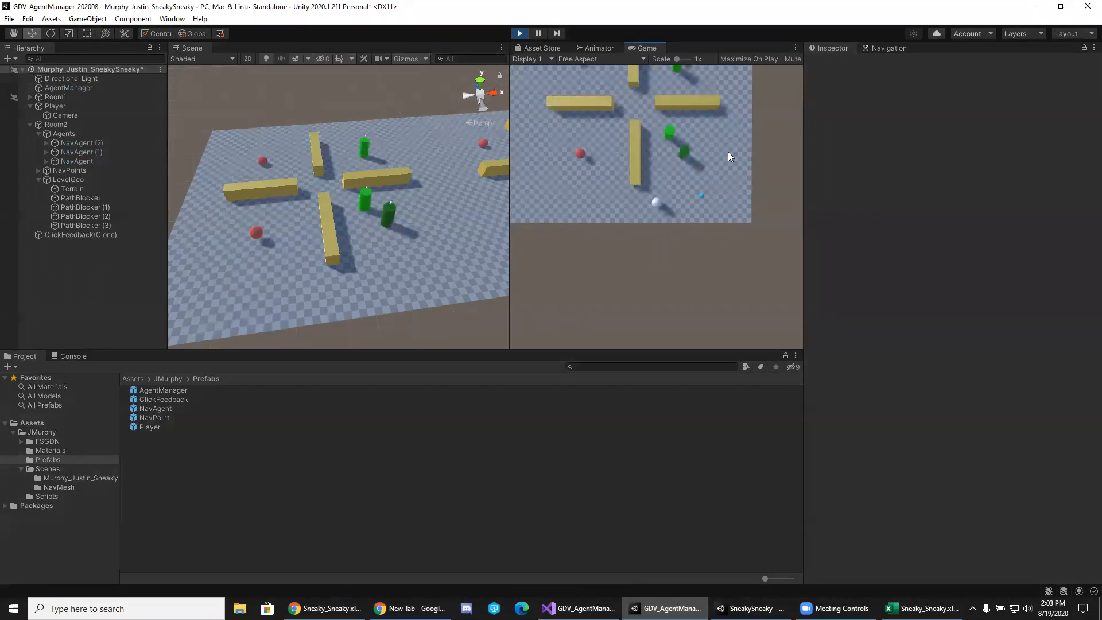
left_click(689, 151)
left_click(644, 153)
left_click(613, 193)
left_click(609, 234)
left_click(655, 241)
left_click(701, 233)
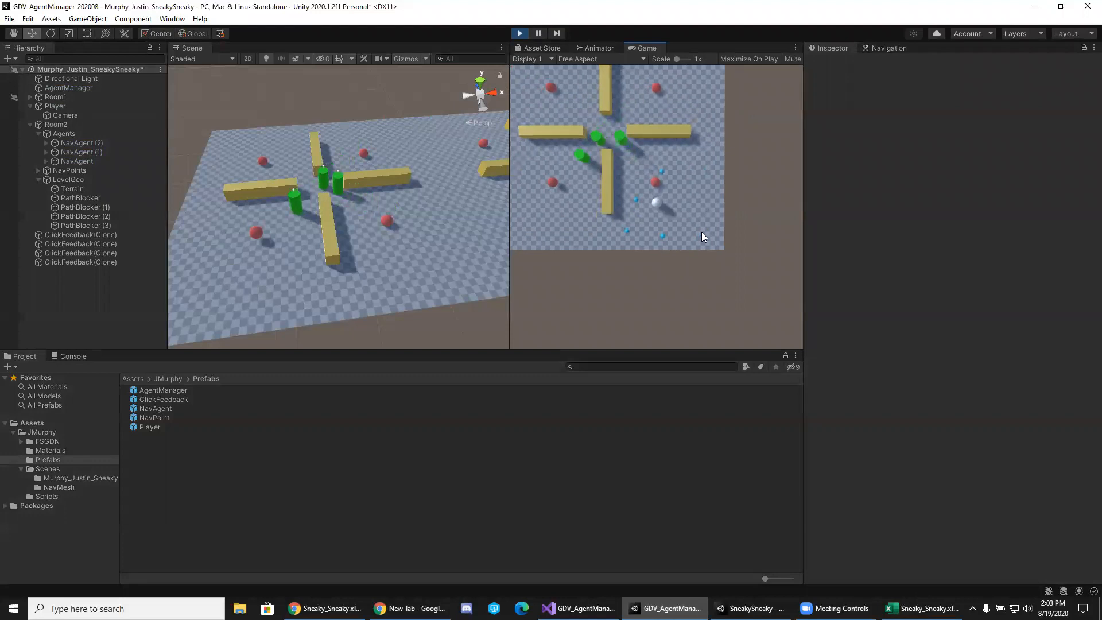
left_click(706, 194)
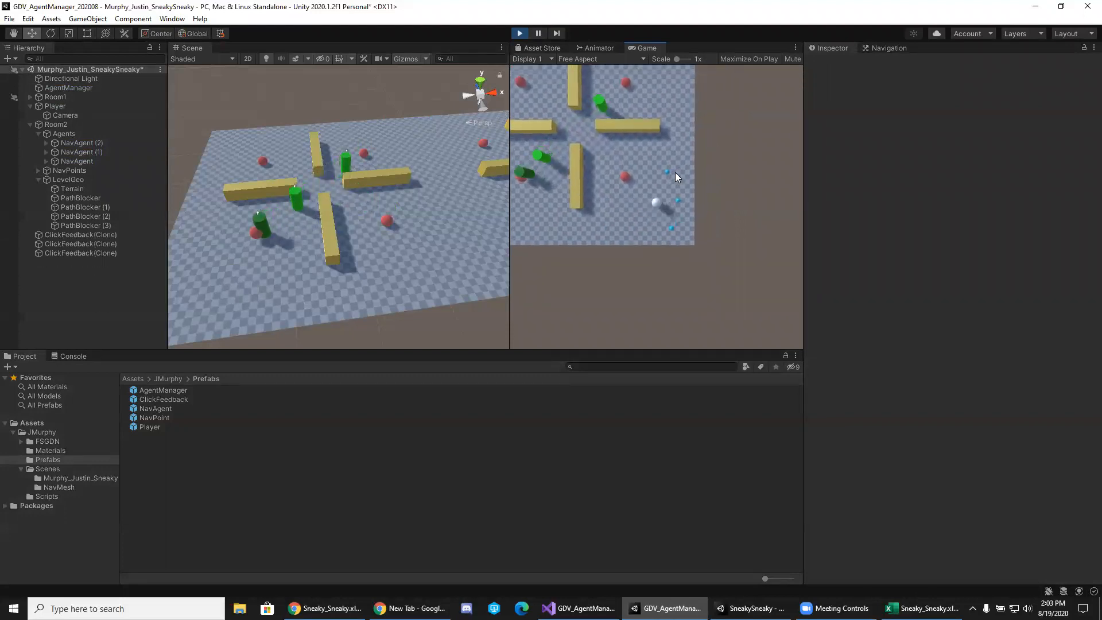
left_click(637, 237)
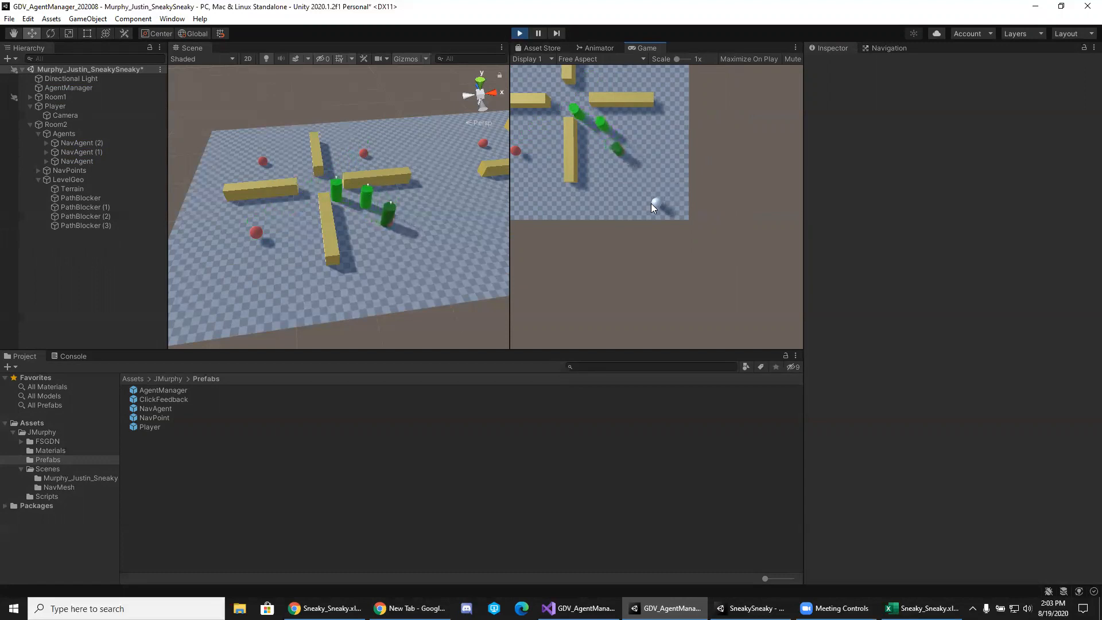
Add a 3D cube as a child of Room2 and move it to about X -9, Y -7.2, Z 7.45.
left_click_drag(440, 173, 373, 178, "alt")
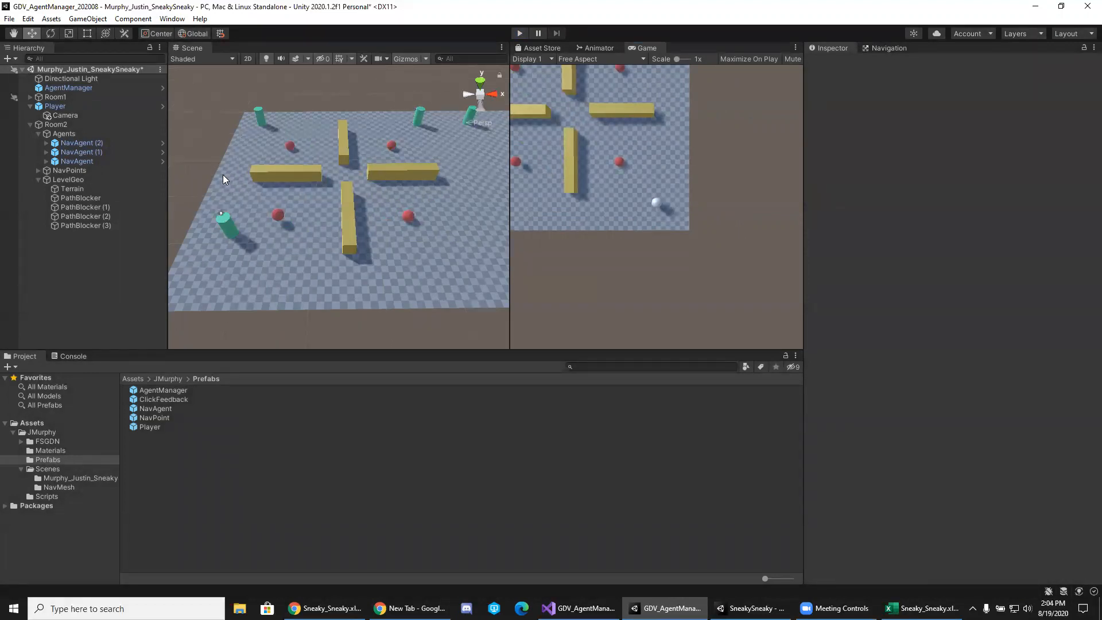
left_click(51, 126)
right_click(55, 125)
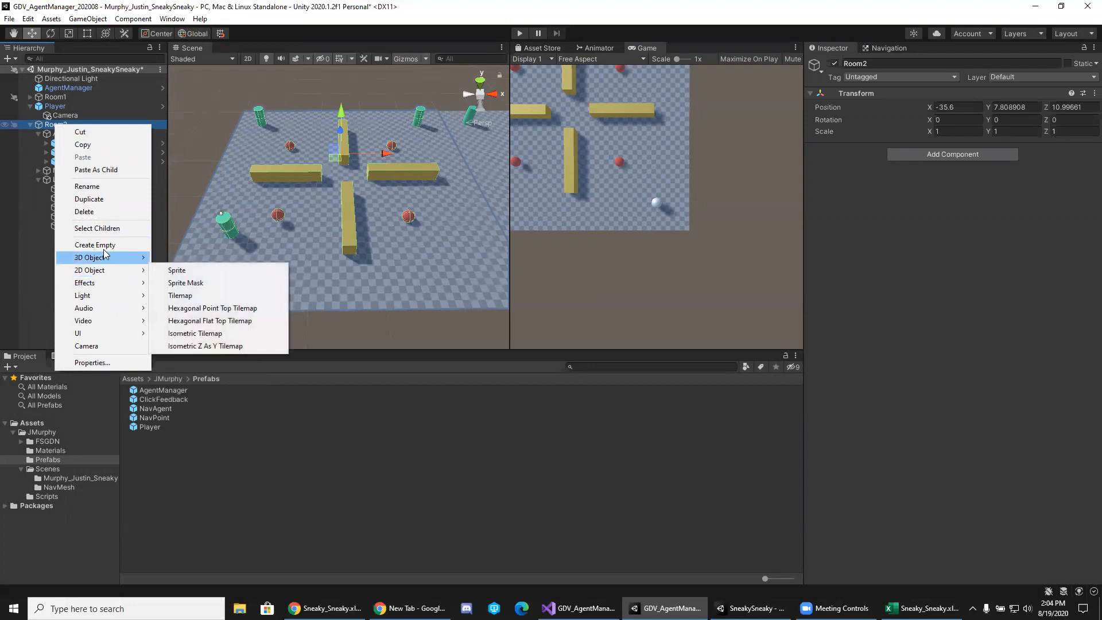
mouse_move(105, 256)
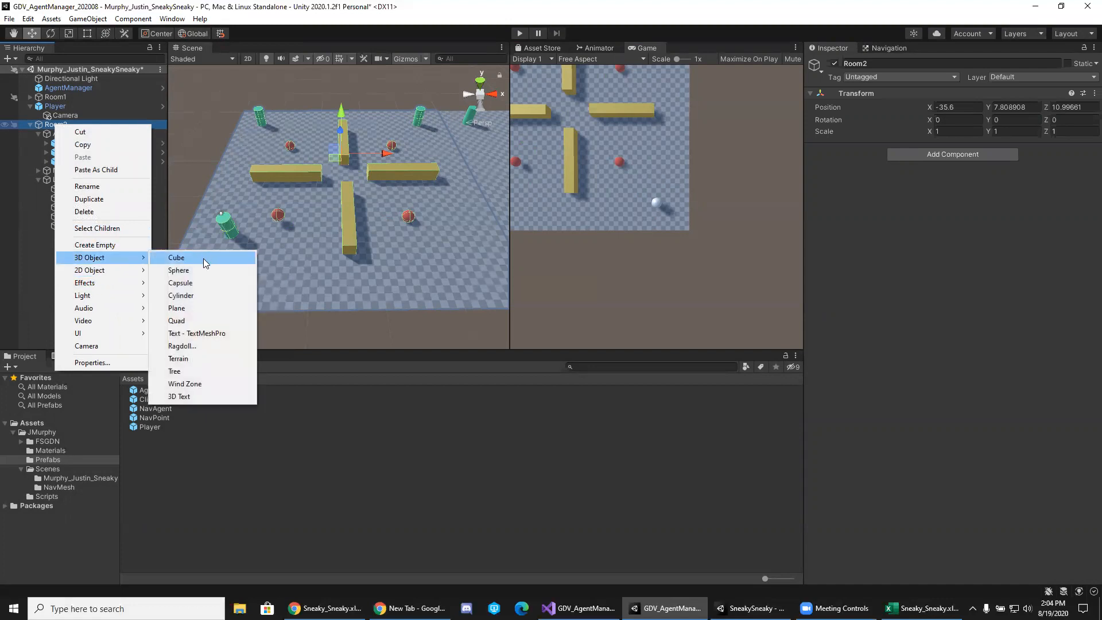
left_click(205, 259)
left_click_drag(276, 203, 225, 167)
left_click_drag(202, 130, 217, 162)
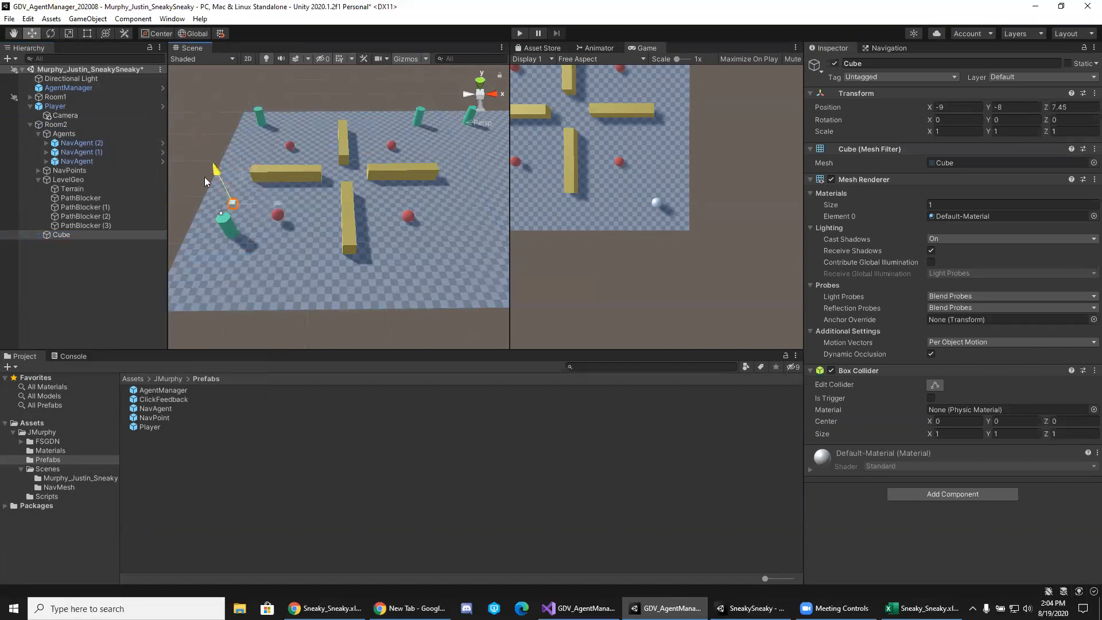
Scale the cube into a tall wall, about 18 in Y and 9.9 in Z.
key("e")
key("r")
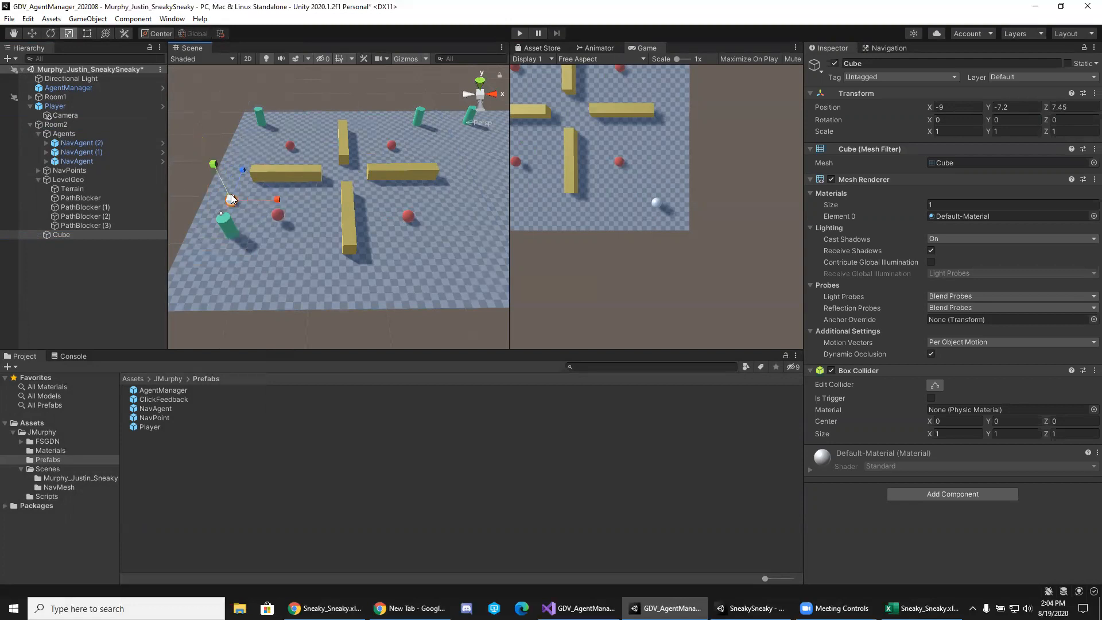
left_click_drag(243, 168, 434, 510)
left_click_drag(213, 164, 1077, 215)
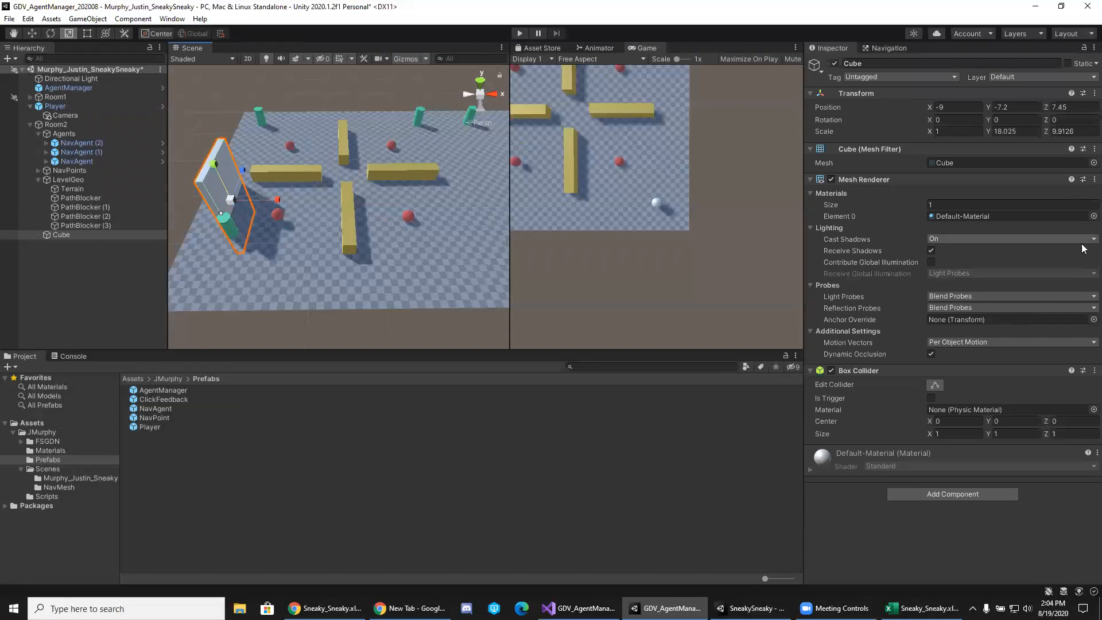
Move the scaled cube to the floor's edge at about X -12.26, Y 0.62, Z 12.8.
key("w")
left_click_drag(238, 208, 184, 114)
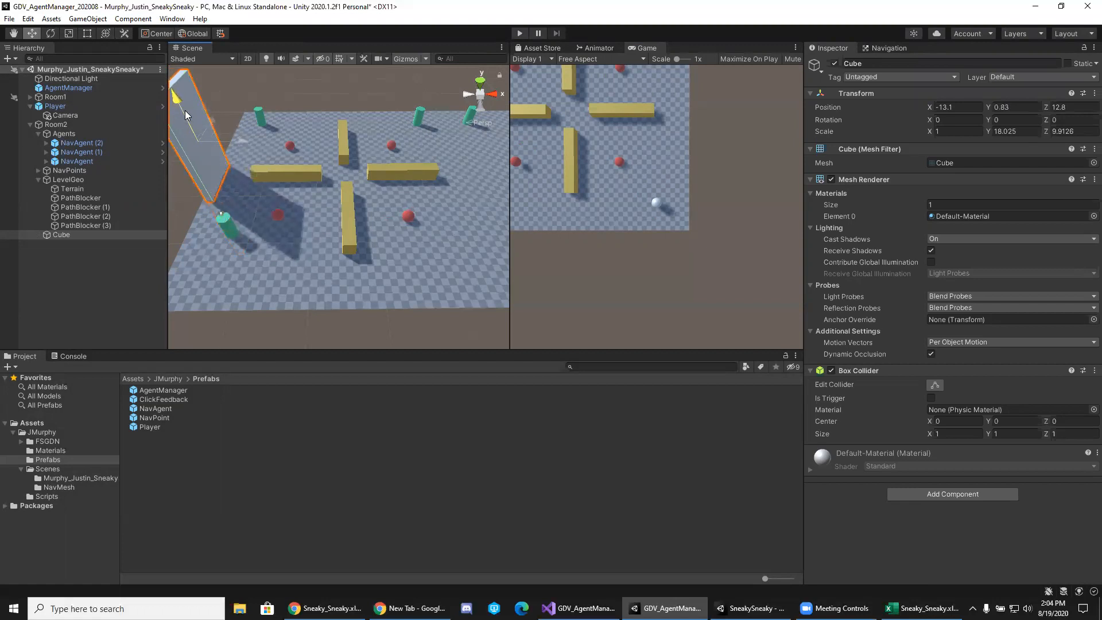
left_click_drag(236, 147, 242, 145)
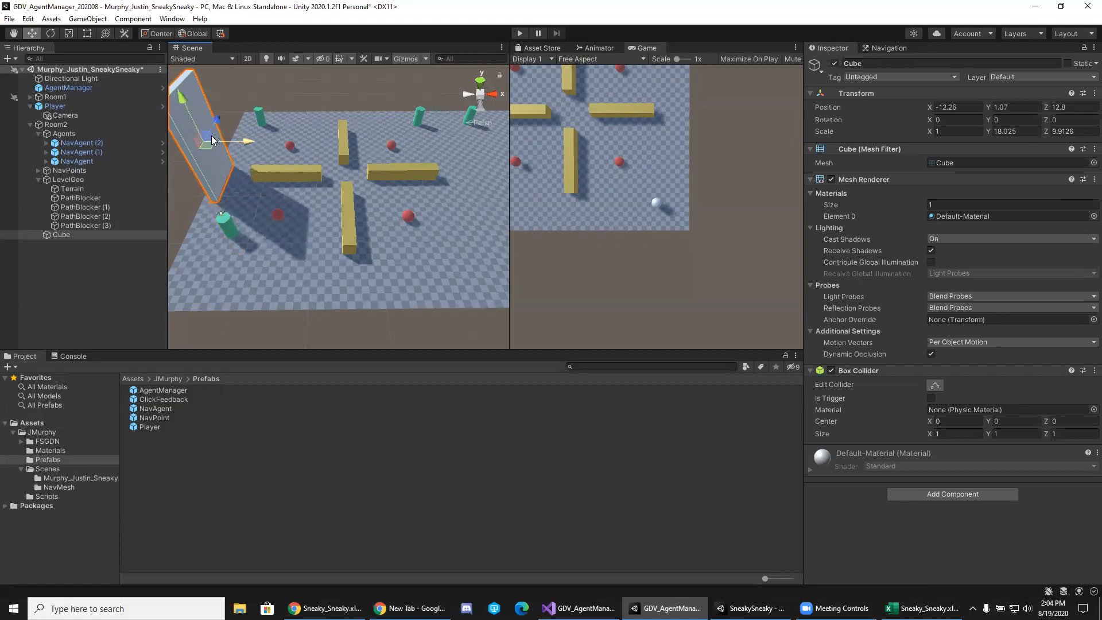
left_click_drag(184, 103, 185, 101)
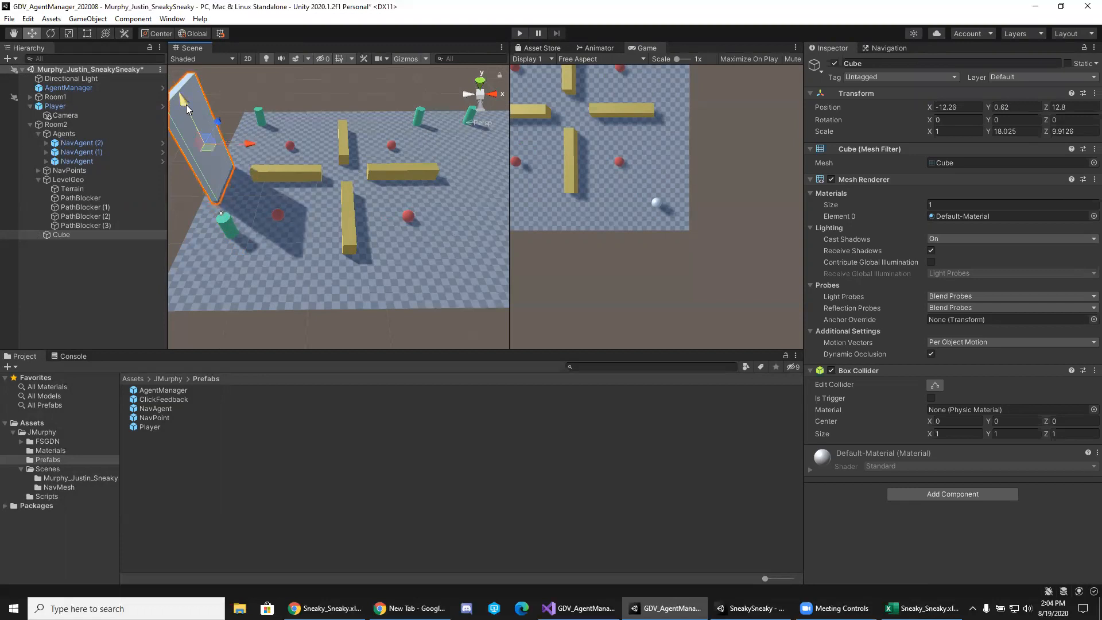
Rename the cube WinTrigger and enable Is Trigger on its box collider.
left_click(70, 236)
left_click(70, 236)
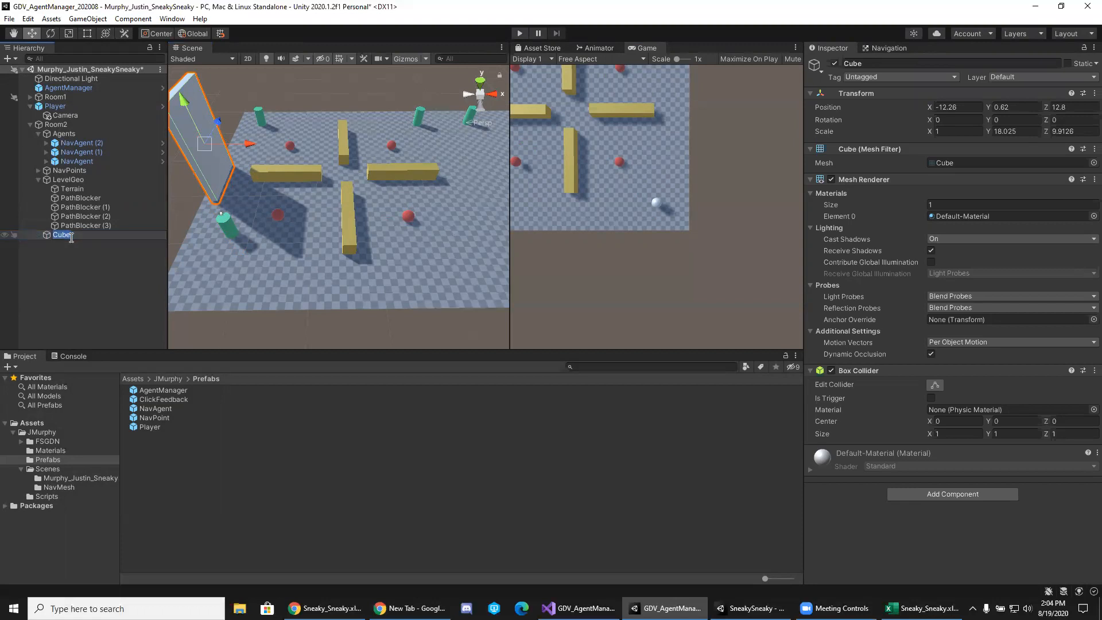
type("WinTrigger")
key("Return")
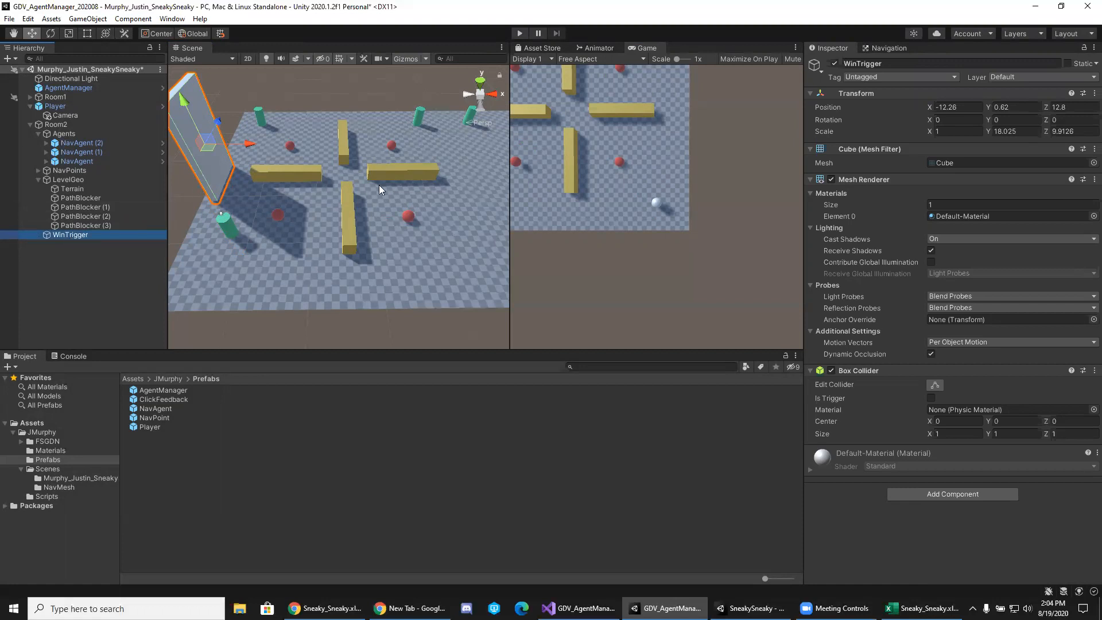
left_click(931, 398)
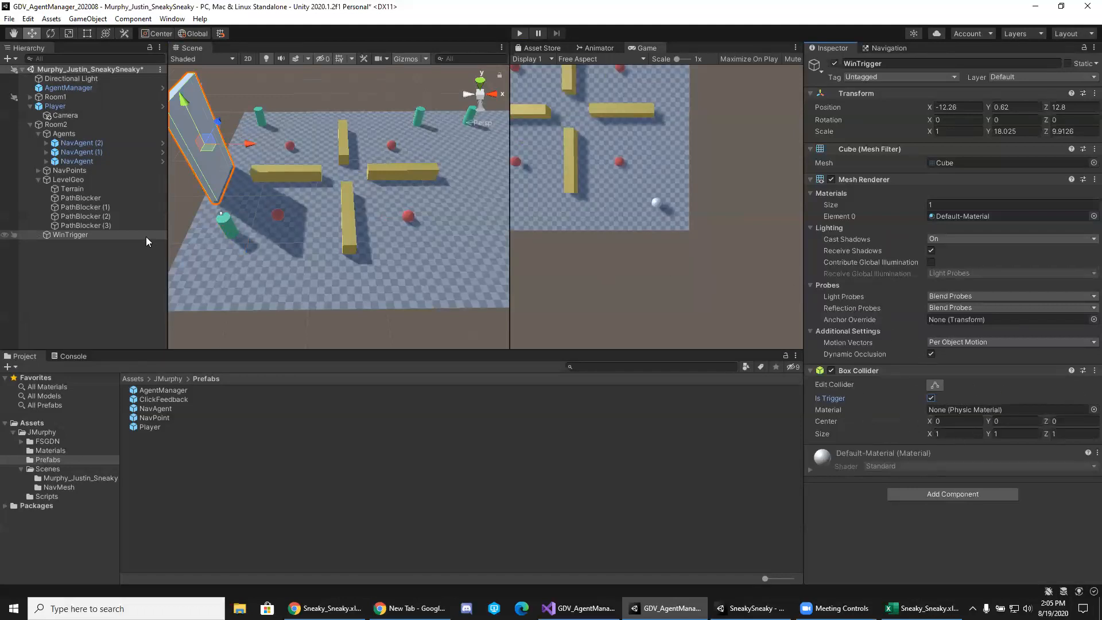
Rebake the navmesh and mark WinTrigger as Navigation Static.
left_click(893, 46)
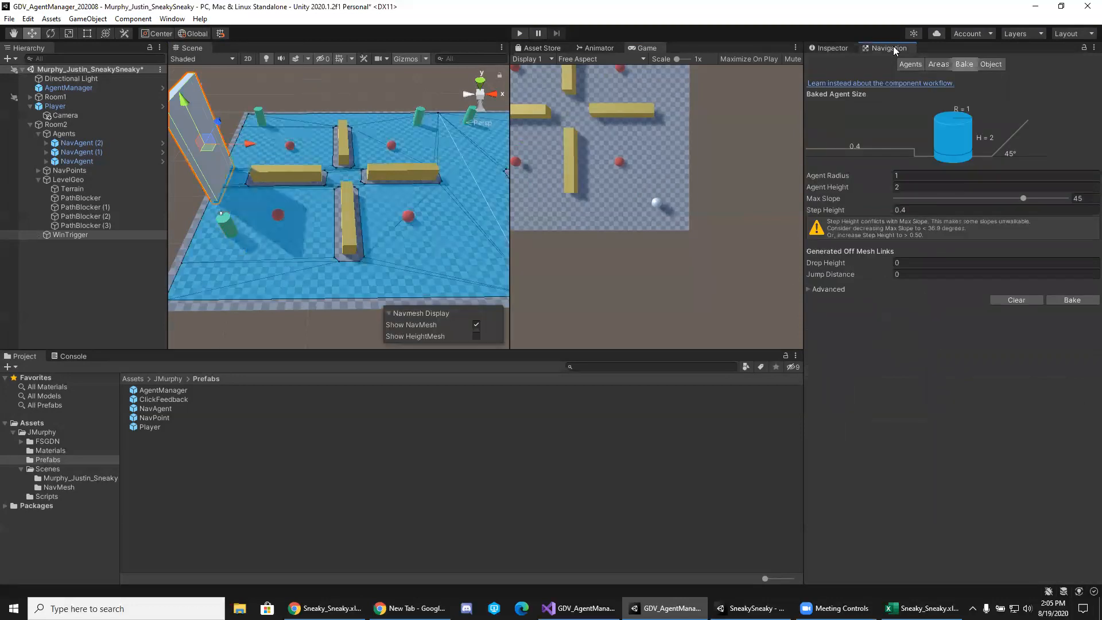
left_click(1080, 302)
left_click(1081, 304)
left_click(990, 65)
left_click(898, 134)
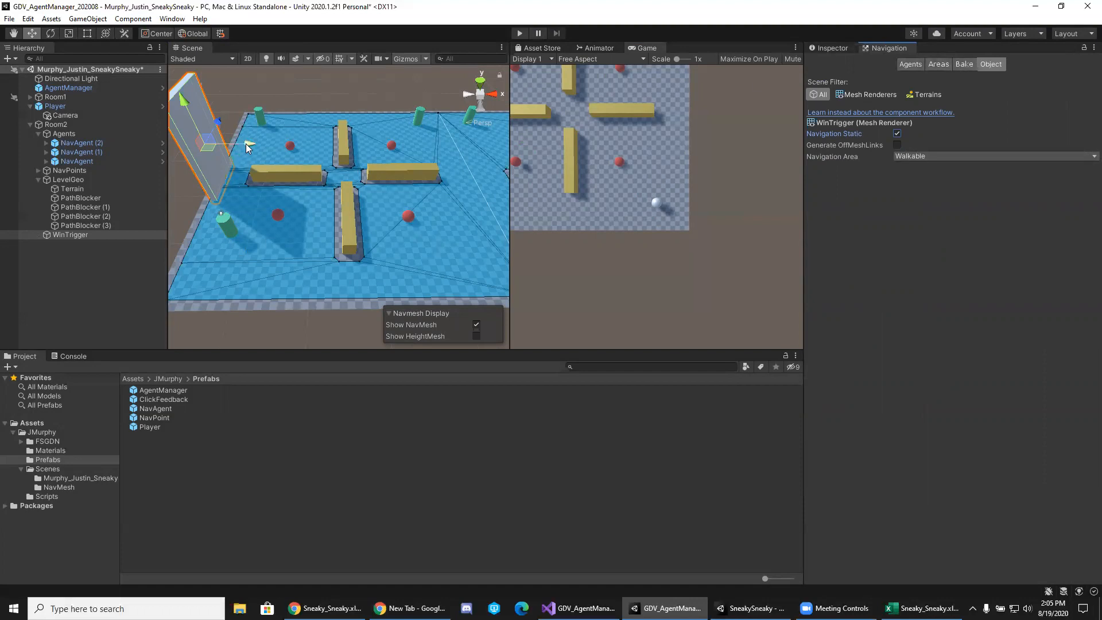
Scale WinTrigger up along its X axis to make the wall thicker, then deselect it.
key("e")
key("r")
left_click_drag(251, 145, 341, 144)
mouse_move(349, 208)
right_mouse_down()
mouse_move(293, 206)
mouse_move(352, 199)
right_mouse_up()
key("a")
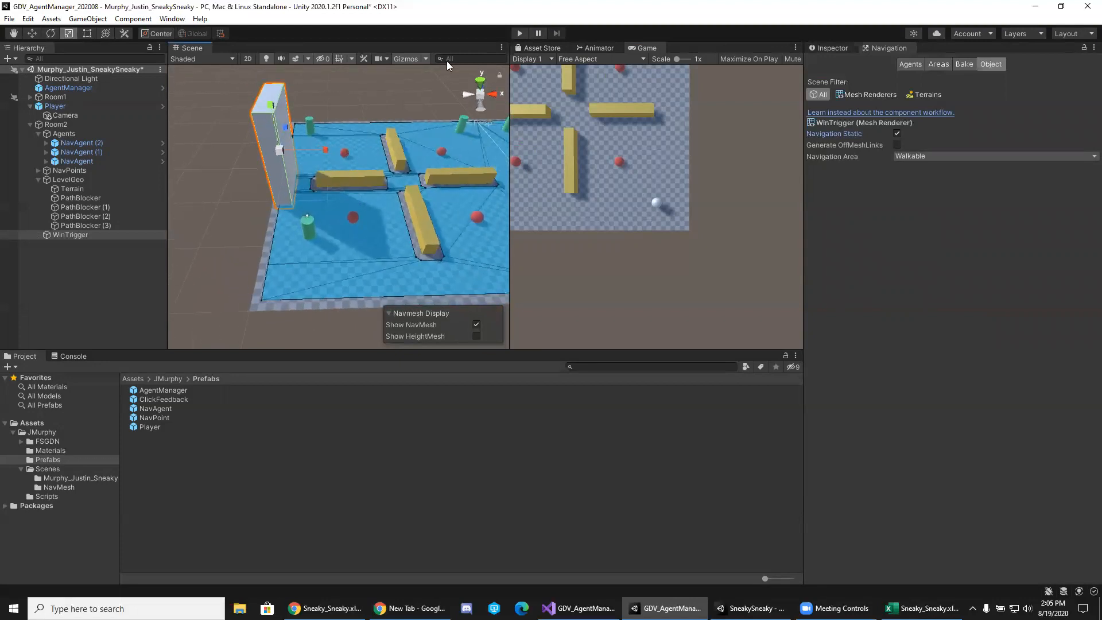
left_click(889, 293)
left_click(48, 267)
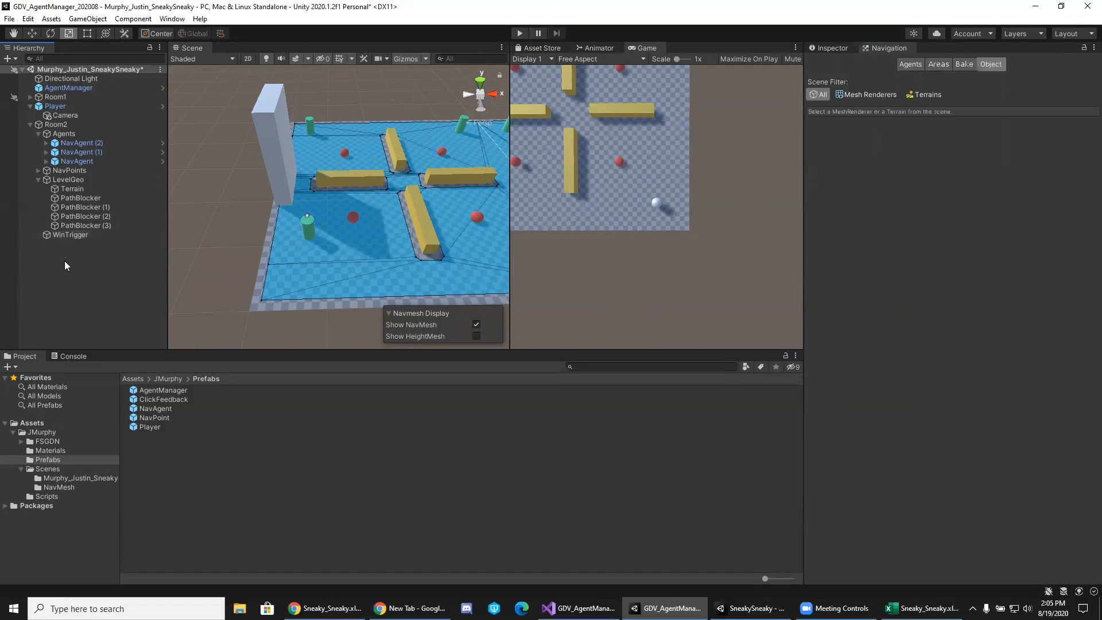
Collapse Room2, add a UI Text object to the scene and rename it WinText.
left_click(31, 124)
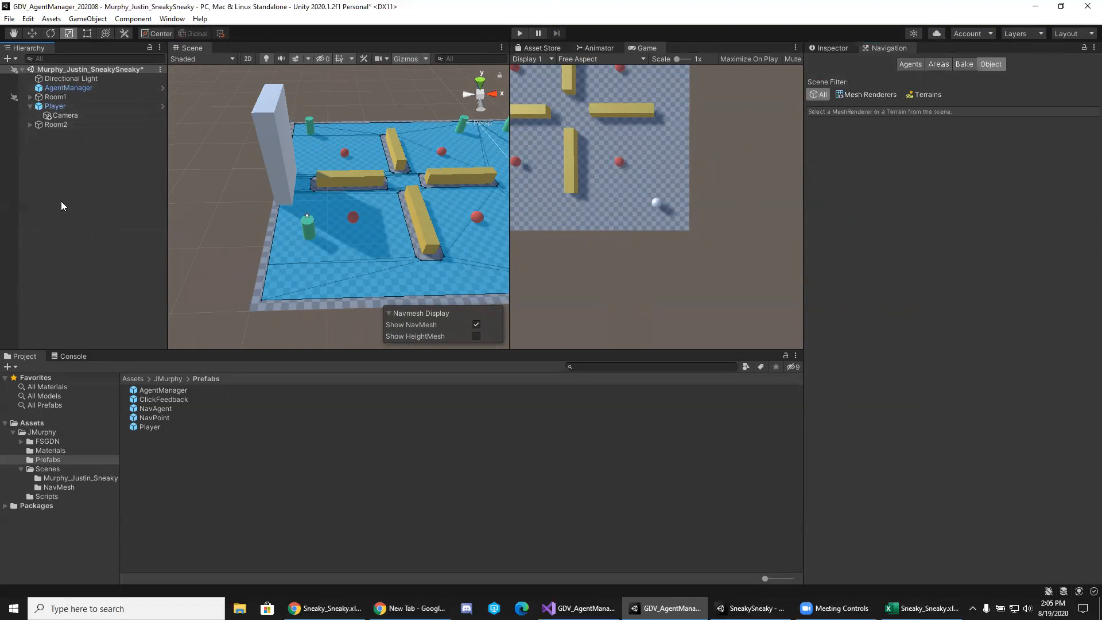
right_click(71, 183)
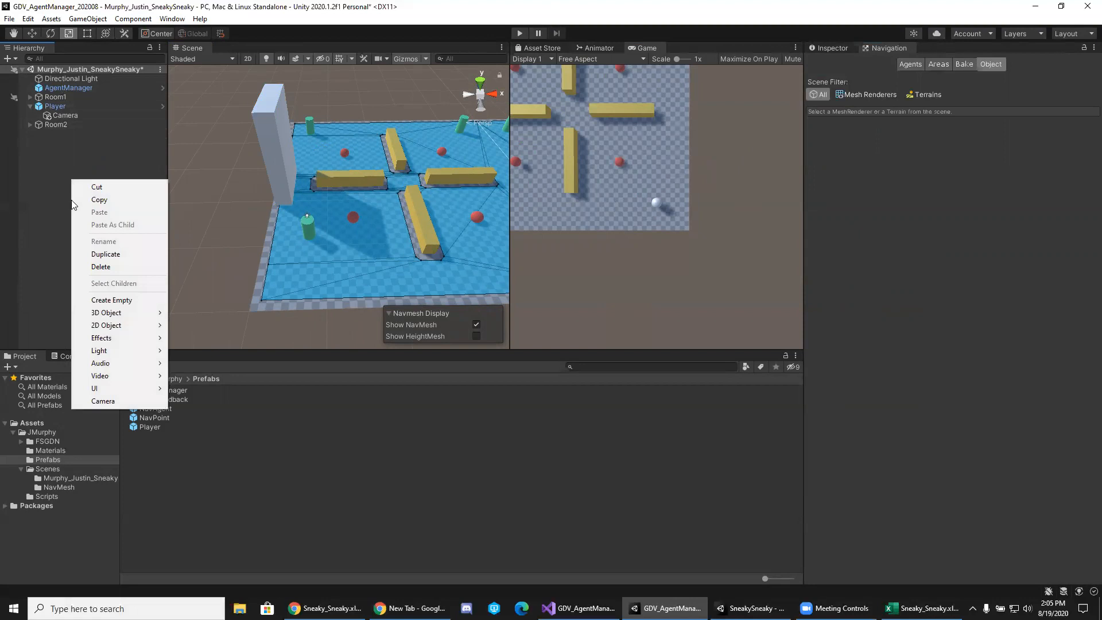
mouse_move(118, 326)
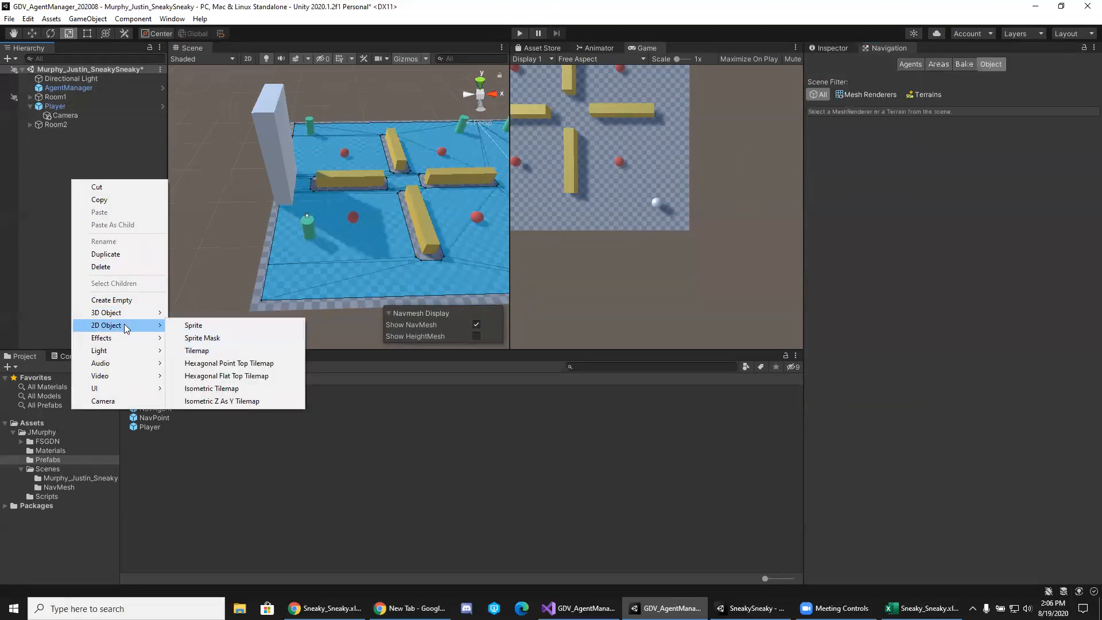
mouse_move(121, 391)
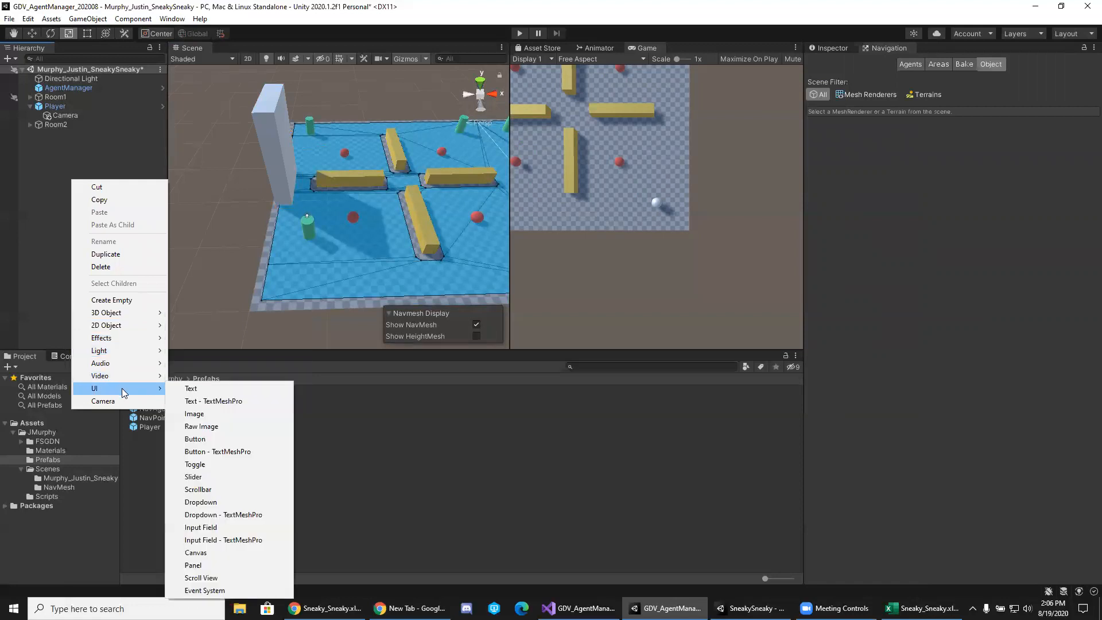
left_click(218, 391)
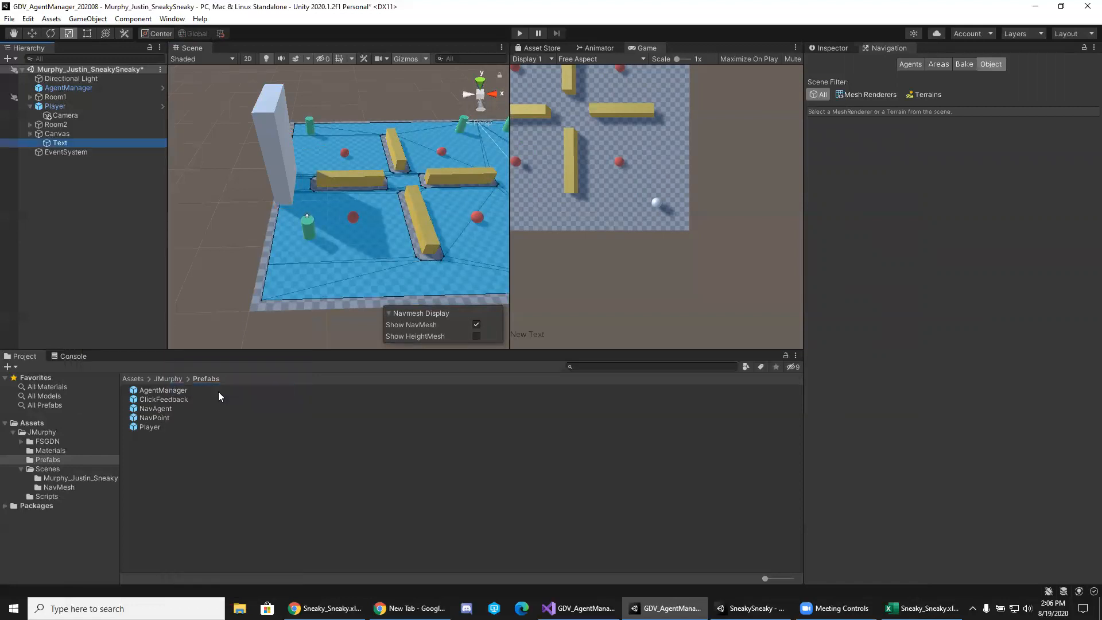
left_click(65, 146)
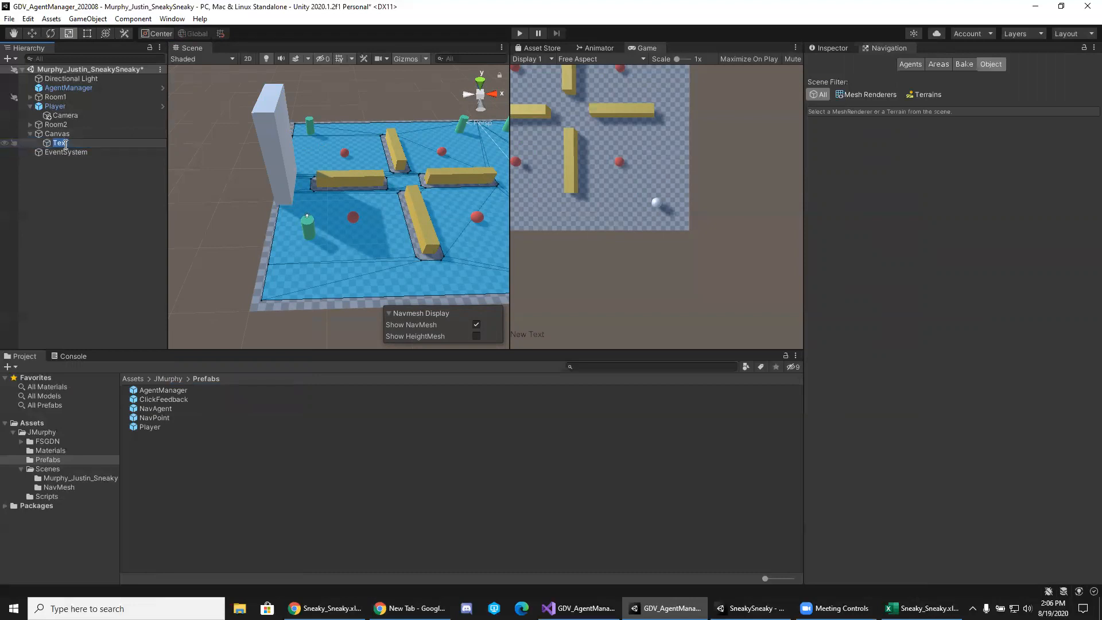
type("WinText")
key("Return")
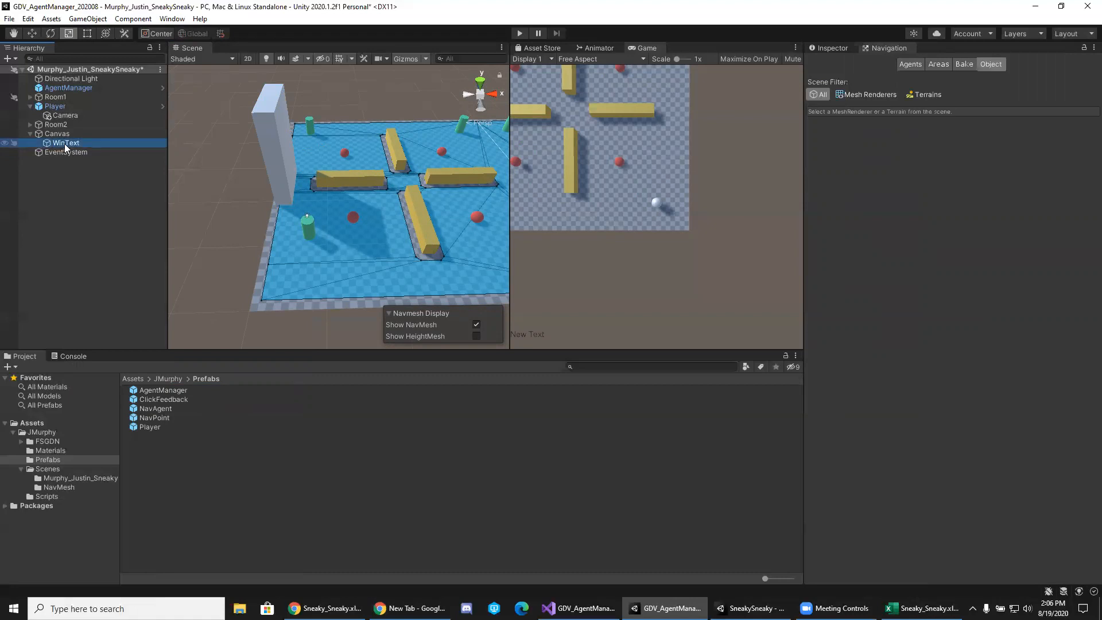
Move WinText near the centre of the canvas, at about X 31, Y -4.
left_click(65, 145)
left_click(33, 166)
left_click(50, 136)
left_click(49, 145)
key("f")
right_click_drag(316, 198, 275, 245)
key("w")
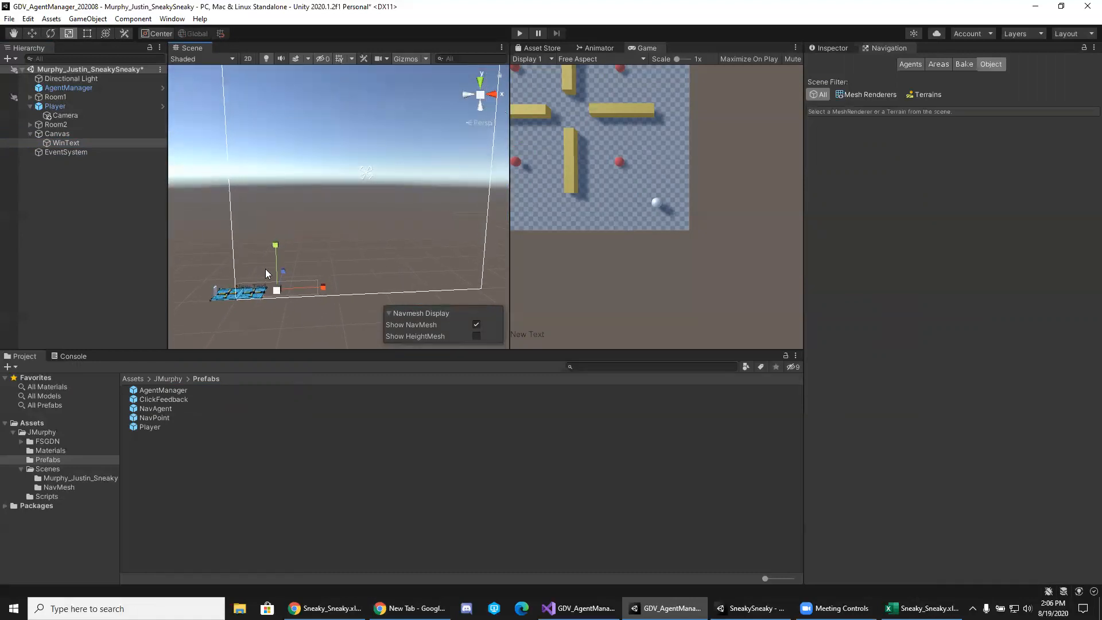
left_click_drag(278, 253, 388, 169)
right_click_drag(392, 232, 389, 228)
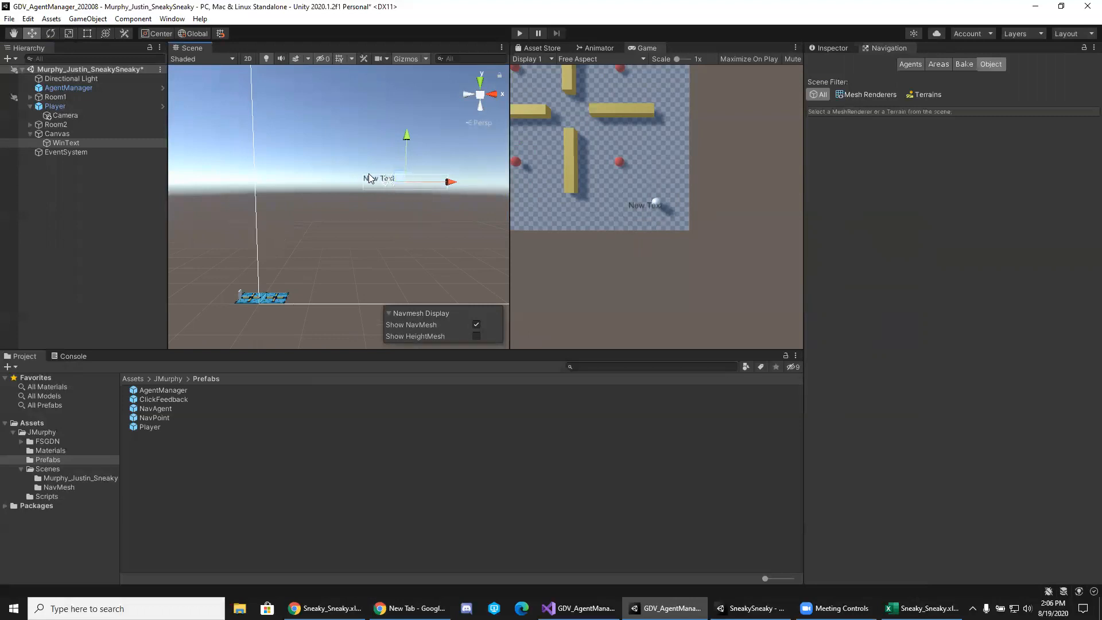
Set WinText's text to "You Escaped!" and its font size to 32.
left_click(833, 47)
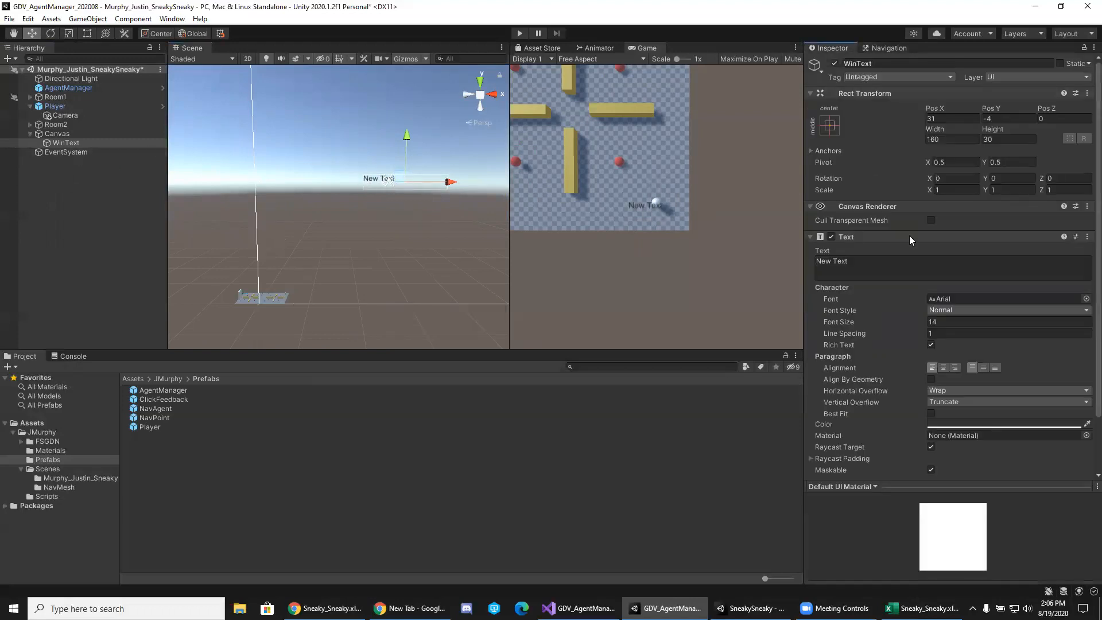
scroll(918, 206, "down", 2)
left_click(903, 215)
type("You")
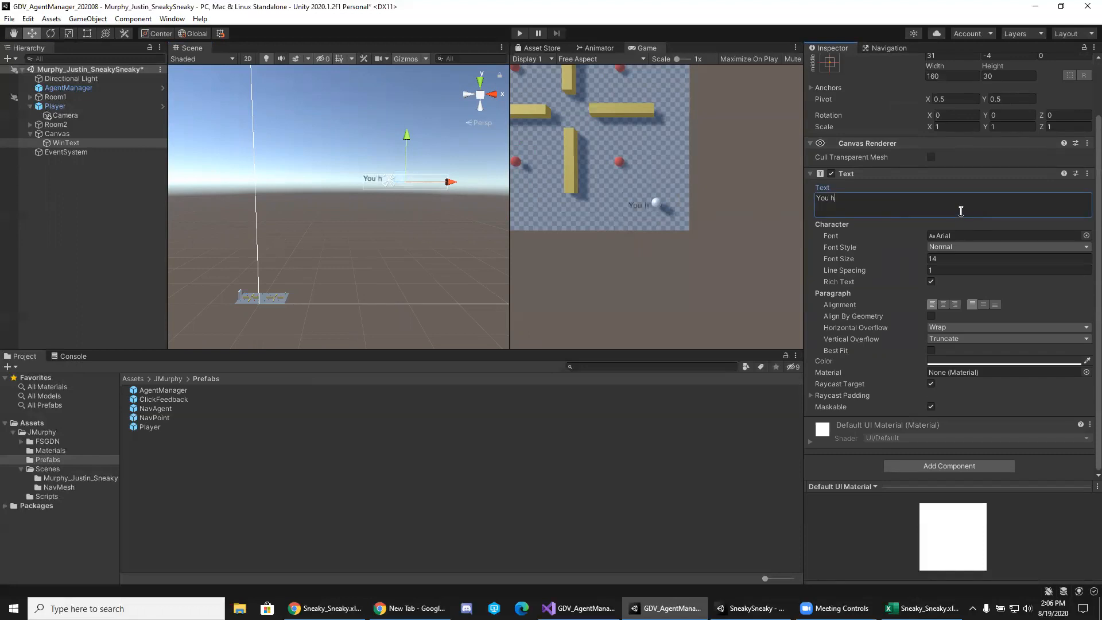
type(" Escaped!")
left_click(964, 259)
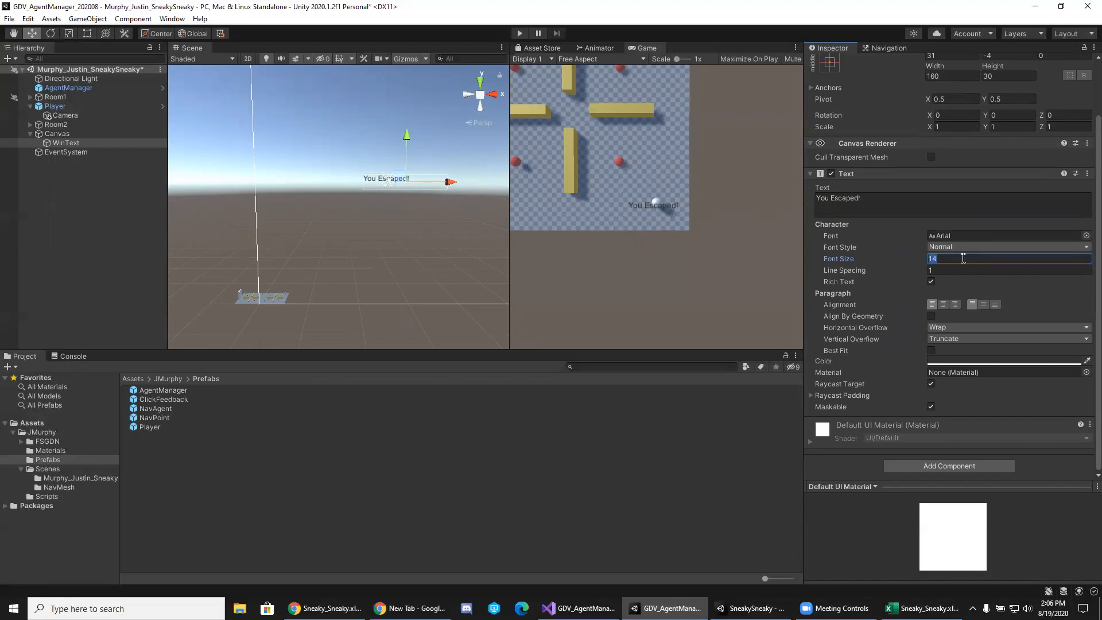
type("32")
scroll(951, 143, "up", 2)
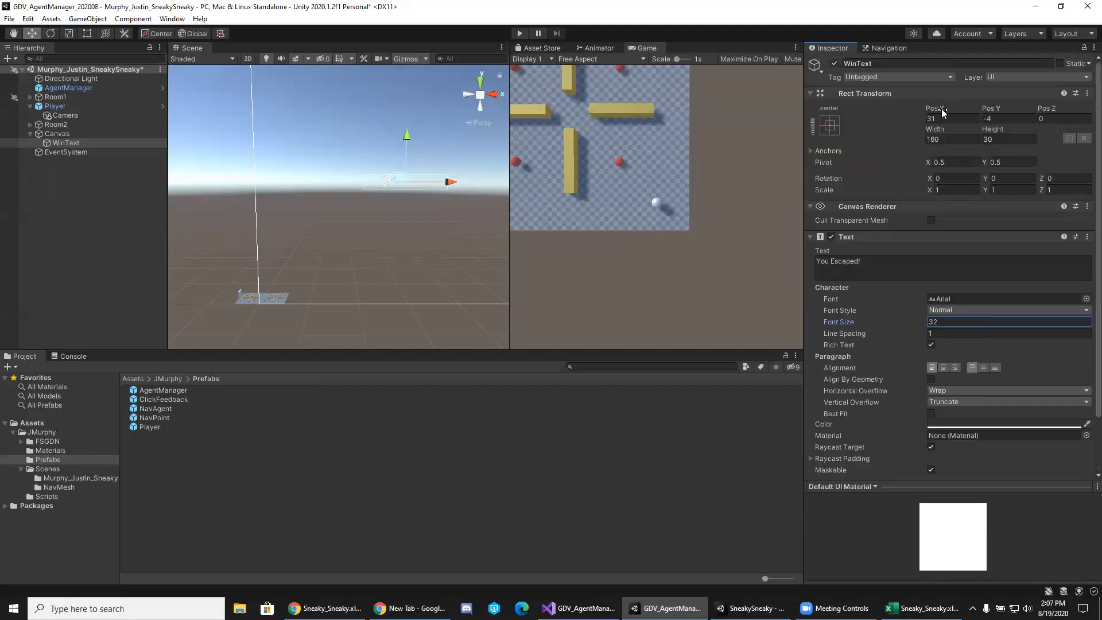
Set WinText's width to 500 and height to 300, and centre its text horizontally and vertically.
left_click(953, 139)
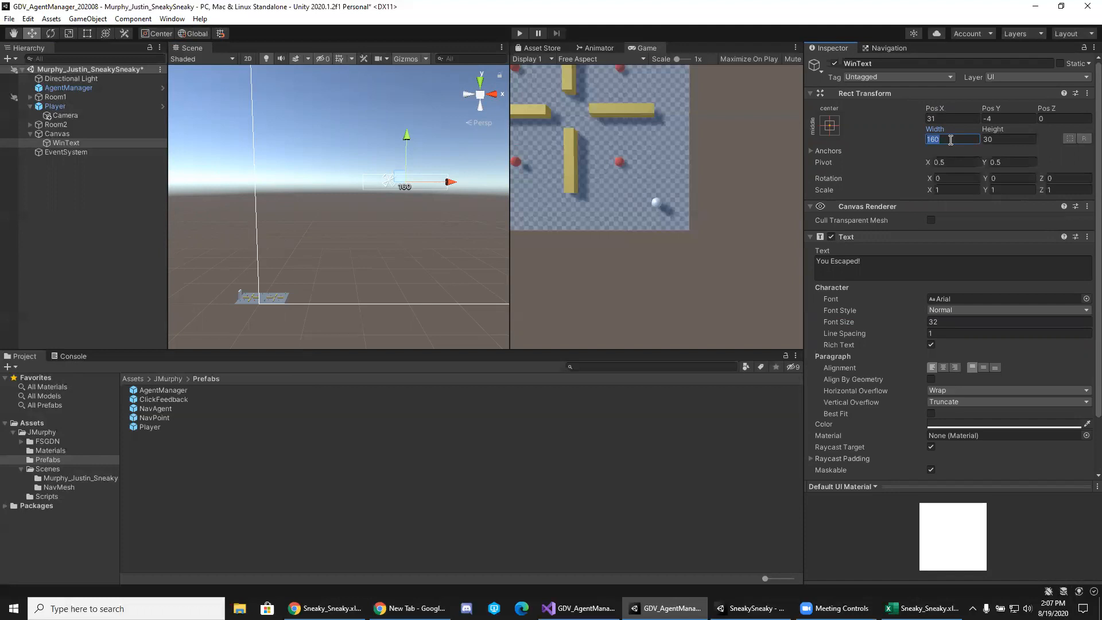
type("500")
left_click(1016, 143)
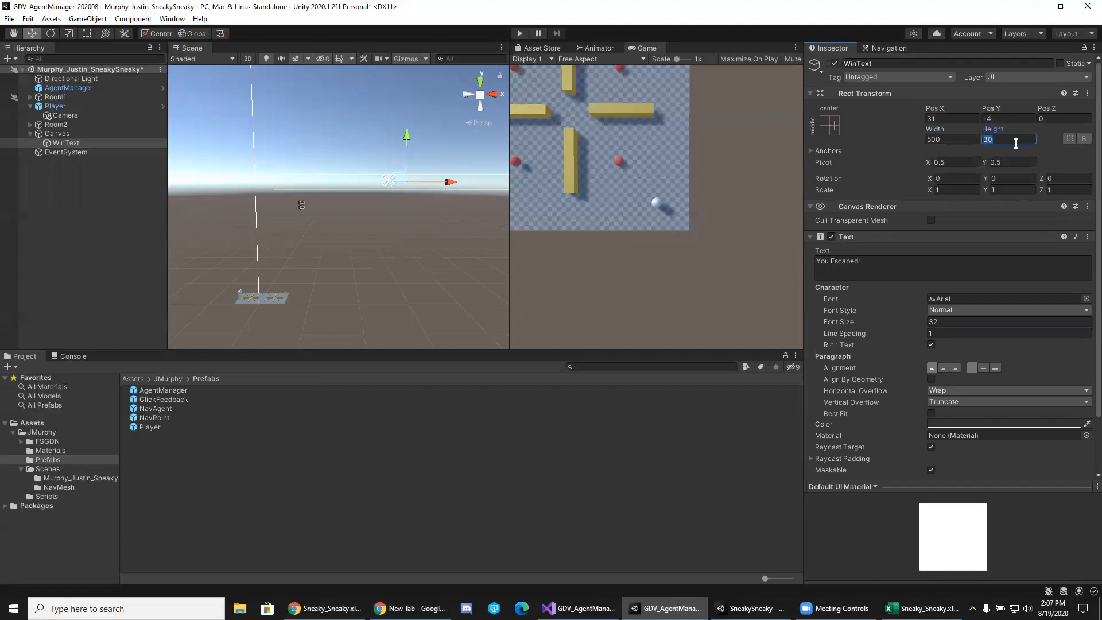
type("0")
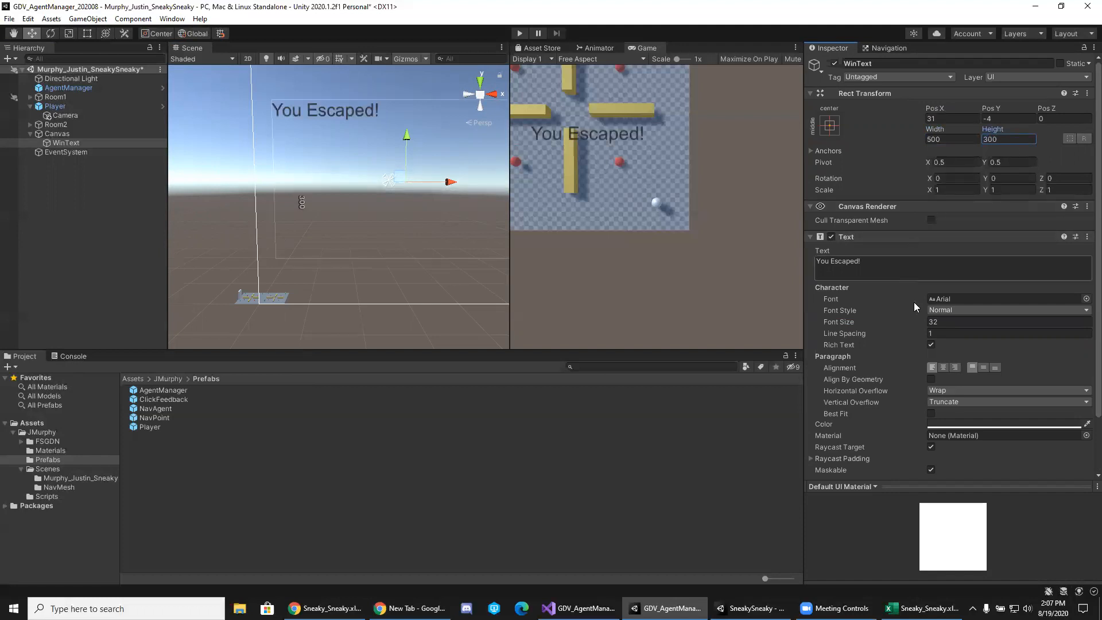
left_click(942, 368)
left_click(983, 367)
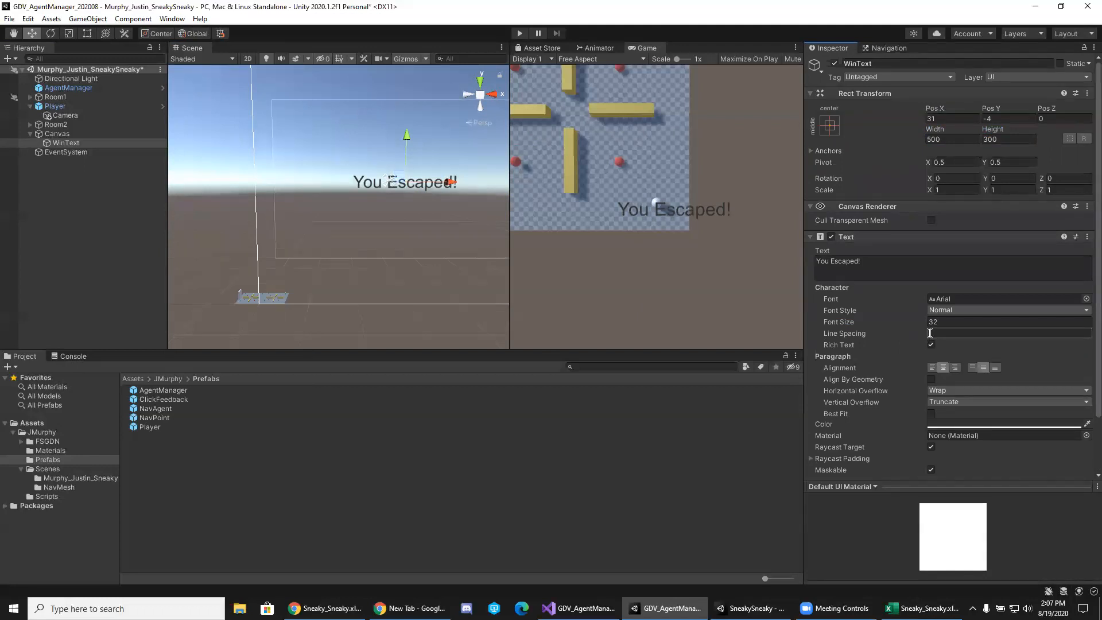
scroll(920, 331, "down", 3)
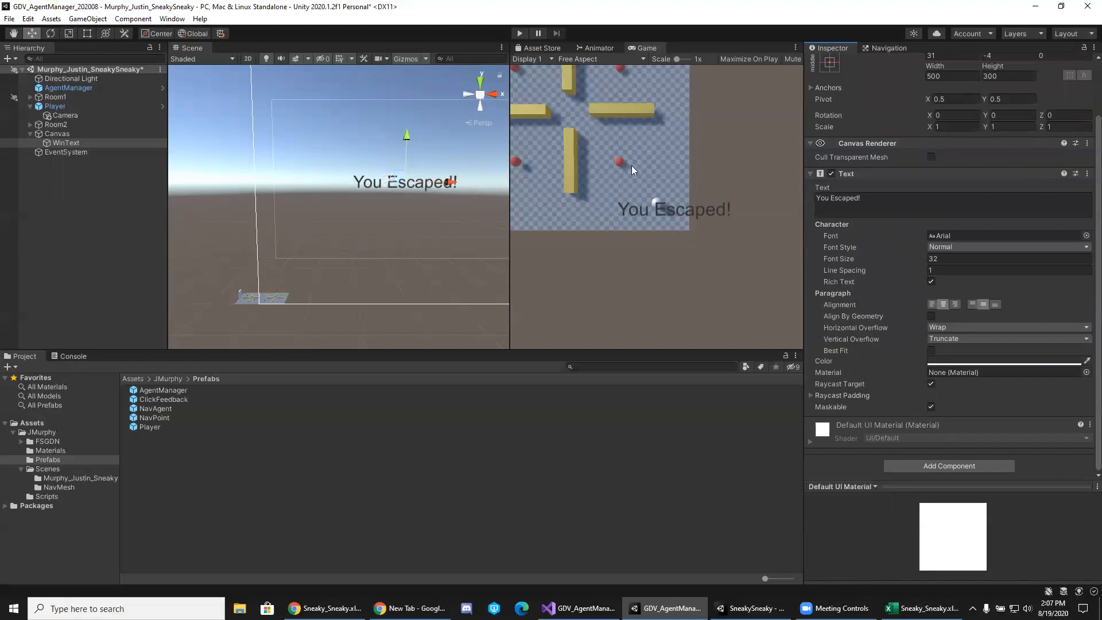
Deactivate the WinText object under Canvas so it starts hidden, and clear the selection.
left_click(60, 134)
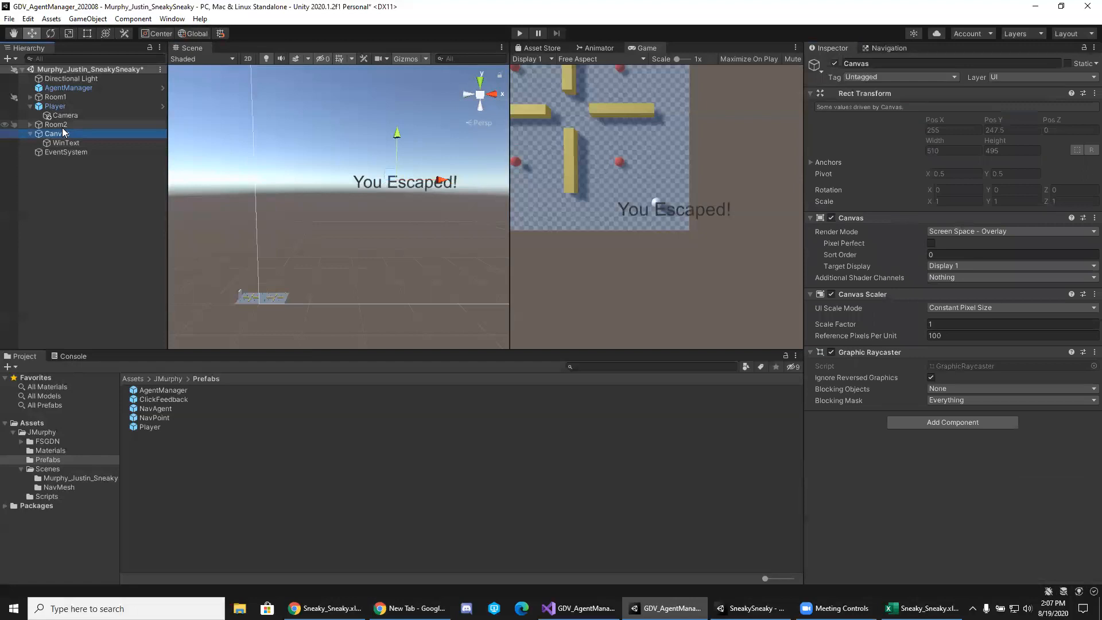
left_click(57, 143)
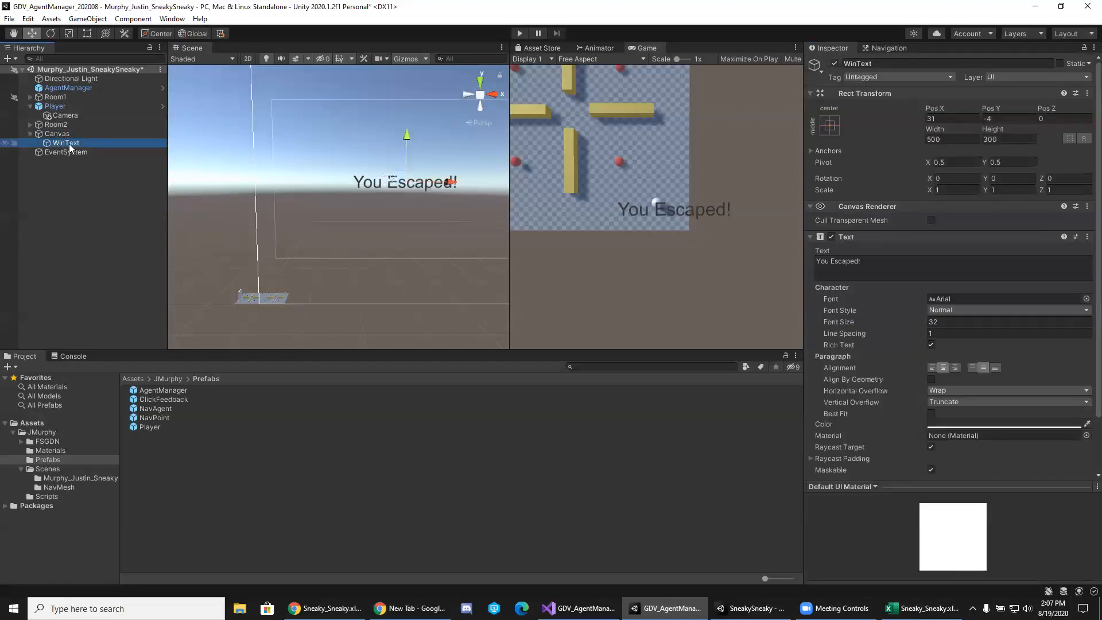
left_click(836, 64)
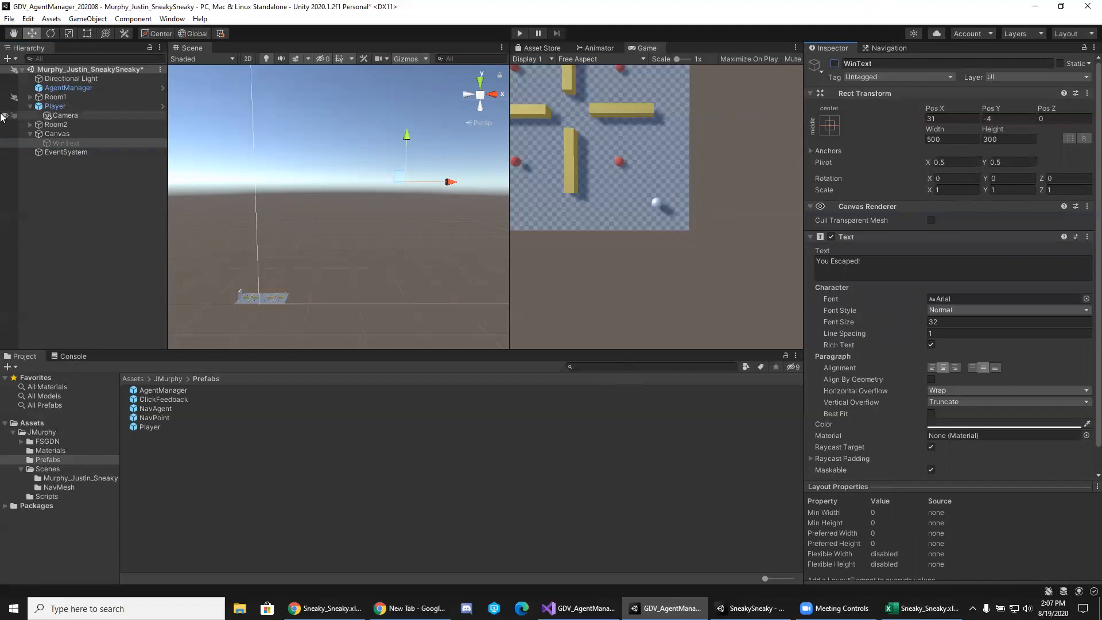
left_click(51, 182)
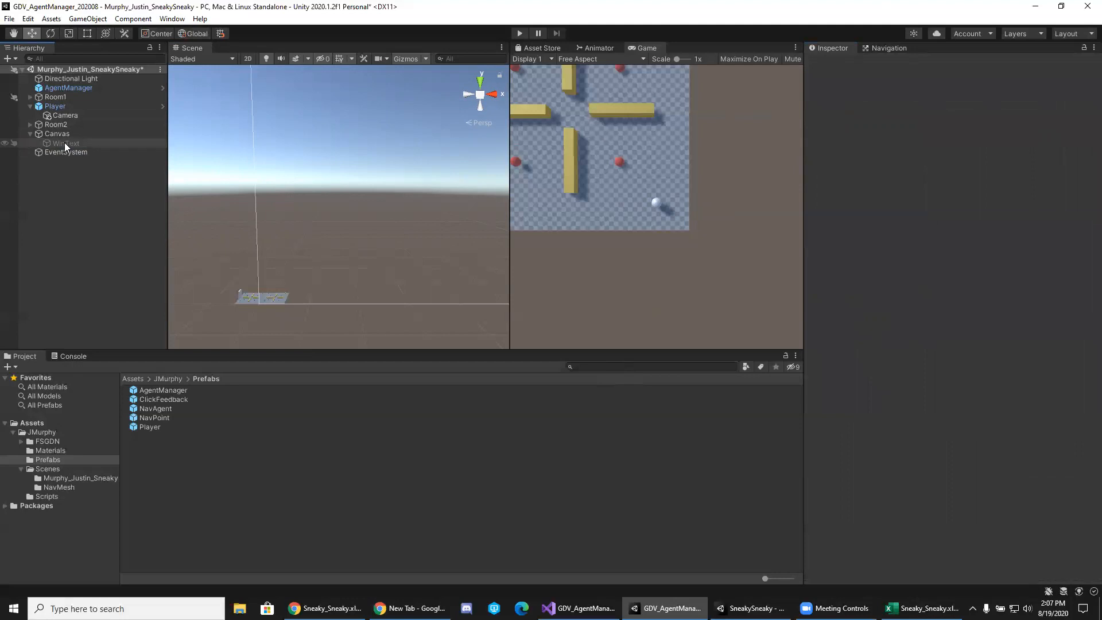
Expand Room2 in the scene hierarchy and select its WinTrigger object to view its components.
left_click(36, 126)
left_click(30, 125)
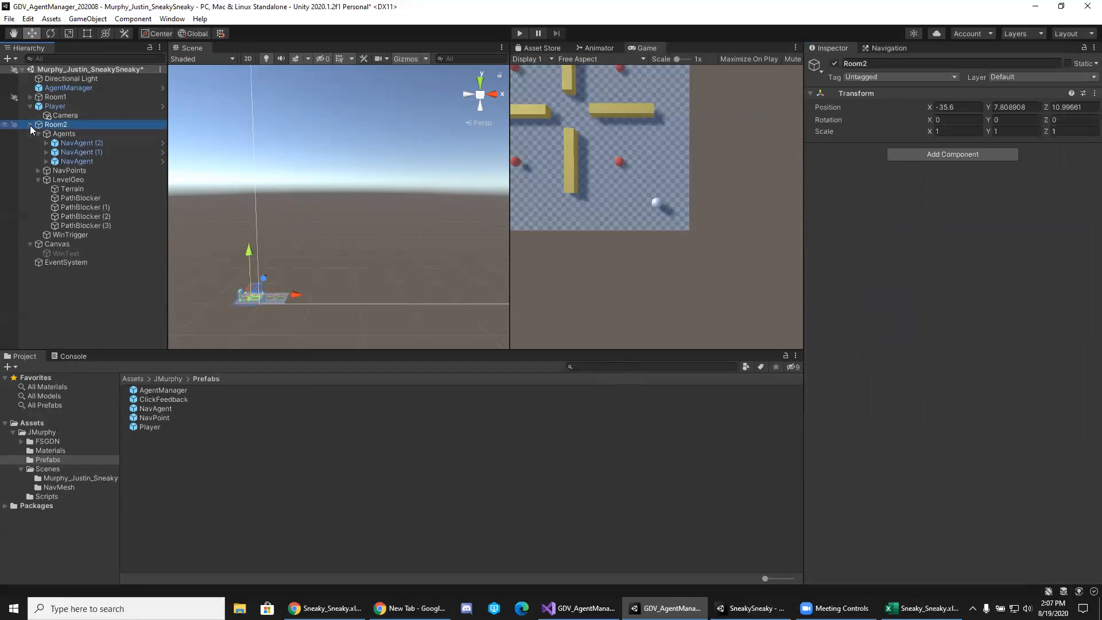
left_click(69, 234)
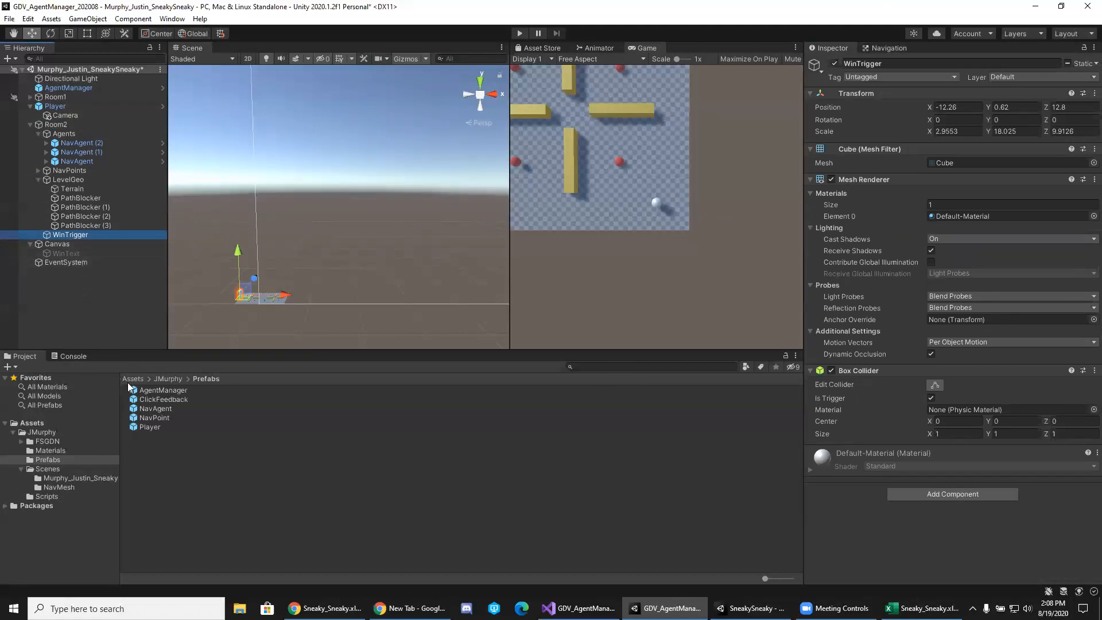
Create a C# script named WinTrigger in the Scripts folder and open it in the code editor.
right_click(204, 457)
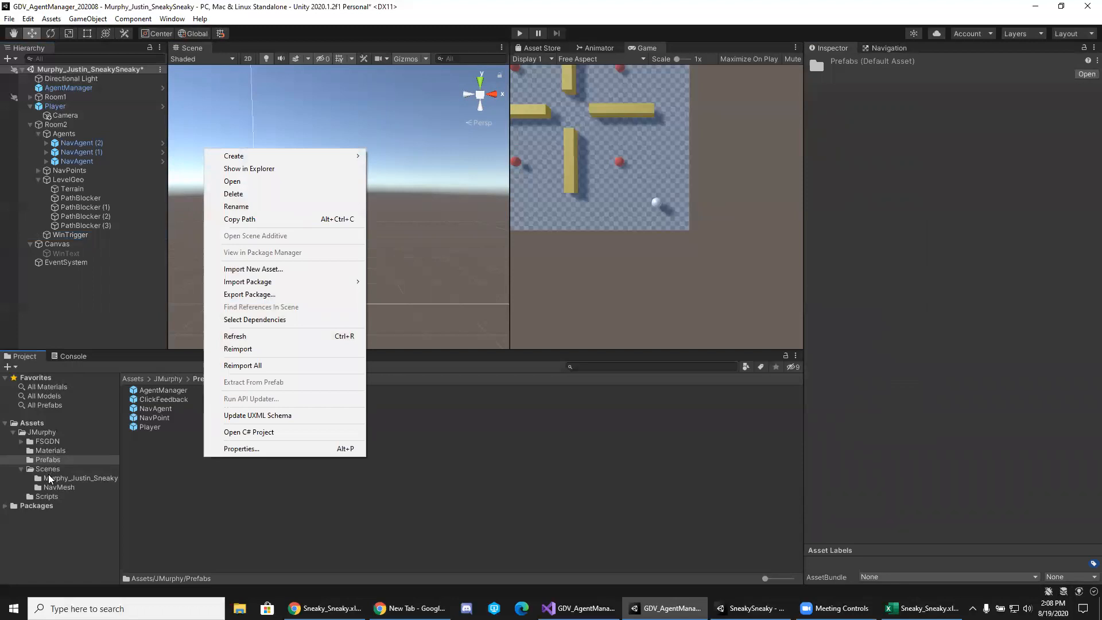
left_click(48, 499)
left_click(48, 498)
right_click(197, 462)
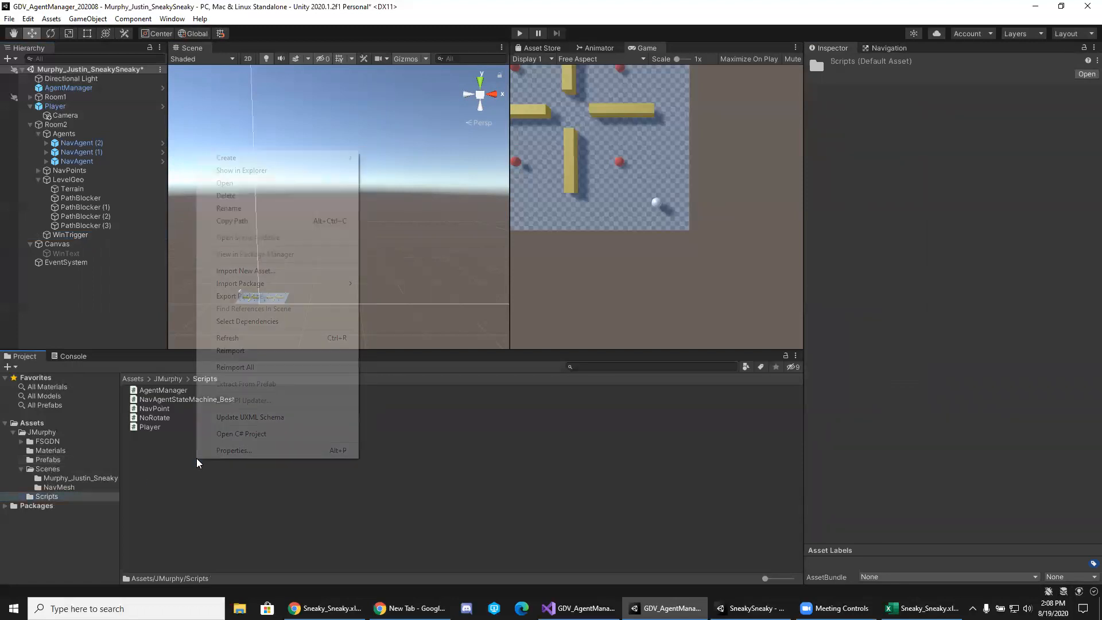
mouse_move(298, 157)
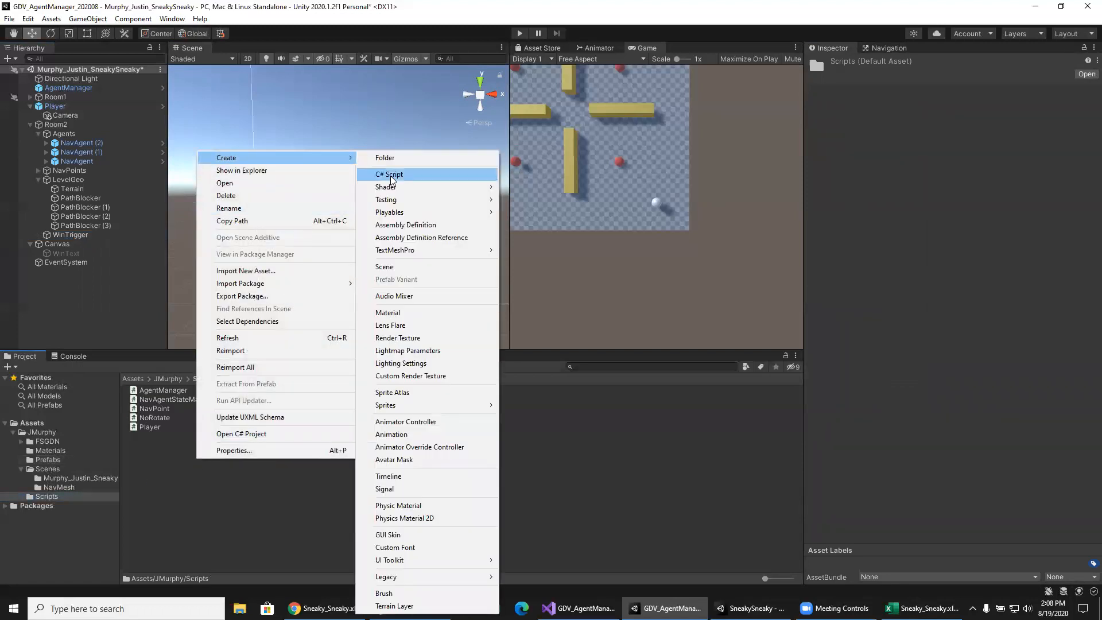
left_click(385, 171)
type("W")
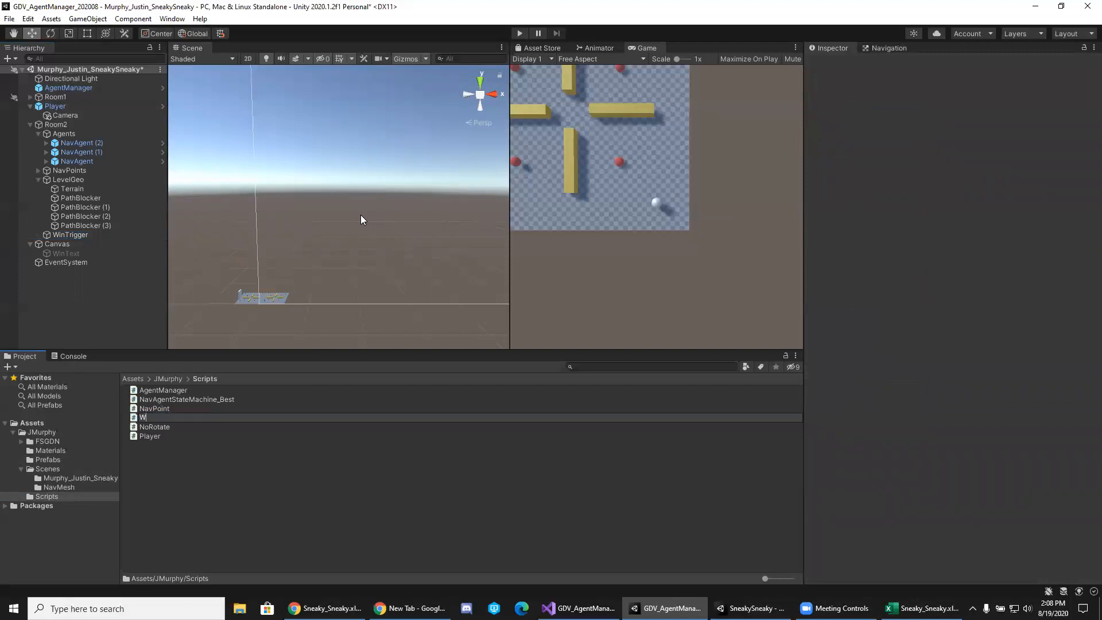
type("inTrigger")
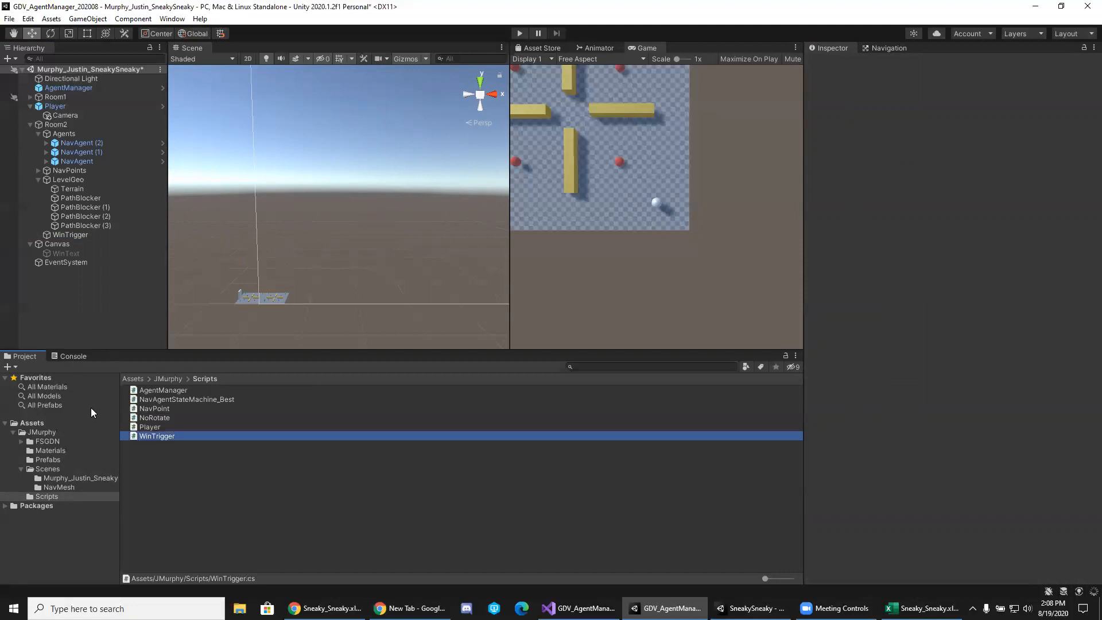
double_click(153, 435)
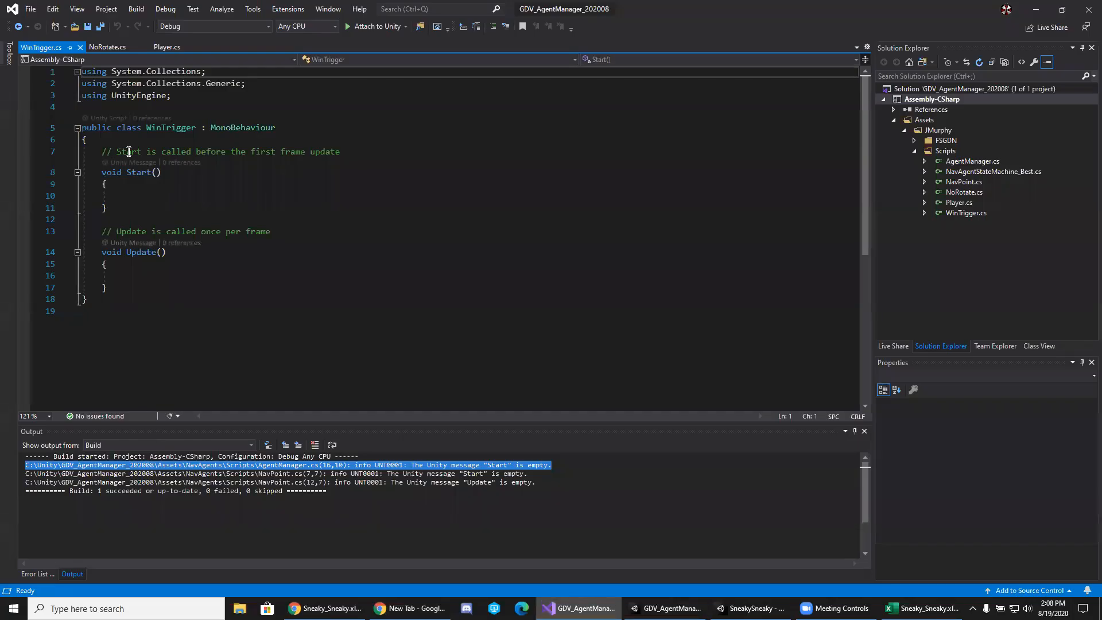
Insert several blank lines at the start of the WinTrigger class body, above the Start method's comment.
left_click_drag(98, 152, 108, 184)
left_click_drag(290, 196, 399, 286)
left_click(379, 223)
left_click(270, 140)
key("Return")
key("Return")
key("Return")
key("Return")
key("Return")
key("Return")
key("Return")
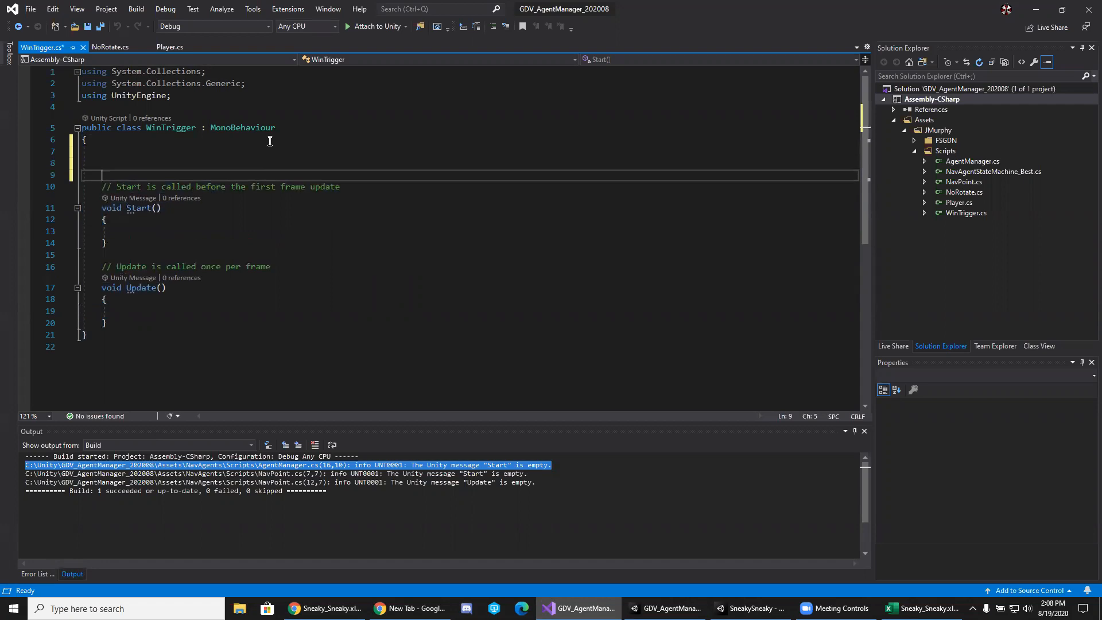
key("Up")
key("Up")
key("Up")
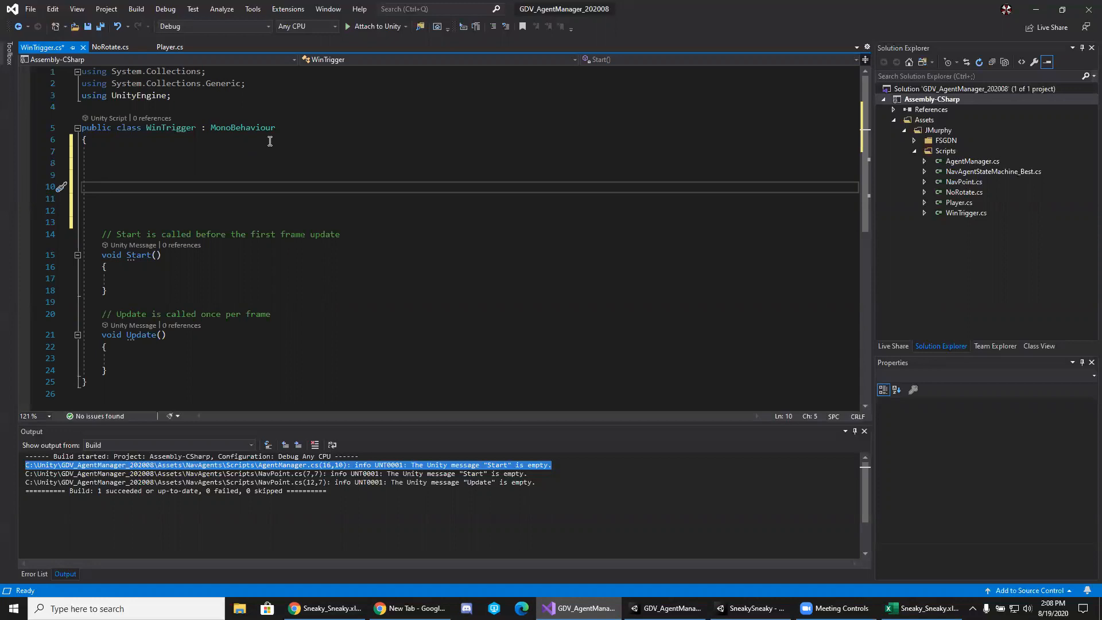
Begin a field of type Text inside the WinTrigger class, importing the UnityEngine.UI namespace through code completion.
type("Text")
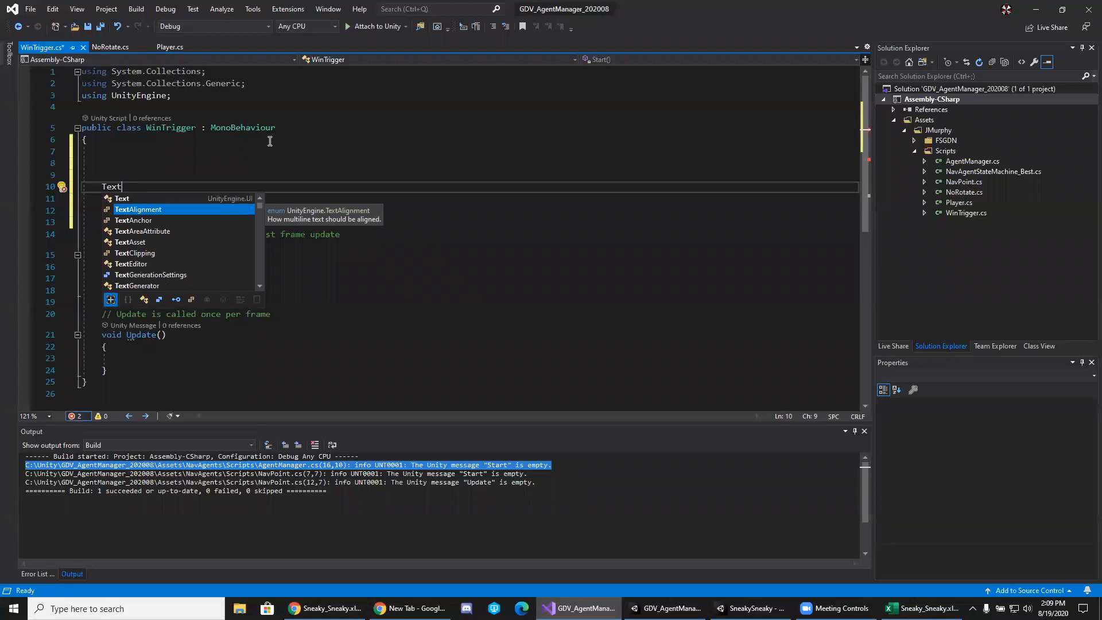
key("Up")
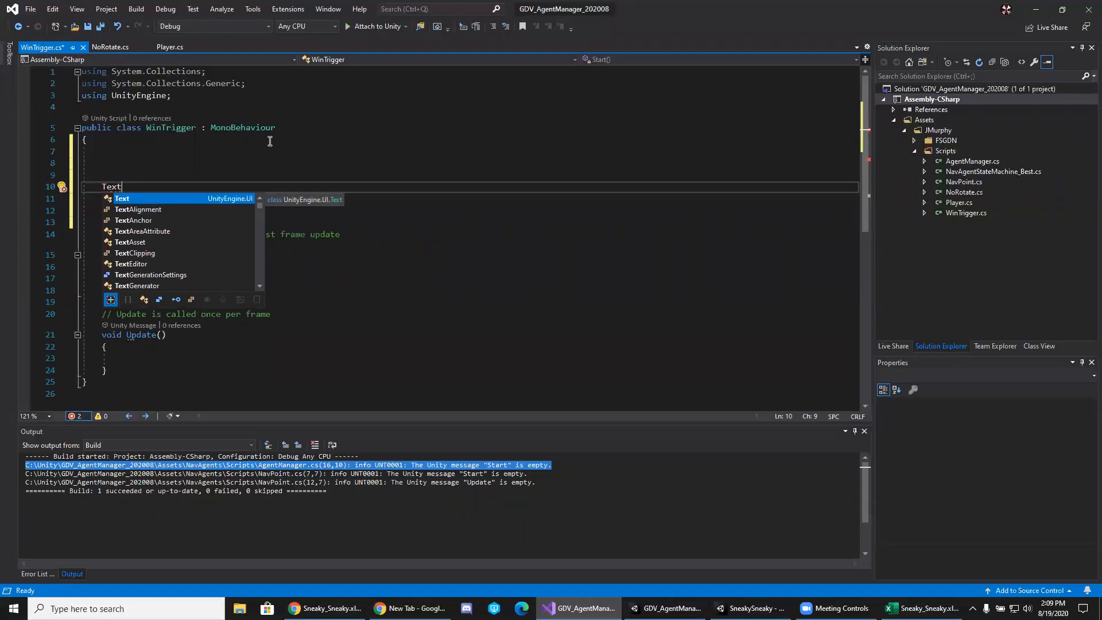
key("Tab")
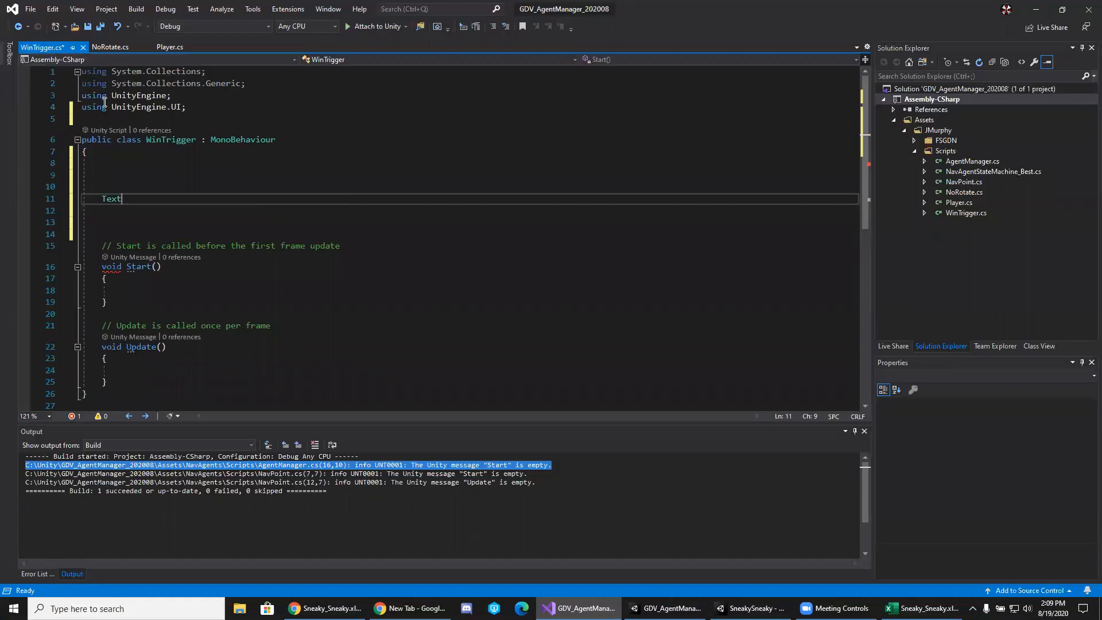
left_click(203, 107)
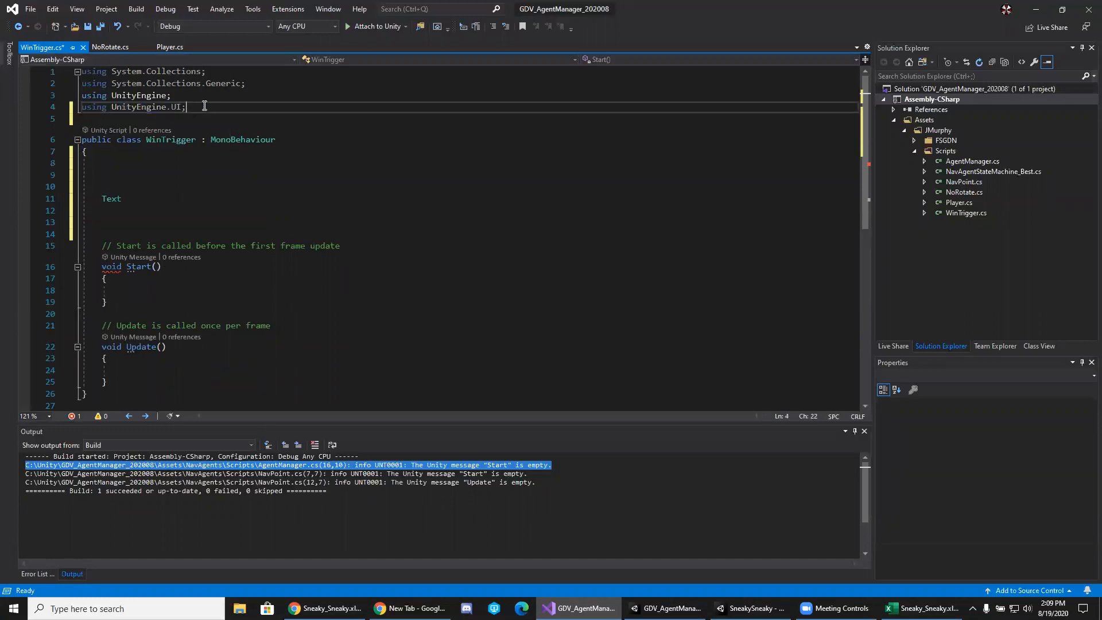
left_click(190, 171)
left_click(181, 184)
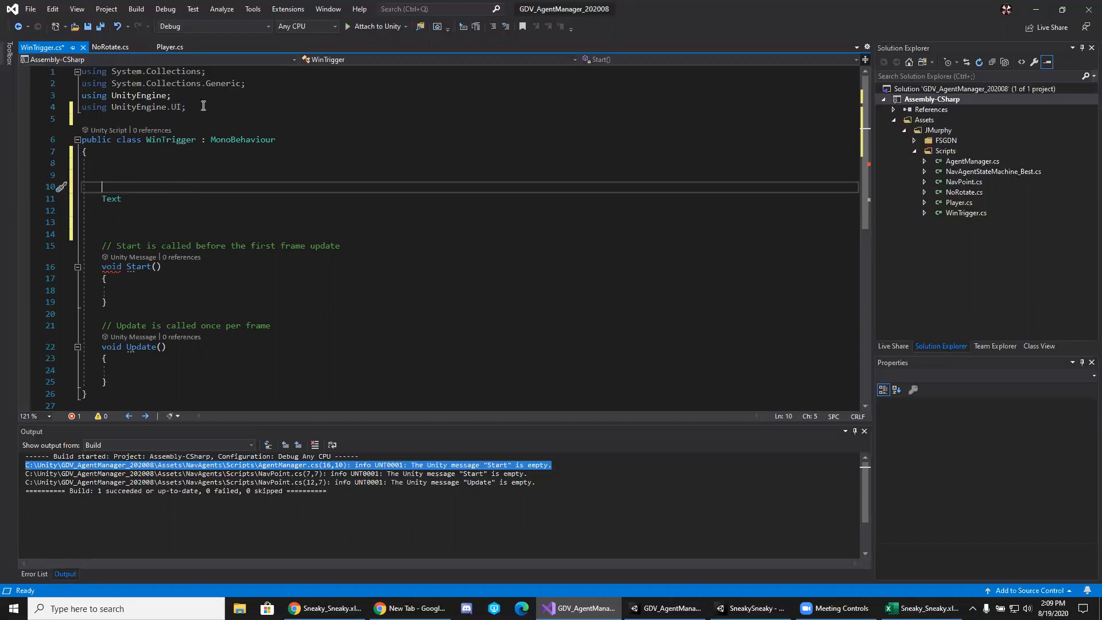
Name the Text field winText and initialize it to null, ending the declaration with a semicolon.
left_click(175, 199)
type("wi")
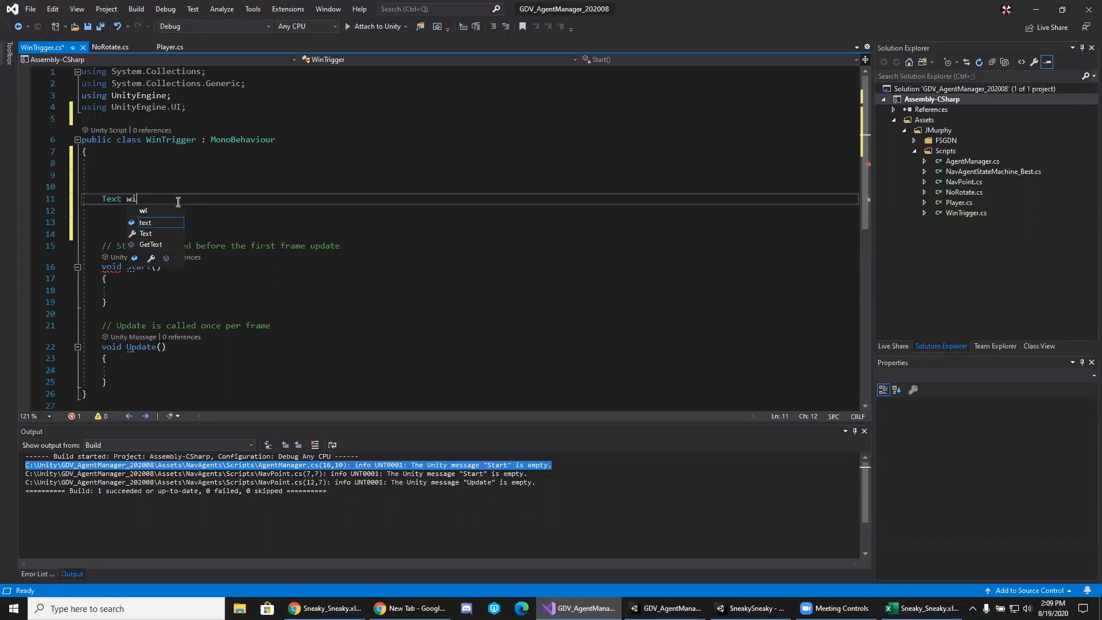
type("nText")
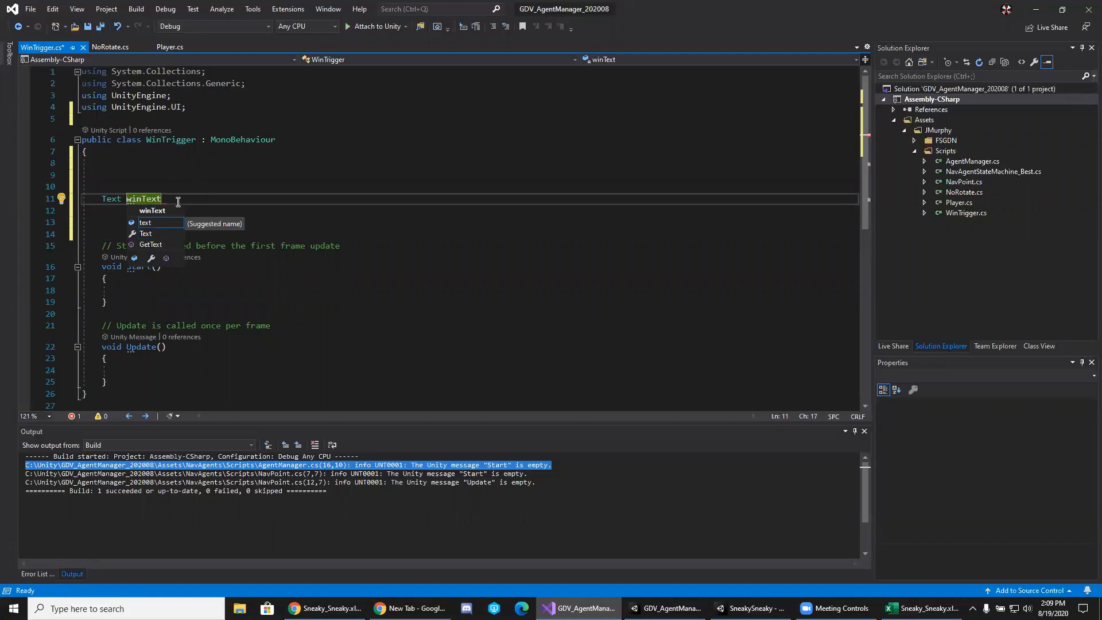
type(" = ")
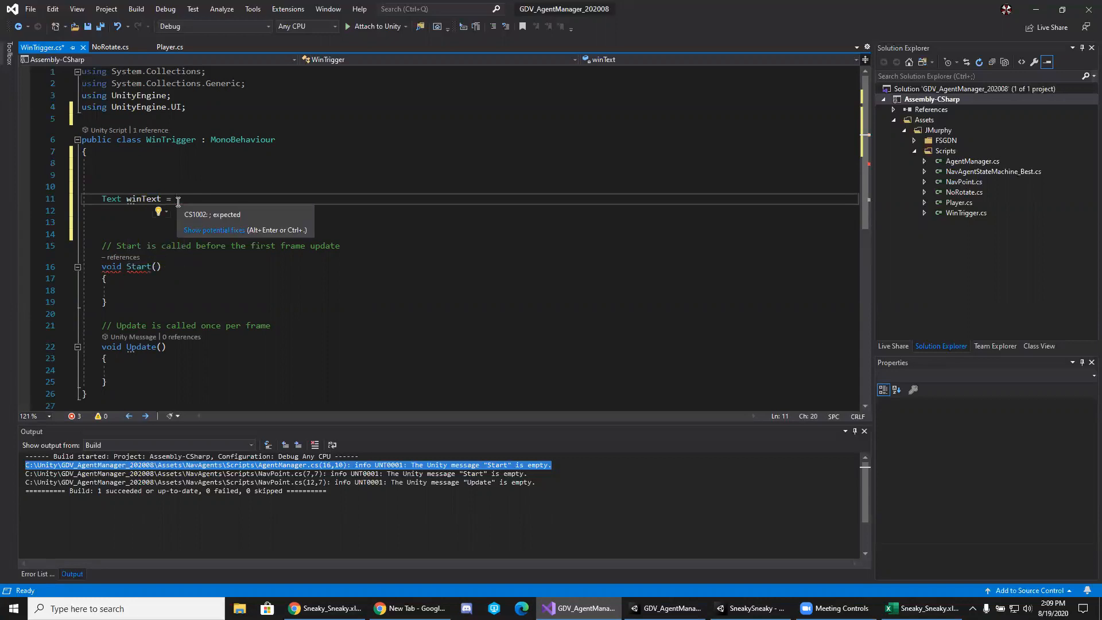
type("null;")
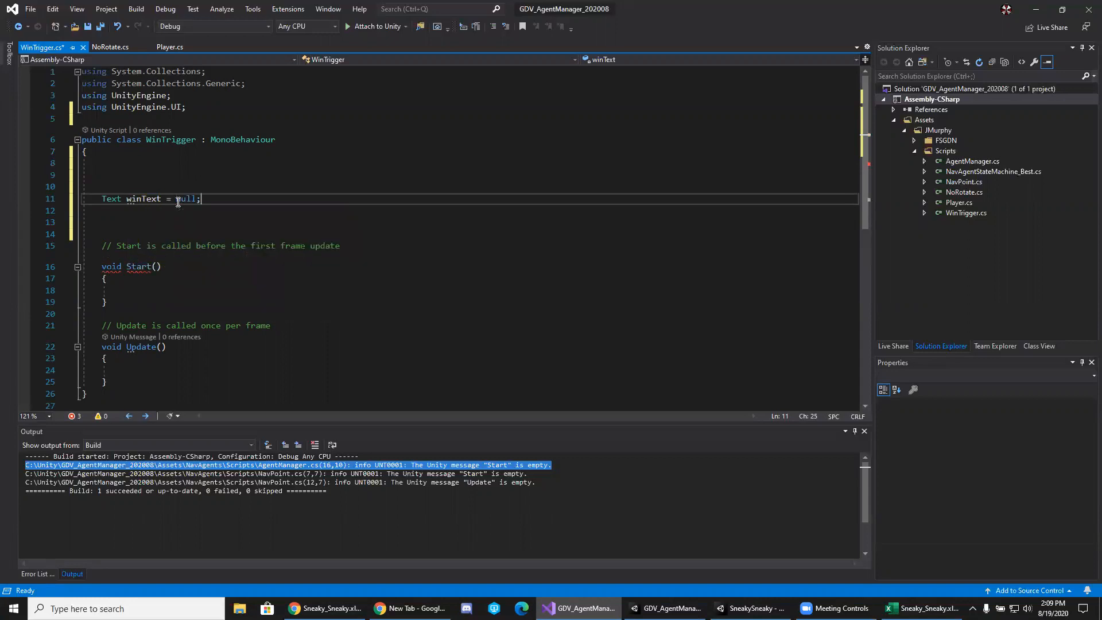
Add the [SerializeField] attribute on the line above the winText declaration.
left_click(160, 185)
type("[")
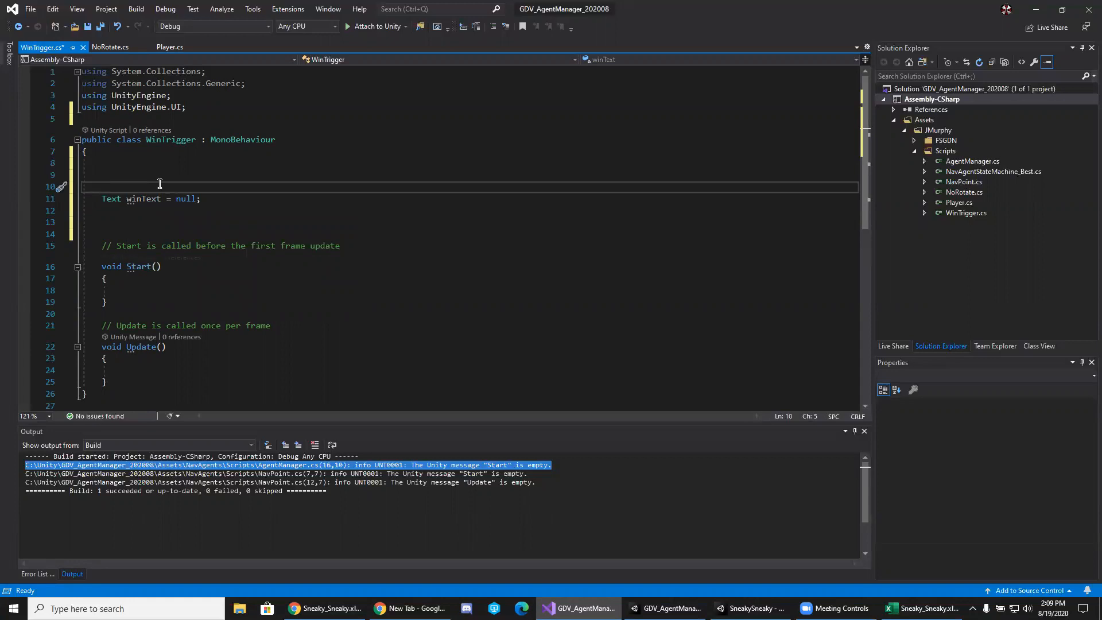
type("Se")
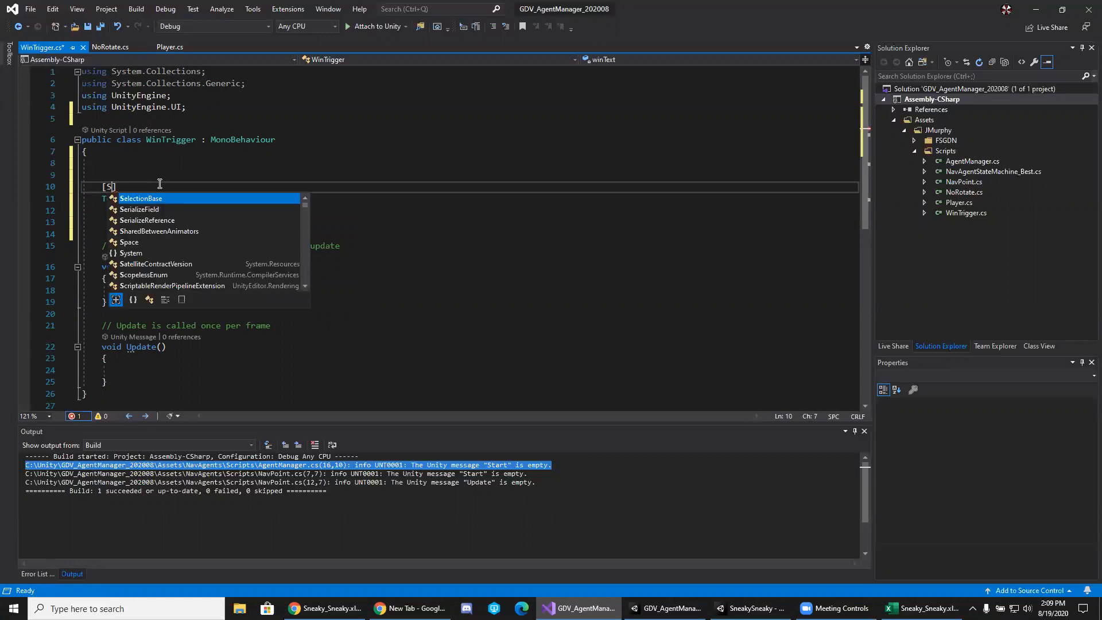
key("Down")
key("Tab")
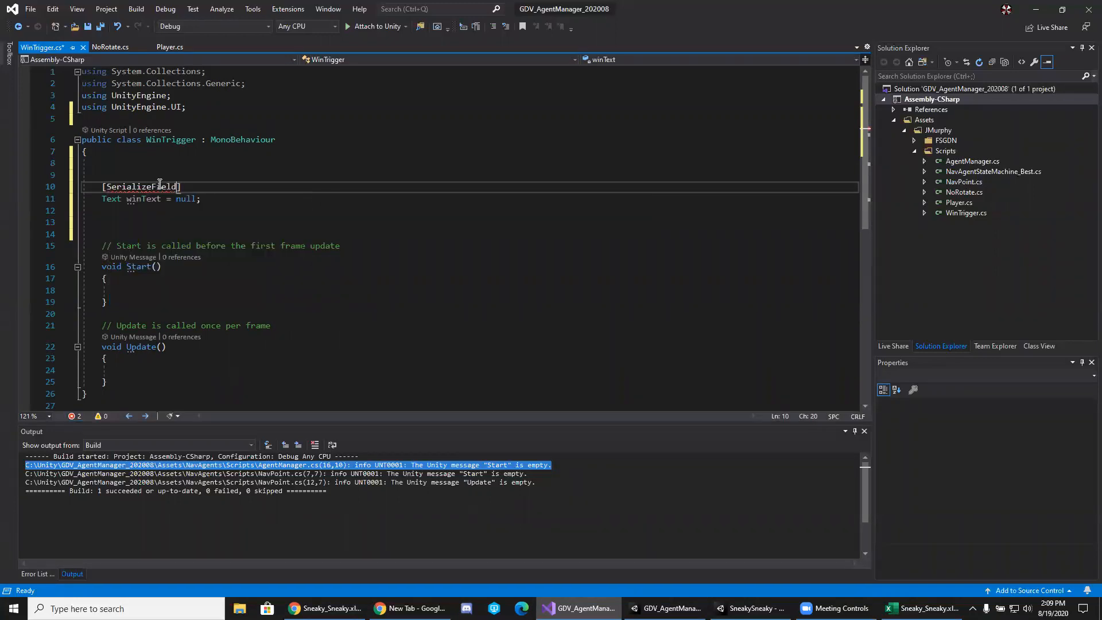
Remove the extra blank lines around the winText field, leaving one blank line between it and the Start method's comment.
left_click_drag(148, 175, 147, 157)
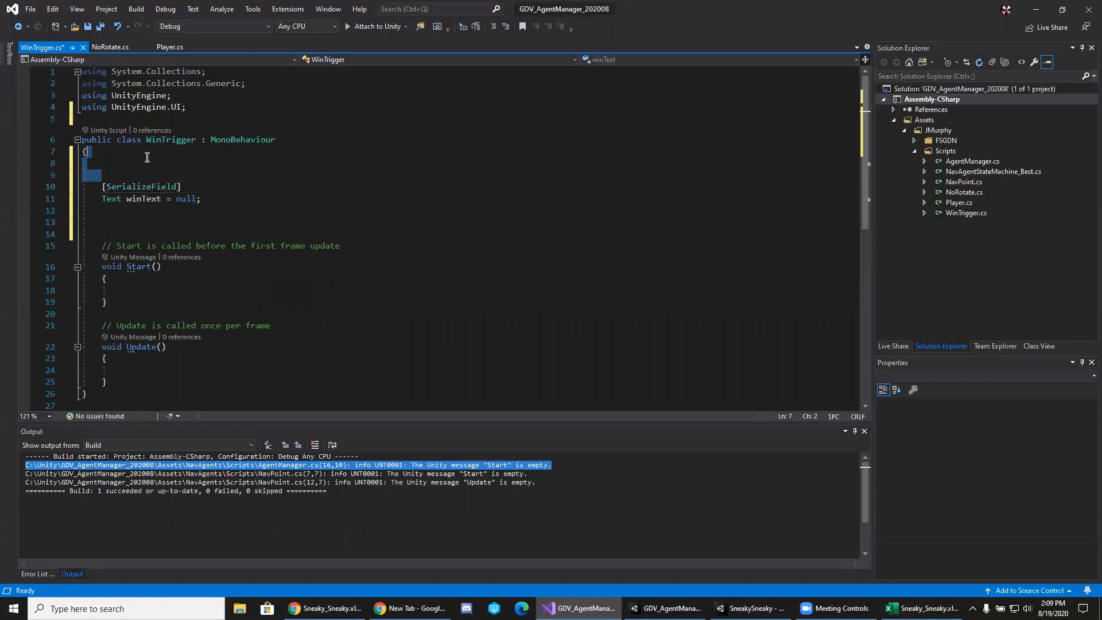
key("Return")
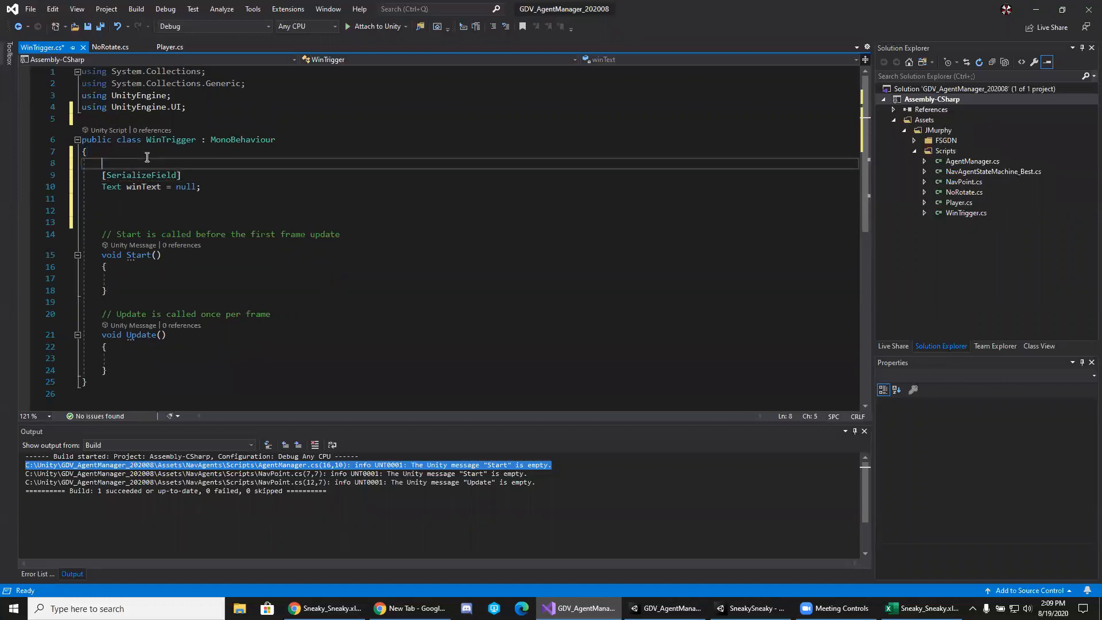
key("Delete")
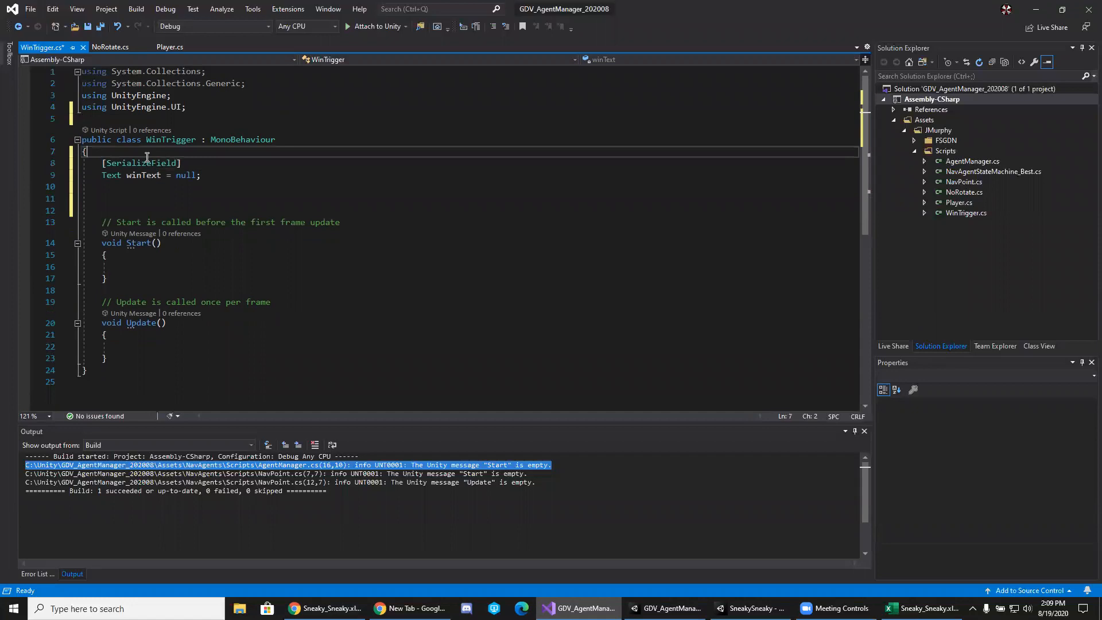
left_click(141, 184)
left_click_drag(140, 185, 143, 210)
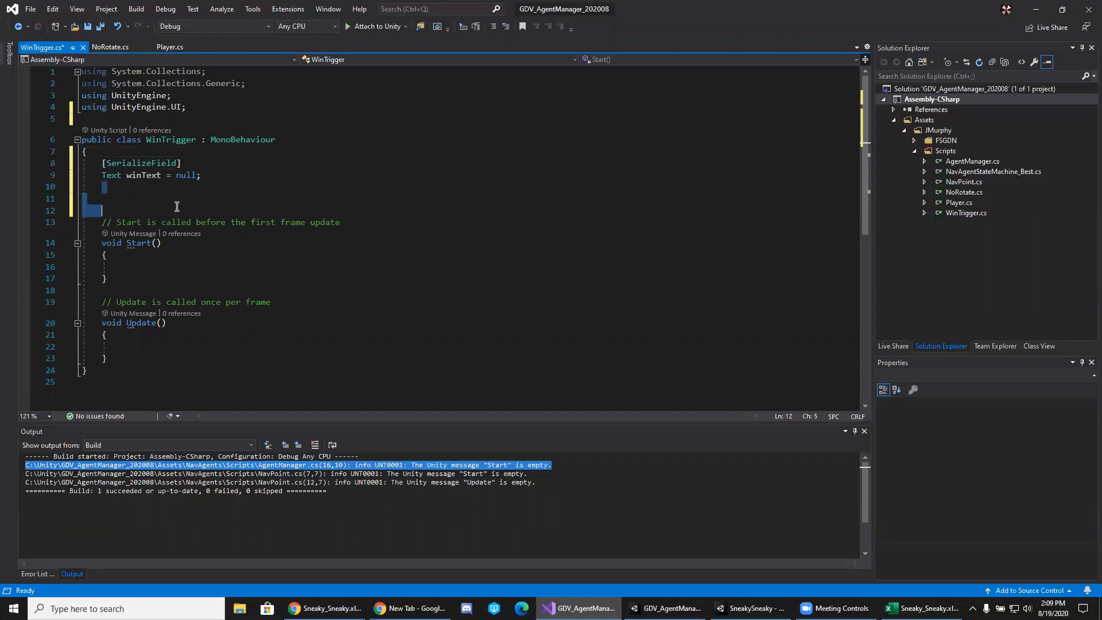
key("Delete")
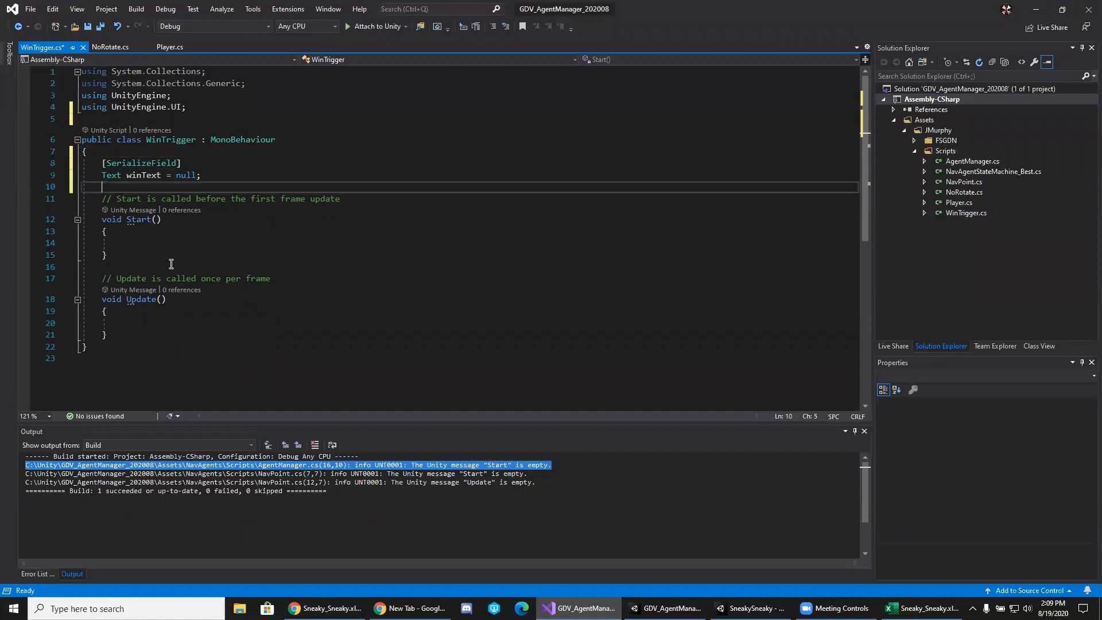
Replace the Start and Update methods and their comments with an OnTriggerEnter(Collider other) method through code completion.
left_click_drag(92, 198, 298, 333)
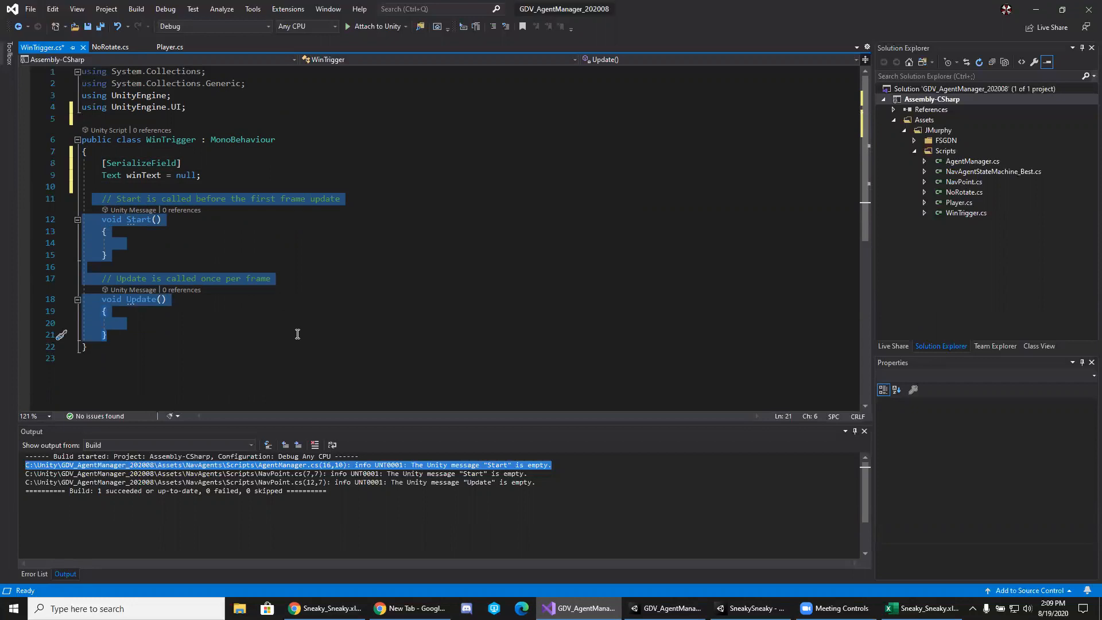
key("Delete")
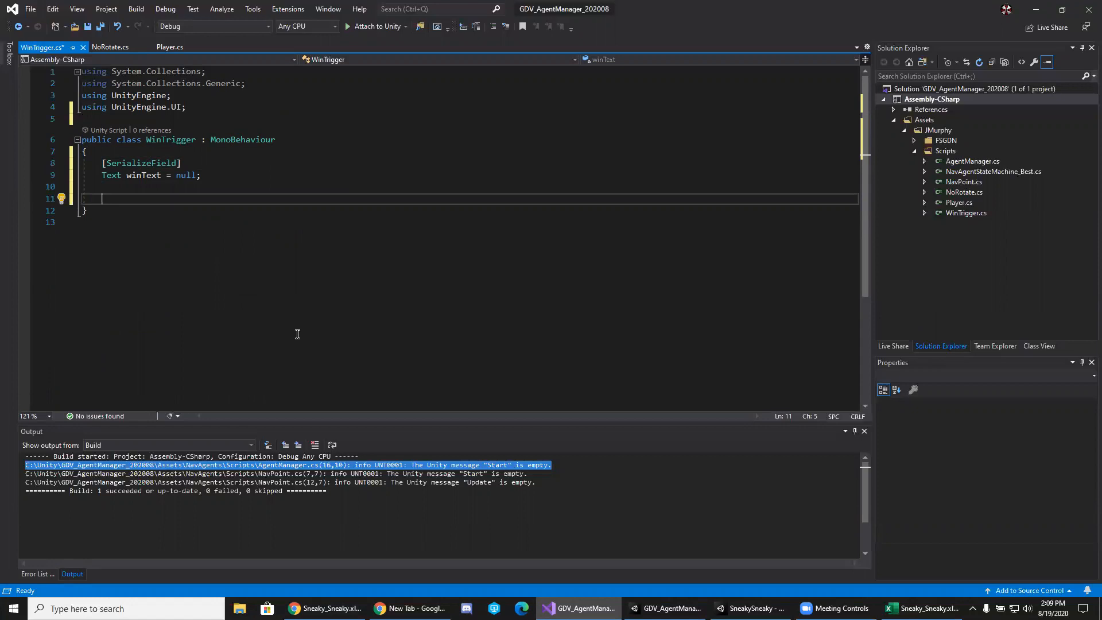
type("OTE")
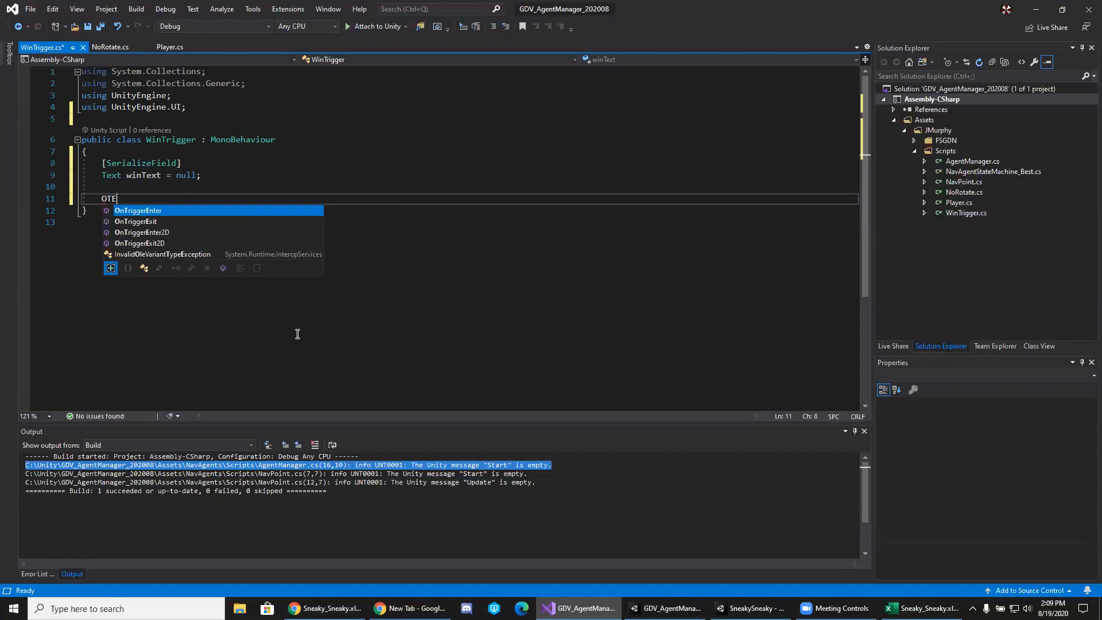
key("Tab")
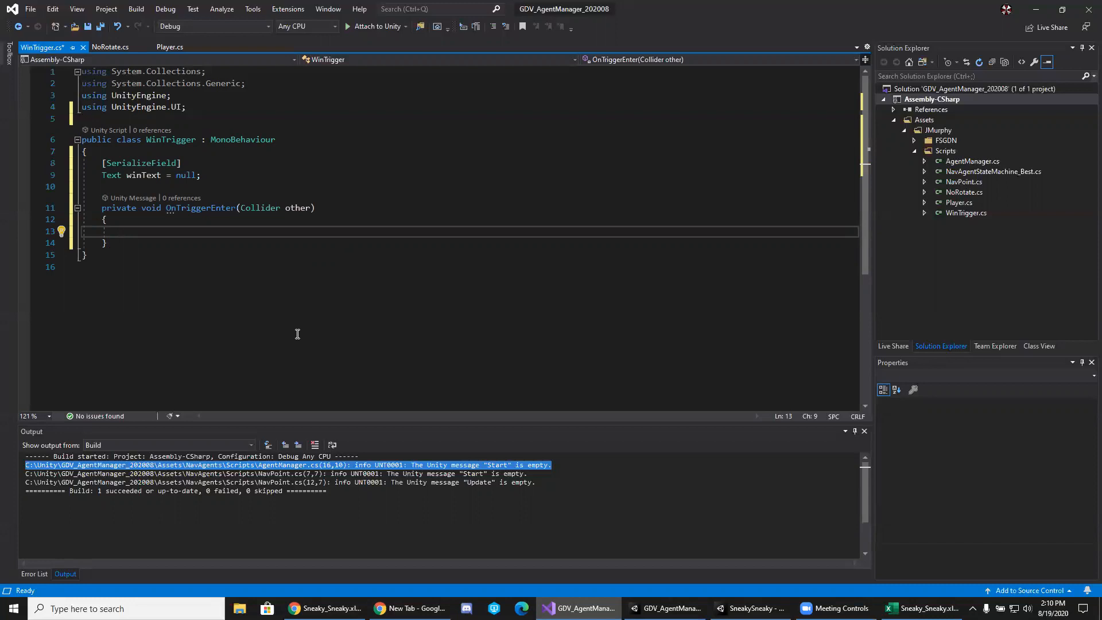
Inside OnTriggerEnter, add an if block with the condition other.GetComponent<Player>() and open its braces.
type("if(other.")
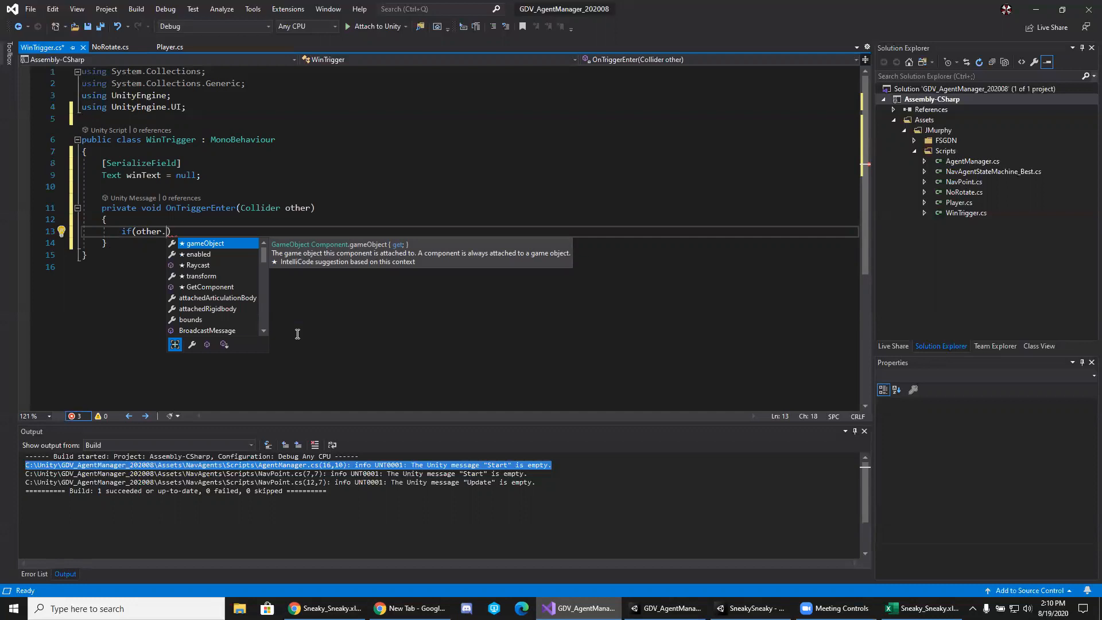
type("GetComponent")
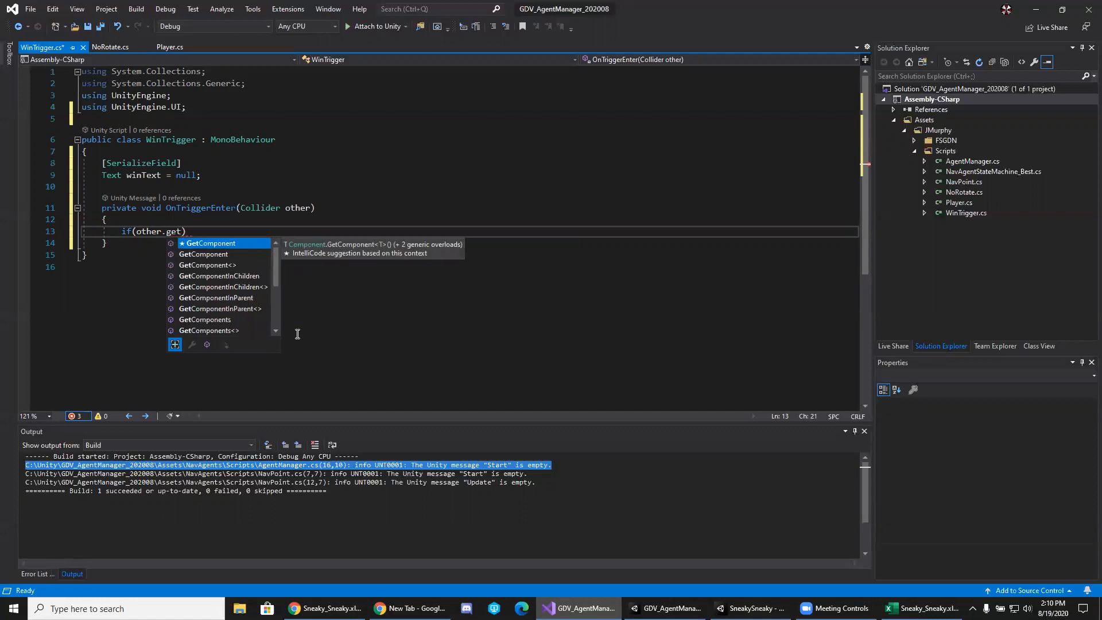
type("<Player")
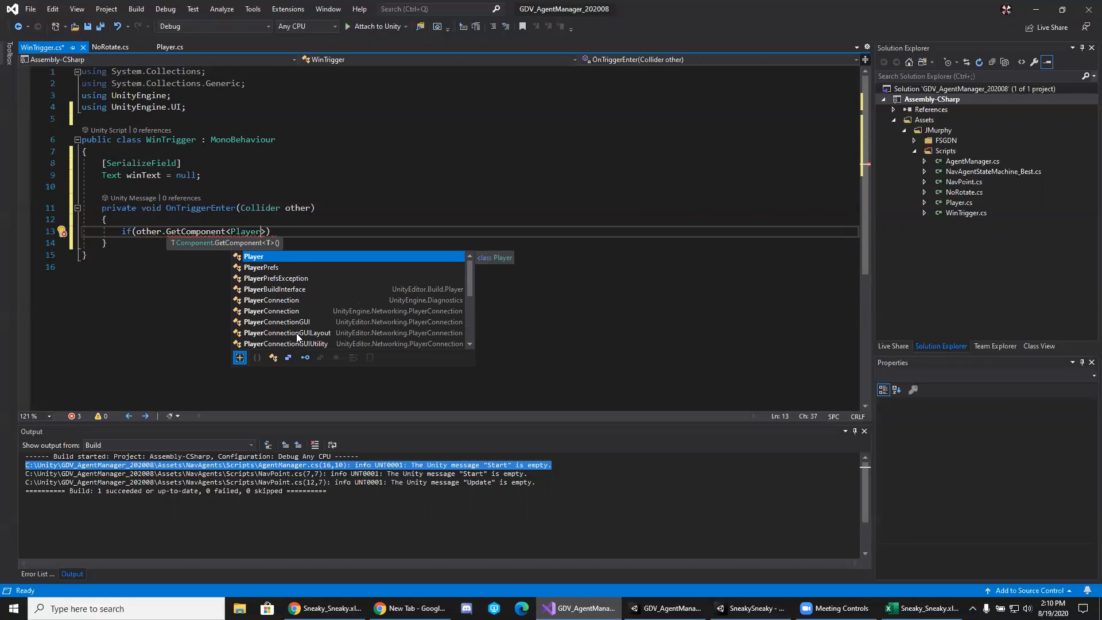
type(">())")
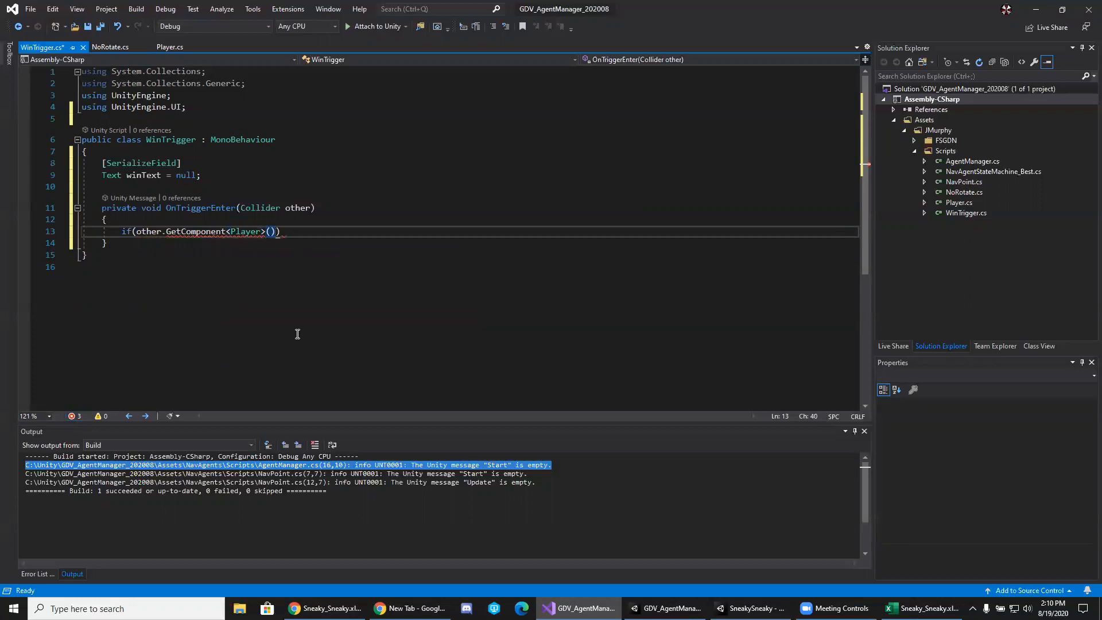
key("Return")
type("{")
key("Return")
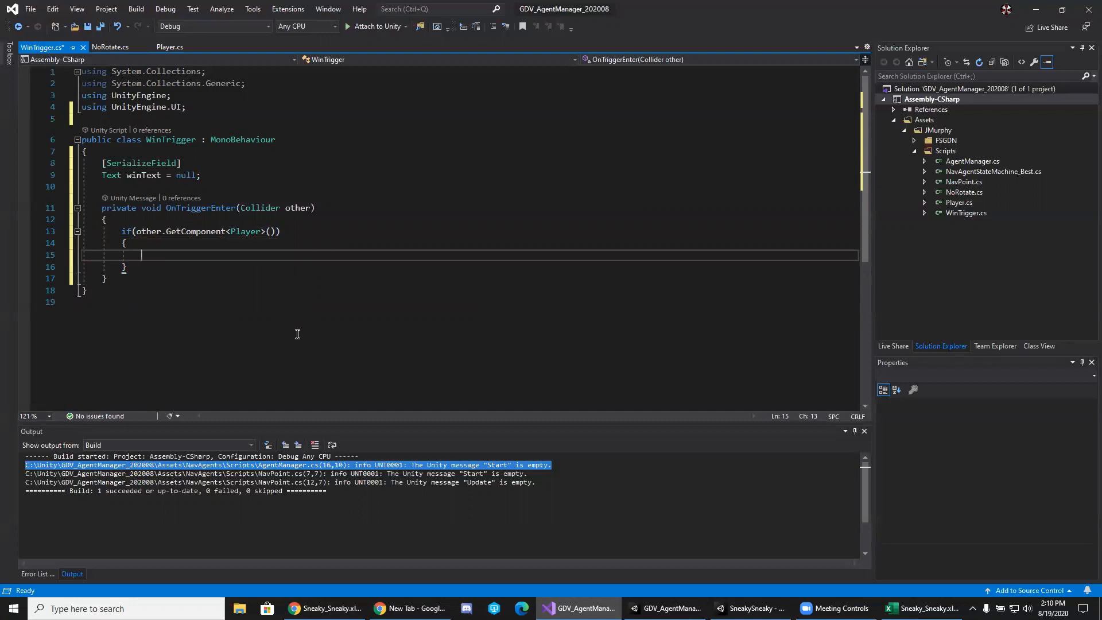
In the Player if block, add the statement winText.enabled = true; and start a new line below it.
type("win")
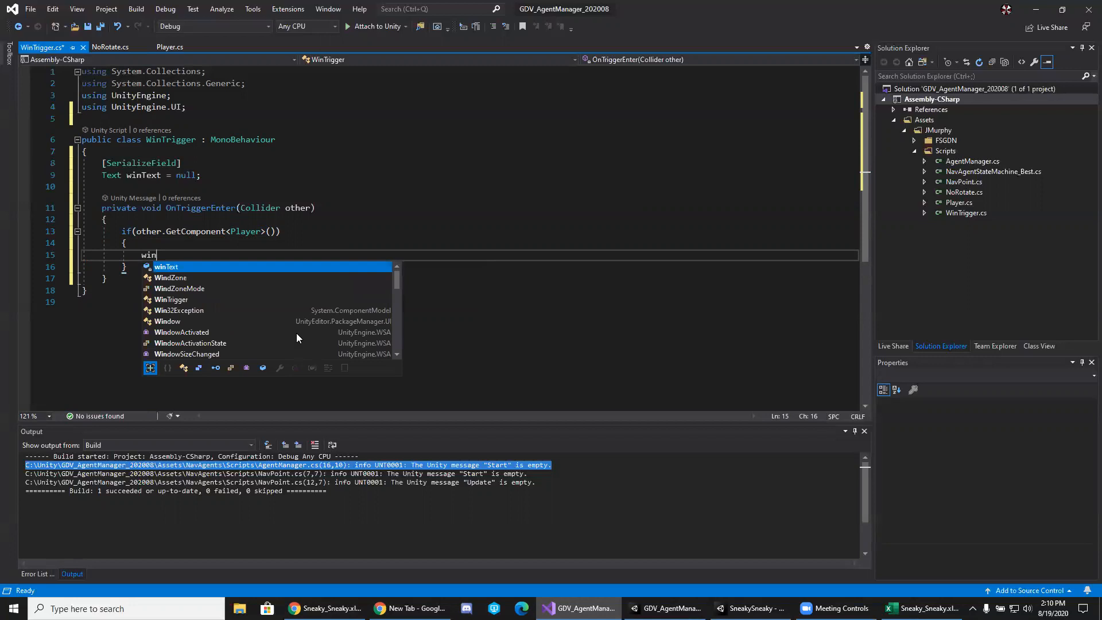
type("Text.enabled")
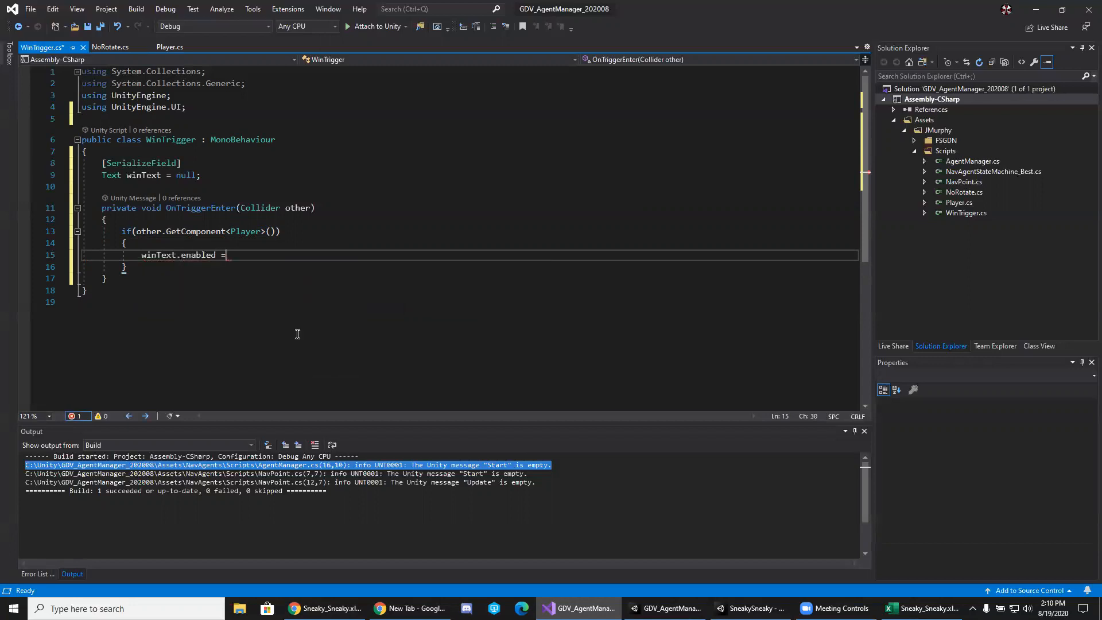
type(" = true;")
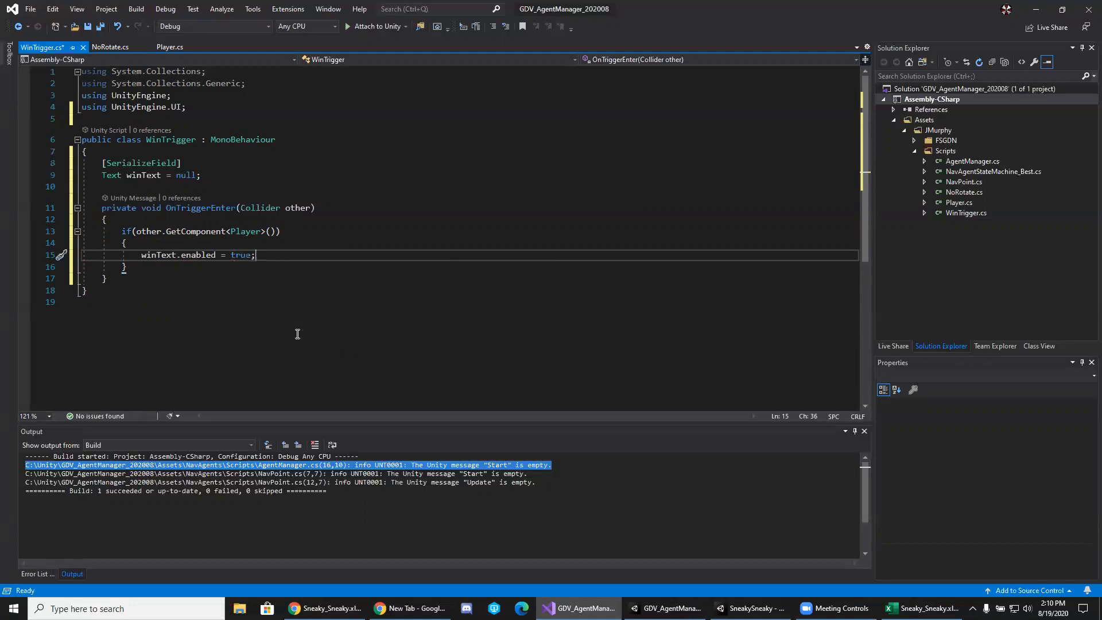
key("Return")
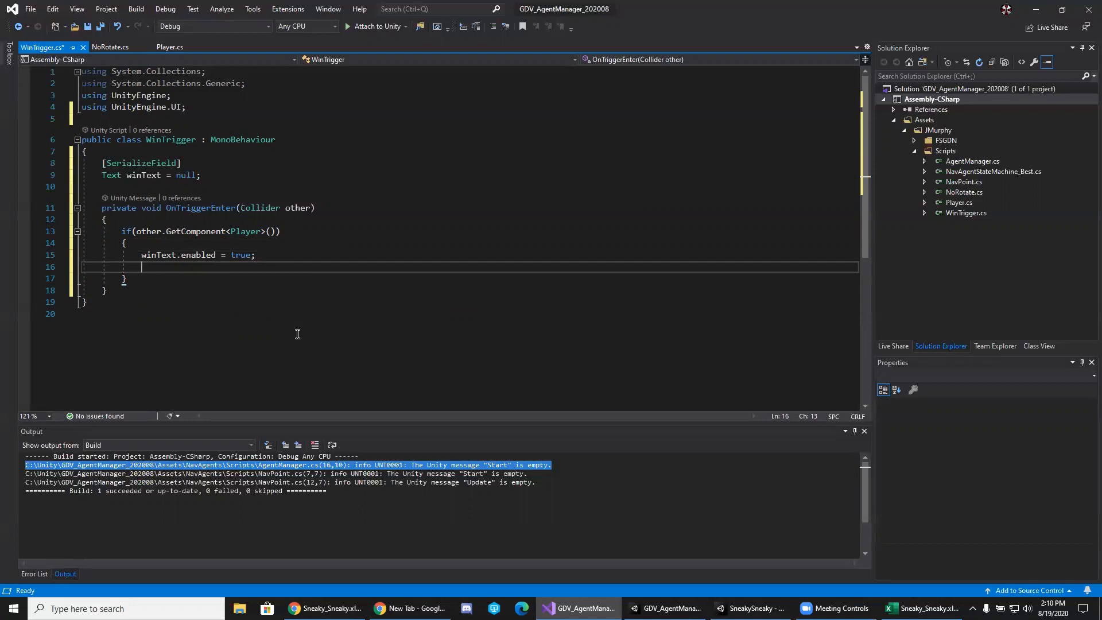
type("Pau")
key("BackSpace")
key("BackSpace")
key("BackSpace")
type("GameObject.")
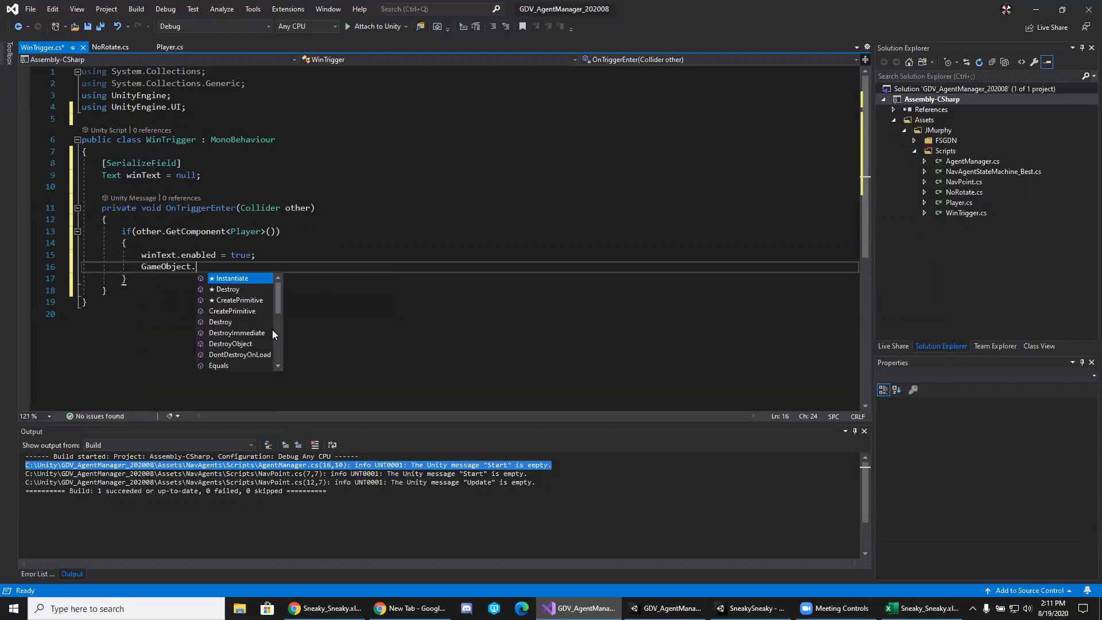
key("BackSpace")
key("BackSpace")
key("BackSpace")
key("BackSpace")
key("BackSpace")
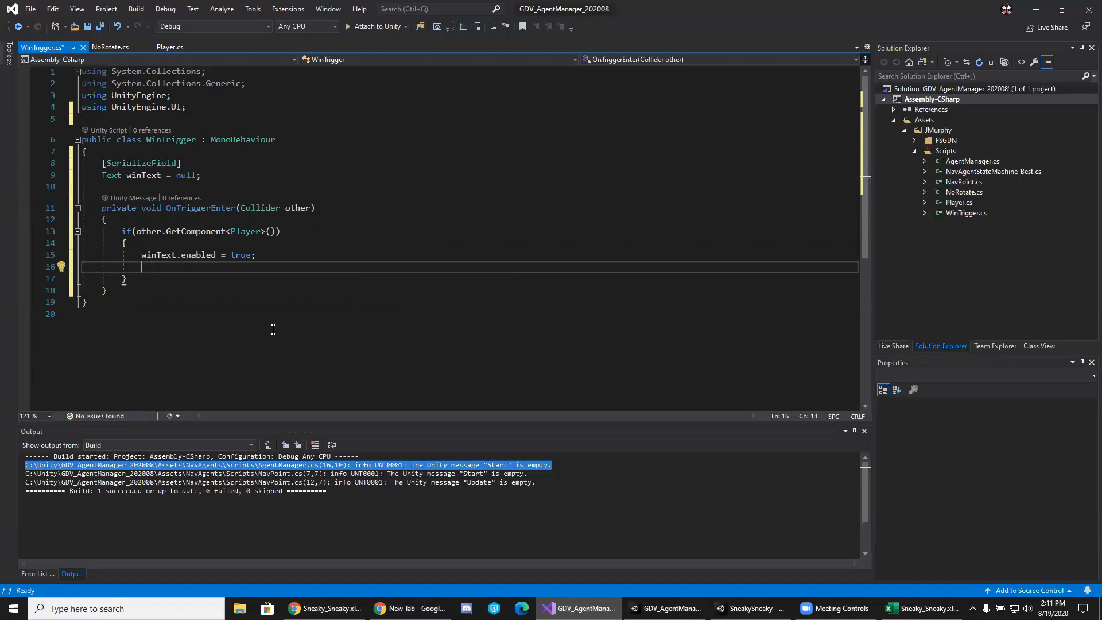
Switch to Chrome, search the web for "unity pause game" in a new tab and open the thread "A Proper Way To Pause A Game".
key("alt+Tab")
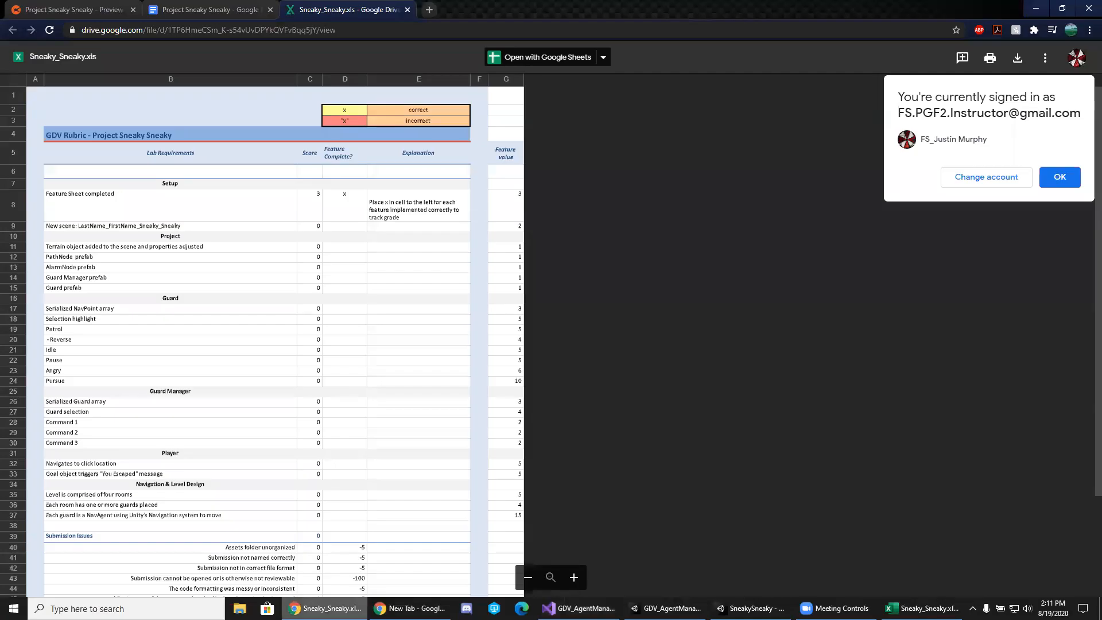
left_click(427, 10)
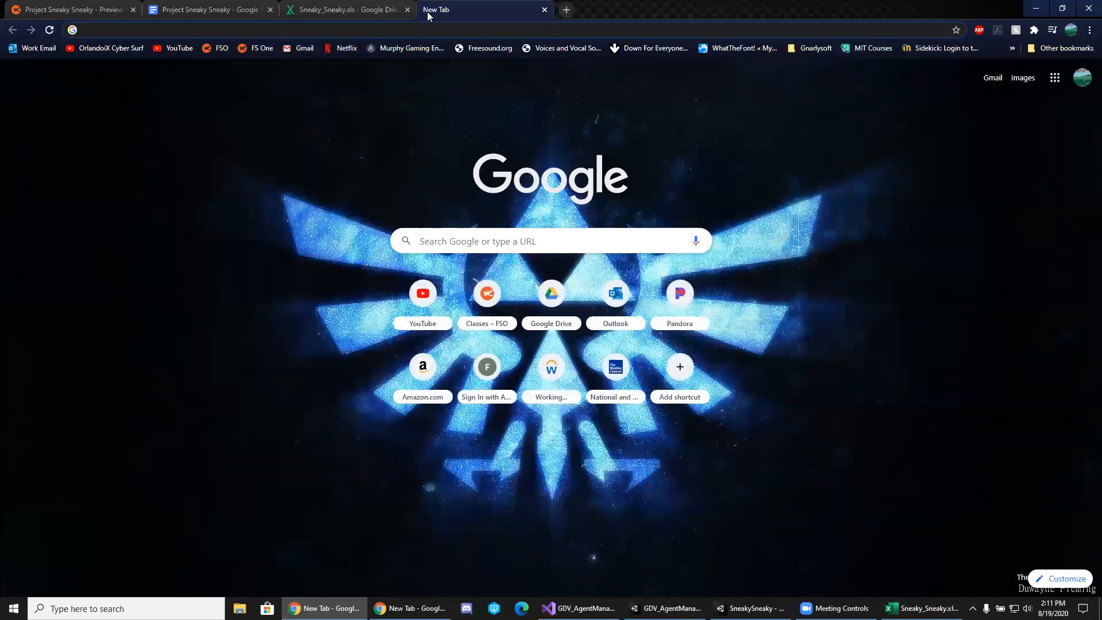
type("unity")
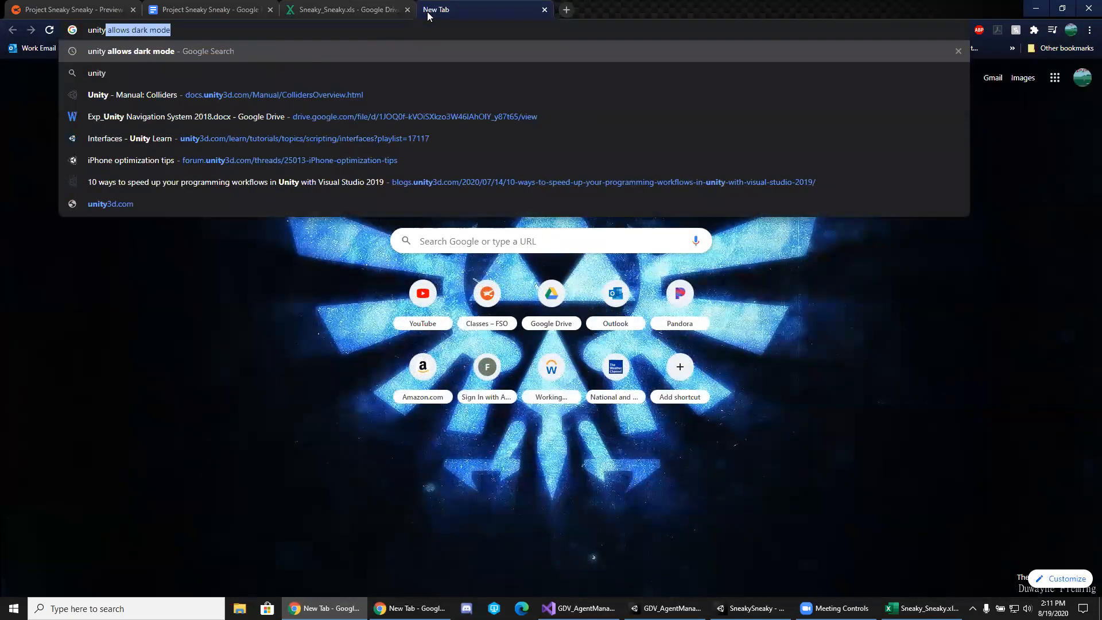
key("BackSpace")
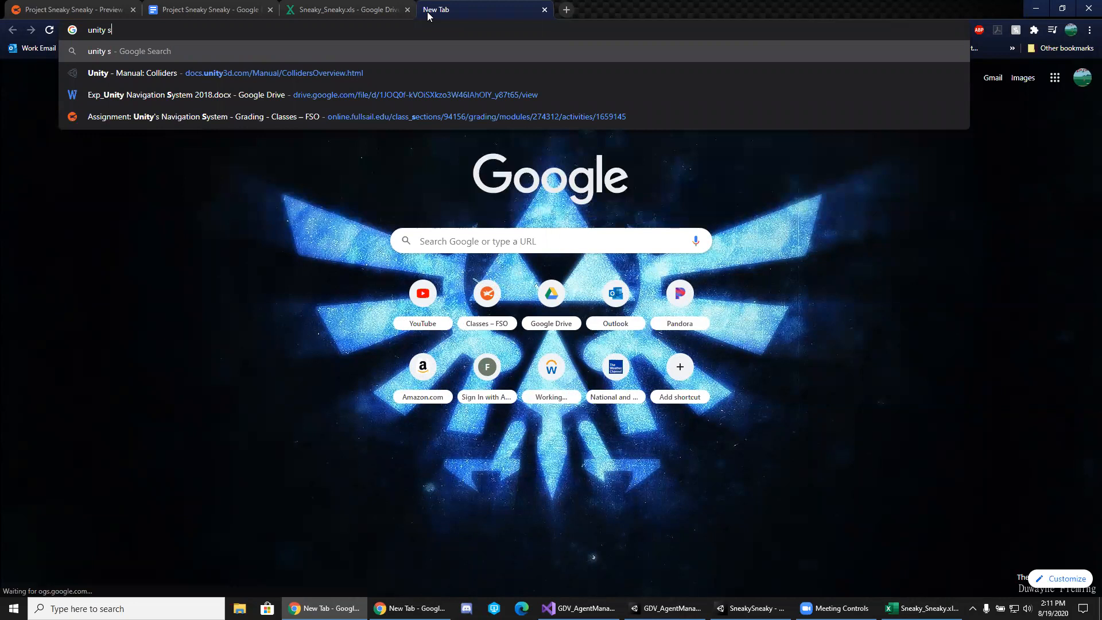
type("pause game")
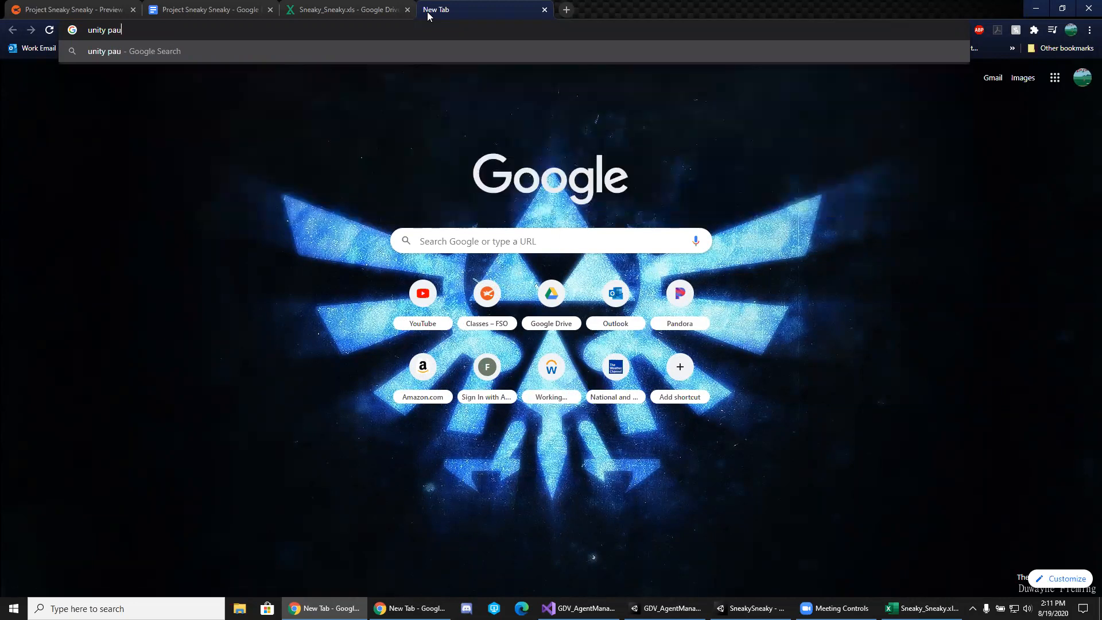
key("Return")
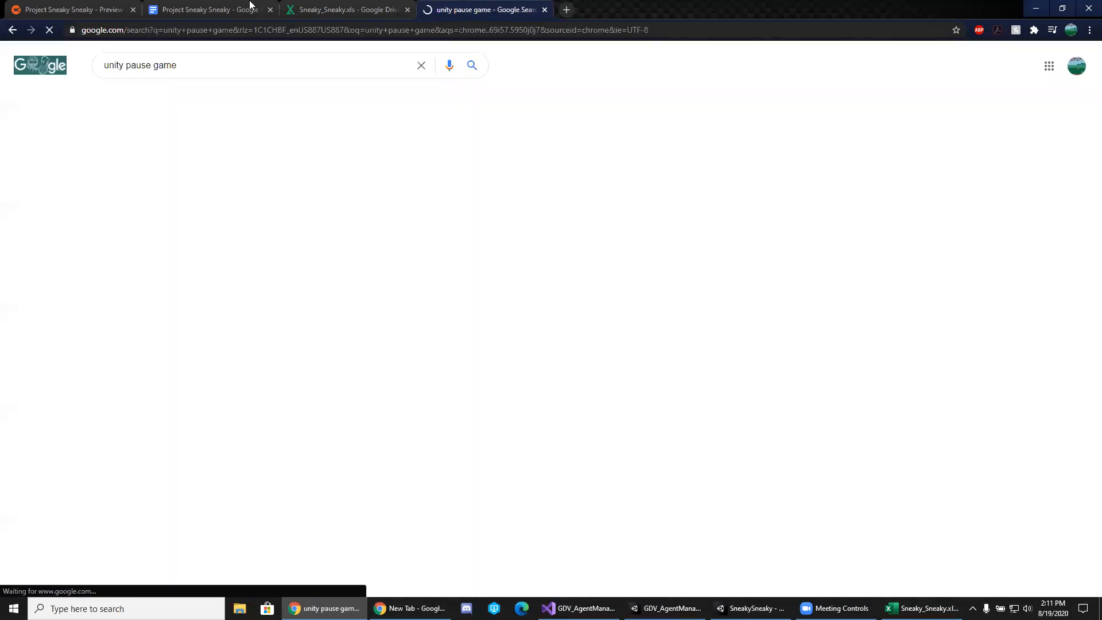
left_click(211, 164)
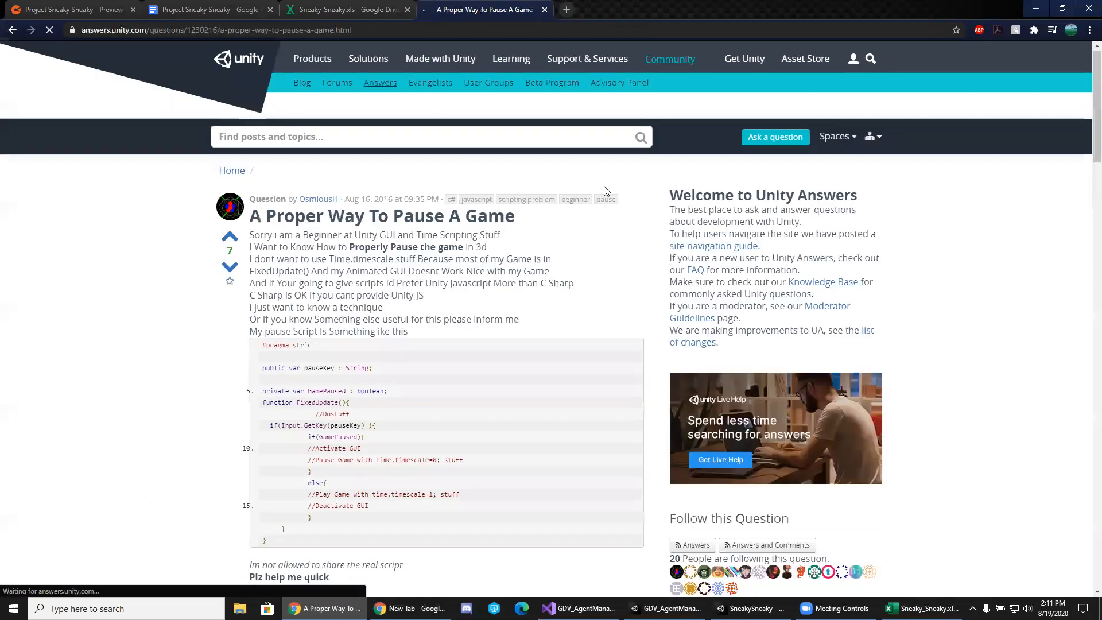
Read the thread's replies for sample code that pauses the game, close the page and return to Visual Studio.
scroll(603, 193, "down", 3)
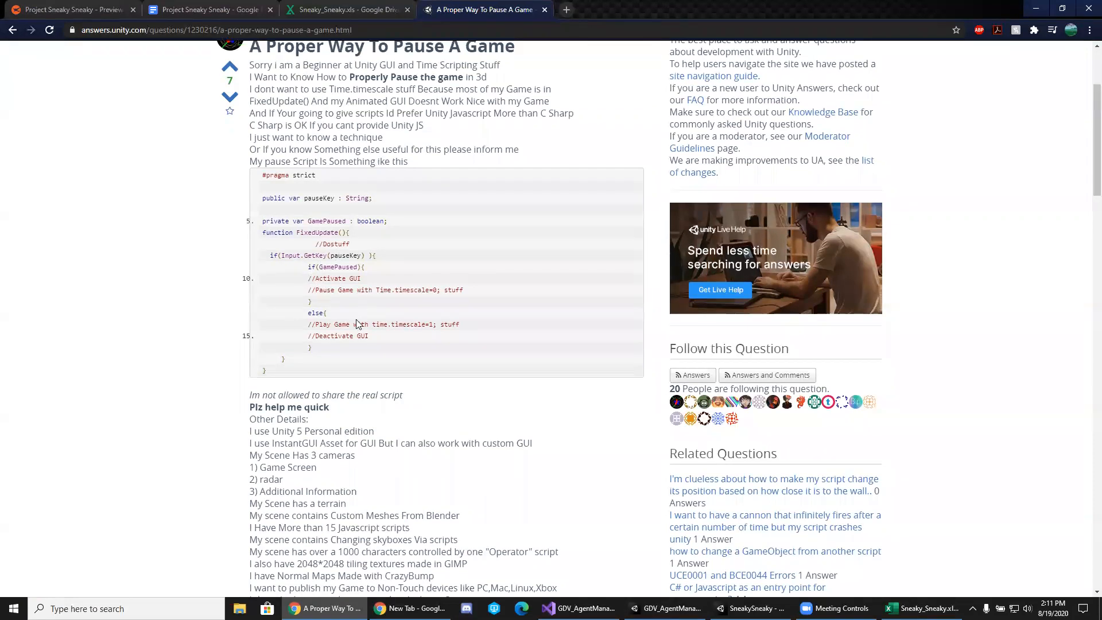
scroll(396, 293, "down", 1)
scroll(373, 294, "down", 8)
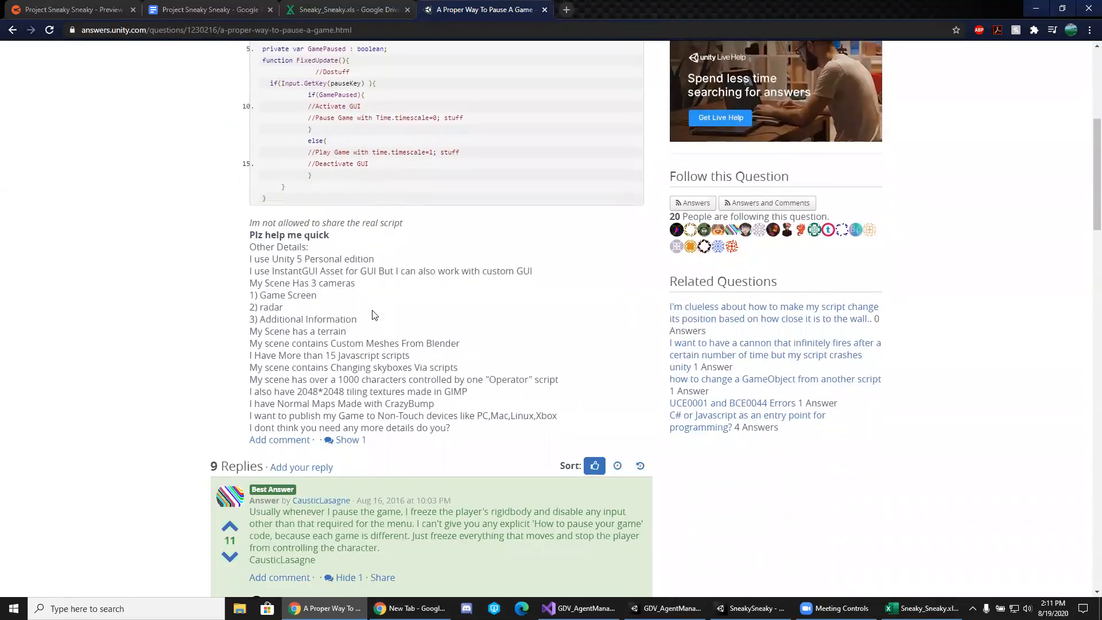
scroll(372, 314, "down", 2)
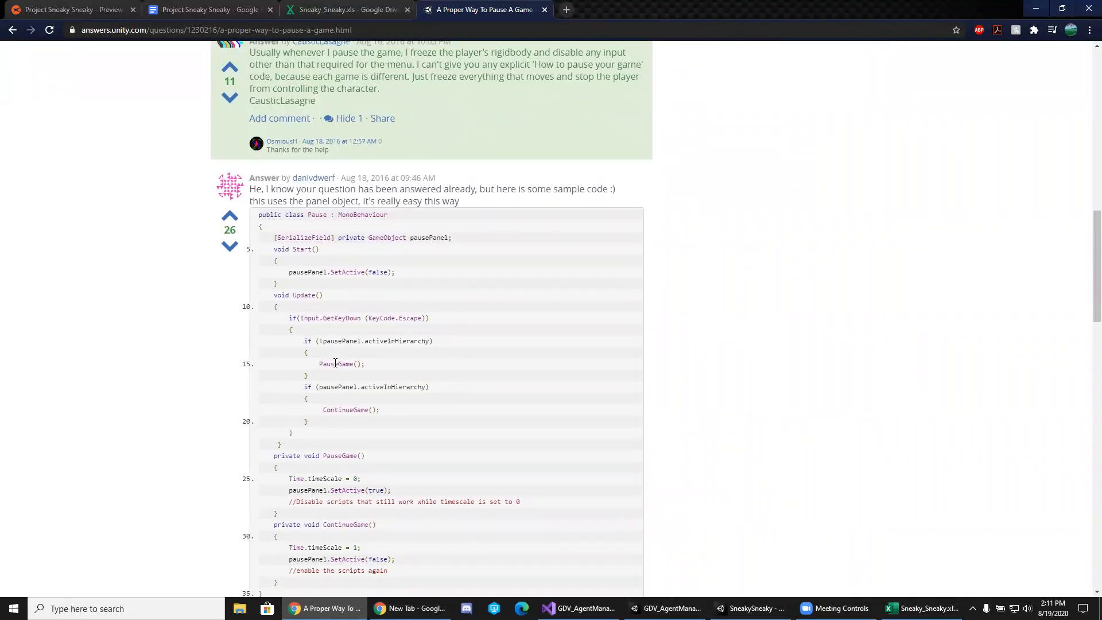
scroll(336, 365, "down", 5)
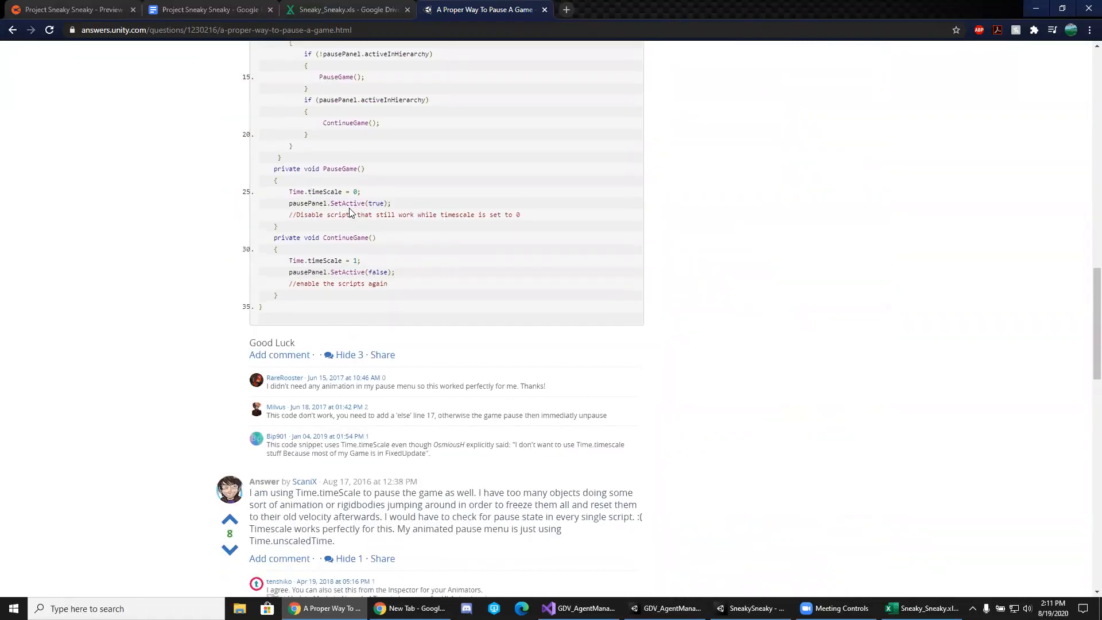
middle_click(487, 14)
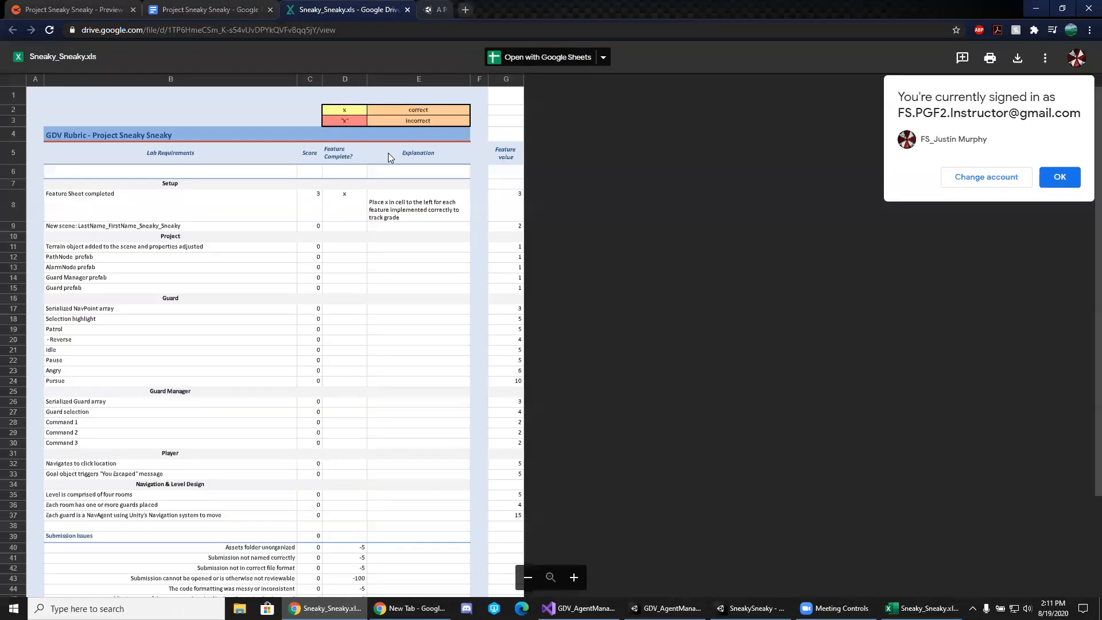
left_click(1037, 8)
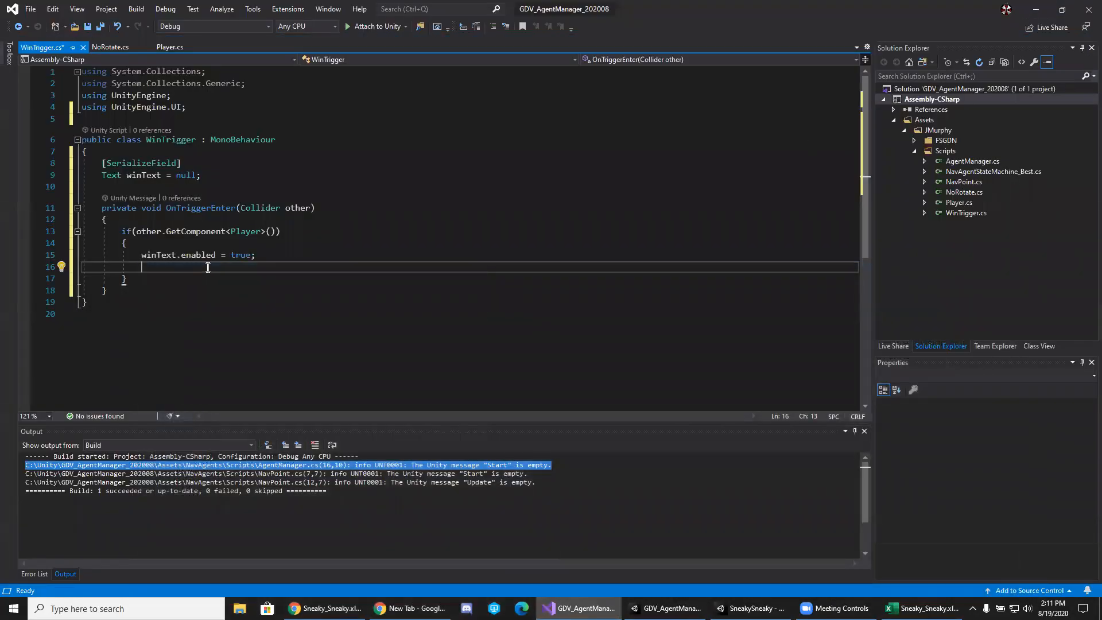
Below the winText line, add the statement Time.timeScale = 0; and save the WinTrigger script.
type("Time.time")
key("Down")
key("Down")
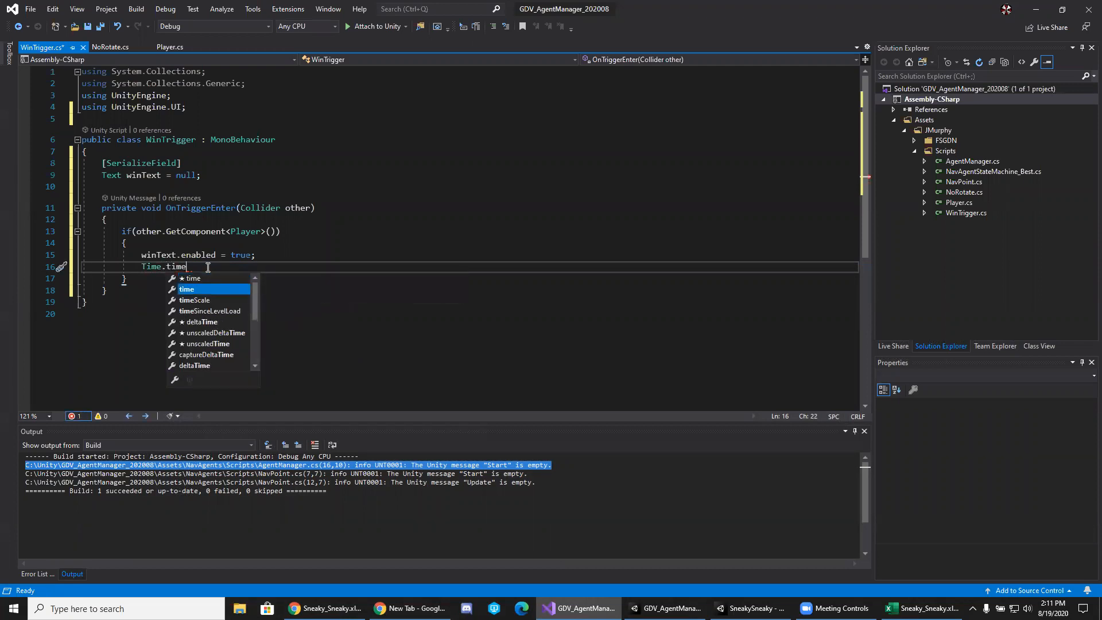
key("Tab")
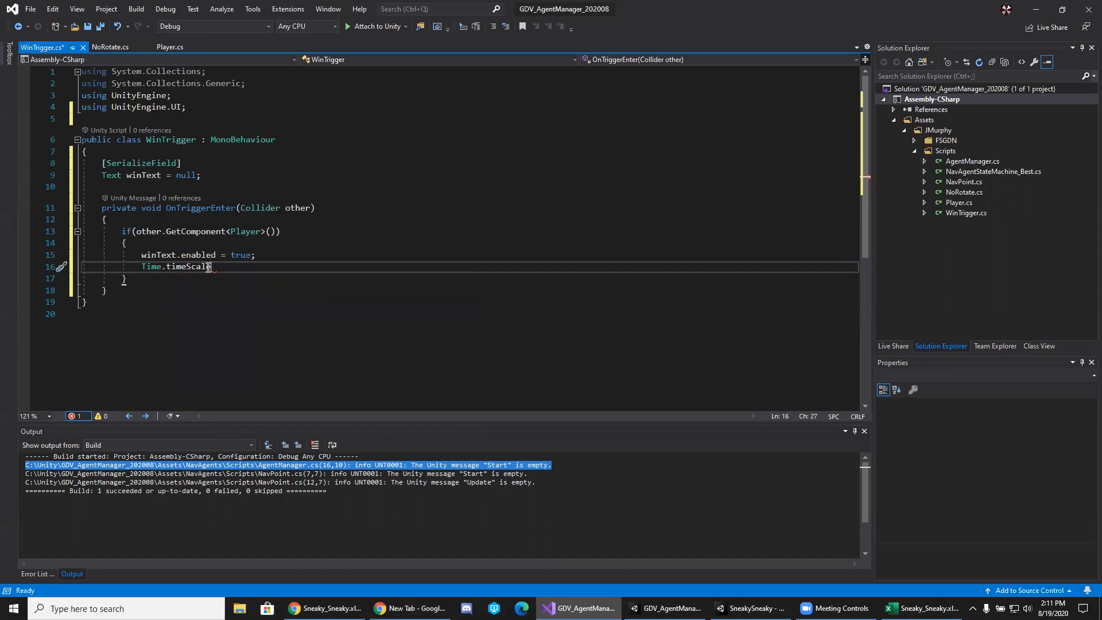
type("= 9")
type(";")
left_click(222, 283)
key("ctrl+s")
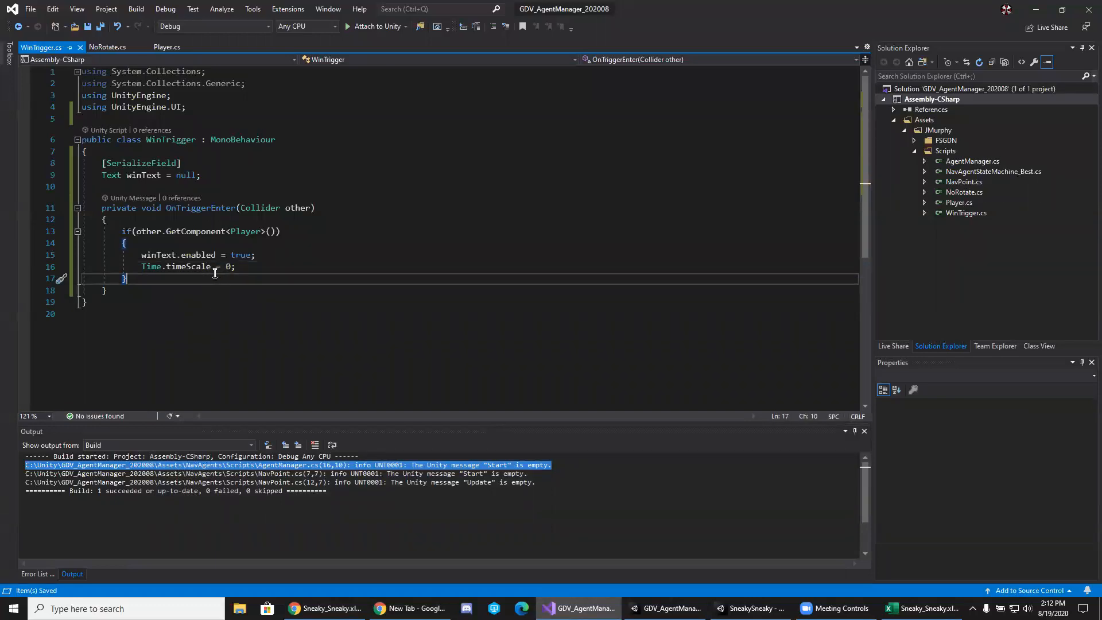
left_click_drag(126, 256, 263, 271)
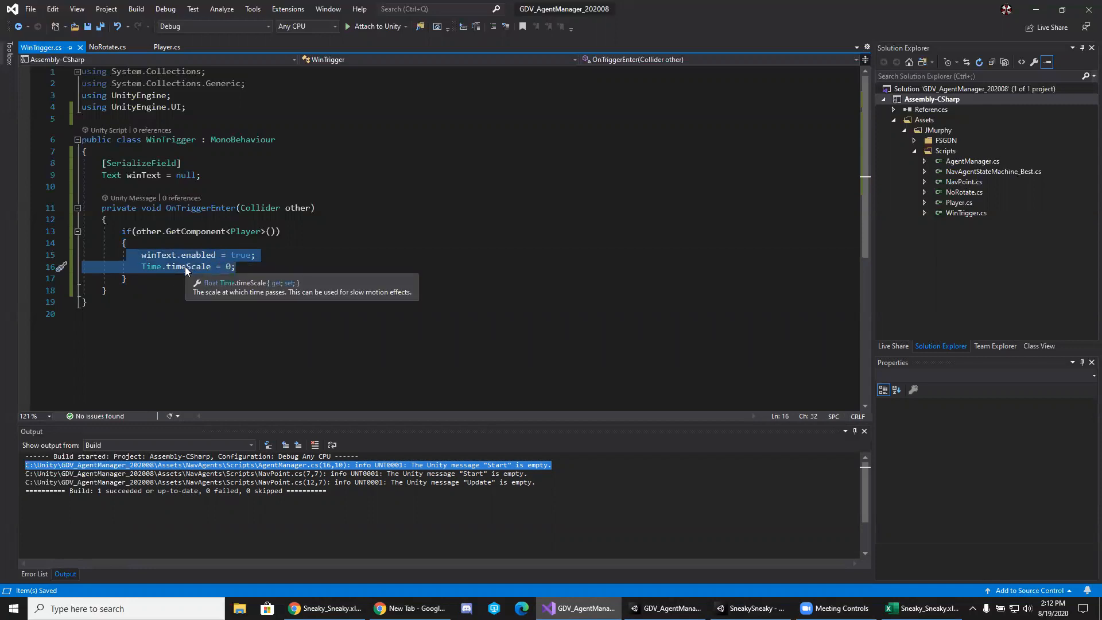
left_click(233, 266)
left_click_drag(268, 268, 343, 263)
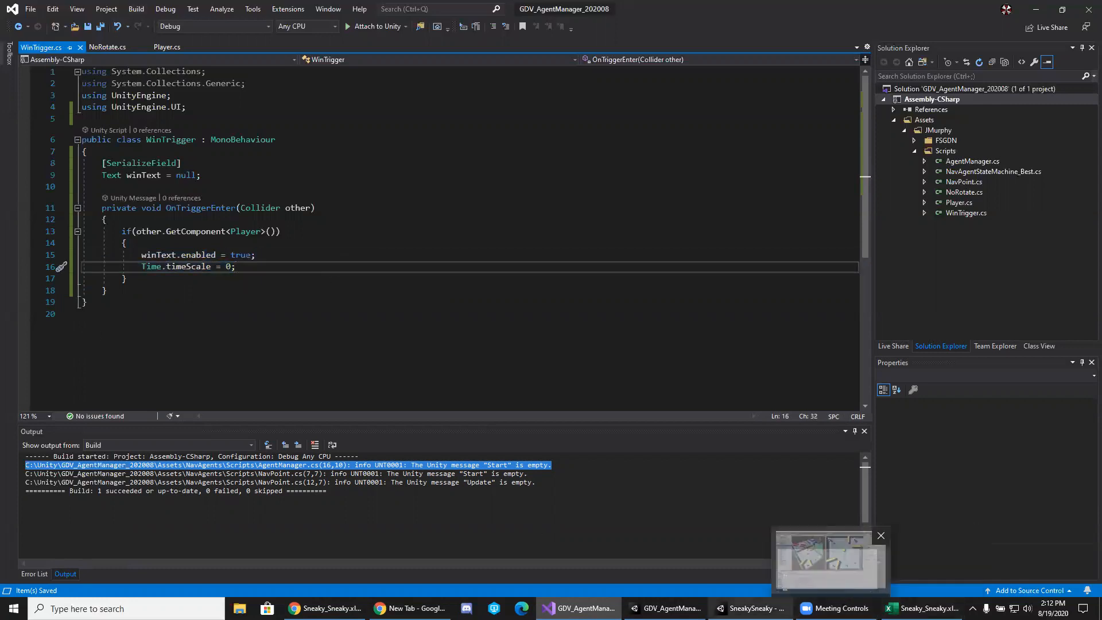
Switch to the GDV_AgentManager_202008 project in Unity, run the game and frame the Room2 terrain in the Scene view.
mouse_move(749, 608)
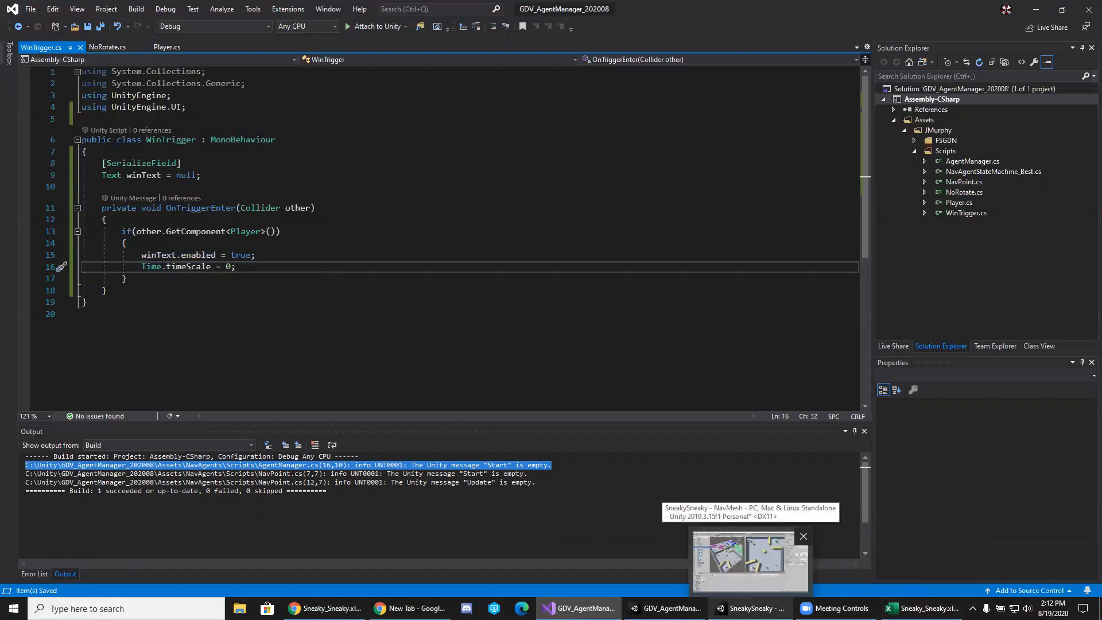
left_click(750, 560)
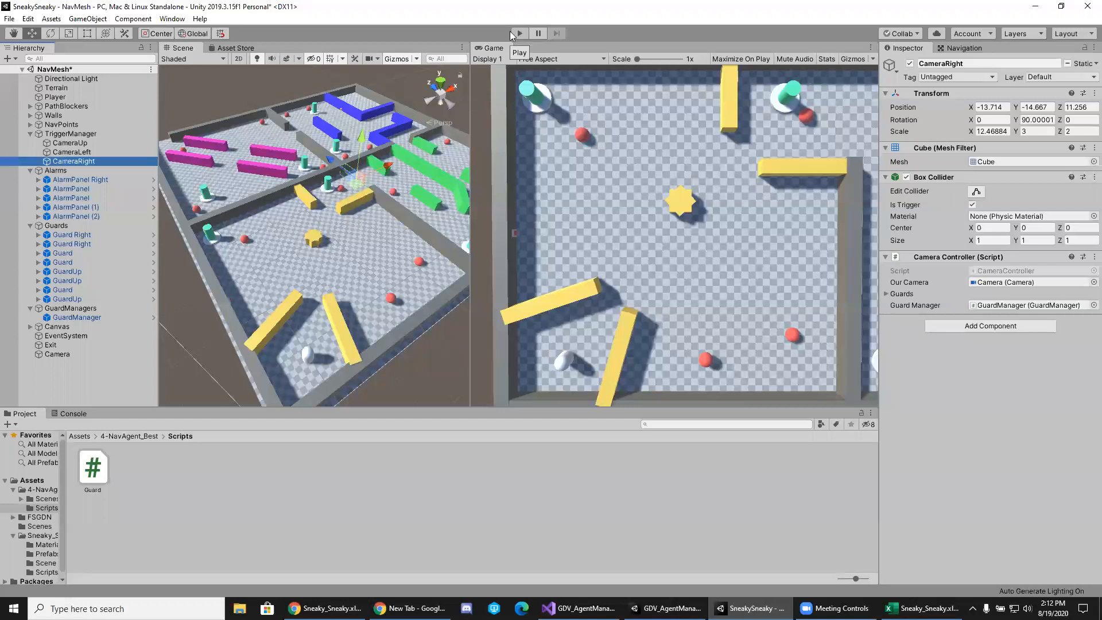
left_click(666, 609)
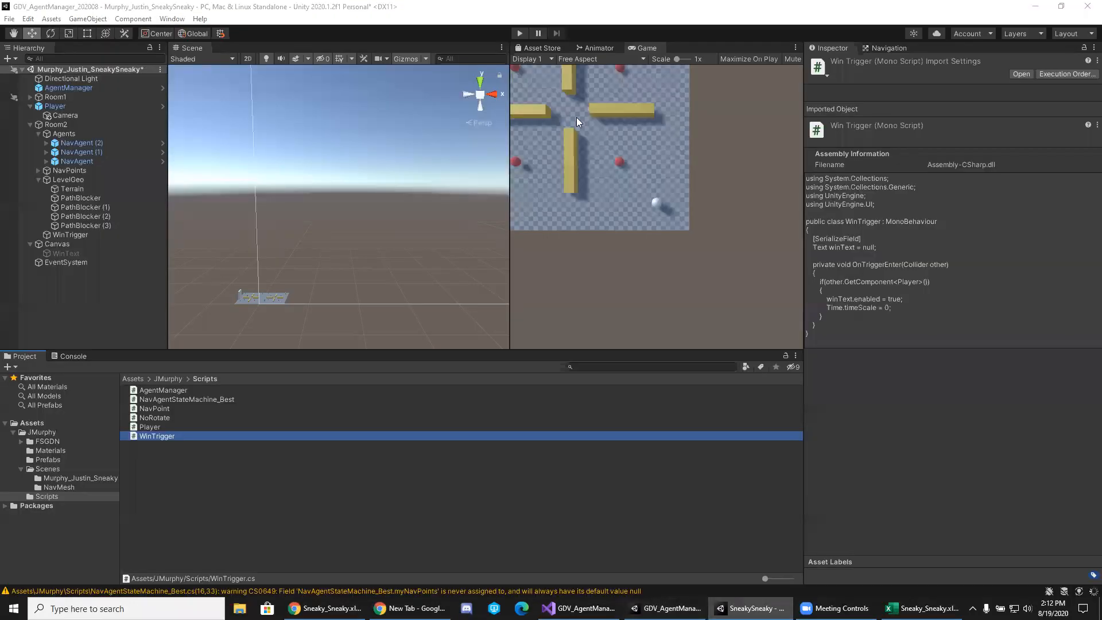
left_click(518, 33)
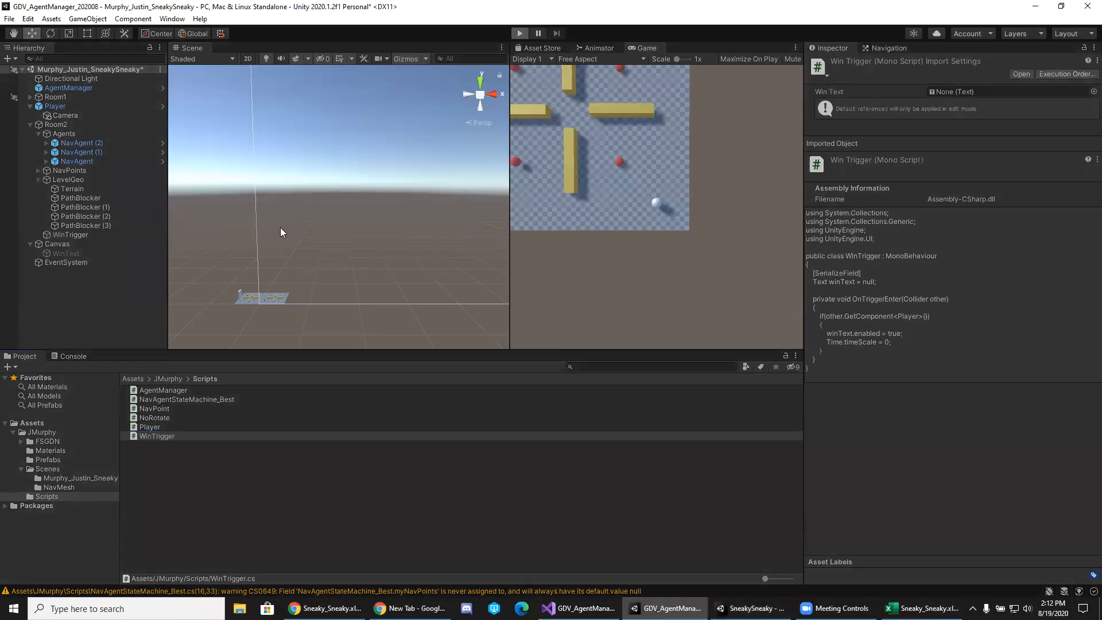
right_click_drag(311, 217, 283, 239)
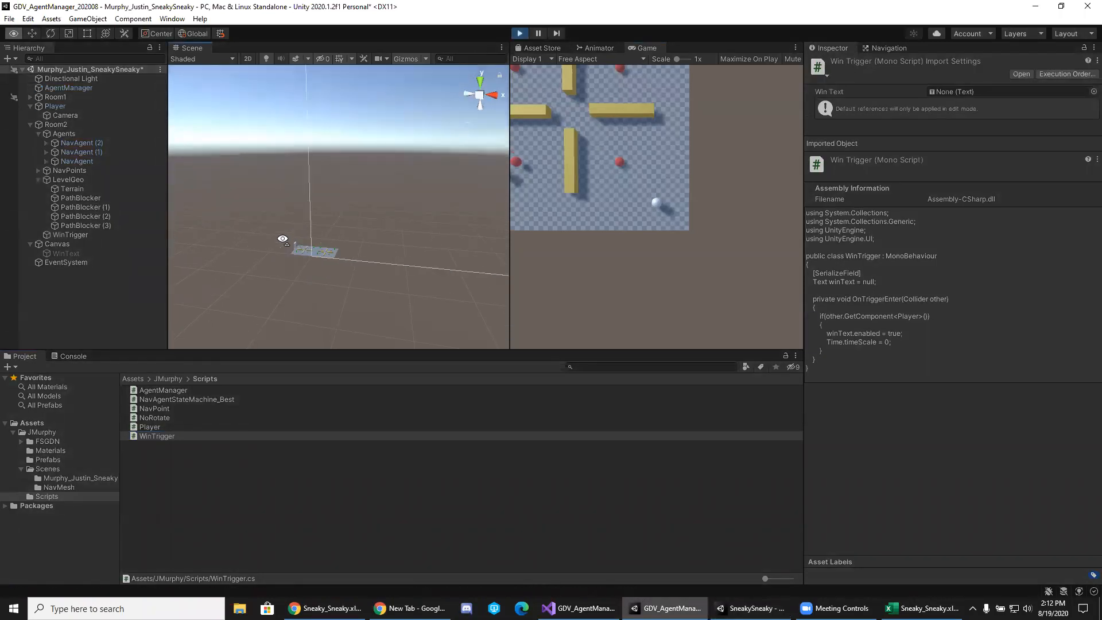
left_click(306, 252)
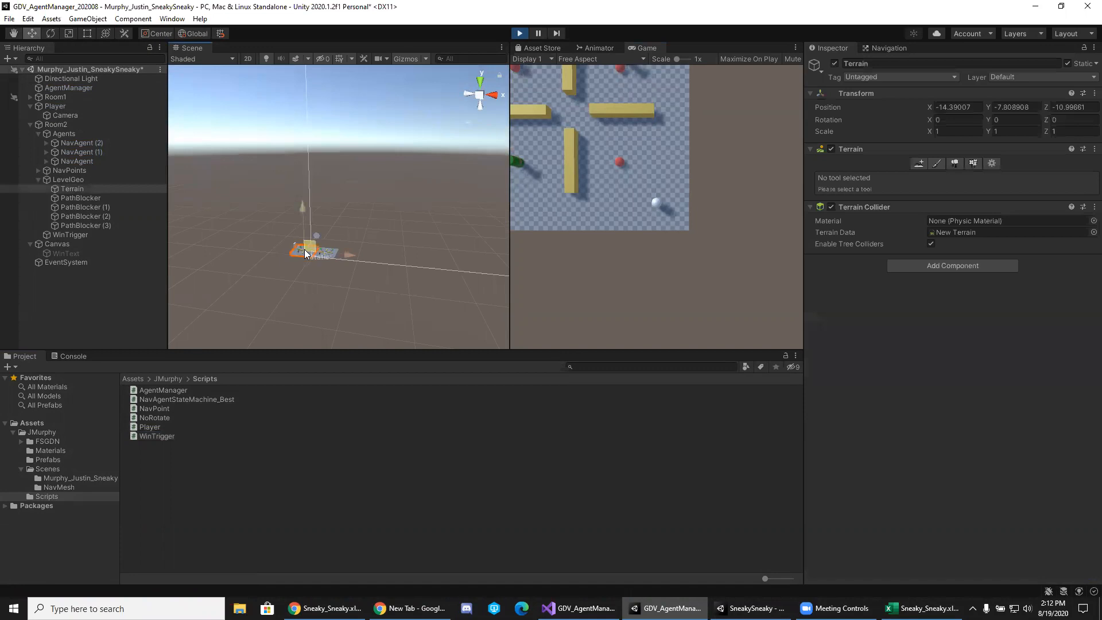
key("f")
right_click_drag(344, 217, 367, 232)
key("s")
Steer the player past the agents into the white WinTrigger block, check the block in the Scene view and stop the game.
mouse_move(551, 170)
left_mouse_down()
mouse_move(538, 179)
mouse_move(545, 199)
left_mouse_up()
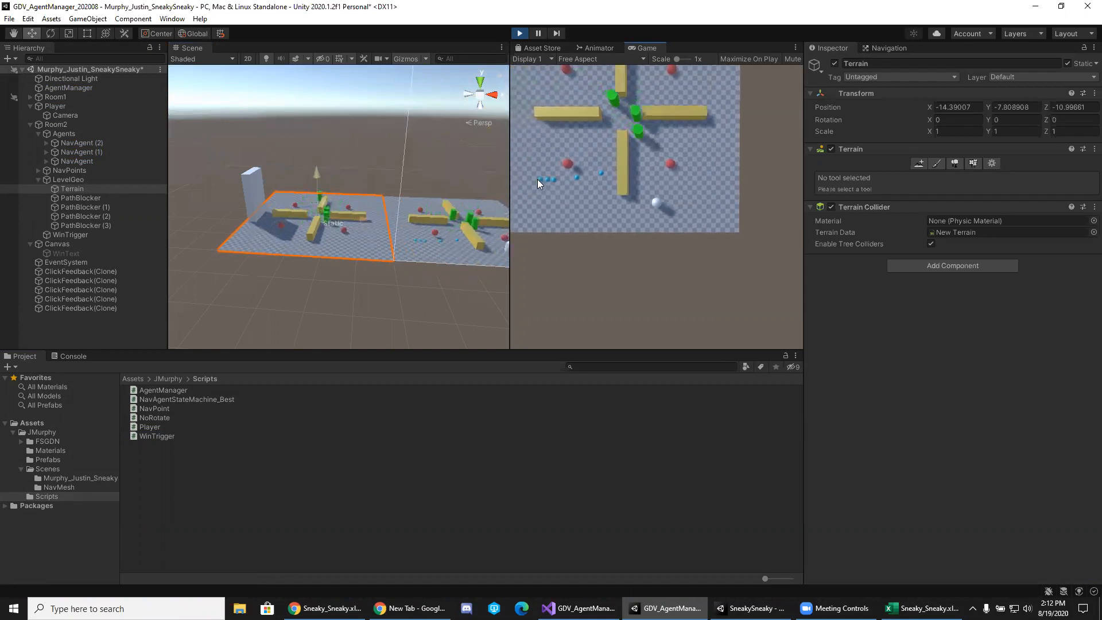
left_click(538, 179)
left_click(538, 179)
left_click(538, 179)
left_click(538, 179)
left_click(537, 179)
left_click(537, 179)
left_click(537, 180)
left_click(538, 179)
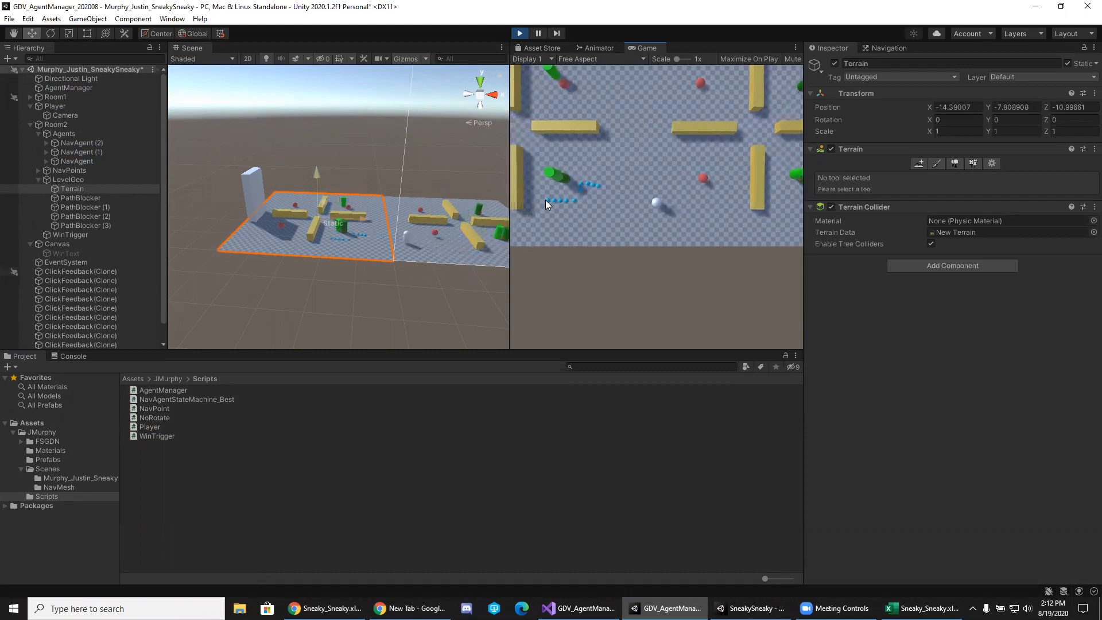
left_click(545, 200)
left_click(545, 208)
left_click(546, 208)
left_click(545, 208)
left_click(545, 208)
left_click(545, 207)
left_click(545, 208)
left_click(546, 208)
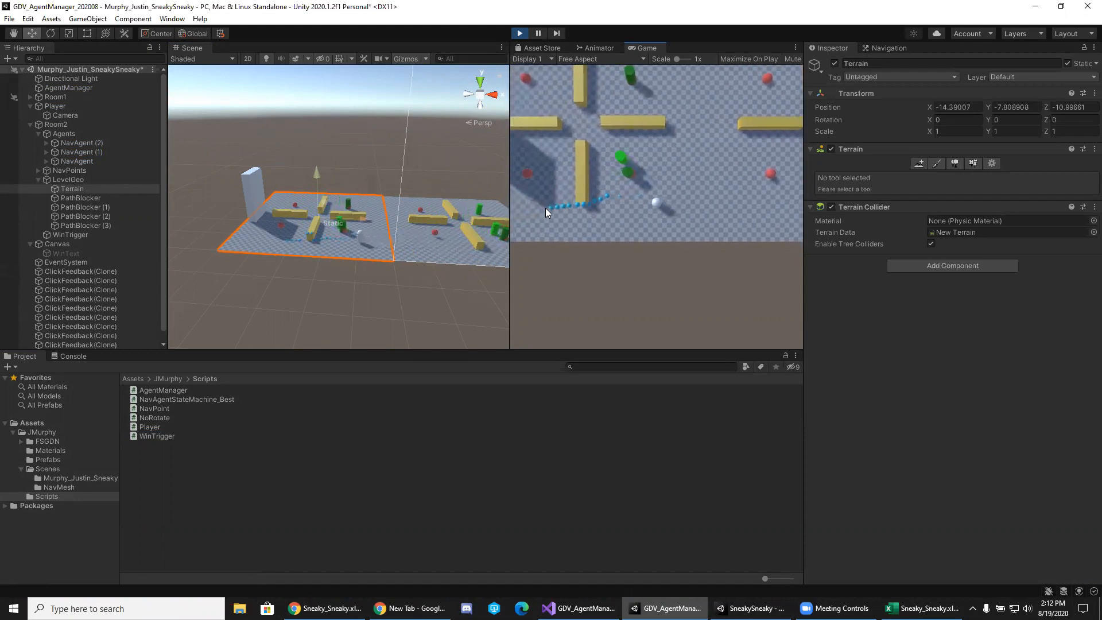
left_click(546, 208)
left_click(545, 208)
left_click(546, 208)
left_click(546, 208)
left_click(546, 203)
left_click(551, 189)
left_click(561, 178)
left_click(576, 159)
mouse_move(577, 159)
left_mouse_down()
mouse_move(592, 147)
mouse_move(622, 174)
left_mouse_up()
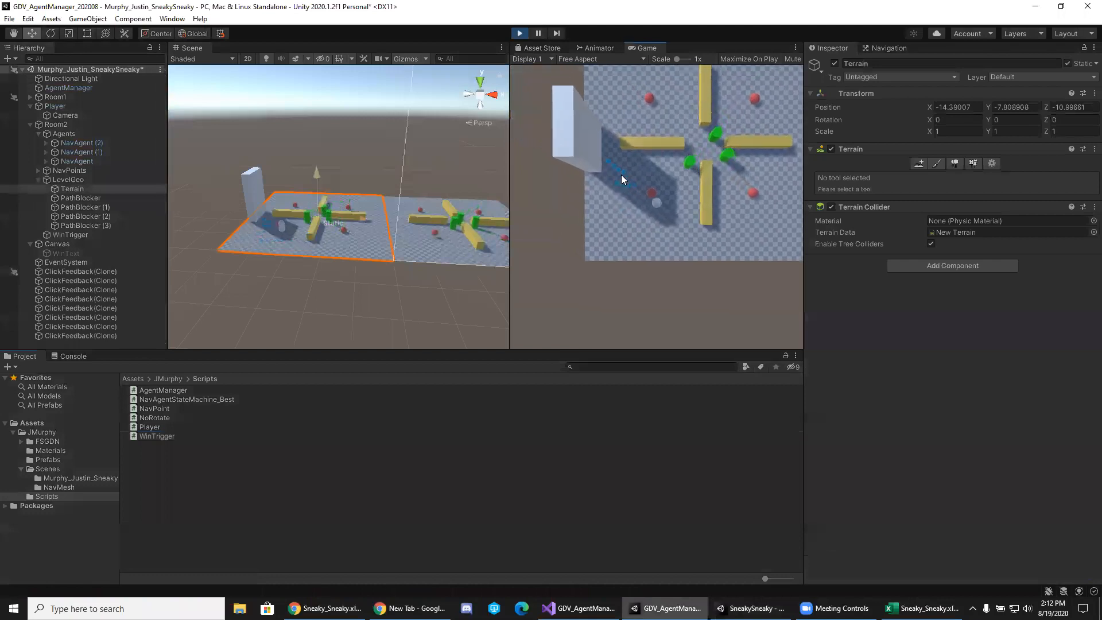
left_click(621, 175)
left_click(621, 174)
left_click(624, 176)
left_click(627, 178)
left_click(627, 179)
left_click(631, 191)
left_click(638, 201)
left_click(649, 212)
left_click(650, 214)
left_click(647, 212)
left_click(646, 212)
left_click(645, 212)
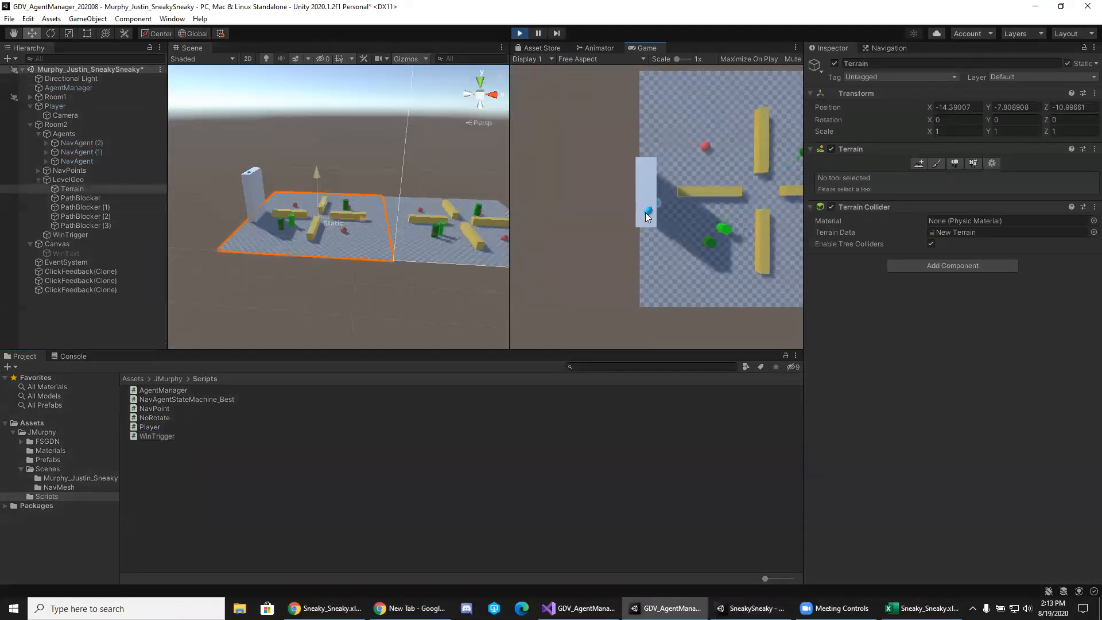
left_click_drag(356, 190, 270, 203, "alt")
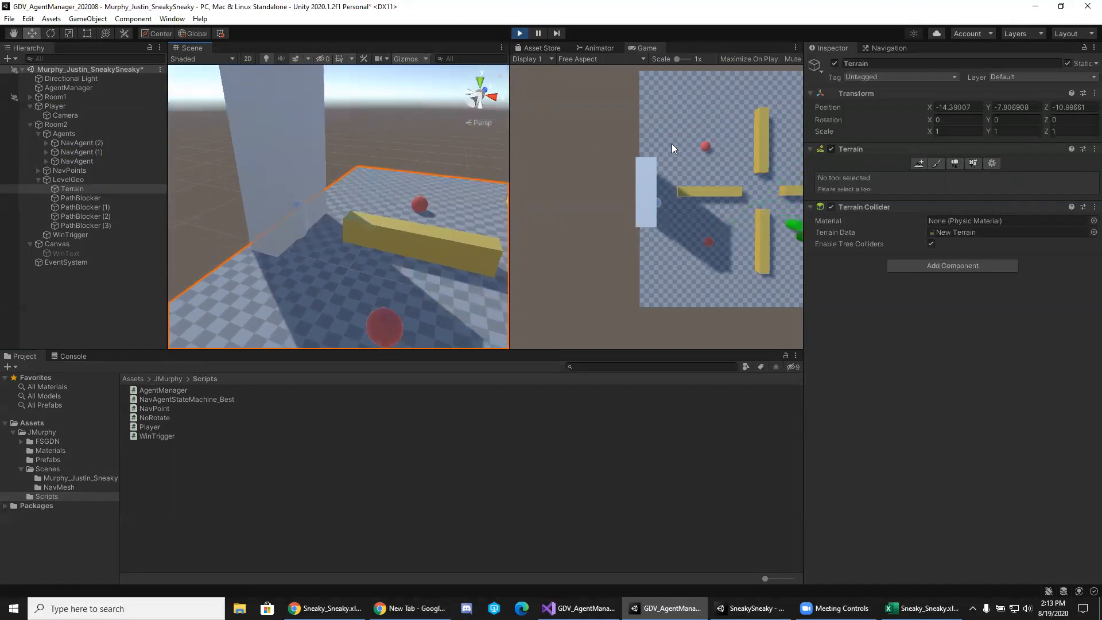
left_click(521, 34)
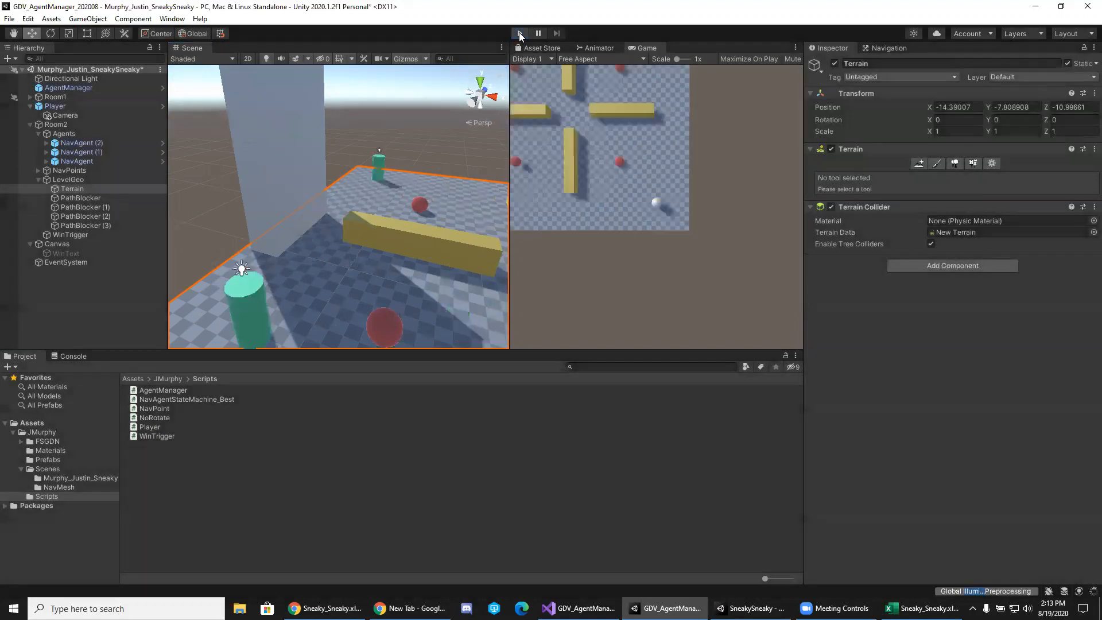
Check the WinTrigger code in Visual Studio, return to Unity and attach the WinTrigger script to the WinTrigger object.
left_click(580, 609)
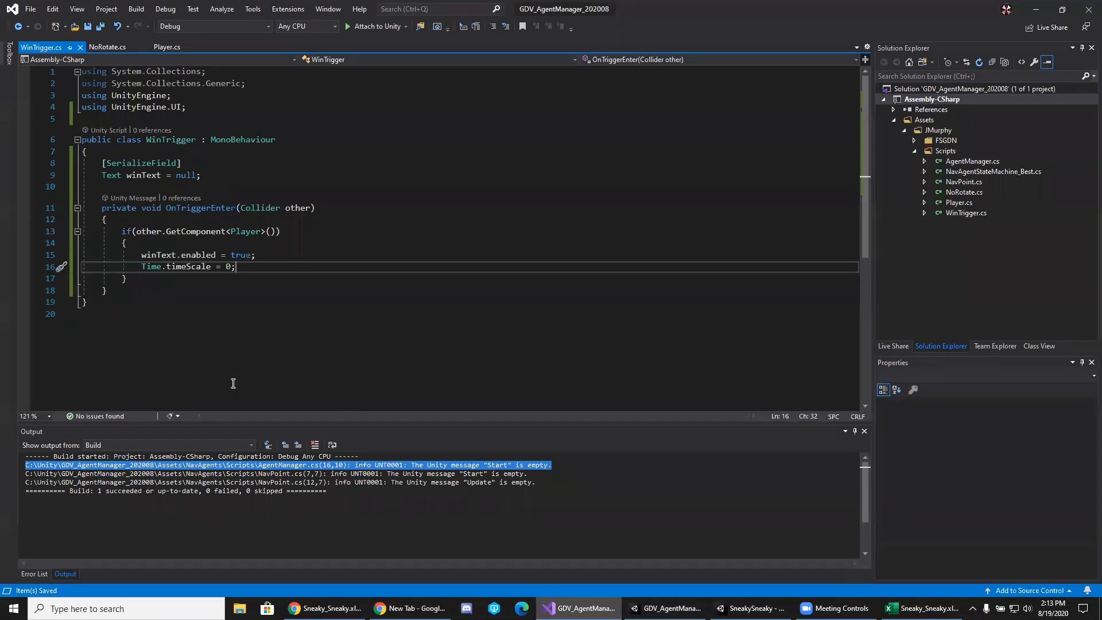
mouse_move(666, 608)
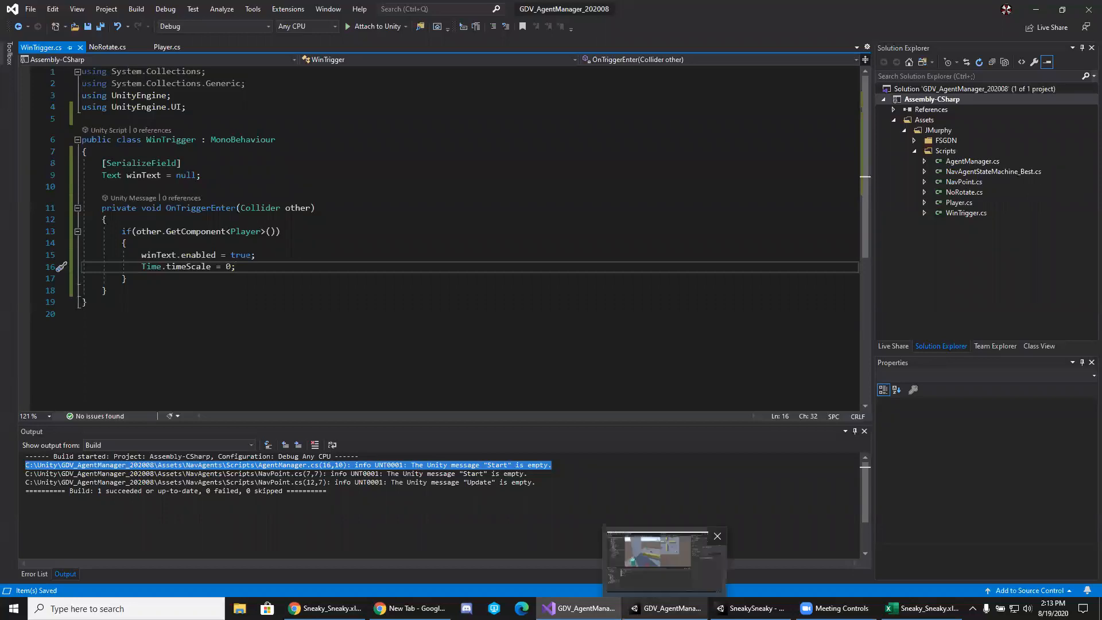
left_click(663, 560)
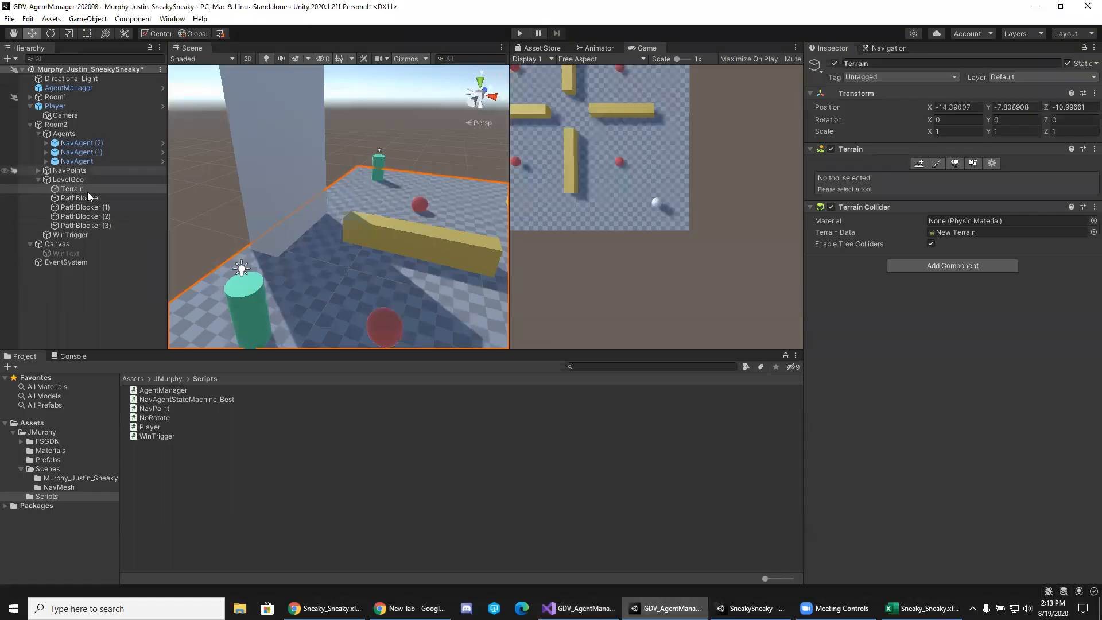
left_click(75, 235)
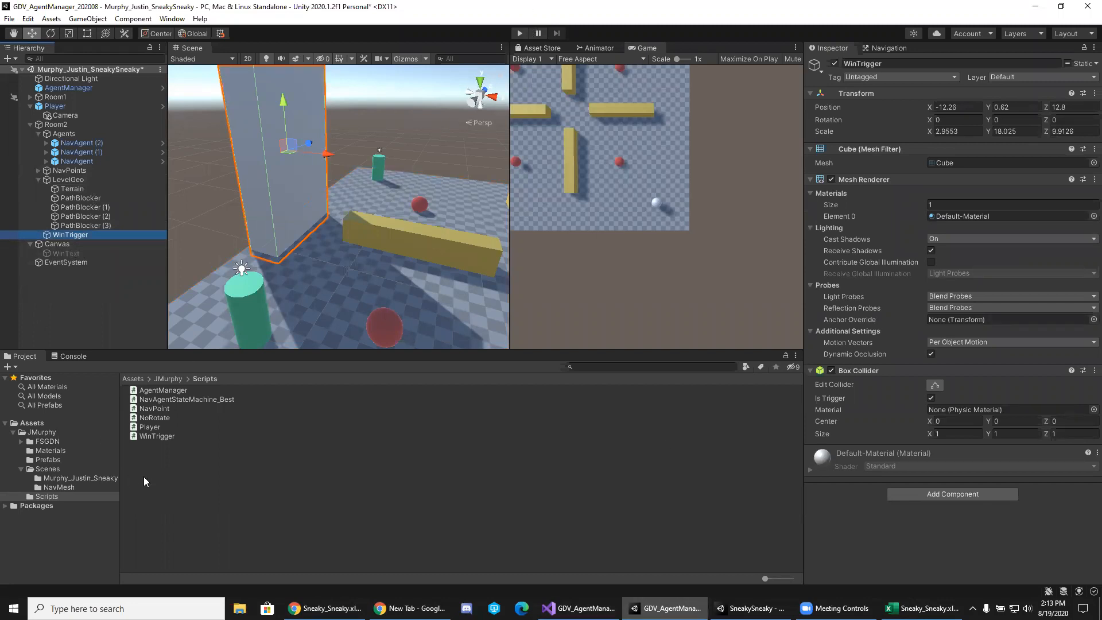
left_click_drag(160, 435, 856, 527)
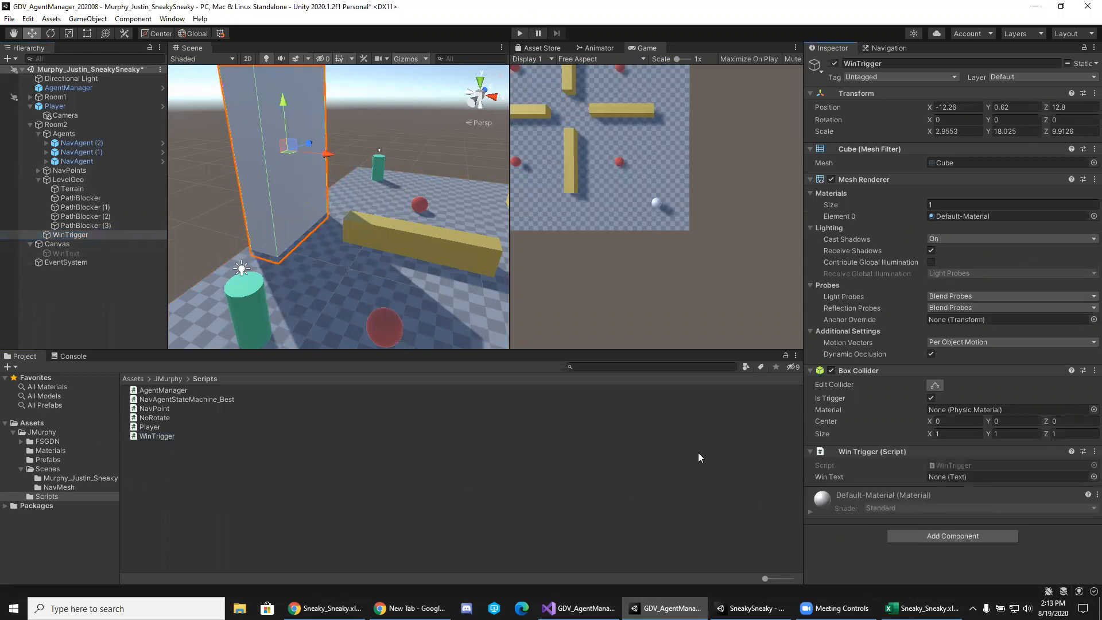
Run the game again, steer the player into the WinTrigger block to test the attached script, and stop the game.
left_click(519, 33)
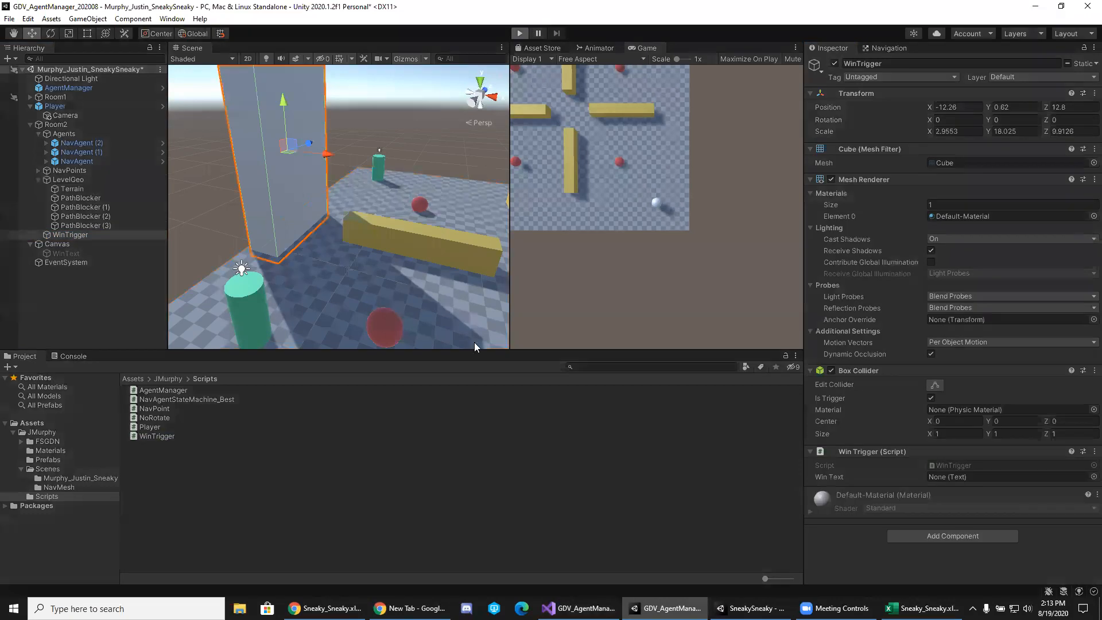
left_click(556, 215)
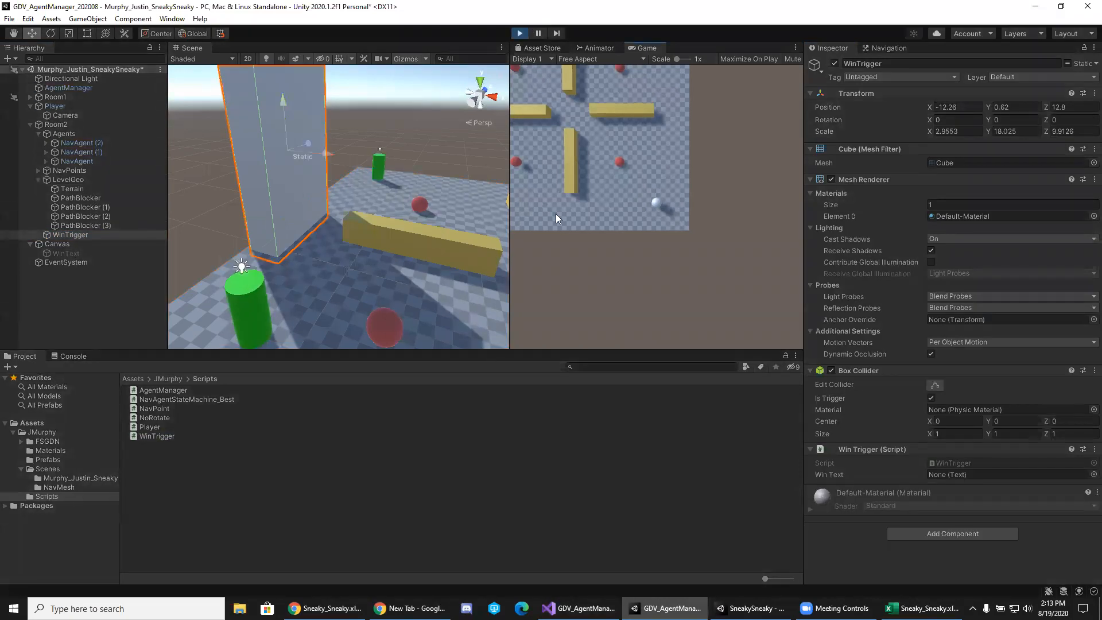
left_click(552, 194)
left_click(546, 195)
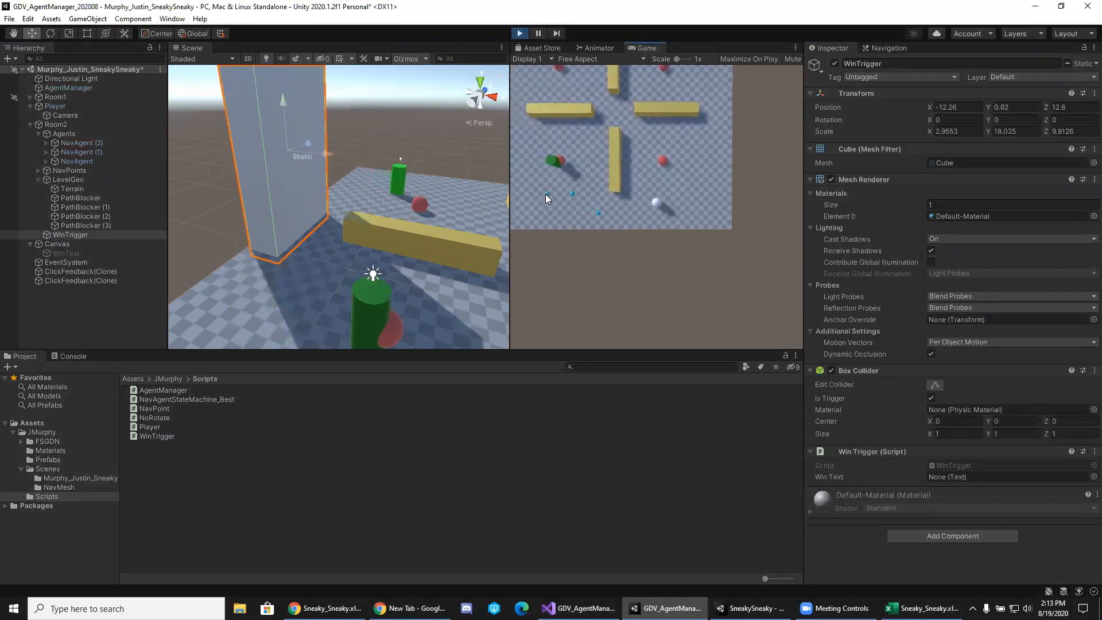
left_click(545, 196)
left_click(544, 195)
left_click(544, 196)
left_click(544, 195)
left_click(531, 193)
left_click(531, 193)
left_click(532, 192)
left_click(531, 192)
left_click(530, 192)
left_click(530, 192)
left_click(532, 188)
left_click(531, 189)
left_click(532, 188)
left_click(532, 188)
left_click(532, 189)
left_click(532, 188)
left_click(532, 188)
left_click(531, 188)
left_click(532, 189)
left_click(531, 188)
left_click(531, 189)
left_click(532, 188)
left_click(532, 188)
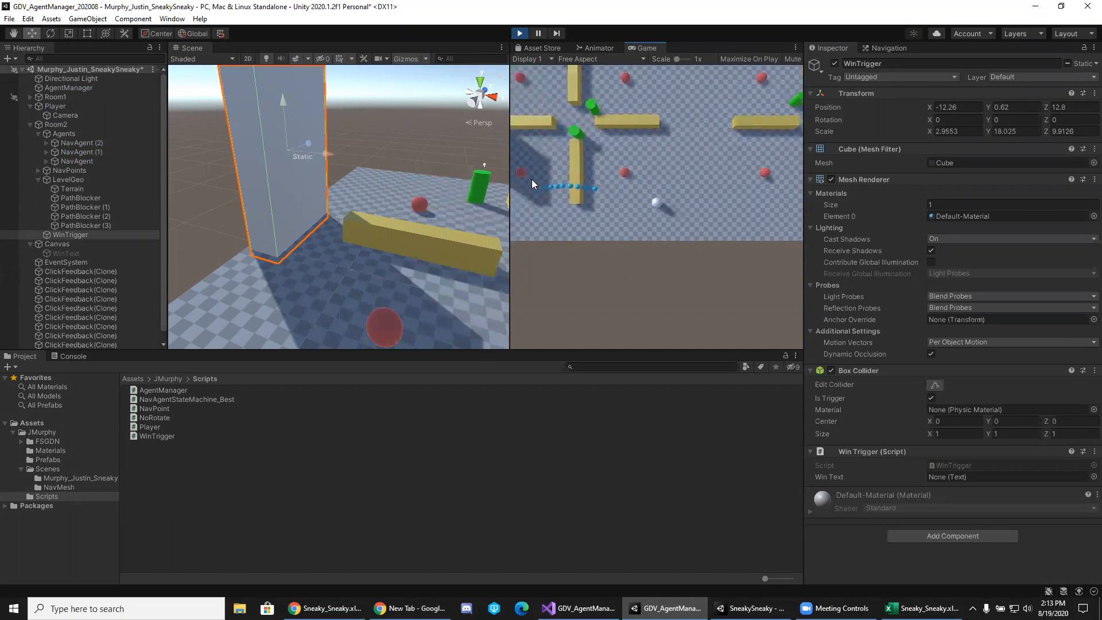
left_click(531, 178)
left_click(532, 174)
left_click(531, 173)
left_click(535, 167)
left_click(536, 164)
left_click(536, 164)
left_click(537, 161)
left_click(538, 161)
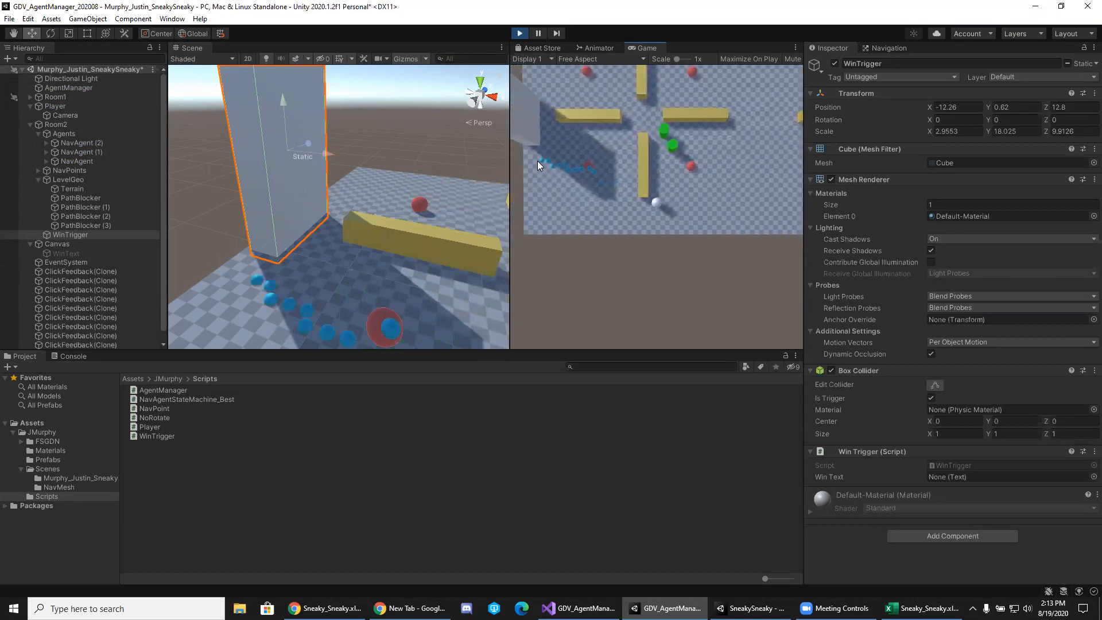
left_click(545, 154)
left_click(557, 144)
left_click(559, 142)
left_click(564, 134)
left_click(569, 134)
left_click(576, 137)
left_click(587, 147)
left_click(598, 158)
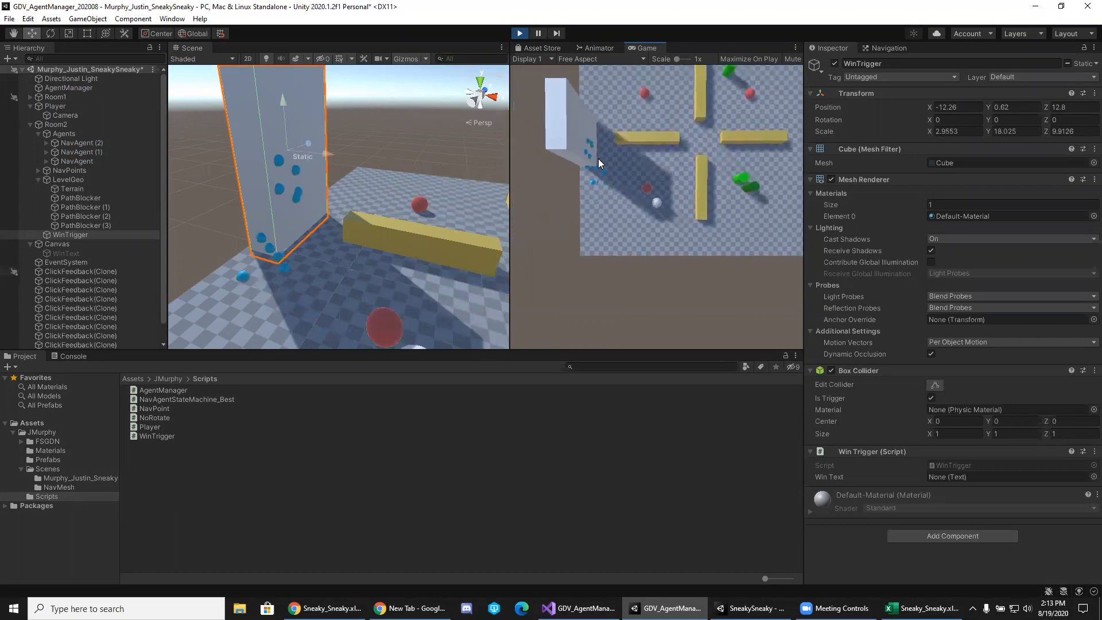
left_click(604, 165)
left_click(609, 171)
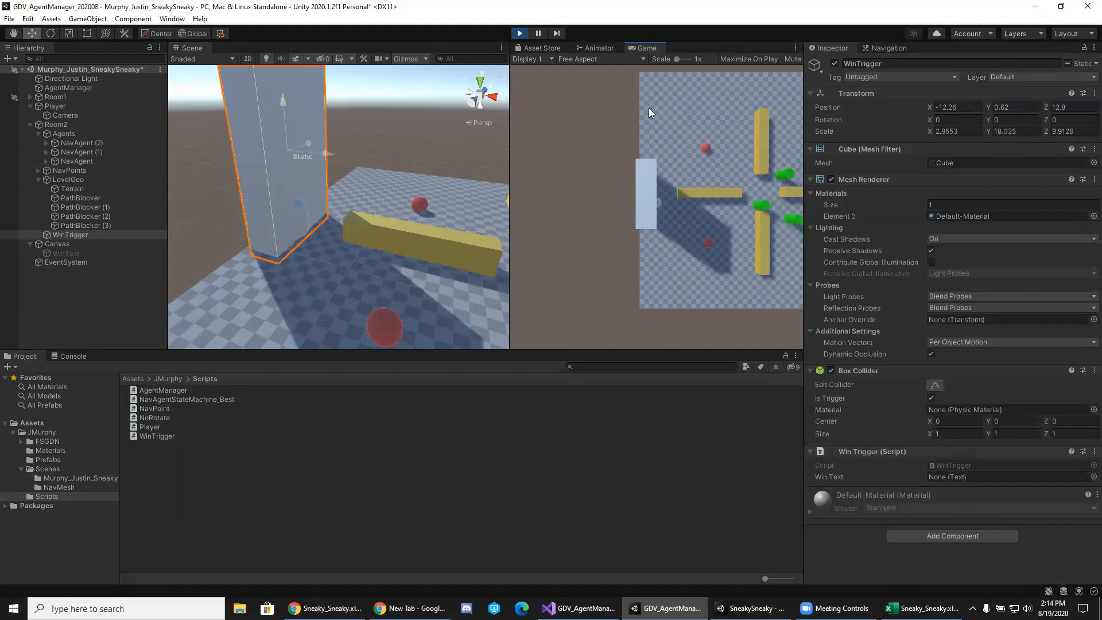
key("ctrl+p")
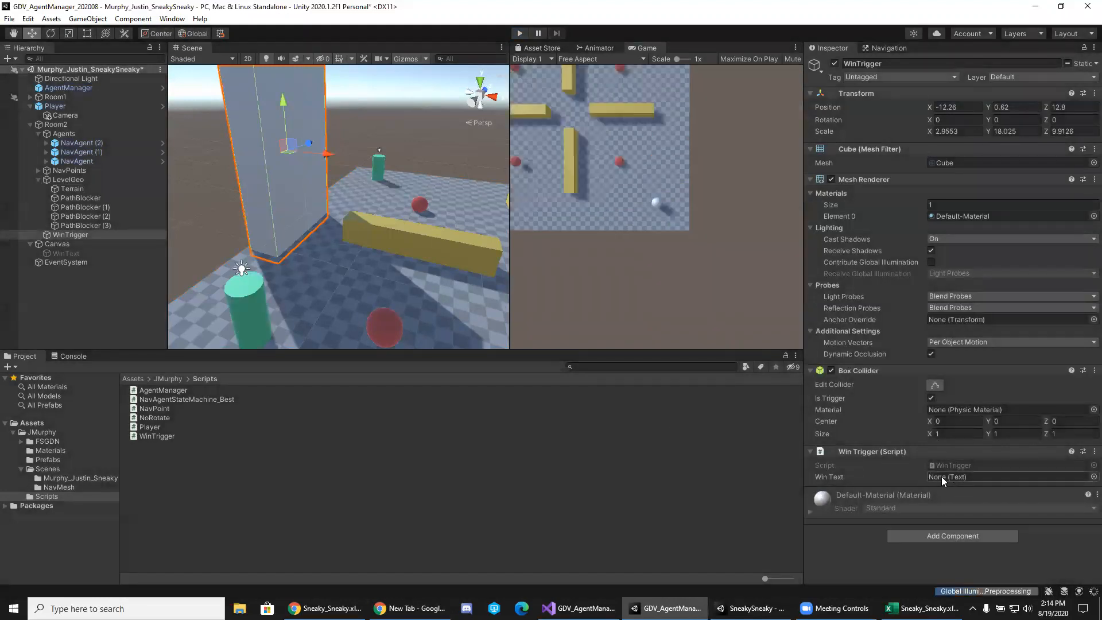
Assign the WinText object to the Win Text reference of the WinTrigger object's script component.
left_click(1094, 476)
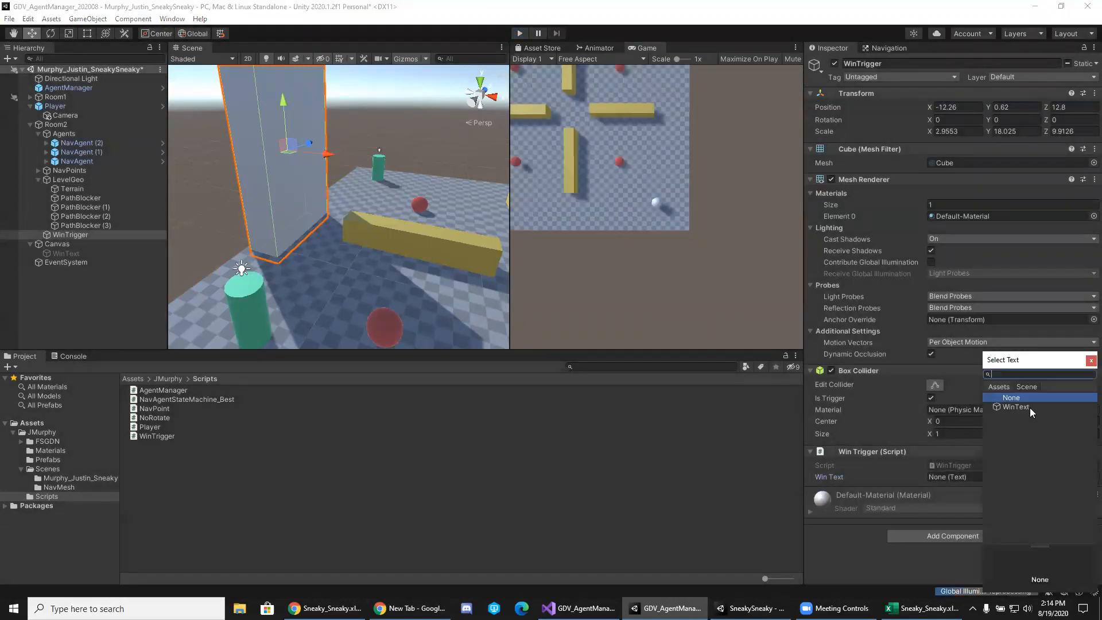
left_click(1016, 407)
left_click(883, 536)
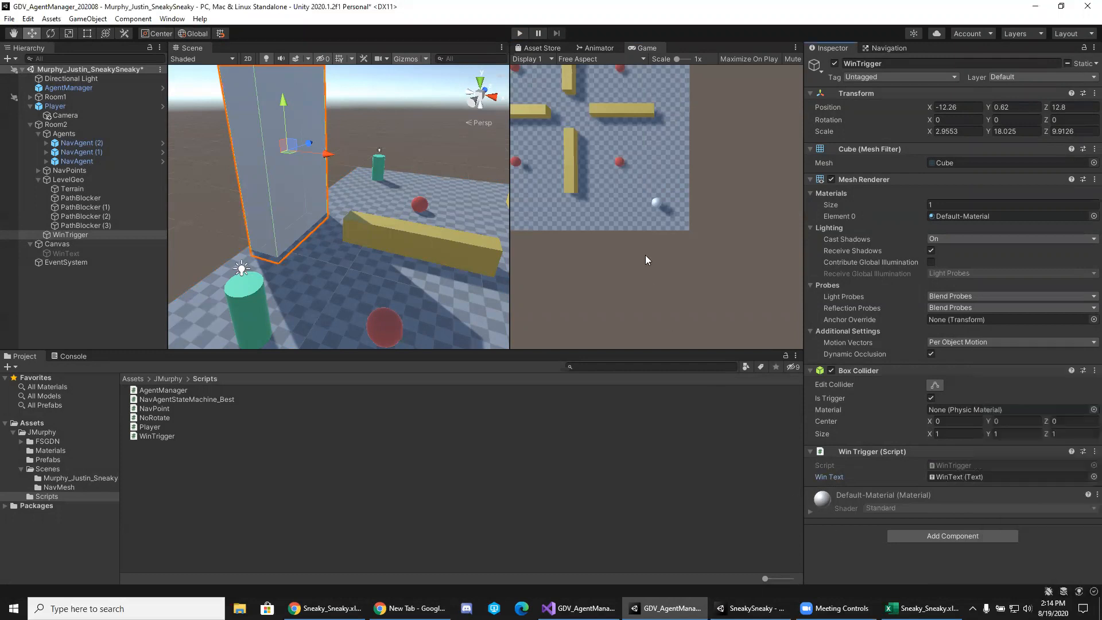
left_click(1093, 477)
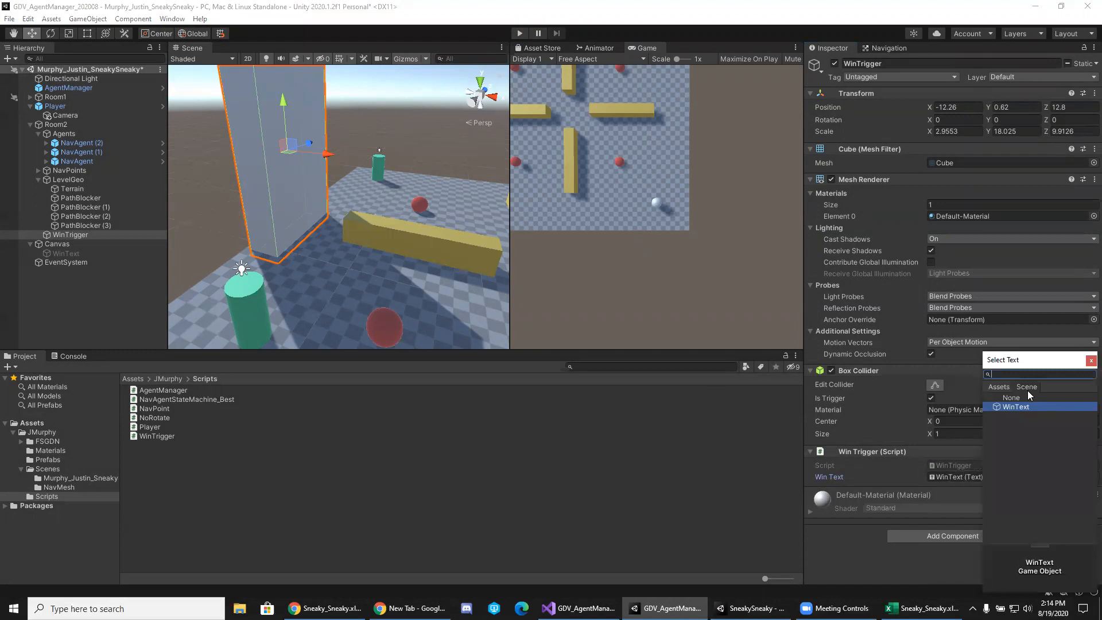
left_click(1004, 409)
double_click(1004, 408)
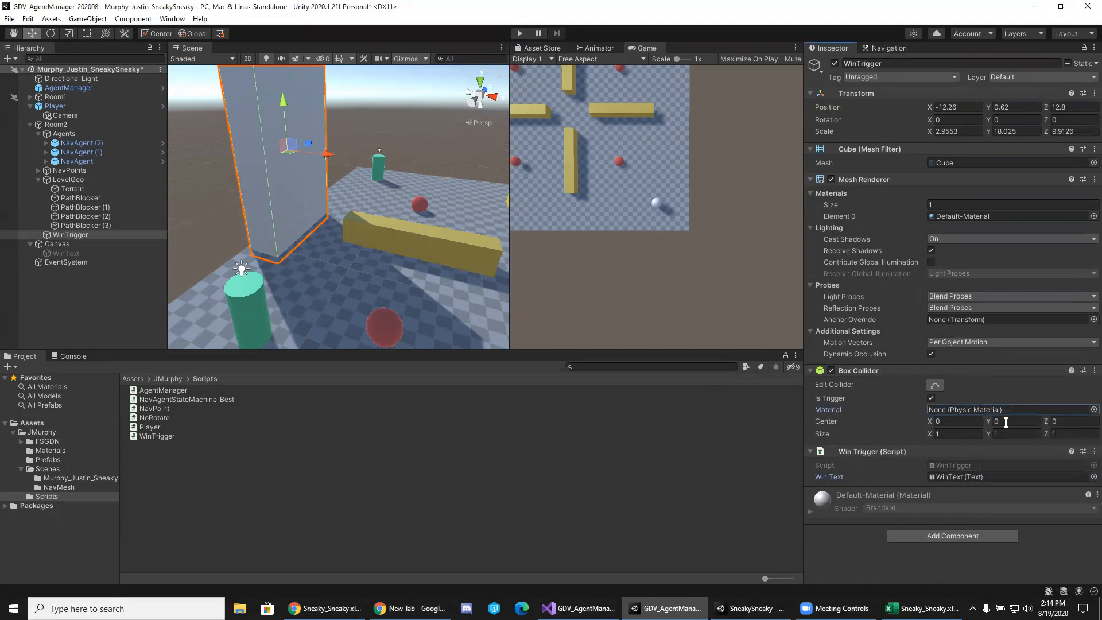
Run the game, steer the player past the agents into the WinTrigger block to test the assigned Win Text, and stop the game.
left_click(521, 33)
left_click(573, 212)
left_click(572, 209)
left_click(572, 209)
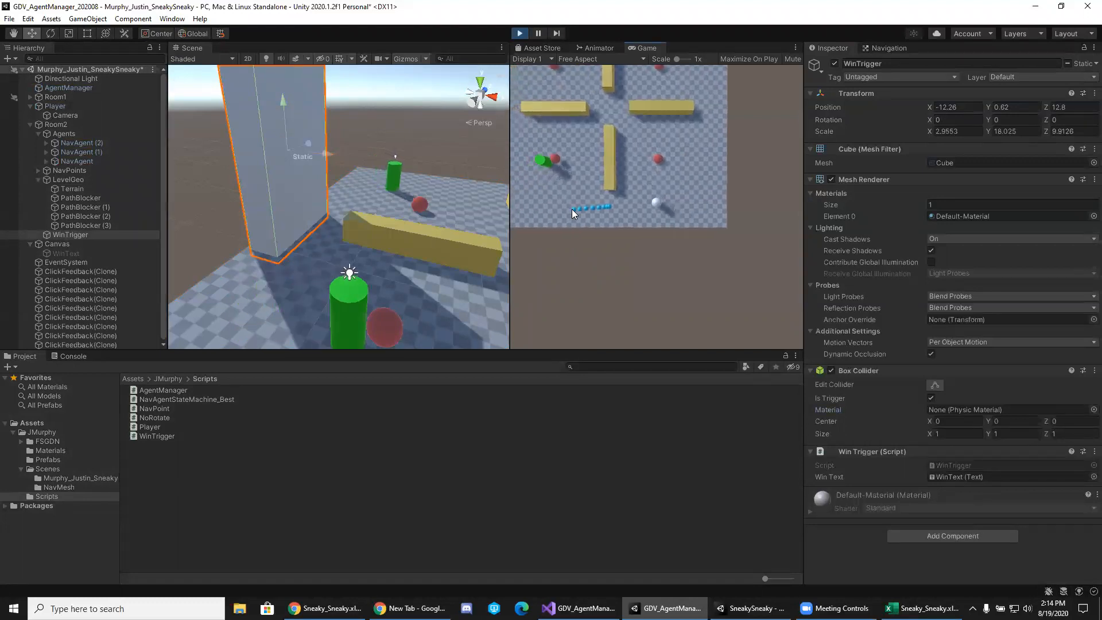
left_click(572, 209)
left_click(562, 198)
left_click(563, 197)
left_click(562, 198)
left_click(563, 197)
left_click(562, 198)
left_click(562, 197)
left_click(563, 197)
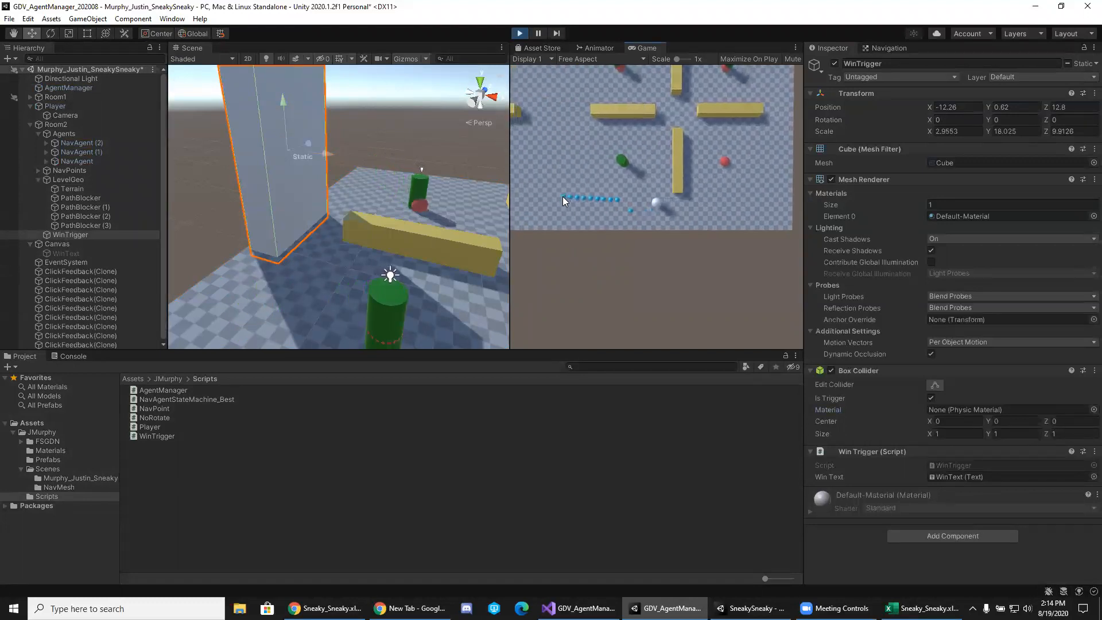
left_click(563, 197)
left_click(563, 197)
left_click(563, 197)
left_click(563, 197)
left_click(563, 197)
left_click(563, 197)
left_click(563, 197)
left_click(562, 197)
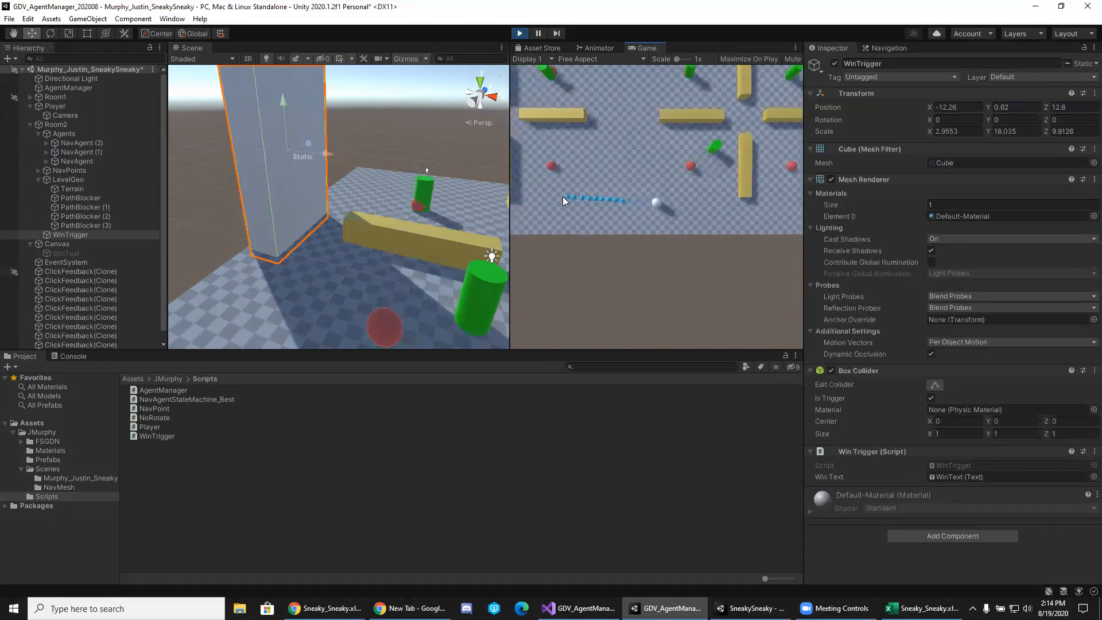
left_click(563, 197)
left_click(563, 197)
left_click(562, 197)
left_click(563, 197)
left_click(557, 204)
left_click(557, 204)
left_click(557, 204)
left_click(557, 204)
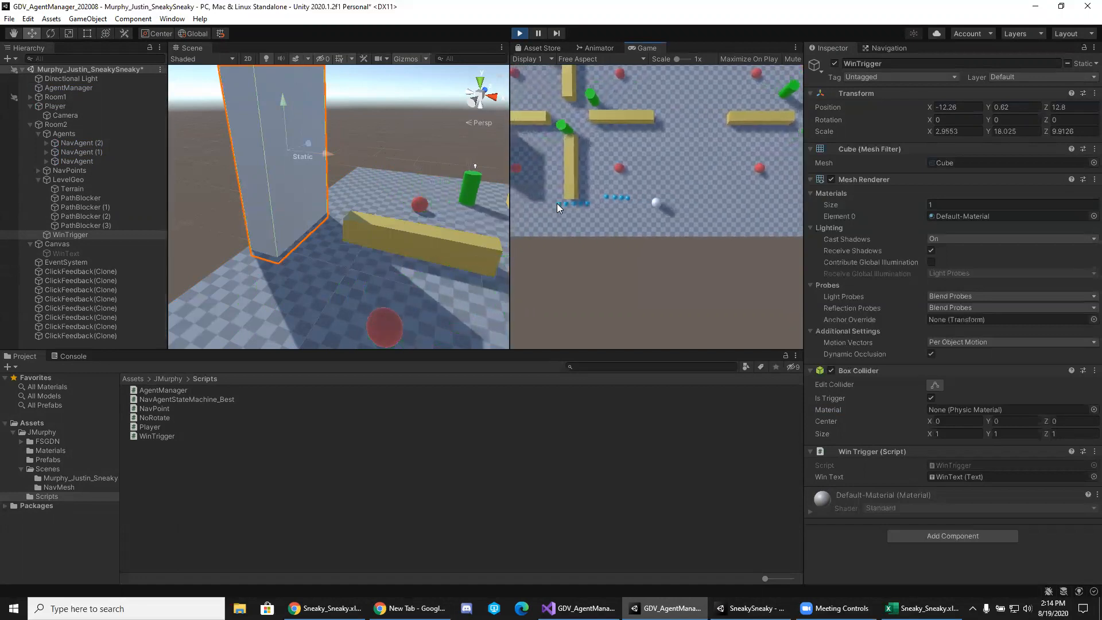
left_click(557, 204)
left_click(557, 204)
left_click(557, 204)
left_click(557, 204)
left_click(557, 204)
left_click(557, 204)
left_click(557, 203)
left_click(558, 198)
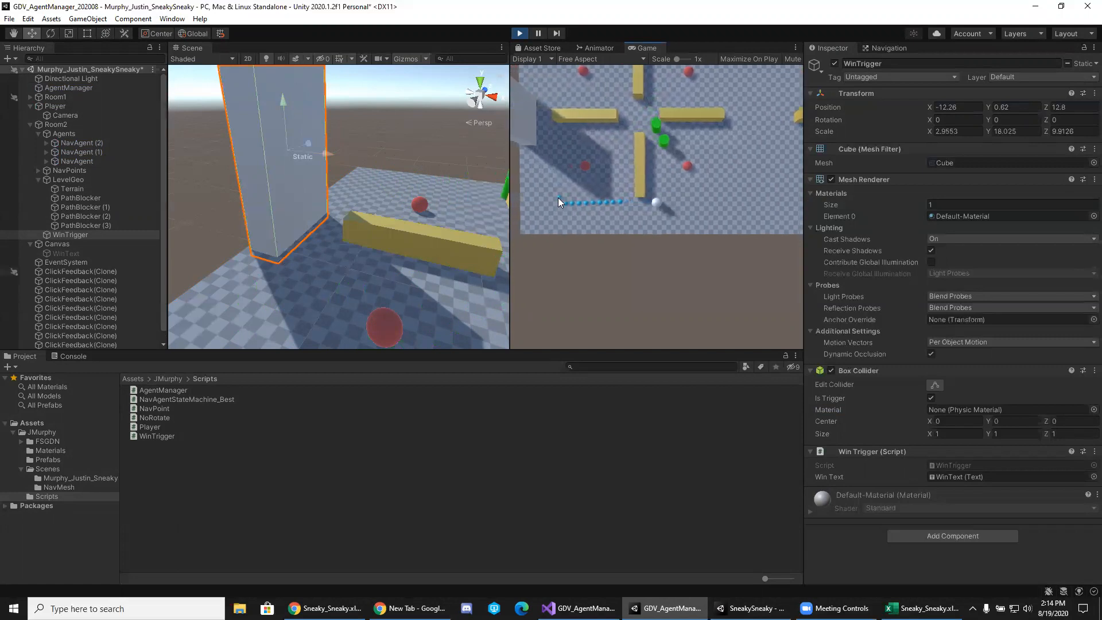
left_click(558, 197)
left_click(561, 186)
left_click(568, 164)
left_click(574, 147)
left_click(574, 146)
left_click(574, 146)
left_click(580, 146)
left_click(592, 146)
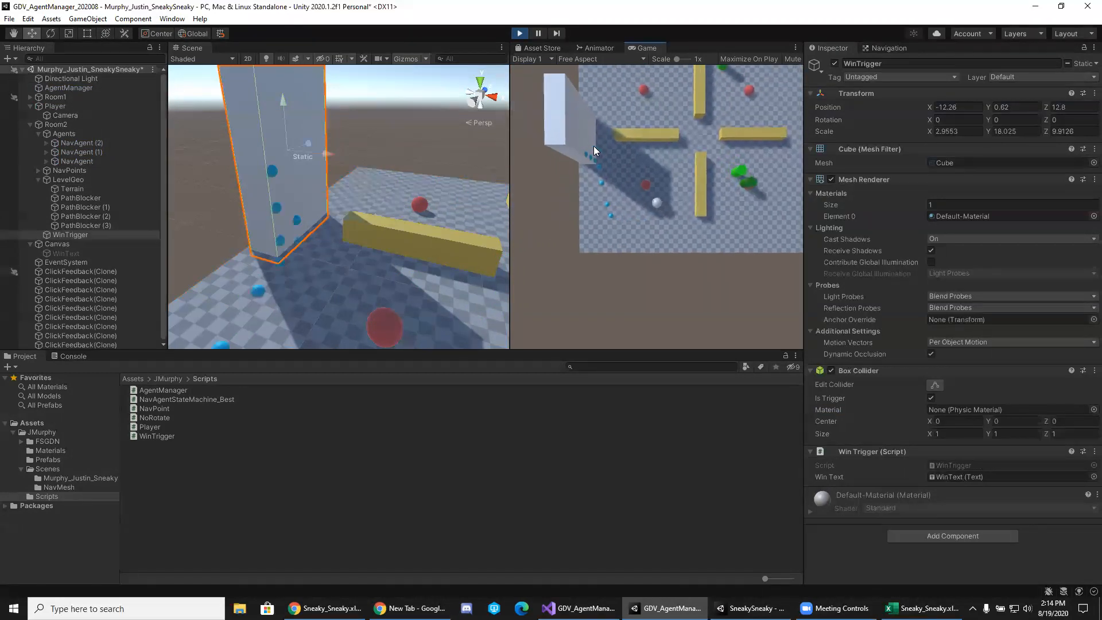
left_click(598, 150)
left_click(605, 158)
left_click(615, 166)
left_click(624, 175)
left_click(625, 178)
left_click(626, 180)
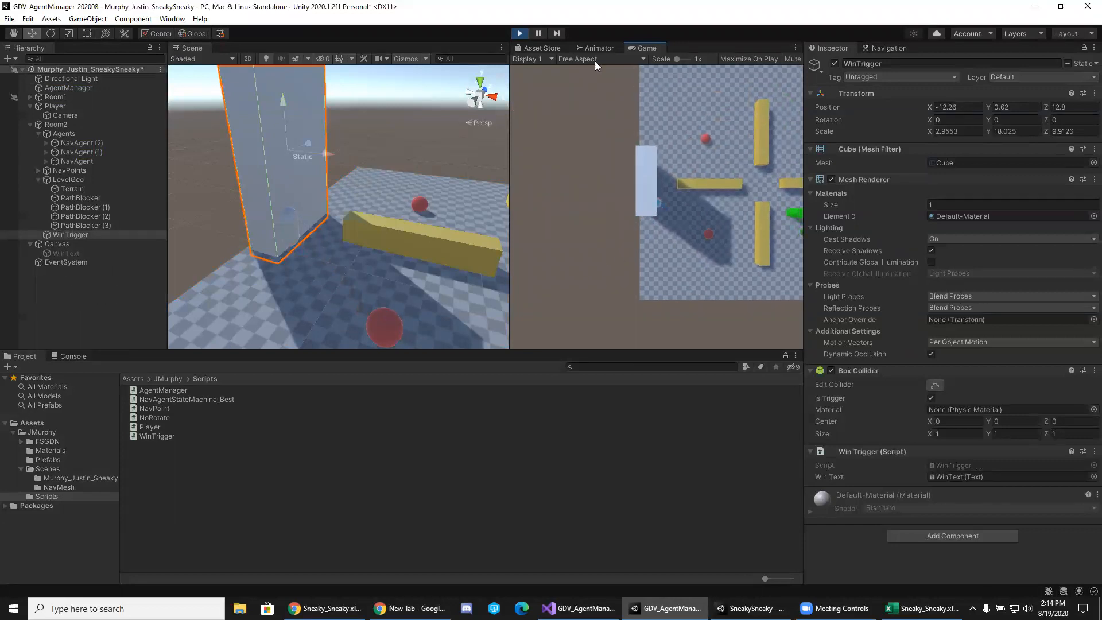
left_click(520, 33)
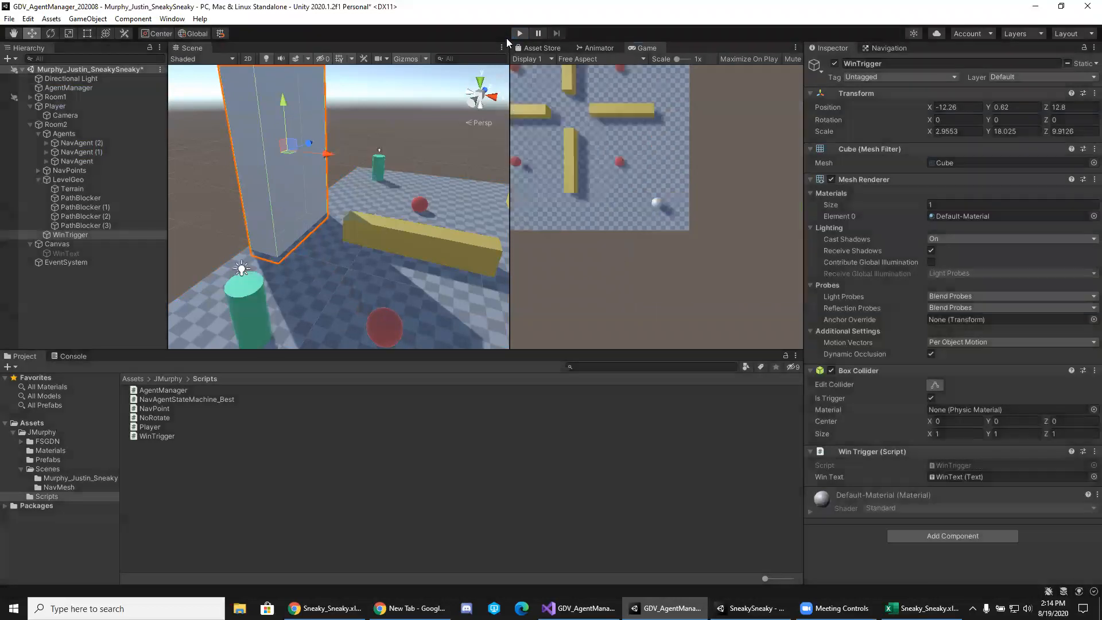
Add a Rigidbody component to the Player object and enable Is Kinematic.
left_click(175, 427)
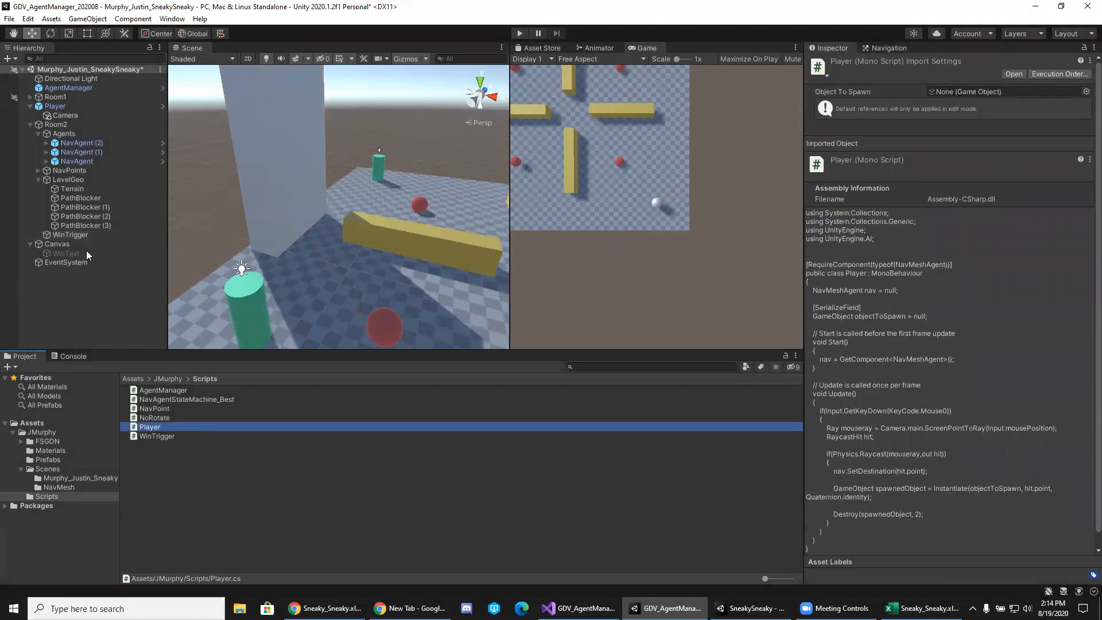
left_click(67, 107)
scroll(942, 363, "down", 5)
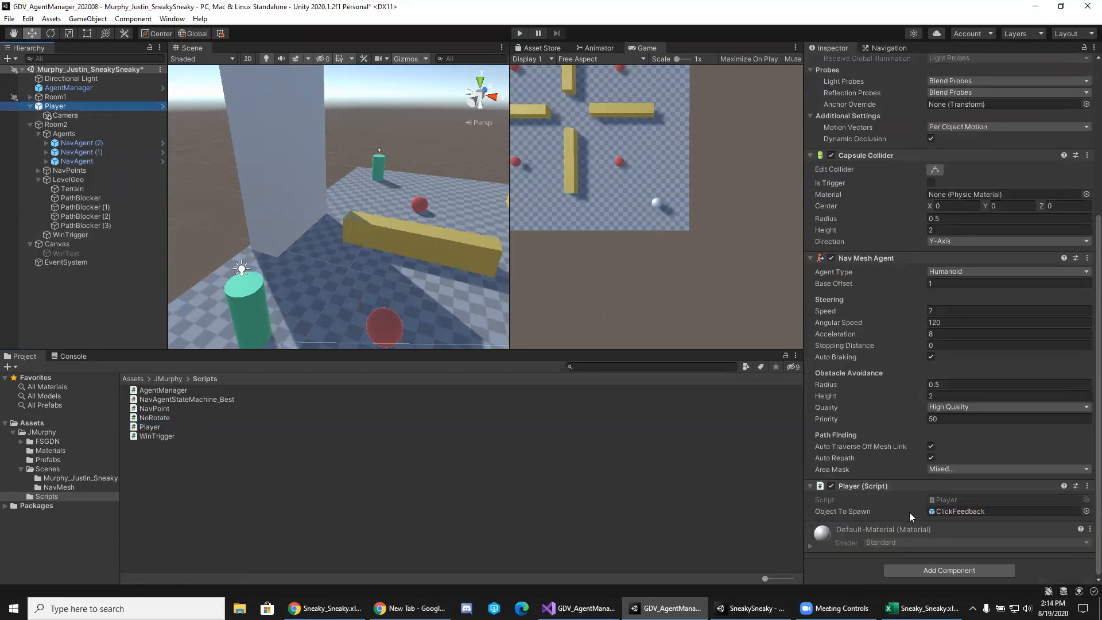
right_click_drag(323, 226, 603, 236)
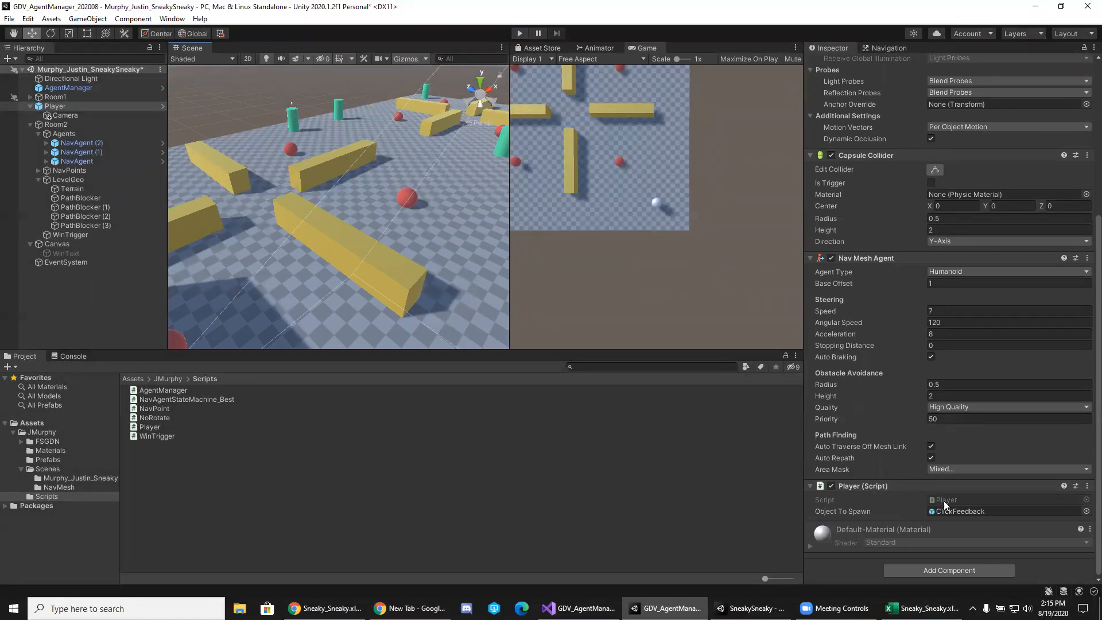
left_click(973, 568)
type("rigid")
key("Return")
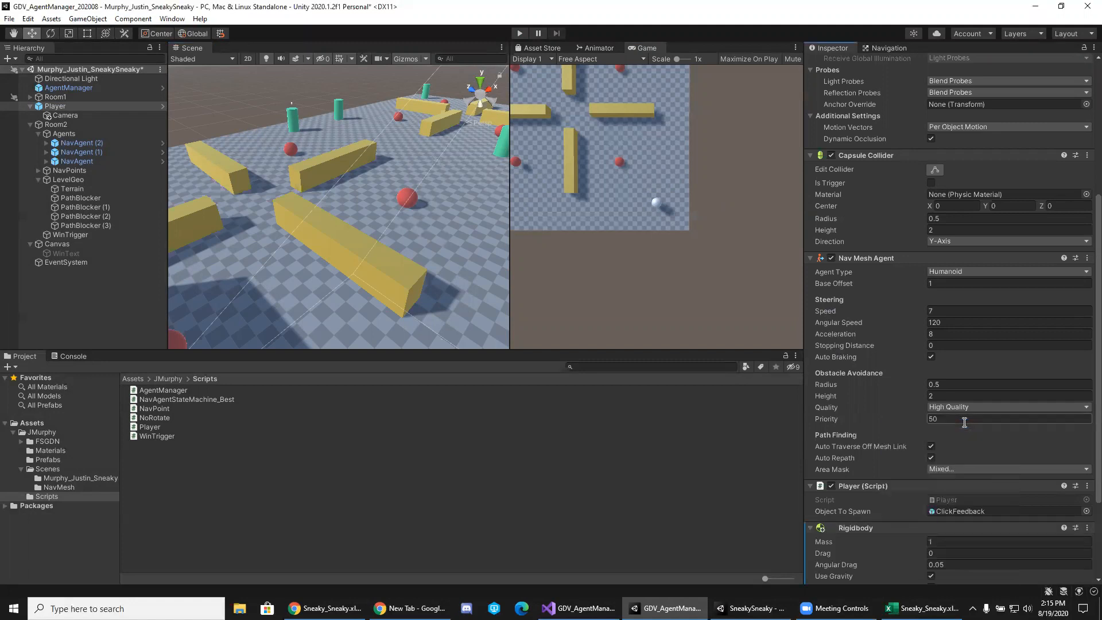
scroll(941, 482, "down", 4)
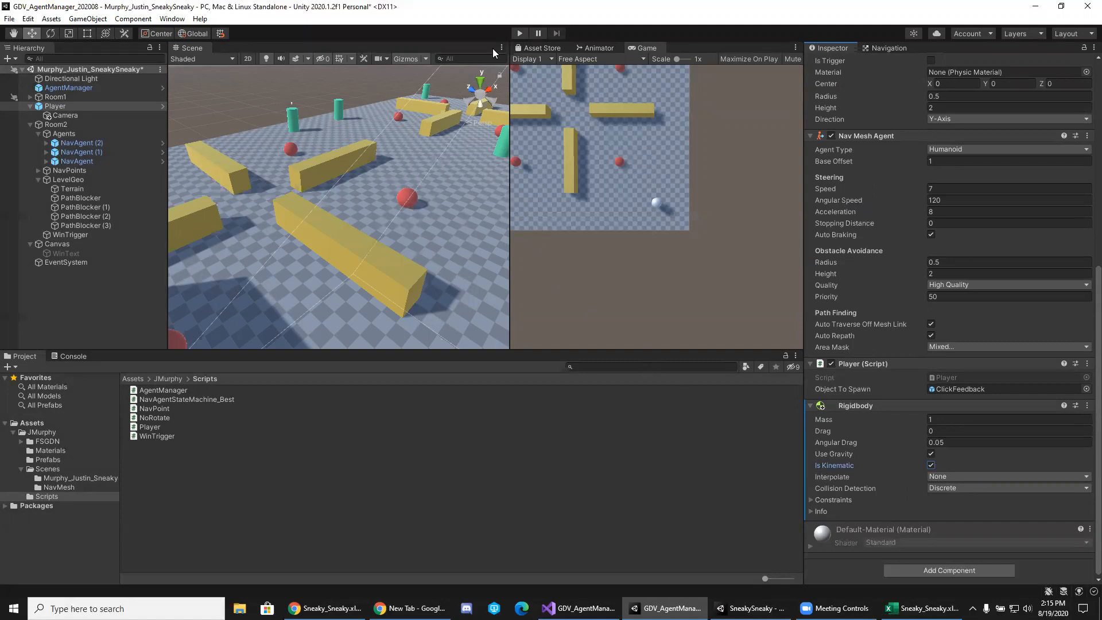
Run the game with the player's new Rigidbody and steer the player past the agents towards the WinTrigger block.
left_click(520, 34)
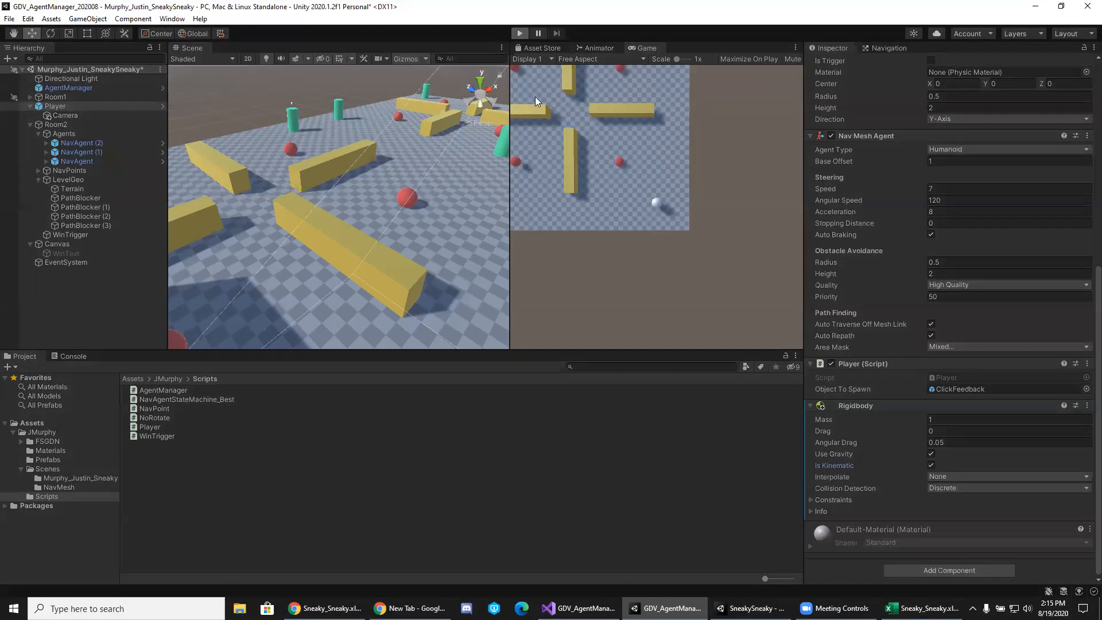
left_click(605, 203)
left_click(592, 204)
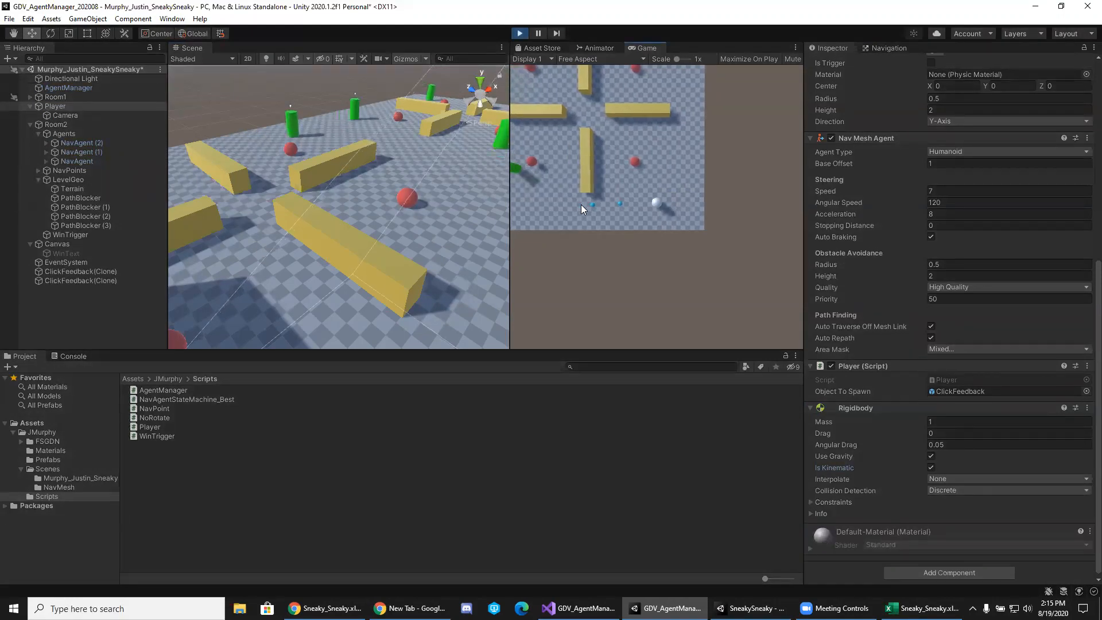
left_click(577, 204)
left_click(576, 204)
left_click(576, 205)
left_click(574, 202)
left_click(573, 201)
left_click(573, 201)
left_click(573, 201)
left_click(573, 201)
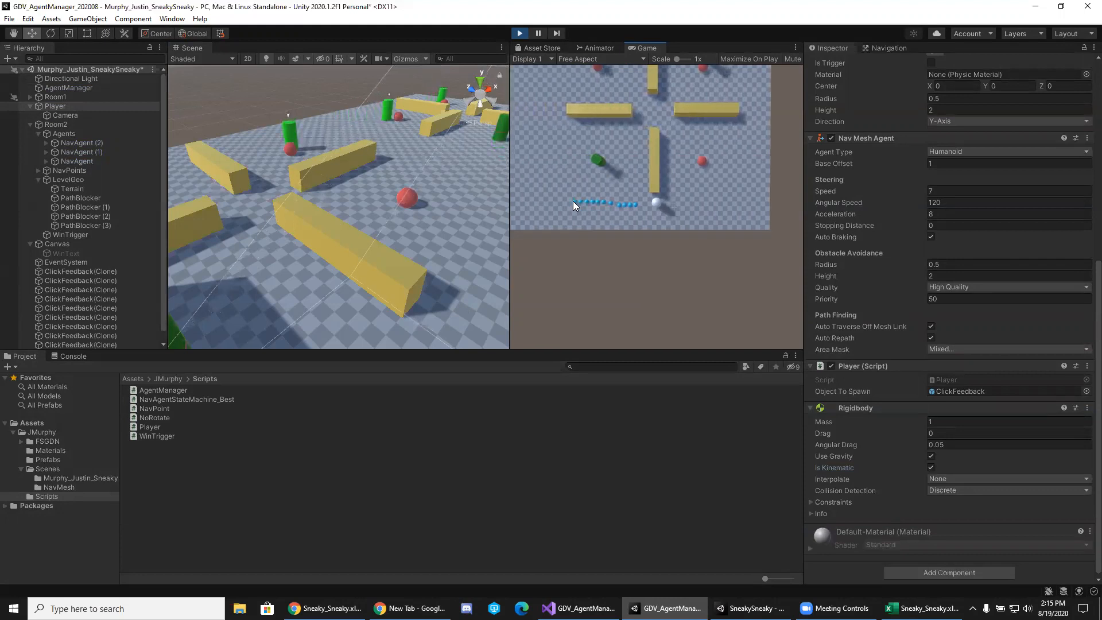
left_click(573, 201)
left_click(573, 201)
left_click(573, 201)
left_click(573, 201)
left_click(573, 200)
left_click(572, 200)
left_click(572, 200)
left_click(572, 199)
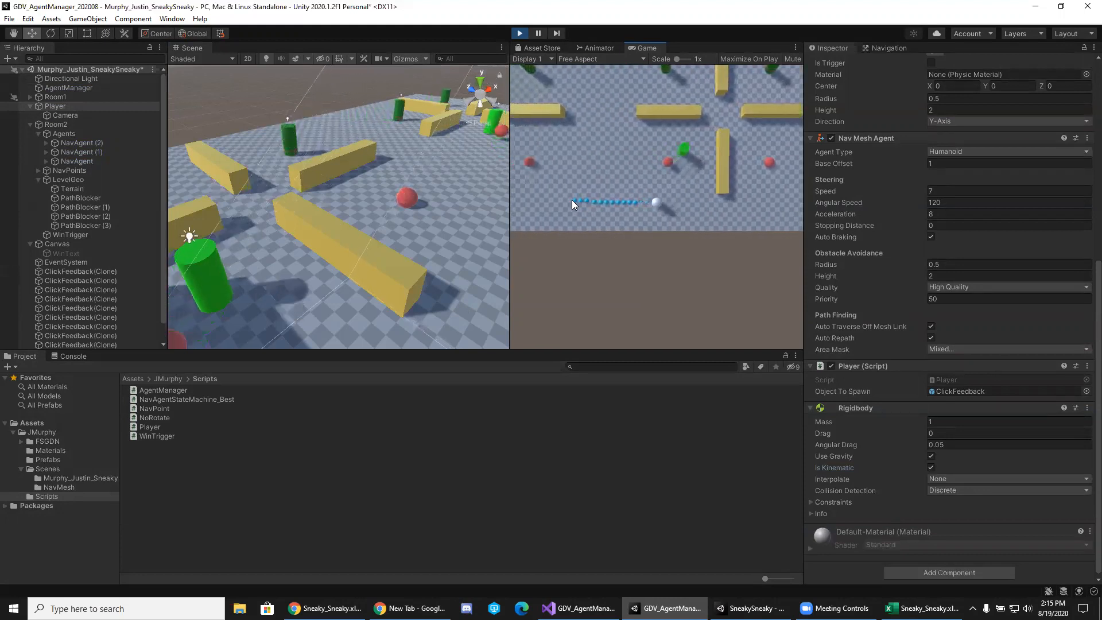
left_click(572, 200)
left_click(572, 200)
left_click(572, 200)
left_click(572, 200)
left_click(572, 200)
left_click(562, 200)
left_click(534, 195)
left_click(524, 193)
left_click(516, 163)
left_click(515, 149)
left_click(516, 136)
left_click(519, 127)
left_click(520, 122)
left_click(520, 119)
left_click(524, 124)
left_click(534, 140)
left_click(533, 145)
left_click(528, 154)
left_click(530, 173)
left_click(531, 190)
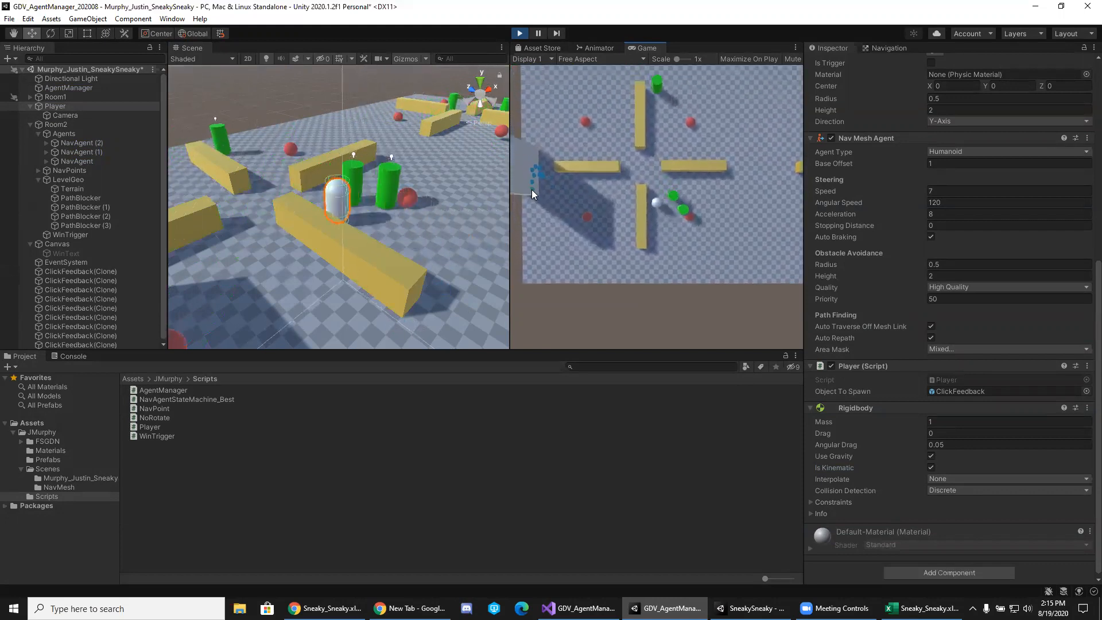
Set the player's Nav Mesh Agent speed to 10 during play and send the player into the WinTrigger block.
left_click(969, 190)
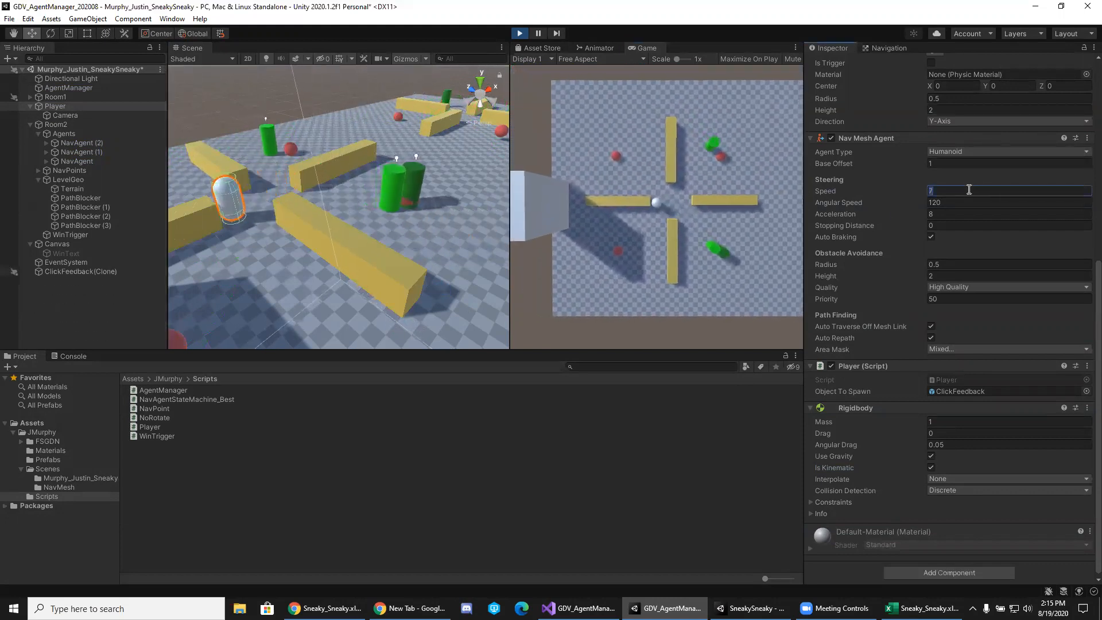
type("10")
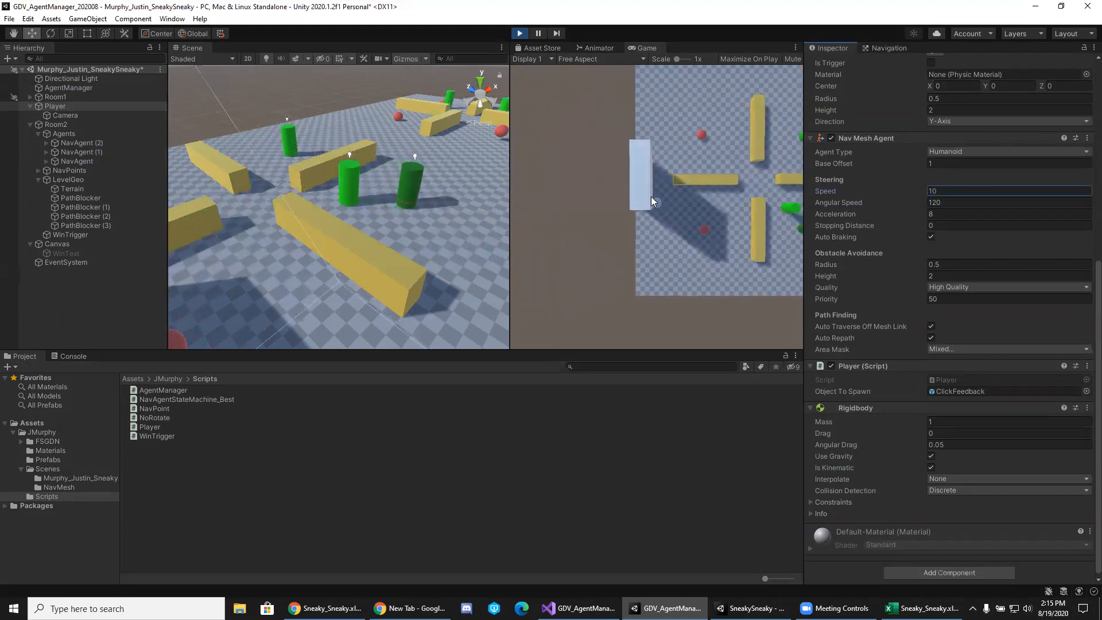
left_click(651, 197)
left_click(651, 204)
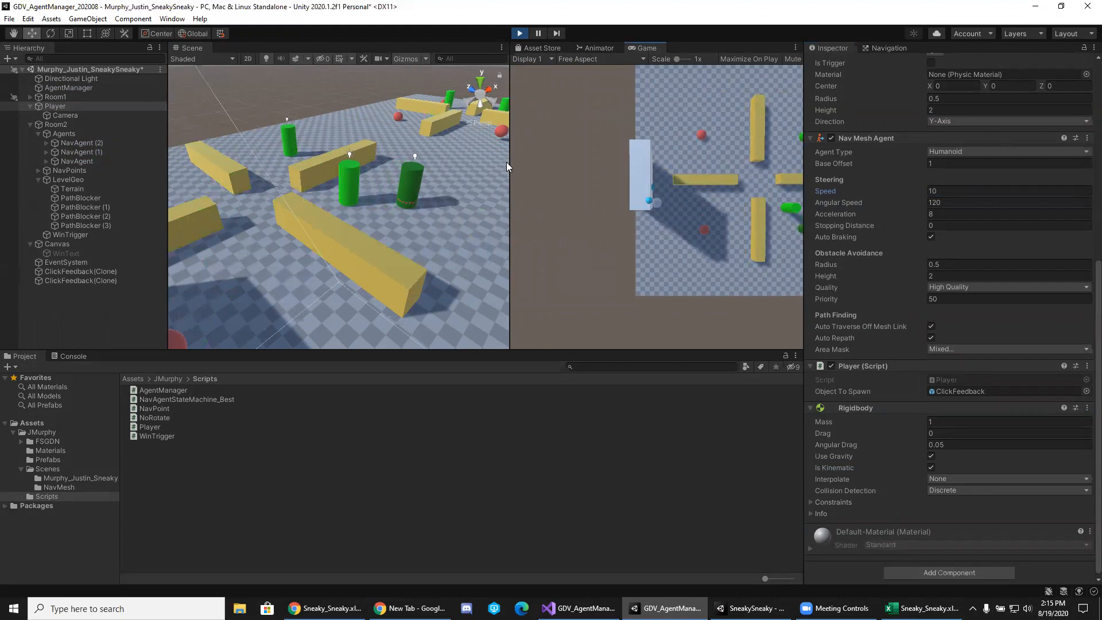
Inspect the Canvas, WinText and WinTrigger objects while the game is running.
left_click(81, 243)
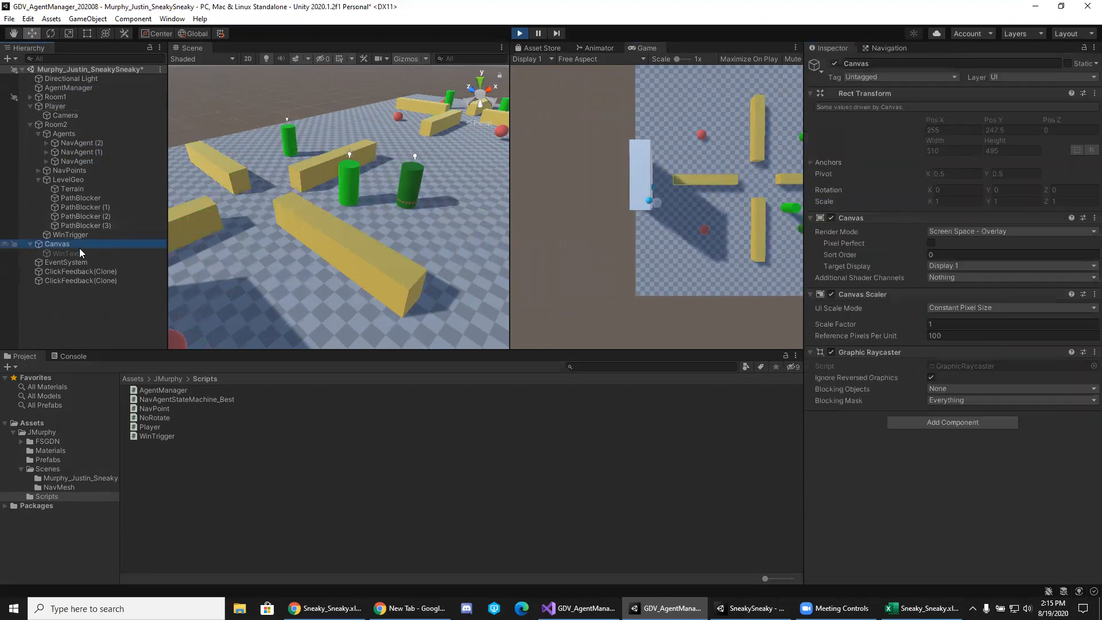
left_click(79, 253)
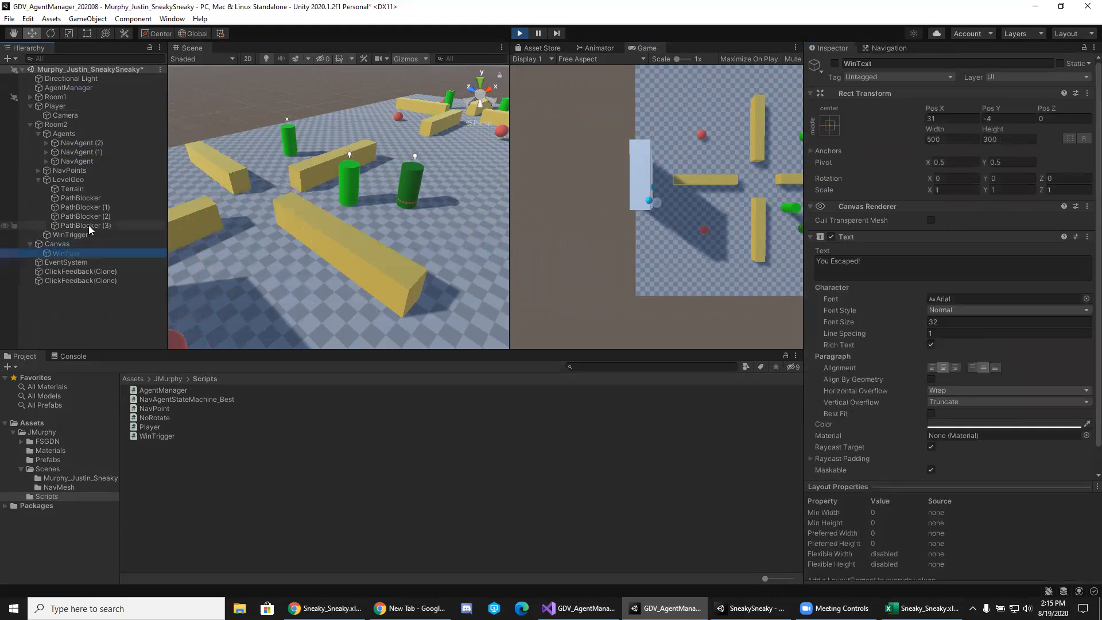
left_click(79, 237)
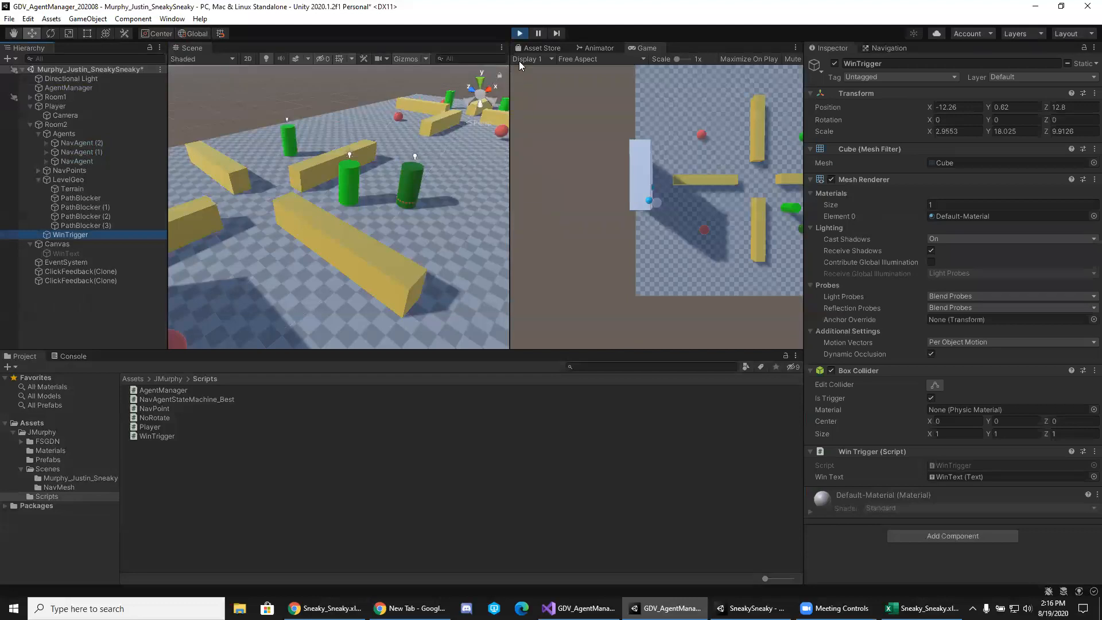
Give the player several movement targets near the WinTrigger block to test whether it still moves, and stop the game.
left_click(621, 182)
left_click(694, 200)
left_click(698, 212)
left_click(707, 220)
left_click(700, 241)
left_click(722, 235)
left_click(725, 217)
left_click(715, 206)
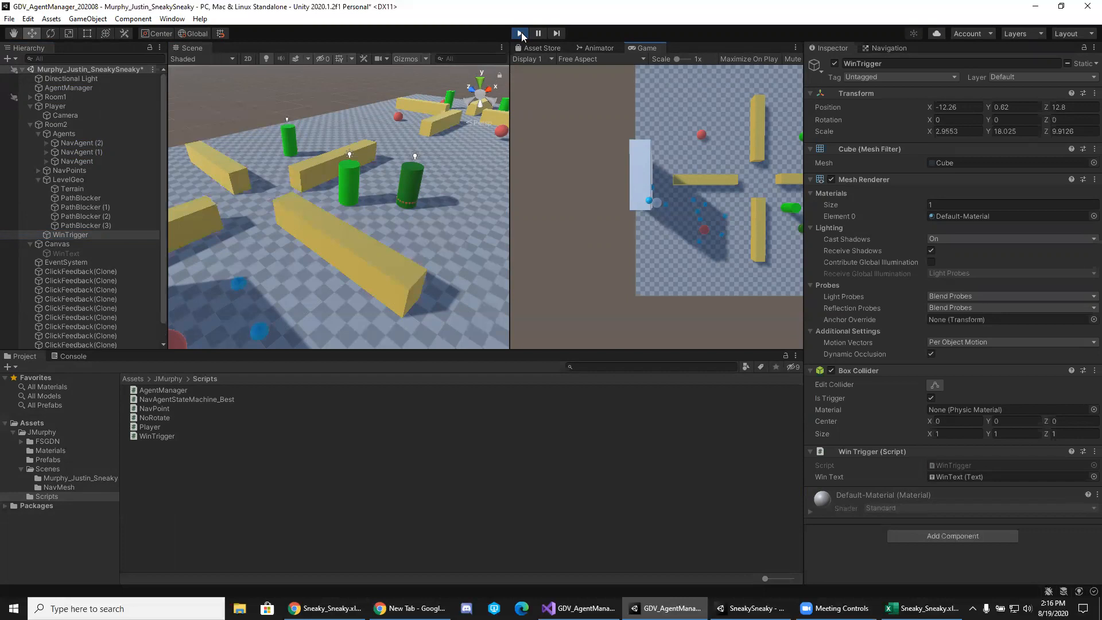
left_click(520, 34)
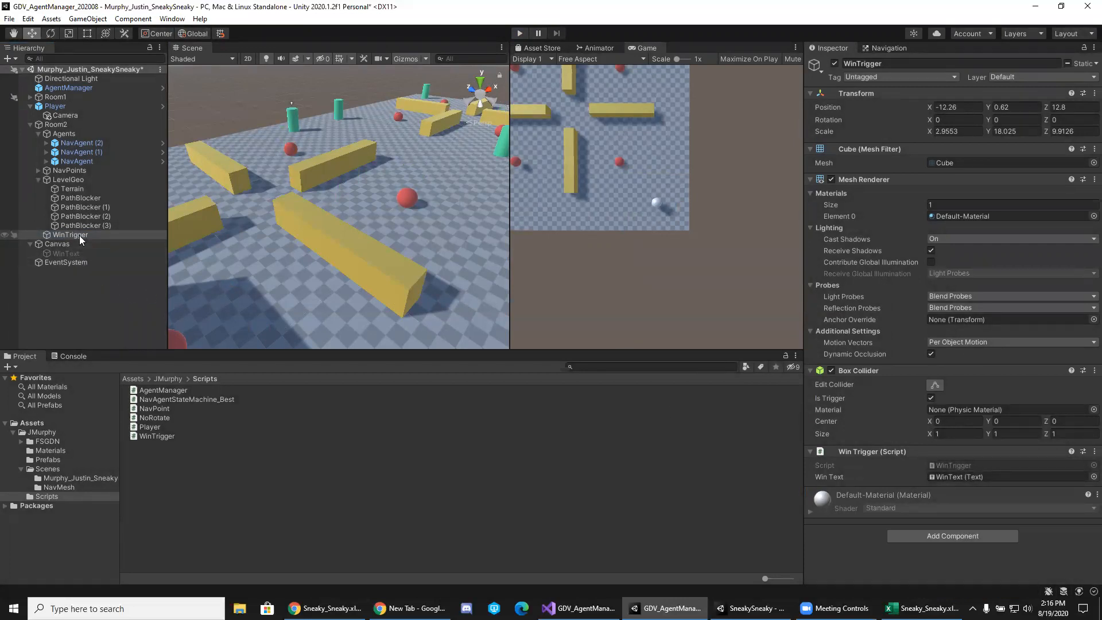
Activate the WinText object to check its display and deactivate it again.
left_click(63, 255)
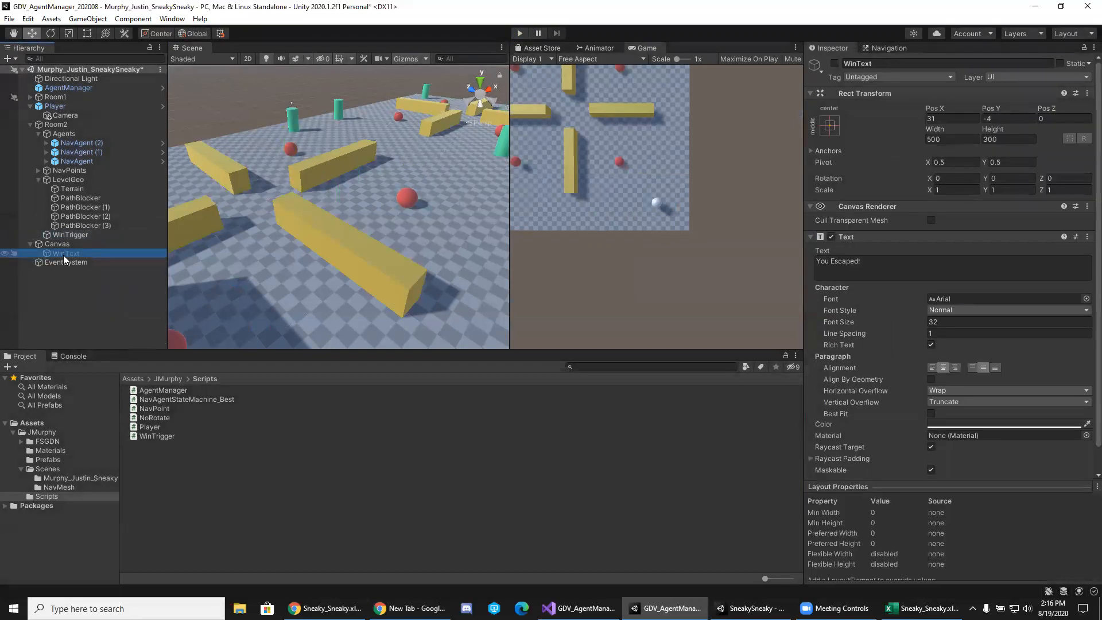
left_click(836, 63)
left_click(835, 63)
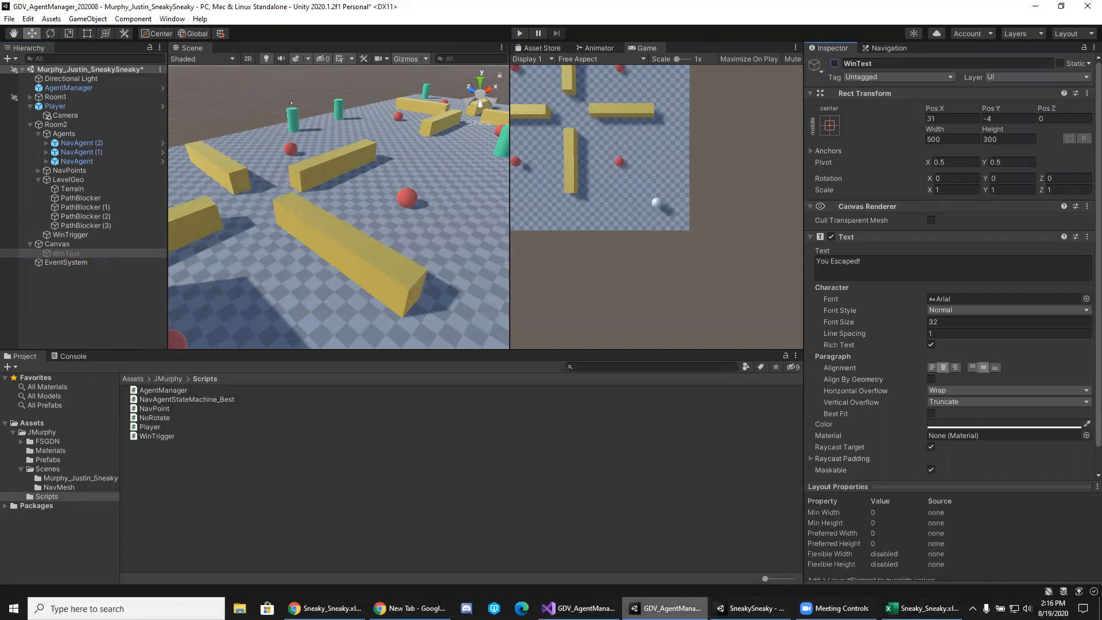
Switch to Visual Studio, set a breakpoint on the winText.enabled = true line of WinTrigger and attach the debugger to Unity.
left_click(579, 609)
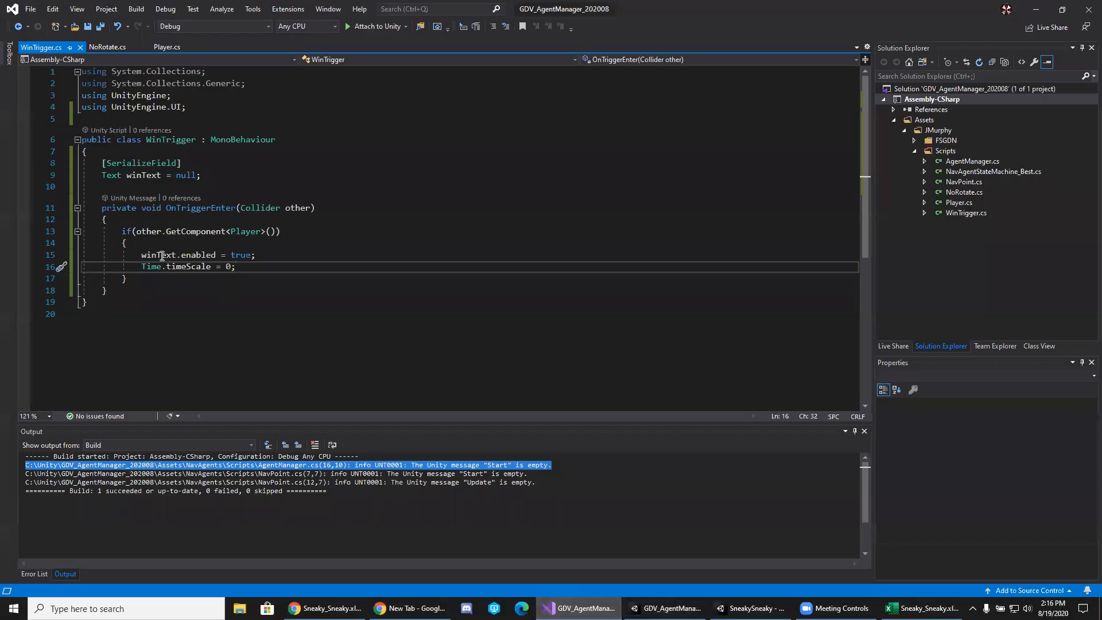
left_click(24, 255)
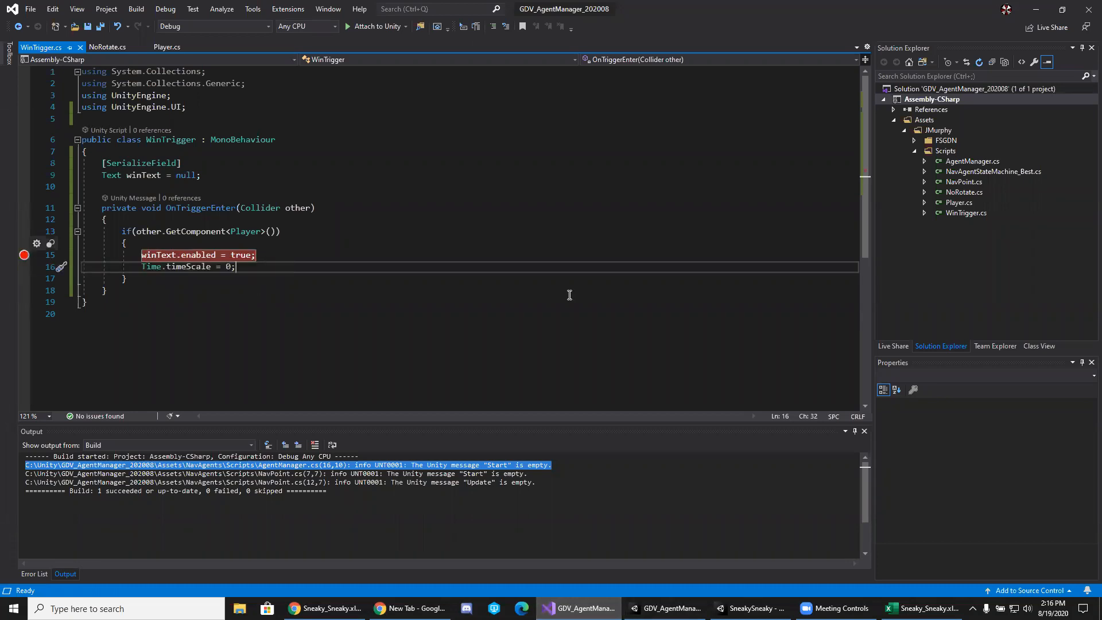
left_click(385, 27)
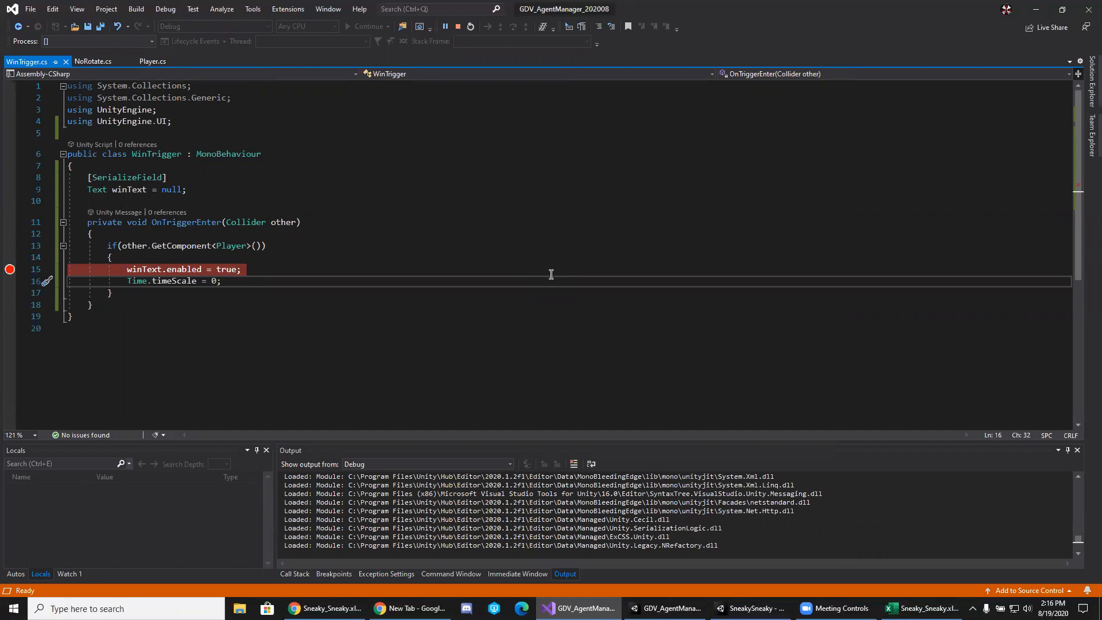
Return to Unity, enable debugging for this session, and start and stop the game.
mouse_move(835, 609)
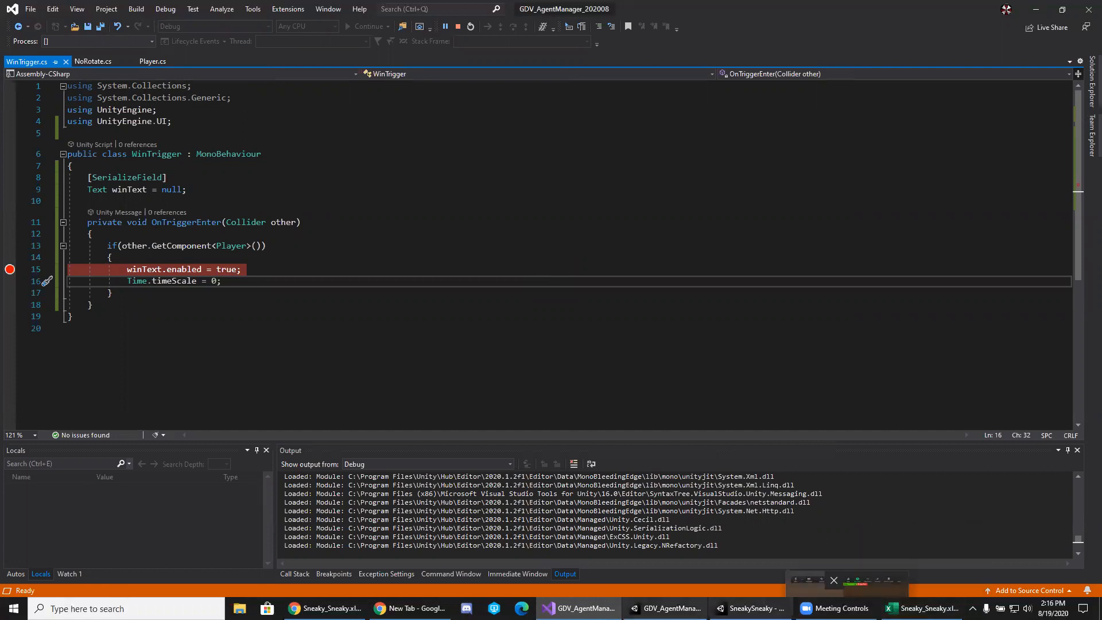
left_click(666, 608)
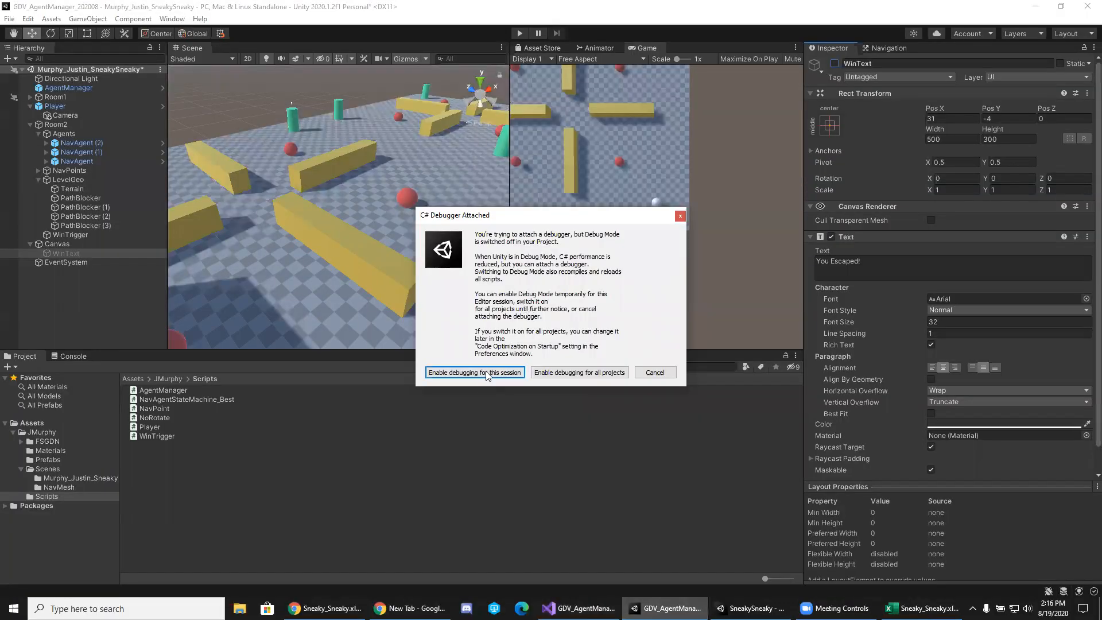
left_click(486, 372)
left_click(517, 36)
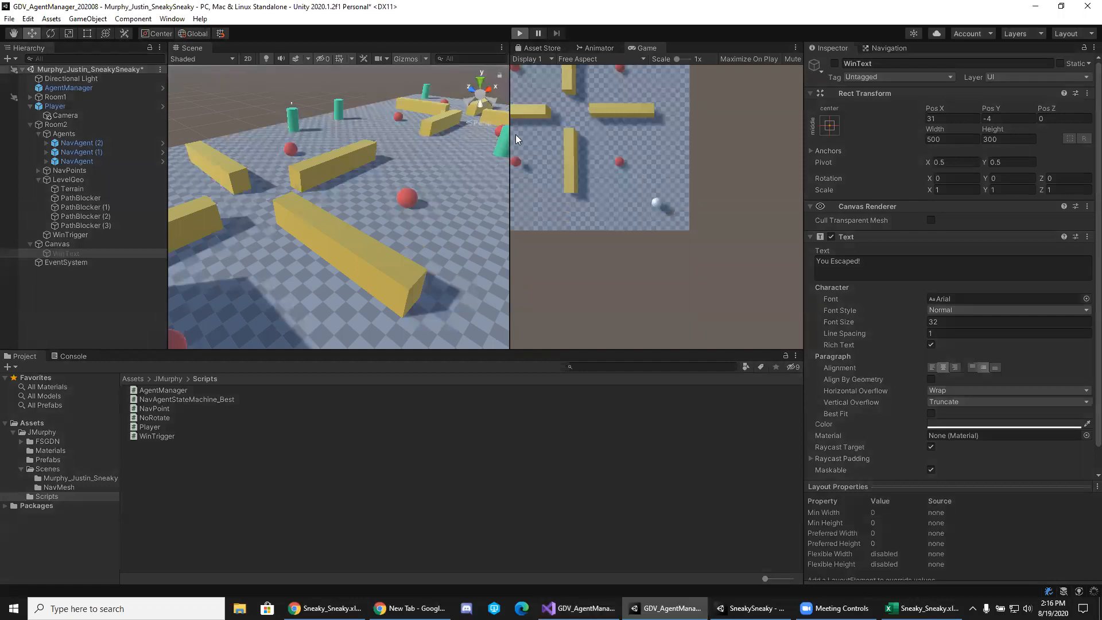
left_click(520, 34)
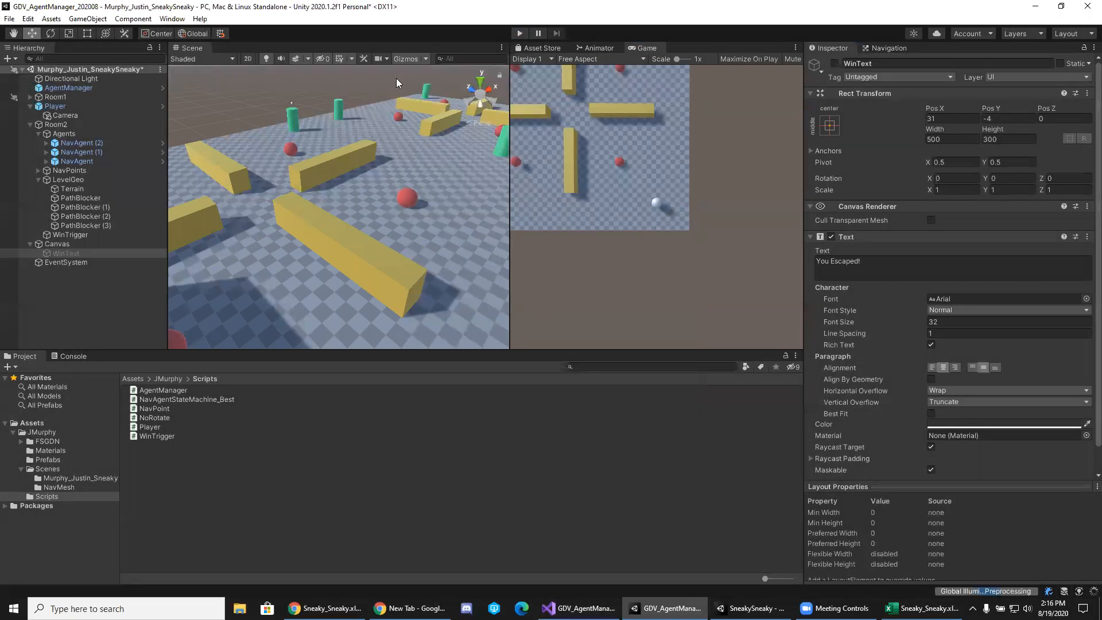
Set the speed of the Player's Nav Mesh Agent to 15.
left_click(63, 106)
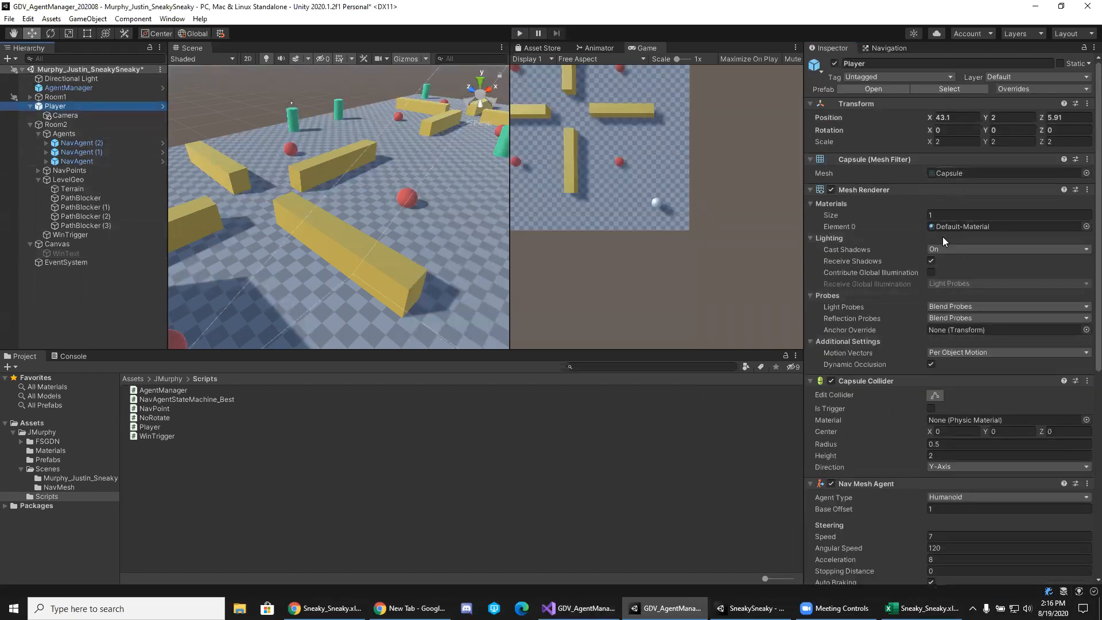
scroll(943, 236, "down", 10)
left_click(940, 420)
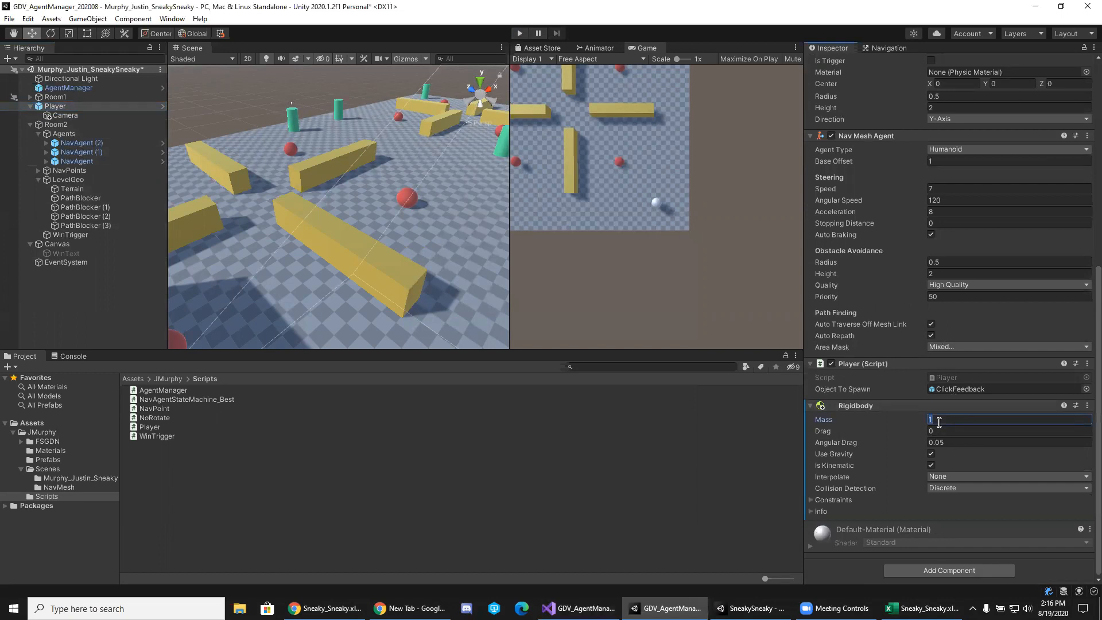
left_click(936, 189)
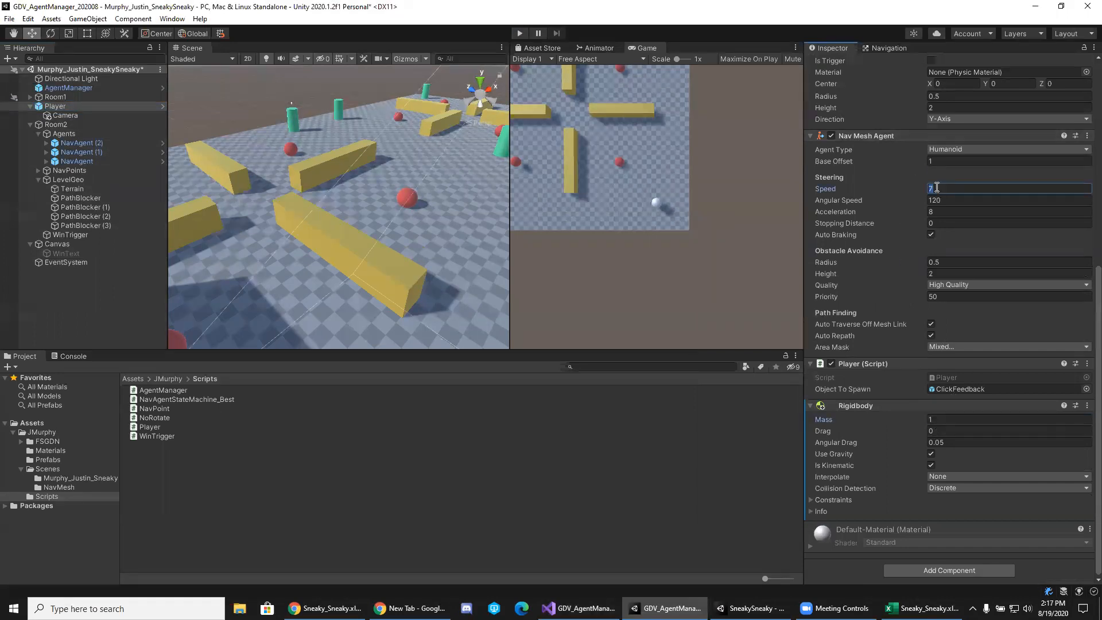
type("15")
Start the game and steer the player with successive movement targets past the yellow path blockers into the WinTrigger block.
left_click(518, 34)
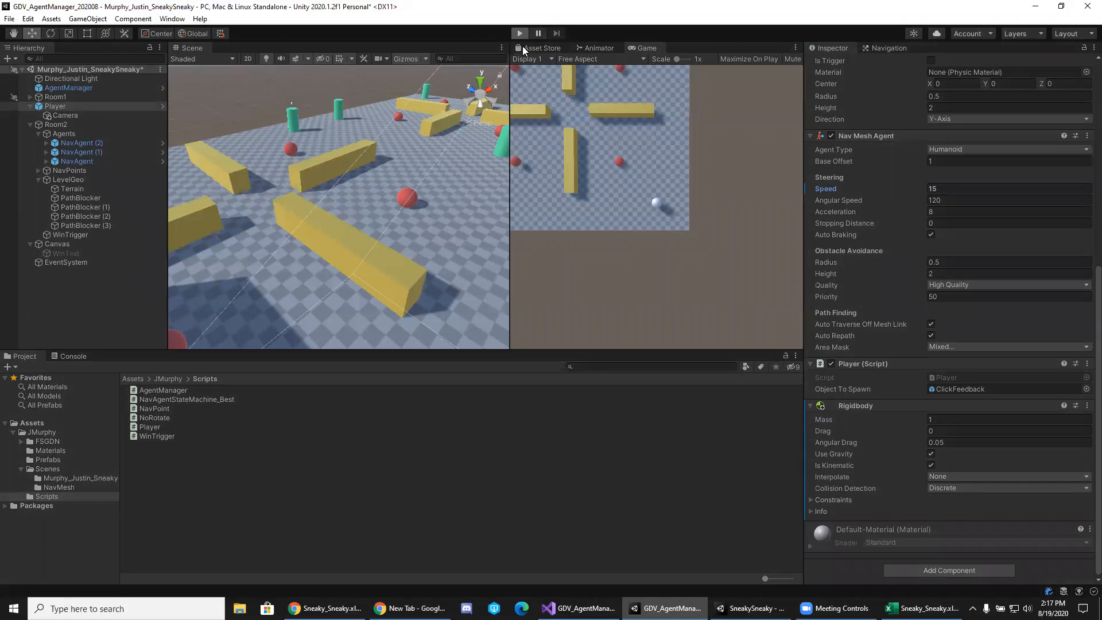
left_click(527, 186)
left_click(522, 201)
left_click(521, 201)
left_click(521, 201)
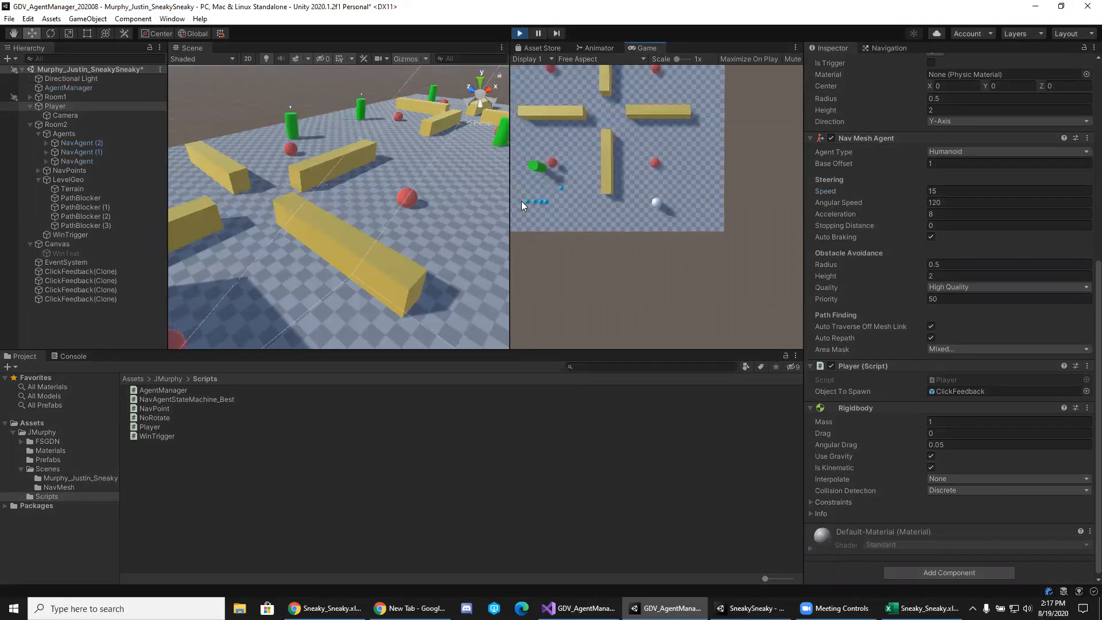
left_click(521, 201)
left_click(521, 201)
left_click(522, 201)
left_click(521, 201)
left_click(521, 201)
left_click(521, 201)
left_click(522, 201)
left_click(521, 201)
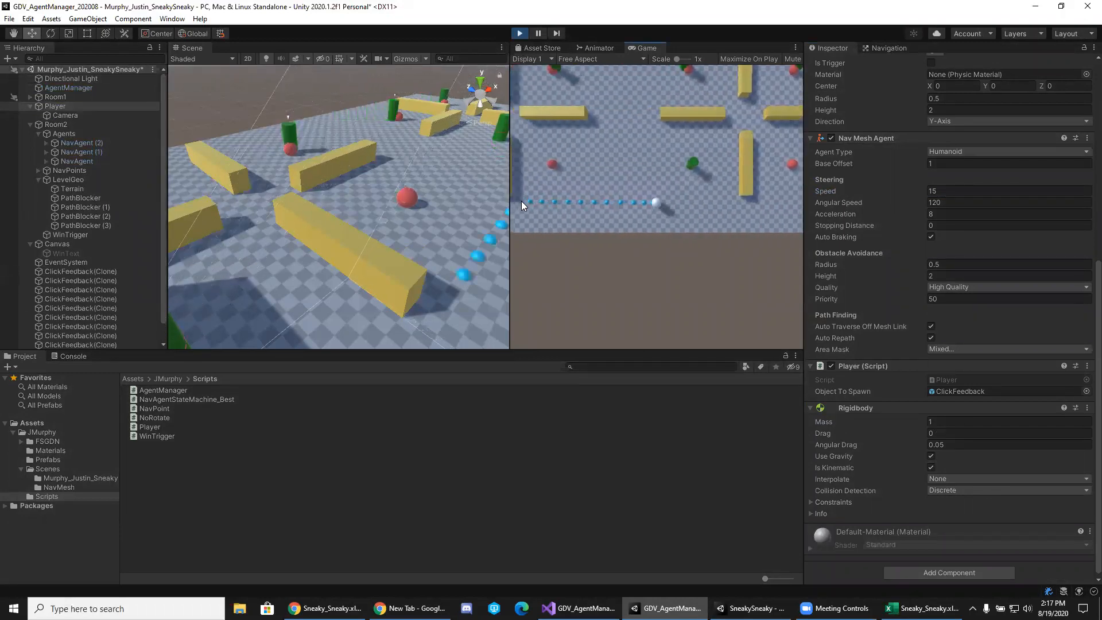
left_click(521, 201)
left_click(522, 201)
left_click(521, 201)
left_click(527, 192)
left_click(536, 182)
left_click(537, 180)
left_click(546, 163)
left_click(558, 156)
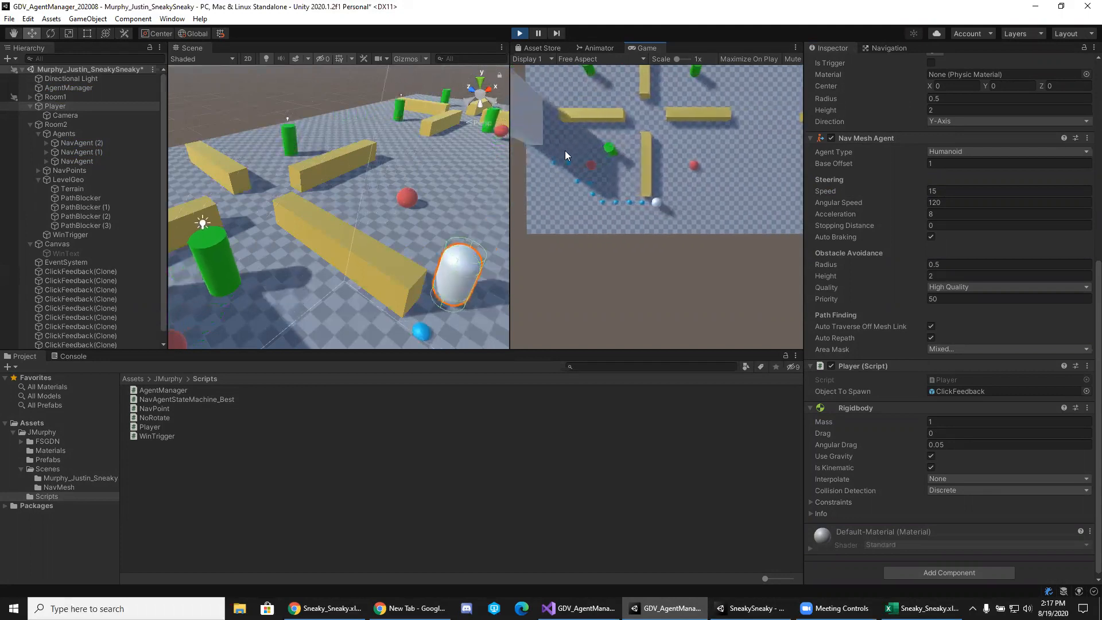
left_click(566, 148)
left_click(577, 129)
left_click(579, 126)
left_click(579, 127)
left_click(591, 131)
left_click(626, 145)
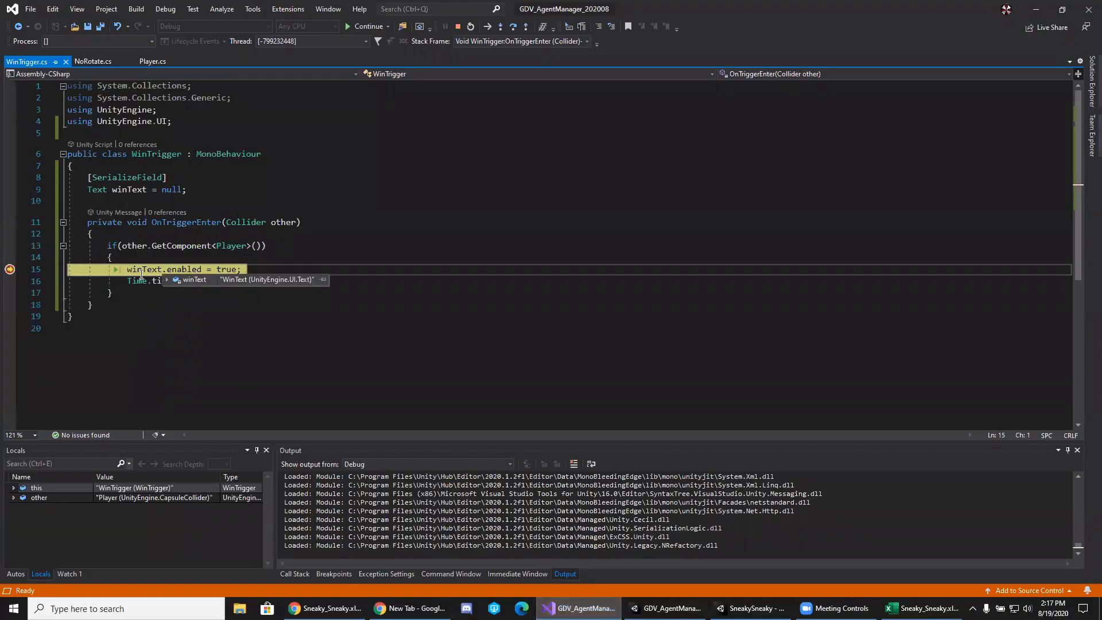
Examine the winText variable's base and canvas members at the breakpoint and continue execution.
mouse_move(168, 271)
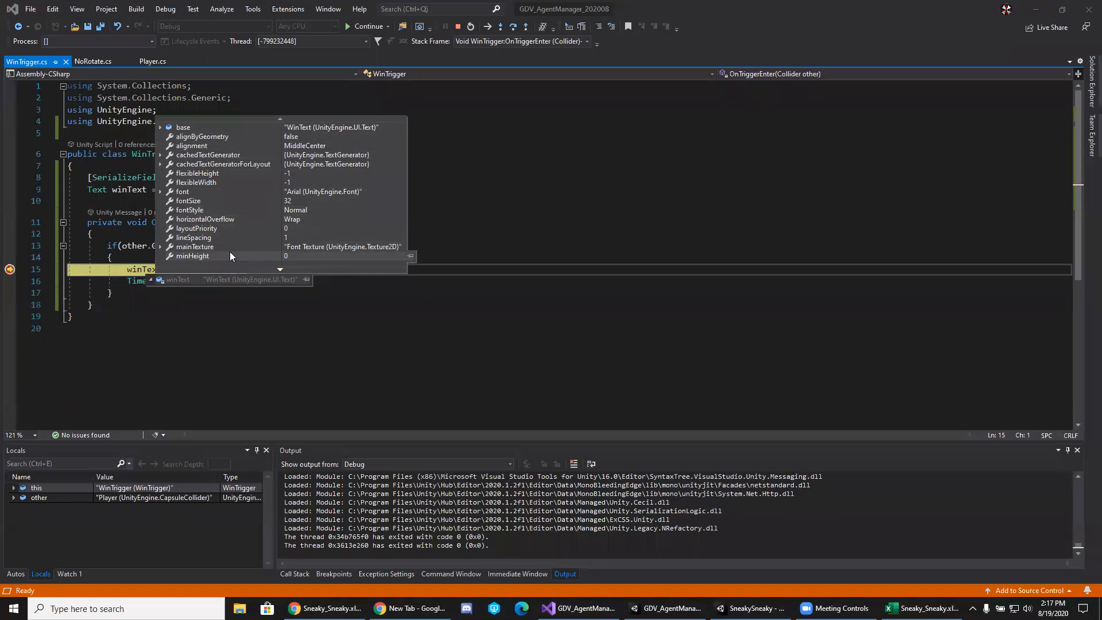
mouse_move(160, 128)
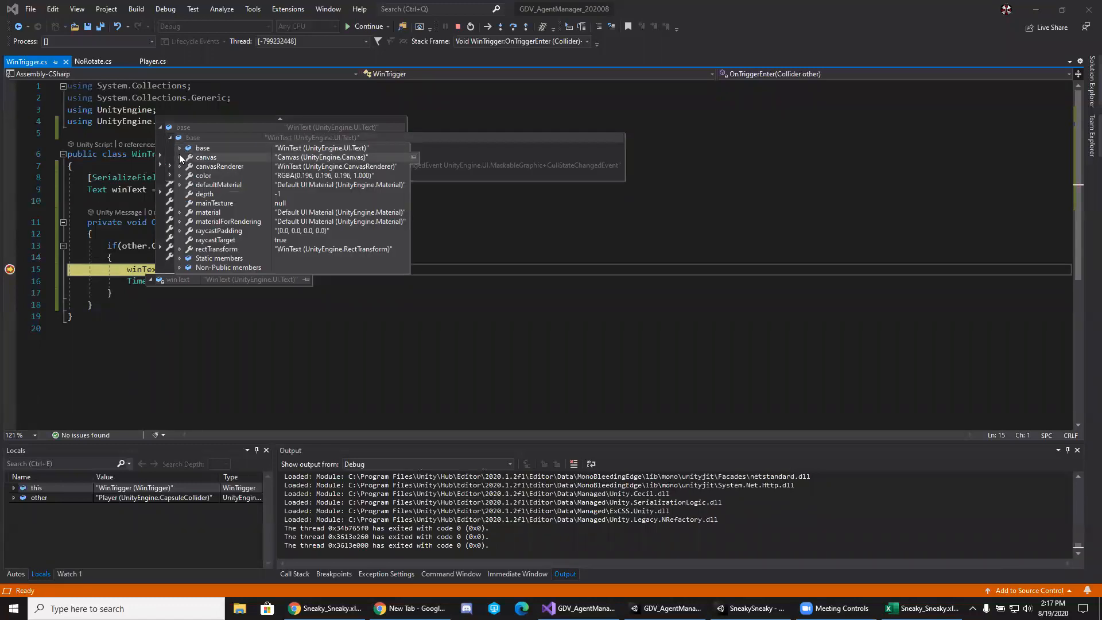
mouse_move(183, 157)
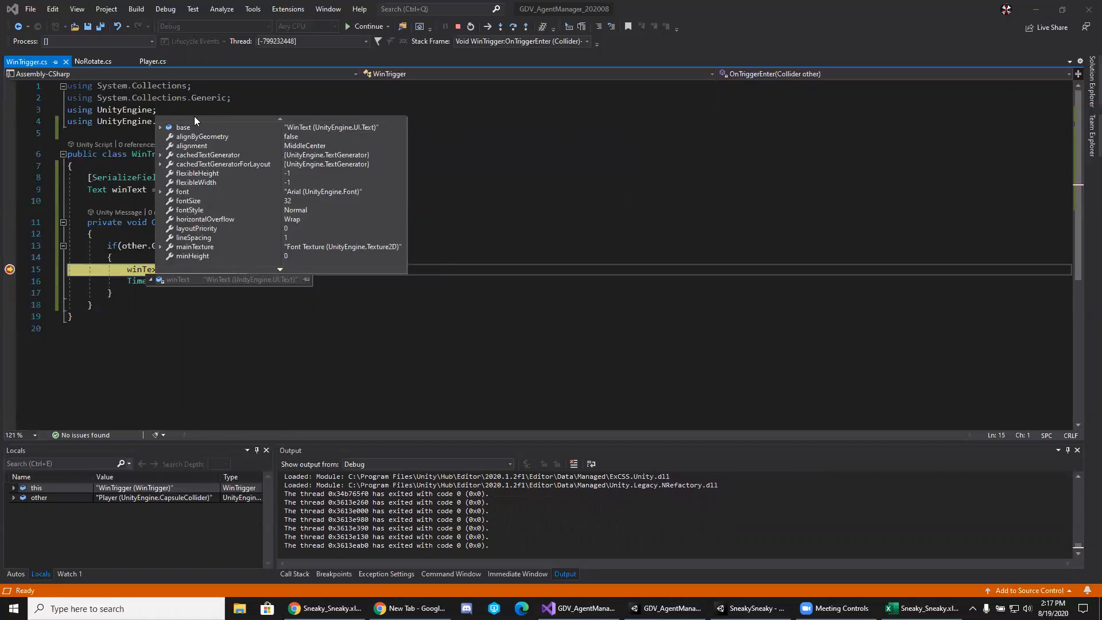
left_click(371, 27)
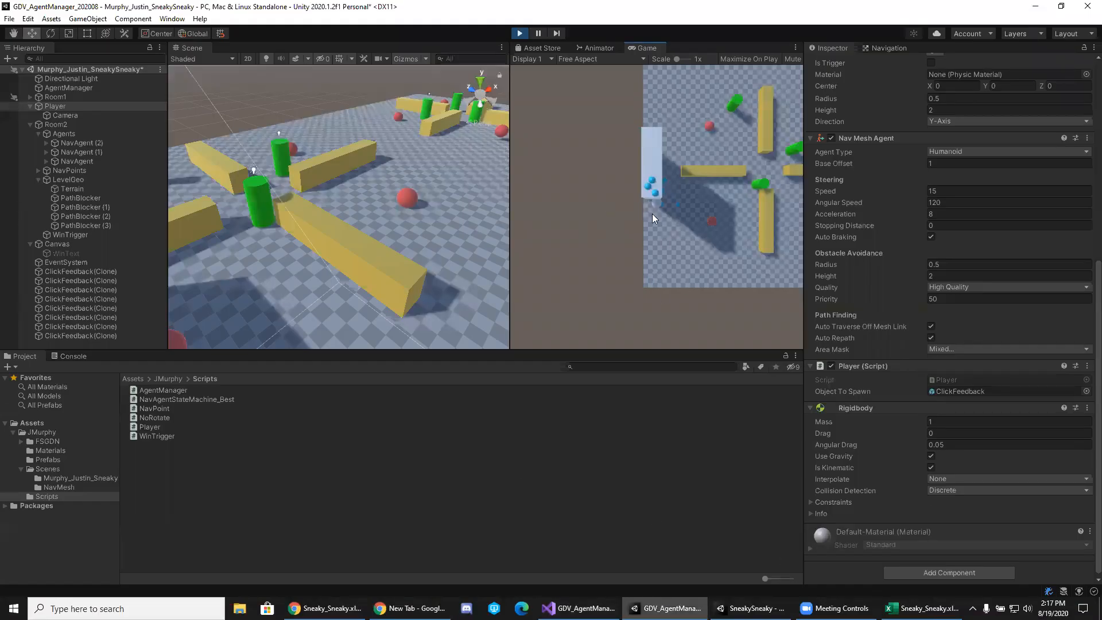
Toggle the WinText object's active state on and off in the running game to check its display, and stop the game.
left_click(72, 255)
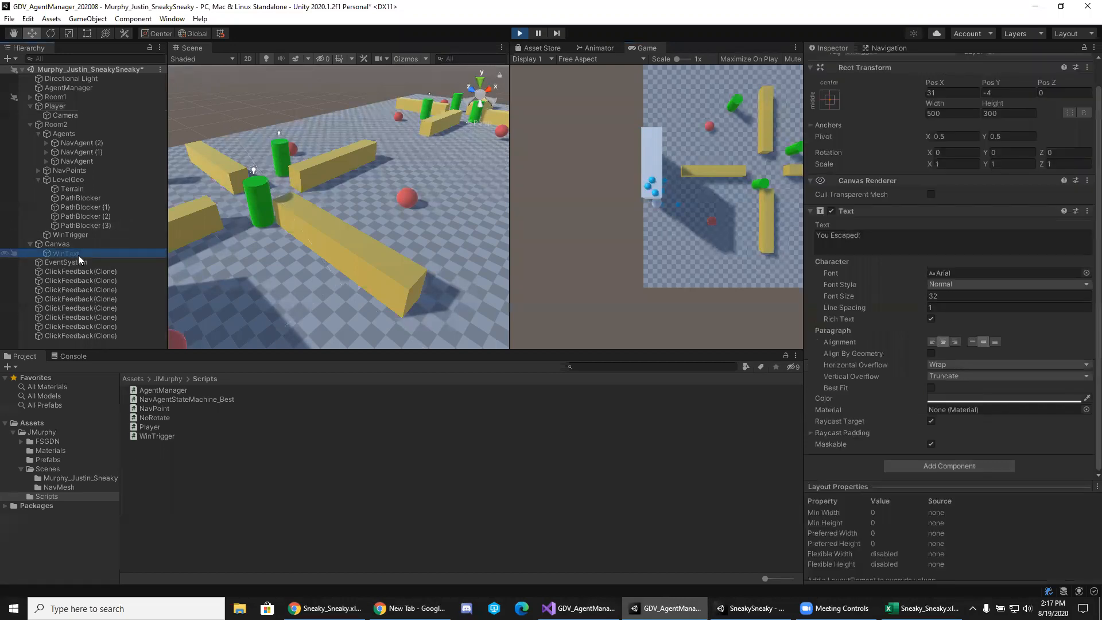
scroll(851, 124, "up", 1)
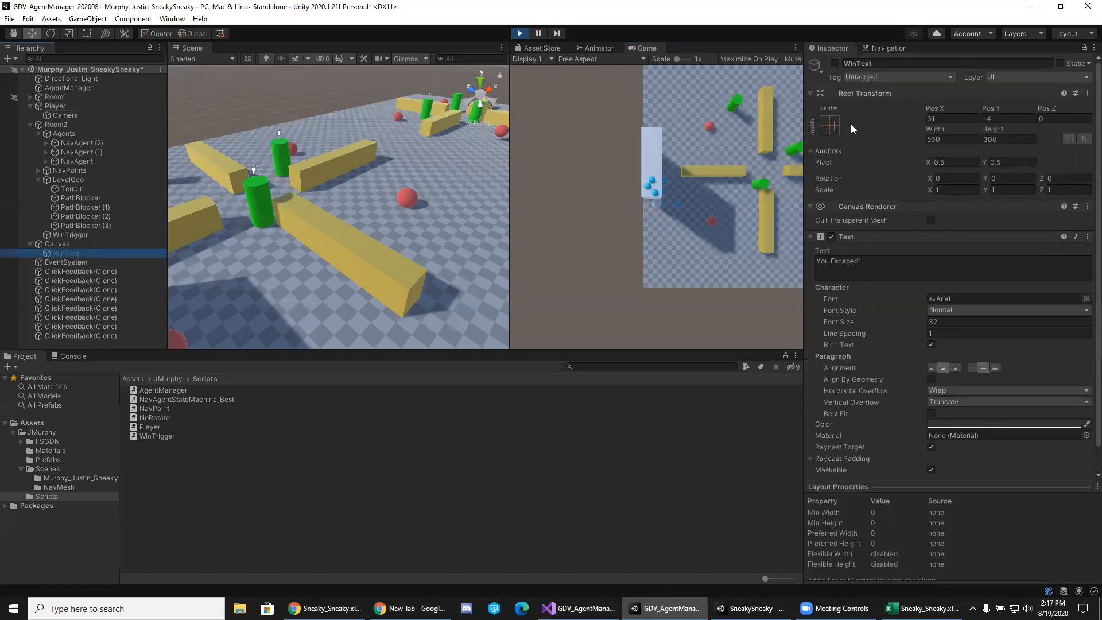
left_click(835, 63)
left_click(835, 63)
left_click(835, 63)
left_click(835, 63)
left_click(520, 33)
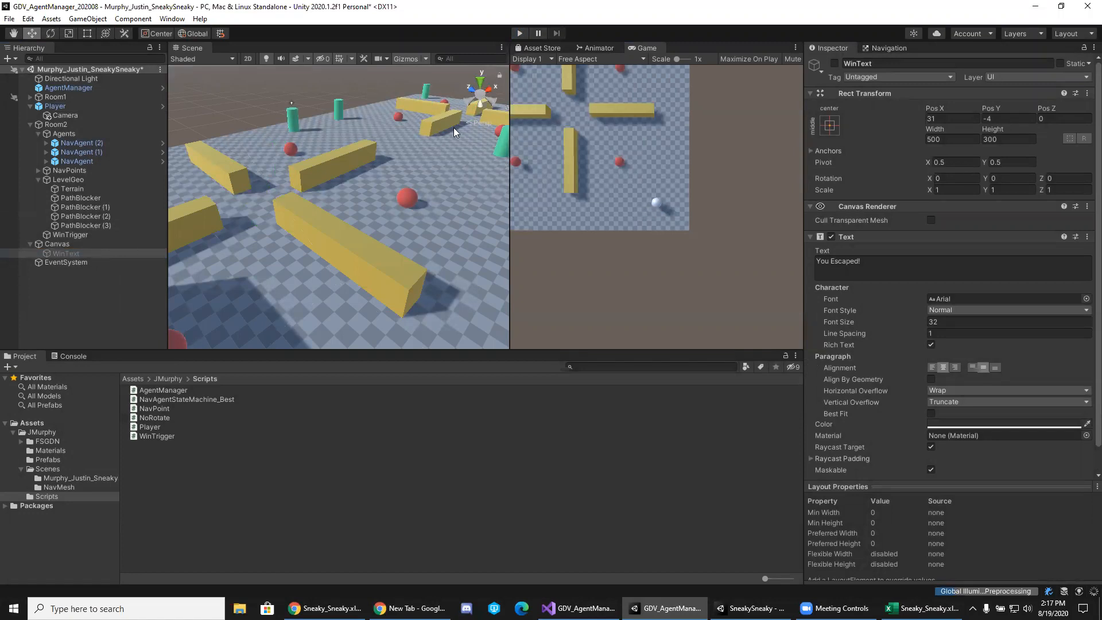
Activate the WinText object and deactivate its parent Canvas instead.
left_click(58, 244)
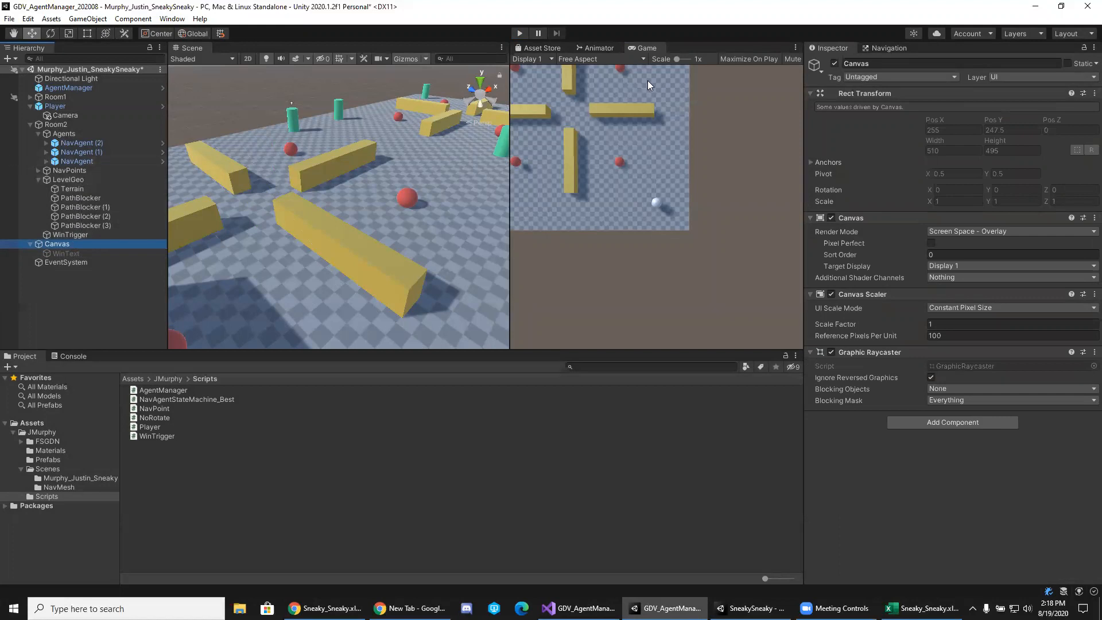
left_click(66, 254)
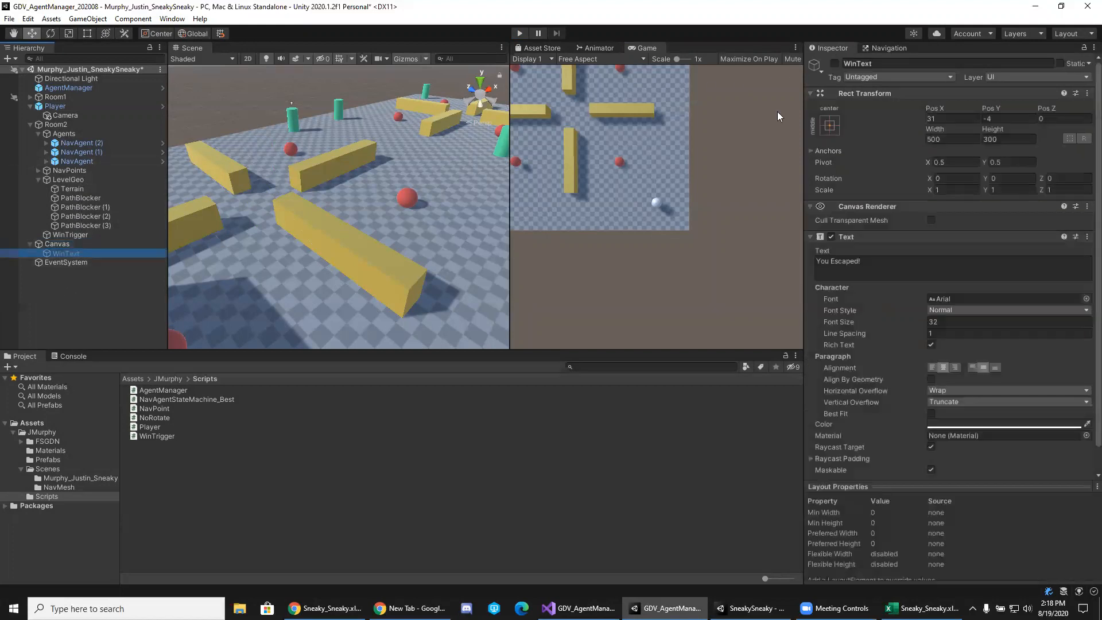
left_click(835, 64)
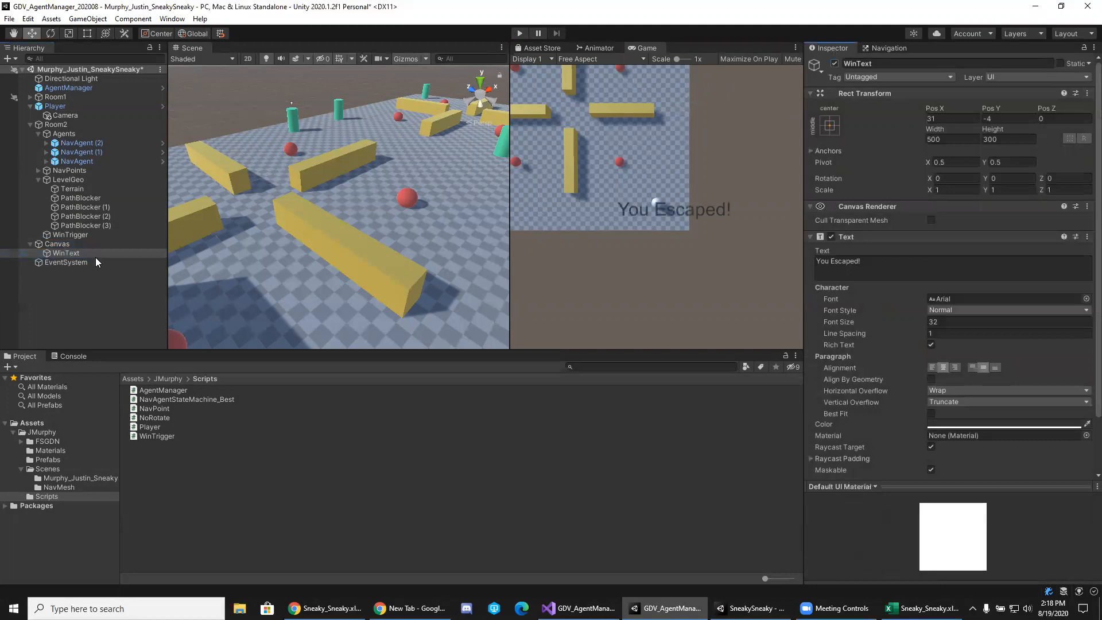
left_click(64, 245)
left_click(835, 64)
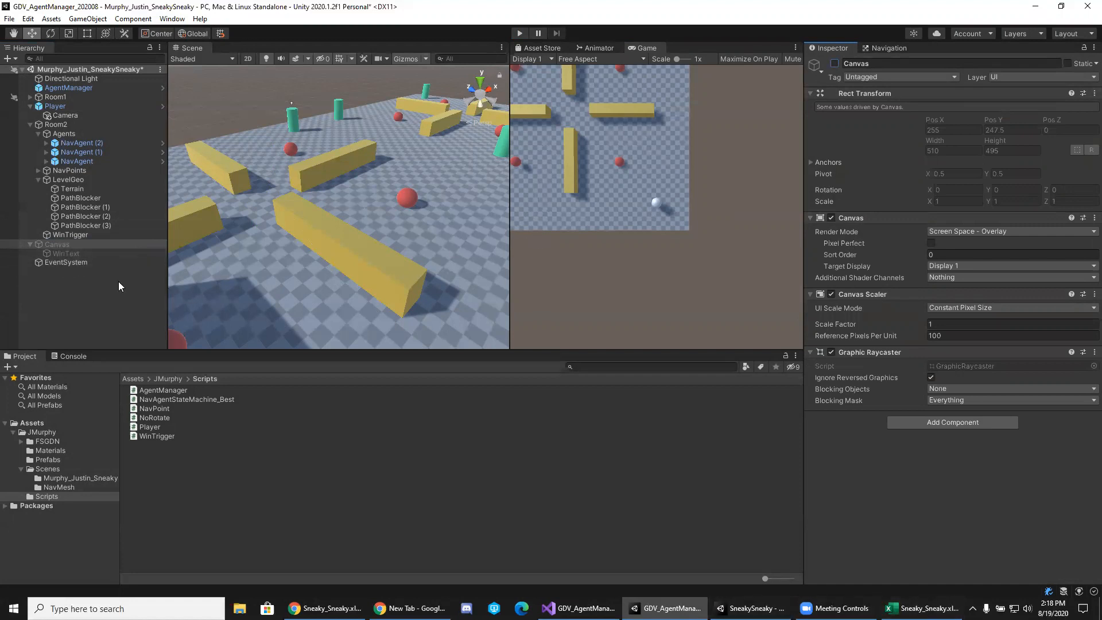
Open the WinTrigger script in Visual Studio and change the type of the winText field to Canvas.
left_click(159, 435)
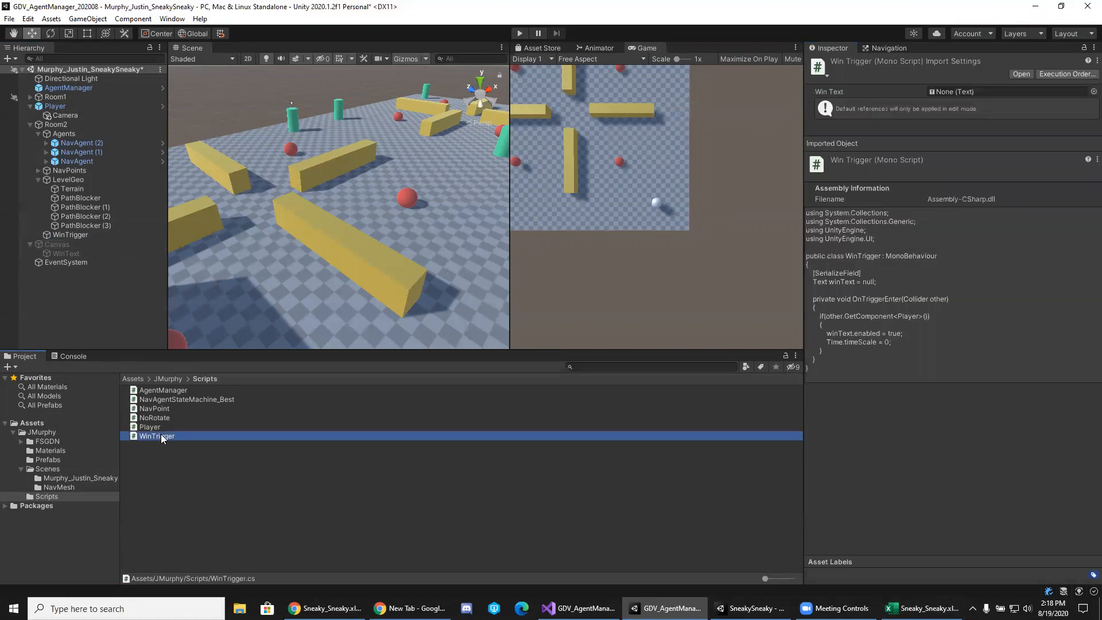
double_click(161, 436)
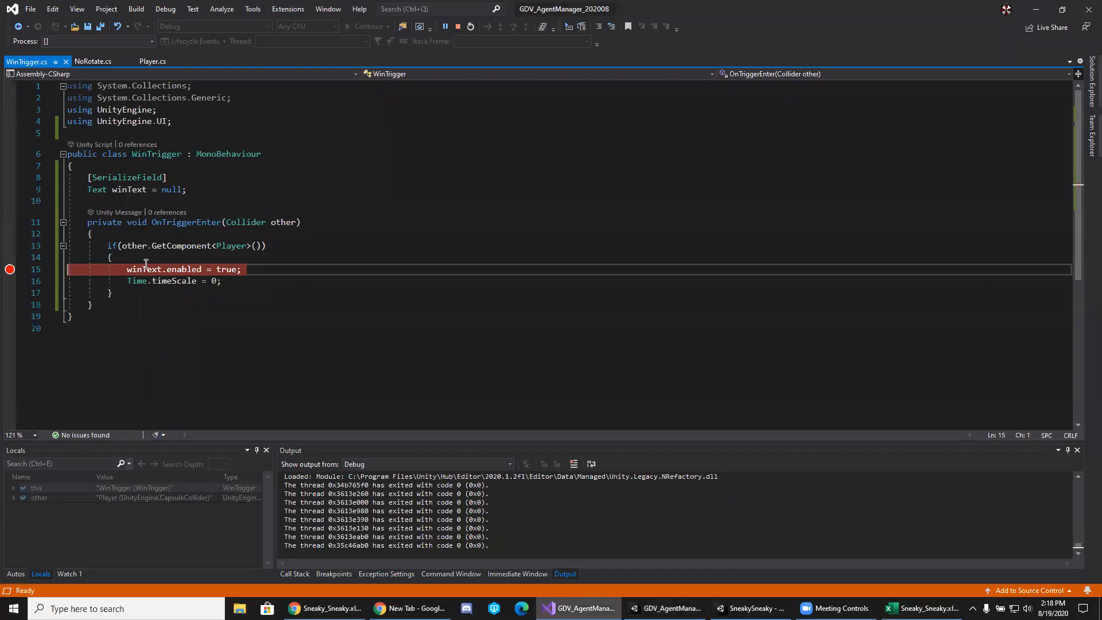
double_click(100, 193)
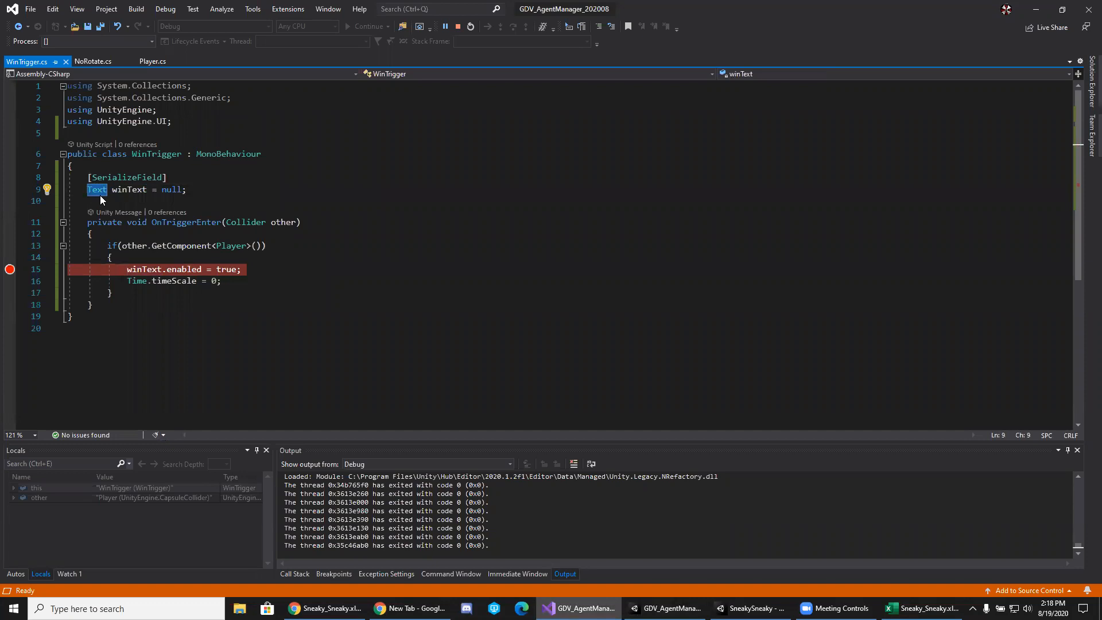
type("Canv")
key("Tab")
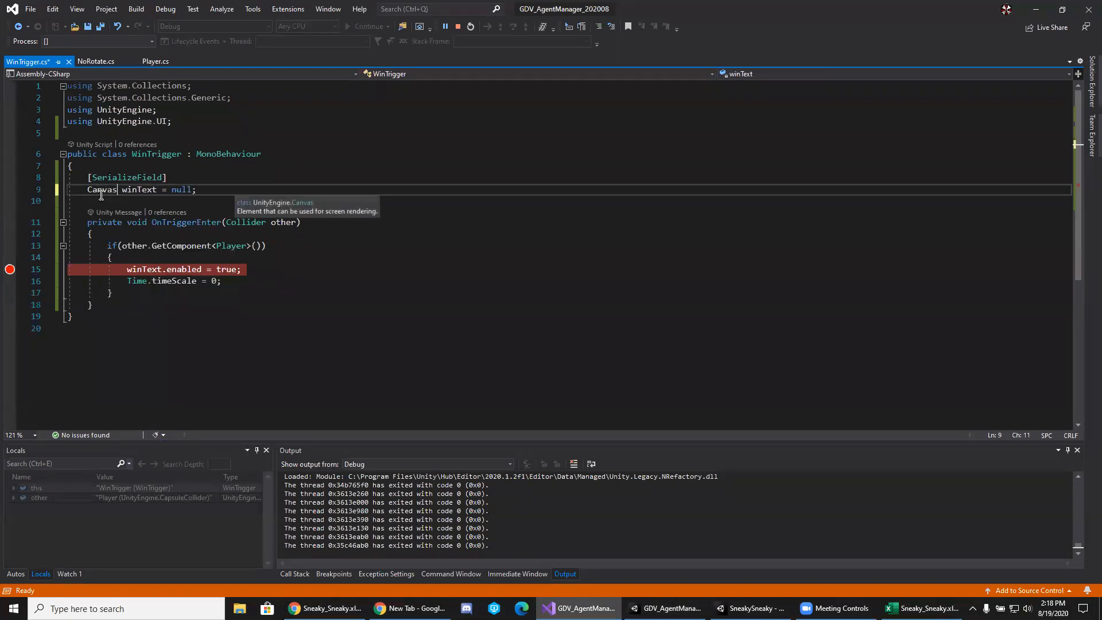
Try to rewrite the winText line in OnTriggerEnter as winText.isActiveAndEnabled = true;.
left_click(144, 271)
left_click(191, 273)
left_click(213, 270)
left_click(258, 270)
key("BackSpace")
key("BackSpace")
key("BackSpace")
key("BackSpace")
key("BackSpace")
key("BackSpace")
key("BackSpace")
key("BackSpace")
key("BackSpace")
key("BackSpace")
key("BackSpace")
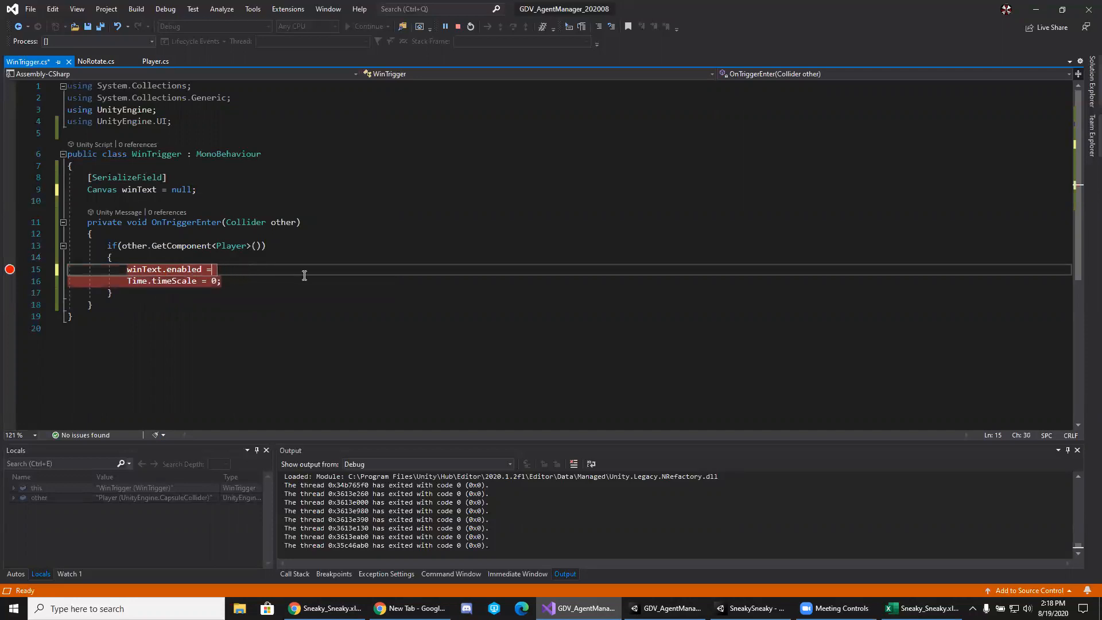
key("BackSpace")
key("BackSpace")
key("BackSpace")
key("BackSpace")
key("BackSpace")
type(".")
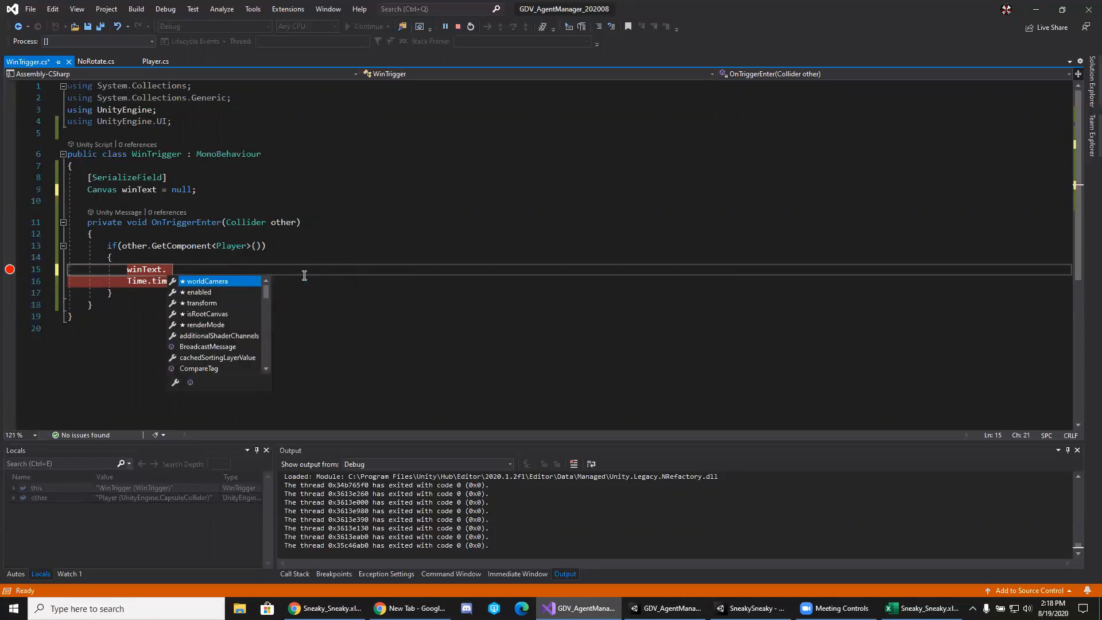
key("Down")
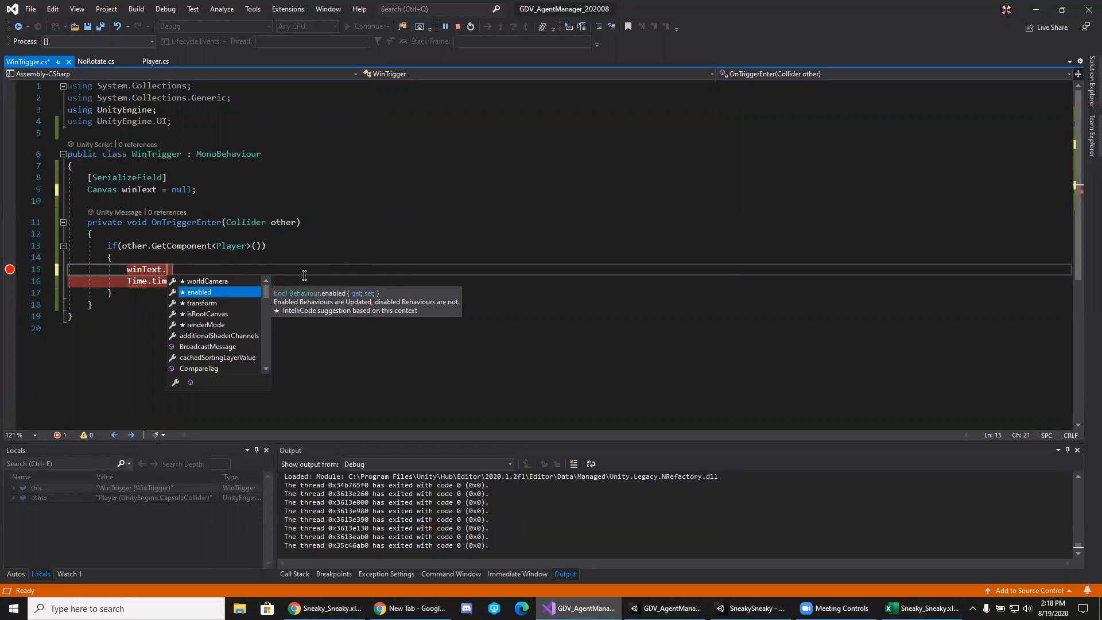
key("Down")
key("Down")
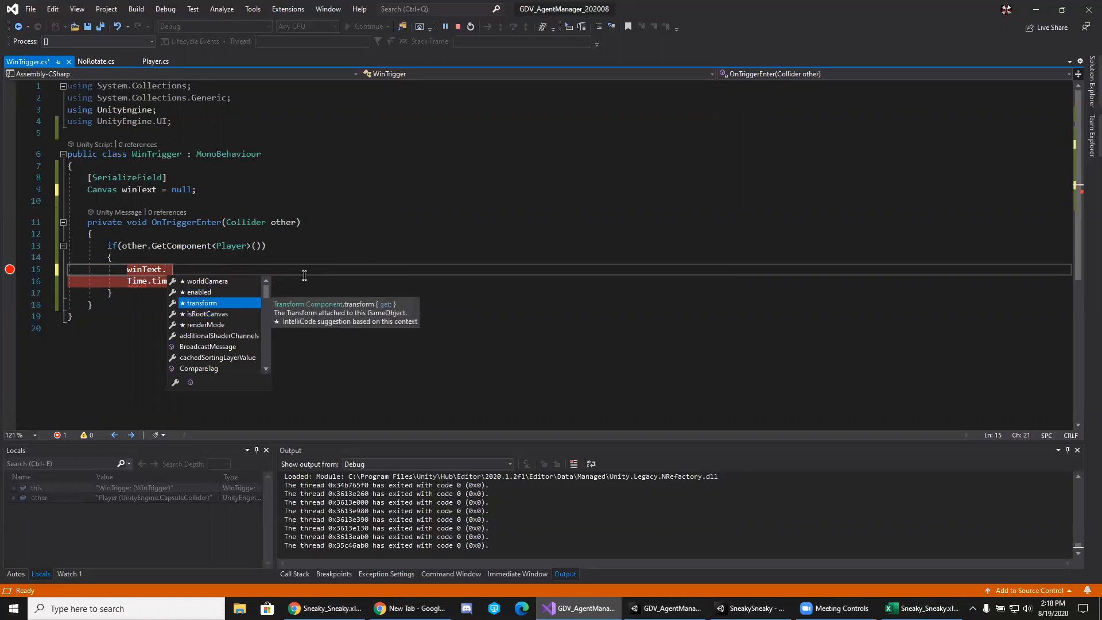
type("set")
key("BackSpace")
key("BackSpace")
key("BackSpace")
type("act")
key("Tab")
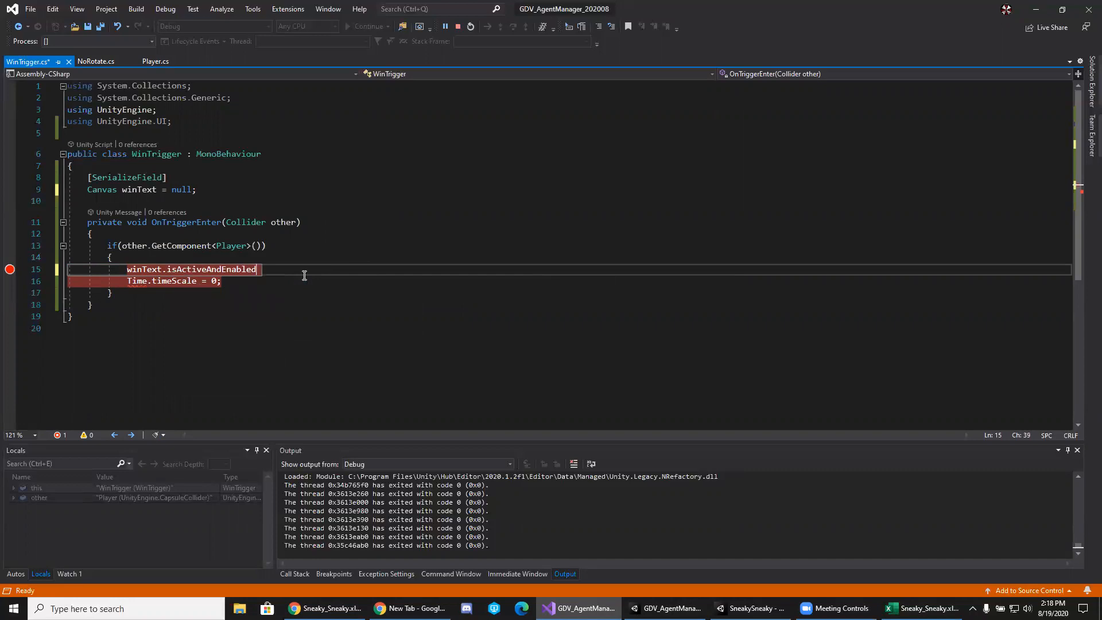
type("= true;")
left_click(289, 318)
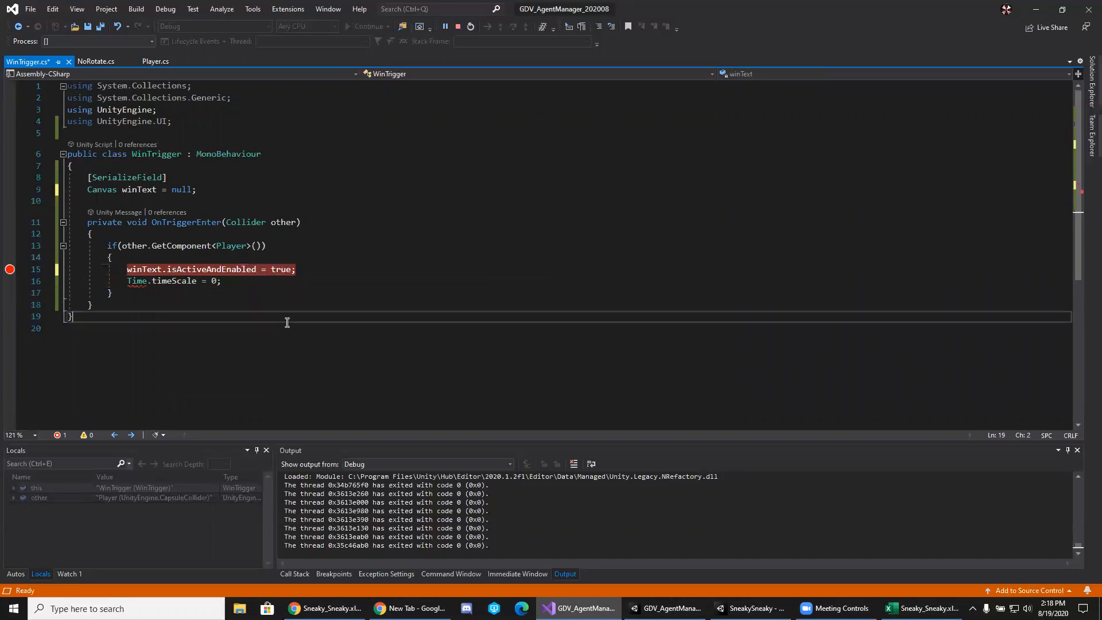
Remove the breakpoint from the winText line in OnTriggerEnter and change the line to winText.enabled = true;.
mouse_move(223, 266)
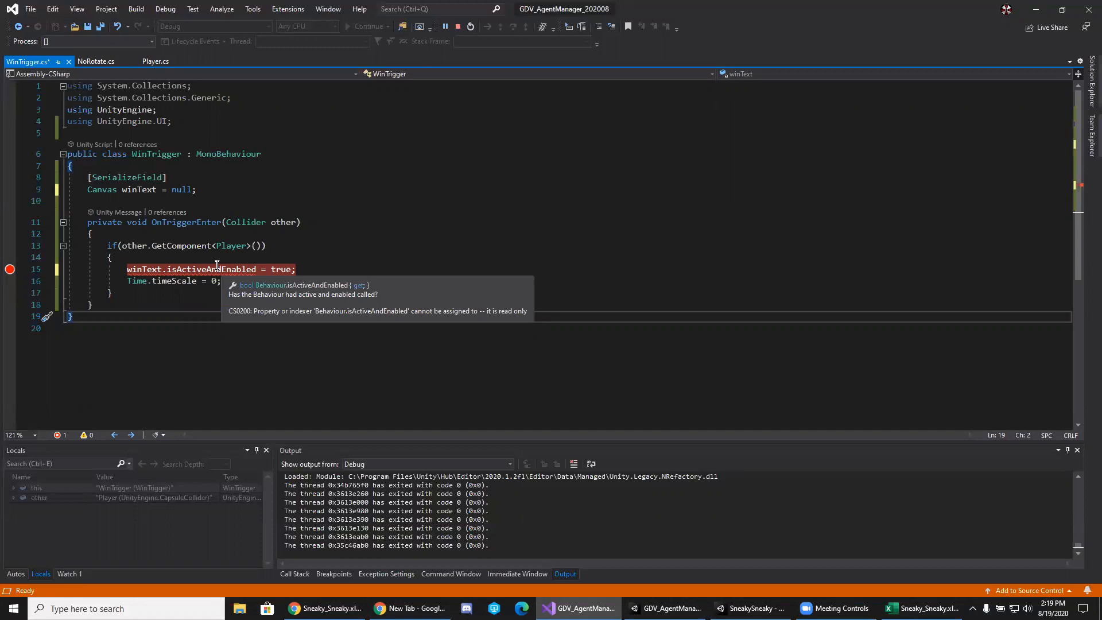
left_click(127, 269)
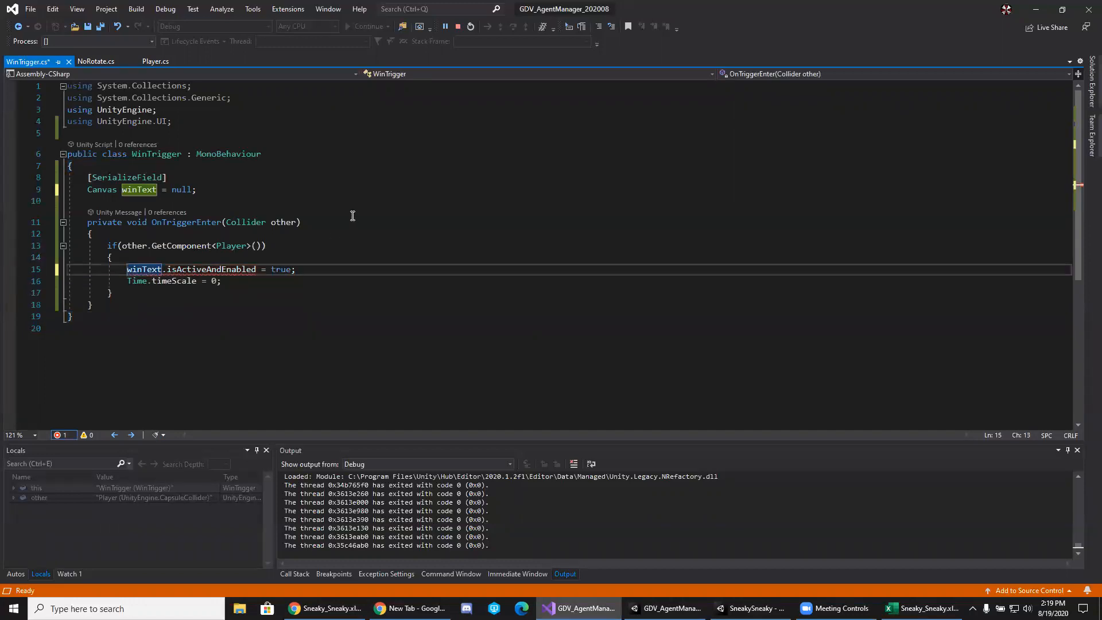
mouse_move(191, 273)
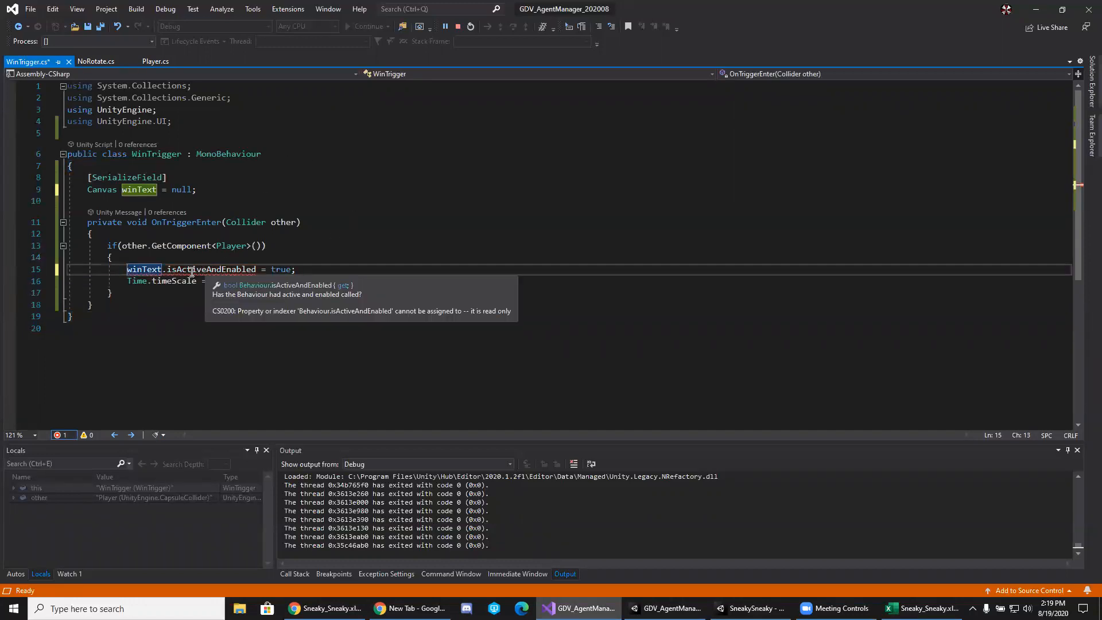
left_click(192, 272)
double_click(192, 273)
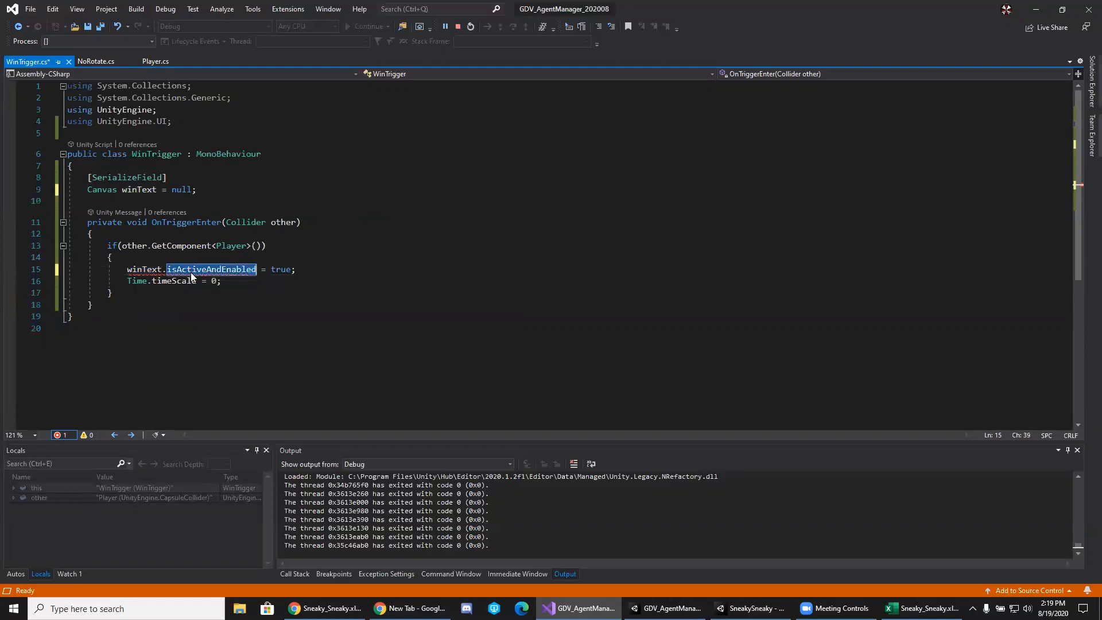
left_click(163, 273)
left_click_drag(166, 271, 257, 269)
mouse_move(257, 270)
type("enabled")
key("Tab")
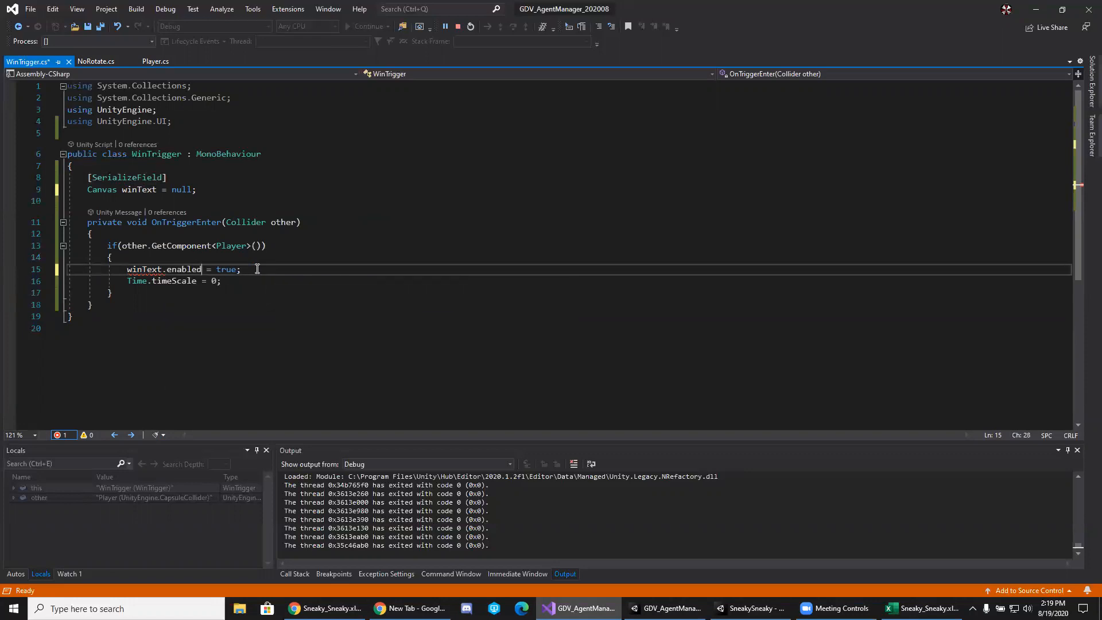
left_click(153, 270)
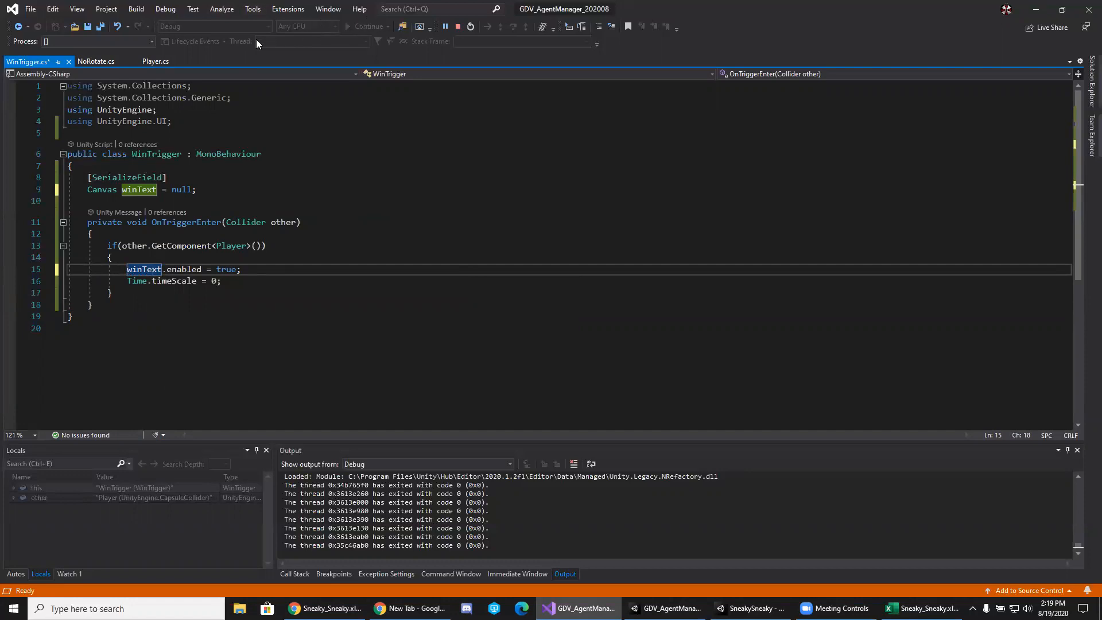
Stop the debugging session, save the WinTrigger script and switch to the Unity editor.
left_click(458, 26)
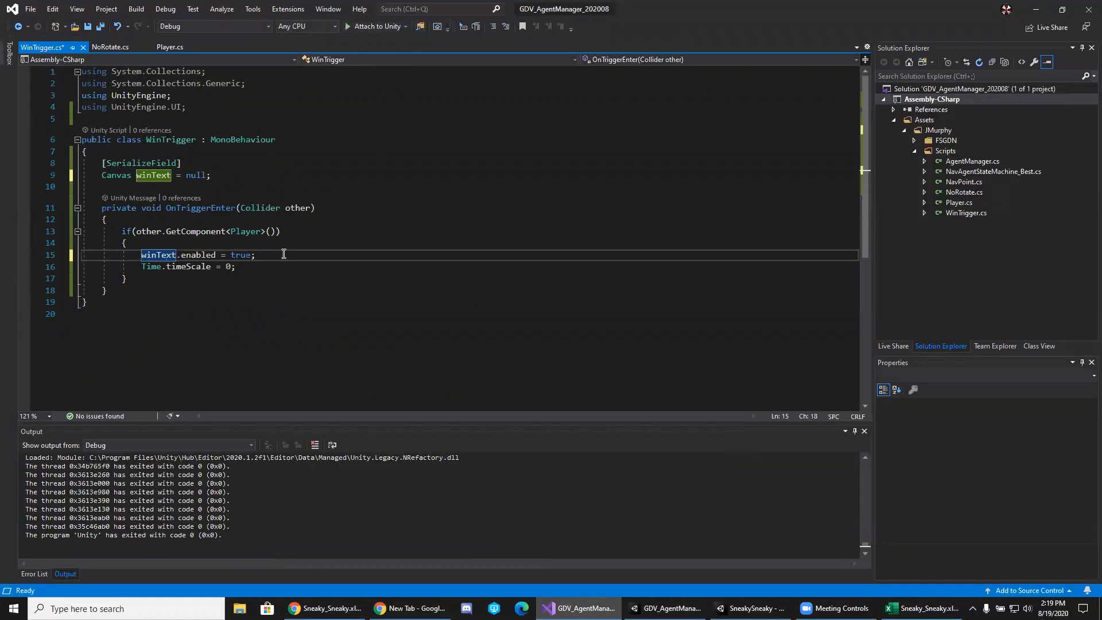
key("ctrl+s")
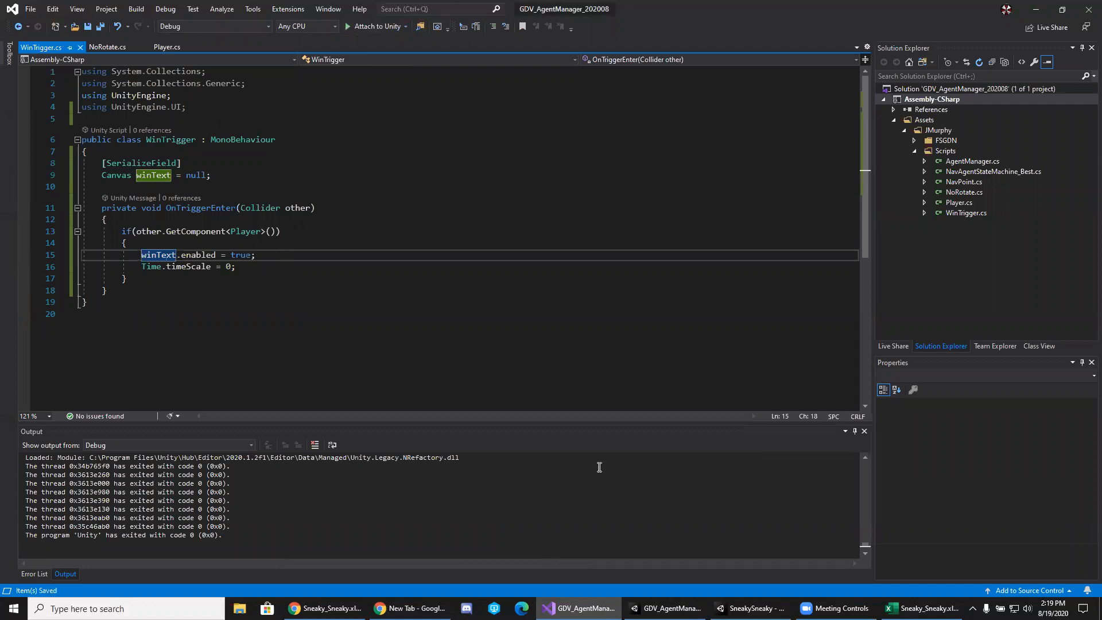
left_click(666, 608)
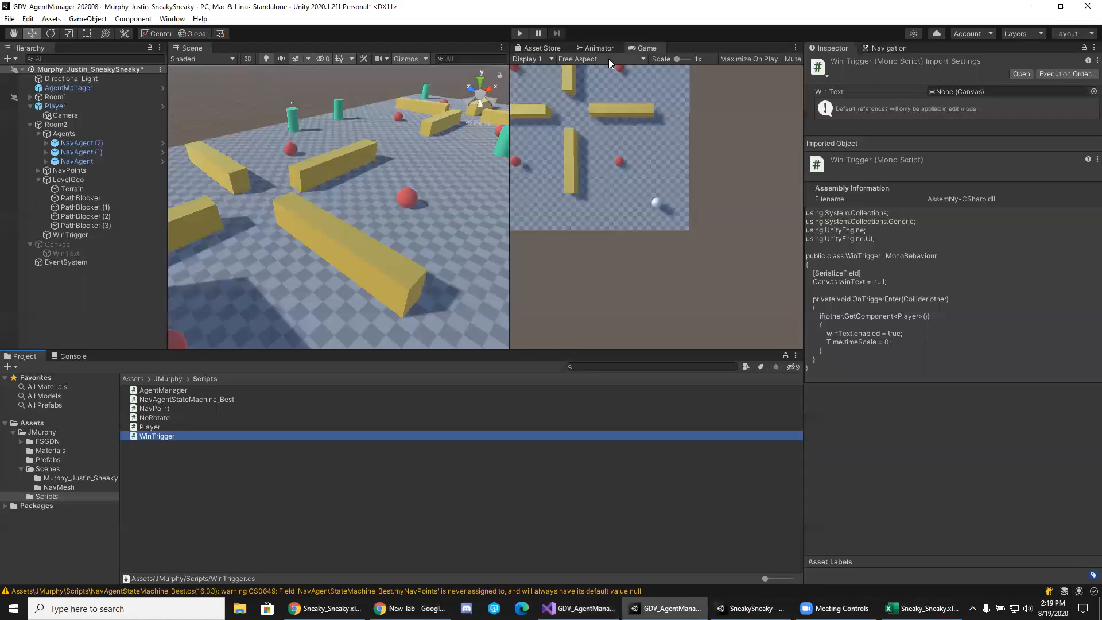
Move the WinTrigger block in the scene close to the player, to about X 57.9, Z -4.8, with play mode off.
left_click(520, 34)
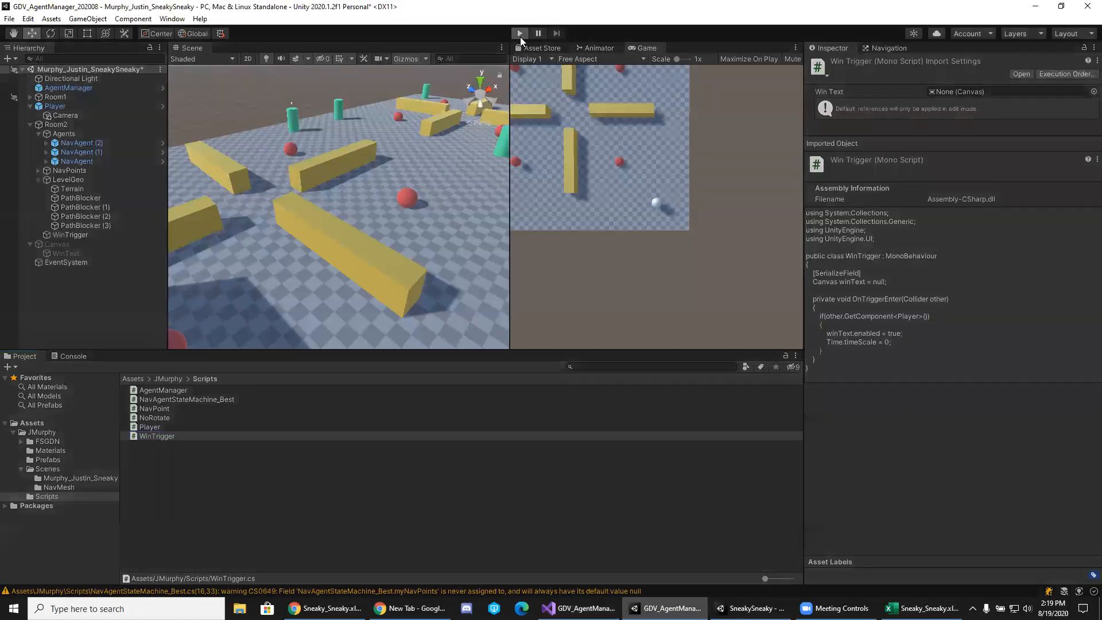
left_click(522, 34)
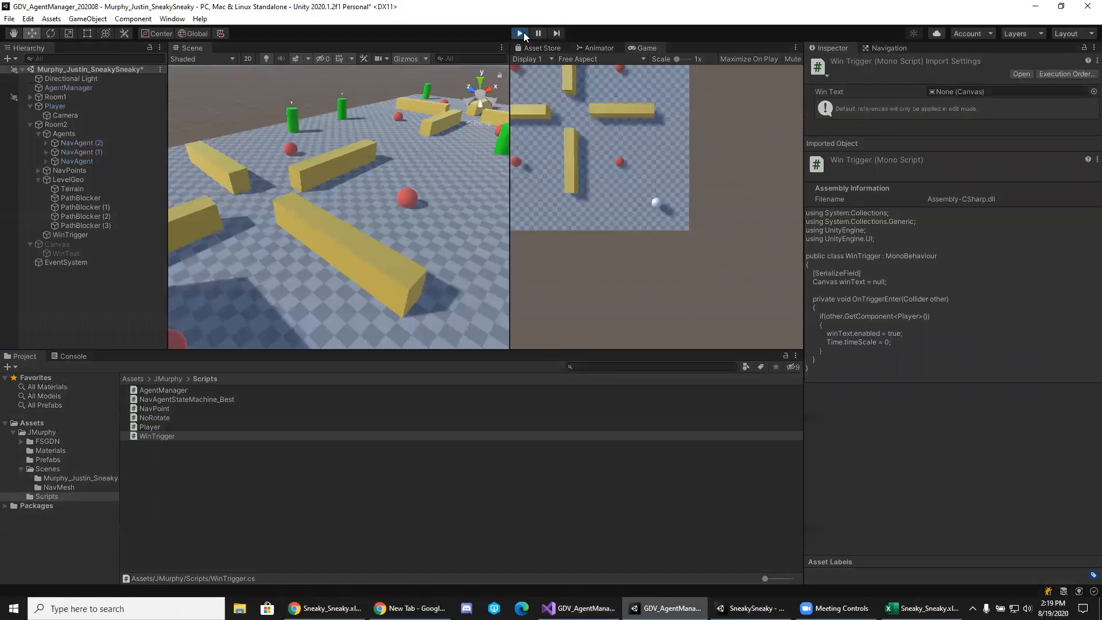
right_click_drag(400, 209, 276, 202)
key("s")
left_click(276, 202)
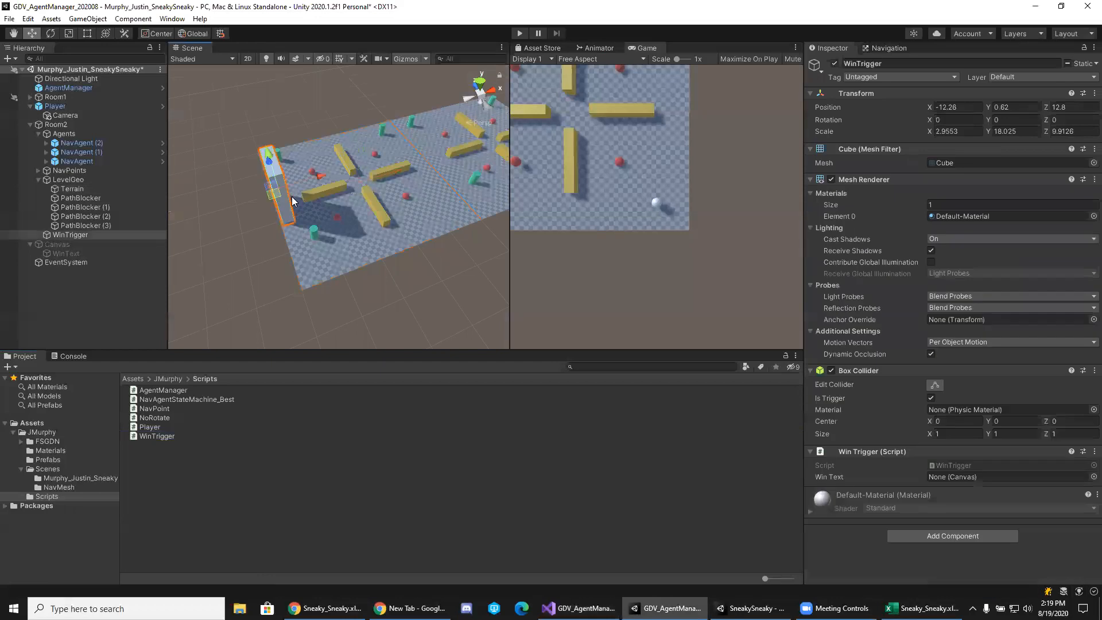
left_click_drag(476, 161, 542, 165)
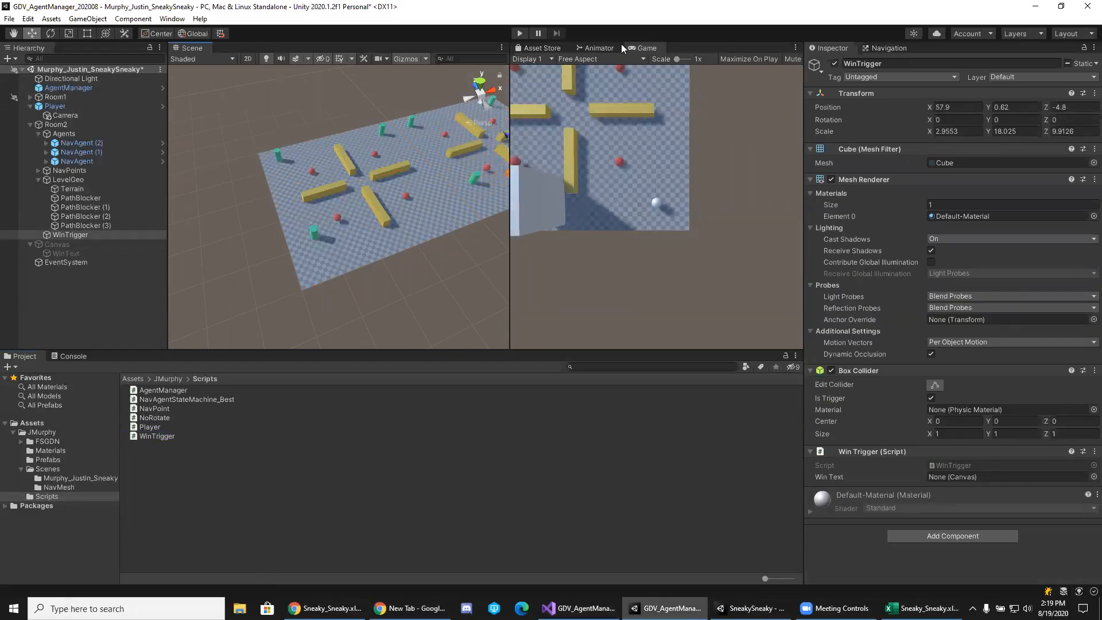
Play the scene, send the player through the relocated WinTrigger block, and stop play mode.
left_click(519, 34)
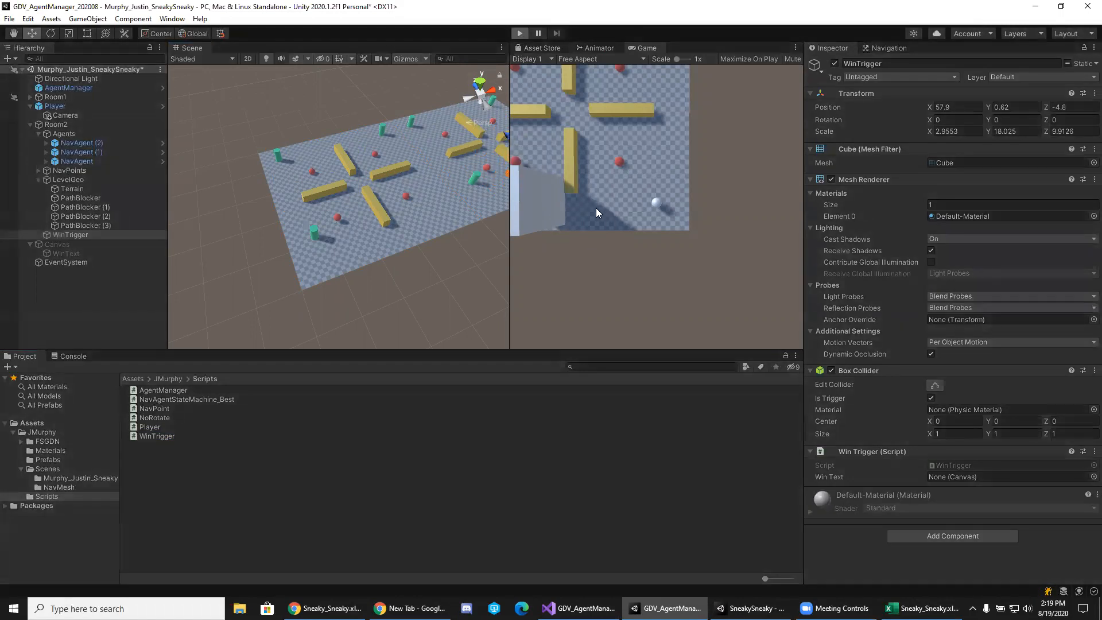
left_click(596, 208)
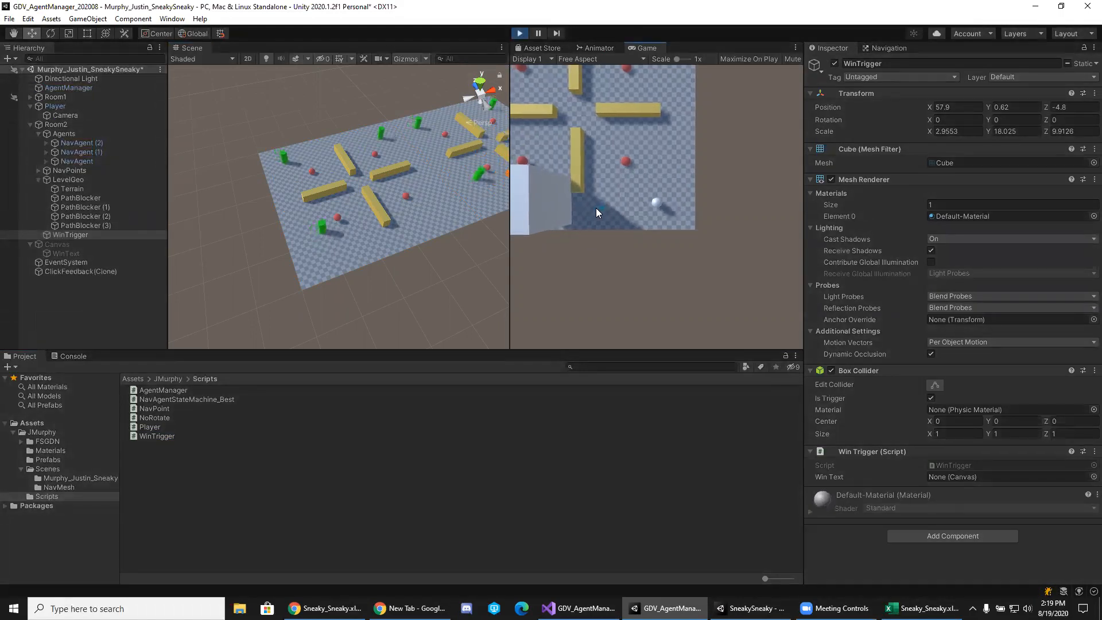
left_click(596, 208)
left_click(604, 201)
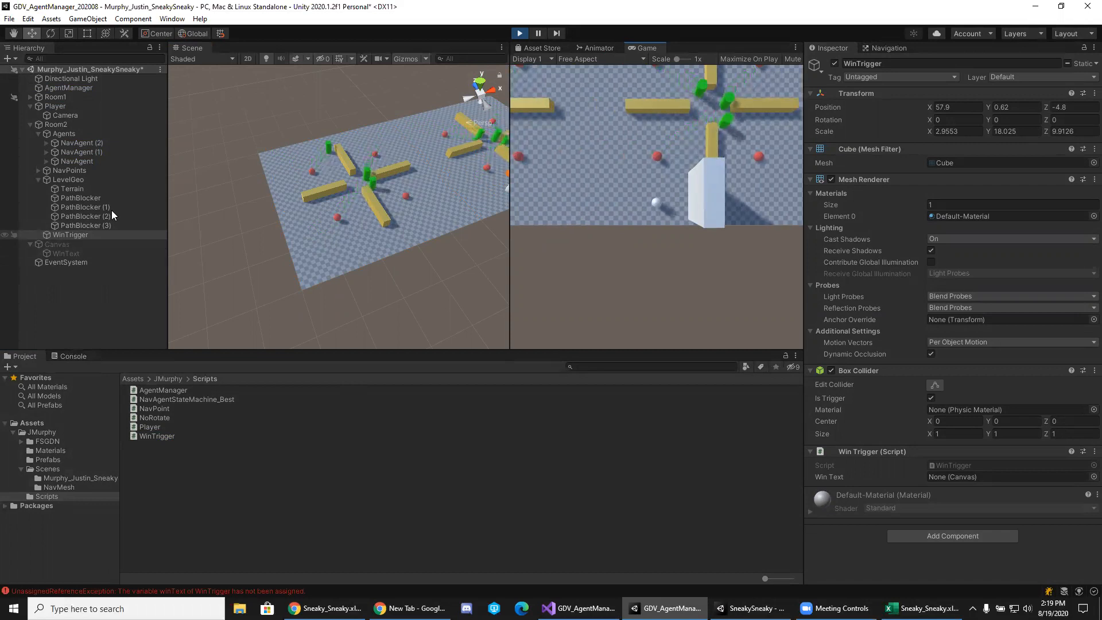
left_click(519, 33)
Assign the scene's Canvas to the Win Text field of the WinTrigger object's script component.
left_click(82, 263)
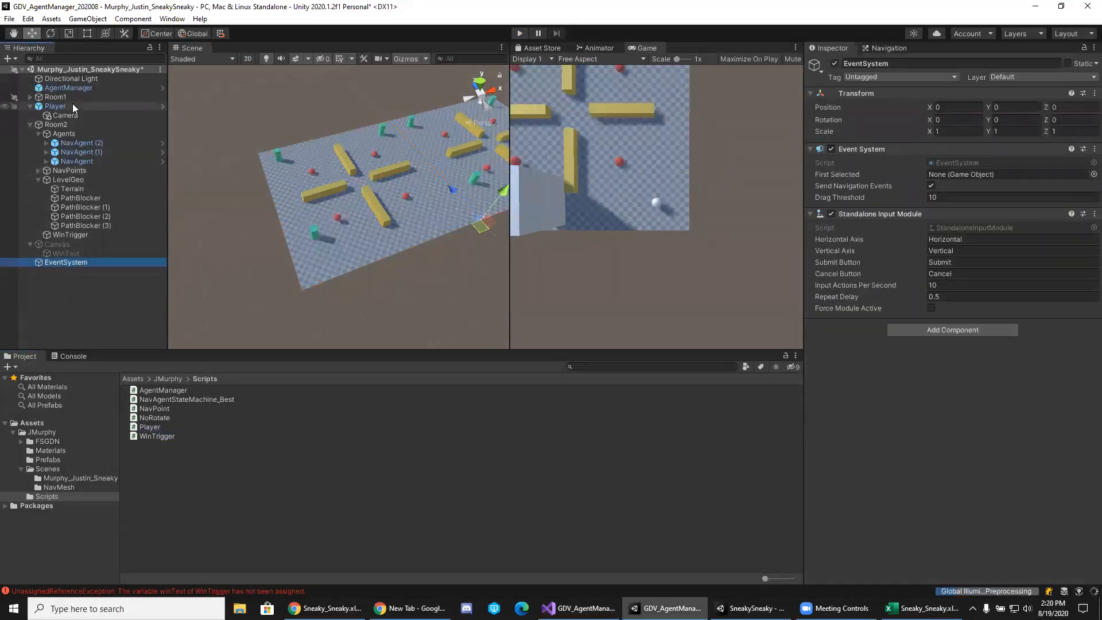
left_click(72, 106)
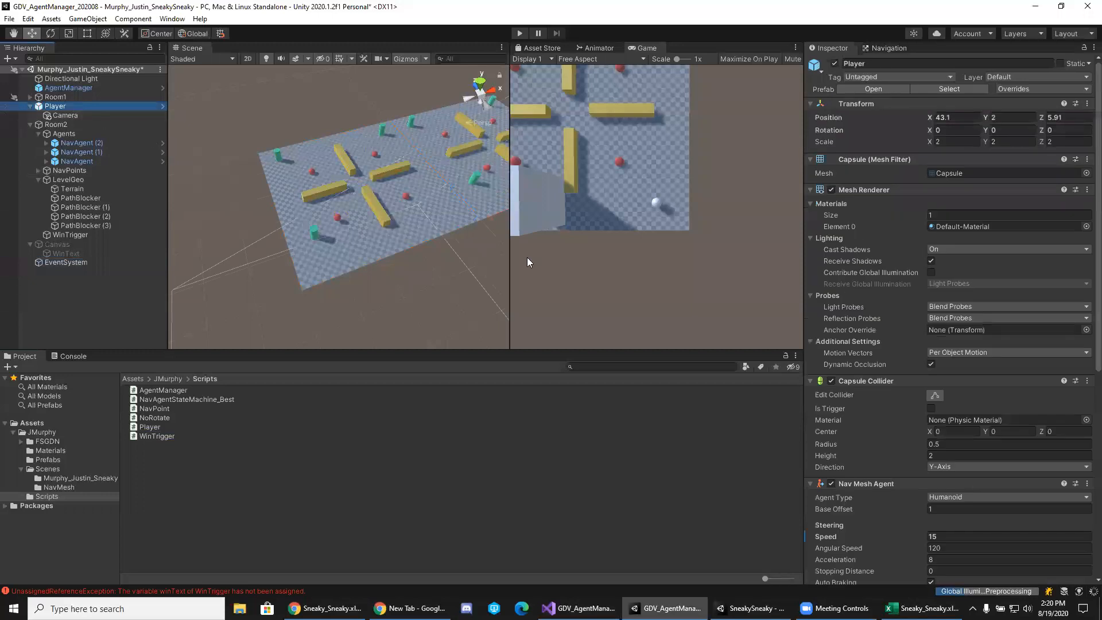
left_click(70, 235)
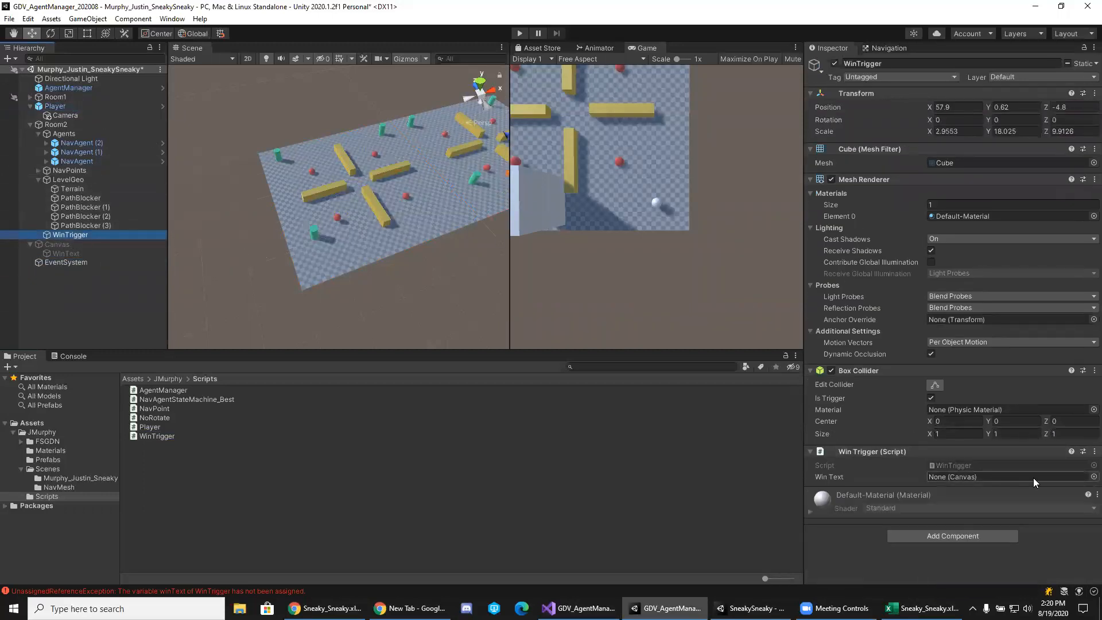
left_click(1094, 477)
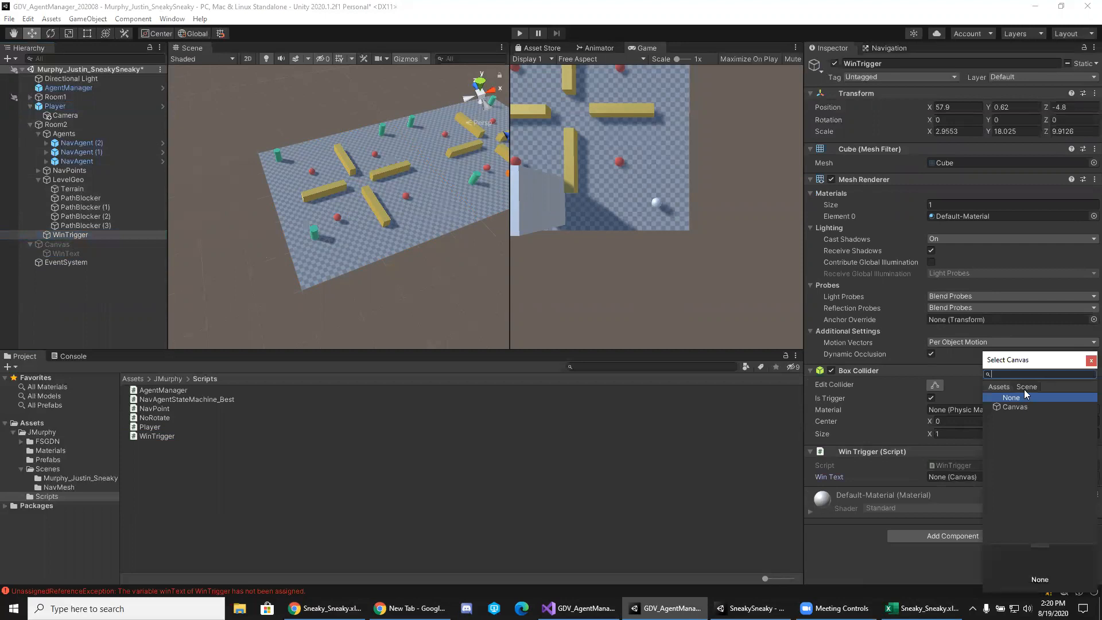
double_click(1007, 411)
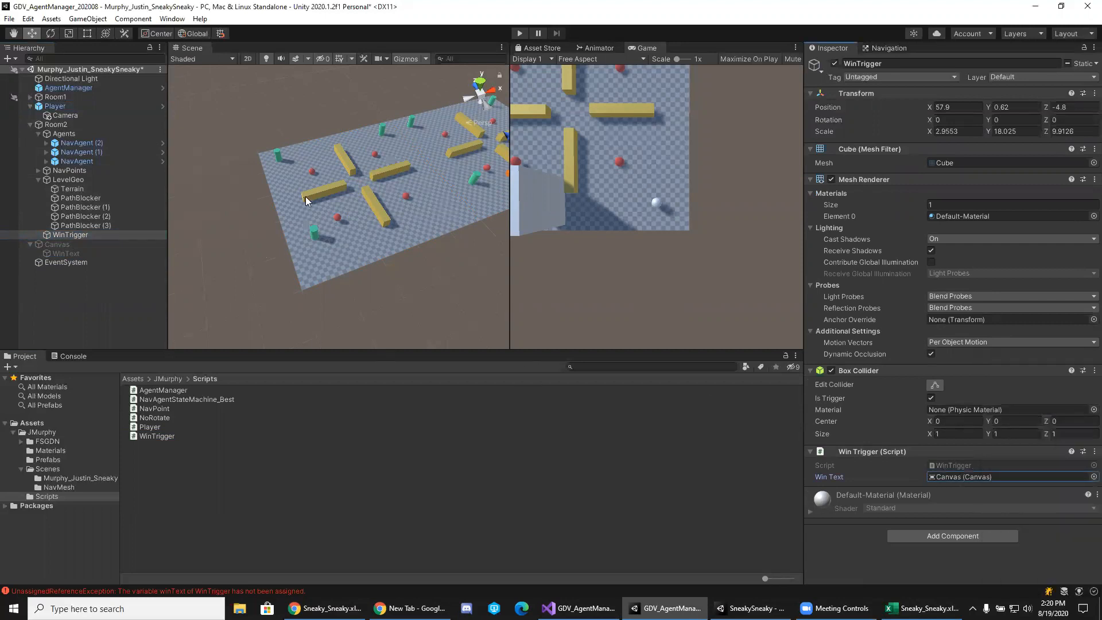
Run the game with the Canvas assigned, move the player into the WinTrigger block, and stop play mode.
left_click(519, 35)
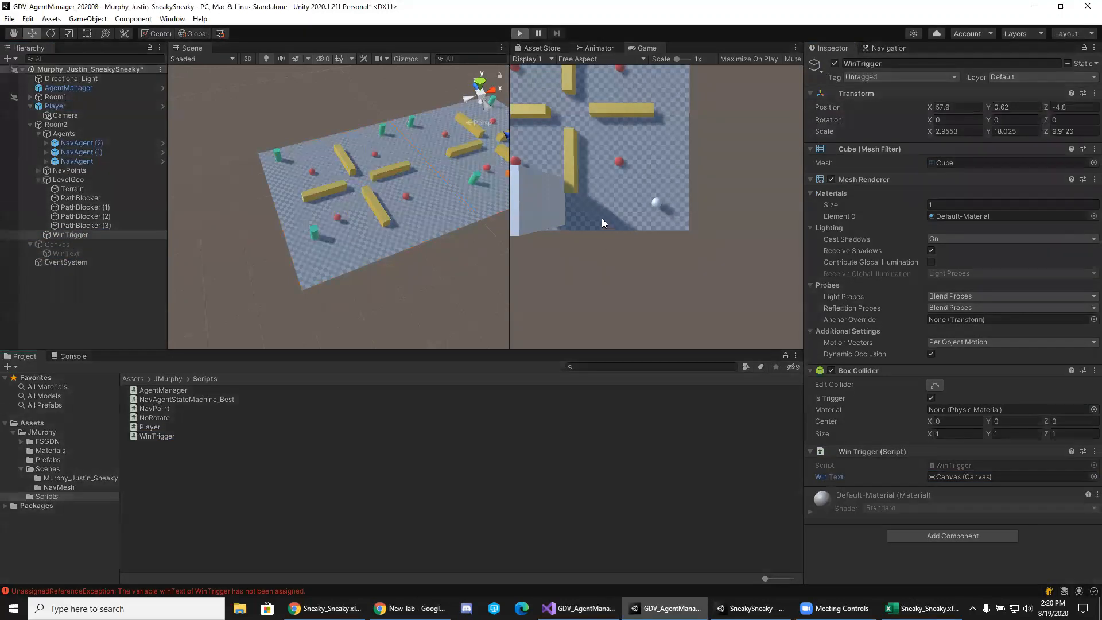
left_click(601, 215)
left_click(594, 204)
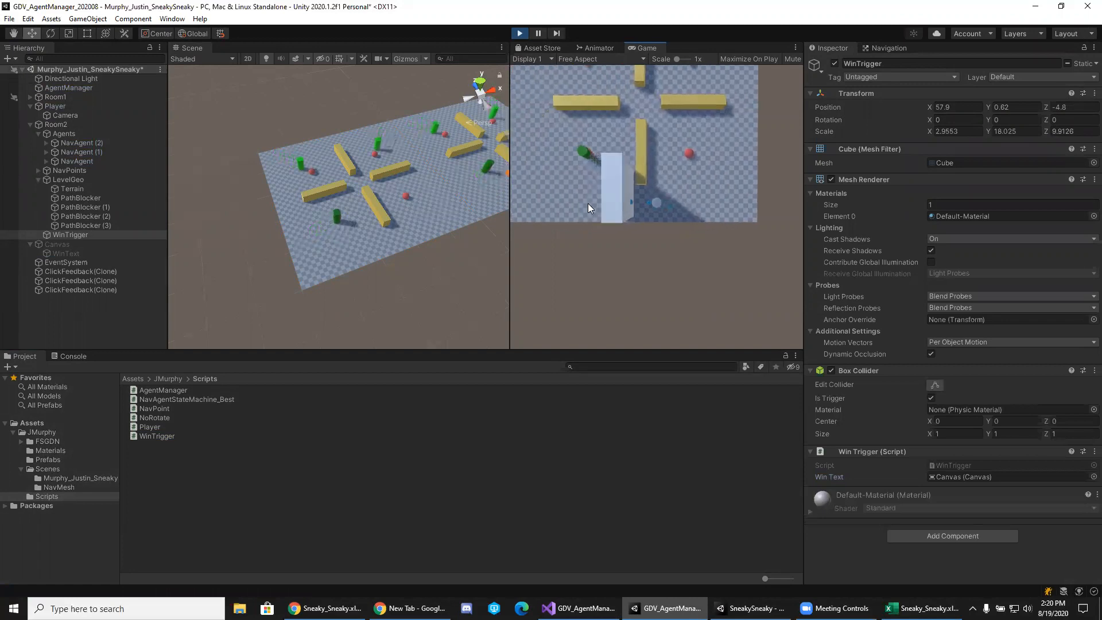
left_click(588, 203)
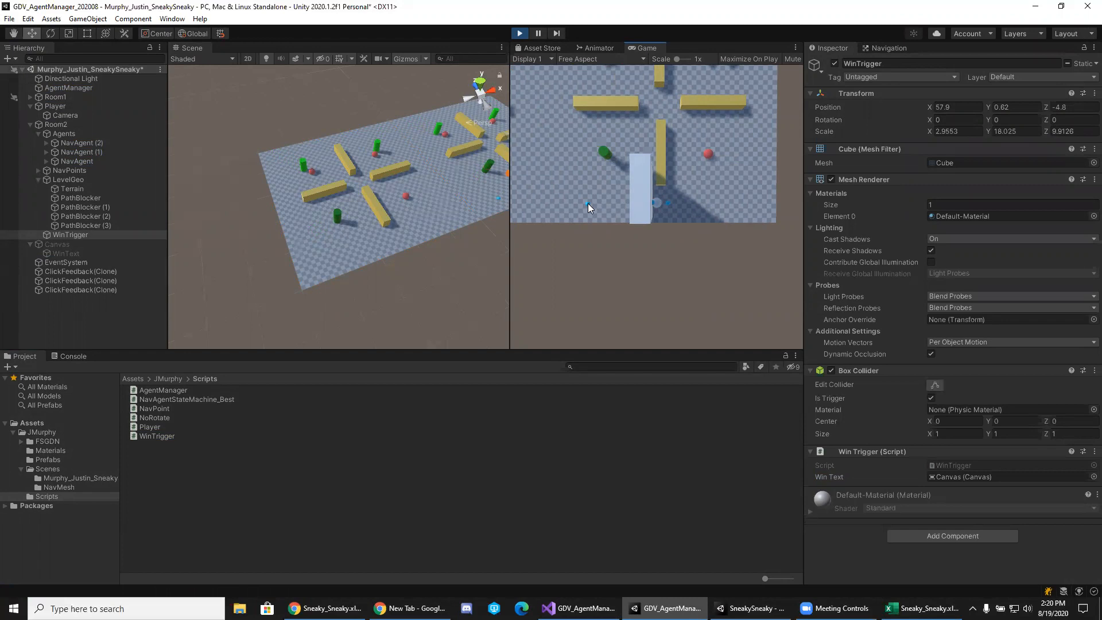
left_click(520, 34)
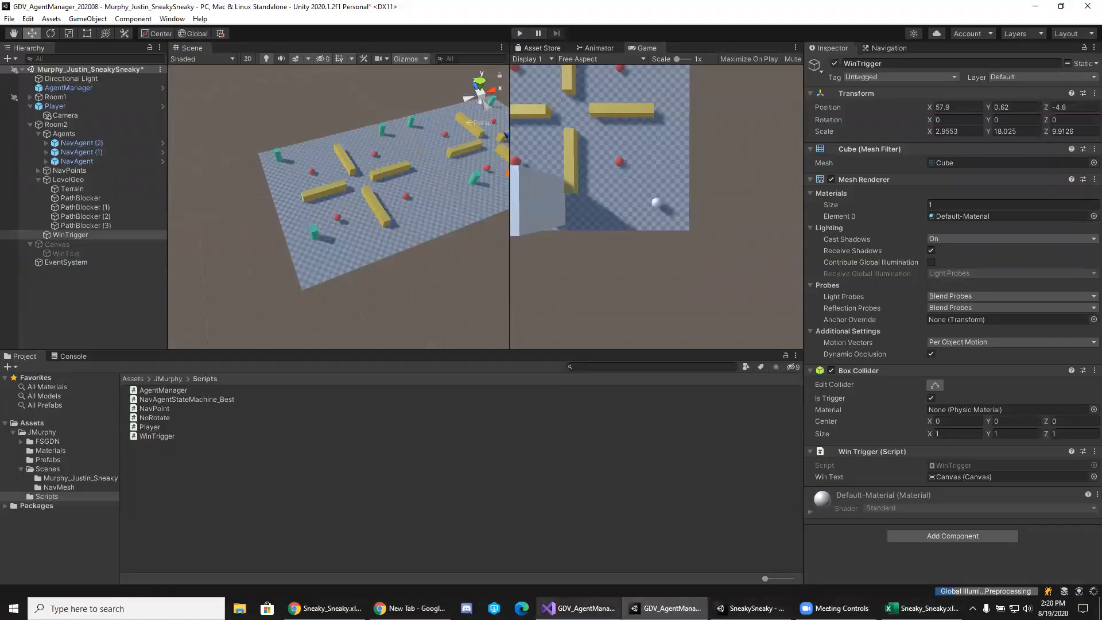
Comment out the Time.timeScale = 0; line in the WinTrigger script in Visual Studio and save the file.
left_click(577, 608)
left_click(139, 266)
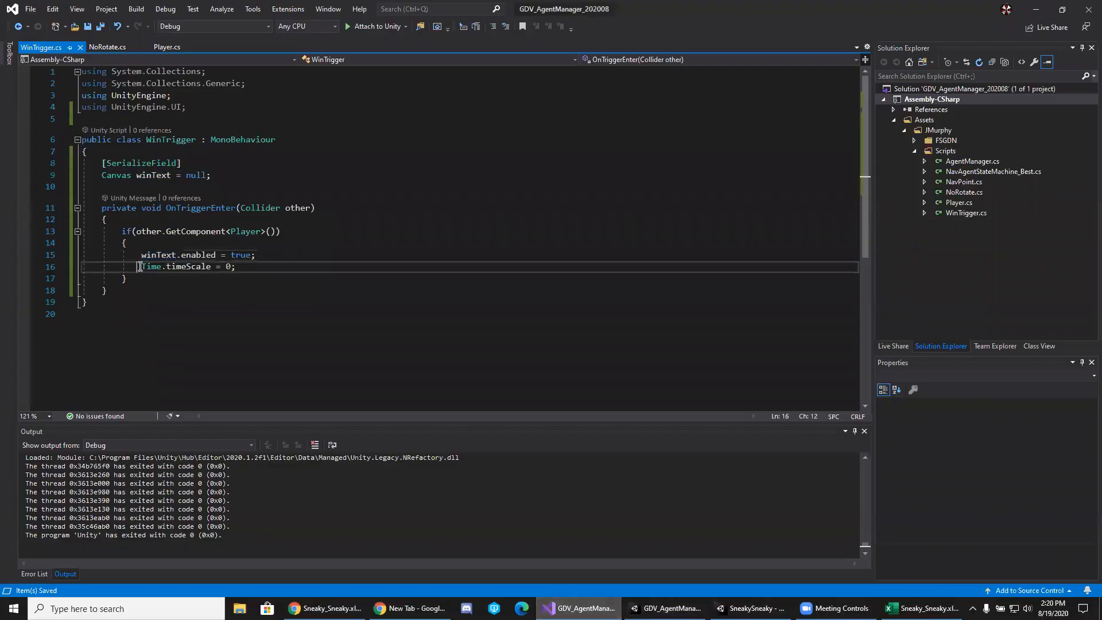
key("ctrl+k")
key("ctrl+c")
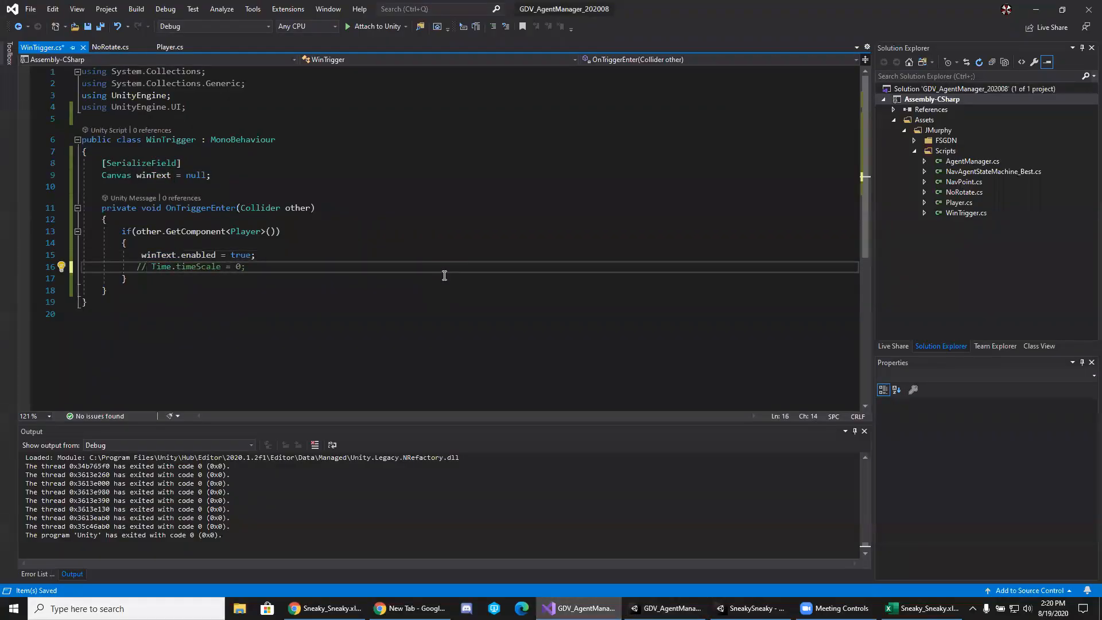
key("ctrl+s")
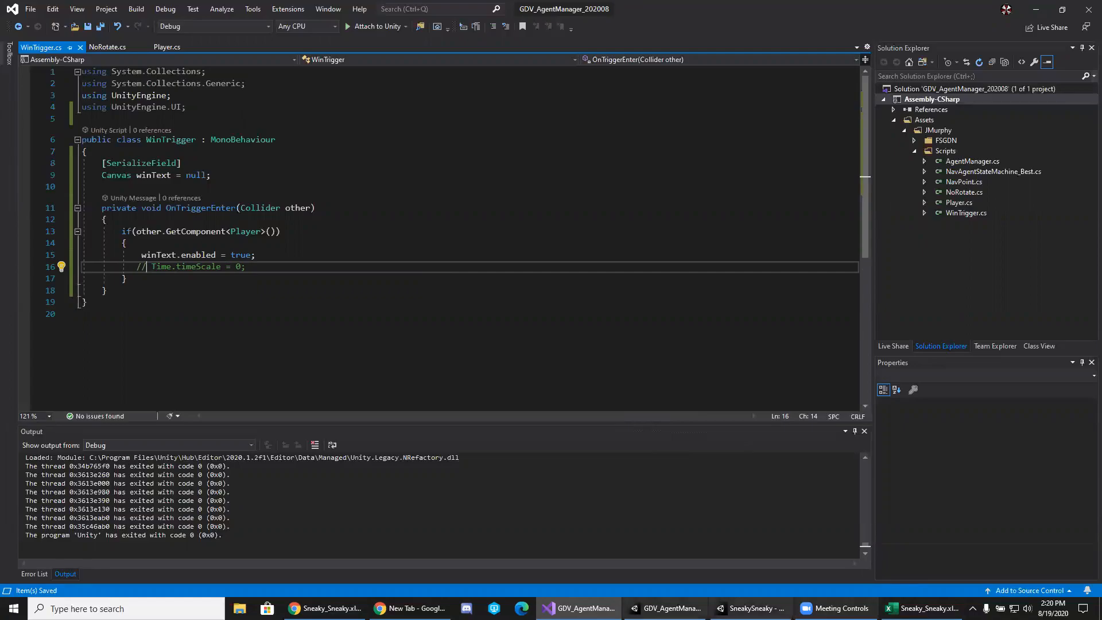
Return to Unity, play the scene and move the player back and forth through the WinTrigger block.
left_click(666, 608)
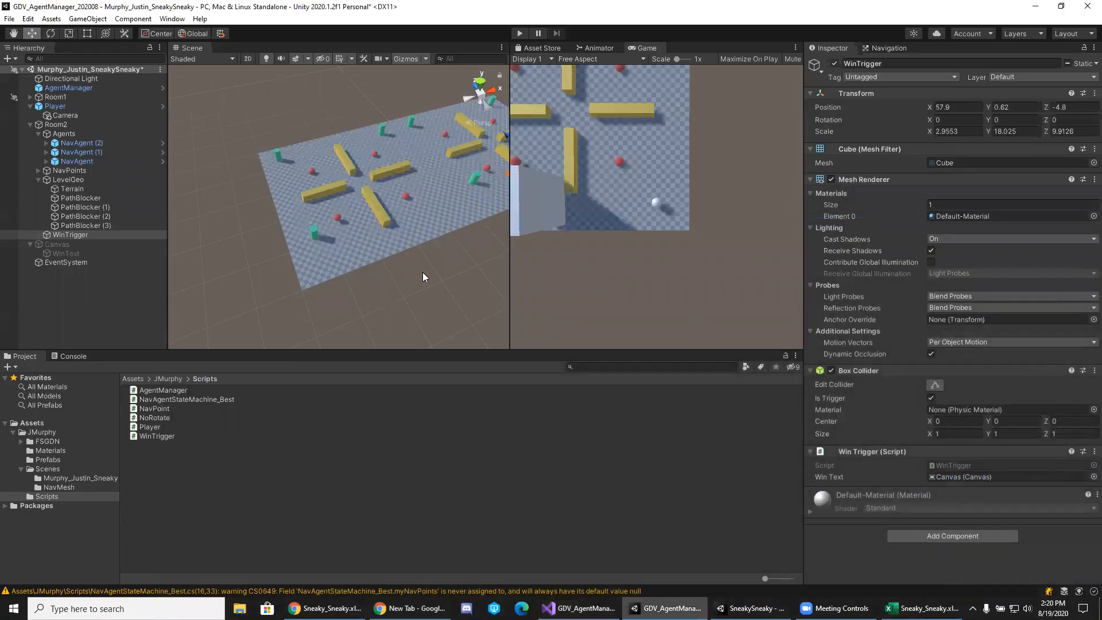
left_click(519, 33)
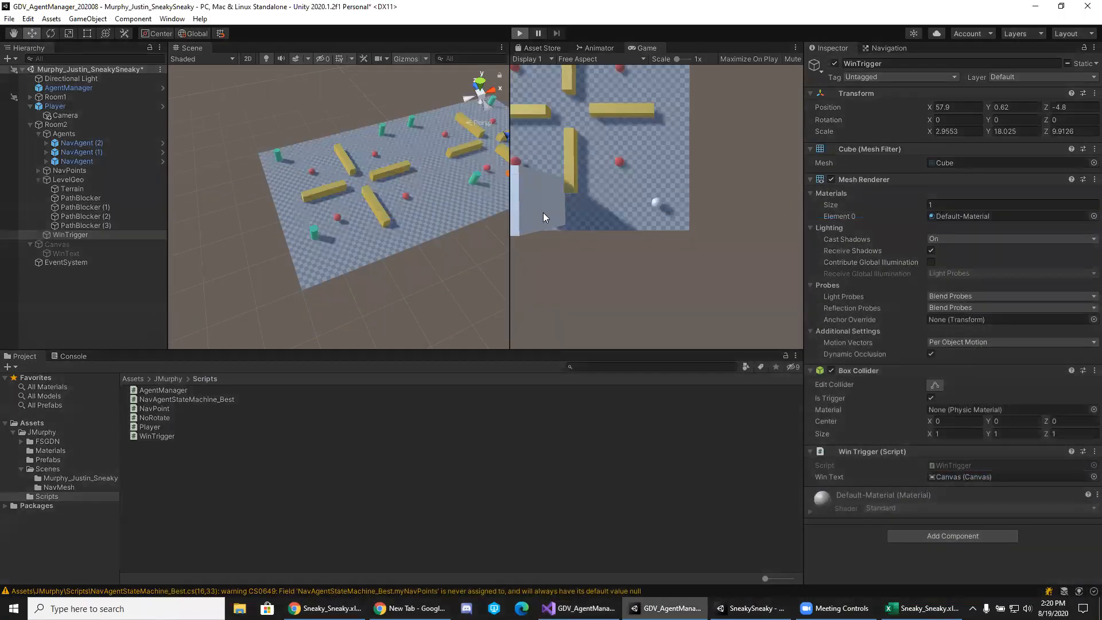
double_click(584, 207)
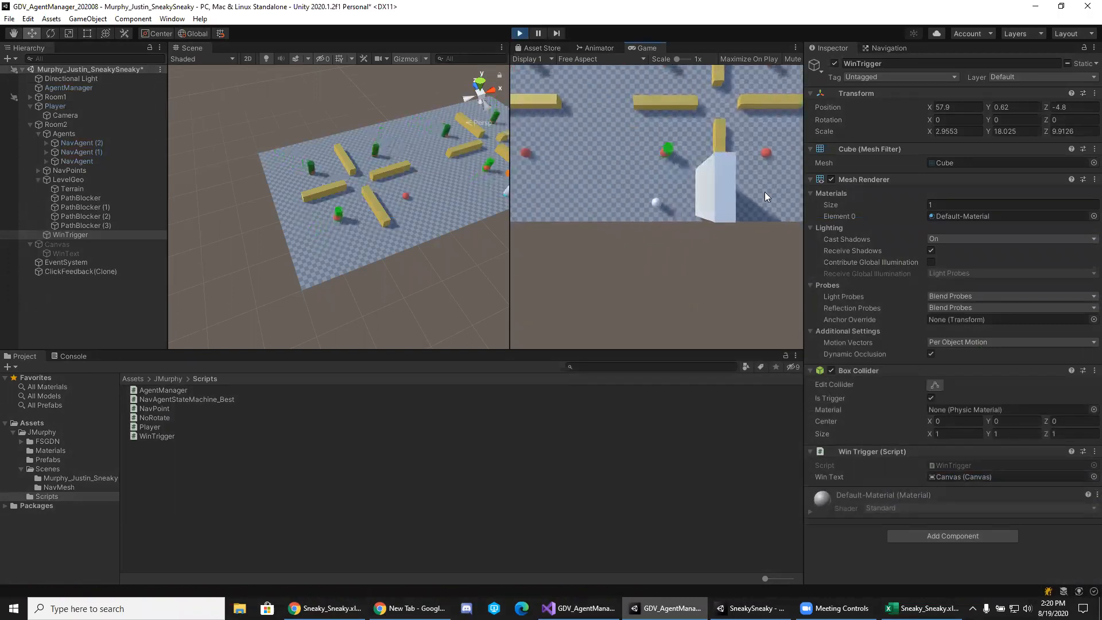
left_click(765, 191)
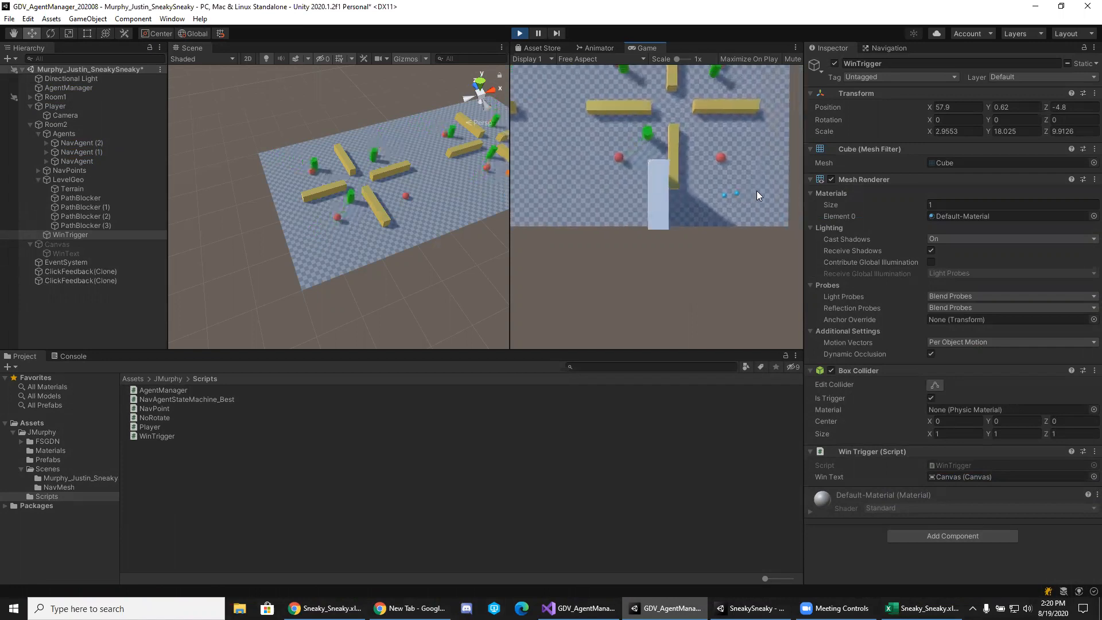
Toggle the Canvas object's active state repeatedly during play to check the win text display, then stop play mode.
left_click(94, 254)
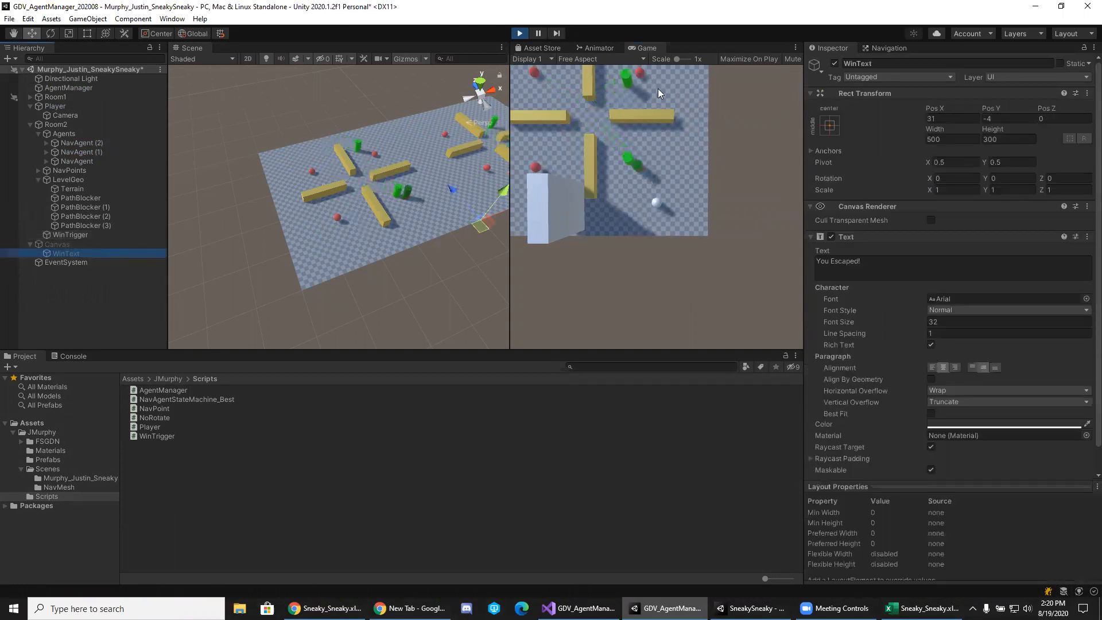
left_click(71, 244)
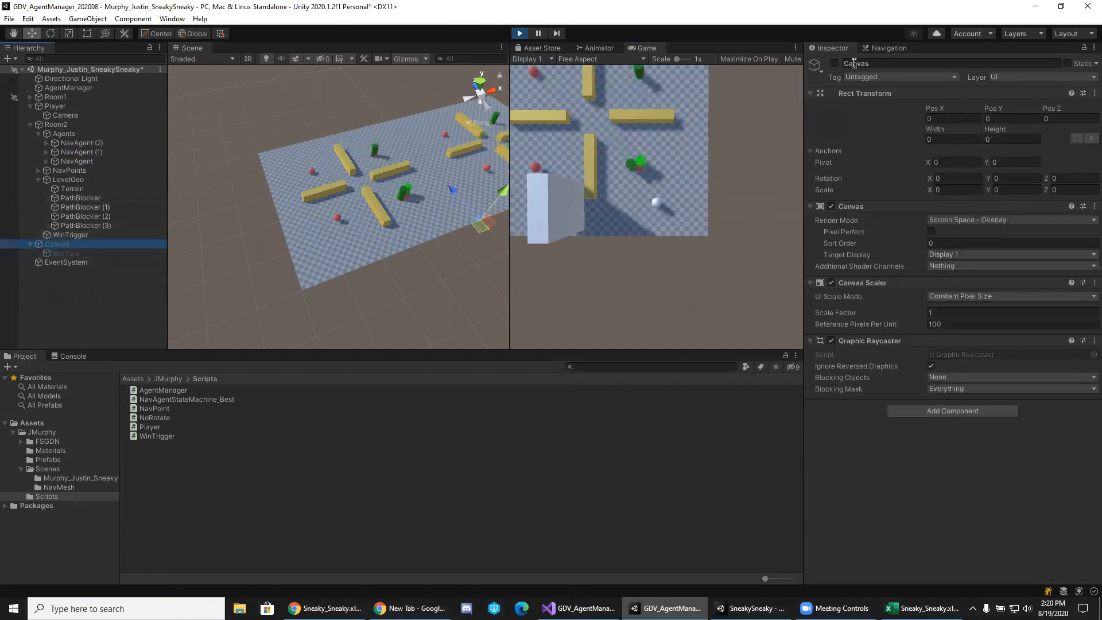
left_click(834, 64)
left_click(835, 63)
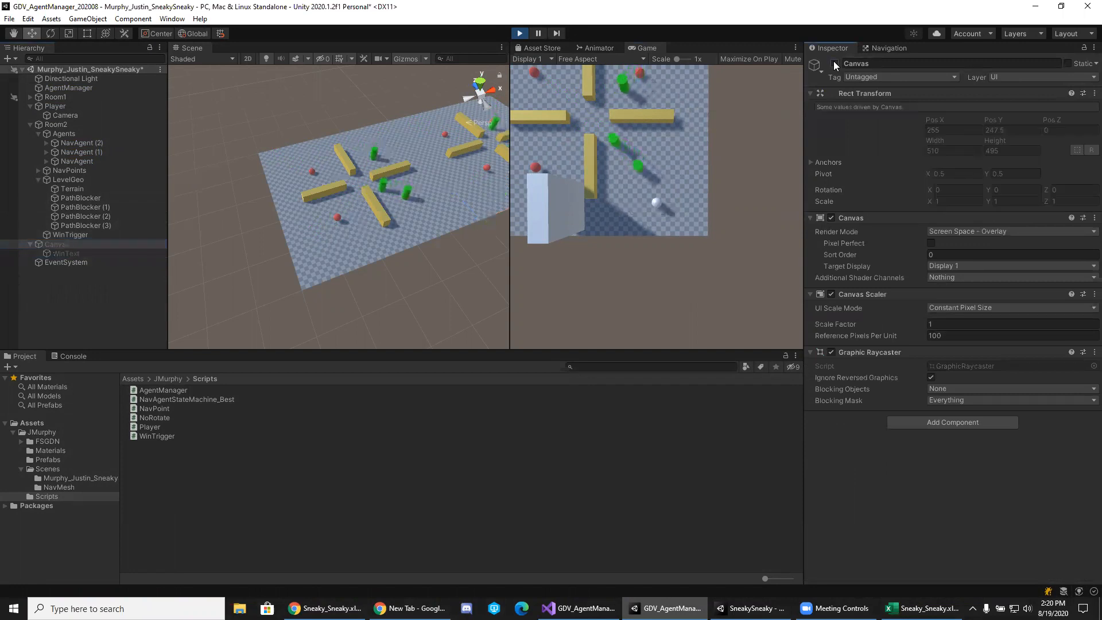
left_click(834, 63)
left_click(834, 63)
left_click(834, 63)
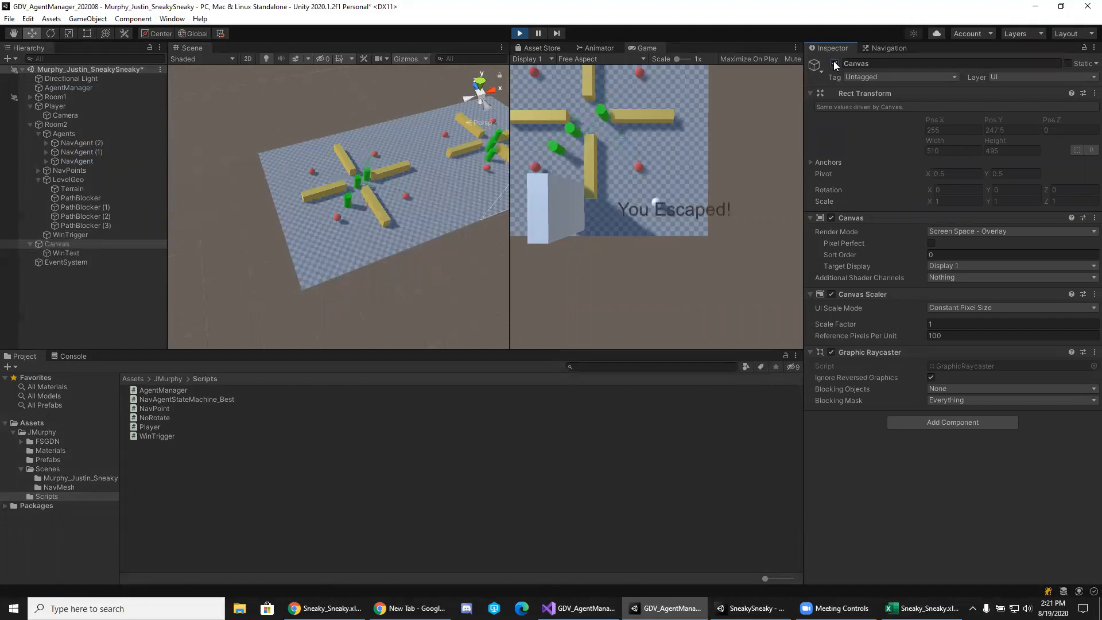
left_click(834, 63)
left_click(520, 32)
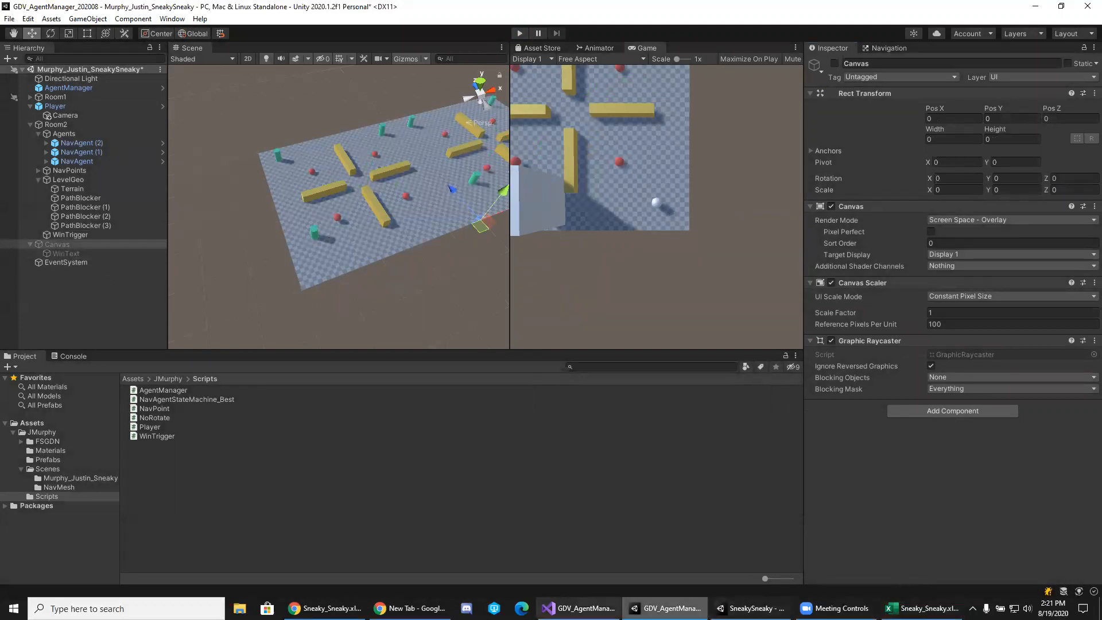
Switch to Visual Studio and add FindObjectOfType<Canvas>().enabled = true; above the winText.enabled line in WinTrigger's player check.
left_click(580, 608)
left_click(284, 245)
left_click(142, 267)
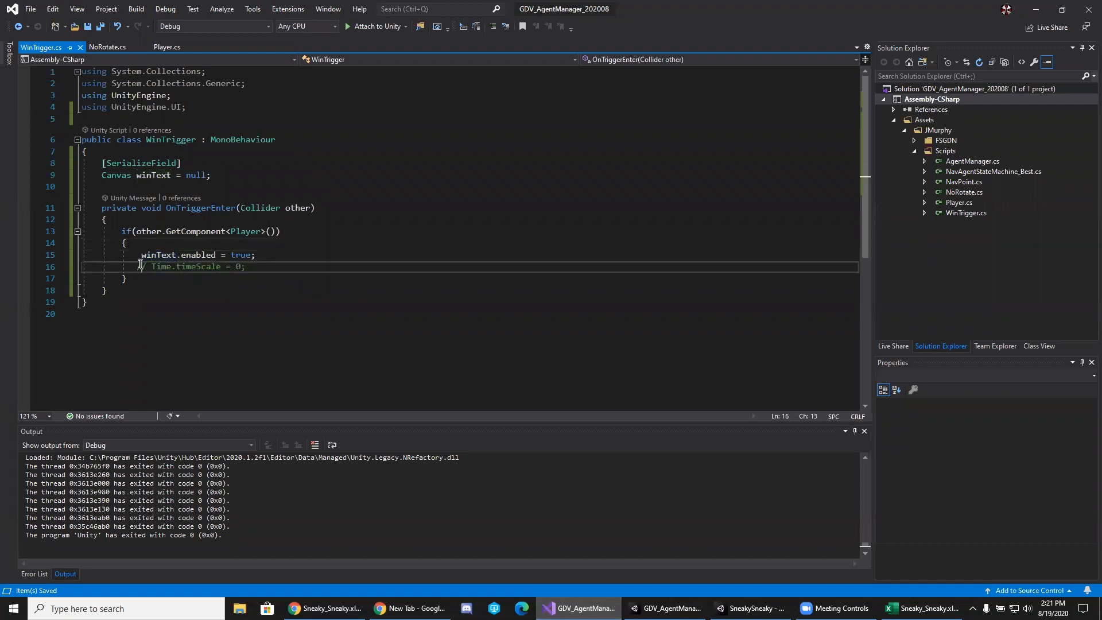
left_click(160, 188)
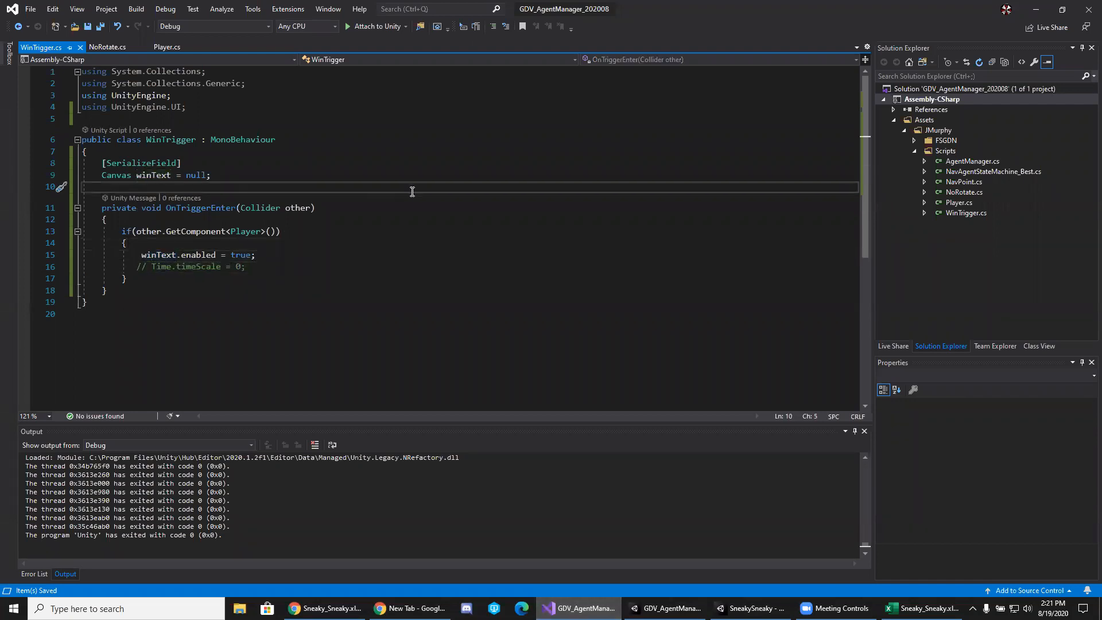
left_click(293, 250)
key("Return")
type("find")
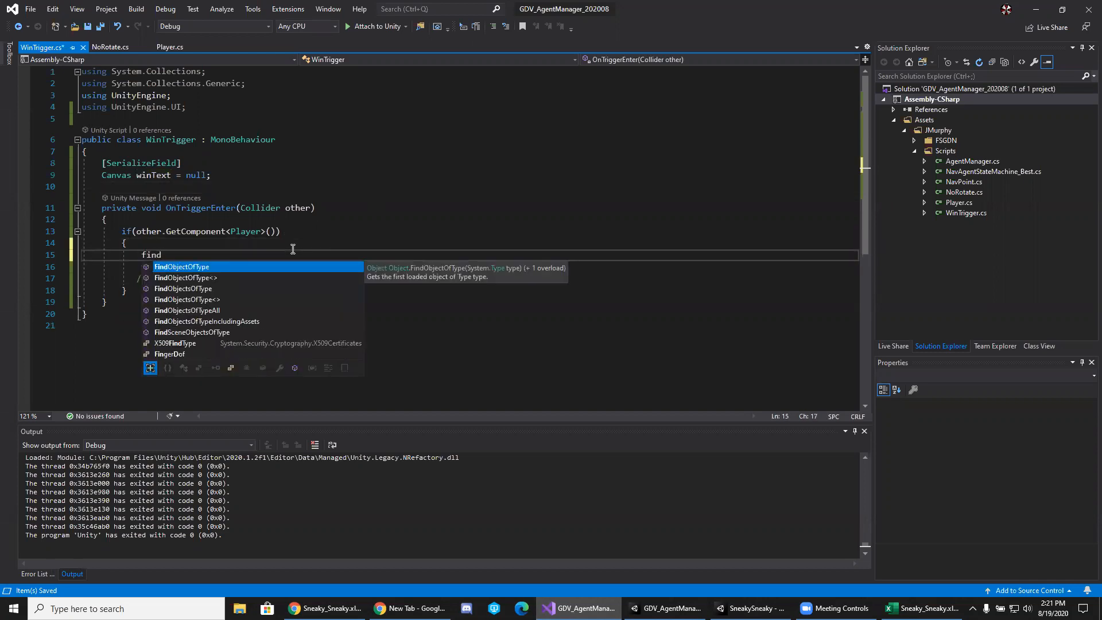
key("Tab")
type("<T")
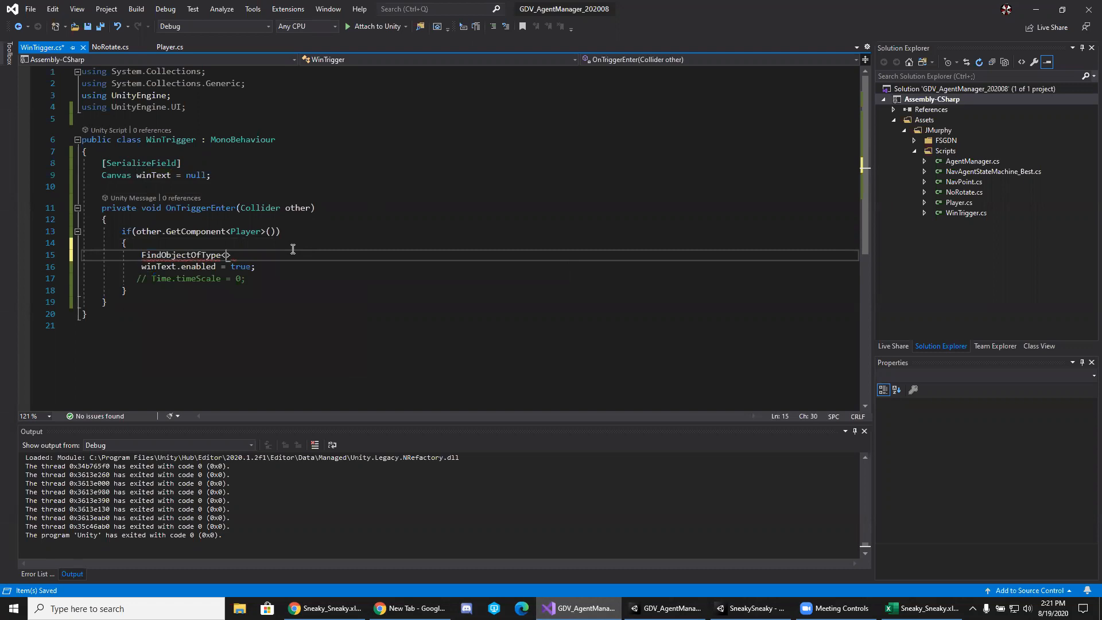
key("BackSpace")
type("Canvas")
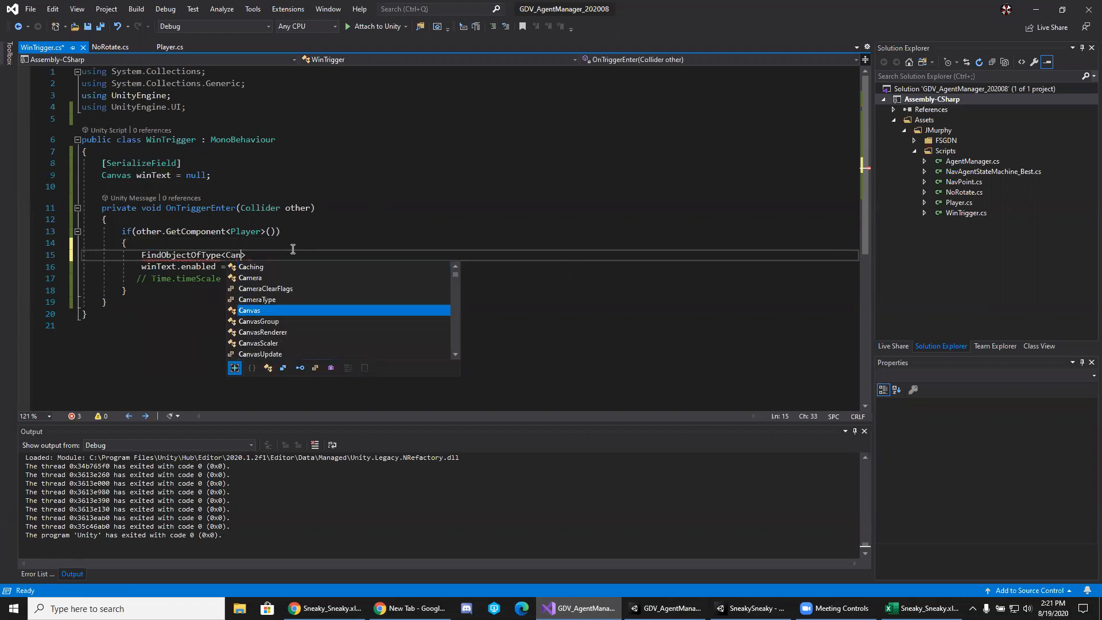
type(">().")
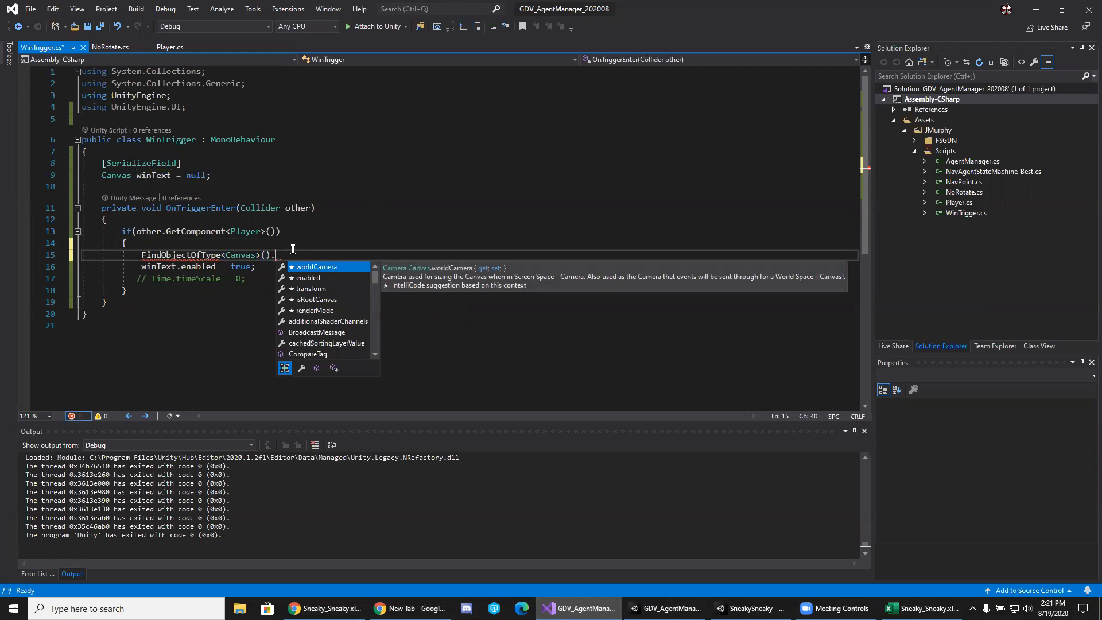
type("enabled = ")
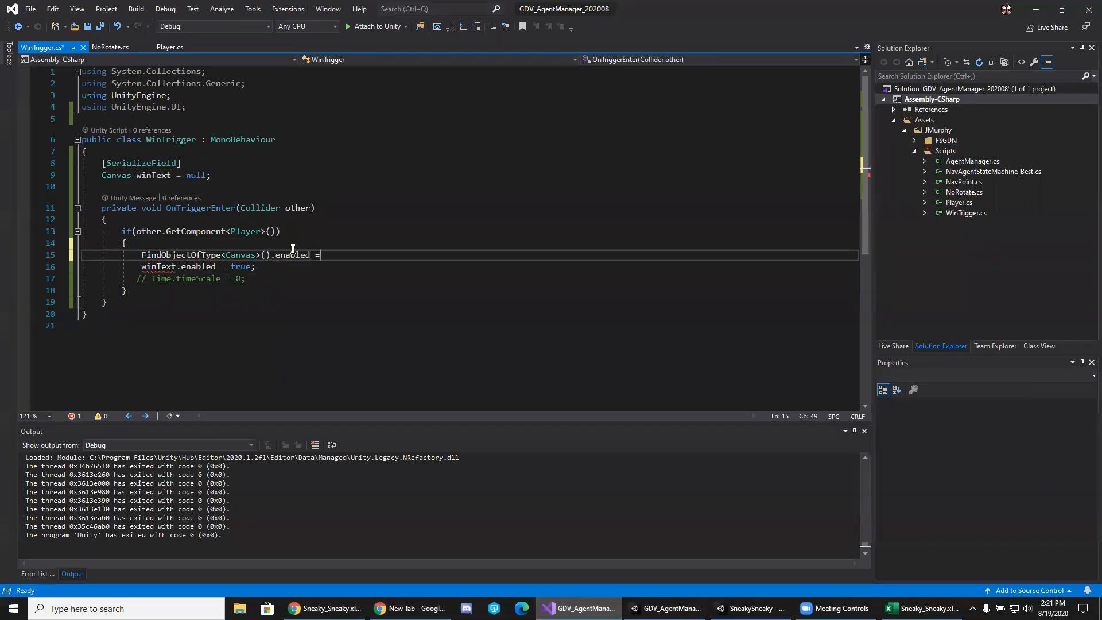
type("true;")
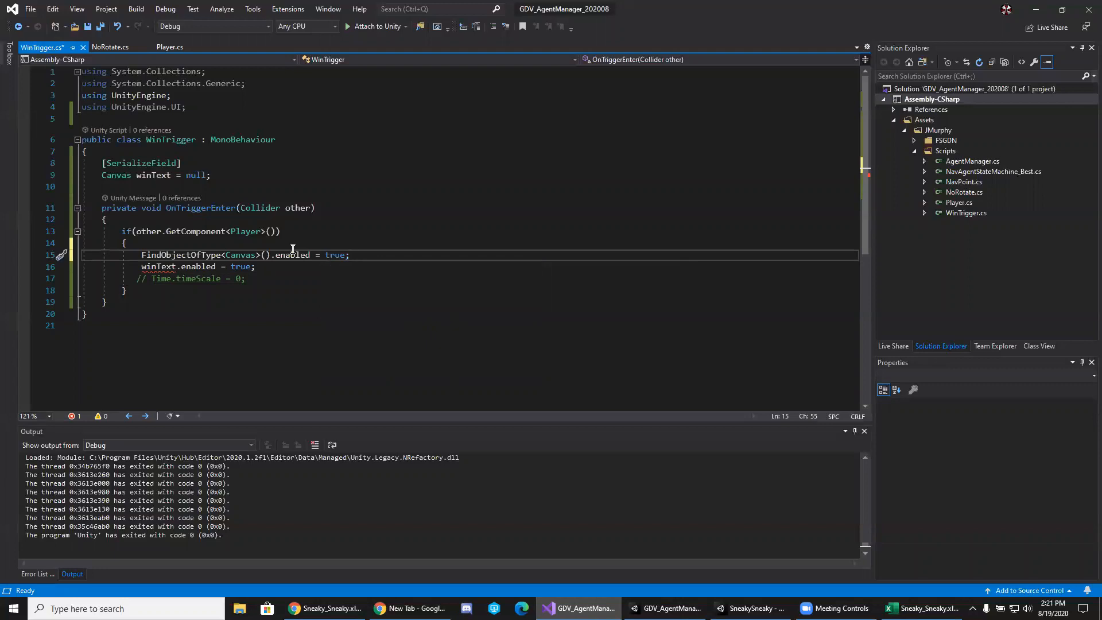
Comment out the winText.enabled = true; line in the WinTrigger script and save the file.
left_click(143, 267)
type("//")
key("ctrl+s")
left_click(274, 303)
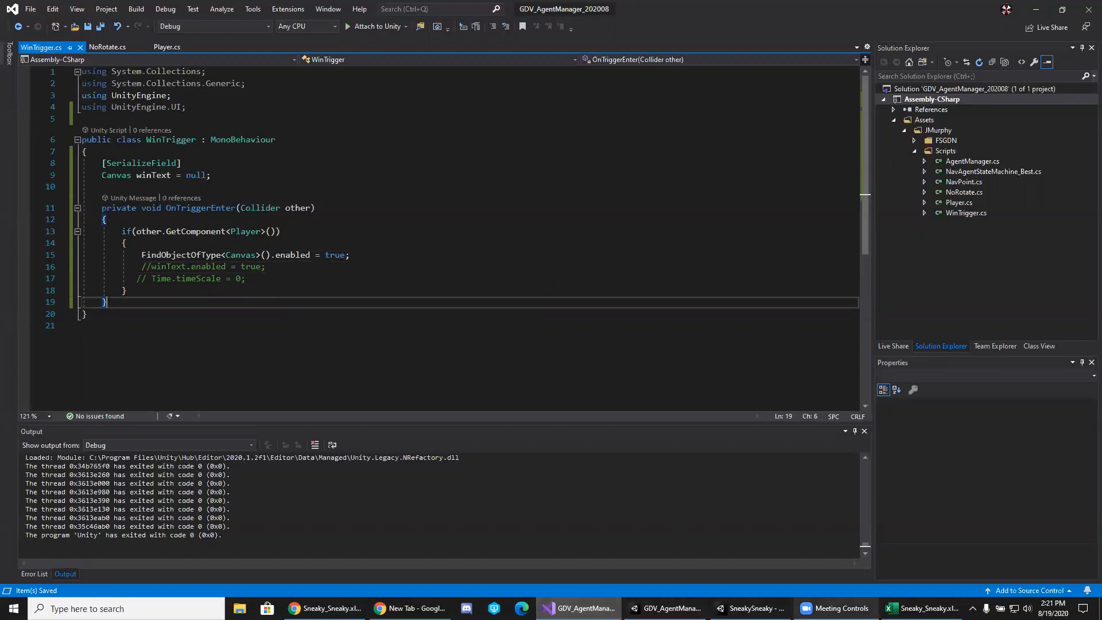
Return to the GDV_AgentManager Unity project, play the scene, move the player through the WinTrigger block, and stop play mode.
mouse_move(921, 608)
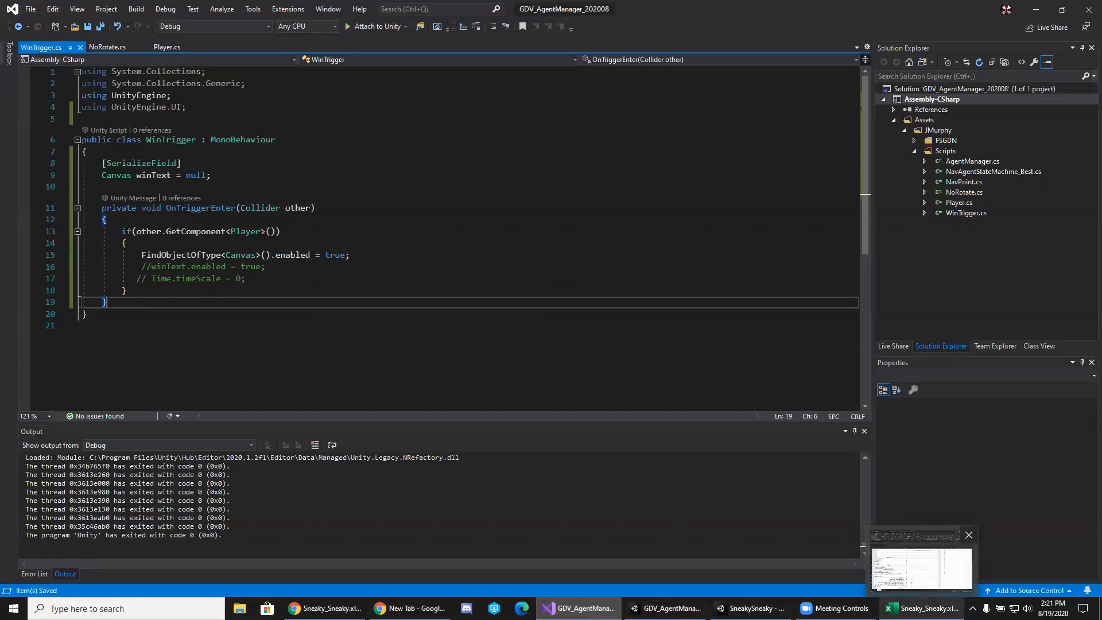
mouse_move(579, 608)
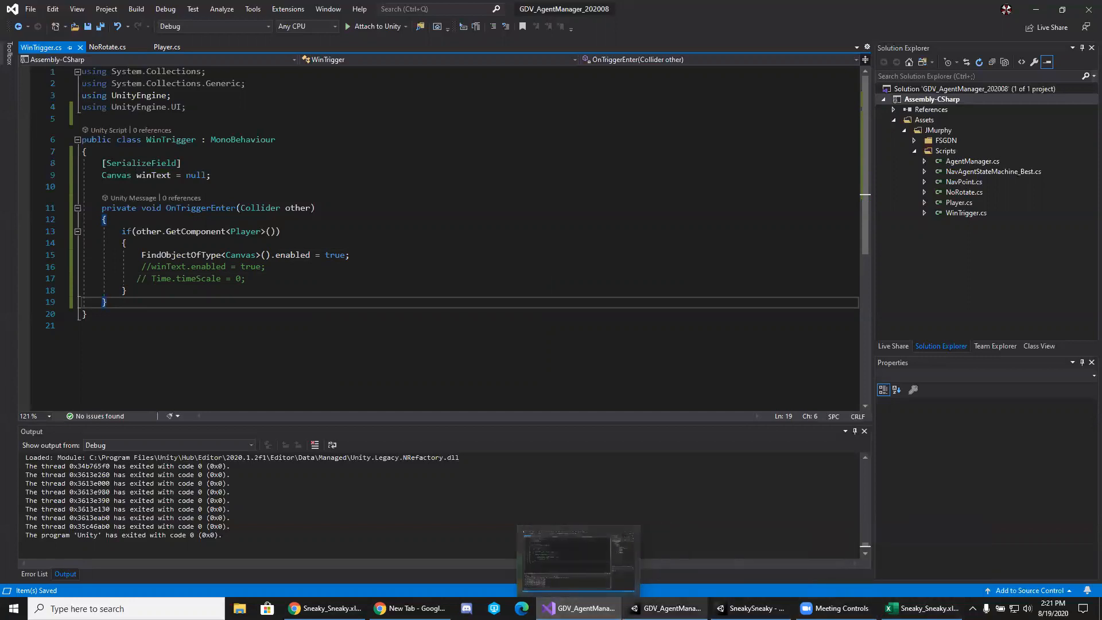
left_click(666, 609)
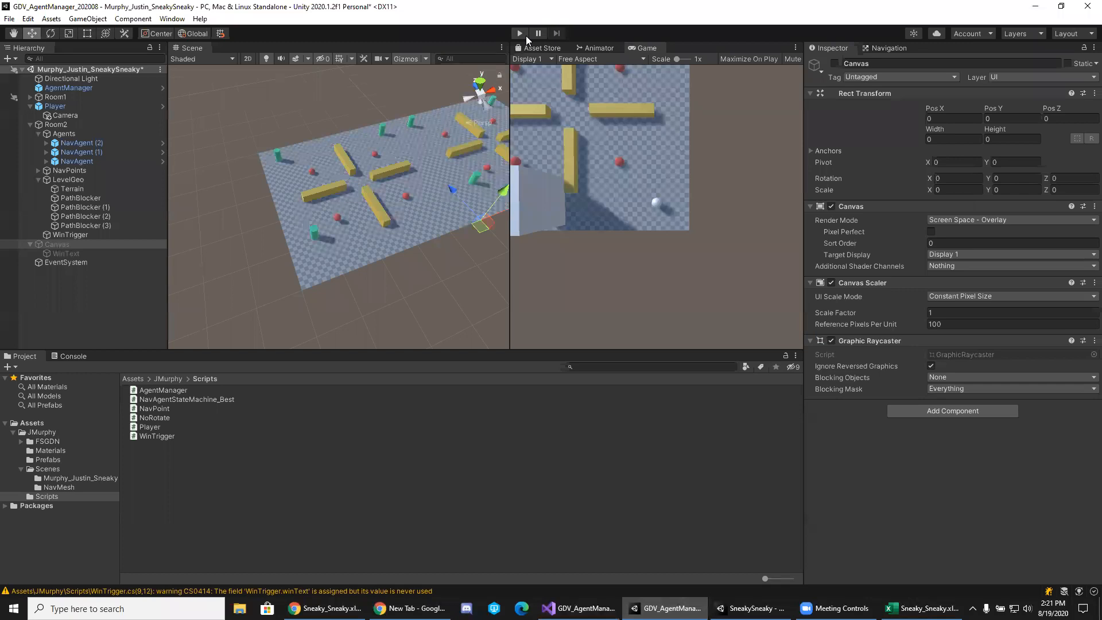
left_click(520, 33)
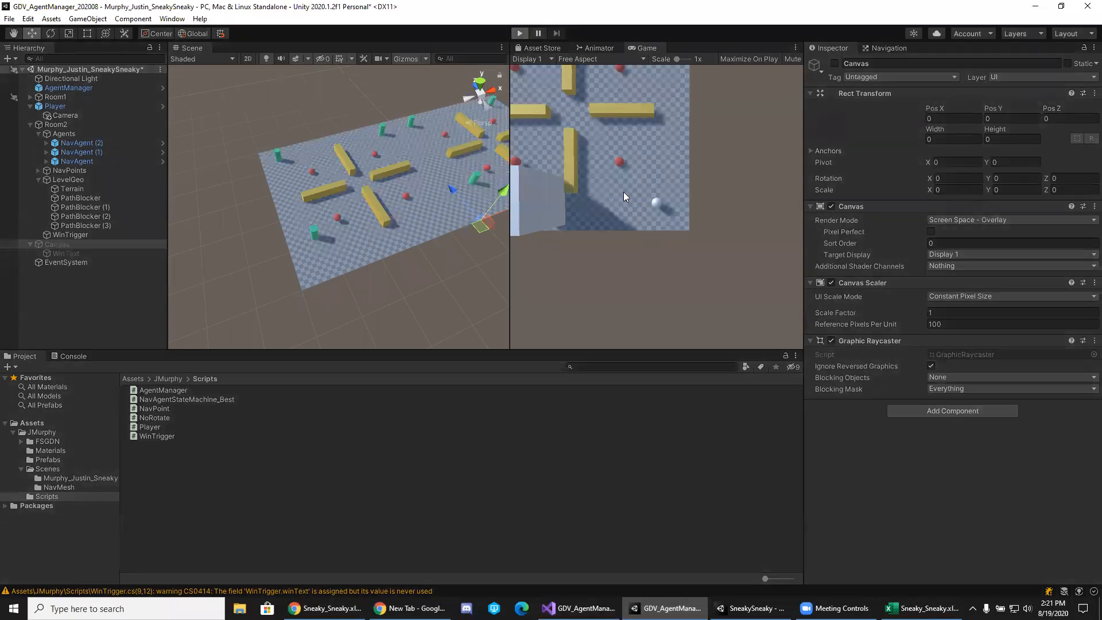
left_click(605, 204)
left_click(592, 208)
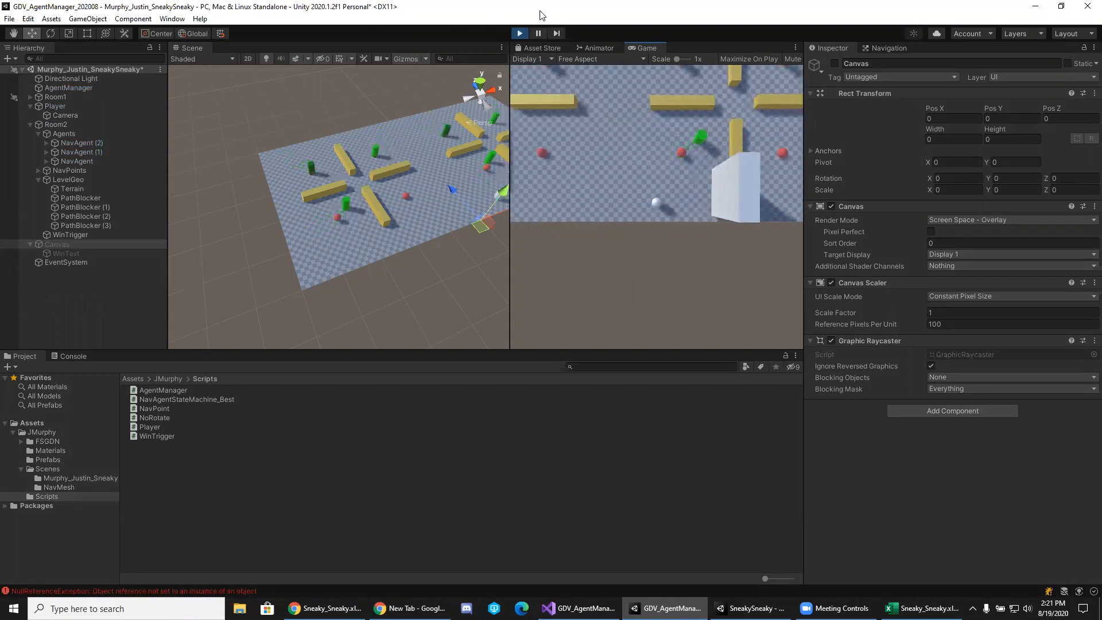
left_click(520, 33)
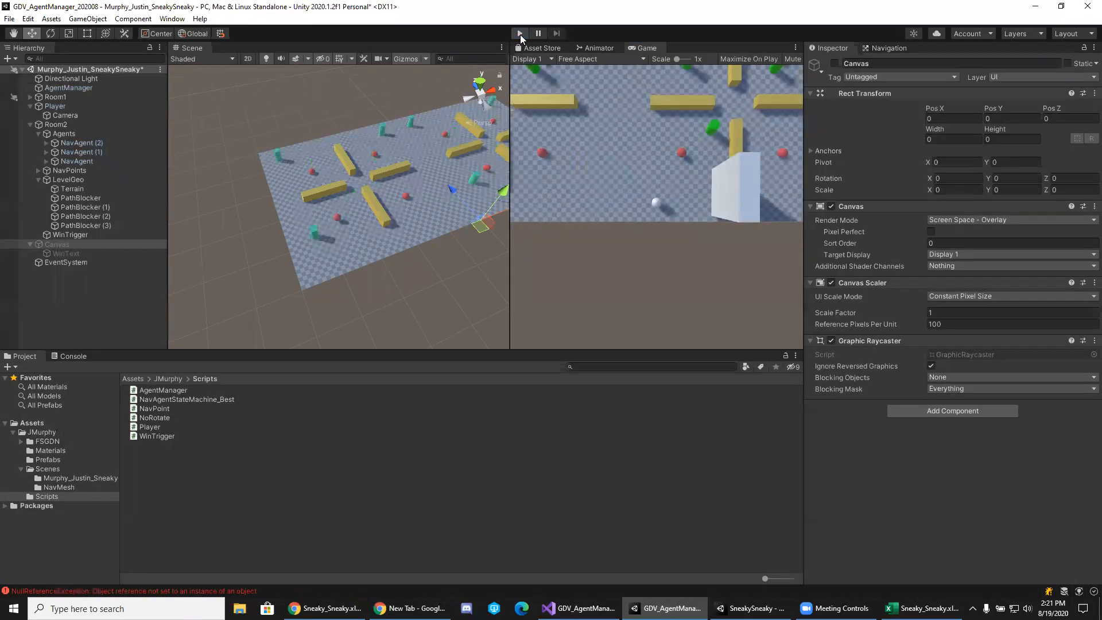
Open the WinTrigger script at the line of the reported error and replace Canvas with Text in the FindObjectOfType call.
double_click(63, 593)
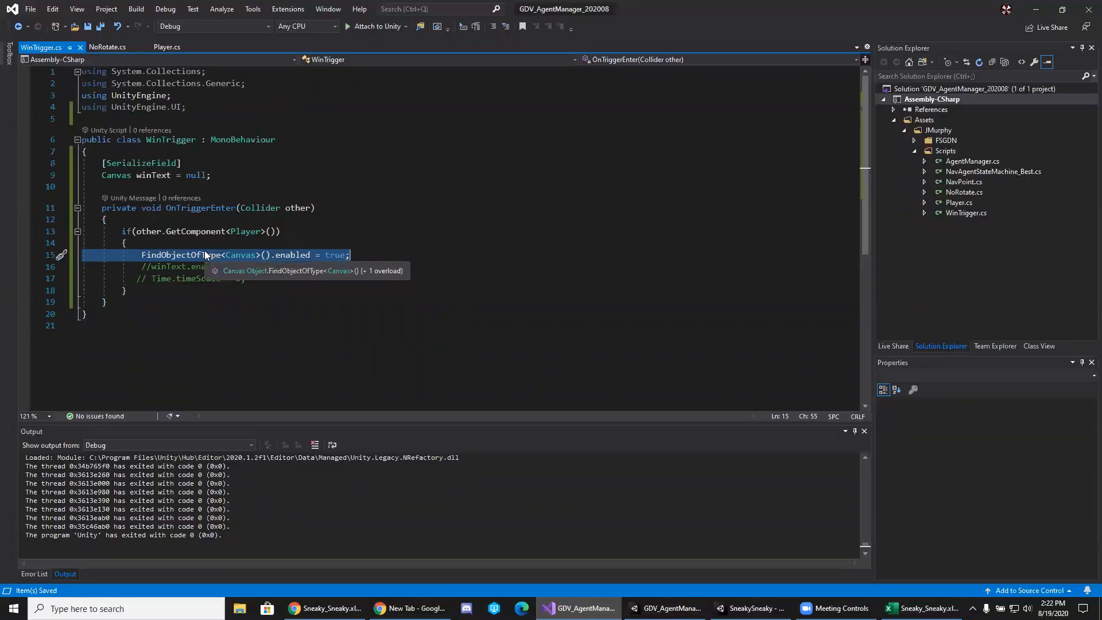
left_click(253, 256)
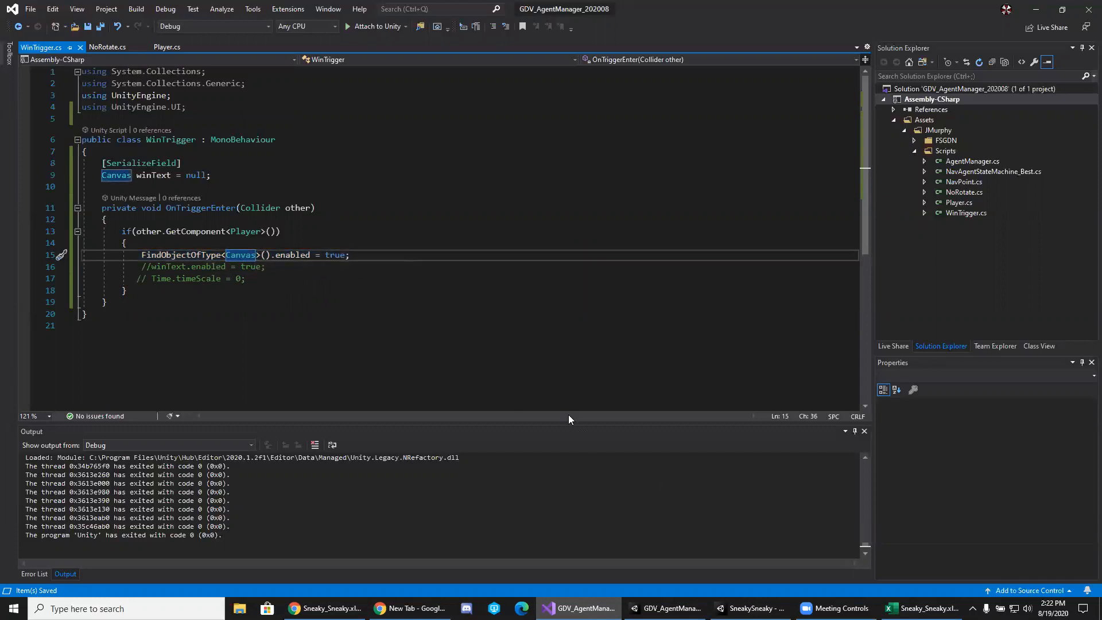
left_click_drag(256, 255, 227, 255)
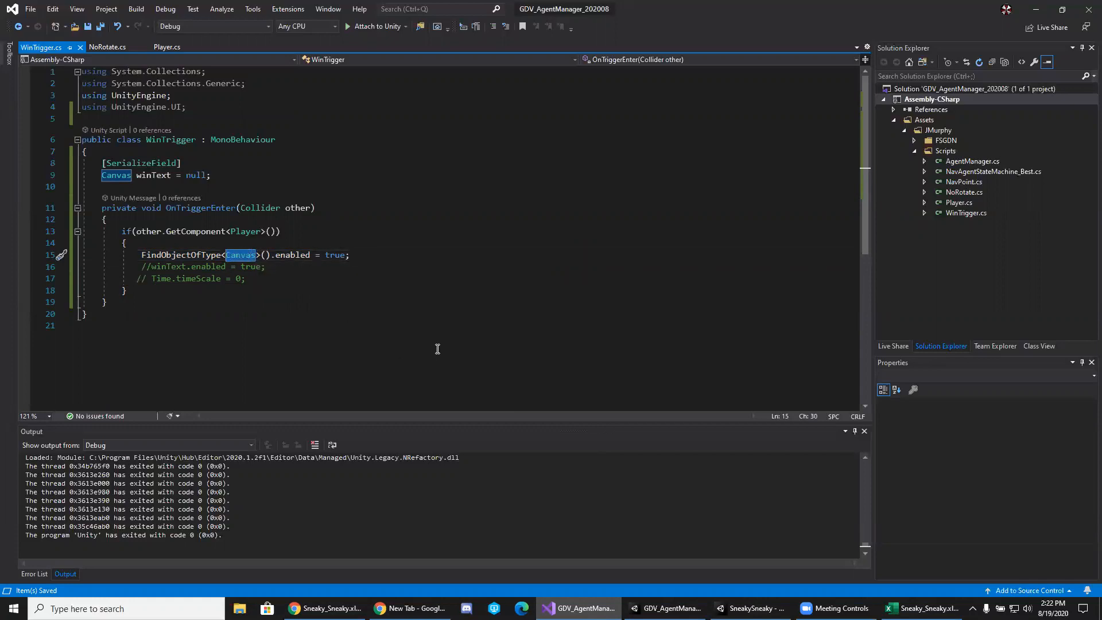
key("Delete")
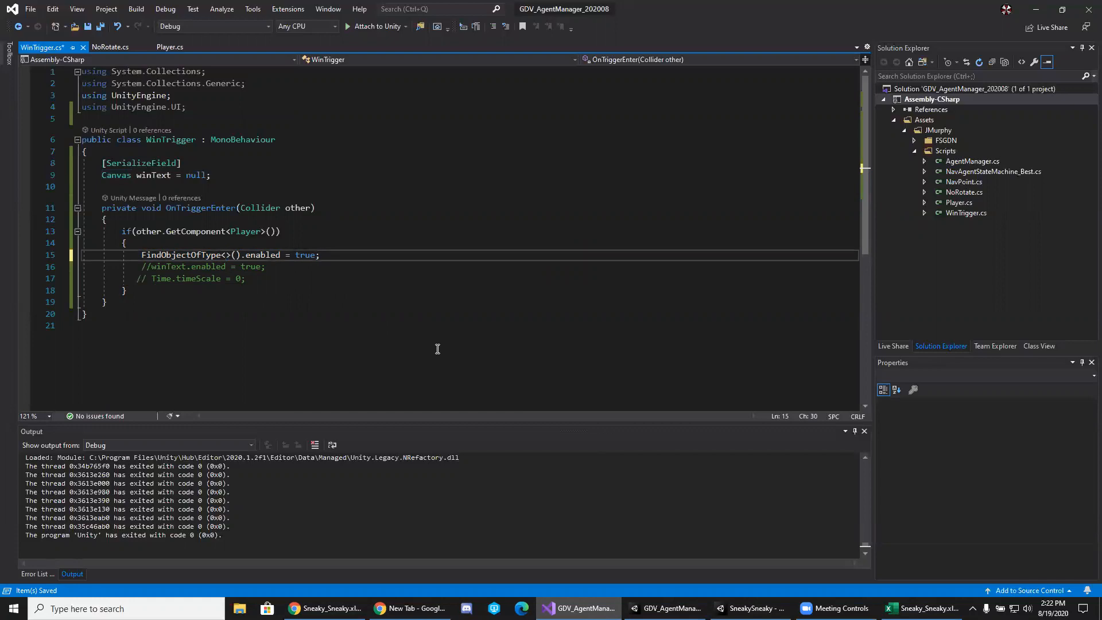
type("Text")
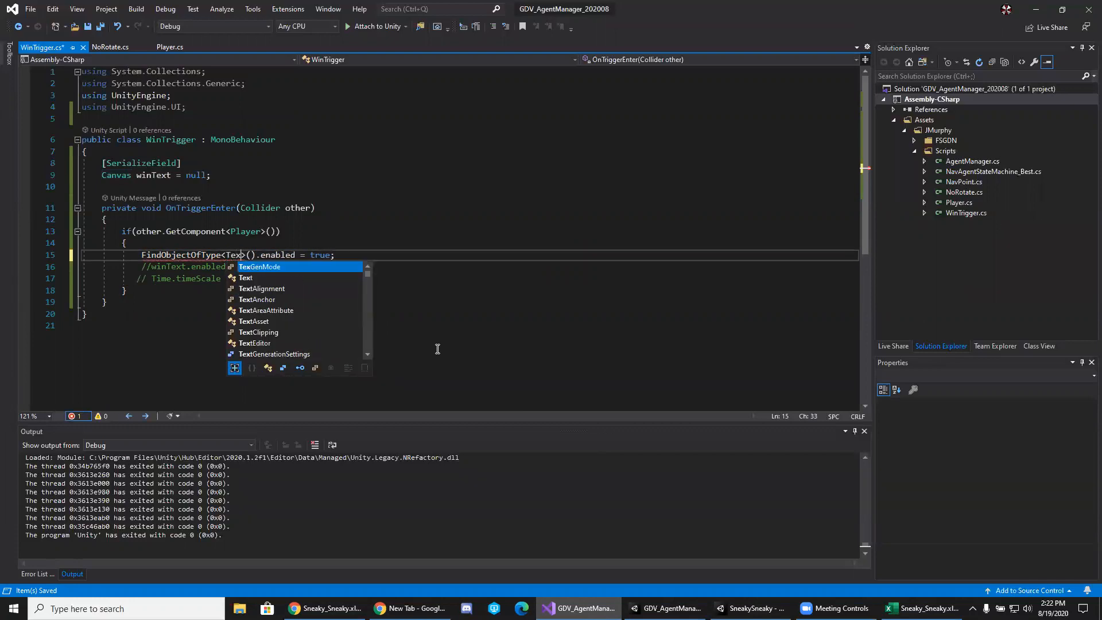
right_click(438, 349)
left_click(317, 291)
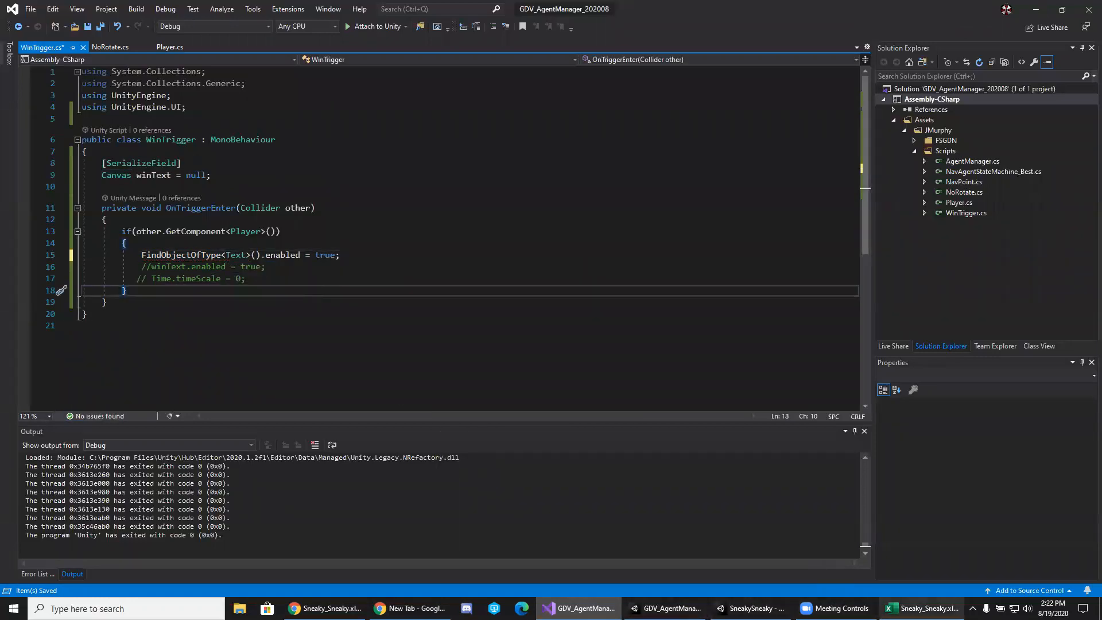
Switch back to the GDV_AgentManager Unity project and examine the Text component settings of the WinText object.
left_click(752, 608)
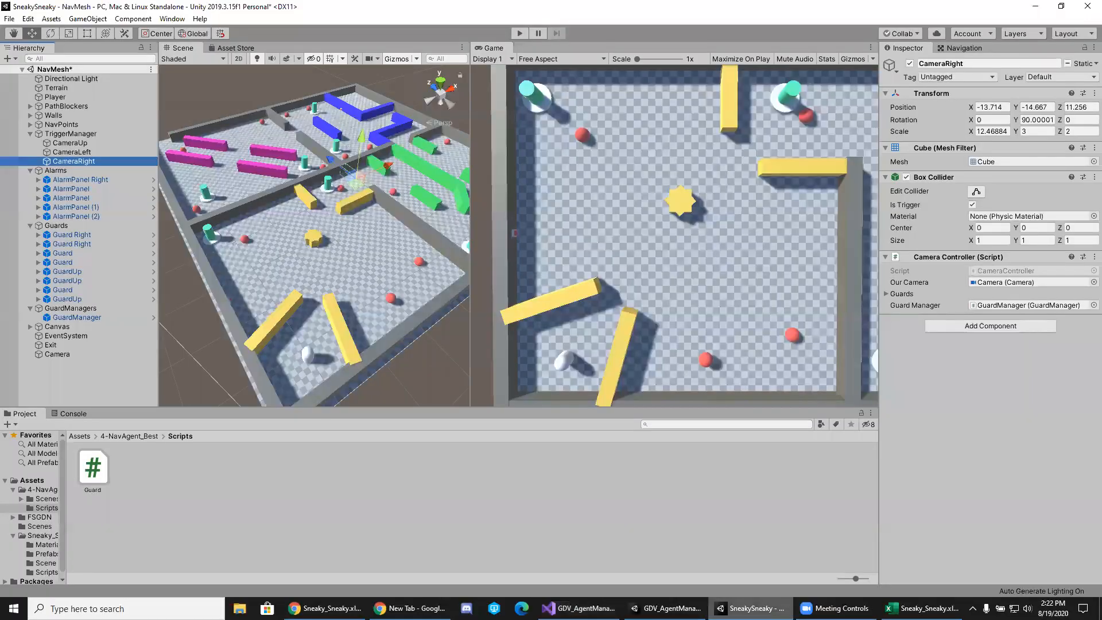
left_click(666, 608)
left_click(71, 244)
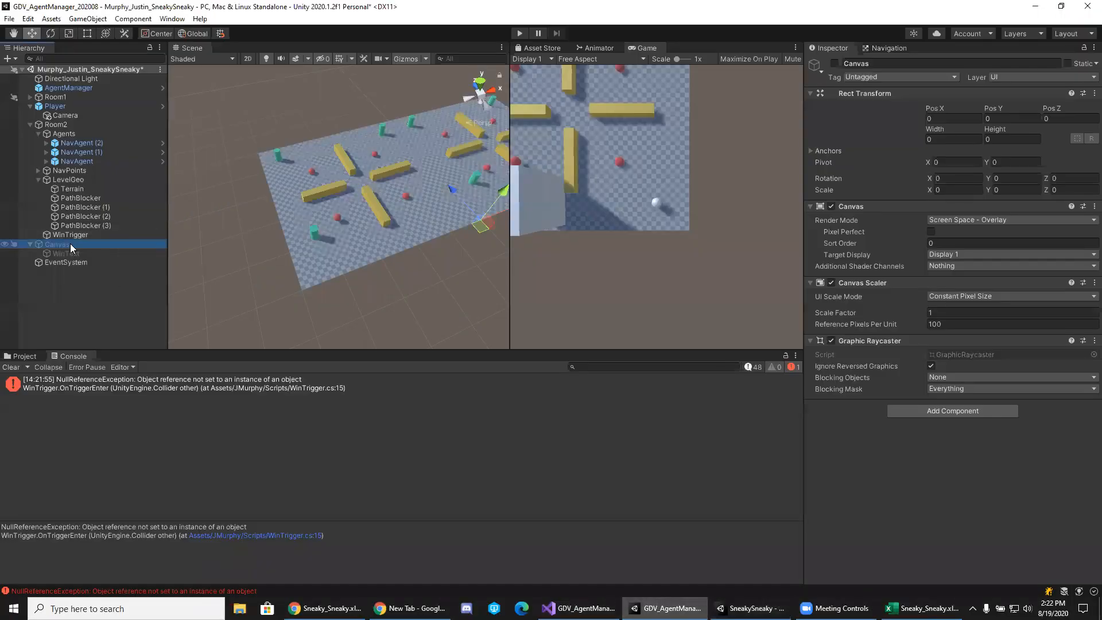
left_click(60, 254)
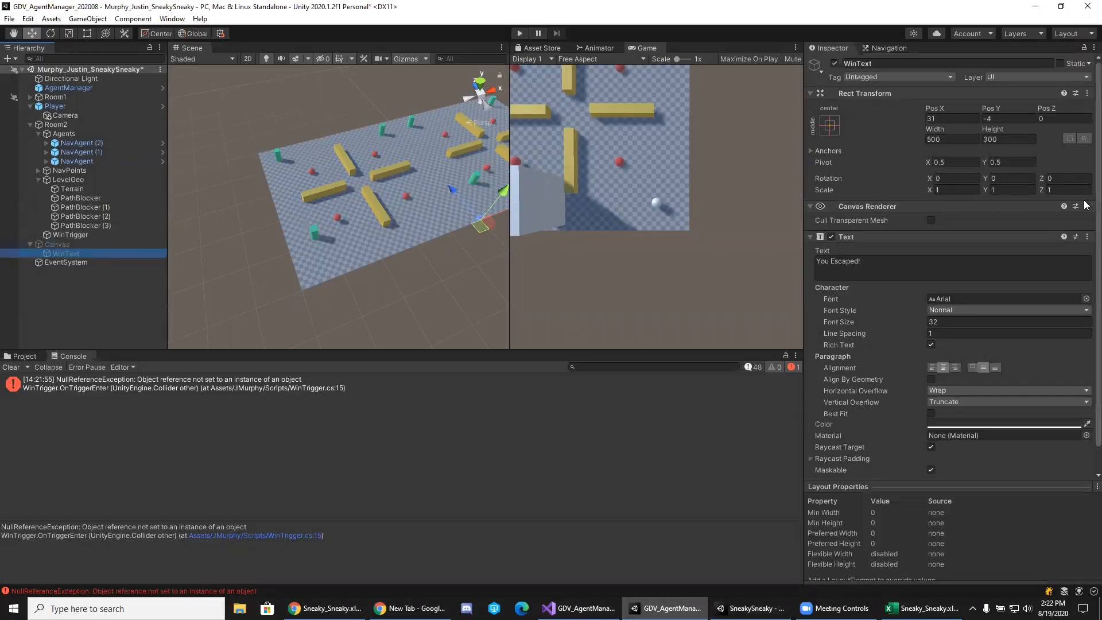
scroll(923, 291, "down", 1)
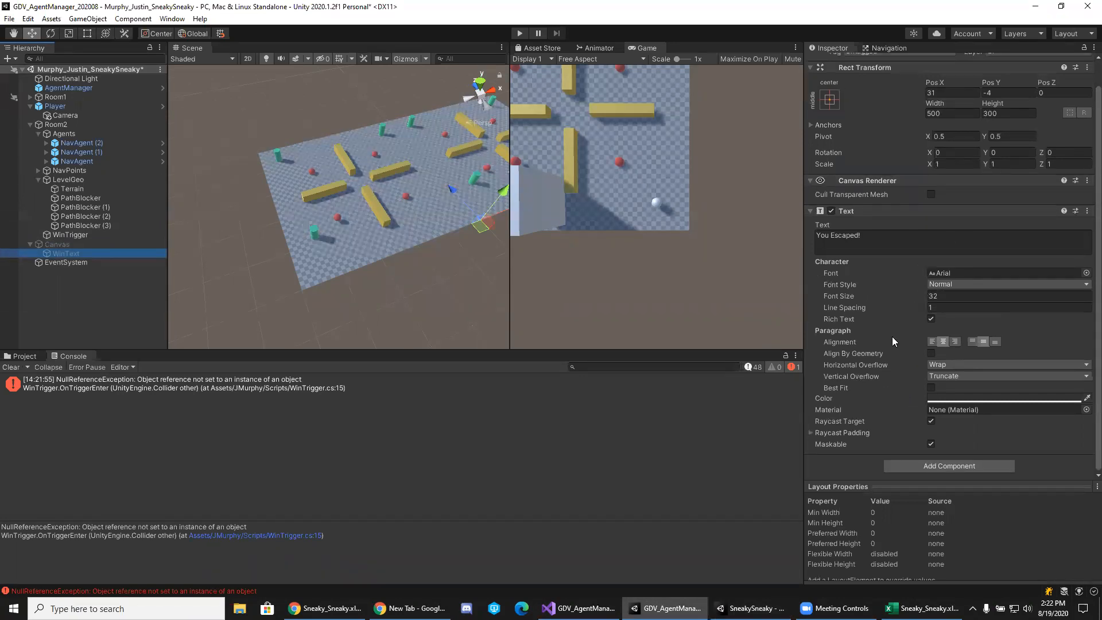
scroll(893, 336, "up", 1)
scroll(893, 341, "down", 1)
left_click(953, 284)
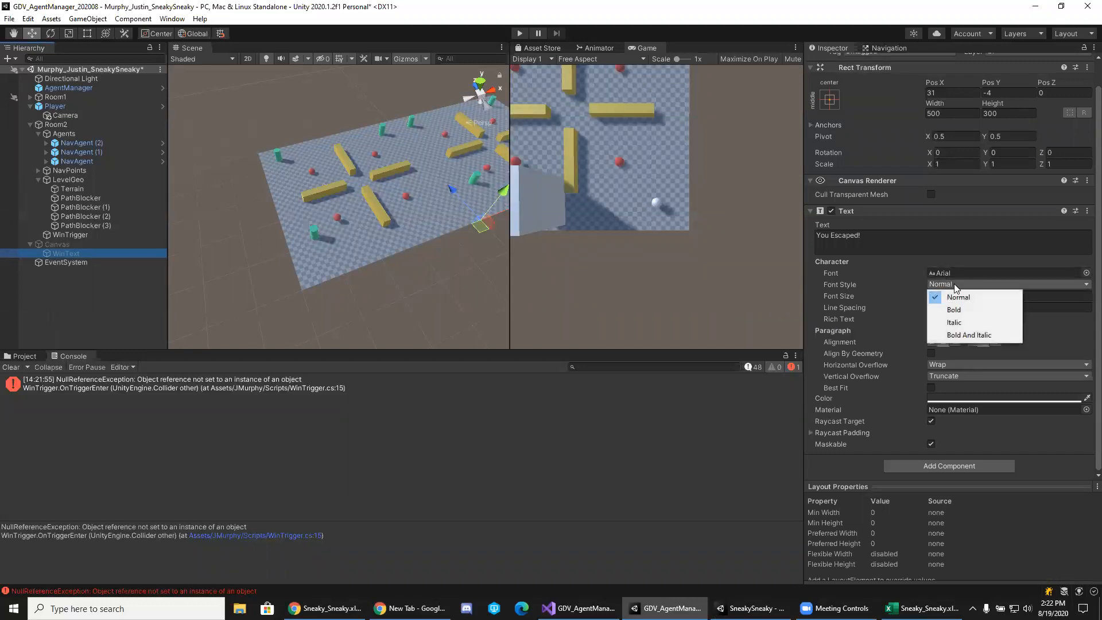
left_click(894, 285)
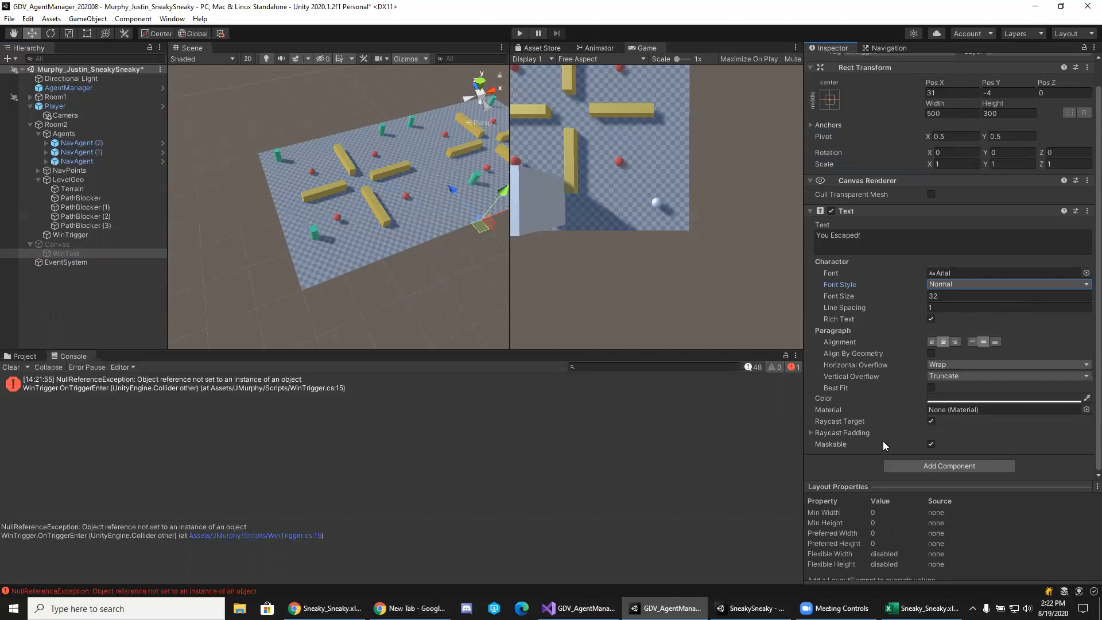
scroll(878, 403, "up", 1)
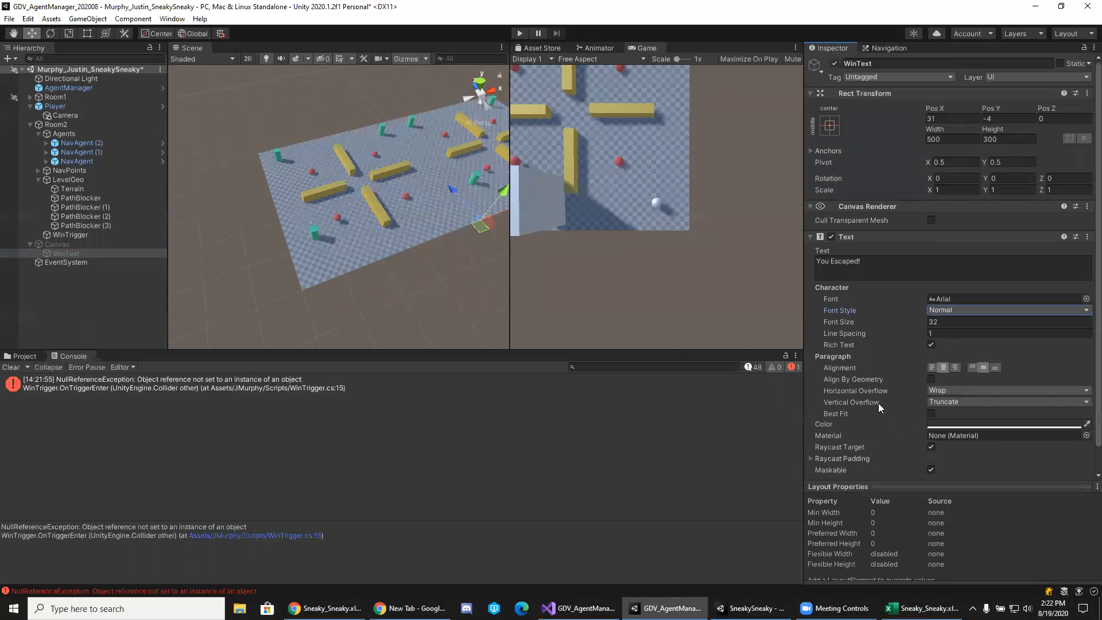
Disable the Text component on WinText and activate its parent Canvas object.
left_click(831, 236)
left_click(64, 246)
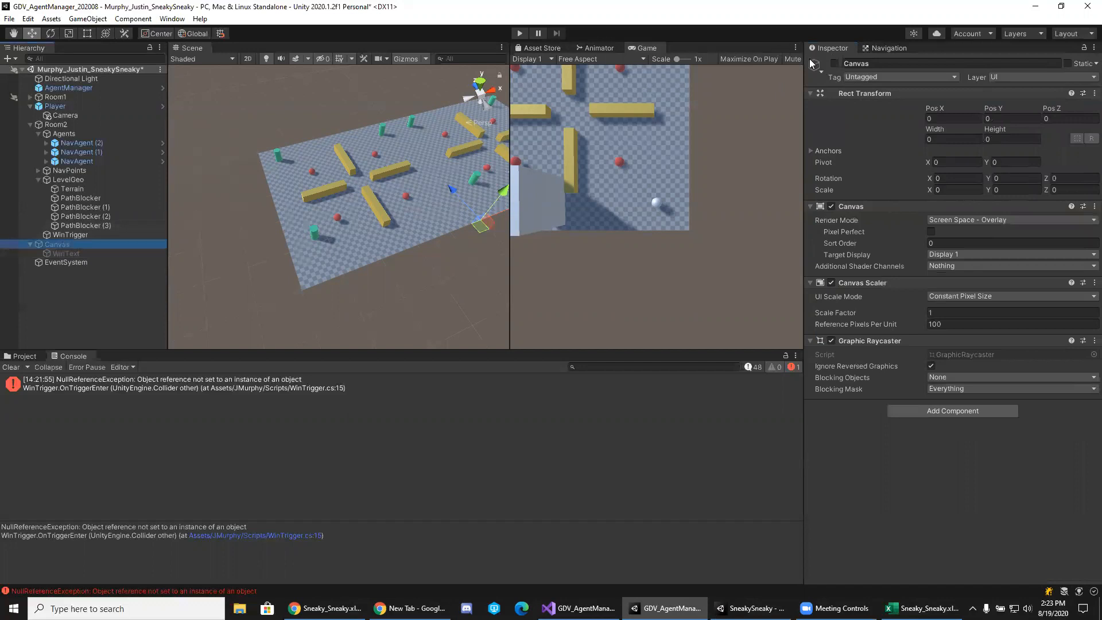
left_click(835, 64)
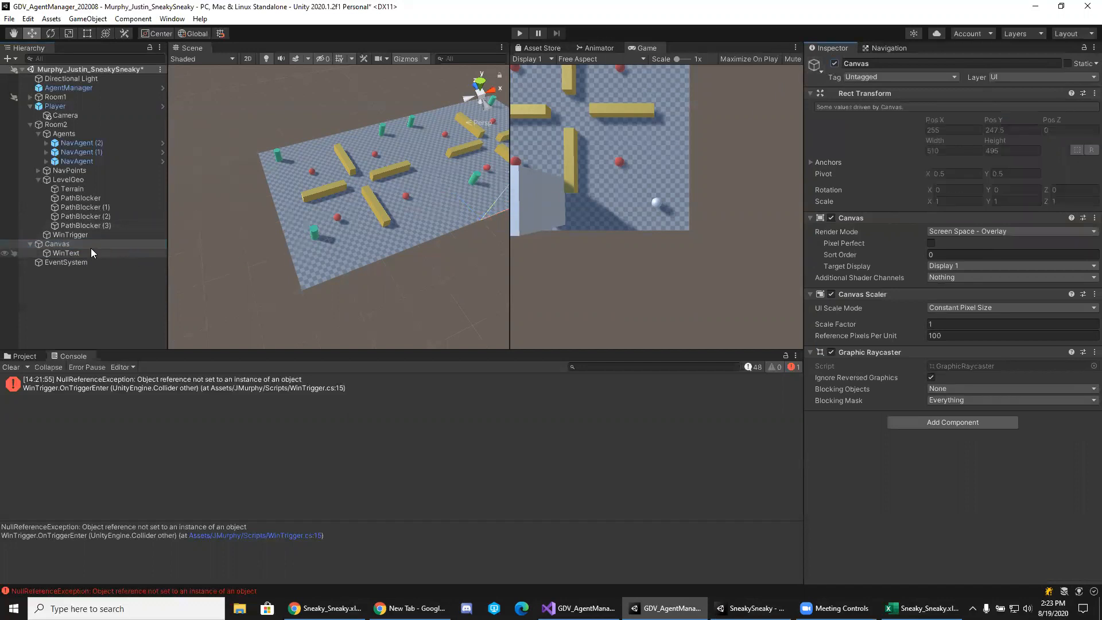
Toggle WinText's Text component and its active state to check both, leaving the component disabled and the object active.
left_click(64, 254)
left_click(833, 238)
left_click(834, 240)
left_click(834, 240)
left_click(834, 240)
left_click(833, 240)
left_click(834, 240)
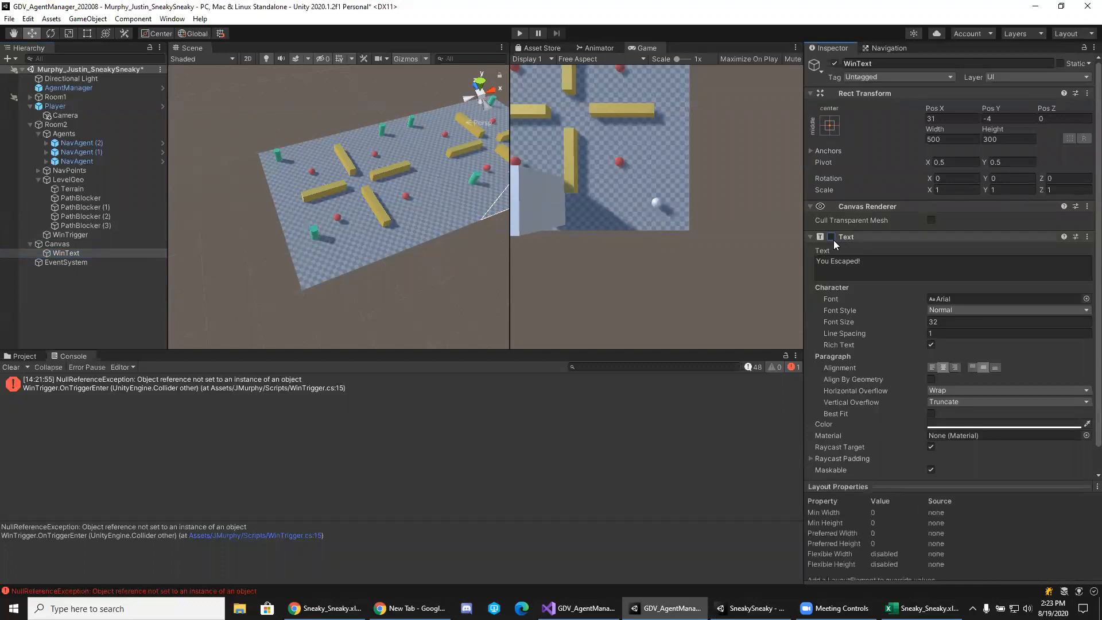
left_click(835, 63)
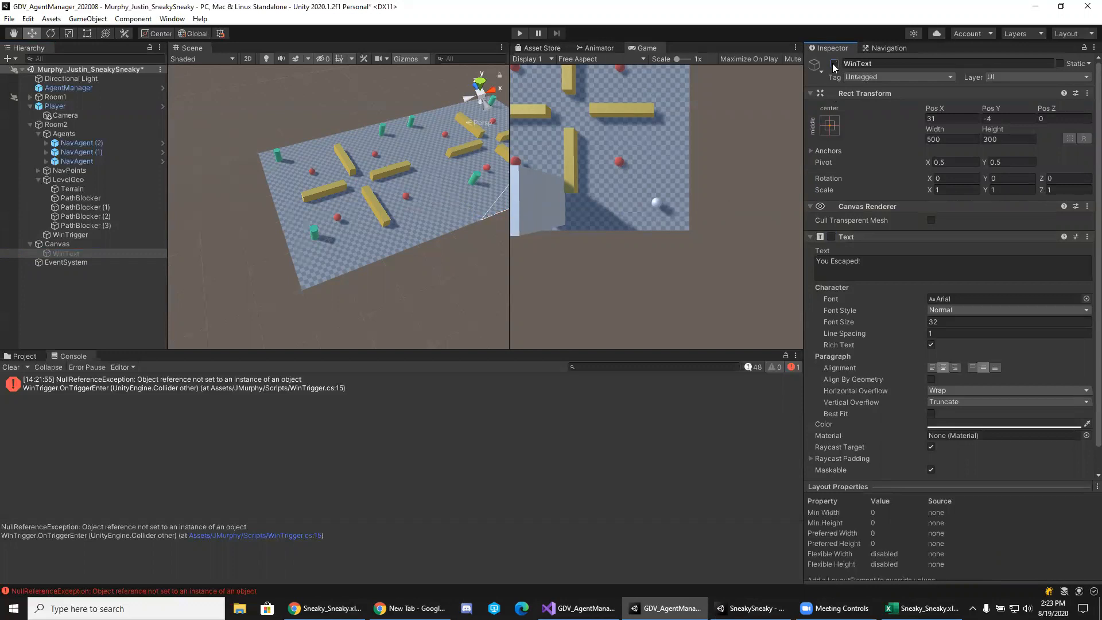
left_click(835, 64)
Switch to Visual Studio and undo the WinTrigger script edits back to the version that declares Text winText = null;.
key("alt+Tab")
key("ctrl+z")
key("ctrl+z")
key("ctrl+z")
key("ctrl+z")
key("ctrl+z")
key("ctrl+z")
key("ctrl+z")
key("ctrl+z")
key("ctrl+z")
key("ctrl+z")
key("ctrl+z")
key("ctrl+z")
key("ctrl+z")
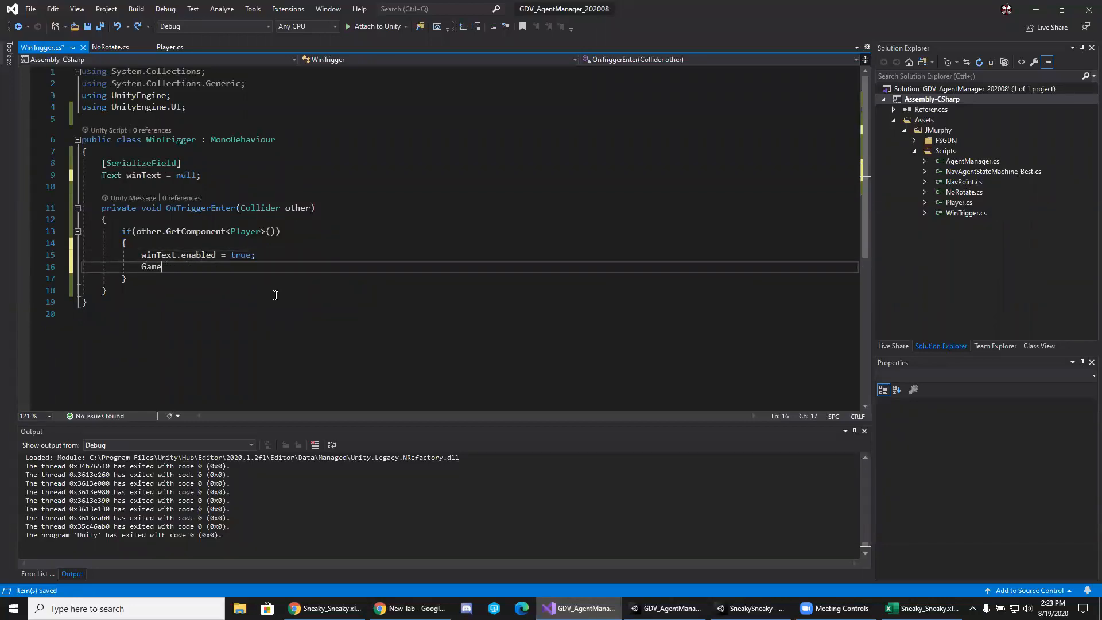
Replace the unfinished Game text below the winText.enabled line with Time.timeScale = 0;.
key("BackSpace")
key("BackSpace")
type("Time.timeScale = 0;")
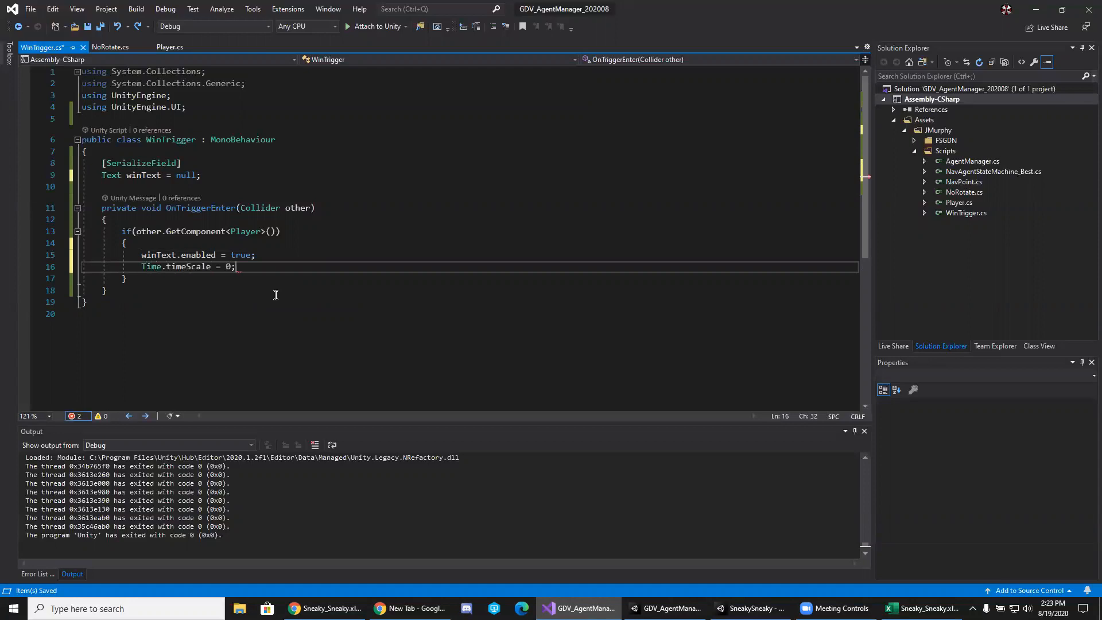
left_click(263, 286)
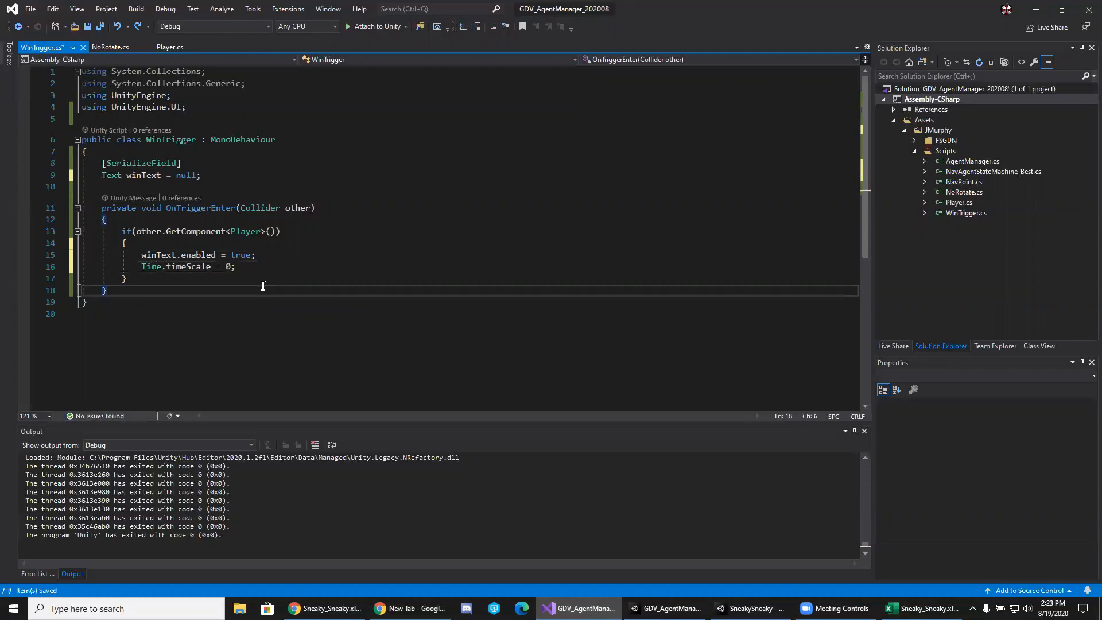
Save all changes in the WinTrigger script and switch to the Unity editor.
left_click_drag(82, 152, 304, 309)
left_click(303, 309)
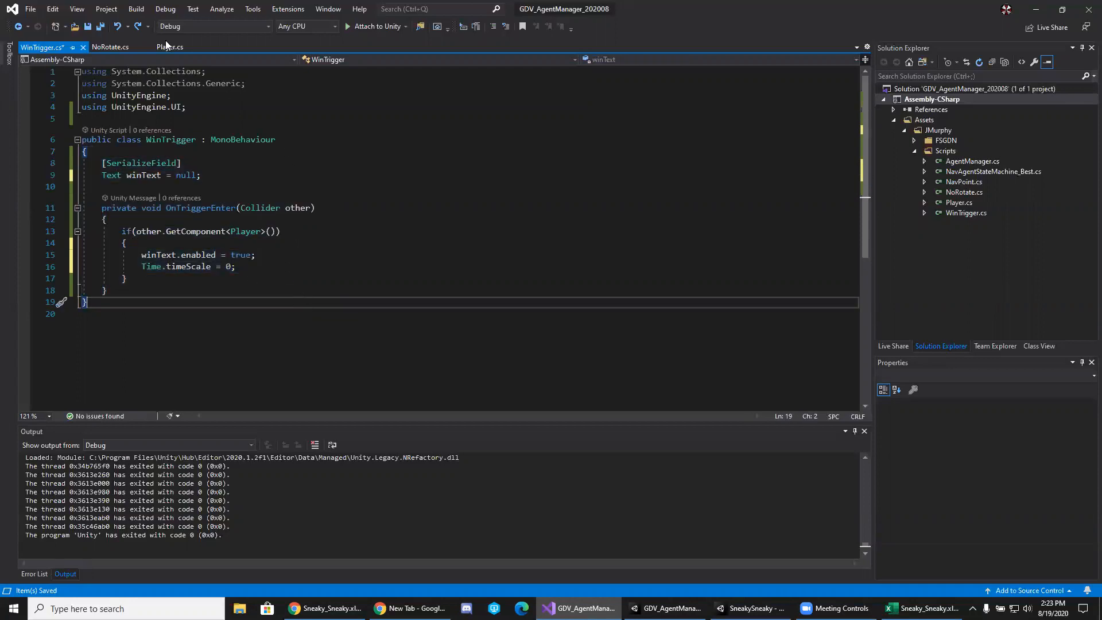
left_click(102, 27)
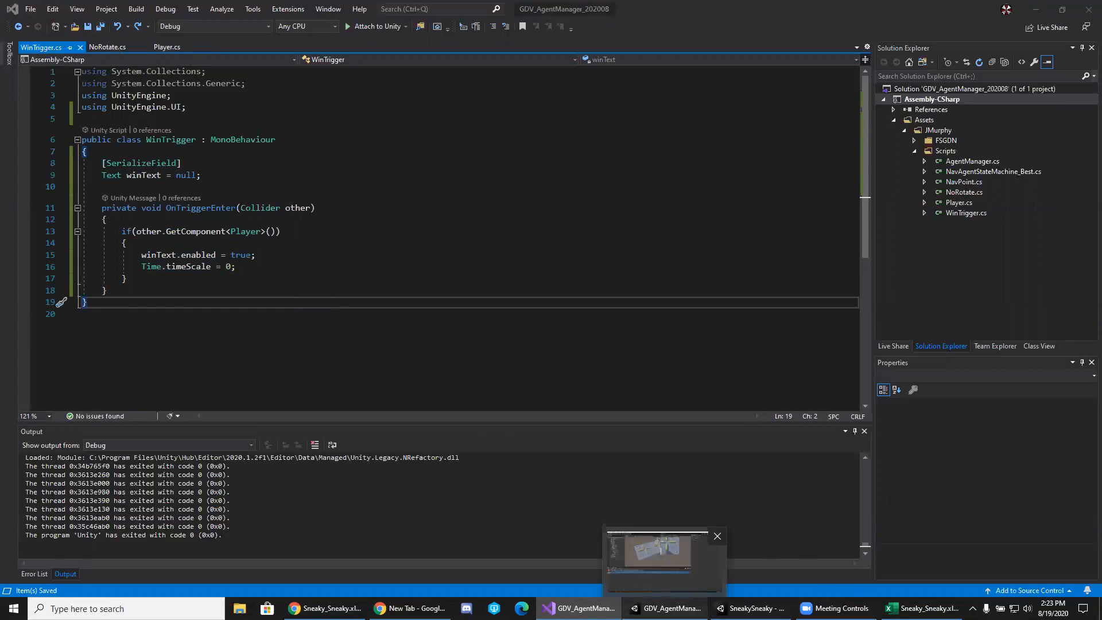
left_click(666, 608)
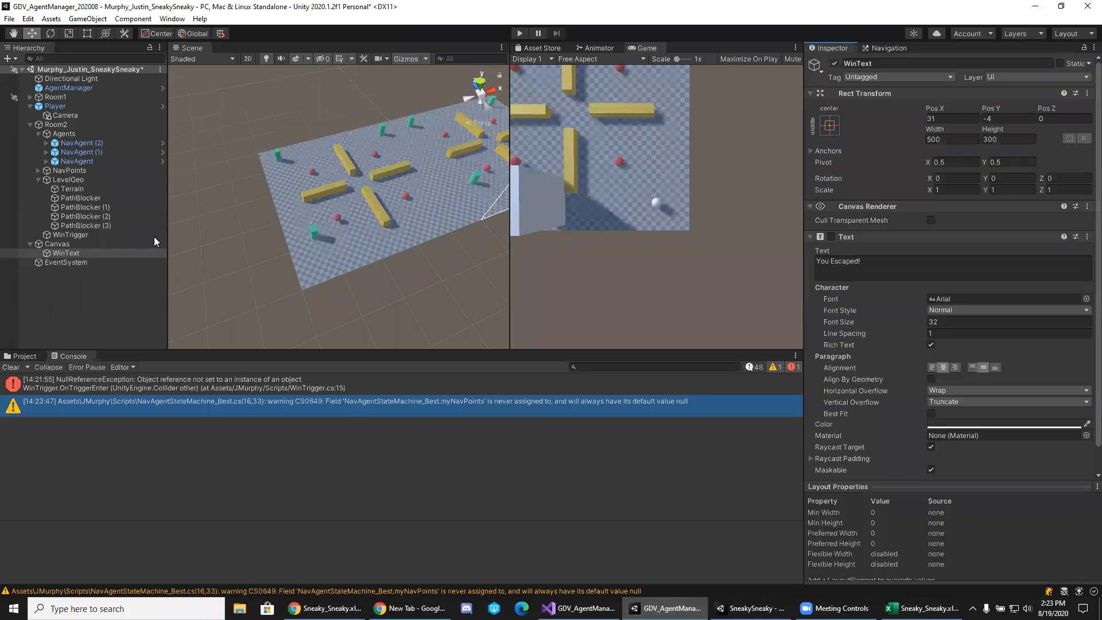
Assign the WinText object's Text component to the Win Text field of the WinTrigger object's script.
left_click(76, 246)
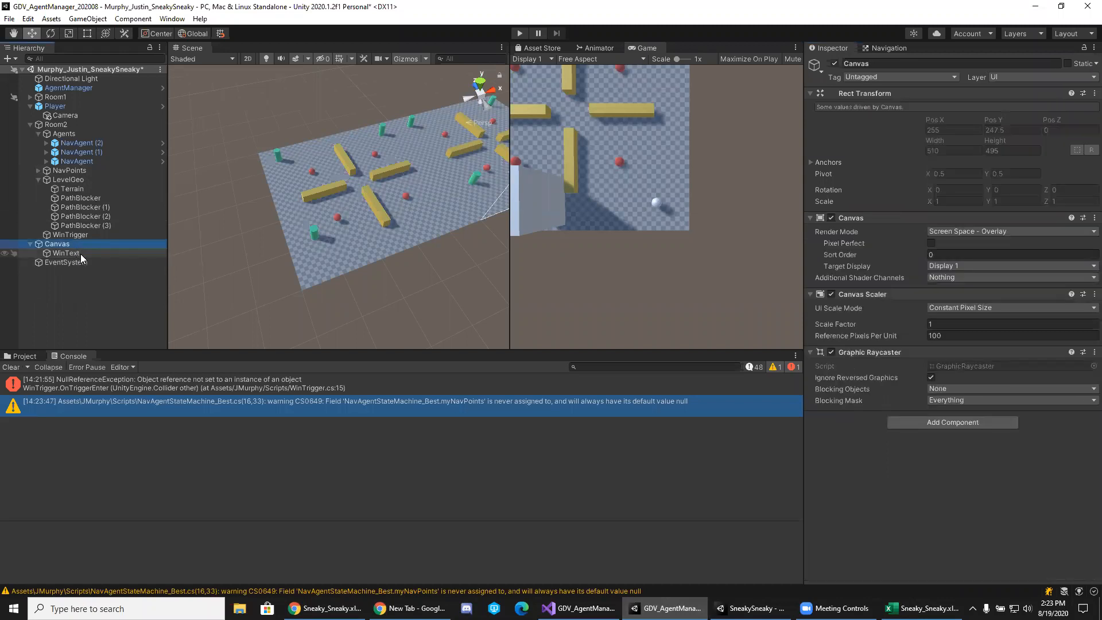
left_click(80, 254)
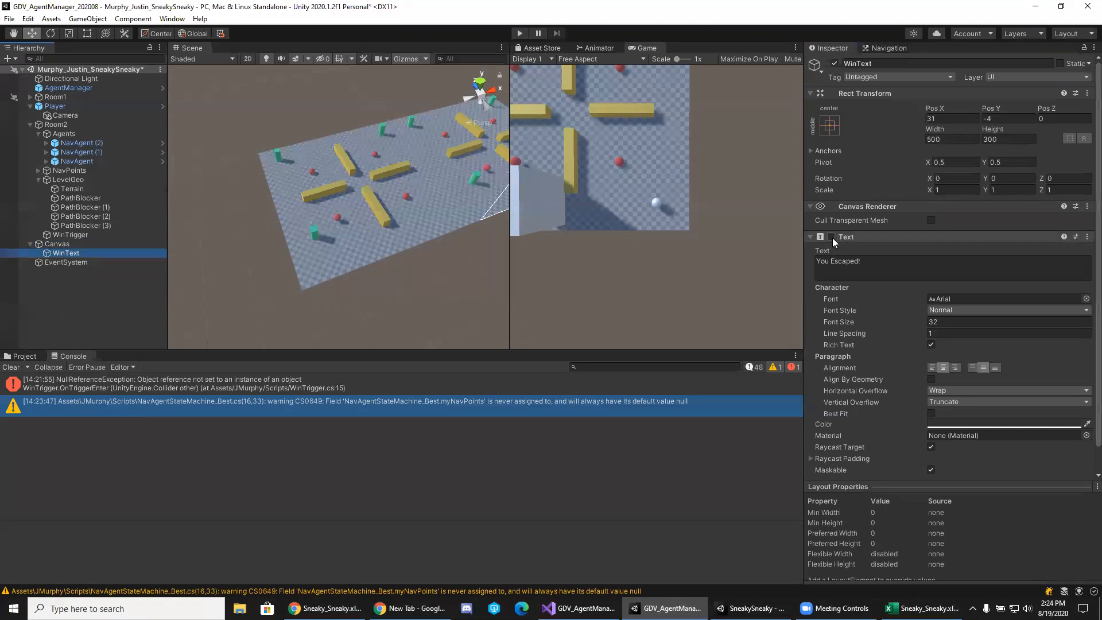
left_click(72, 235)
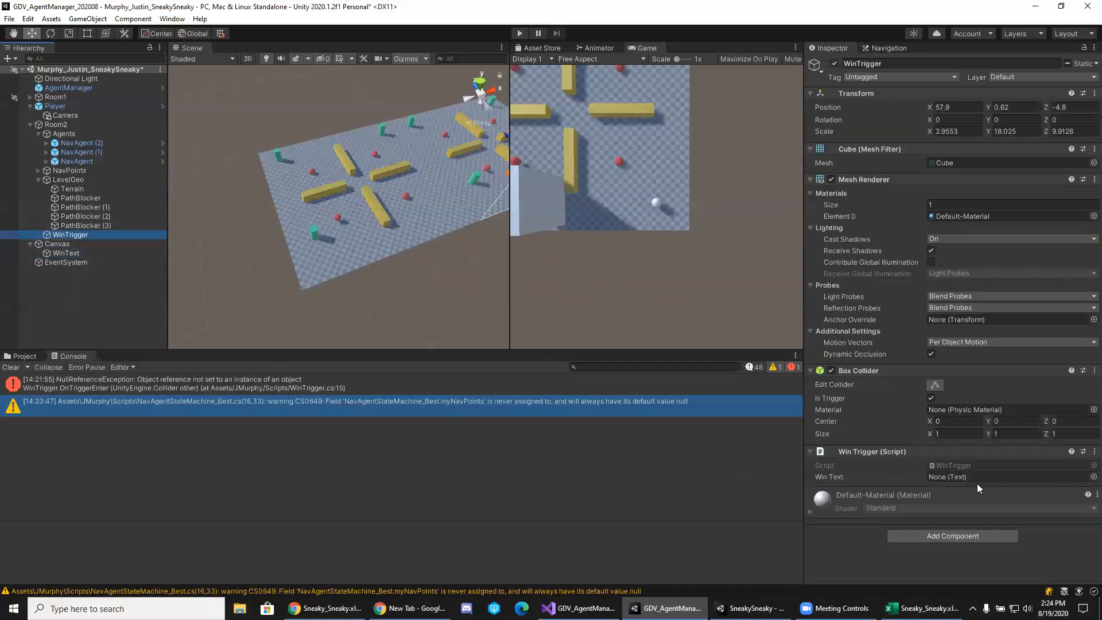
left_click(1093, 477)
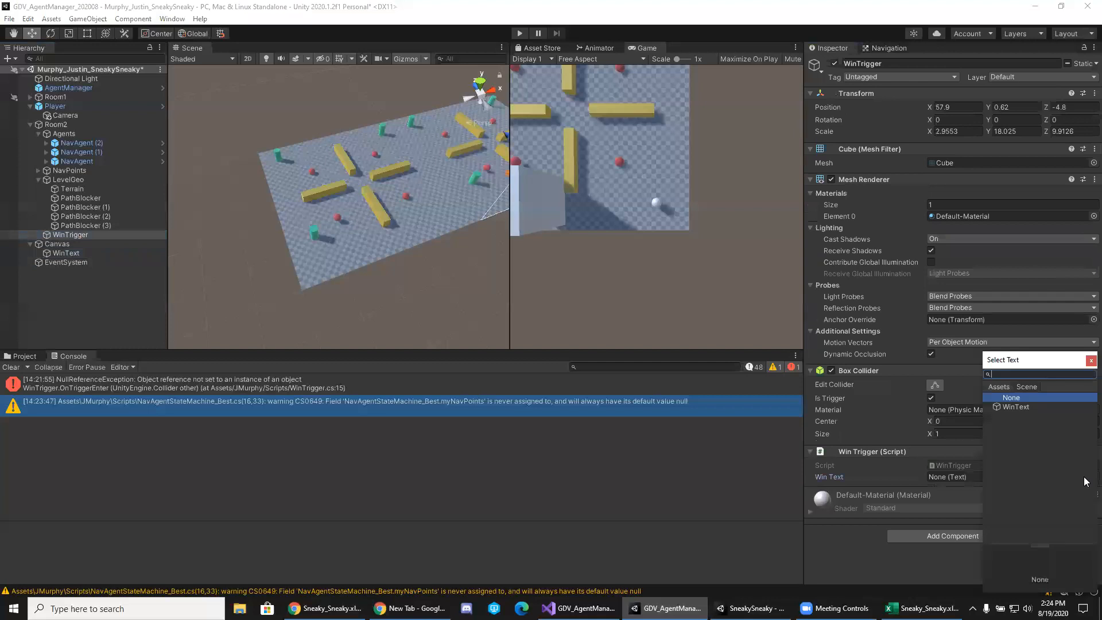
left_click(1016, 407)
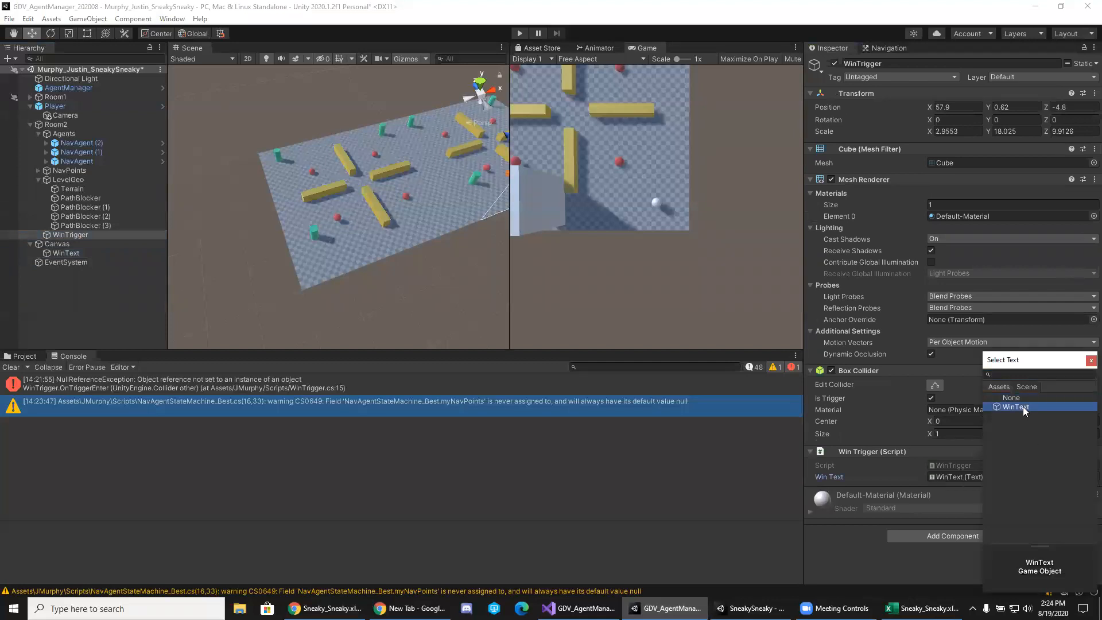
double_click(1024, 408)
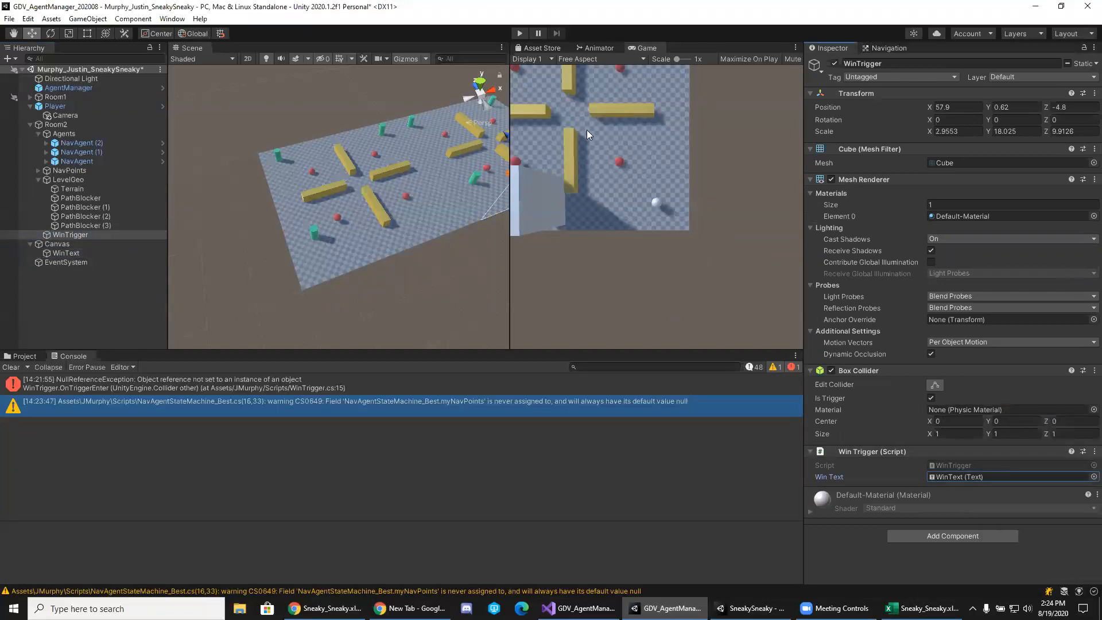
Run the scene in Play mode and send the player into the WinTrigger block to test the win condition.
left_click(519, 33)
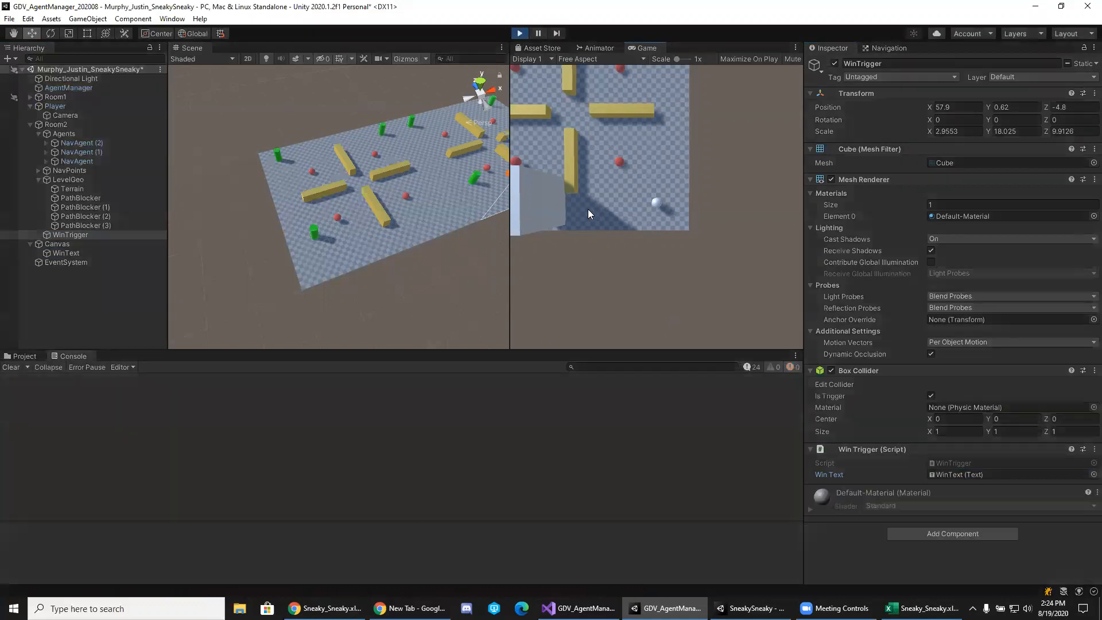
left_click(588, 209)
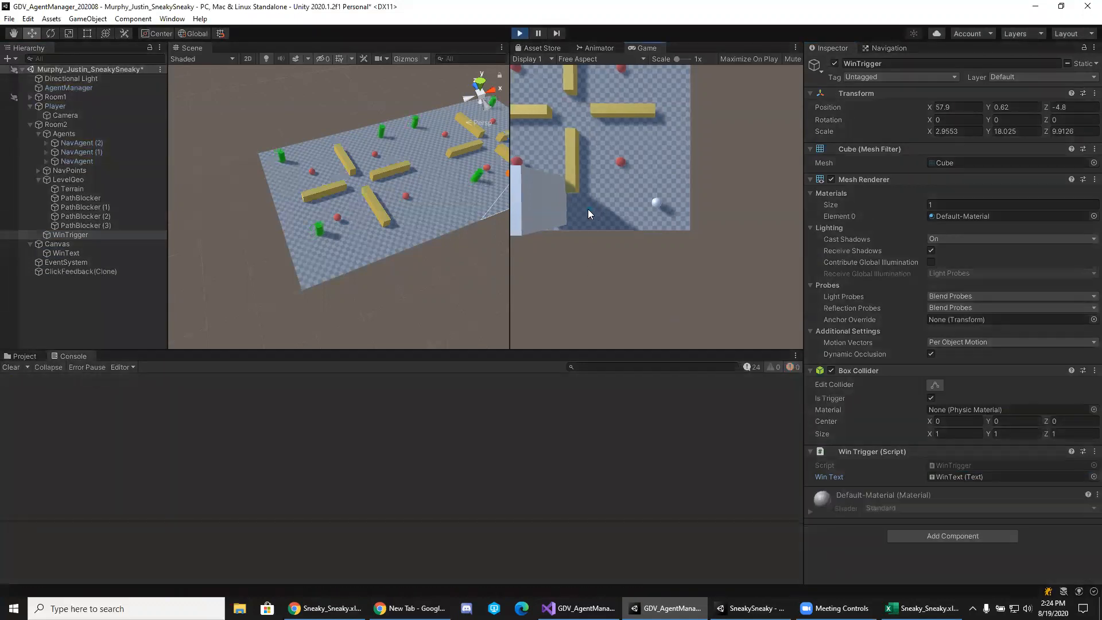
left_click(581, 207)
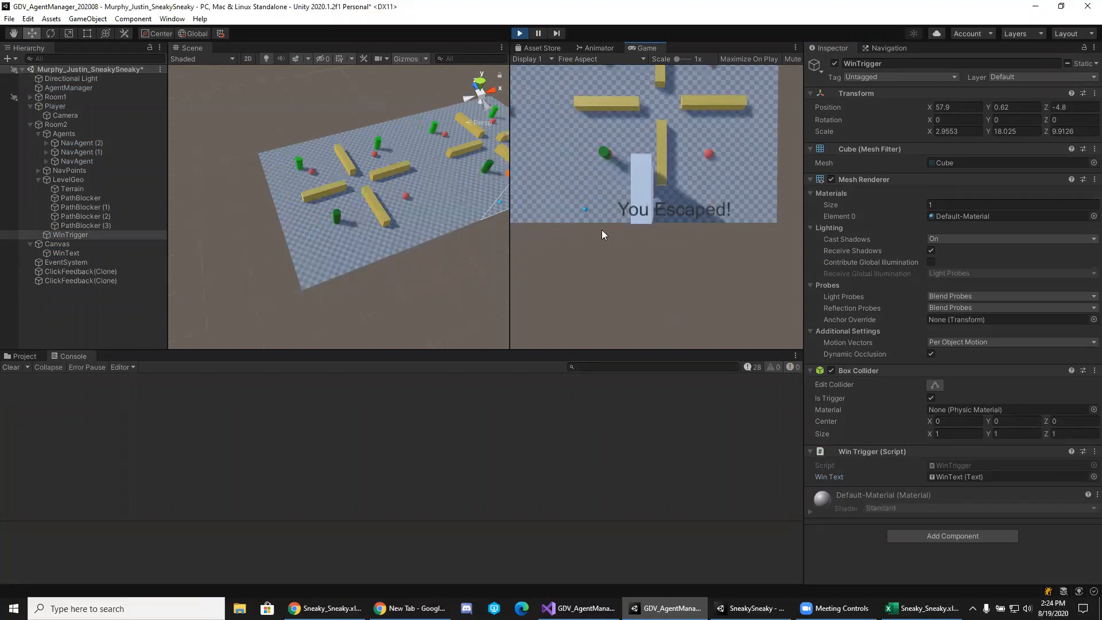
Toggle WinText's Text component and active state during play to compare their effects, leaving both on, and stop Play mode.
left_click(66, 253)
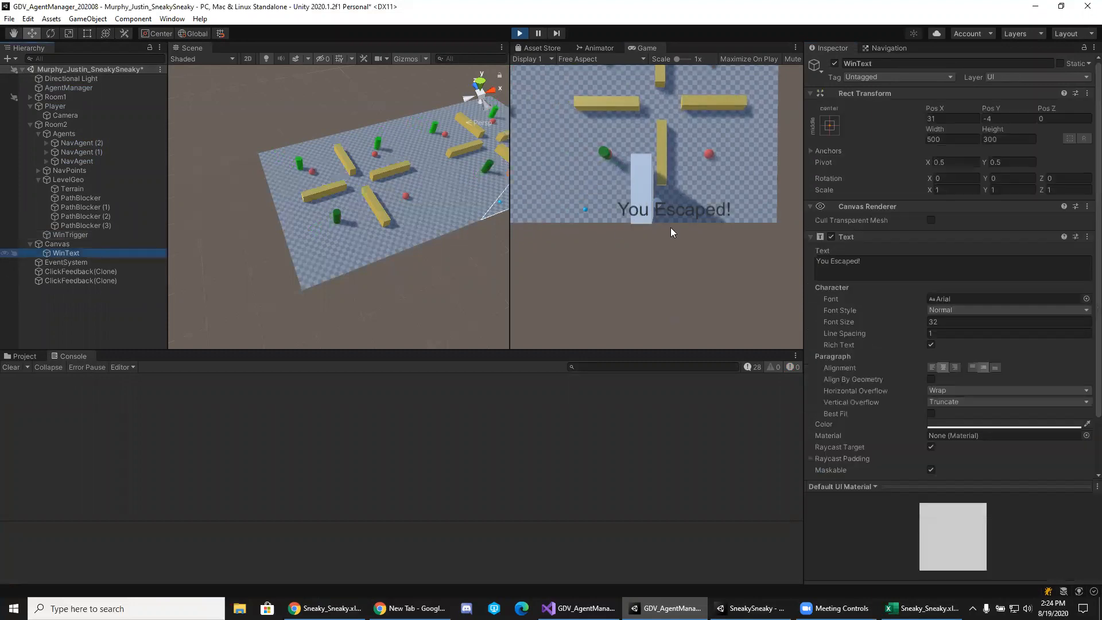
left_click(831, 236)
left_click(832, 237)
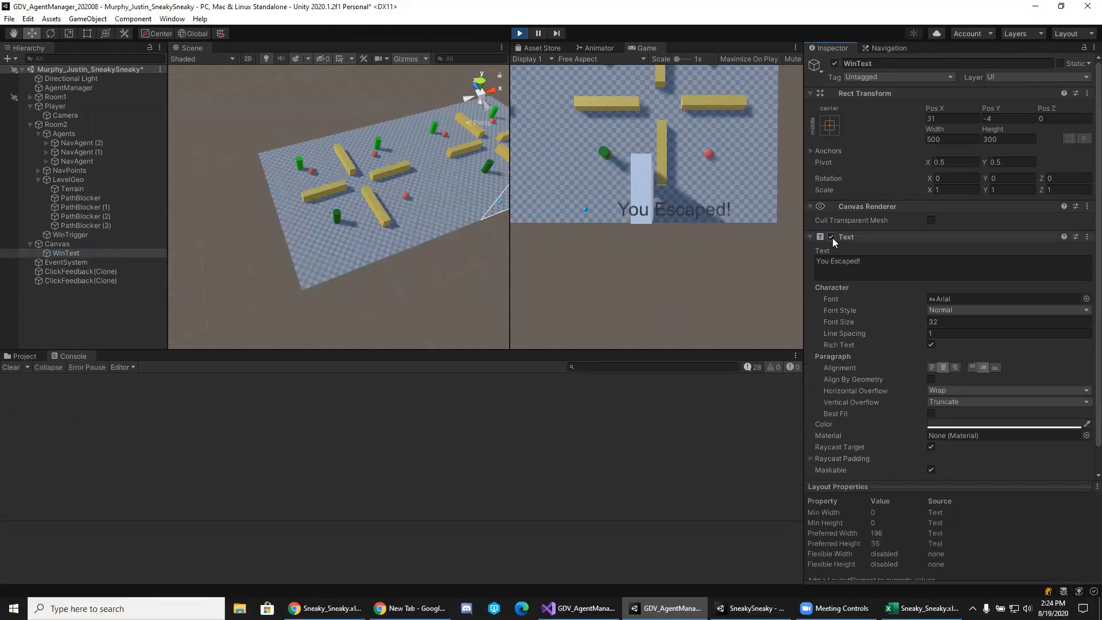
left_click(831, 237)
left_click(834, 63)
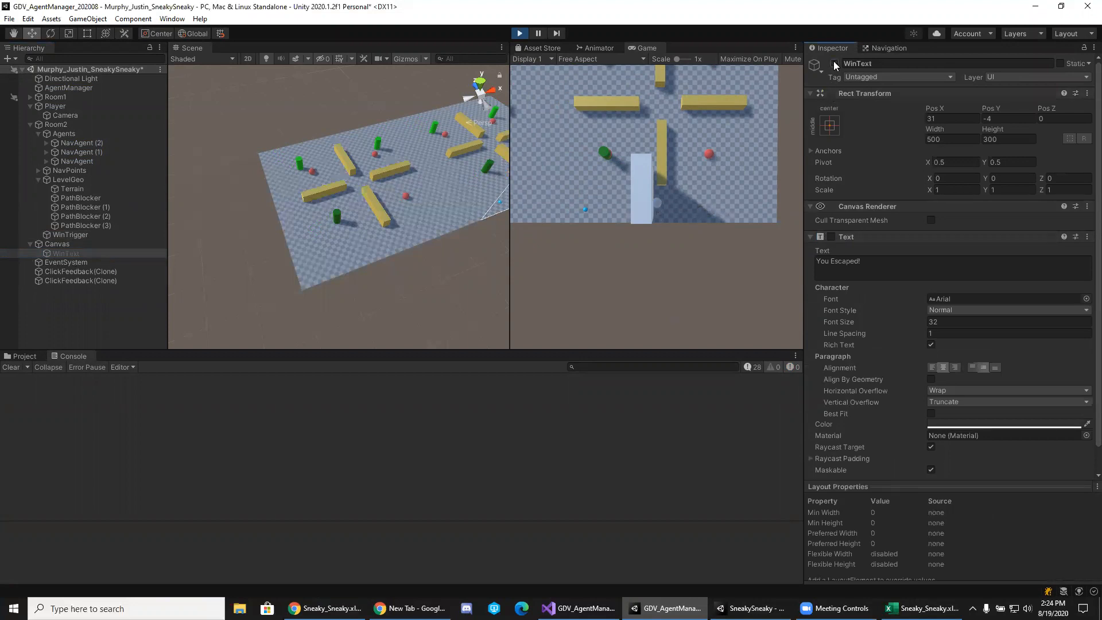
left_click(834, 63)
left_click(832, 236)
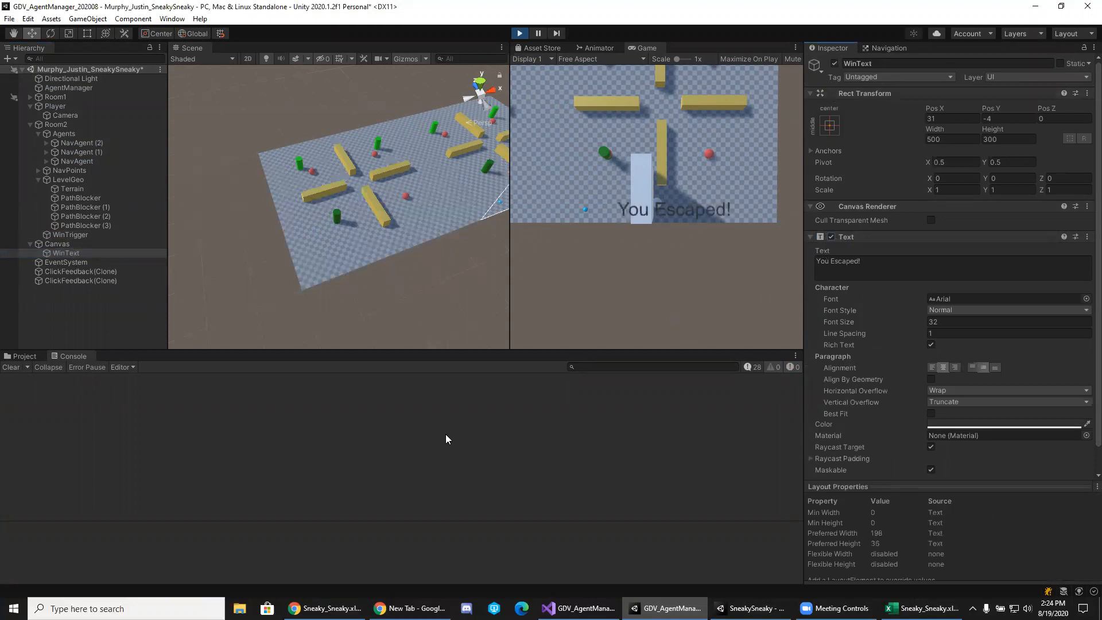
left_click(519, 33)
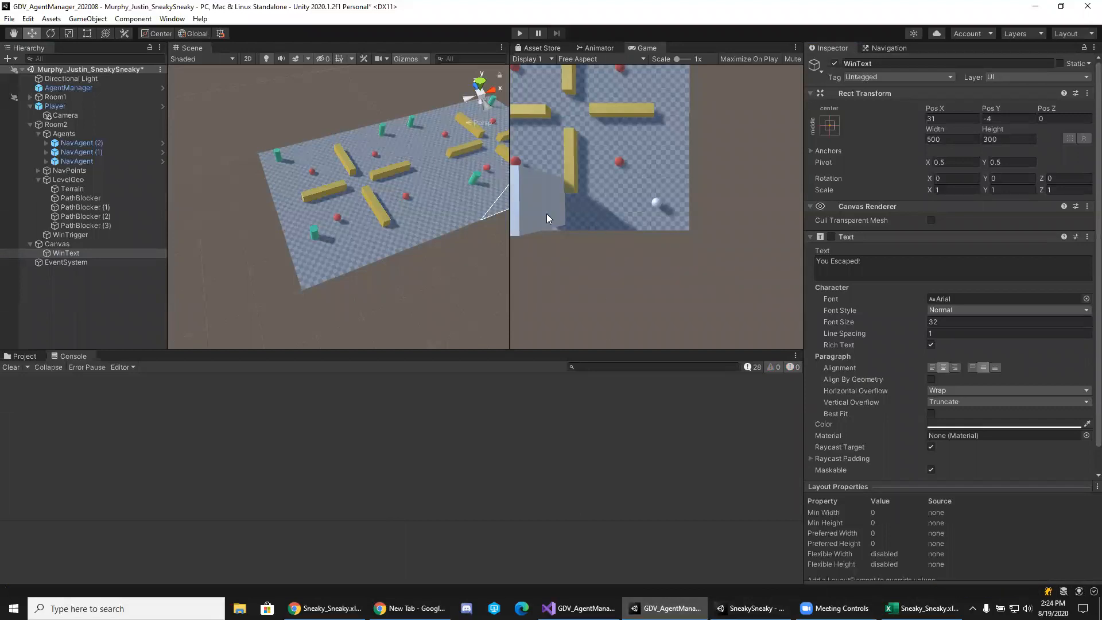
Play the scene again, move the player into the win trigger to recheck the escape message, and stop Play mode.
right_click_drag(418, 231, 492, 202)
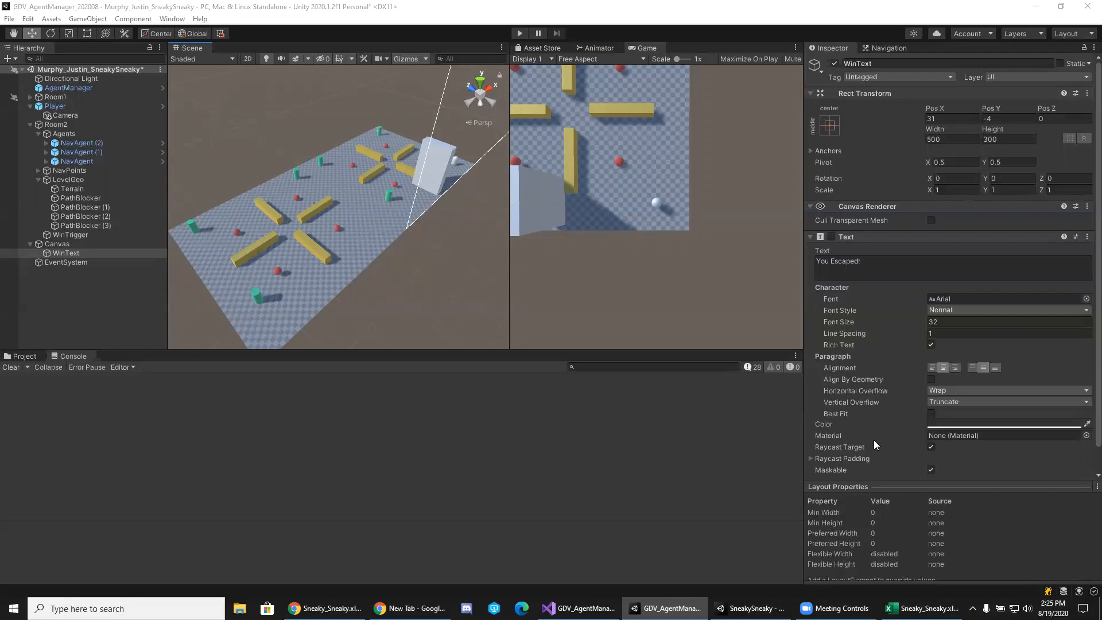
key("XF86AudioRaiseVolume")
left_click(593, 205)
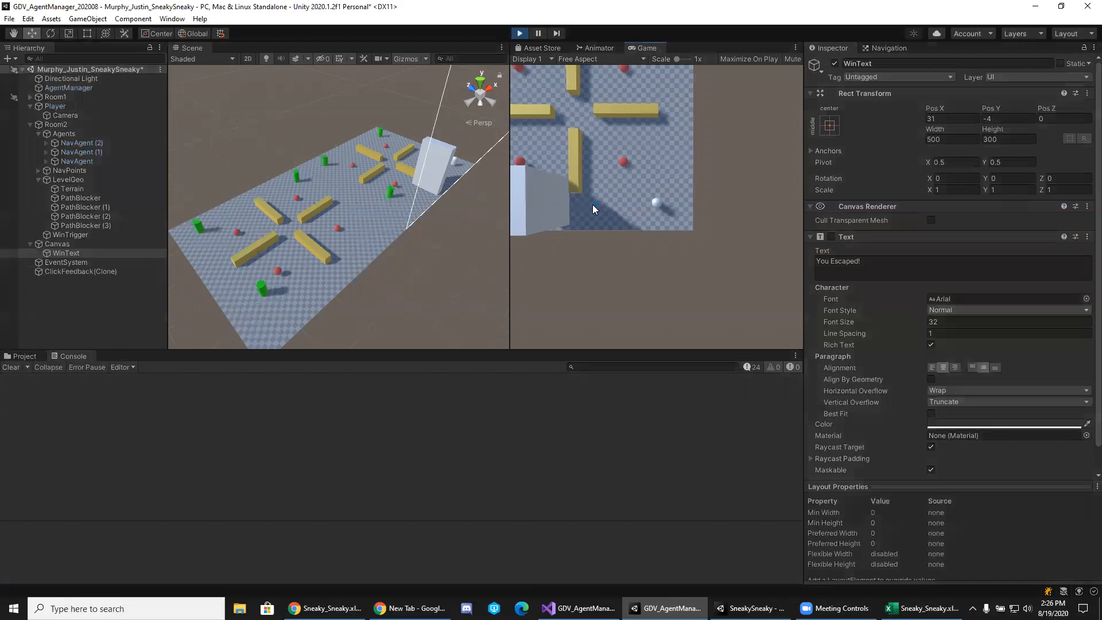
left_click(555, 206)
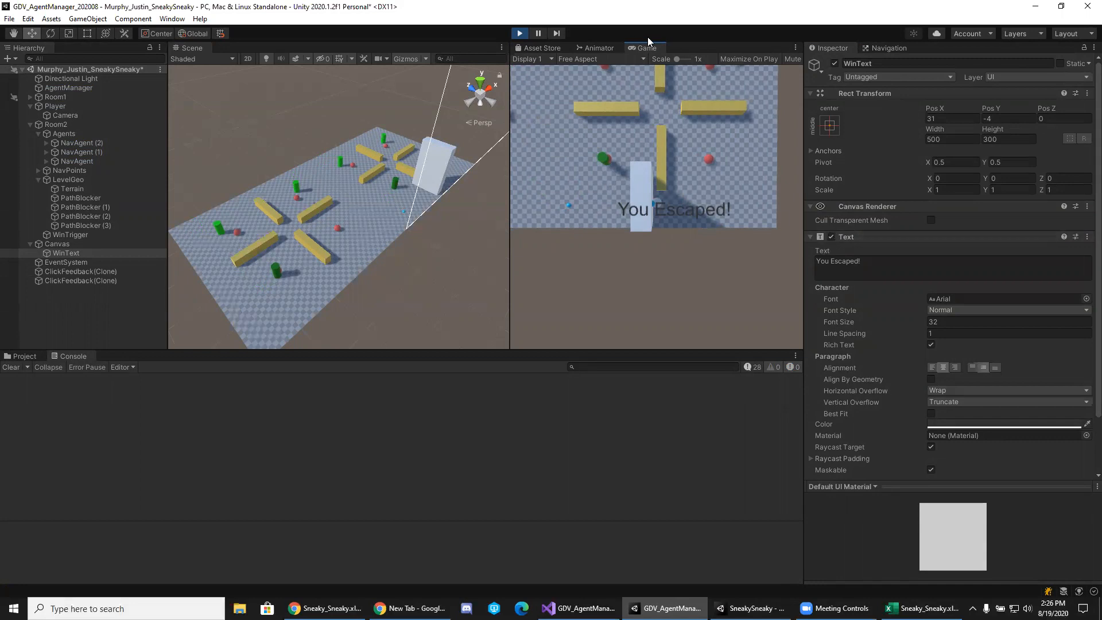
left_click(520, 34)
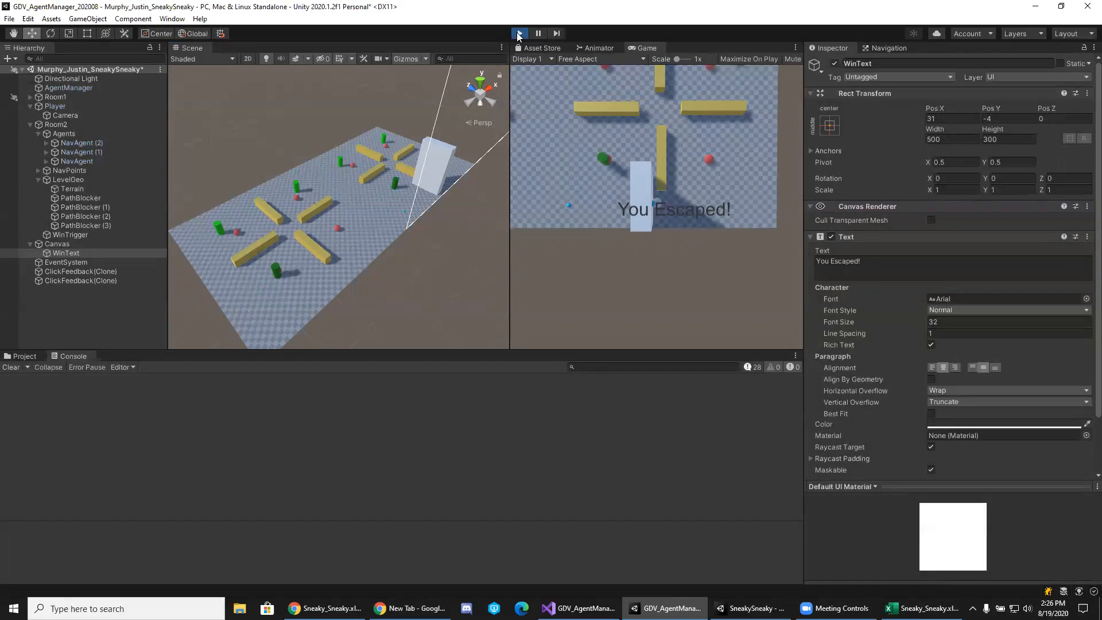